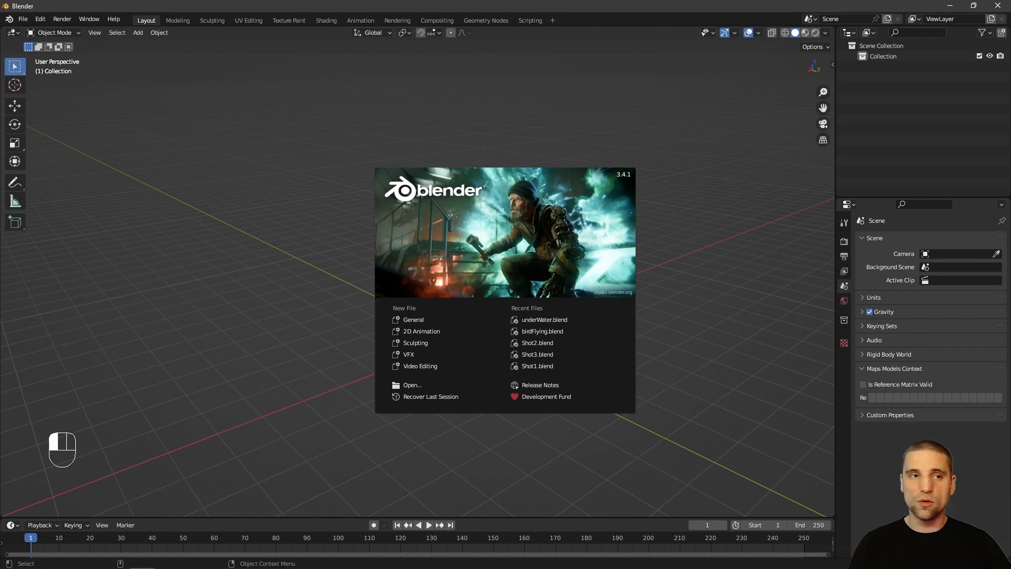
- Add a cube mesh at the origin of the empty scene
click(700, 299)
key(shift+a)
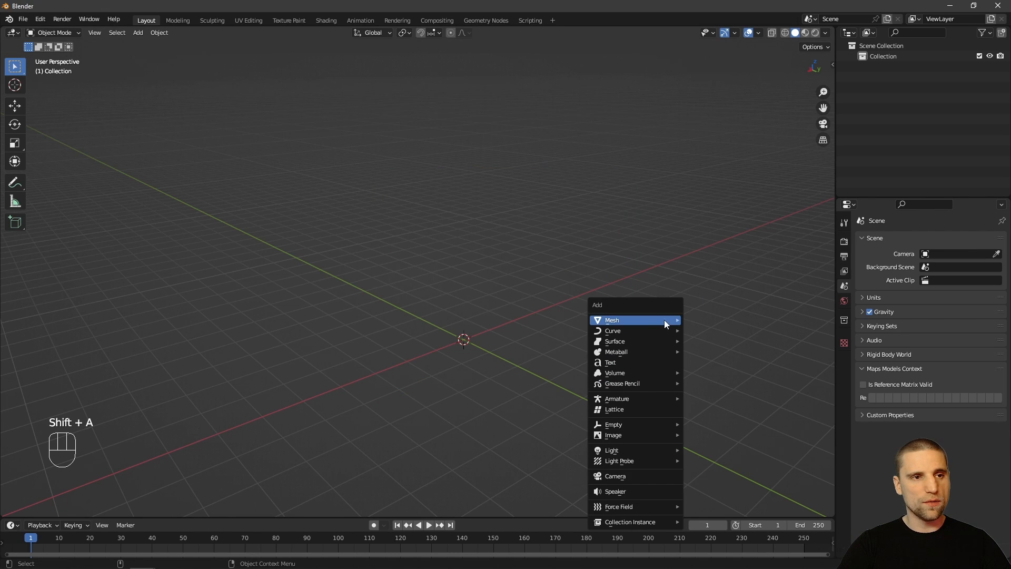
mouse_move(664, 320)
click(725, 102)
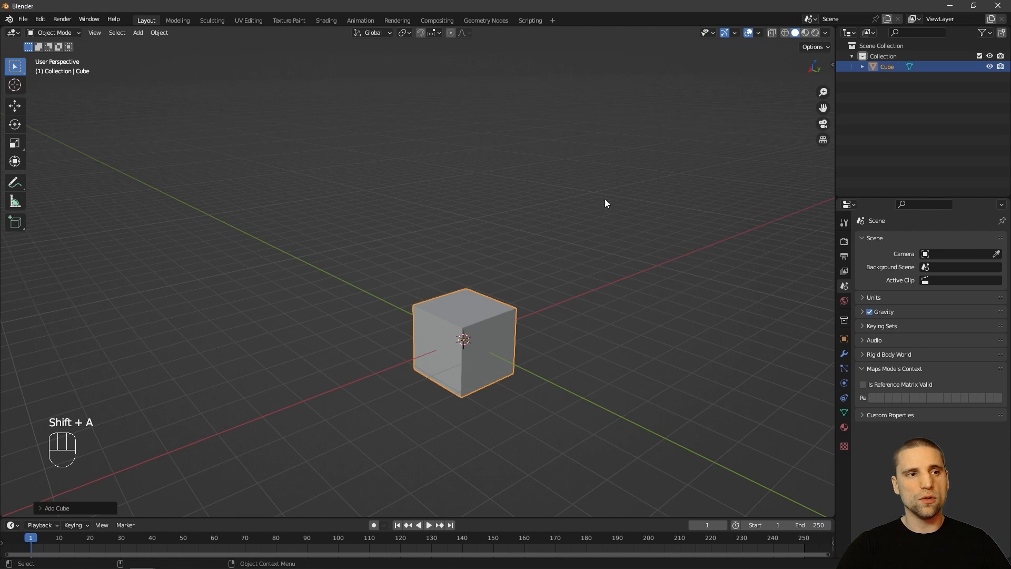
key(f)
alt+right_drag(629, 266, 515, 255)
alt+middle_drag(515, 256, 540, 294)
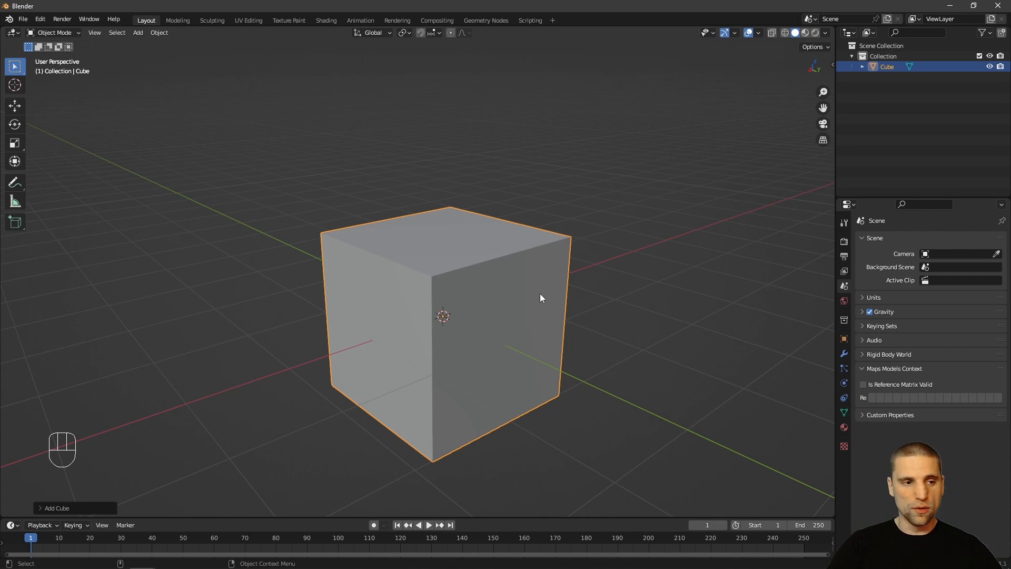
- Switch to the image viewer, examine the binder clip reference photo and its dimensions, and return to Blender
key(alt+Tab)
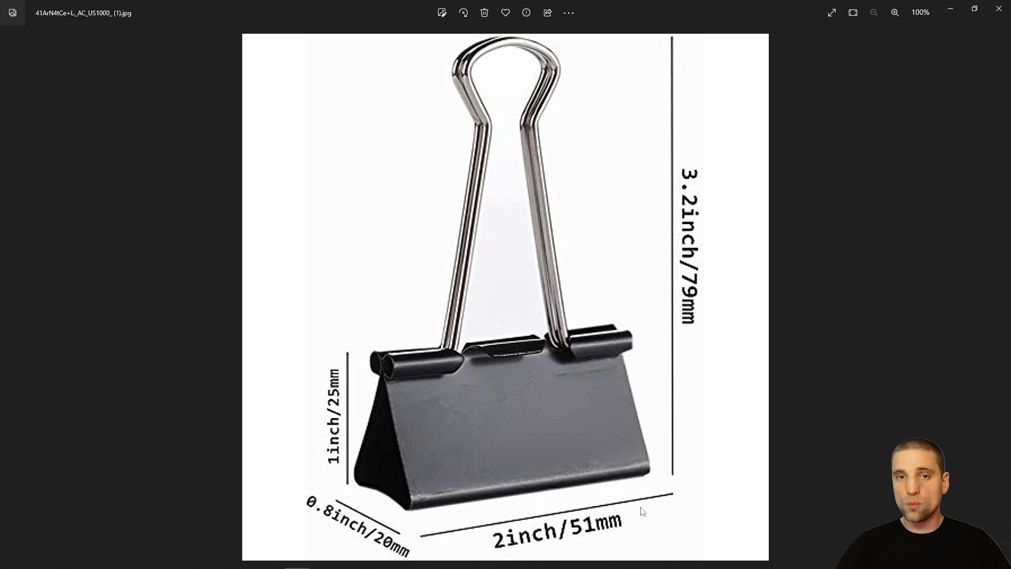
key(alt+Tab)
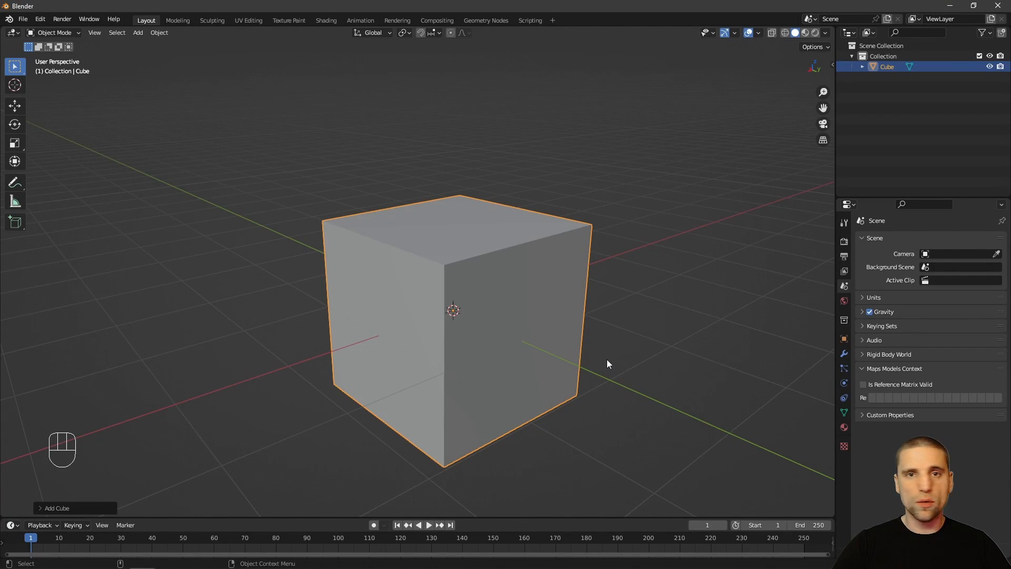
- In Edit Mode, raise the cube's bottom vertices along Z to the origin level, halving the cube's height
alt+drag(607, 361, 519, 401)
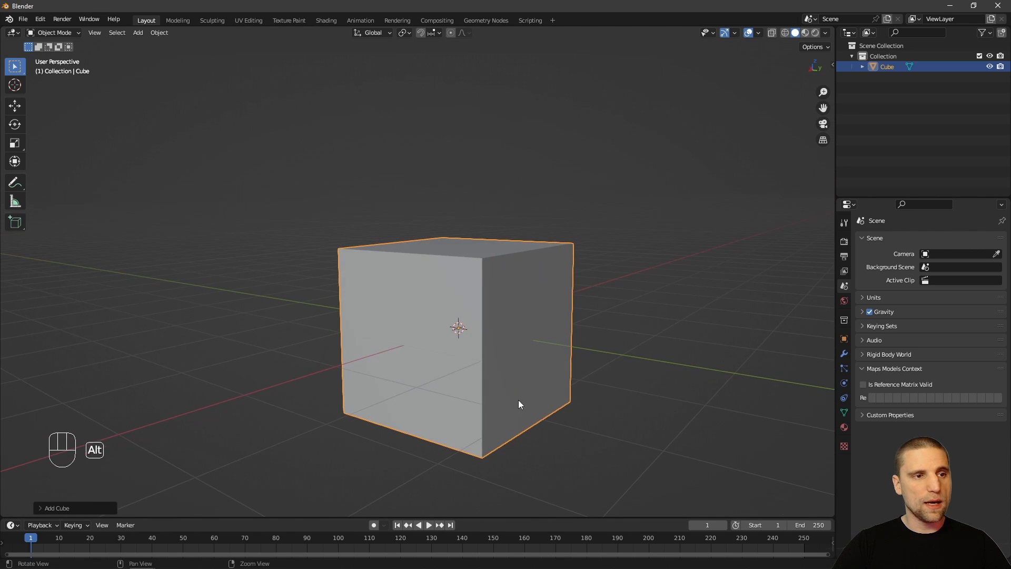
key(Tab)
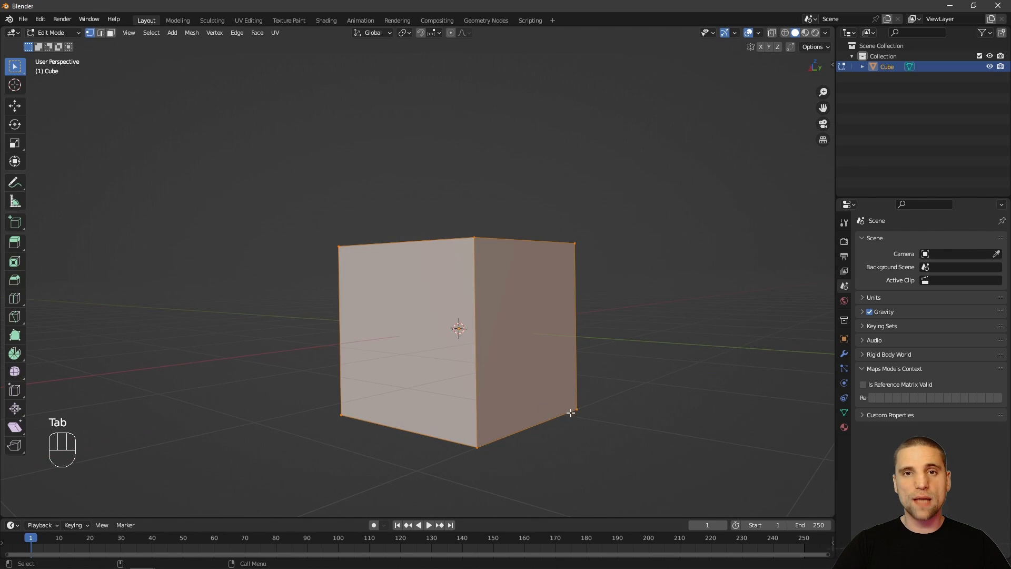
alt+drag(569, 409, 605, 412)
drag(647, 440, 356, 320)
key(space)
click(476, 331)
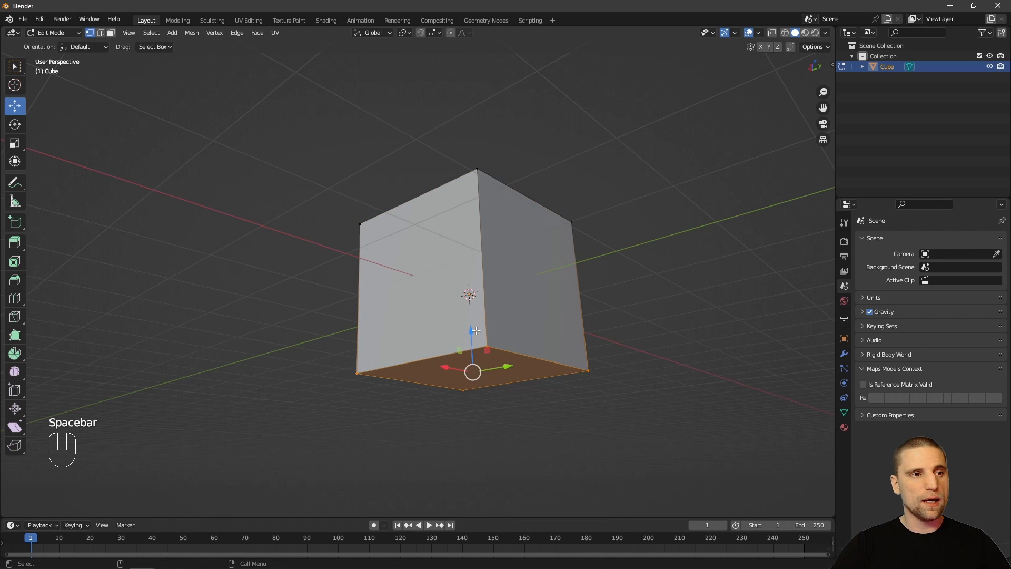
drag(473, 333, 470, 251)
alt+middle_drag(456, 267, 446, 342)
scroll(446, 342, up, 1)
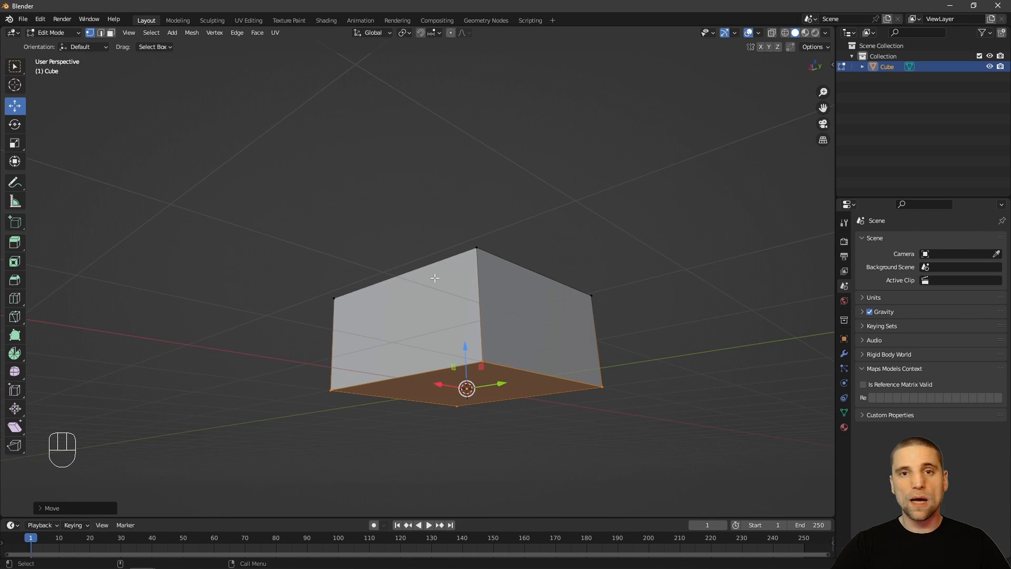
alt+middle_drag(505, 287, 573, 327)
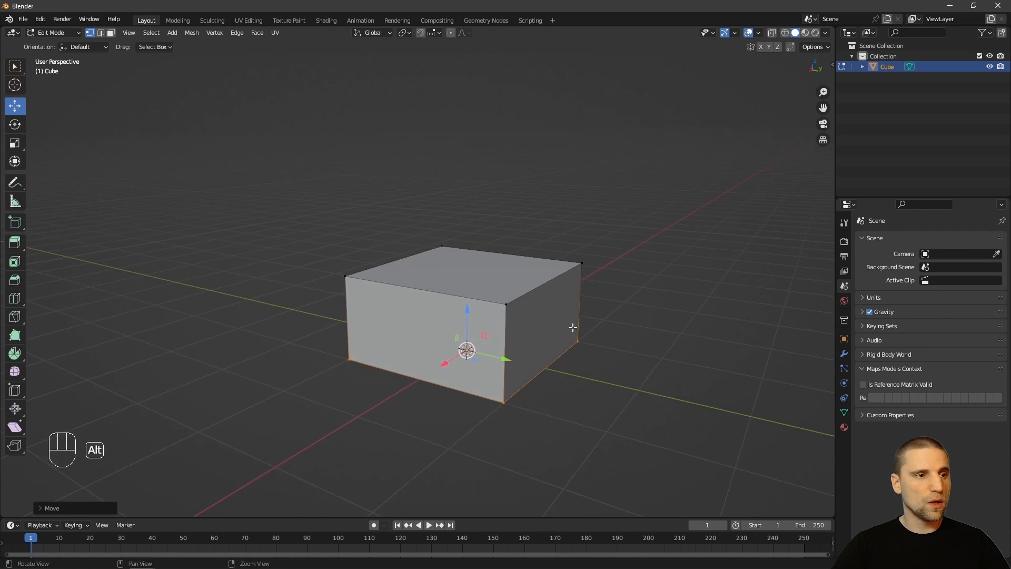
alt+middle_drag(490, 396, 508, 374)
click(651, 430)
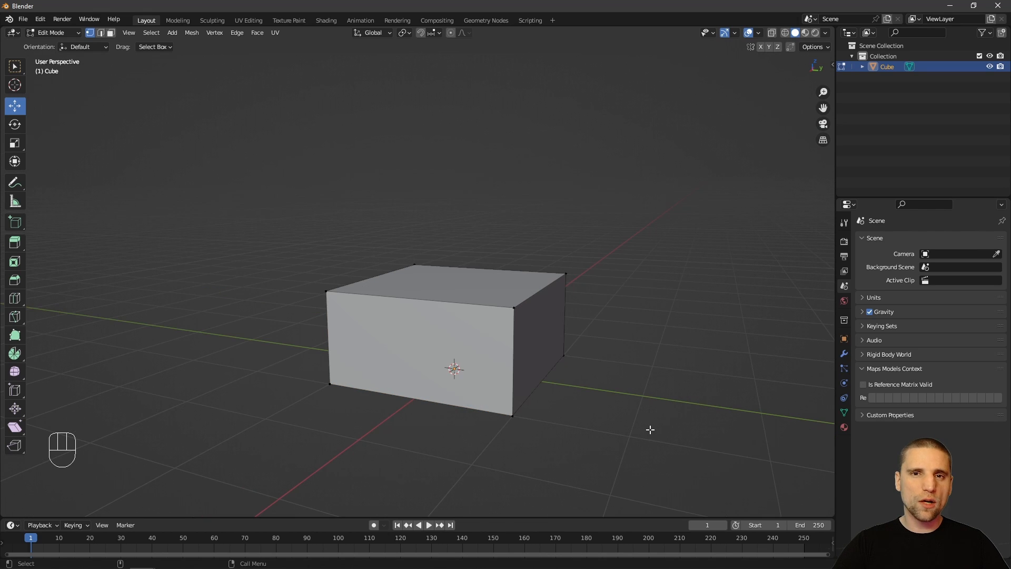
- Narrow the box along Y by moving the vertices of both Y-facing sides inward towards the centre
drag(657, 462, 489, 213)
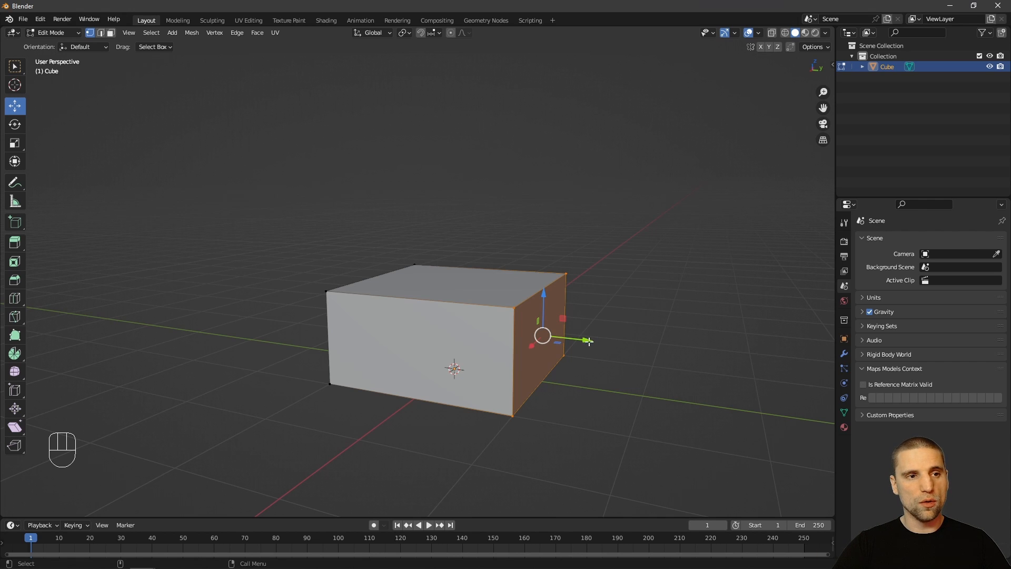
drag(588, 341, 530, 334)
alt+drag(477, 396, 520, 386)
alt+drag(383, 257, 417, 420)
drag(414, 313, 463, 311)
mouse_move(449, 388)
alt+mouse_down()
mouse_move(483, 407)
mouse_move(462, 378)
alt+mouse_up()
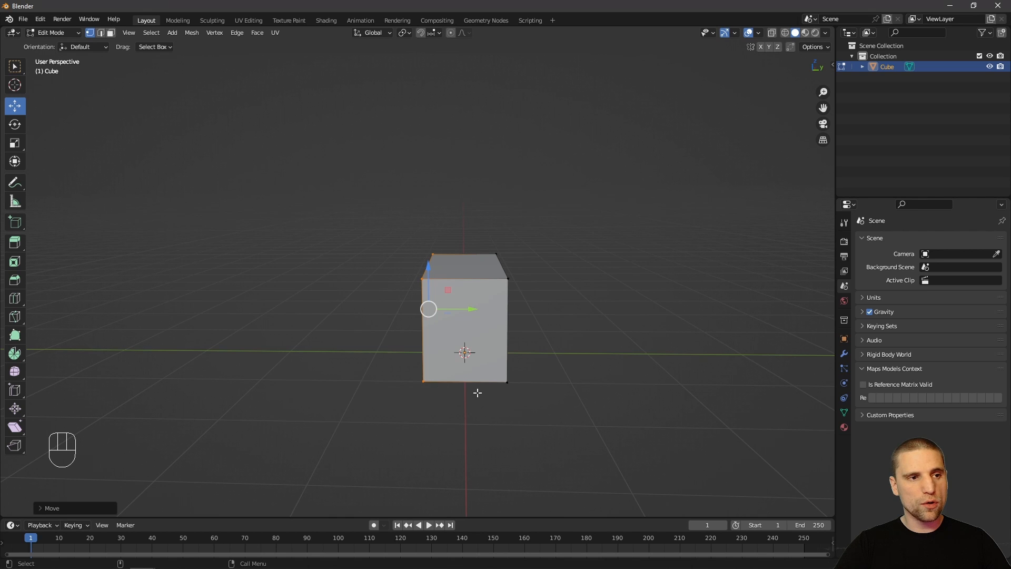
click(639, 343)
- Add one centred lengthwise loop cut and one centred crosswise loop cut to divide the box into quarters
alt+drag(639, 343, 437, 338)
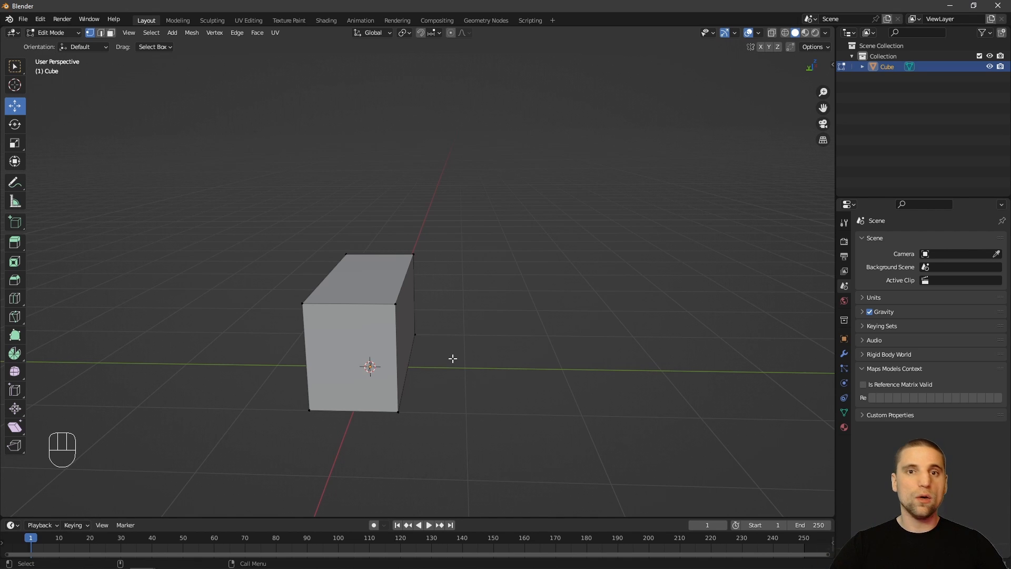
alt+middle_drag(476, 314, 509, 315)
key(ctrl+r)
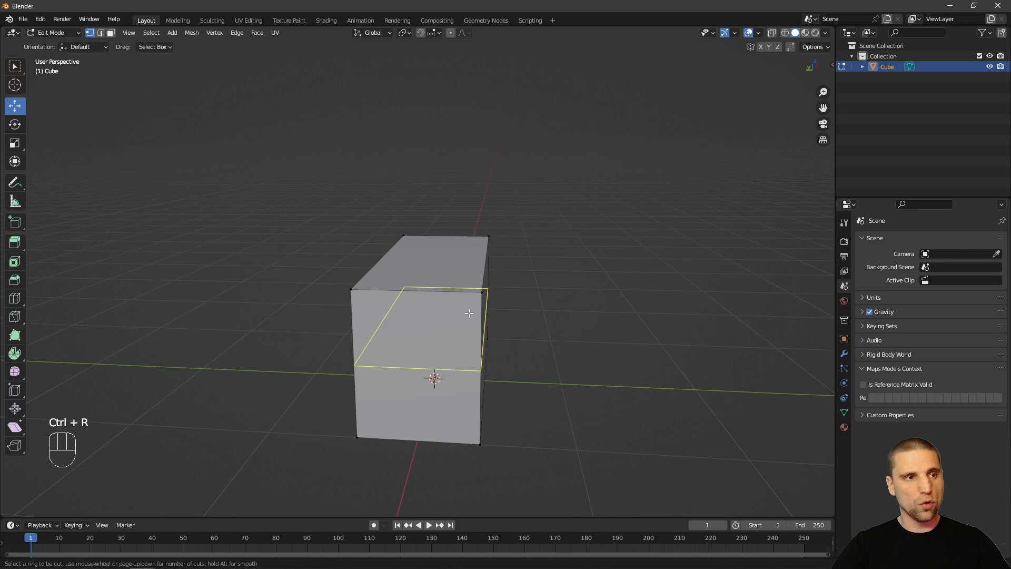
click(433, 293)
right_click(432, 296)
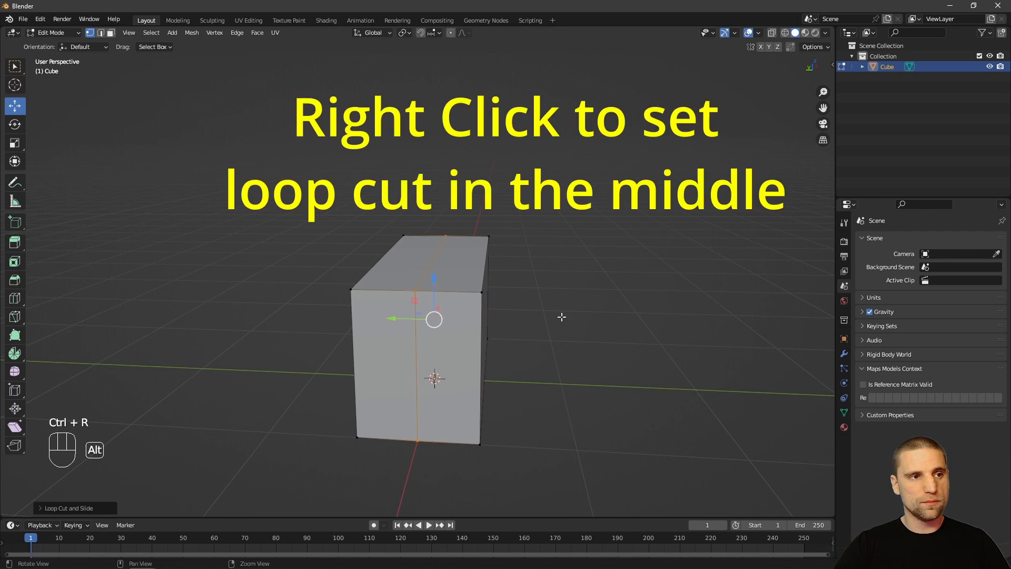
alt+middle_drag(560, 316, 500, 315)
key(ctrl+r)
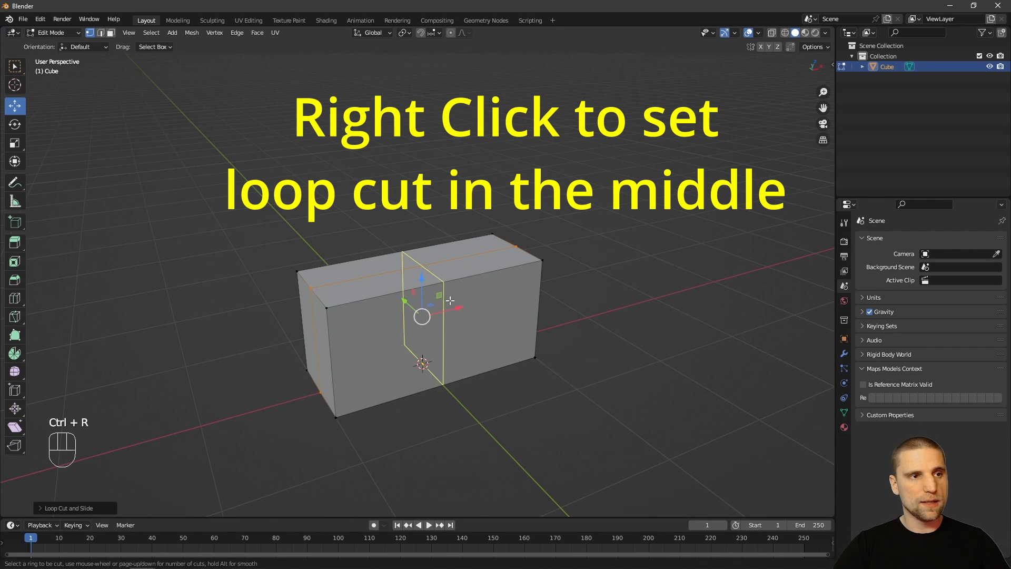
click(464, 287)
right_click(464, 287)
alt+middle_drag(564, 323, 558, 338)
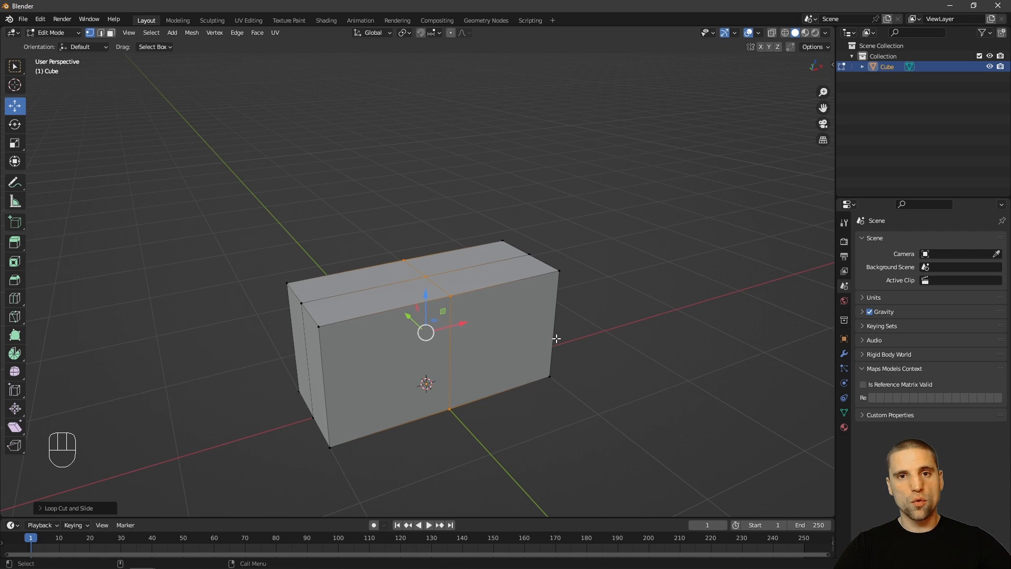
- In face select mode, delete the faces of the box's +X half
key(3)
alt+middle_drag(589, 337, 525, 311)
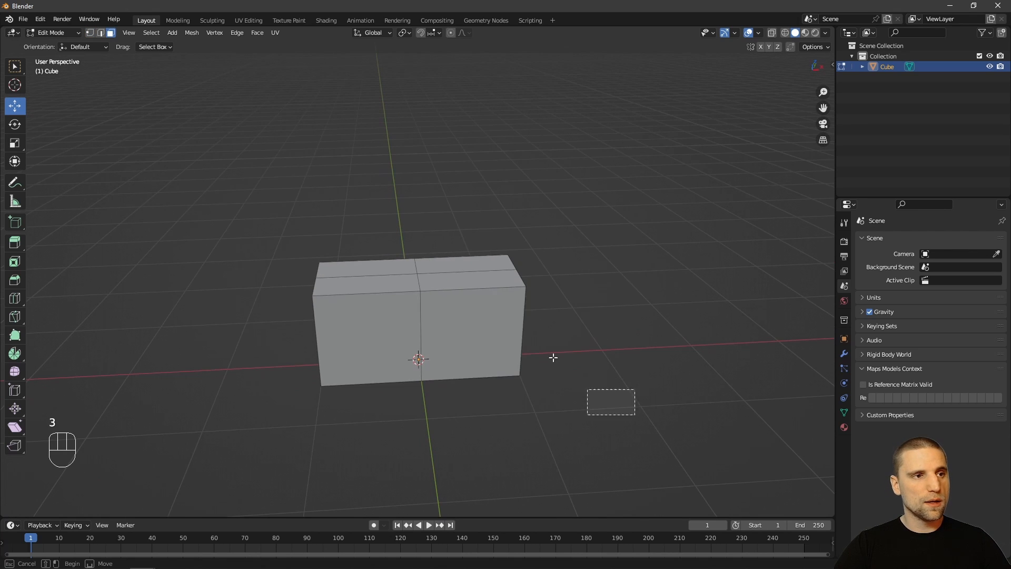
drag(553, 357, 421, 242)
key(x)
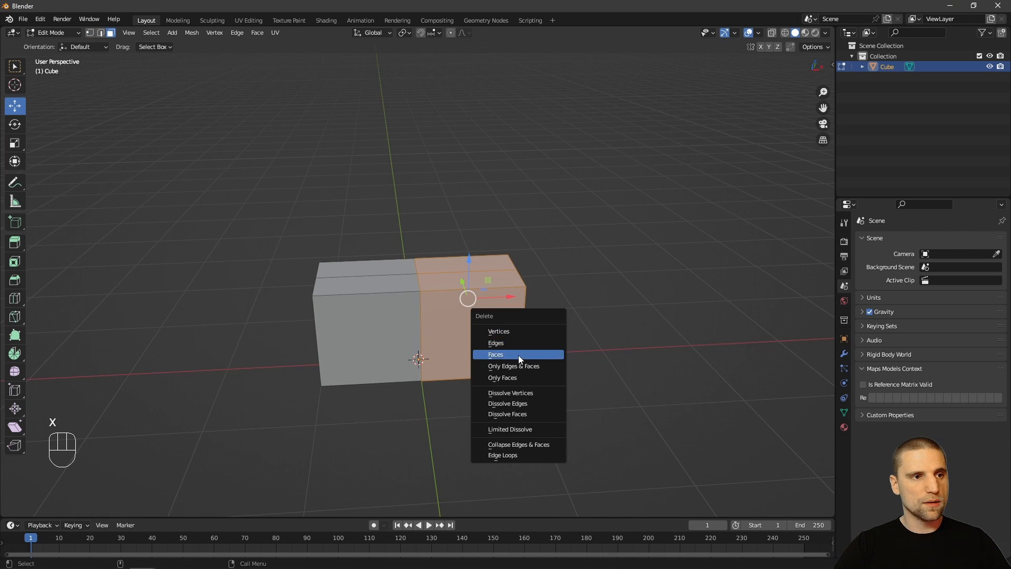
click(518, 355)
key(ctrl+z)
key(x)
click(489, 318)
- Delete the +Y faces of the remaining half, including the bottom one, leaving one quarter of the box
alt+drag(488, 318, 438, 416)
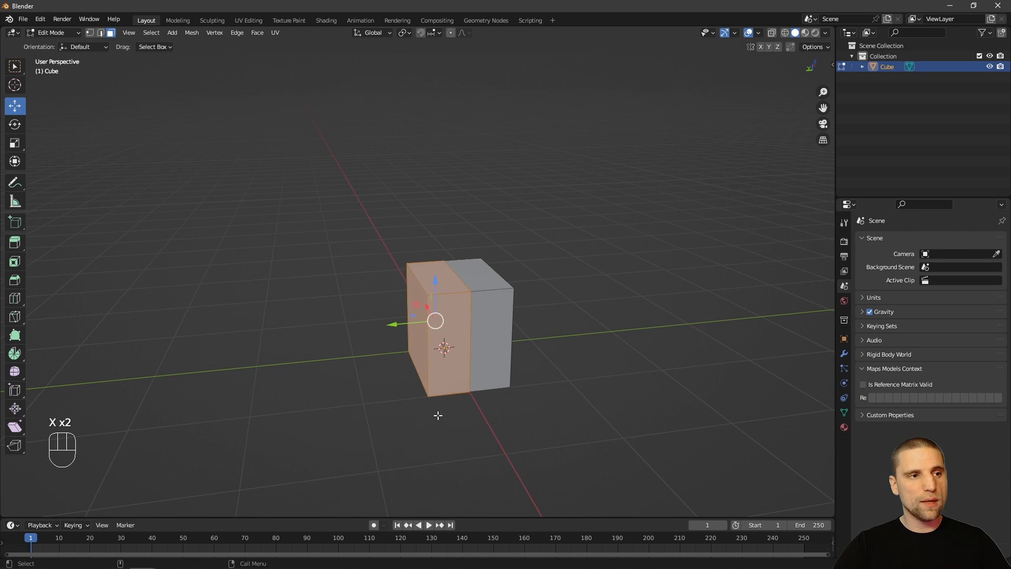
key(x)
click(431, 412)
click(428, 394)
key(x)
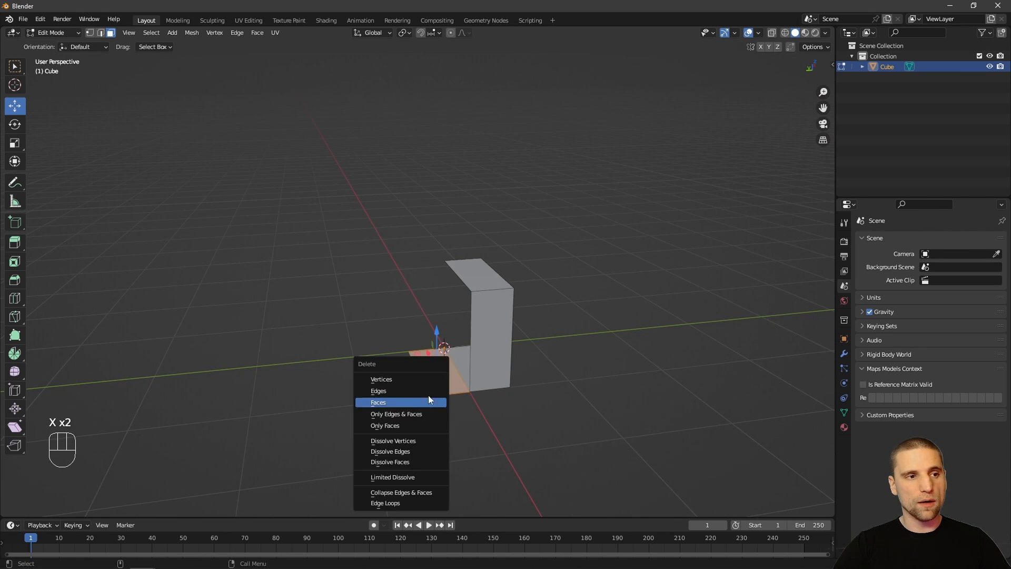
click(416, 401)
key(w)
alt+drag(463, 368, 497, 365)
- Add a Mirror modifier to the cube and enable both the X and Y axes
click(844, 354)
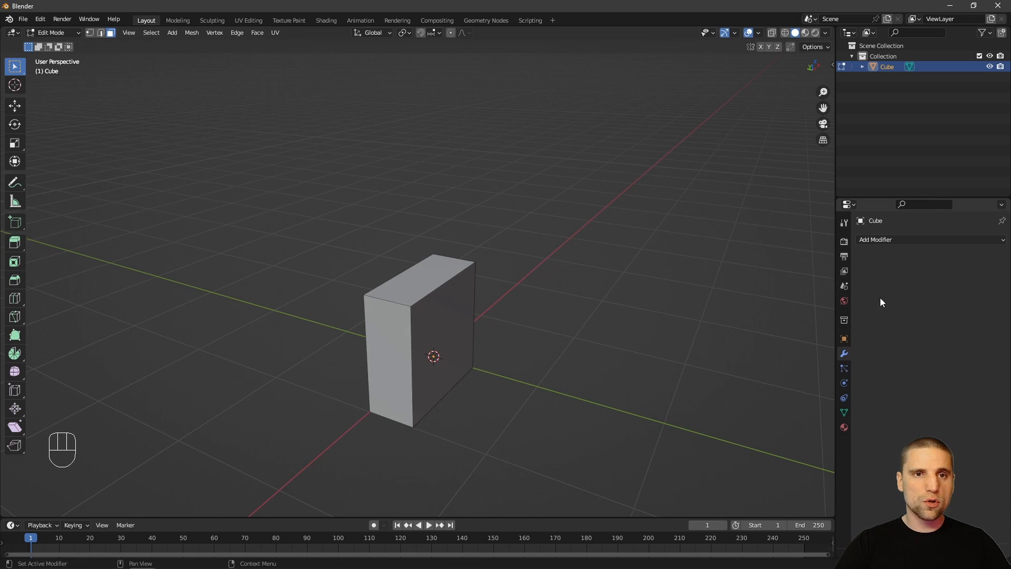
click(897, 240)
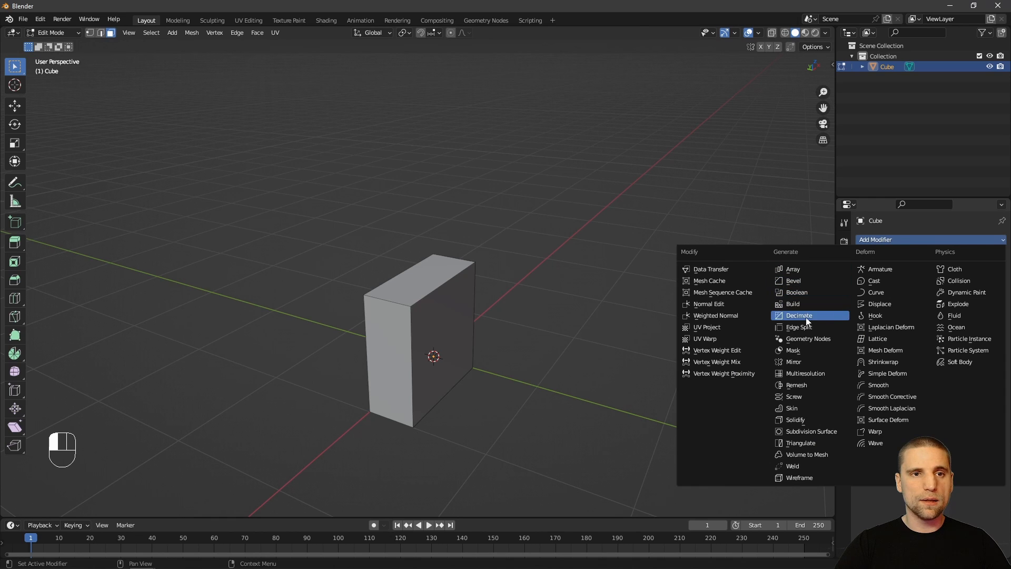
click(796, 361)
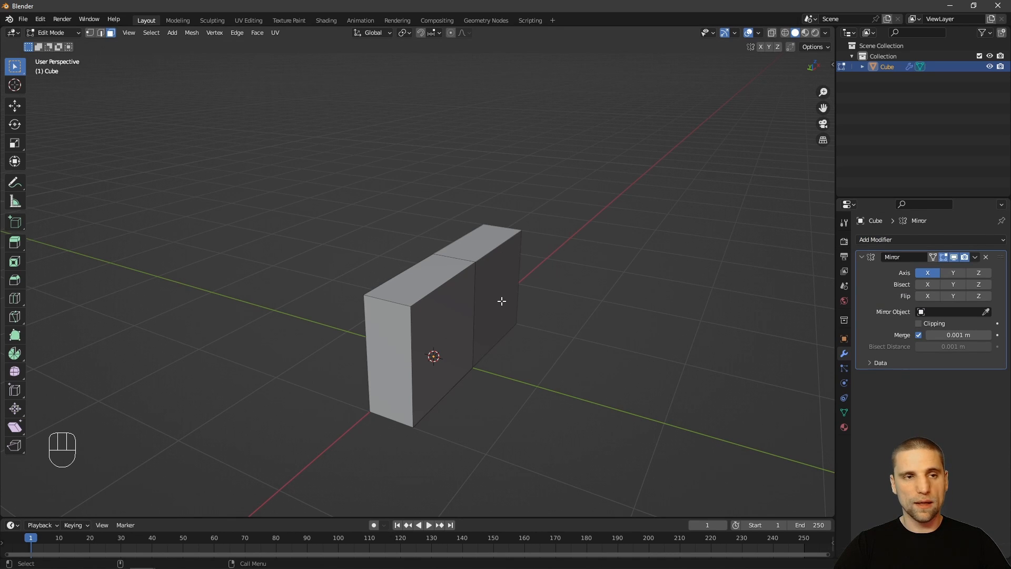
click(953, 273)
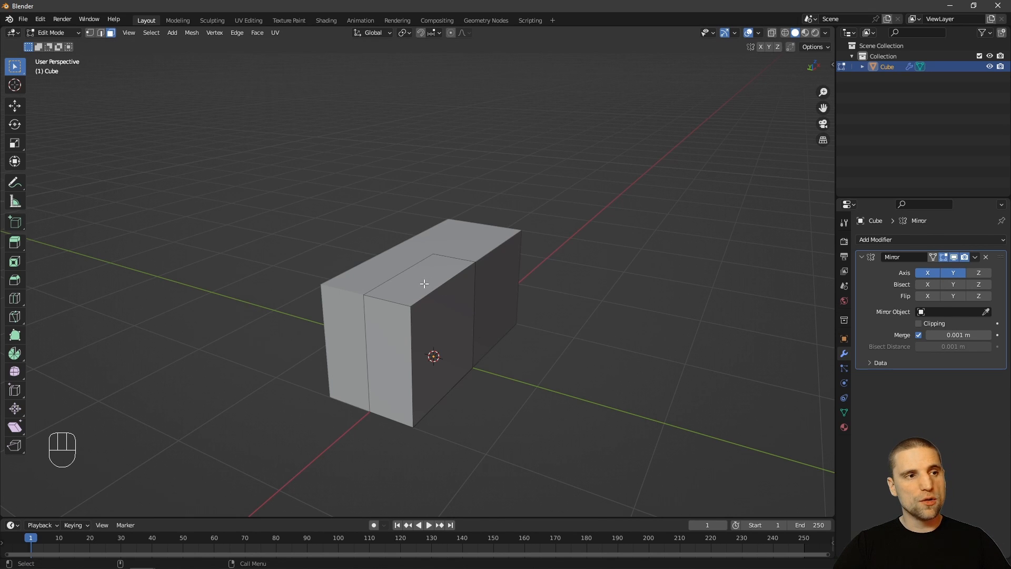
- In edge select mode, move the long outer top edge inward along Y to taper the box
middle_drag(424, 283, 422, 278)
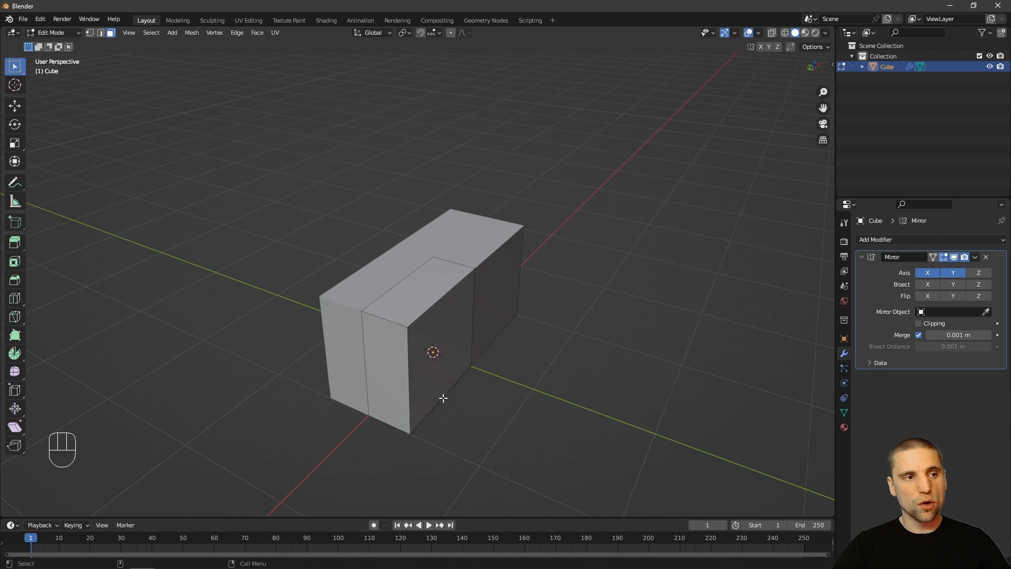
mouse_move(485, 339)
middle_down()
mouse_move(476, 332)
mouse_move(472, 361)
mouse_move(482, 332)
middle_up()
key(2)
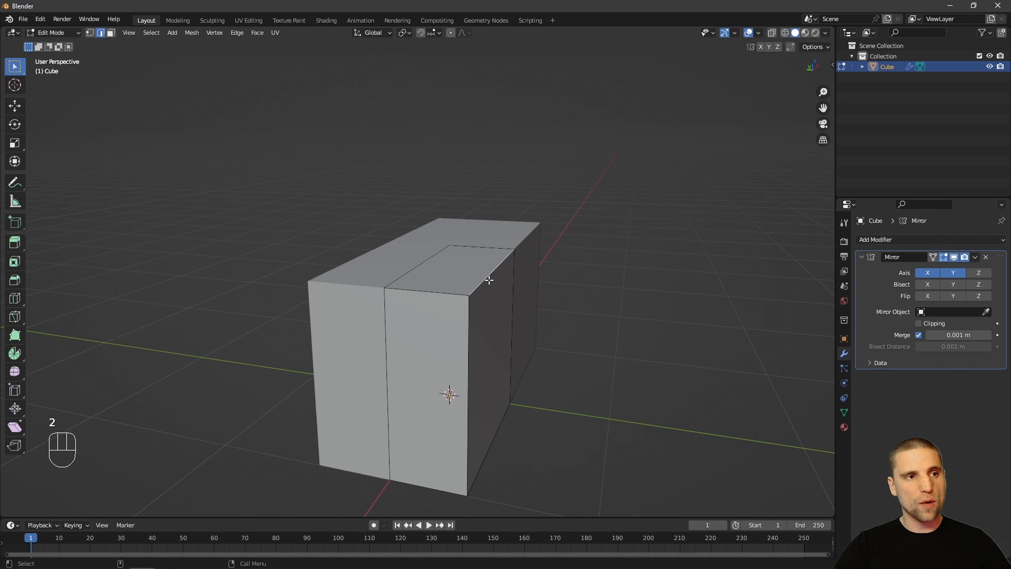
alt+click(538, 288)
key(space)
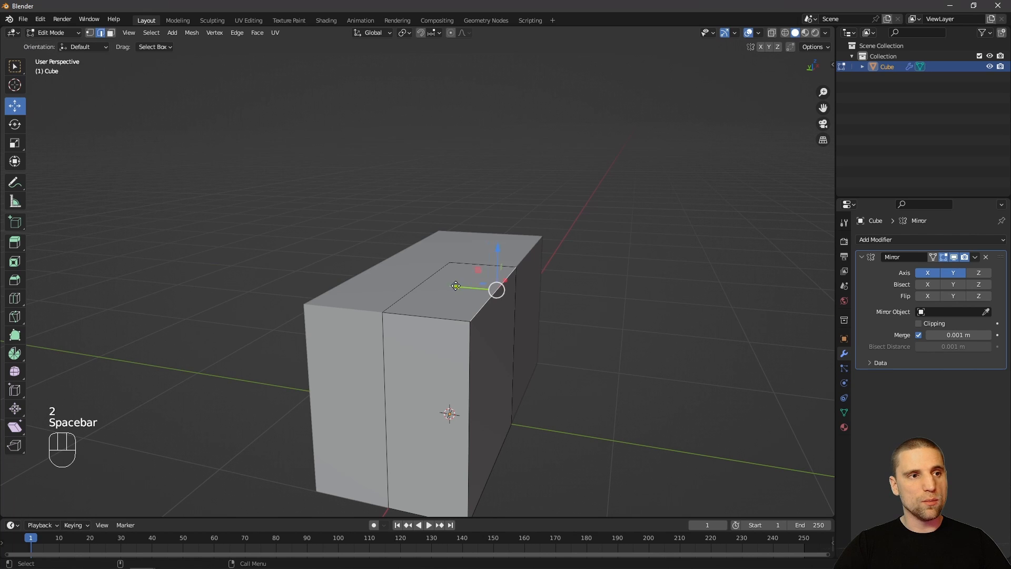
drag(494, 289, 395, 281)
alt+middle_drag(438, 350, 450, 350)
alt+right_drag(450, 350, 451, 359)
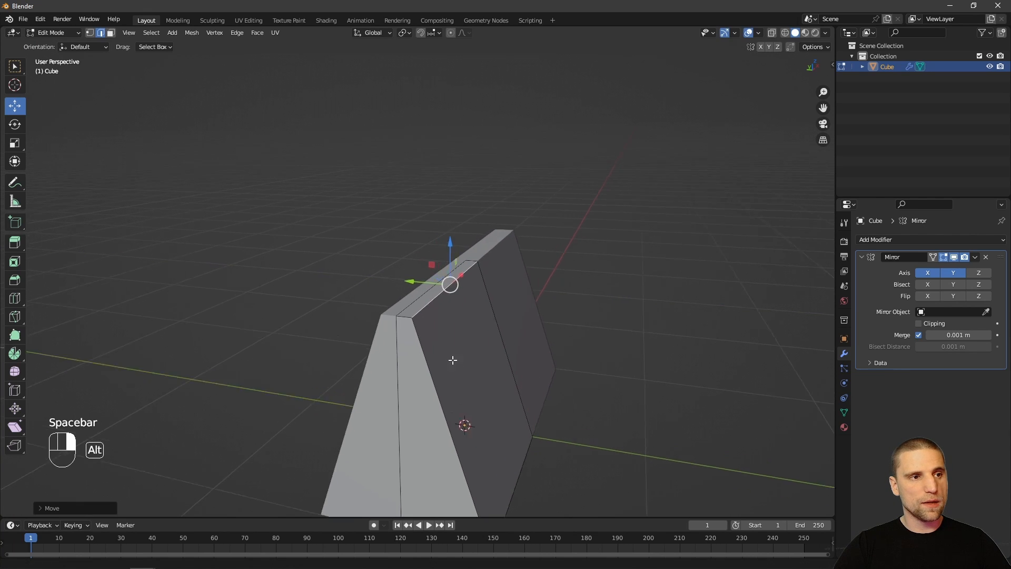
- Move the same top edge almost to the centre along Y, leaving a very narrow ridge, and deselect it
alt+middle_drag(451, 359, 474, 374)
alt+right_drag(474, 375, 462, 379)
alt+drag(462, 380, 491, 350)
alt+middle_drag(491, 350, 490, 324)
mouse_move(490, 324)
alt+mouse_down()
mouse_move(474, 318)
mouse_move(478, 329)
alt+mouse_up()
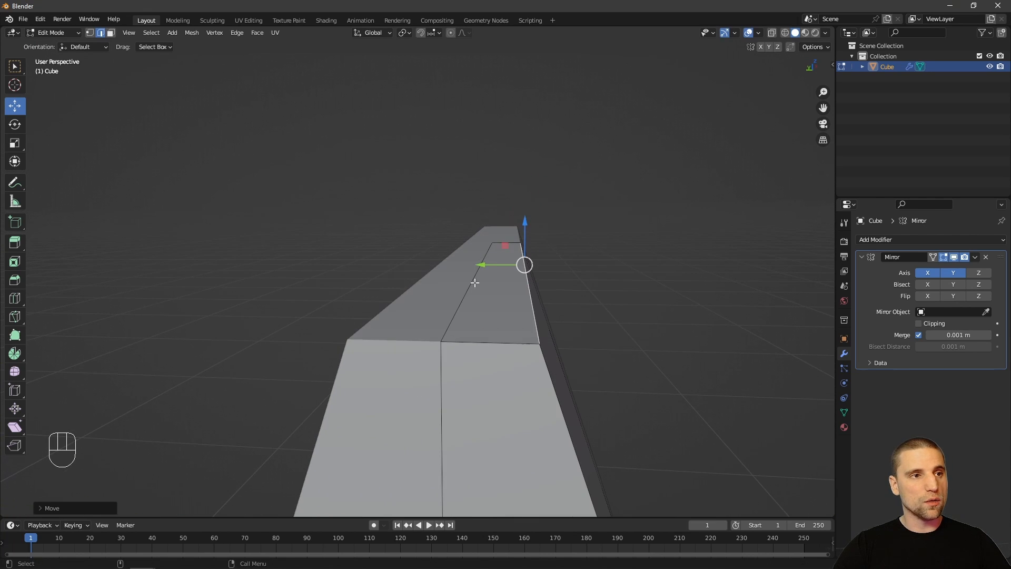
drag(471, 264, 430, 263)
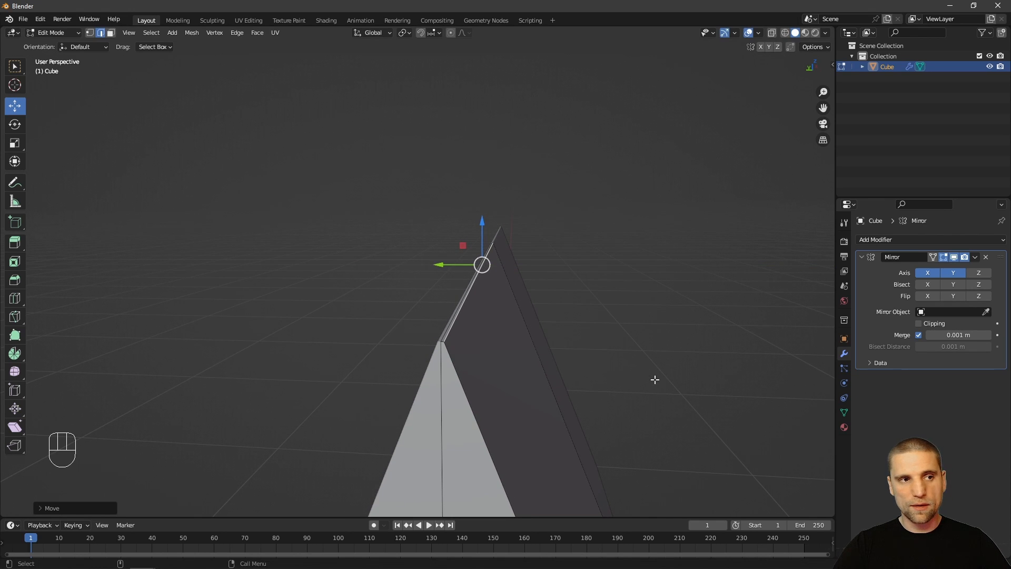
alt+right_drag(680, 370, 496, 306)
alt+middle_drag(496, 306, 511, 291)
click(616, 309)
alt+middle_drag(597, 328, 600, 337)
alt+right_drag(600, 337, 626, 344)
alt+drag(626, 345, 572, 350)
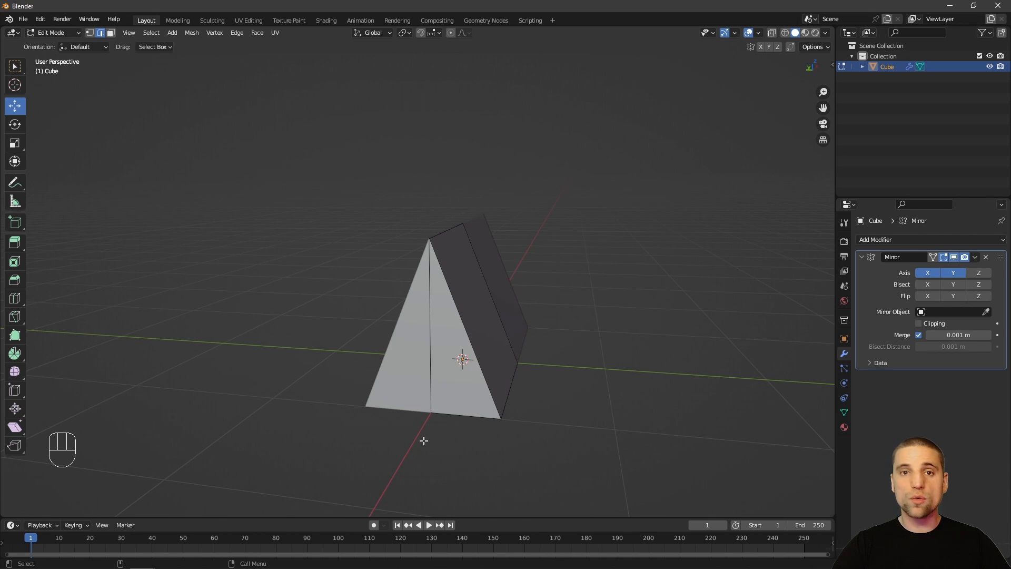
- Select the long outer top edge along the narrow ridge of the tapered box
middle_drag(476, 345, 392, 220)
middle_drag(419, 392, 422, 288)
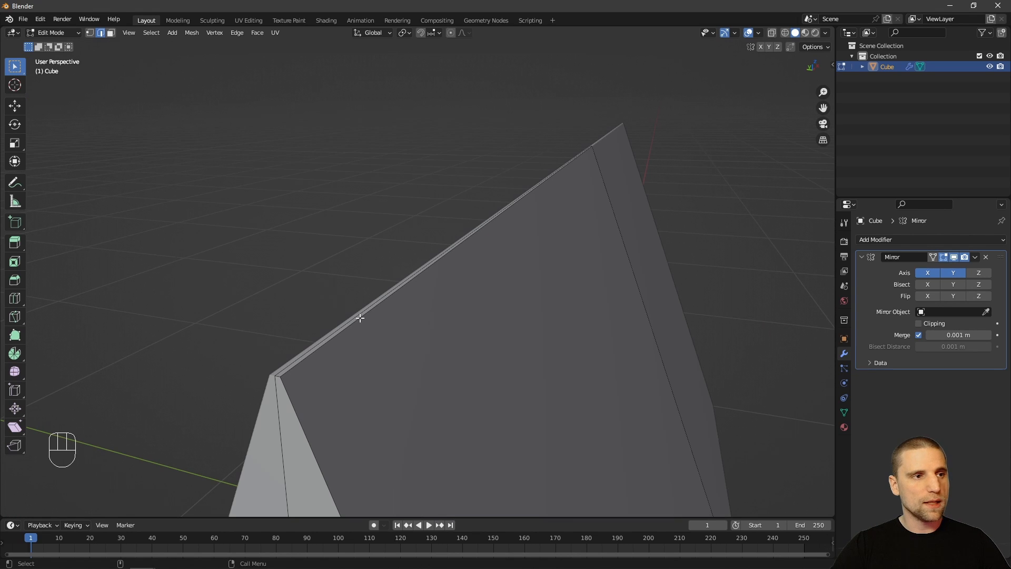
click(360, 317)
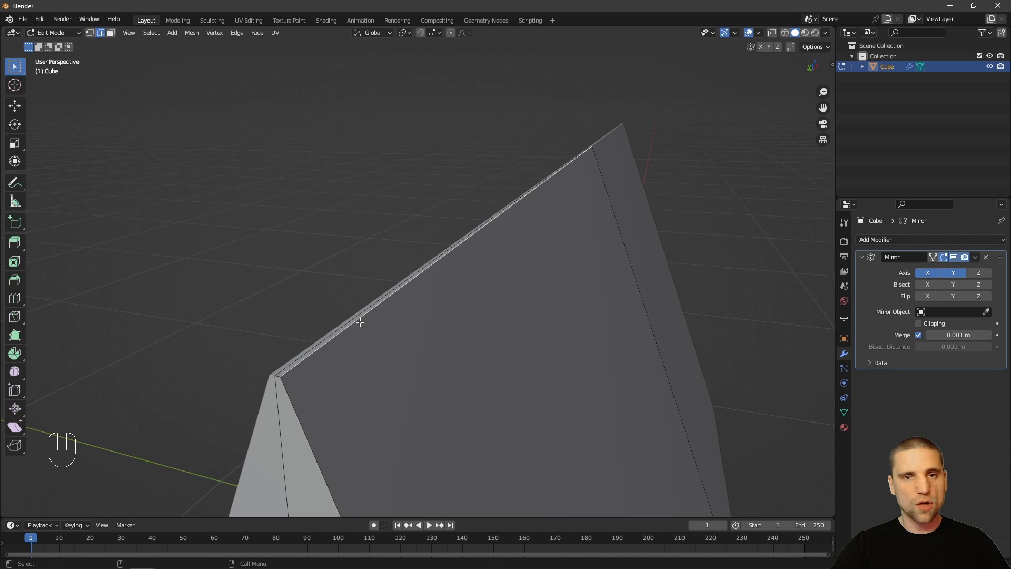
alt+drag(524, 324, 505, 311)
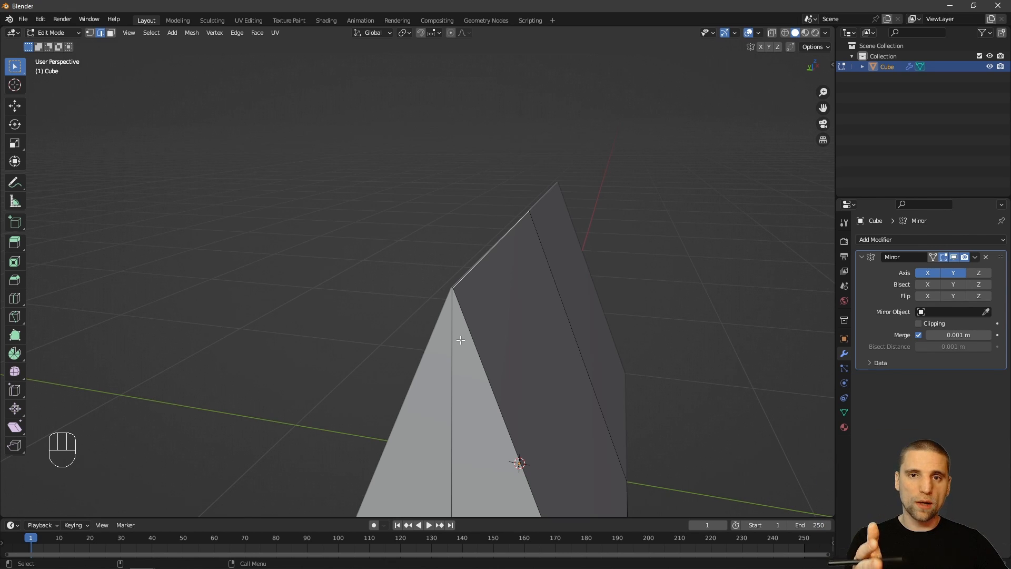
middle_drag(459, 340, 561, 311)
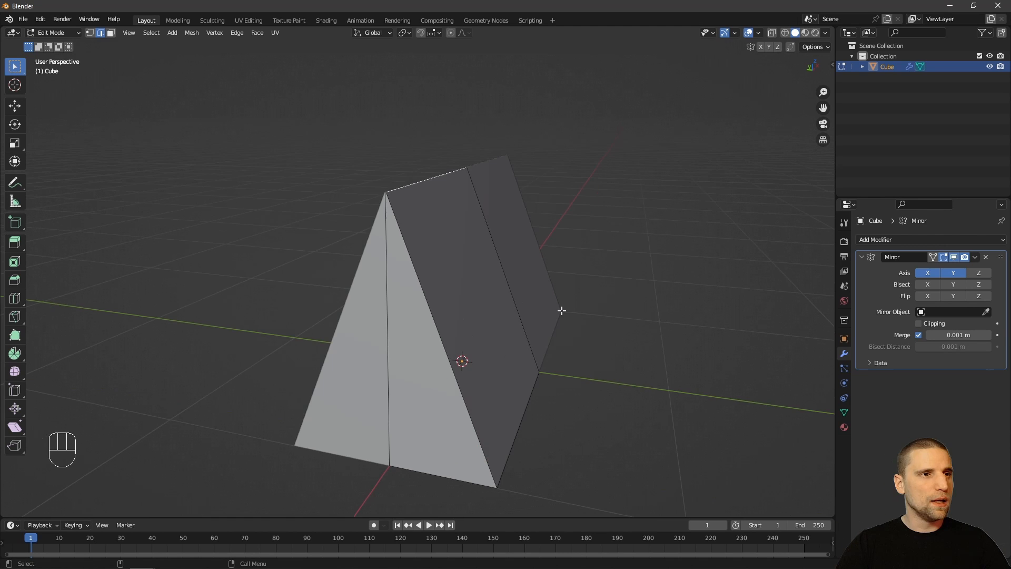
- From the right side view with X-ray on, set the 3D cursor's Z location to 1 m, level with the ridge
key(KP_3)
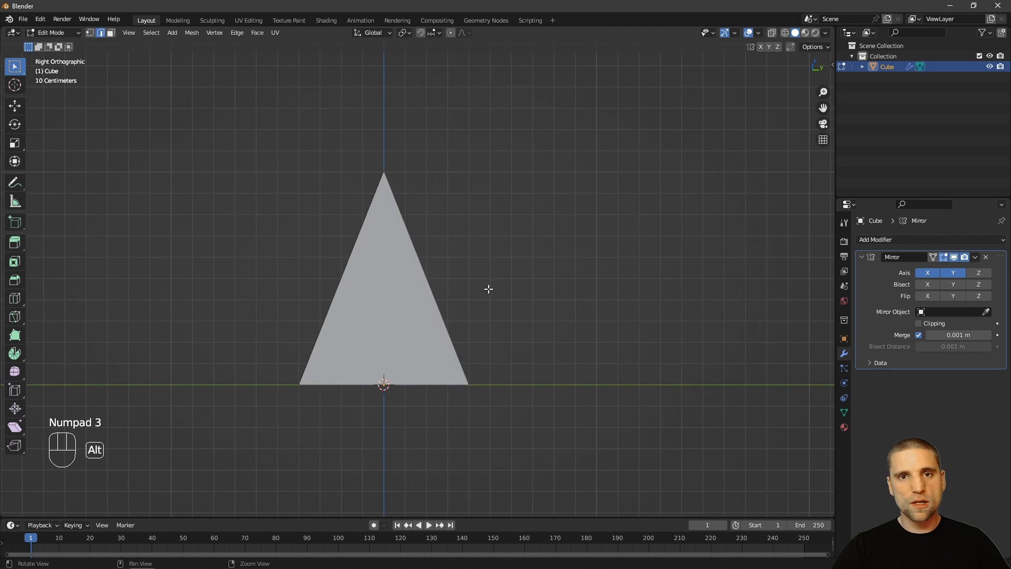
scroll(505, 316, up, 1)
key(alt+z)
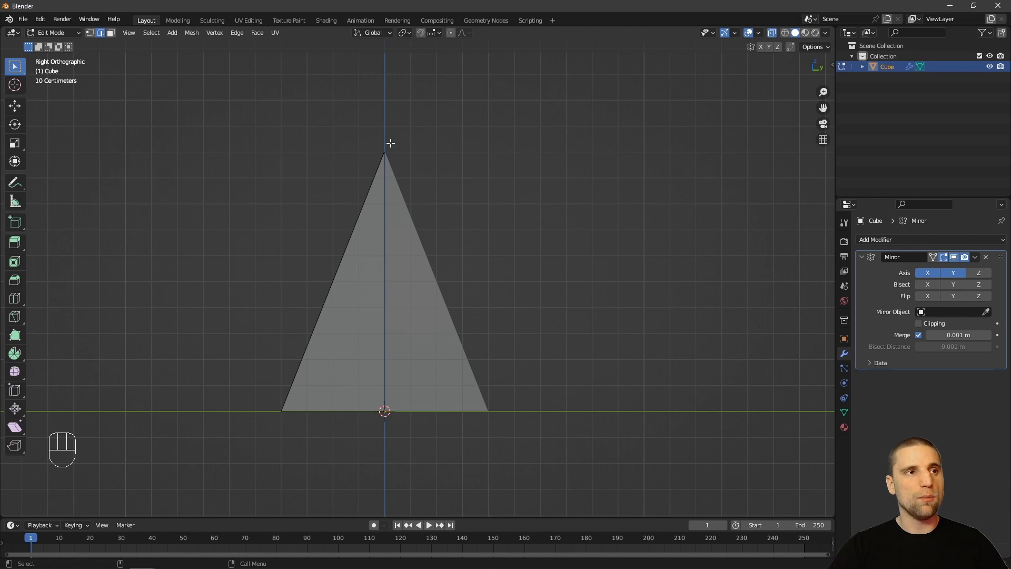
key(n)
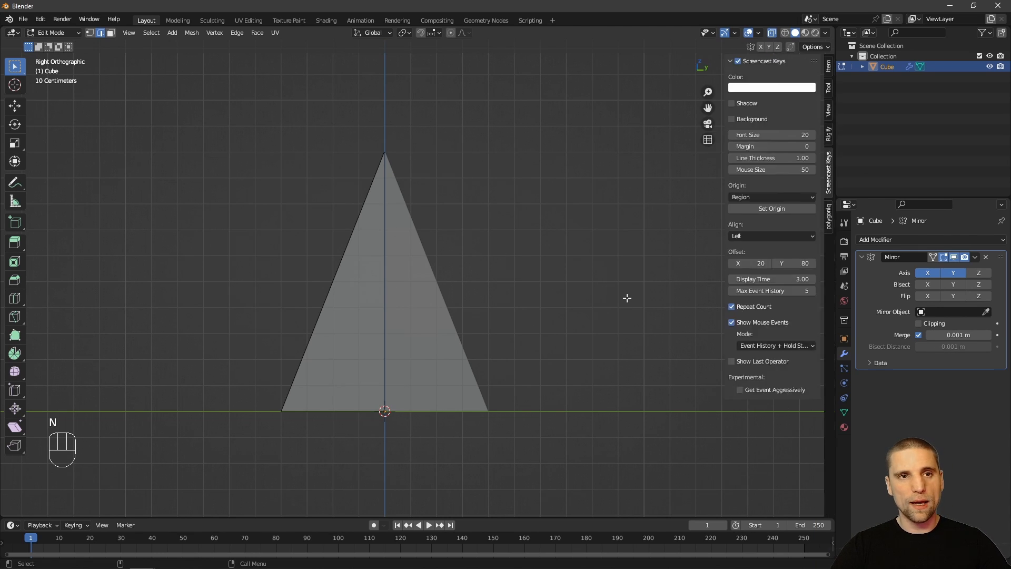
click(828, 116)
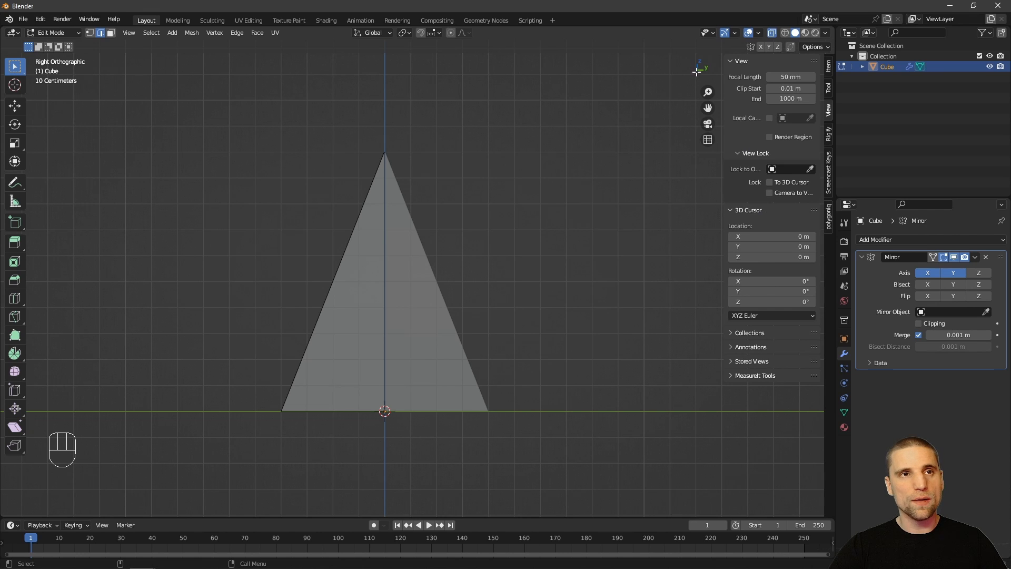
click(771, 257)
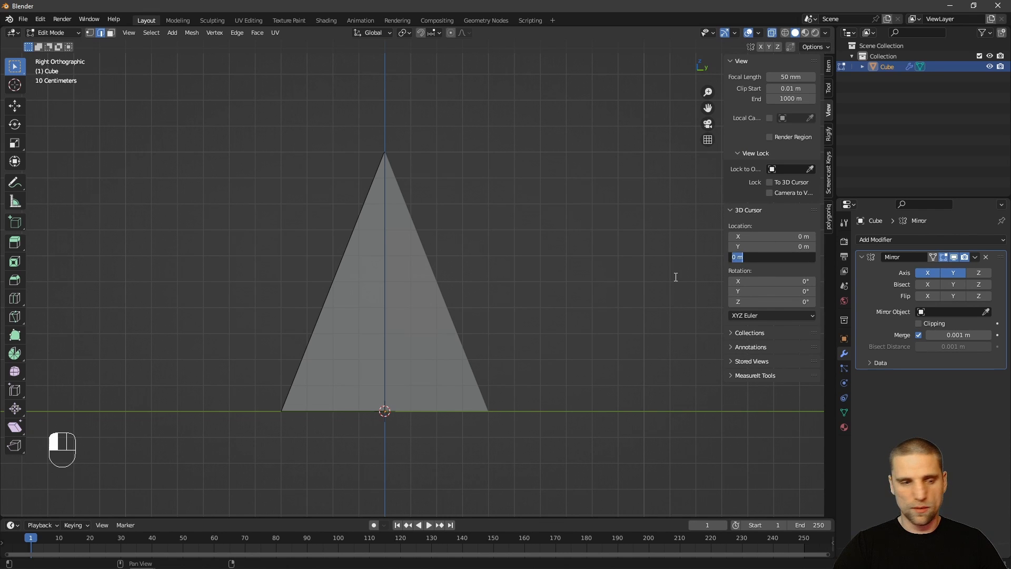
text(1)
key(Return)
alt+middle_drag(375, 149, 416, 244)
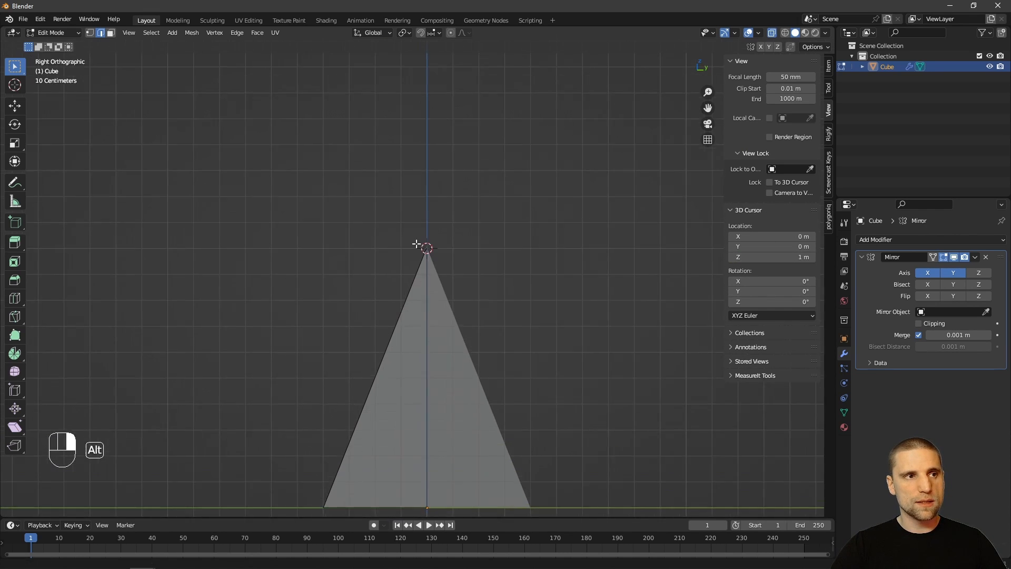
alt+right_drag(416, 244, 508, 334)
alt+middle_drag(508, 334, 518, 358)
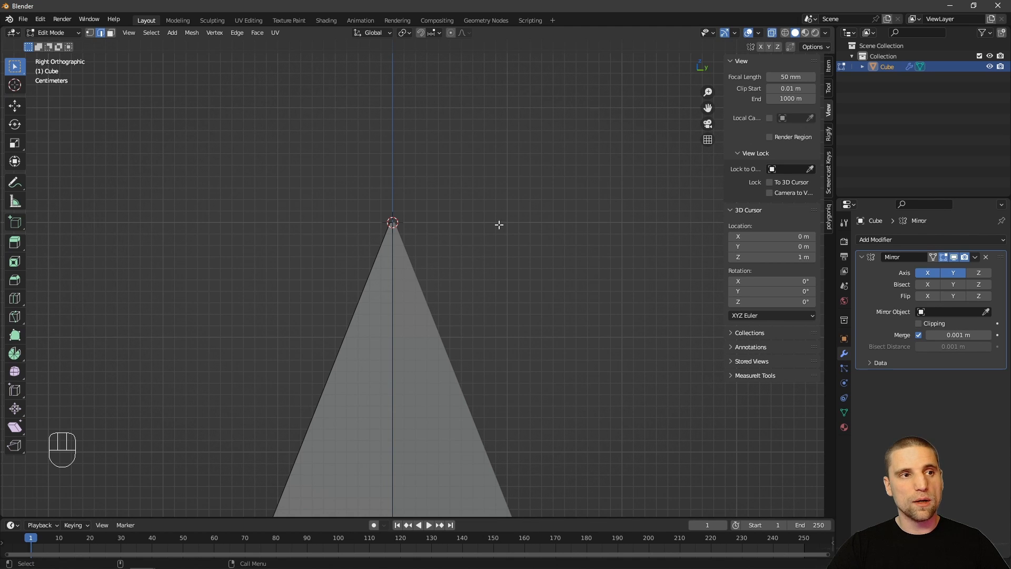
- Set the 3D cursor's Y location to 0.125 m and check which side of the ridge it sits on
shift+middle_drag(547, 255, 492, 282)
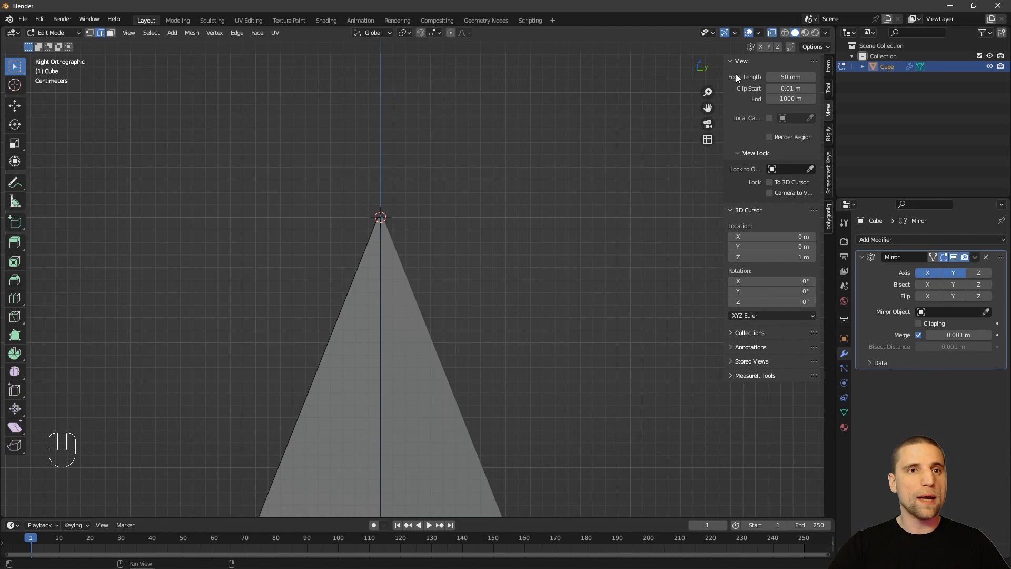
drag(756, 246, 781, 247)
click(785, 247)
key(BackSpace)
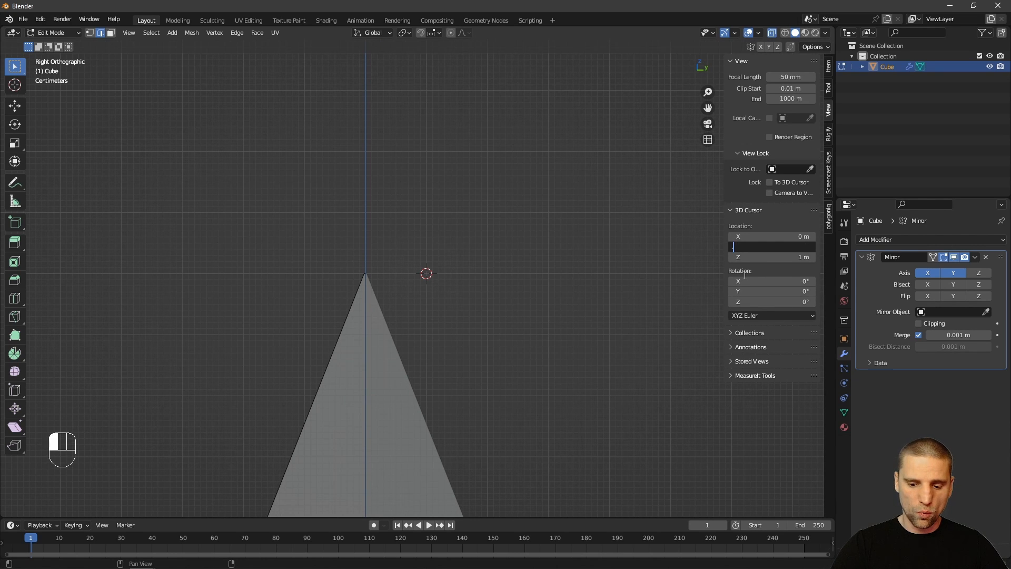
text(.125)
key(Return)
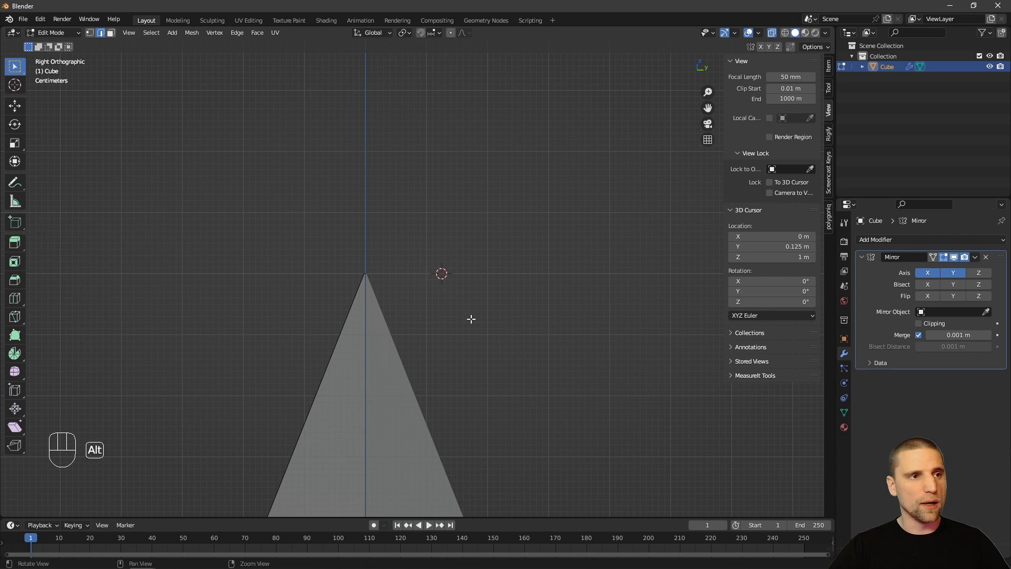
alt+drag(469, 318, 415, 307)
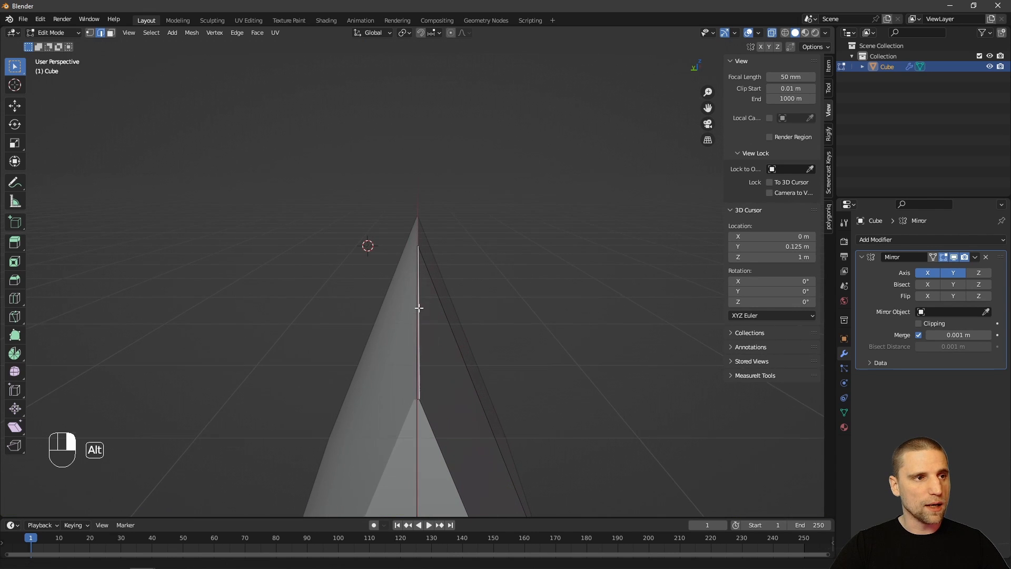
- Set the 3D cursor's Y location to -0.125 m, on the same side as the selected edge
click(774, 246)
key(BackSpace)
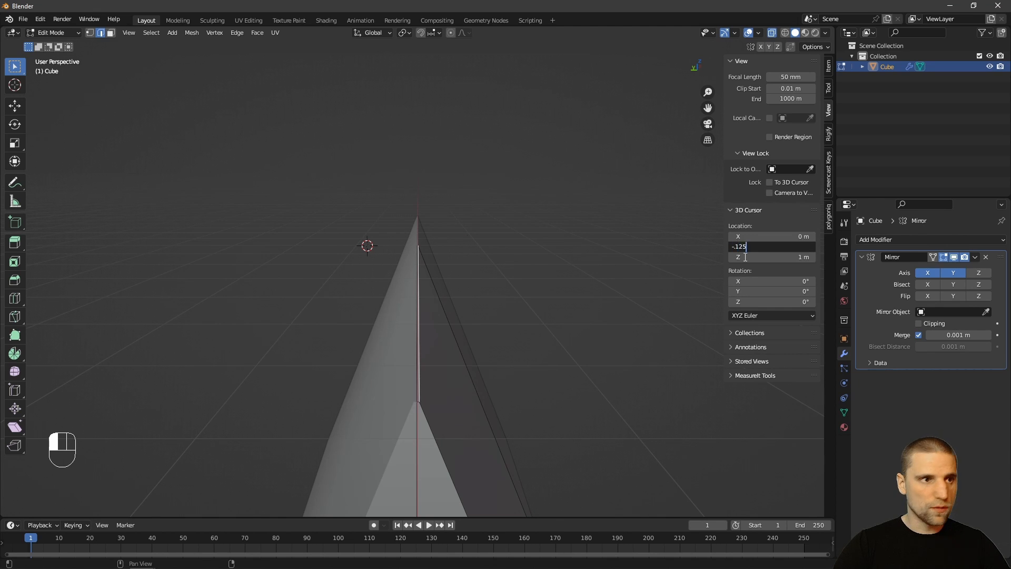
key(Return)
alt+drag(539, 243, 523, 304)
key(n)
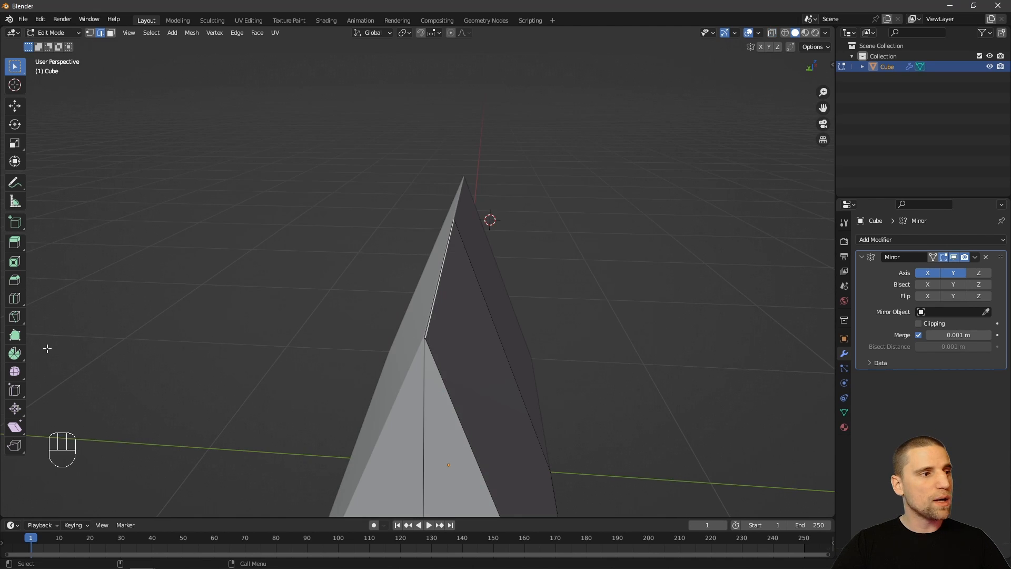
- Activate the Spin tool with 12 steps and set its rotation axis to X
click(14, 354)
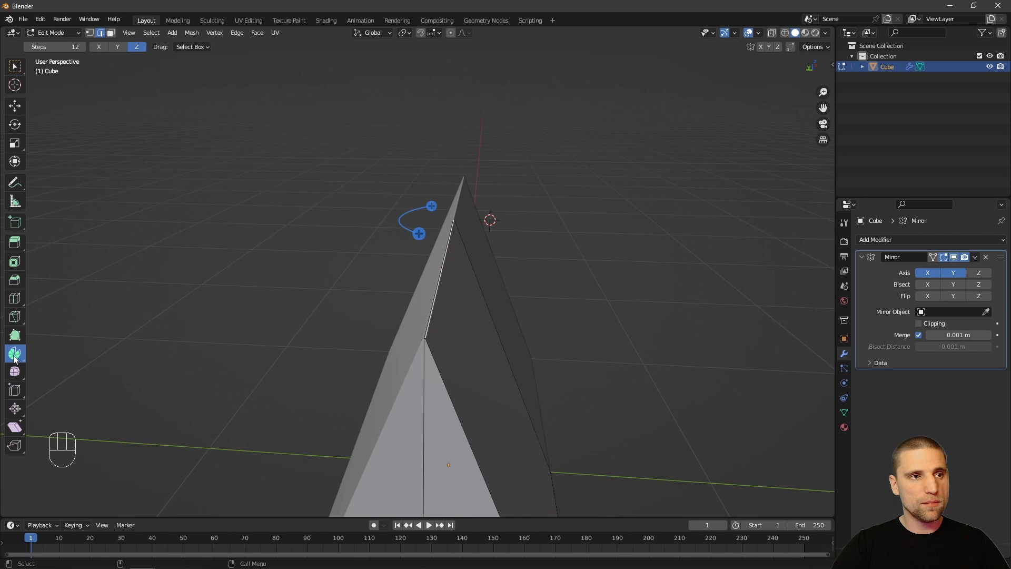
mouse_move(490, 295)
alt+mouse_down()
mouse_move(510, 278)
mouse_move(505, 287)
mouse_move(474, 242)
alt+mouse_up()
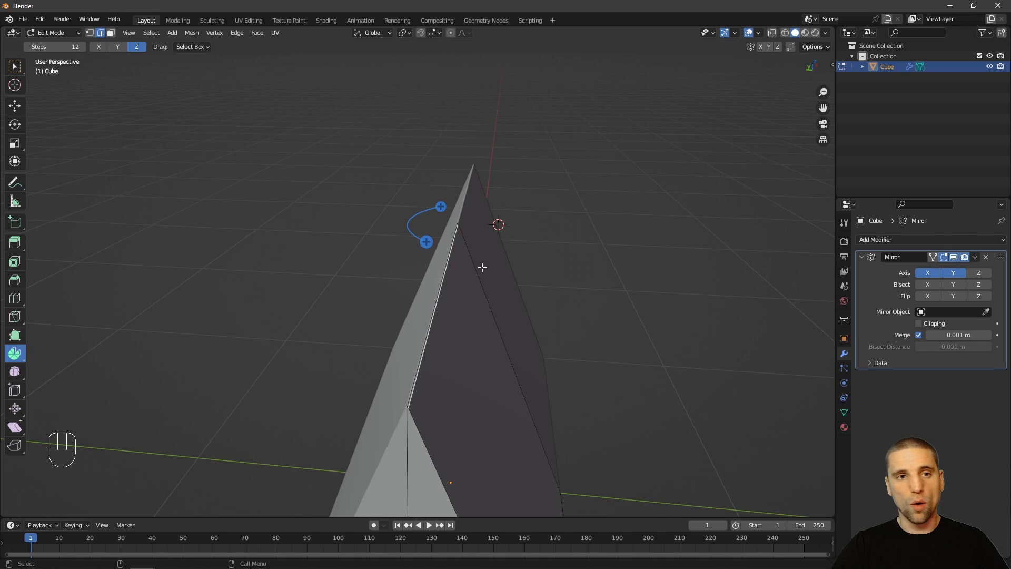
alt+right_drag(556, 295, 562, 298)
alt+drag(562, 298, 567, 293)
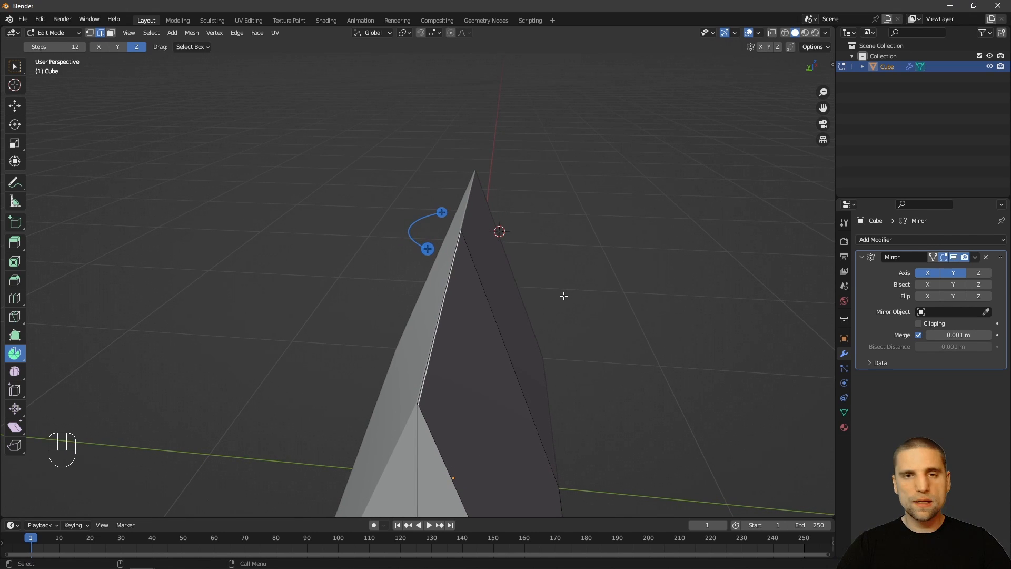
key(n)
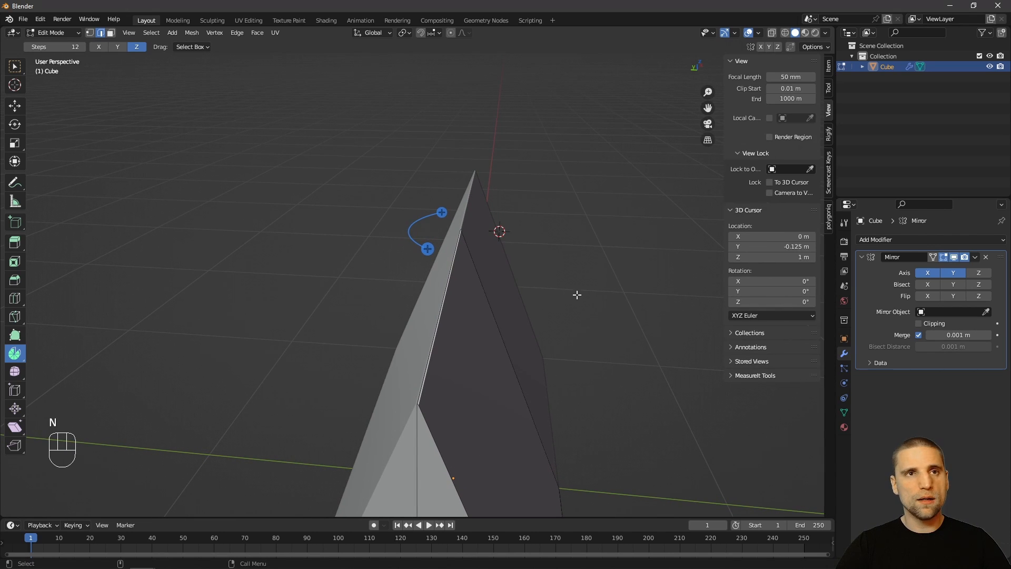
click(829, 88)
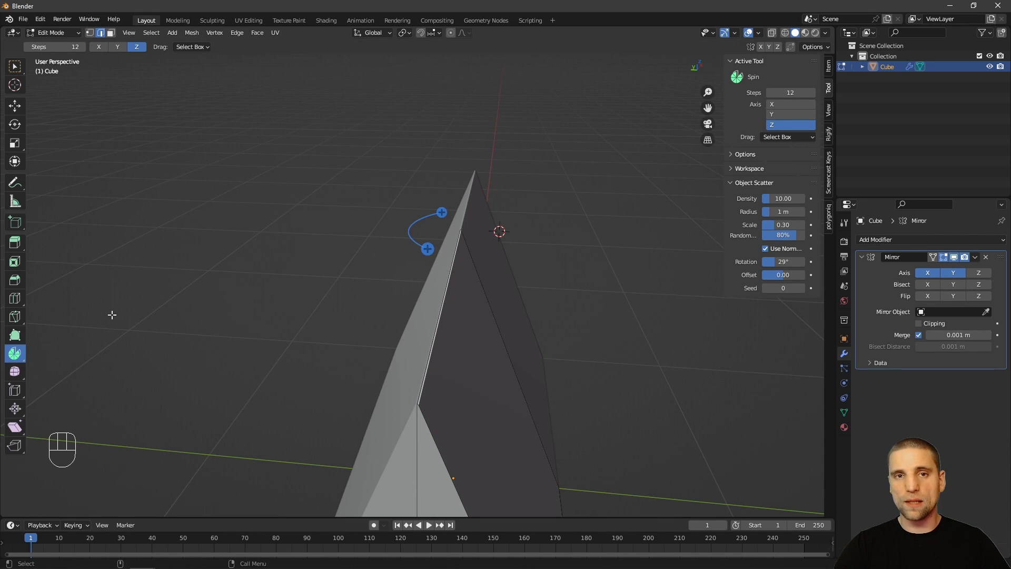
key(alt)
mouse_move(542, 238)
alt+mouse_down()
mouse_move(487, 264)
mouse_move(592, 244)
mouse_move(622, 276)
mouse_move(506, 241)
mouse_move(526, 237)
alt+mouse_up()
click(789, 104)
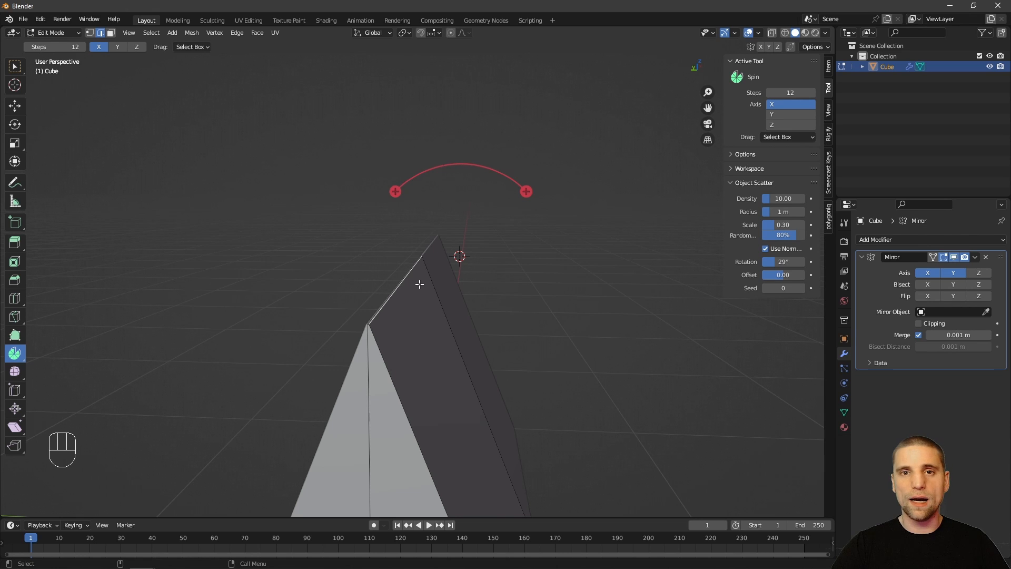
- Try spinning the selected top edge around the 3D cursor into a roll, compare its size with the body, and undo the spin
alt+drag(548, 271, 444, 192)
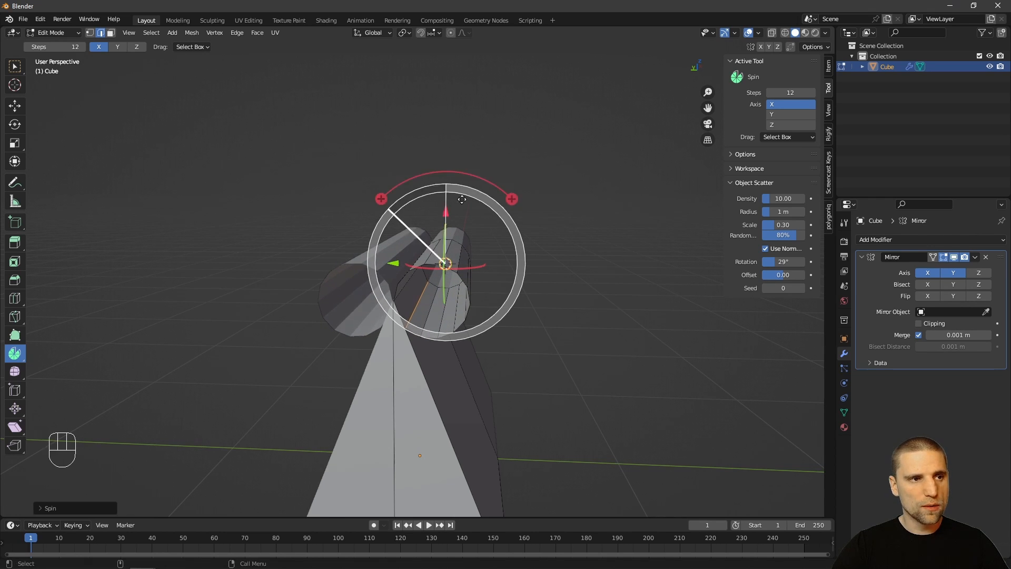
key(w)
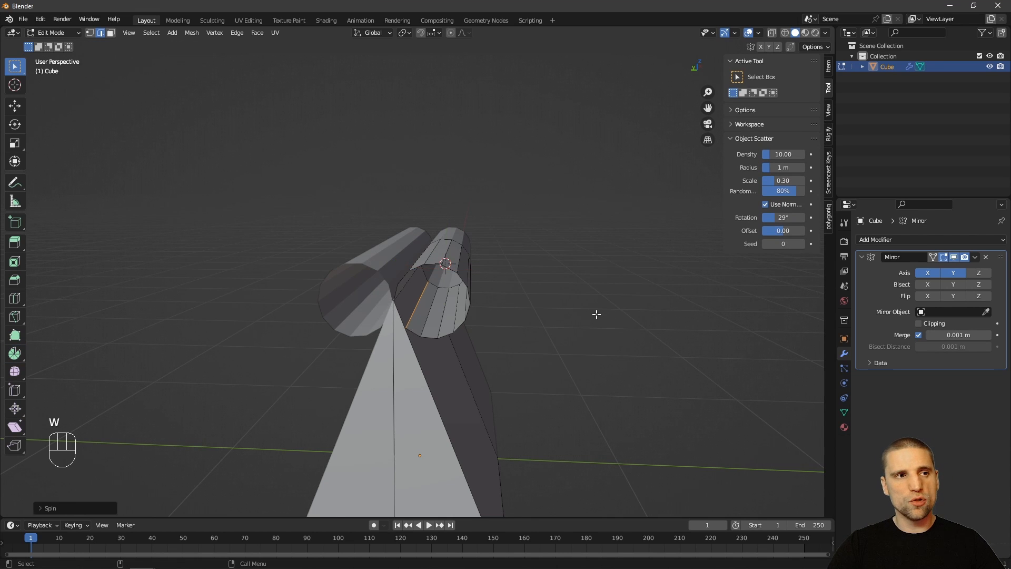
alt+right_drag(595, 314, 506, 275)
alt+middle_drag(506, 275, 528, 305)
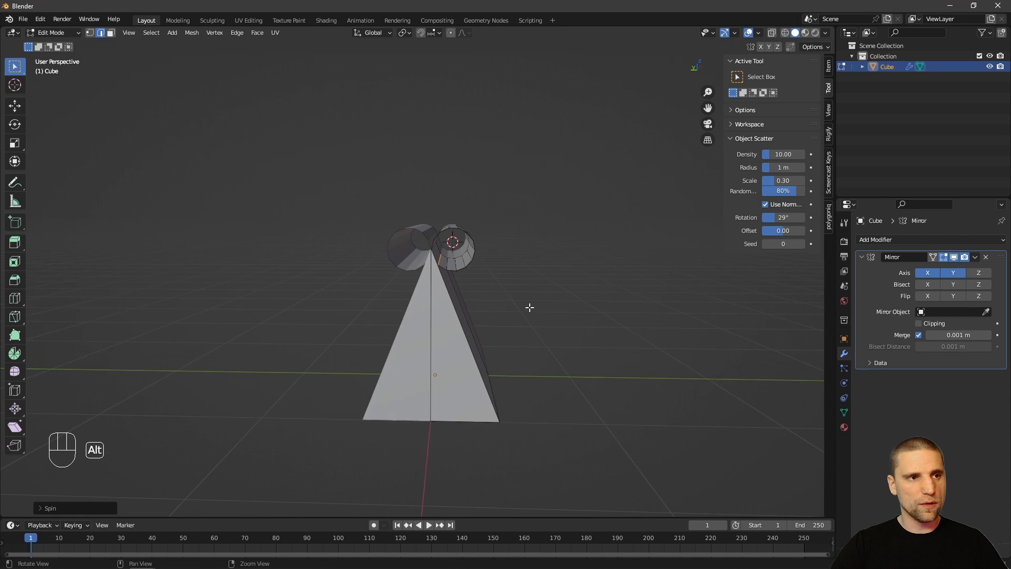
key(KP_1)
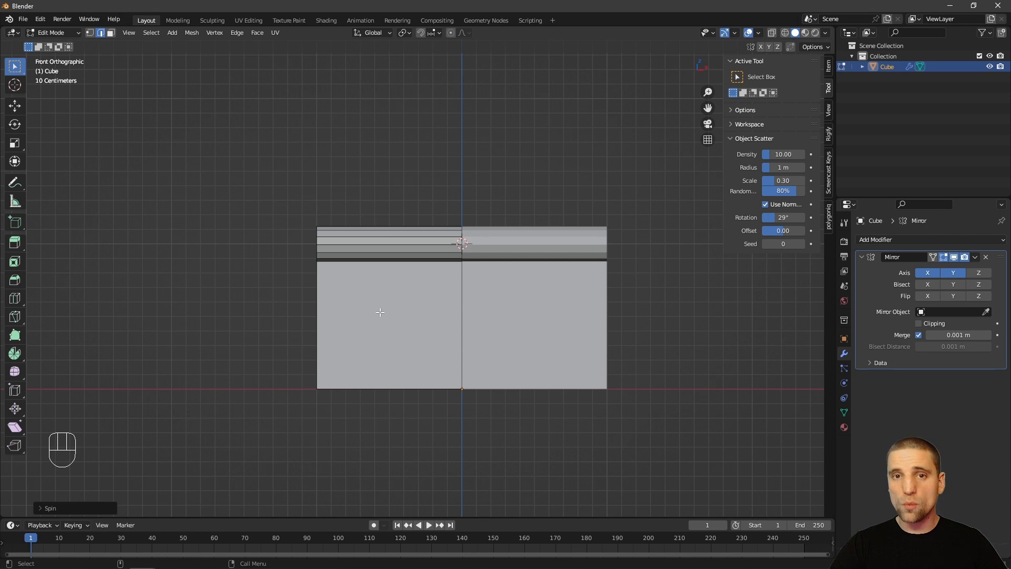
alt+middle_drag(380, 311, 444, 301)
key(ctrl+z)
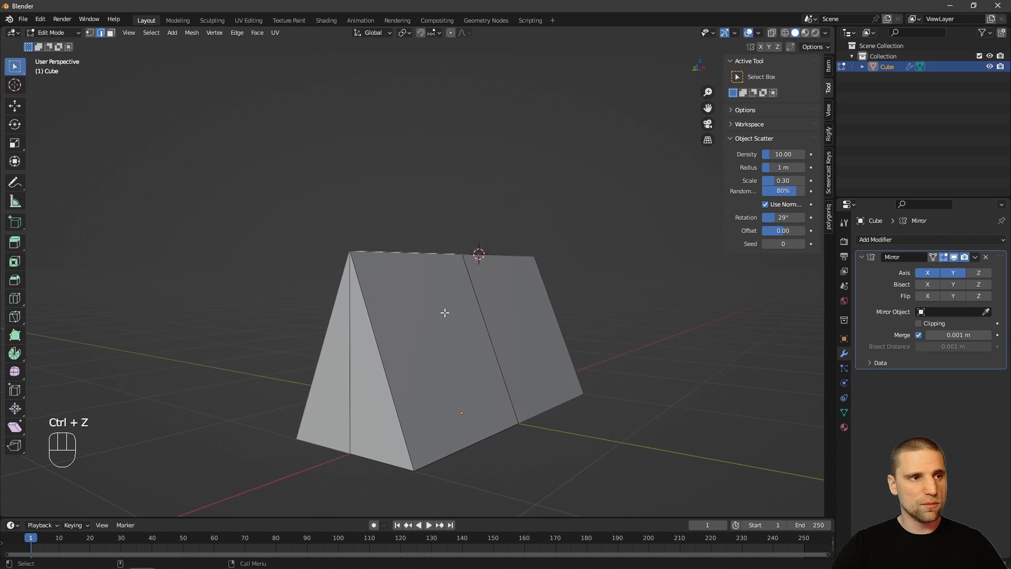
- Set the 3D cursor's Y location to -0.08 m for a smaller spin radius
alt+drag(431, 280, 479, 287)
alt+right_drag(480, 287, 496, 321)
click(828, 110)
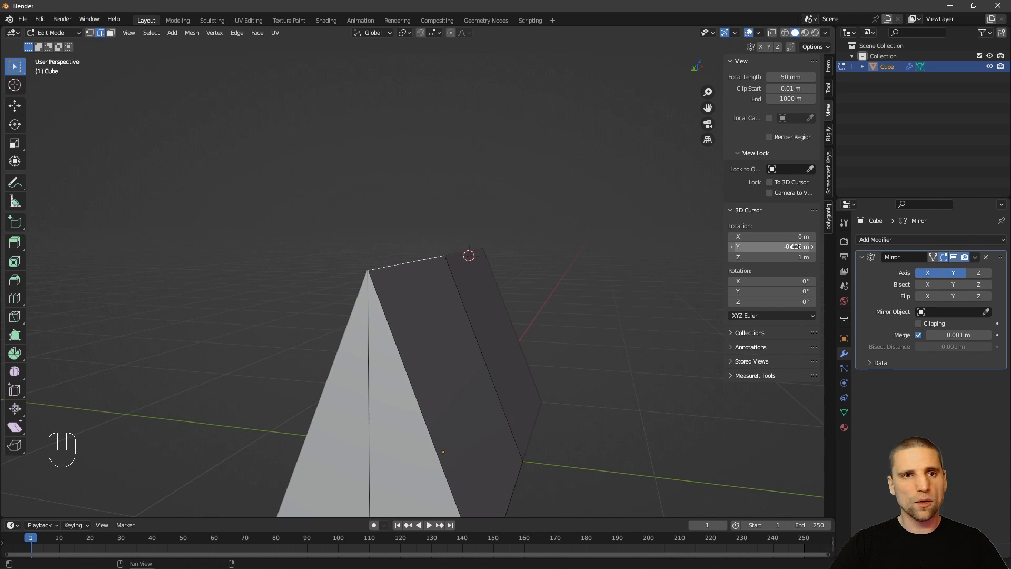
click(794, 246)
key(BackSpace)
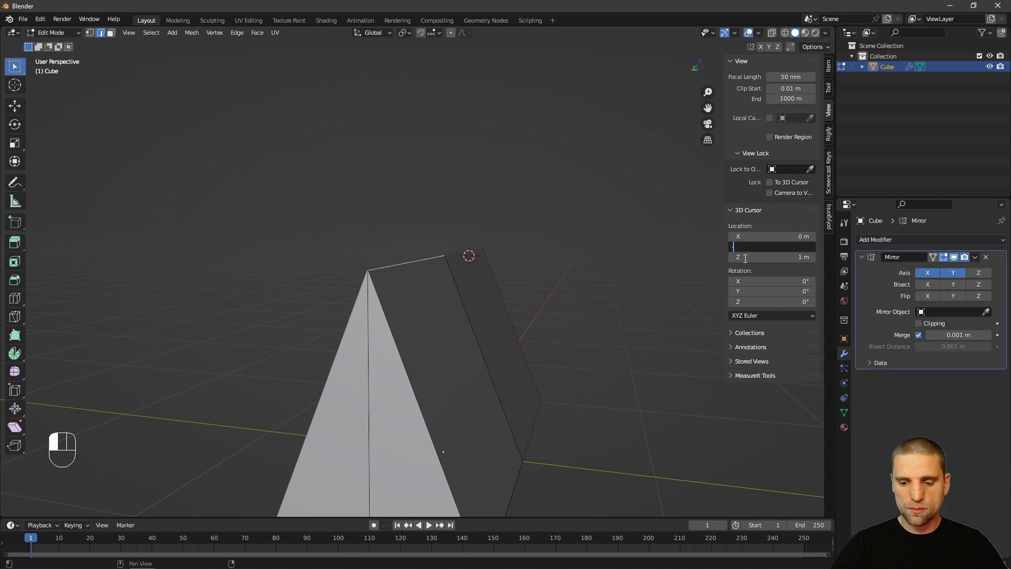
text(-0.08)
key(Return)
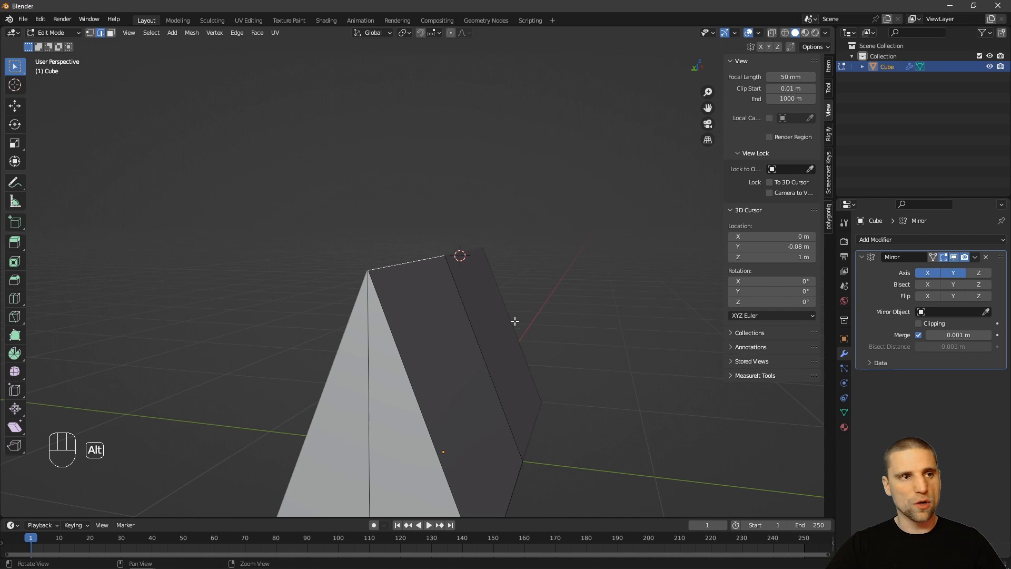
- Spin the selected top edge about the X axis around the 3D cursor to form the rolled tube along the ridge
alt+right_drag(515, 321, 331, 264)
click(15, 353)
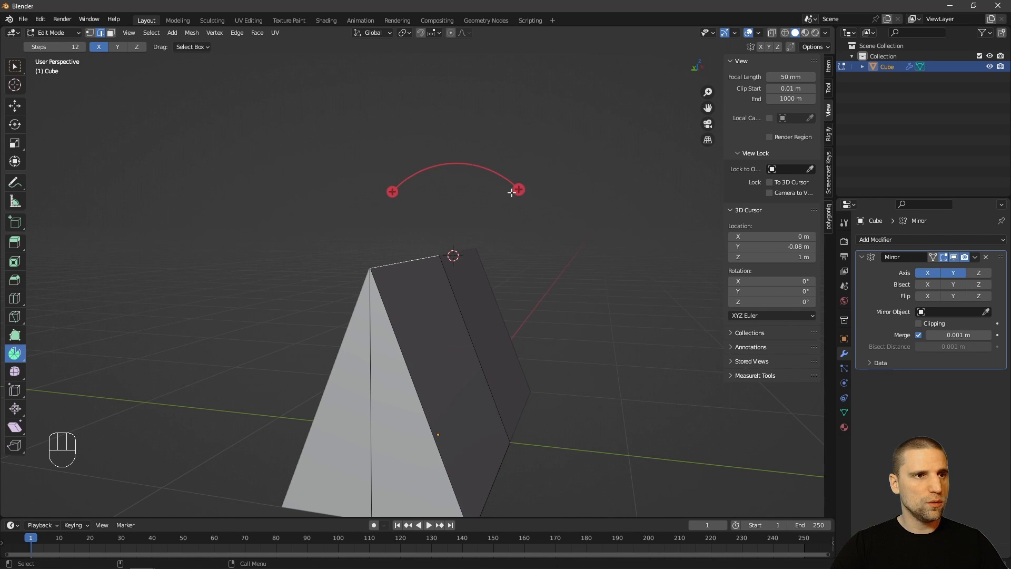
drag(516, 190, 455, 178)
key(w)
scroll(602, 356, down, 4)
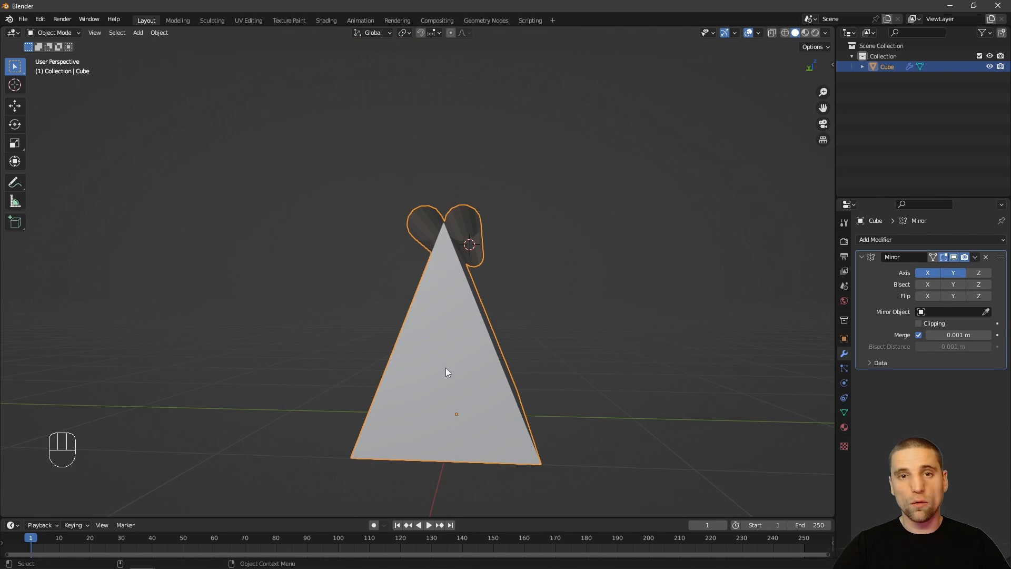
- In face select mode, delete the triangular end face so the body is open at both mirrored ends
key(Tab)
key(3)
key(x)
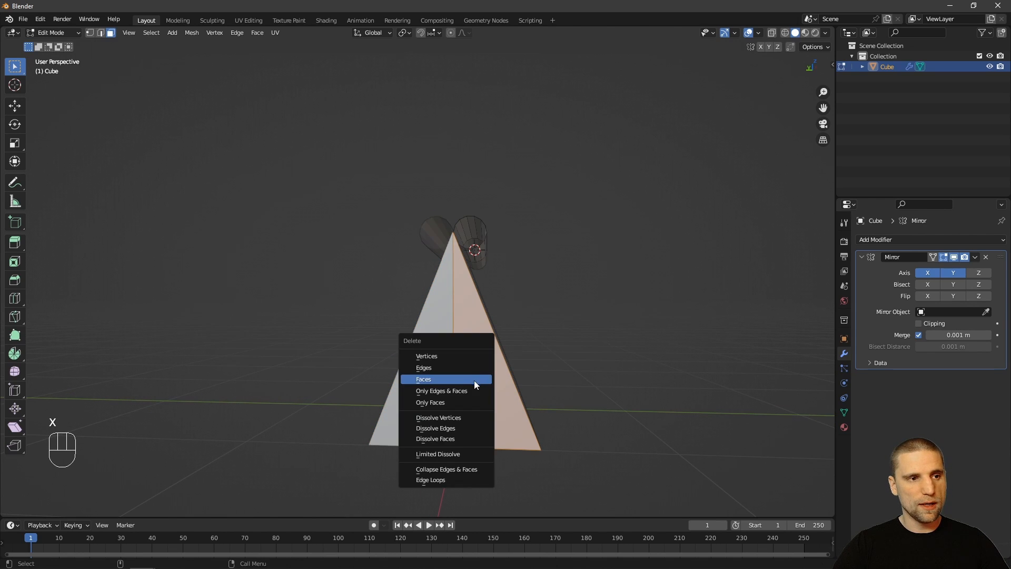
click(460, 382)
alt+drag(567, 377, 416, 382)
alt+right_drag(416, 382, 407, 350)
alt+drag(505, 321, 460, 392)
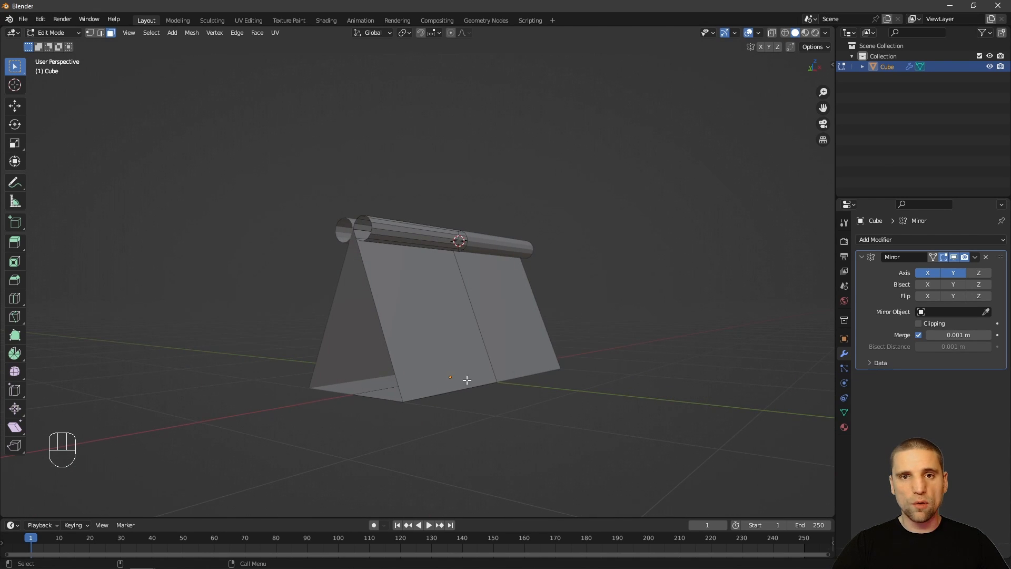
- Compare the open body and its lower long edges with the binder clip reference photo
alt+drag(400, 398, 414, 398)
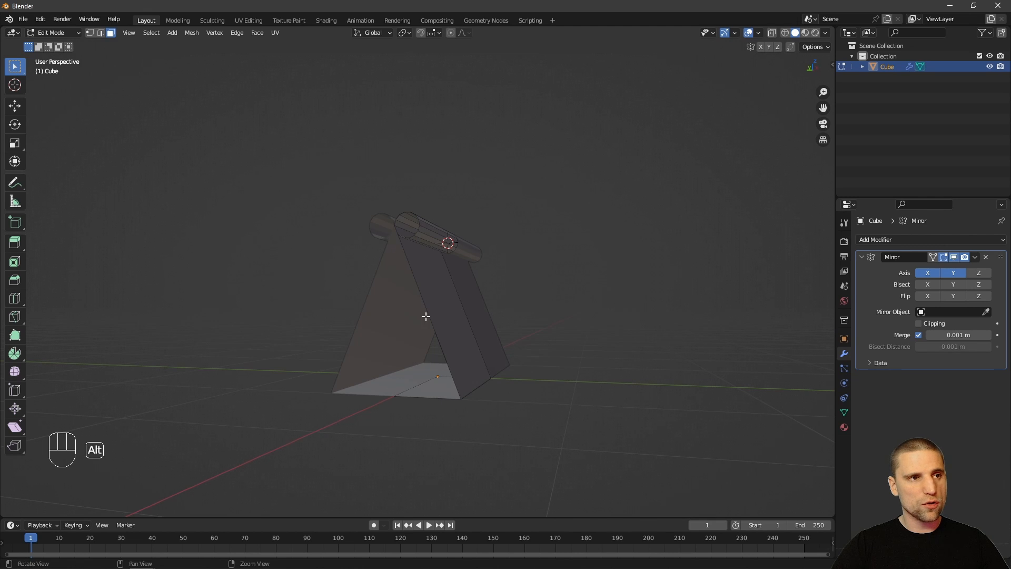
alt+drag(426, 316, 431, 361)
alt+right_drag(431, 362, 496, 364)
alt+drag(496, 363, 435, 337)
key(alt+Tab)
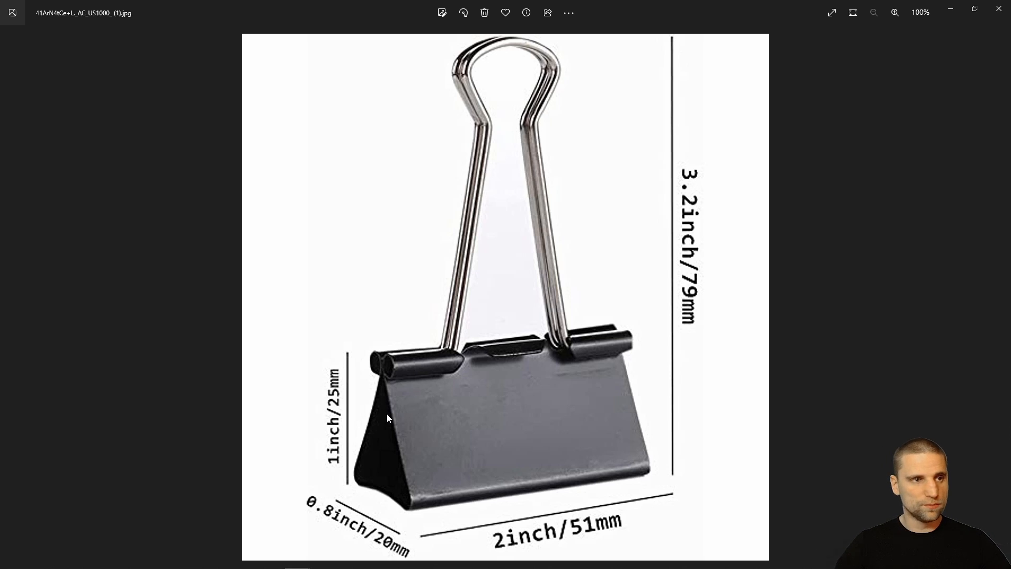
key(alt+Tab)
alt+right_drag(441, 358, 473, 368)
- In edge select mode, bevel the body's lower long side edge by about 0.11 m
key(2)
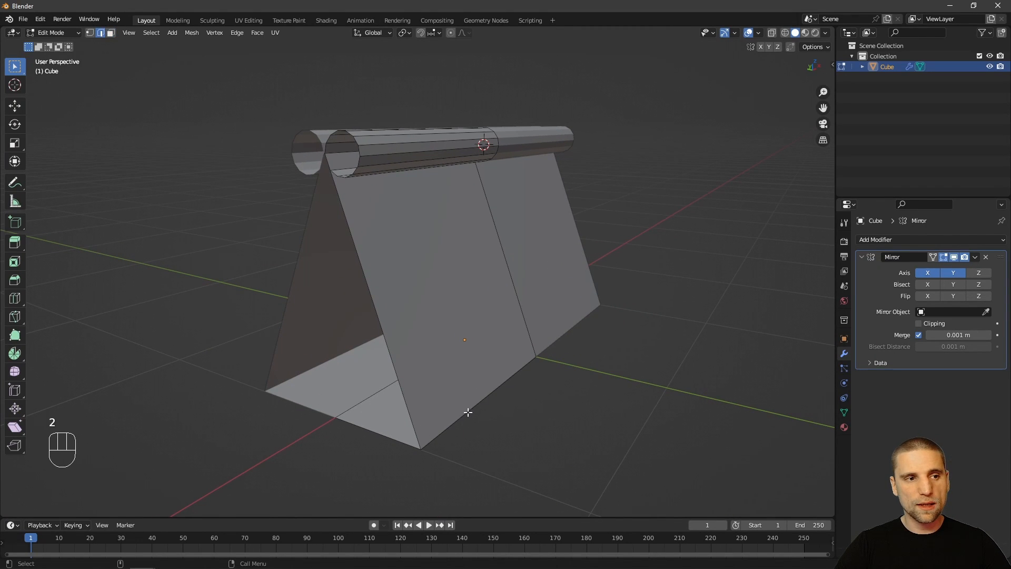
alt+drag(463, 413, 506, 397)
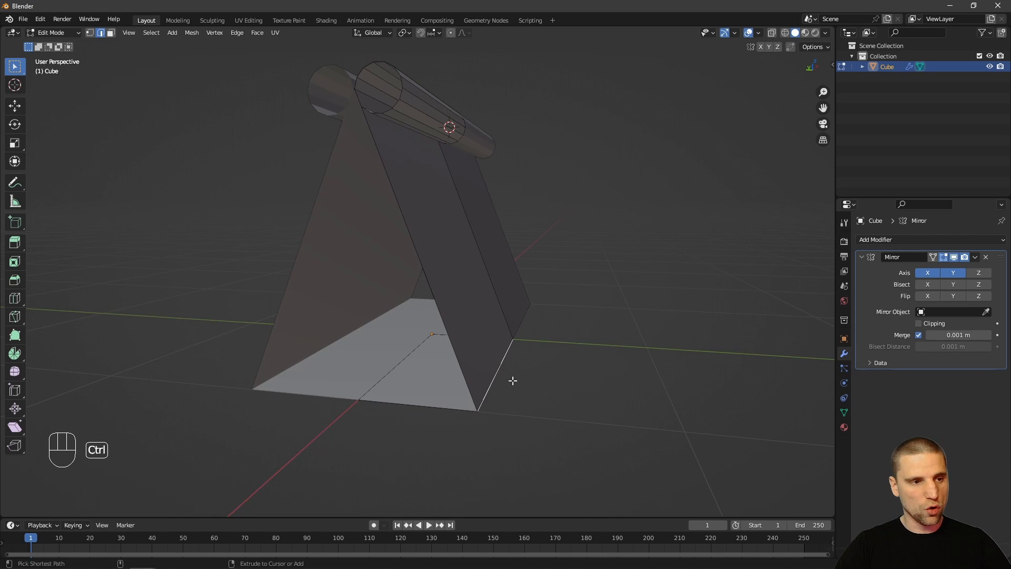
key(ctrl+b)
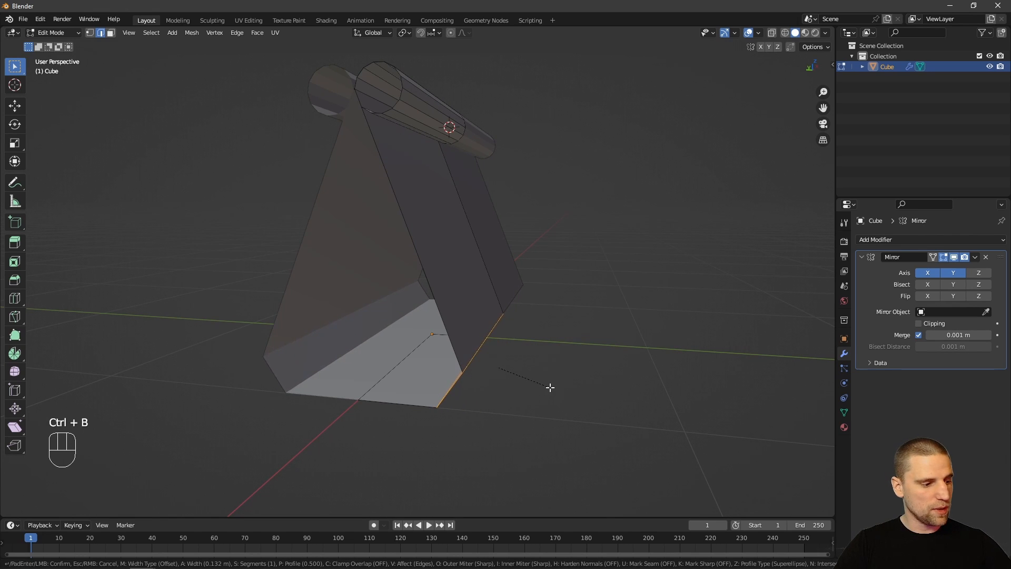
click(548, 390)
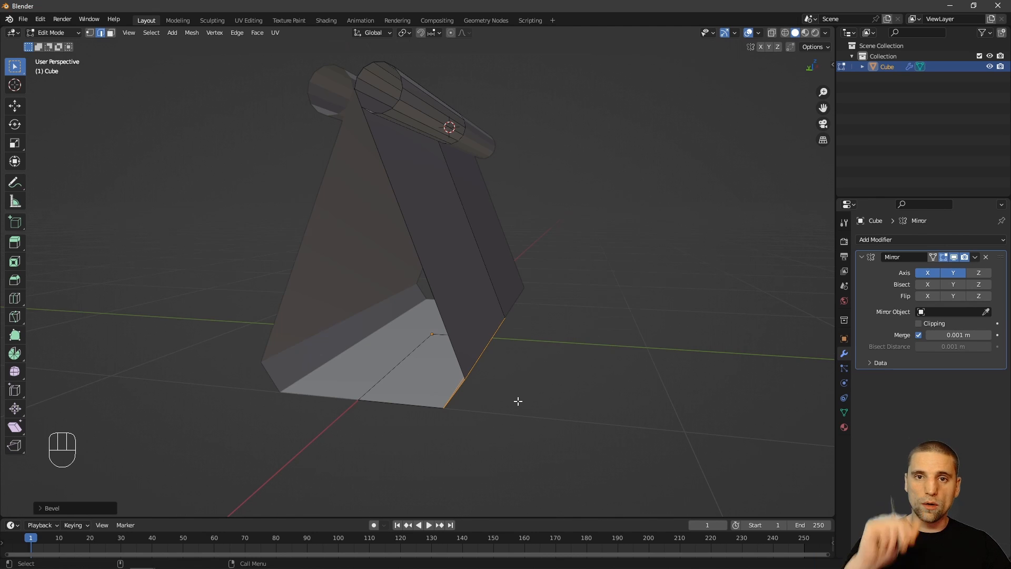
middle_drag(517, 402, 498, 413)
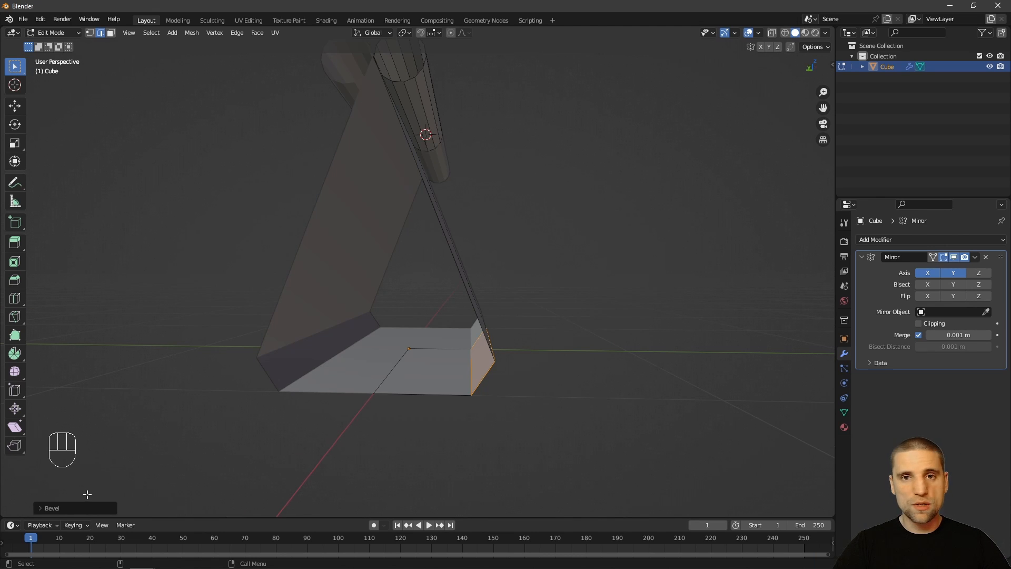
- Increase the bevel to 7 segments so the body's lower long edges are rounded
click(51, 508)
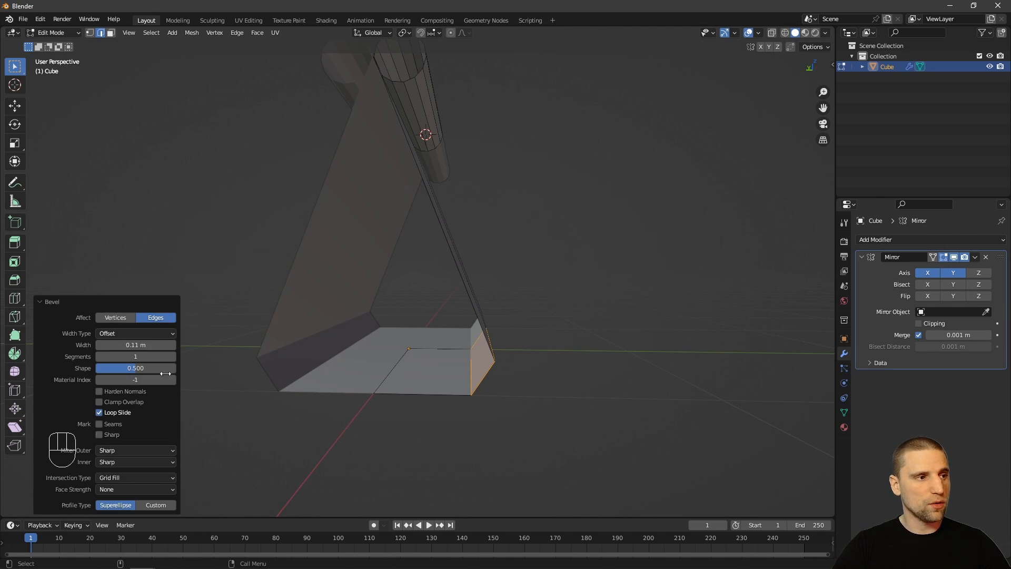
click(173, 357)
click(173, 356)
click(174, 356)
click(174, 356)
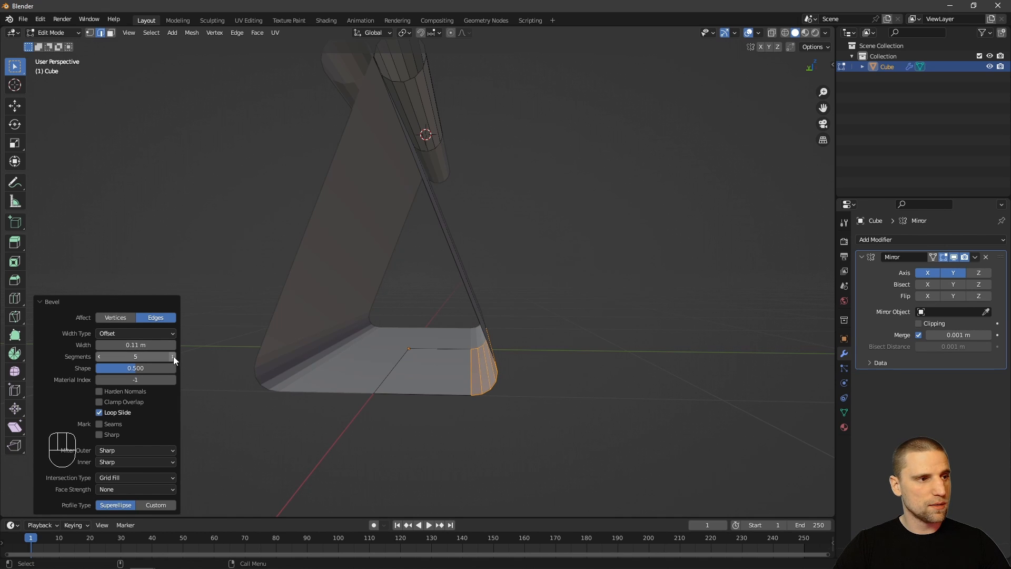
click(173, 356)
click(173, 356)
- Raise the centre edge of the body's bottom about 0.011 m along Z and return to Object Mode
alt+drag(501, 416, 419, 400)
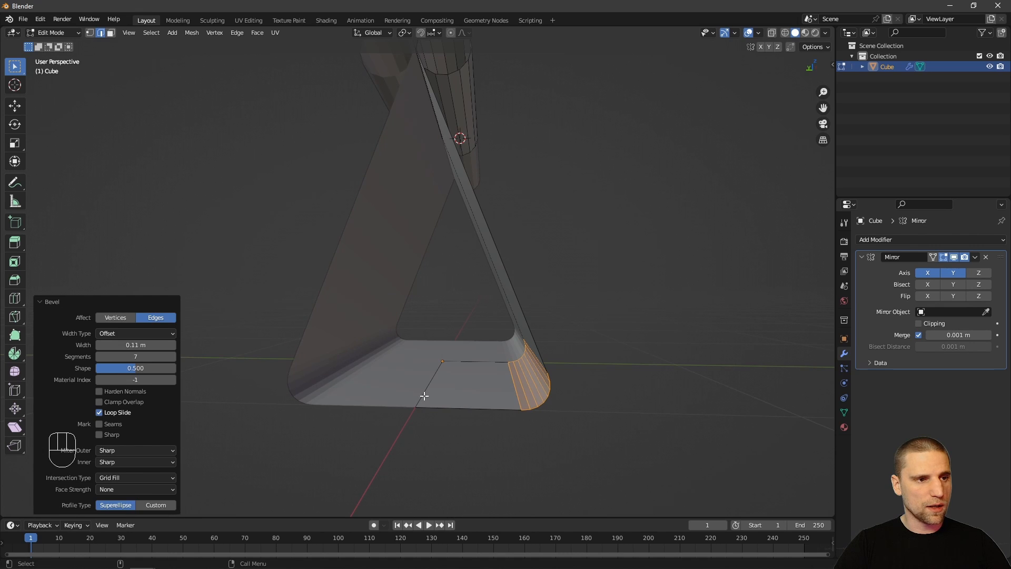
click(422, 396)
key(space)
key(g)
drag(430, 340, 431, 337)
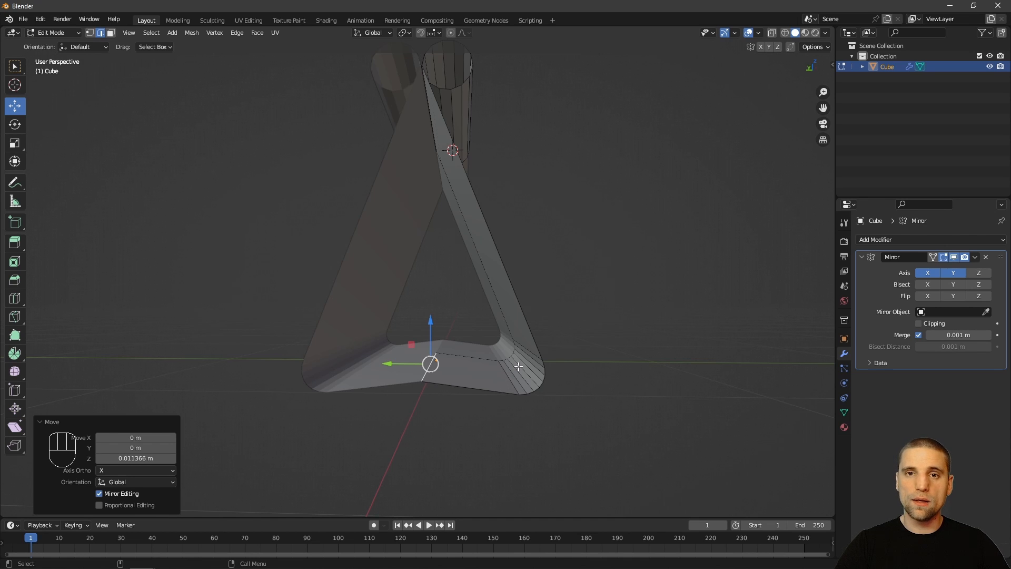
mouse_move(526, 354)
alt+mouse_down()
mouse_move(469, 305)
mouse_move(512, 293)
mouse_move(574, 300)
mouse_move(564, 331)
mouse_move(535, 338)
mouse_move(535, 361)
mouse_move(532, 337)
alt+mouse_up()
alt+drag(410, 263, 465, 343)
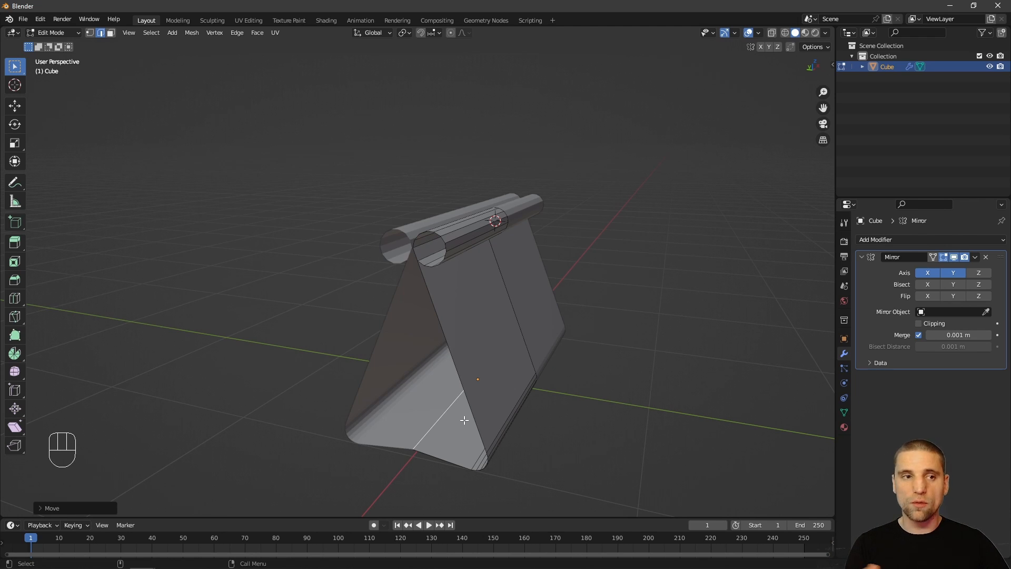
alt+drag(465, 420, 495, 313)
key(Tab)
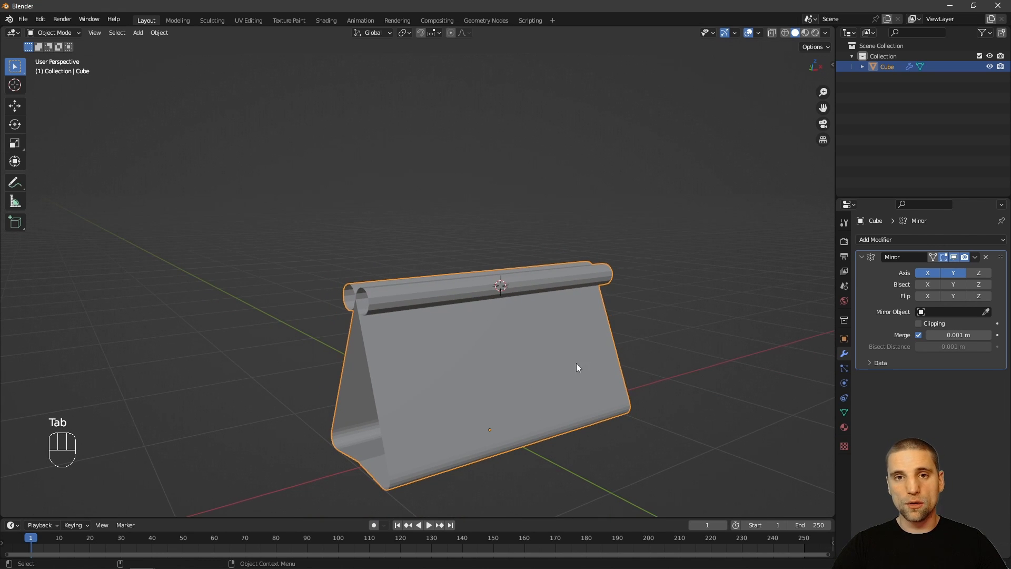
- Add a cylinder mesh at the 3D cursor and scale it uniformly to about 0.215
alt+drag(581, 343, 507, 337)
key(shift+a)
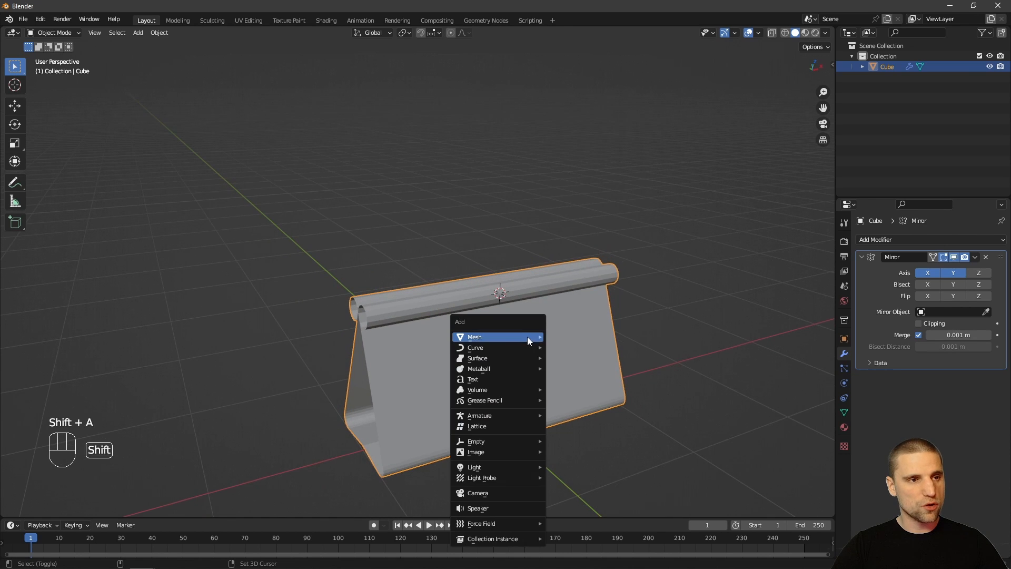
mouse_move(515, 337)
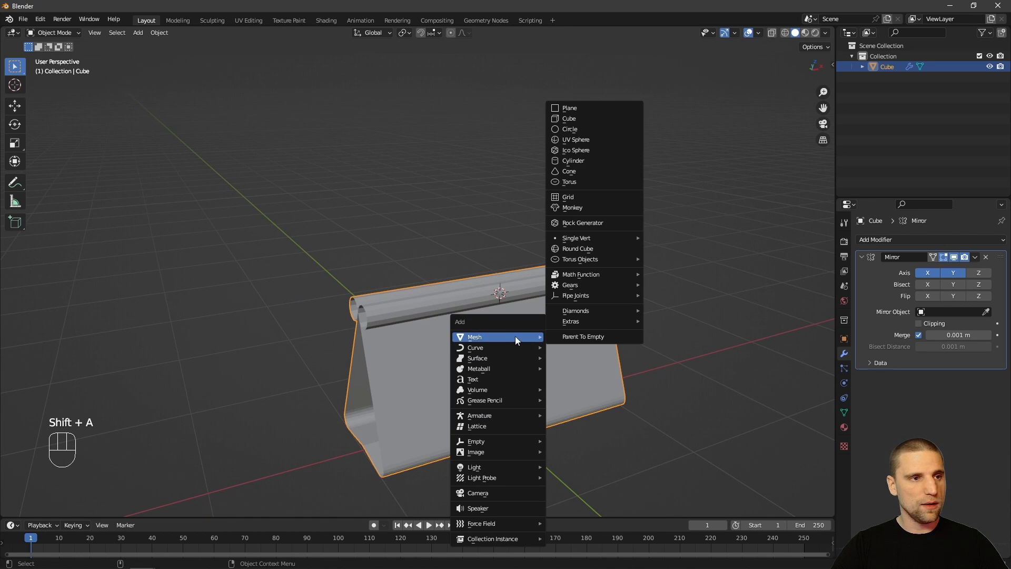
click(583, 160)
alt+drag(608, 238, 550, 246)
key(s)
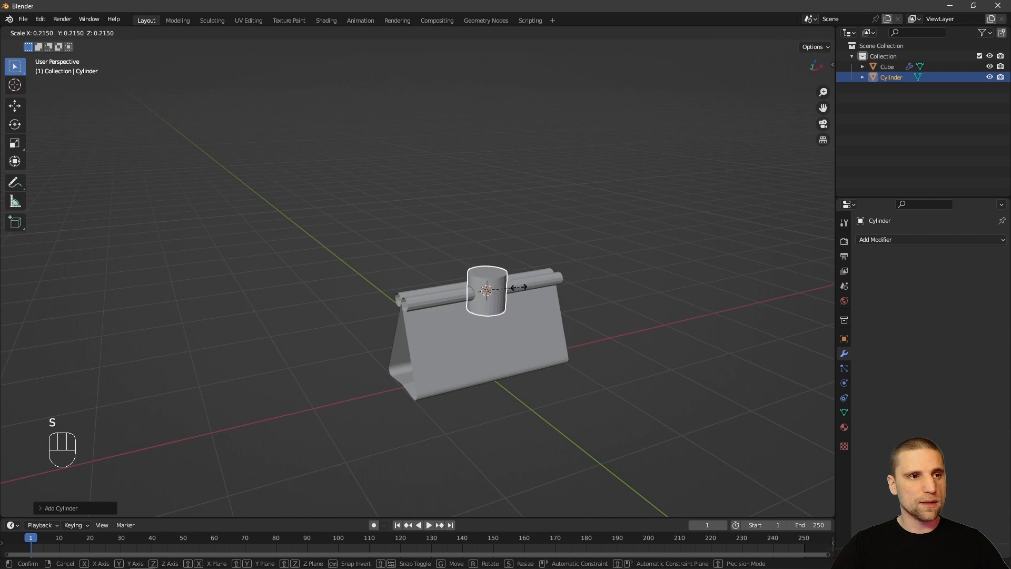
click(518, 286)
- Stretch the cylinder along Z and rotate it 90° about the X axis so it lies across the rolled tubes
key(space)
drag(490, 249, 504, 127)
key(space)
drag(488, 244, 521, 252)
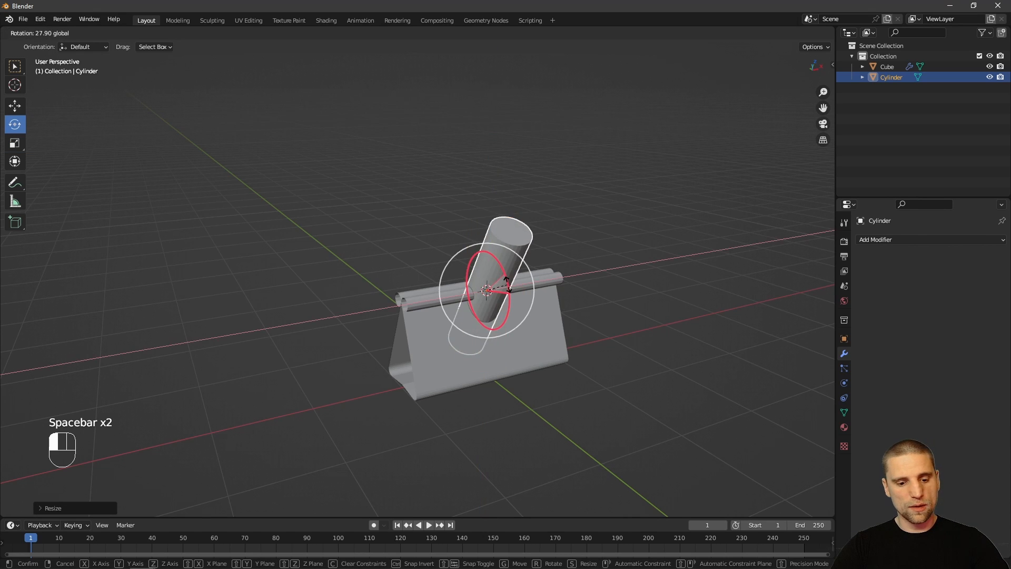
text(90)
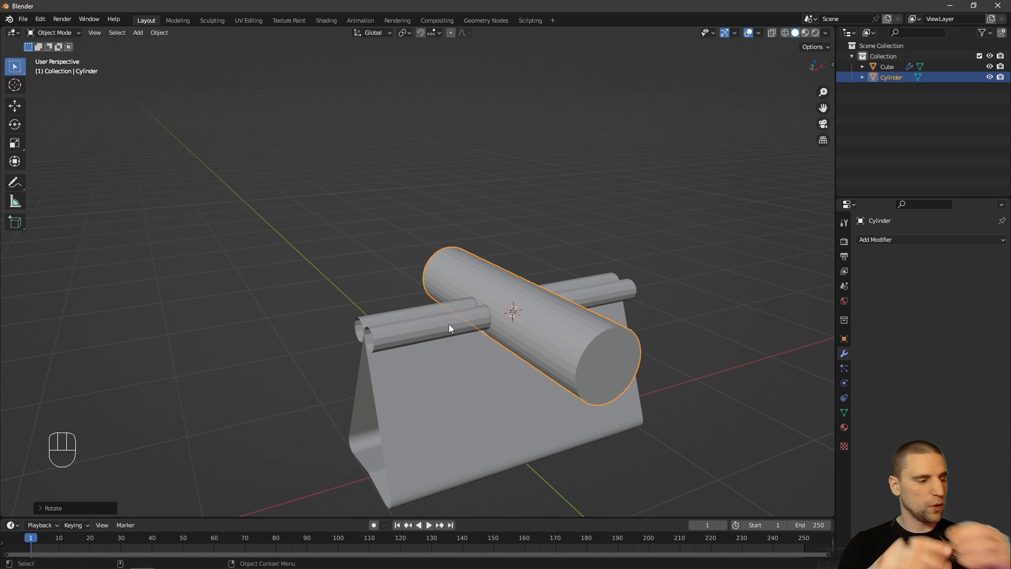
- Scale the cylinder down uniformly and turn it about the Z axis so it crosses the tubes at an angle
key(s)
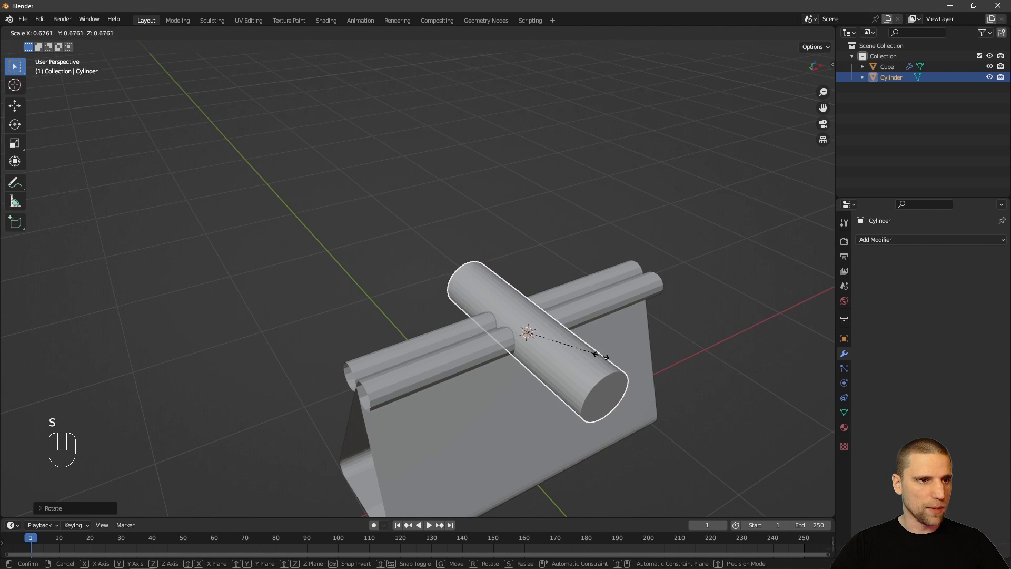
click(592, 356)
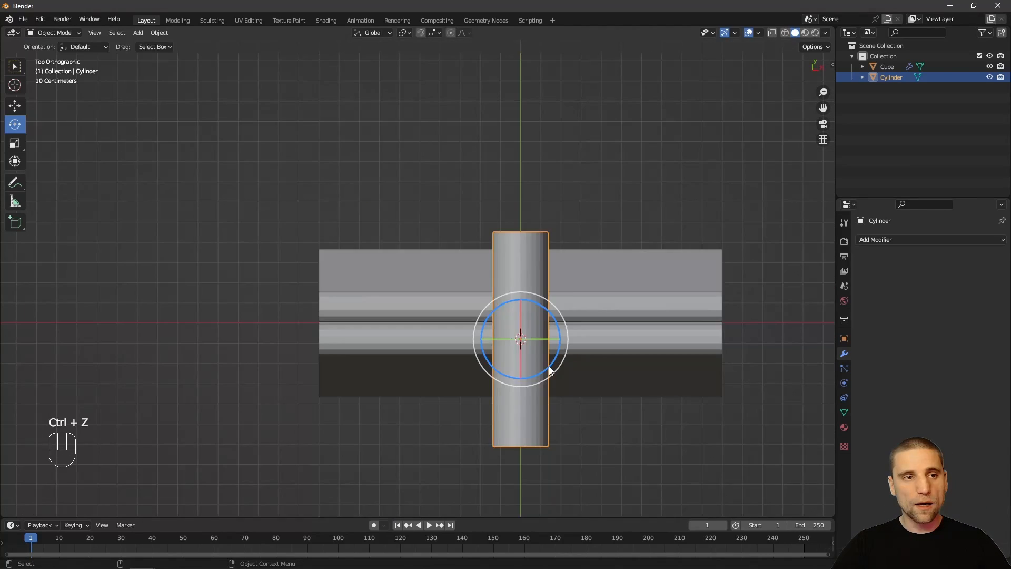
drag(548, 365, 548, 366)
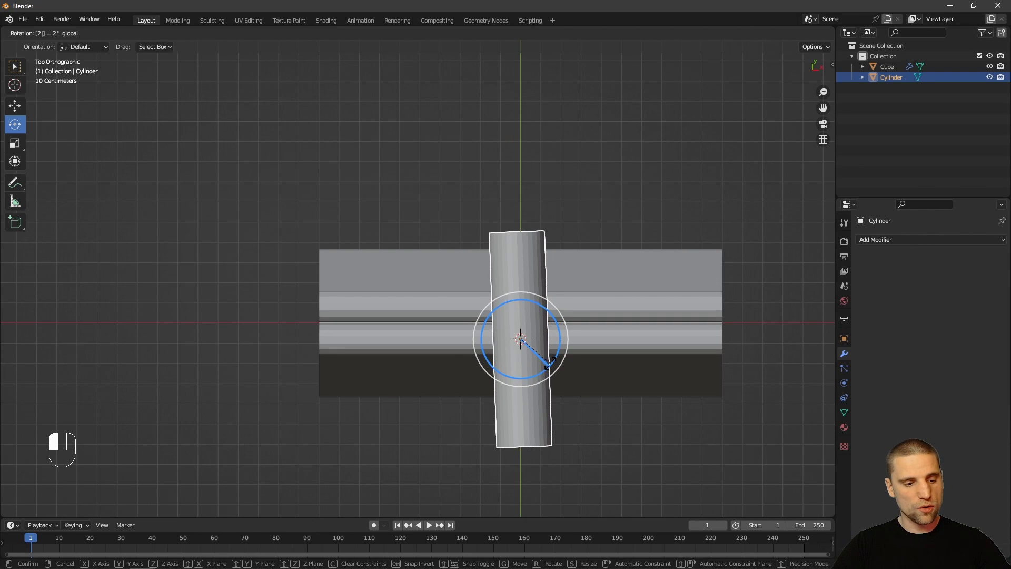
- Move the angled cylinder along the X axis over the tubes on the body's negative X half
key(space)
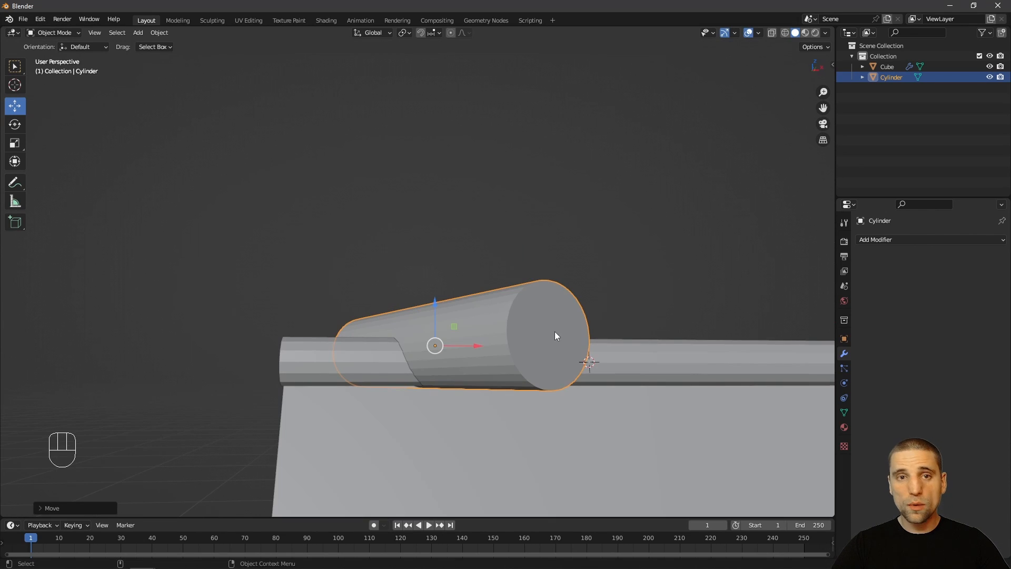
alt+right_drag(555, 335, 520, 298)
alt+drag(520, 297, 482, 358)
mouse_move(456, 378)
mouse_down()
mouse_move(441, 373)
mouse_move(464, 379)
mouse_up()
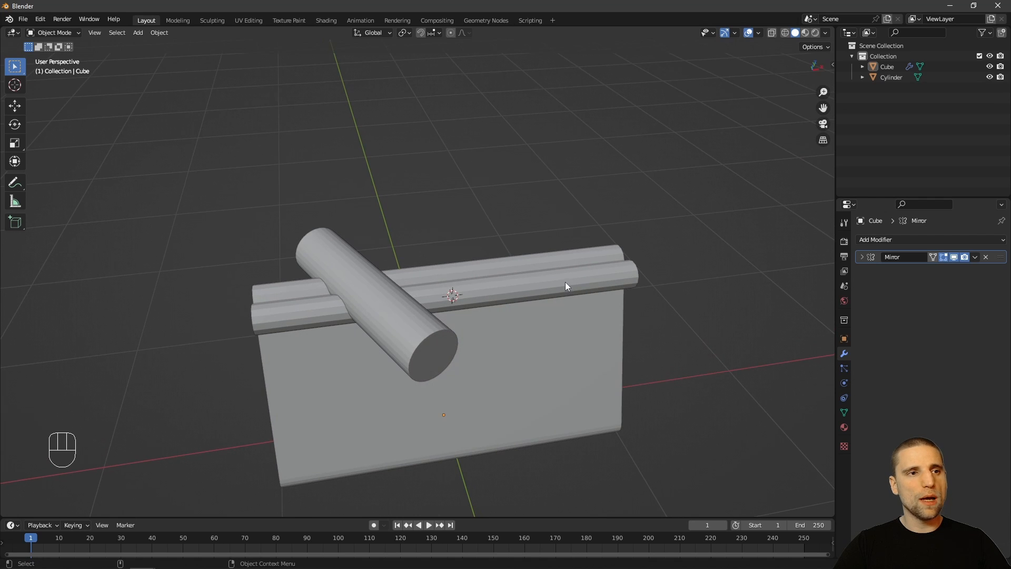
- Add a Boolean modifier to the clip body, using Difference with Cylinder as the cutting object
click(567, 282)
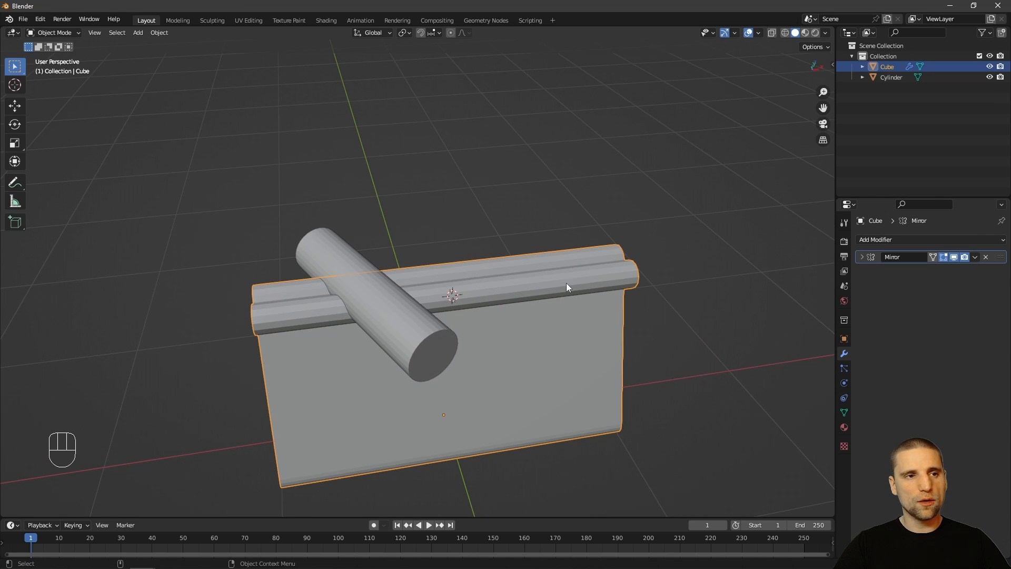
click(896, 240)
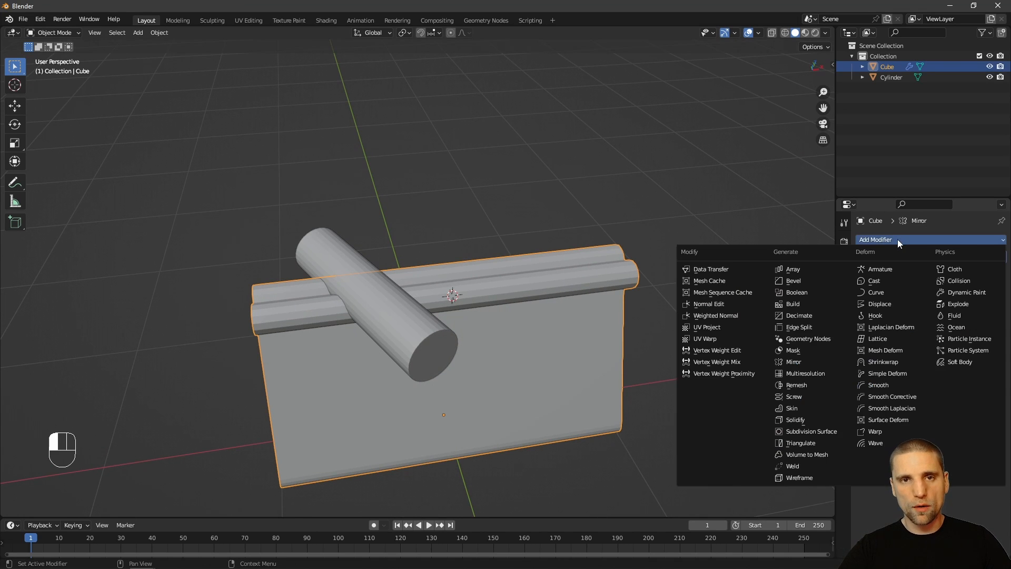
click(809, 295)
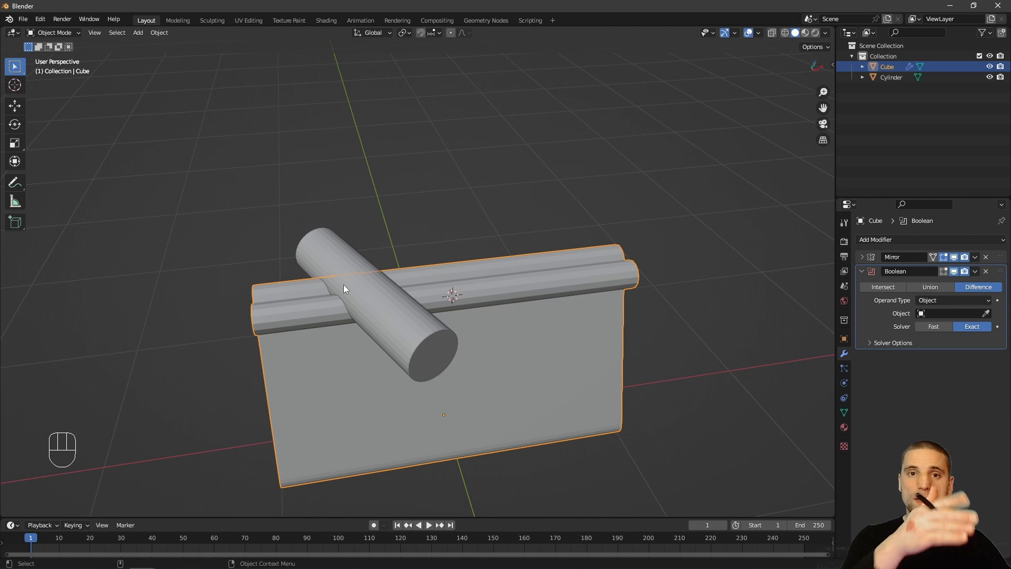
click(945, 313)
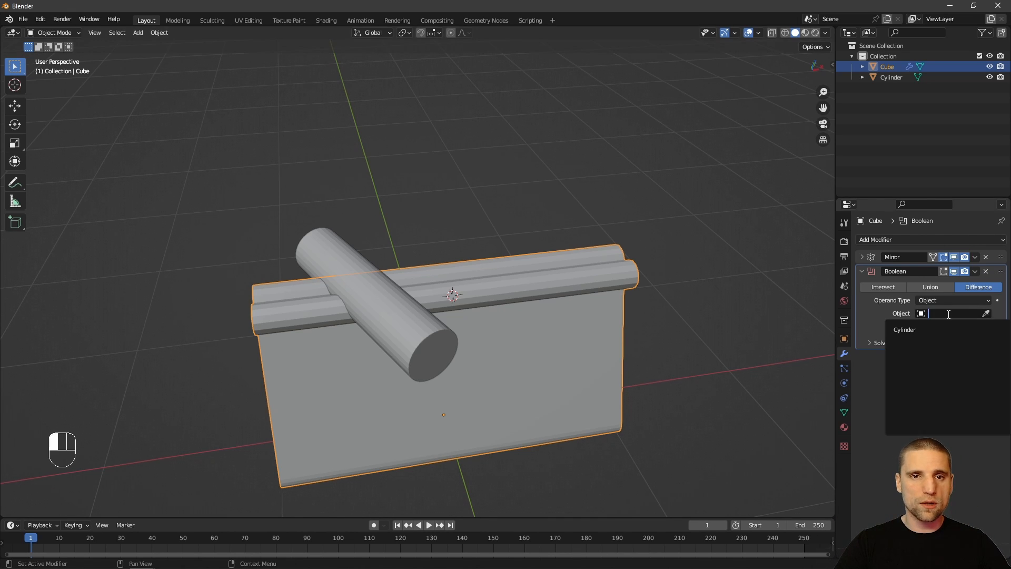
click(915, 330)
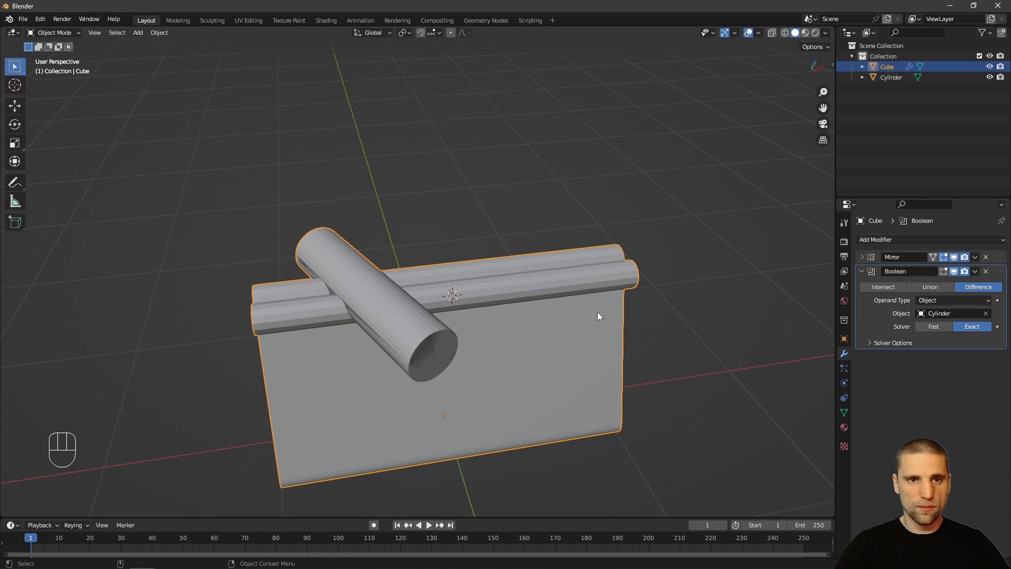
- Place the Boolean modifier above Mirror in the body's modifier stack and hide the cutter cylinder
click(861, 271)
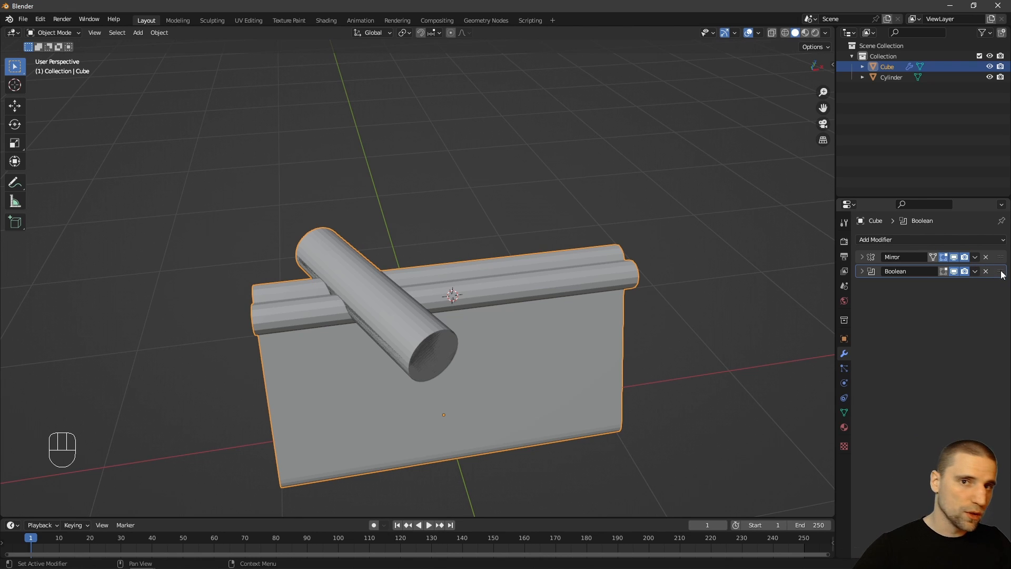
drag(1000, 272, 999, 256)
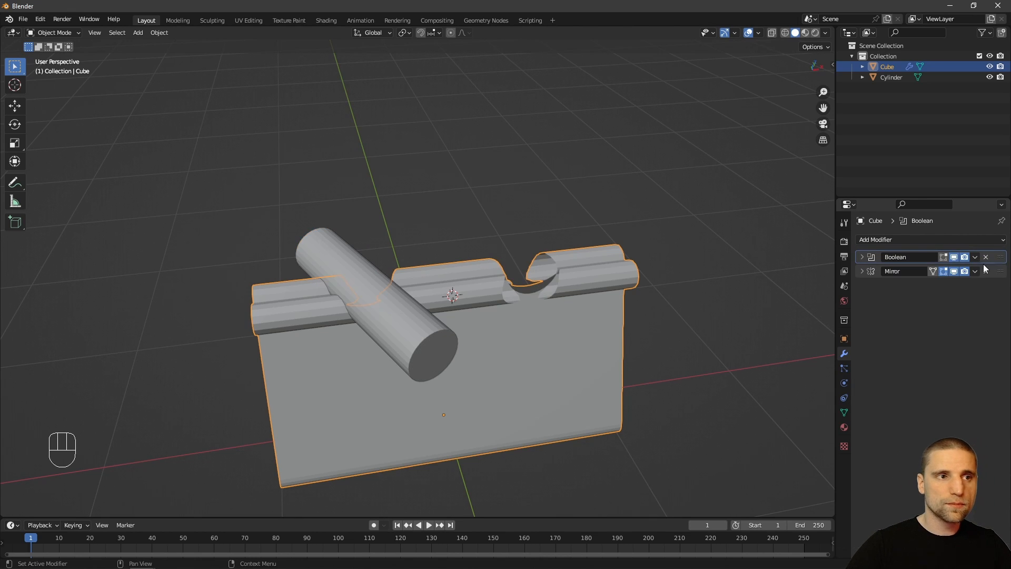
click(990, 78)
click(627, 208)
alt+drag(627, 208, 413, 207)
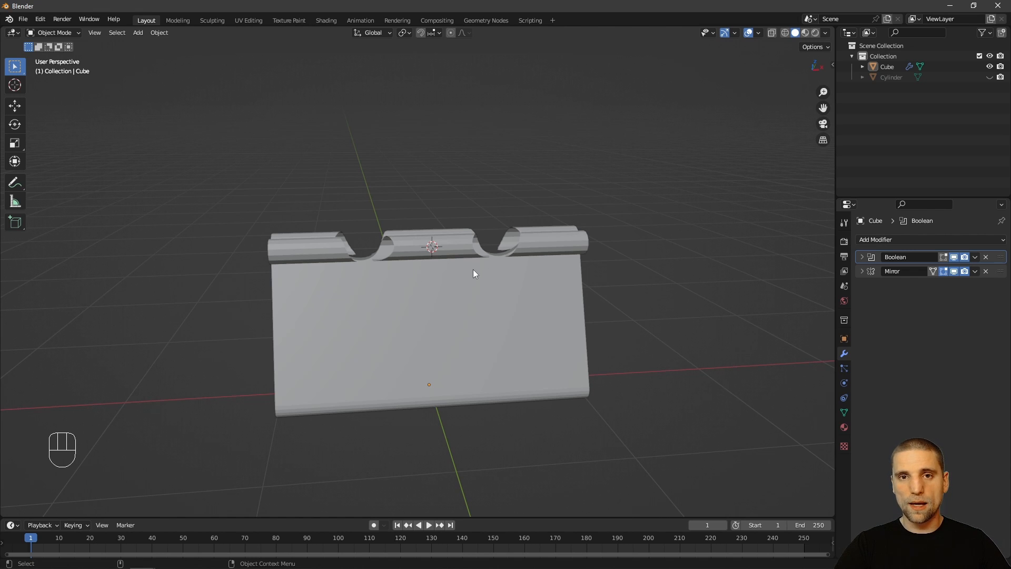
- In face select mode, delete the narrow stray face inside the clip body, and return to Object Mode
alt+drag(345, 264, 467, 309)
click(473, 286)
key(Tab)
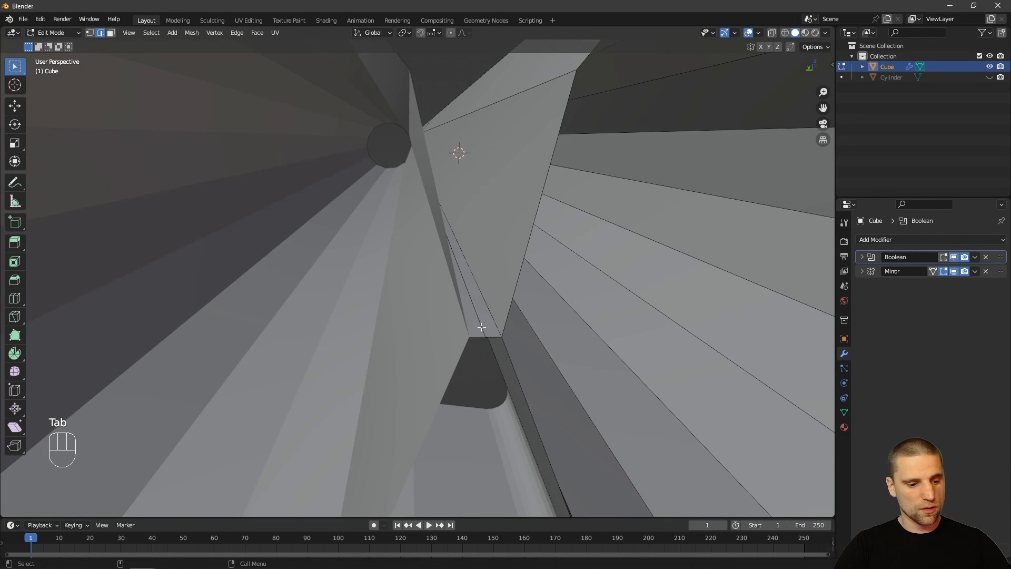
key(3)
click(485, 323)
key(x)
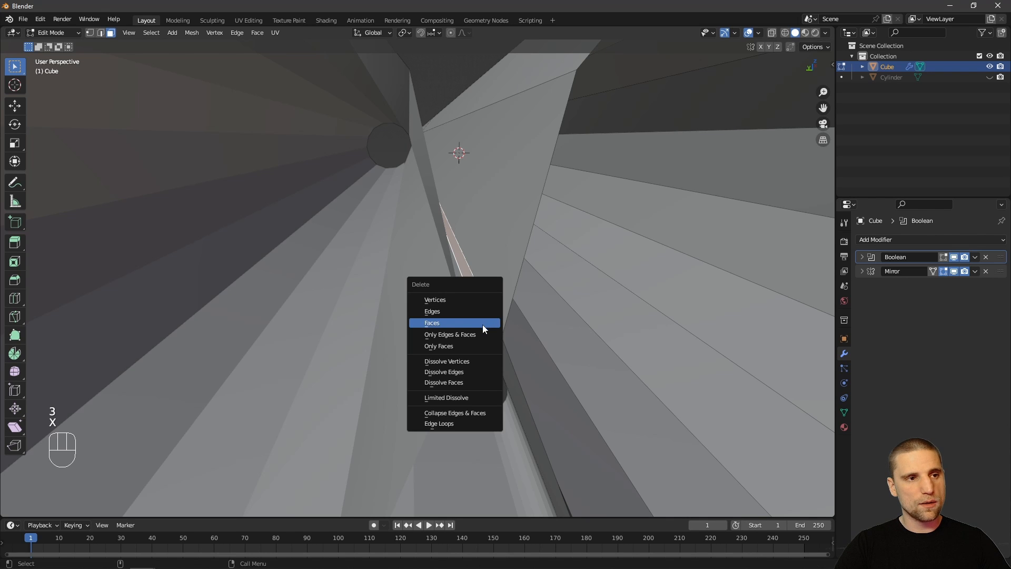
click(482, 324)
mouse_move(481, 318)
alt+mouse_down()
mouse_move(471, 301)
mouse_move(463, 314)
alt+mouse_up()
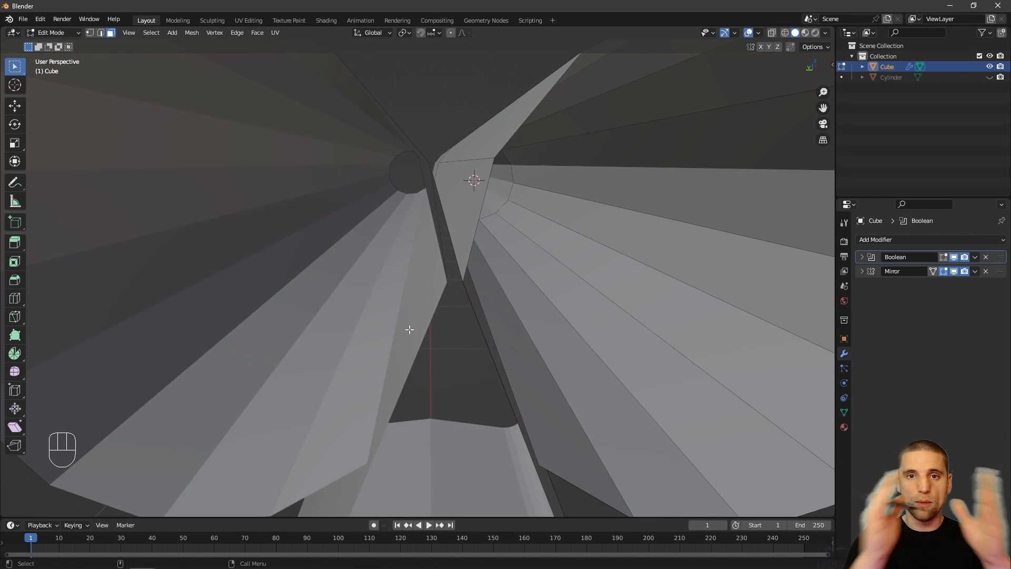
alt+drag(409, 329, 558, 336)
alt+right_drag(558, 336, 521, 263)
alt+drag(521, 263, 440, 344)
key(Tab)
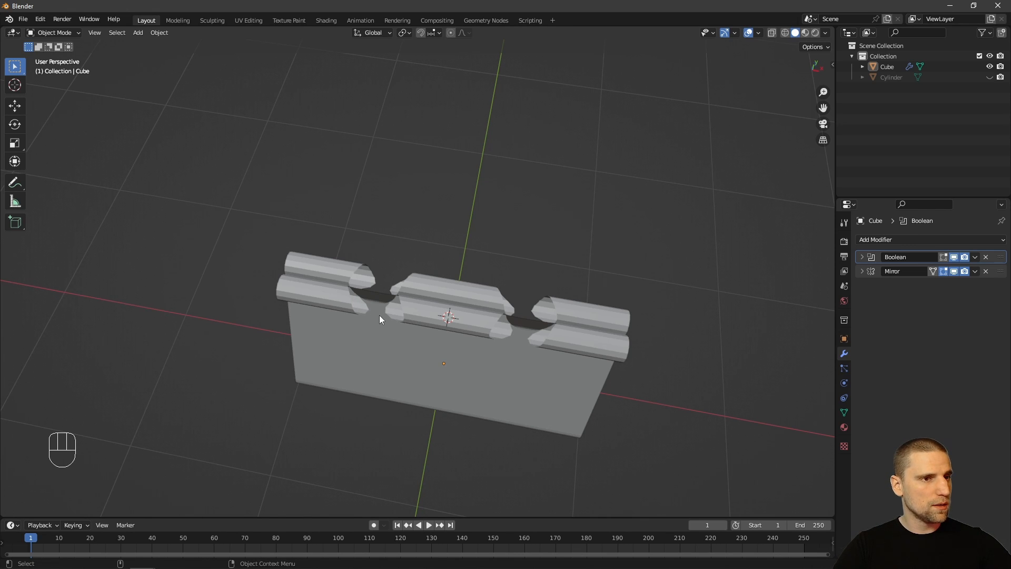
- Unhide the cutter cylinder and resize it over the clip body's tubes
alt+drag(564, 335, 562, 295)
click(990, 77)
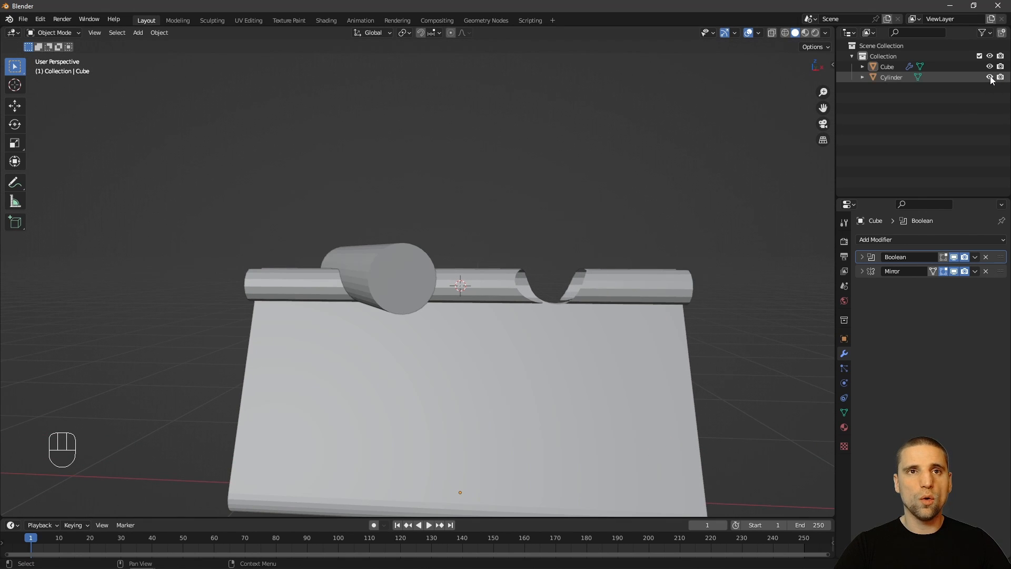
alt+drag(453, 253, 502, 314)
click(430, 274)
key(s)
click(503, 263)
- Move the cutter cylinder slightly along the X axis toward the body's centre and hide it again
key(space)
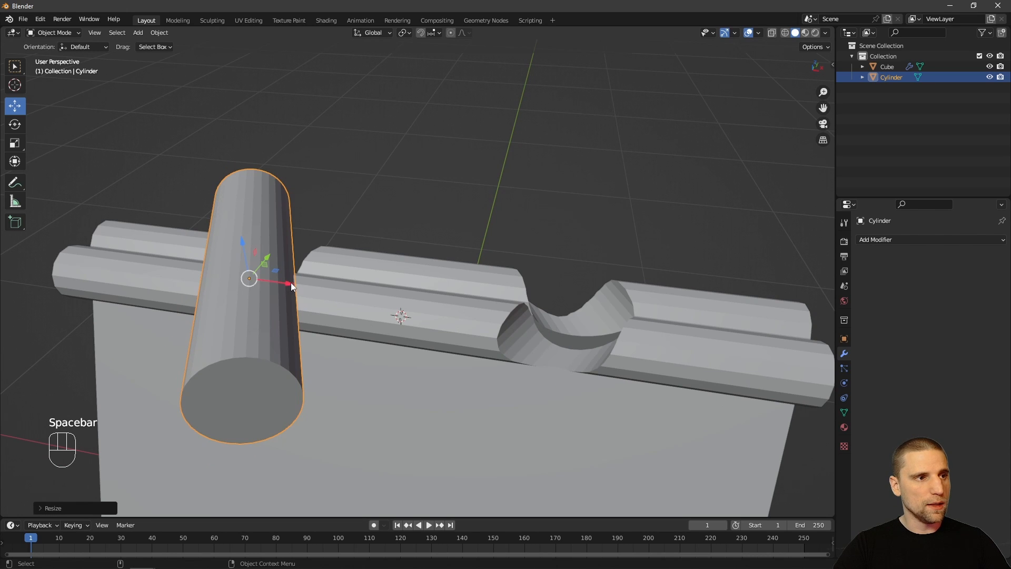
drag(290, 282, 300, 284)
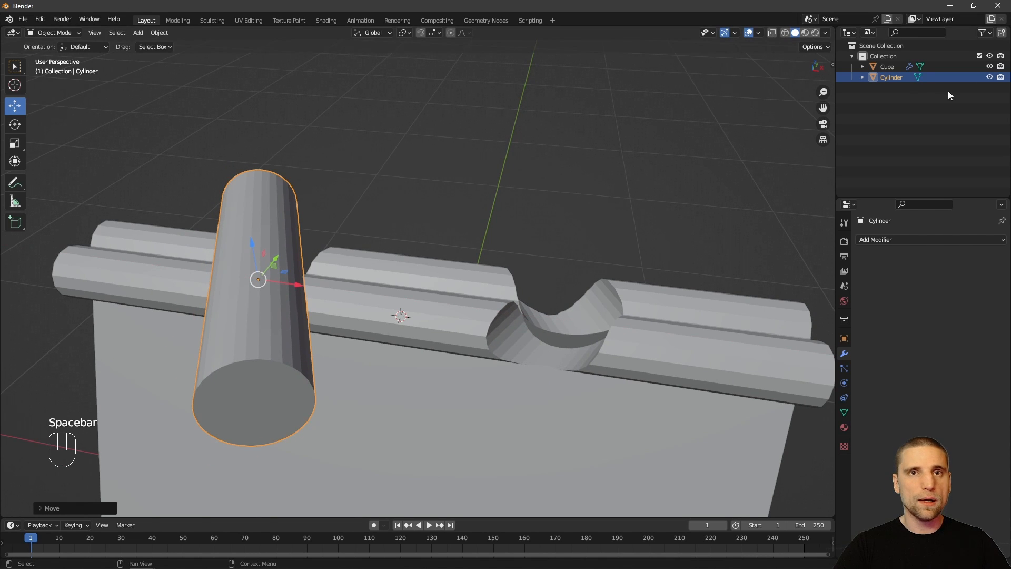
click(989, 77)
alt+drag(703, 186, 393, 259)
alt+drag(509, 283, 479, 359)
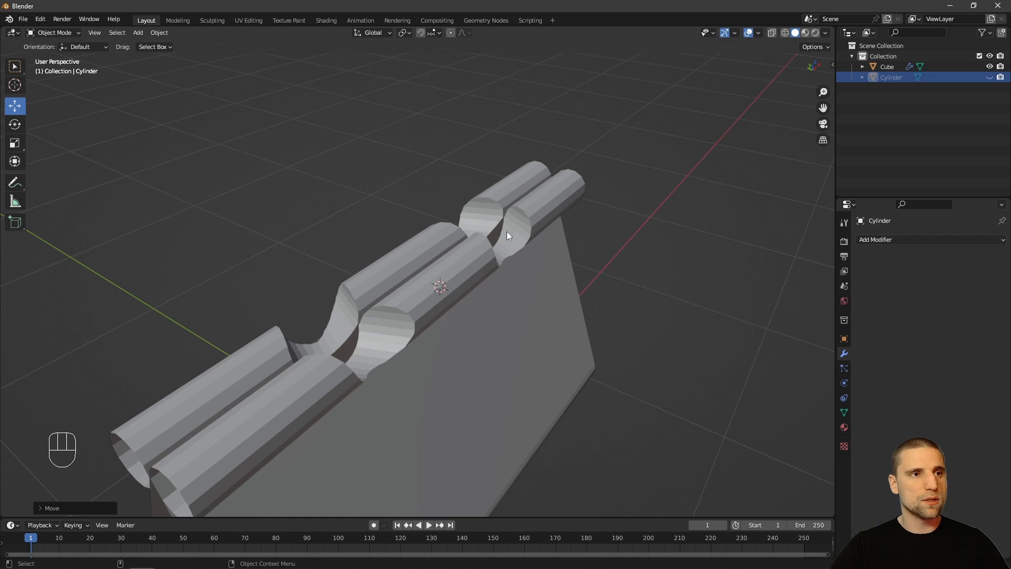
- Set the solver of the clip body's Boolean modifier to Fast
click(568, 205)
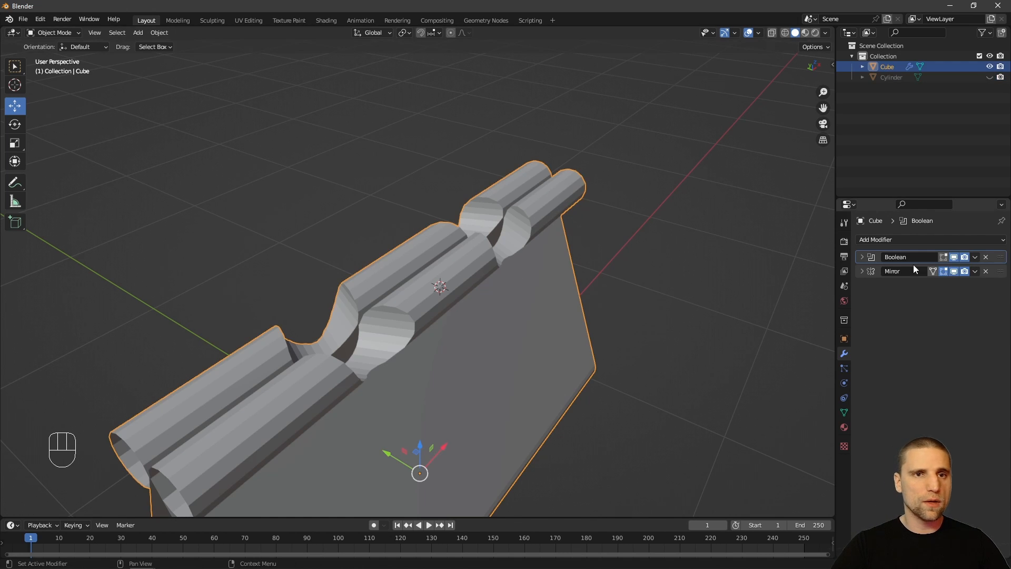
click(861, 257)
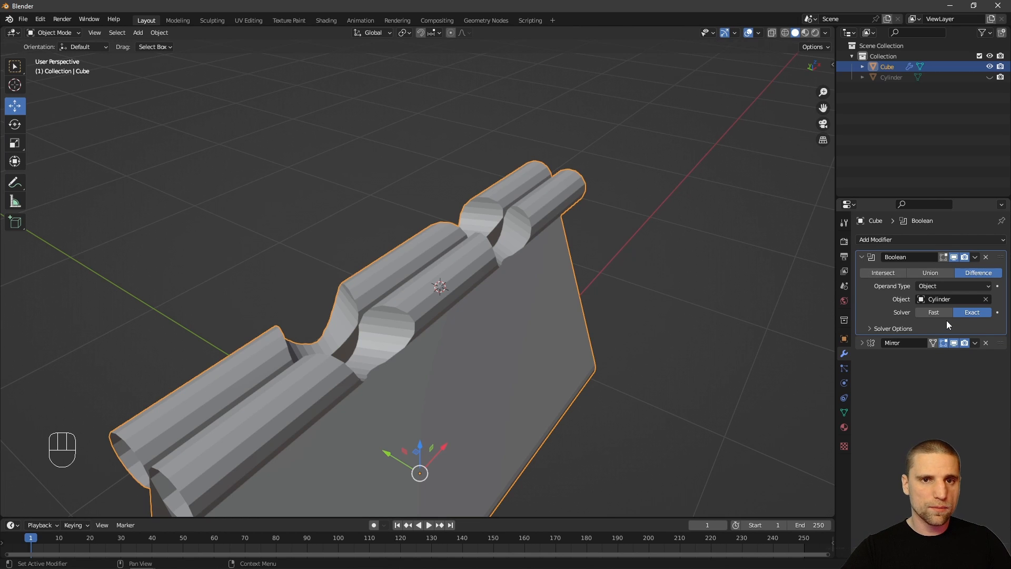
click(935, 312)
click(969, 312)
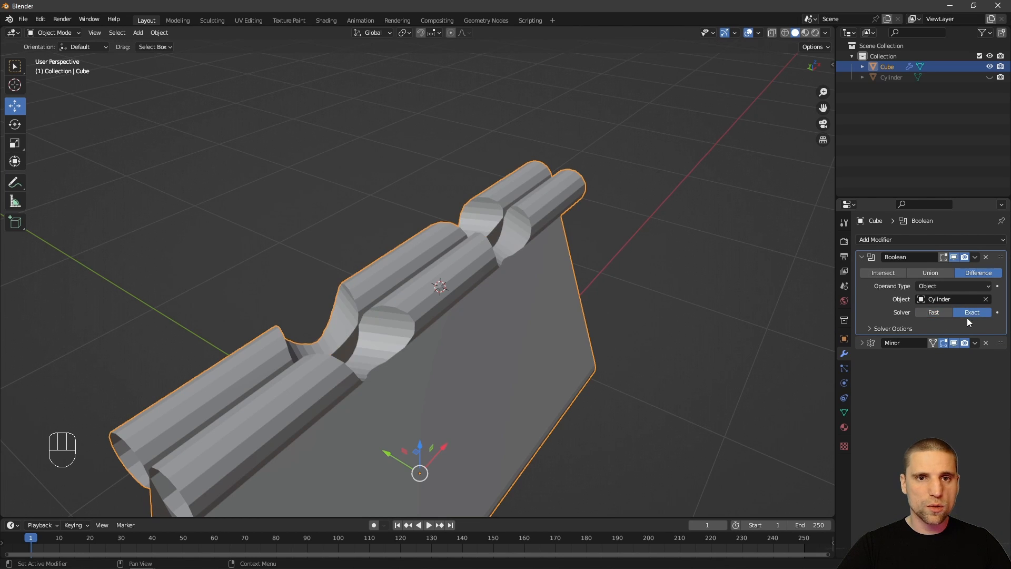
click(935, 311)
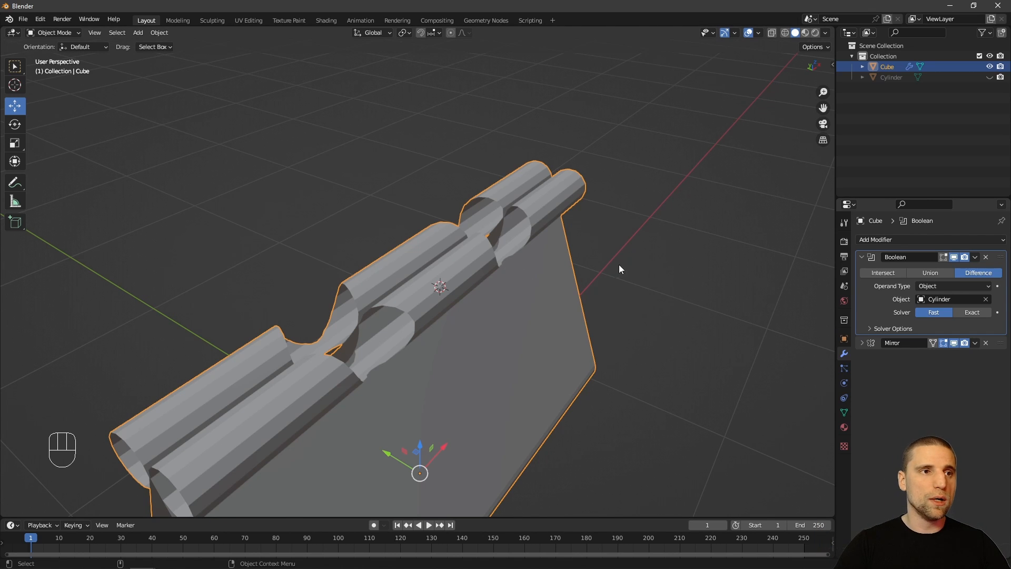
- Apply the Boolean modifier on the clip body, keeping the Mirror modifier live
alt+drag(619, 269, 527, 297)
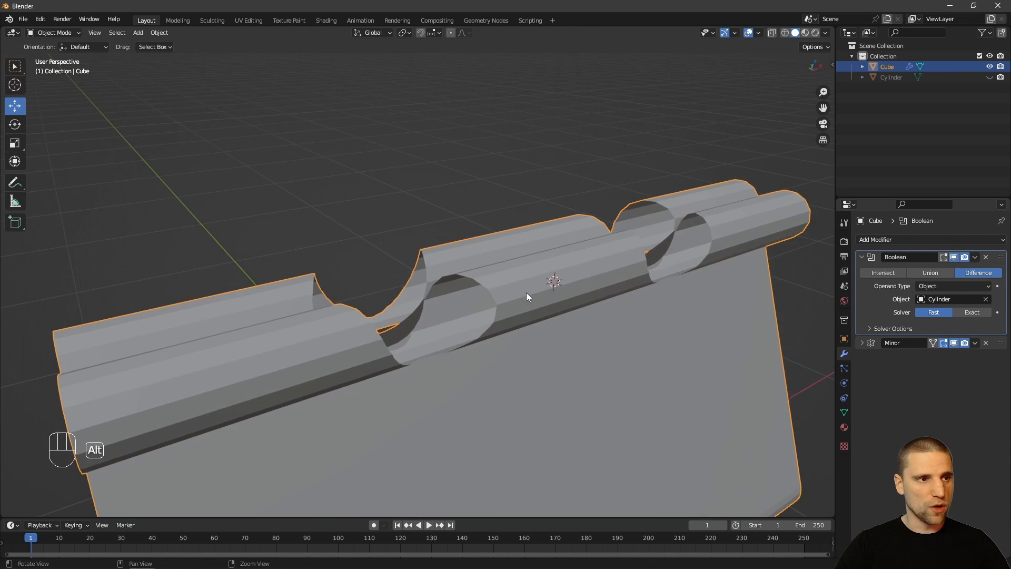
alt+drag(526, 293, 510, 271)
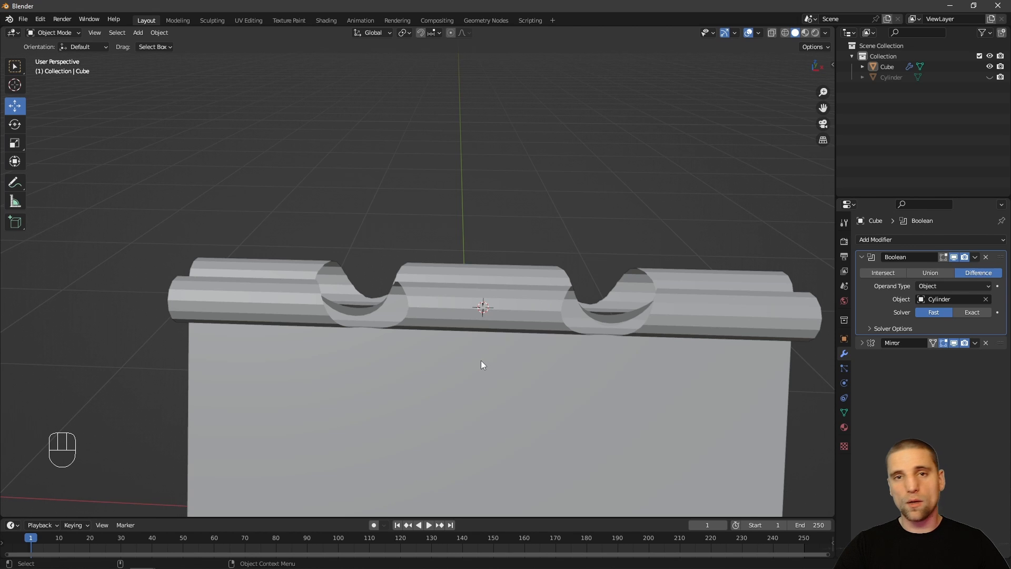
alt+drag(483, 346, 480, 333)
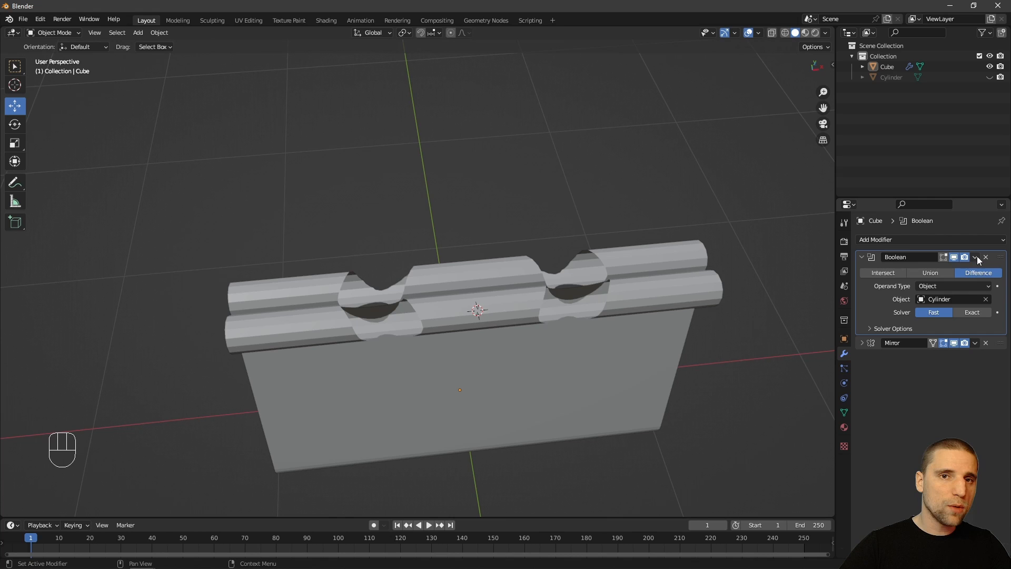
click(975, 258)
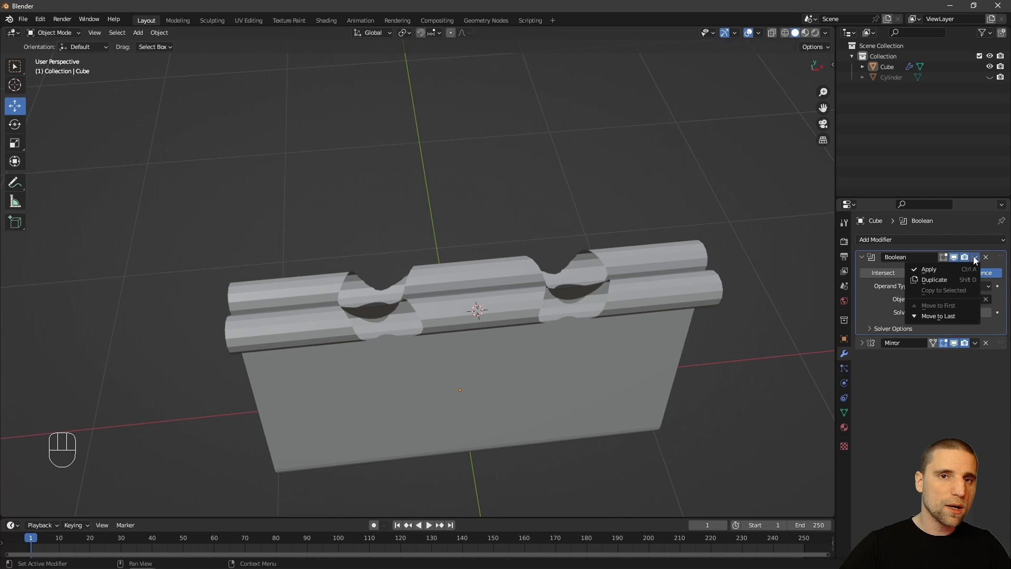
click(945, 270)
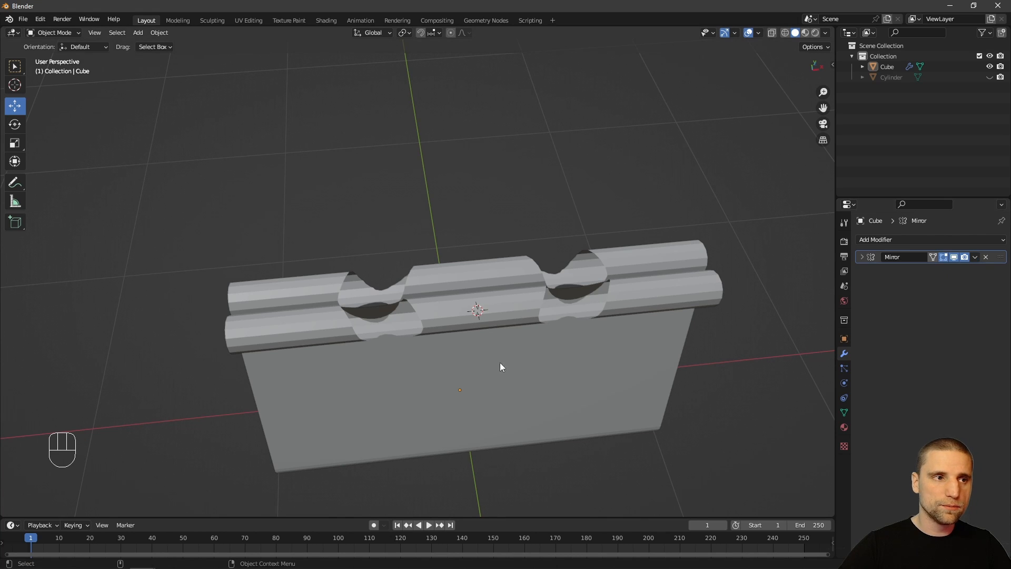
- In Edit Mode, delete the three lower outer faces of the front tube's middle segment, between the notch and the mirror centre
click(451, 320)
key(Tab)
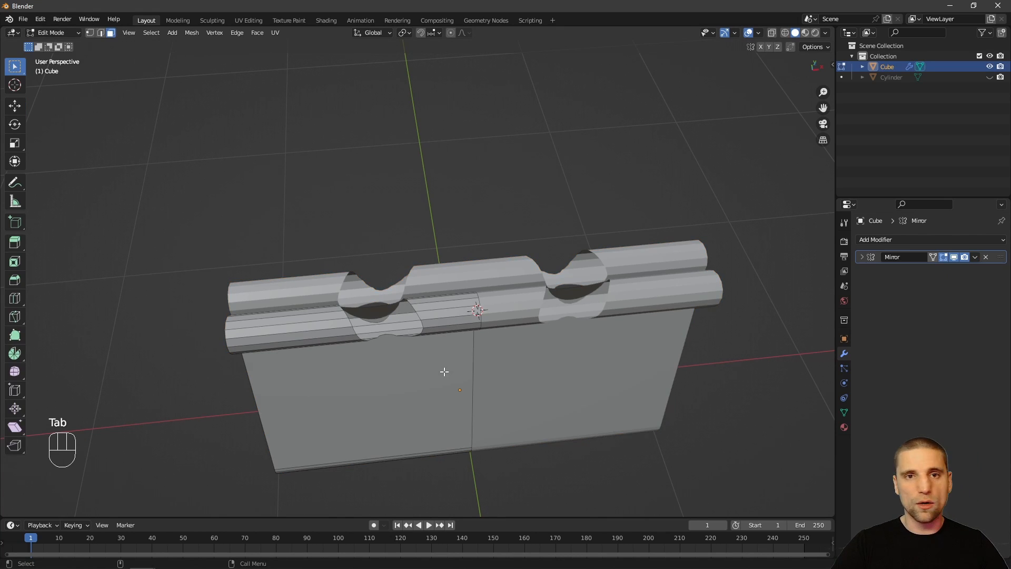
alt+drag(445, 373, 415, 306)
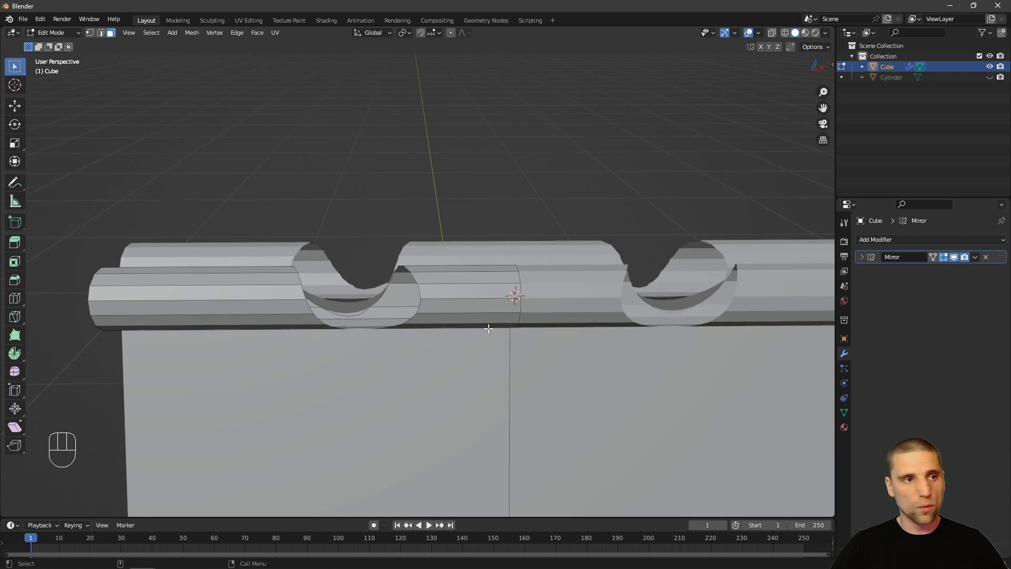
scroll(489, 328, up, 3)
middle_drag(524, 351, 515, 329)
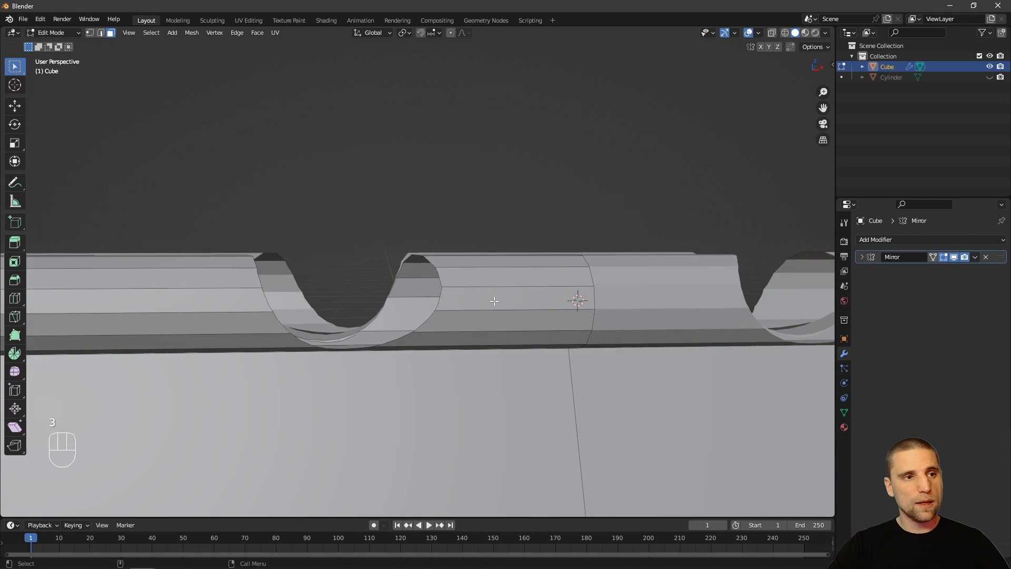
click(495, 301)
alt+drag(528, 336, 511, 304)
shift+click(512, 308)
shift+click(499, 326)
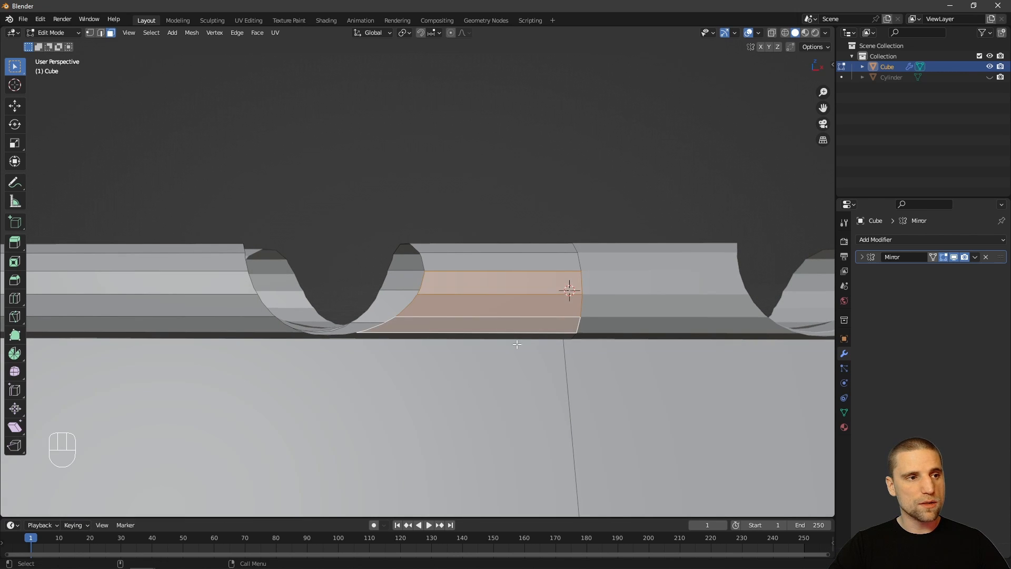
alt+drag(517, 344, 490, 298)
key(x)
click(520, 328)
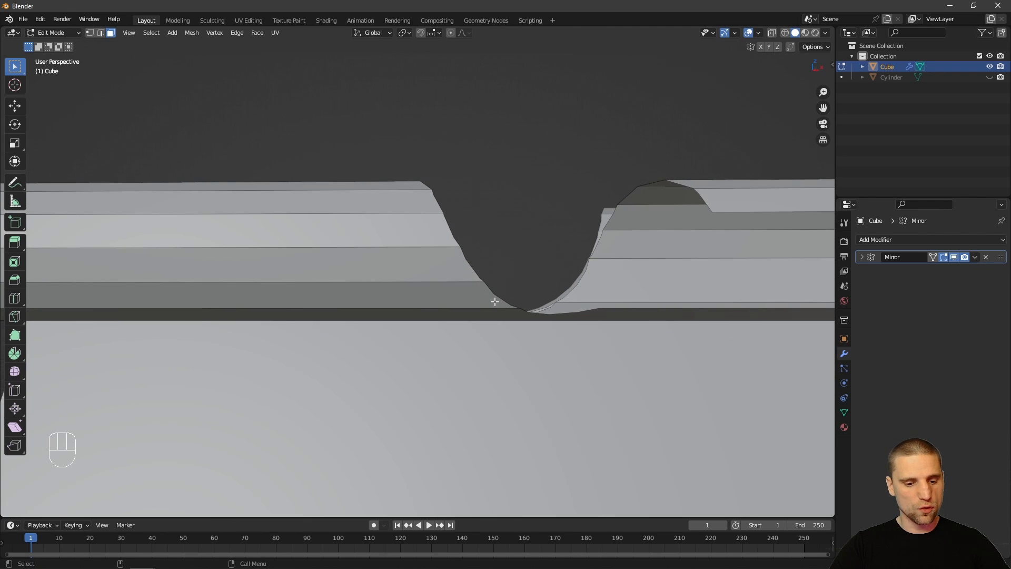
- Knife a diagonal cut from the notch edge across the outer tube segment's faces down to the tube's lower edge
key(k)
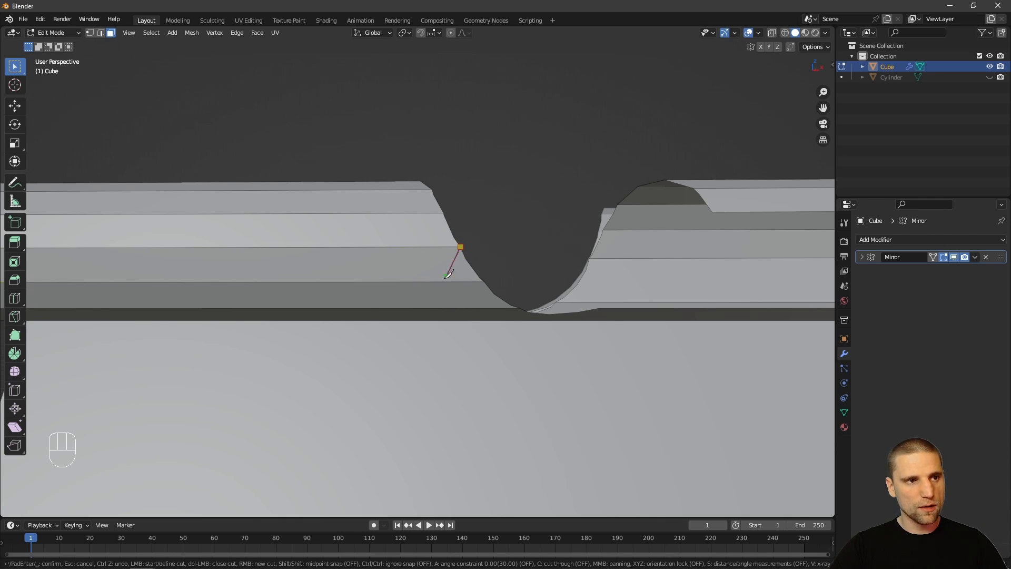
click(399, 320)
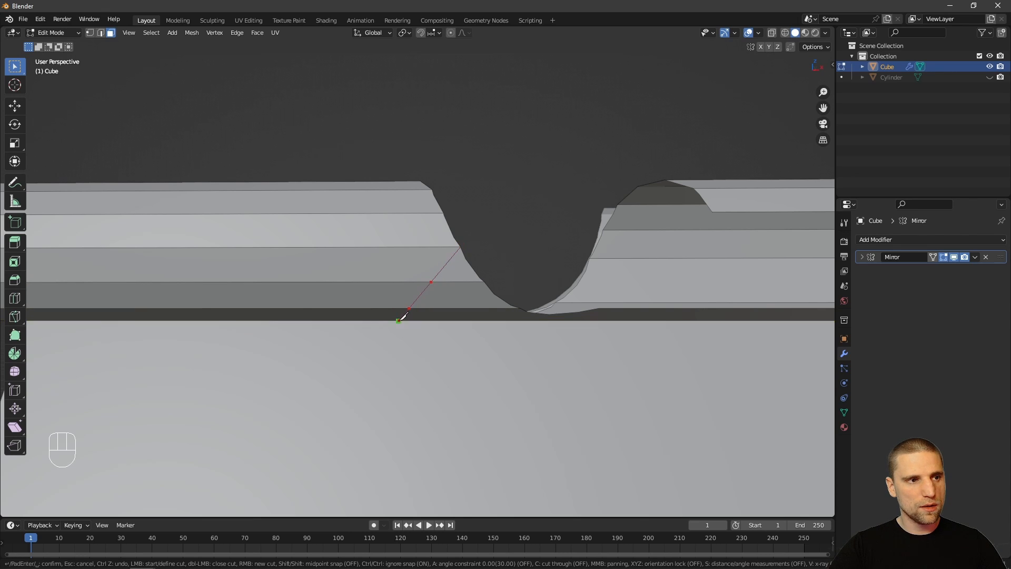
key(Return)
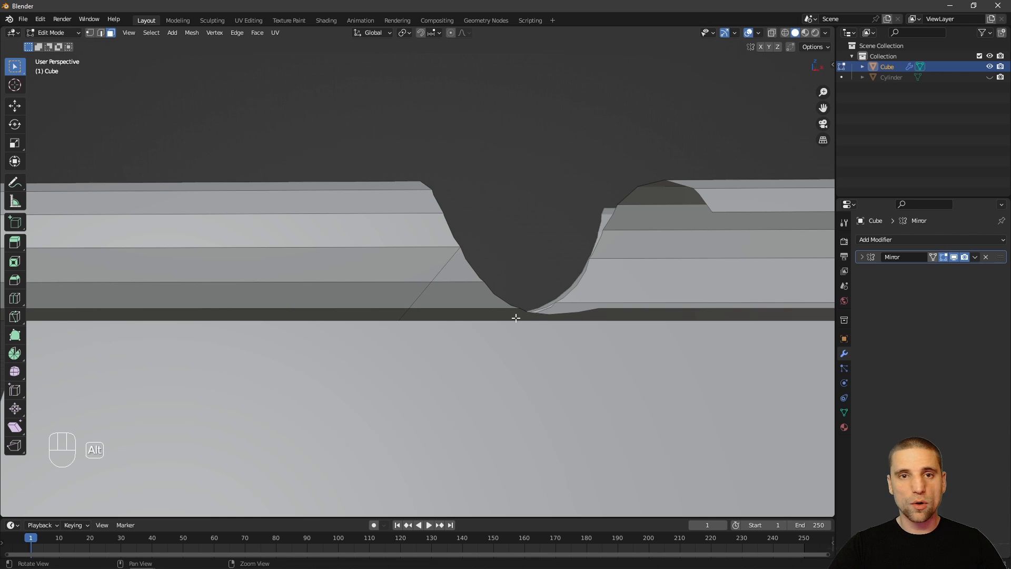
- Extend the knife cut from its end point across the tube's remaining faces toward the inner side of the notch
alt+drag(516, 309, 290, 225)
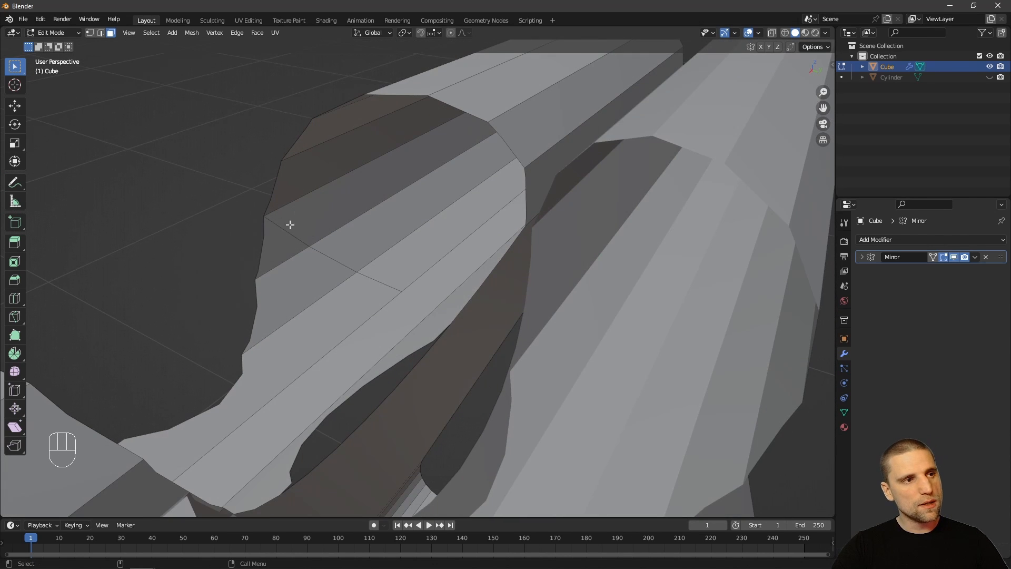
alt+drag(374, 278, 390, 297)
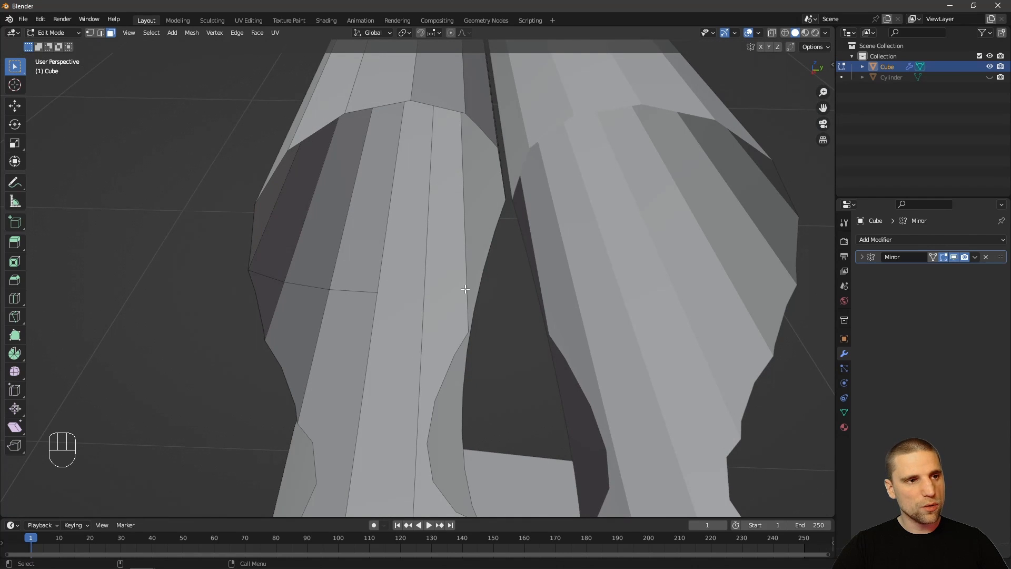
key(k)
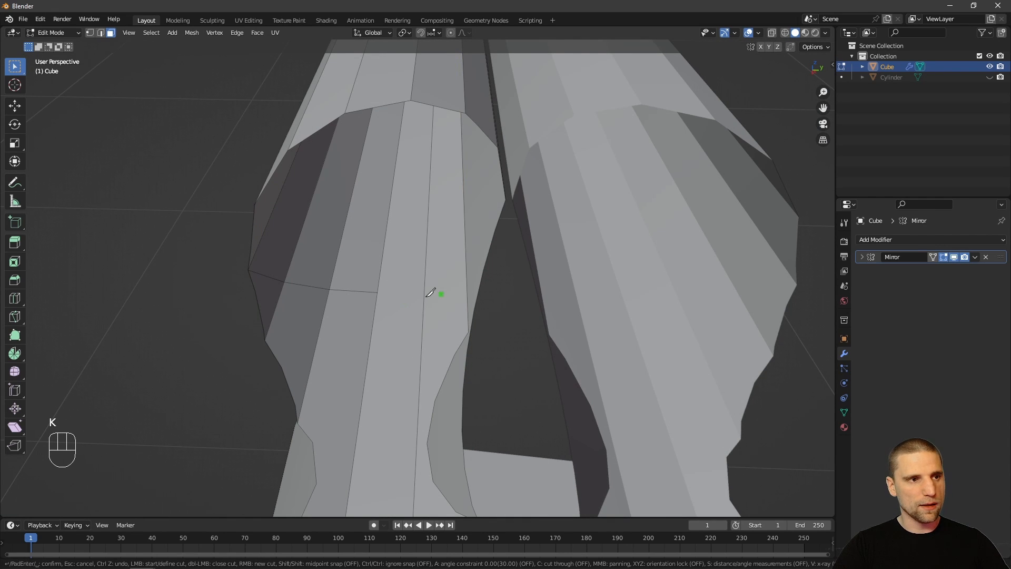
click(378, 293)
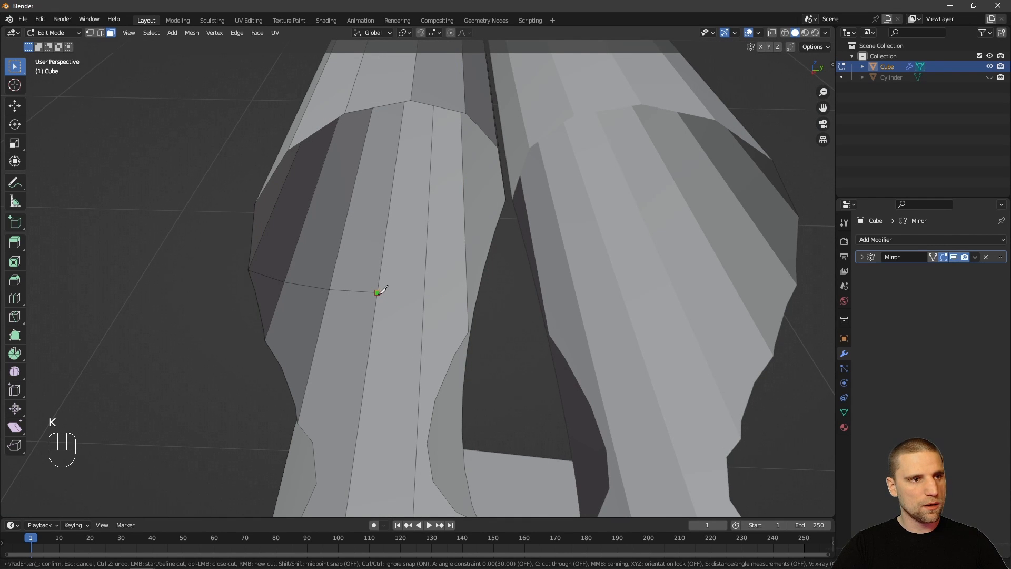
click(467, 291)
key(Return)
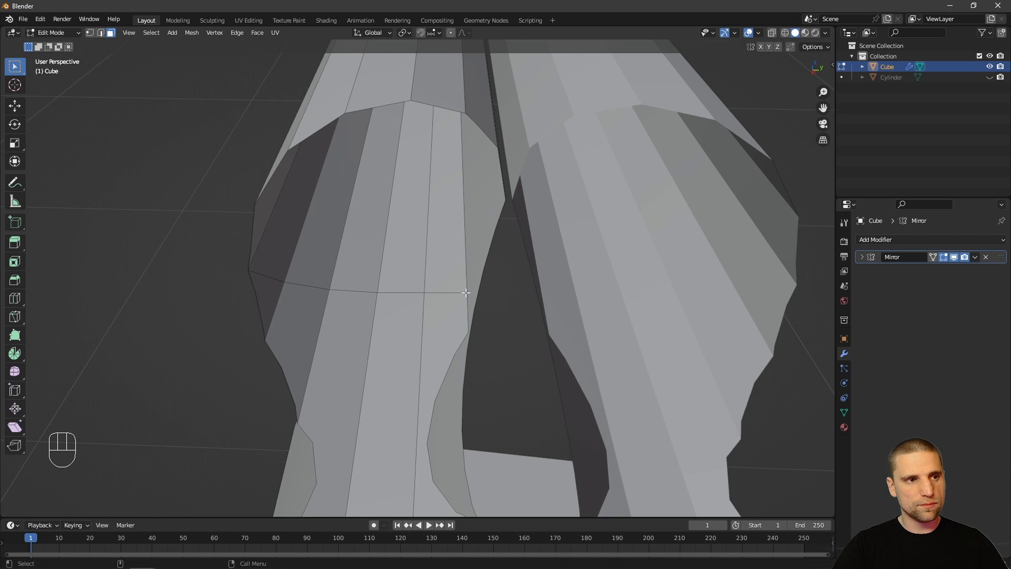
- Delete the five outer tube faces between the knife cut and the notch, and return to Object Mode
alt+drag(442, 315, 413, 341)
key(w)
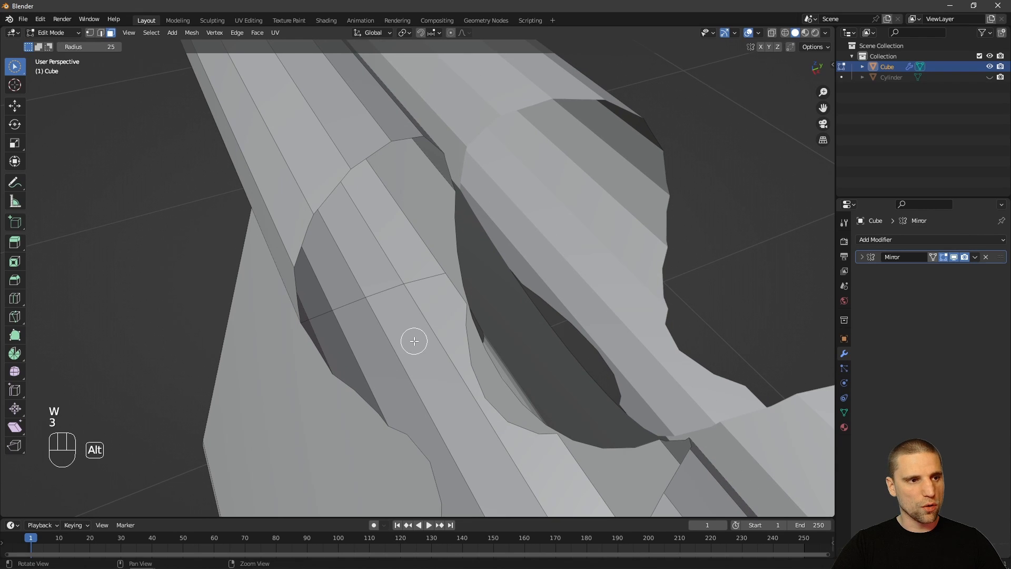
key(w)
key(w)
click(354, 361)
alt+drag(349, 355, 316, 322)
shift+click(328, 318)
shift+click(357, 324)
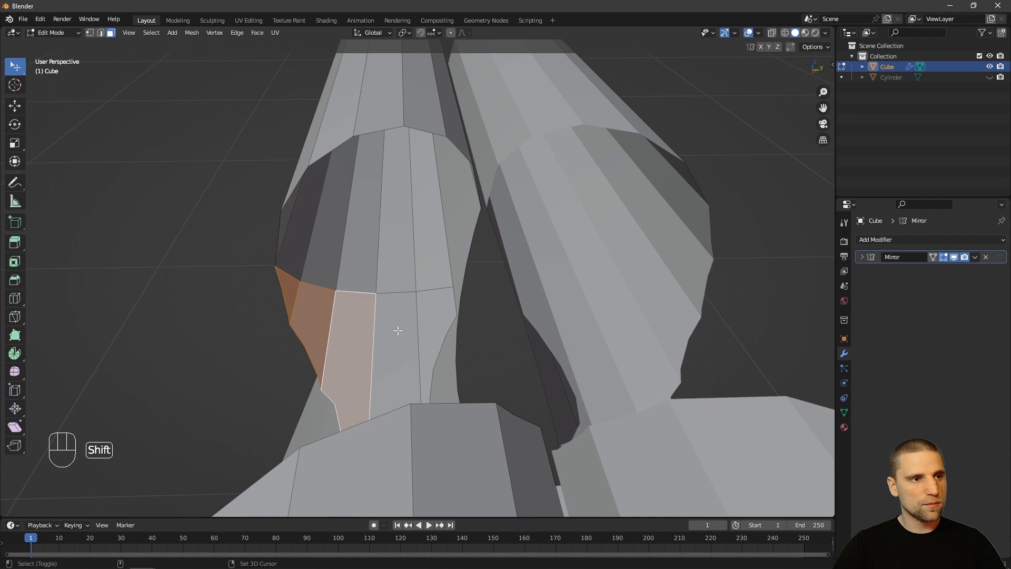
shift+click(398, 330)
shift+click(432, 325)
alt+drag(431, 326, 382, 332)
key(x)
click(505, 306)
key(Tab)
scroll(474, 285, down, 5)
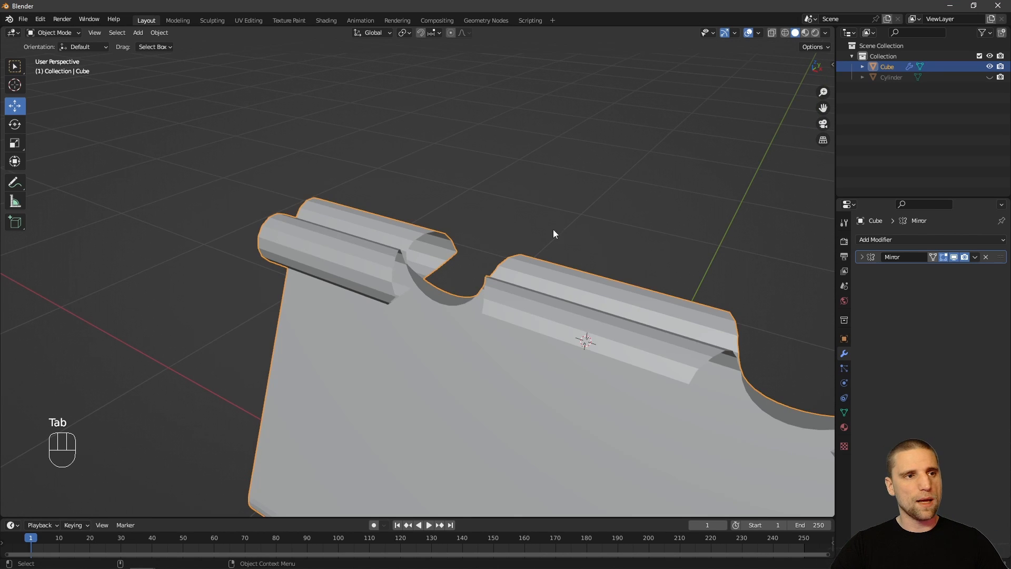
alt+drag(553, 232, 441, 299)
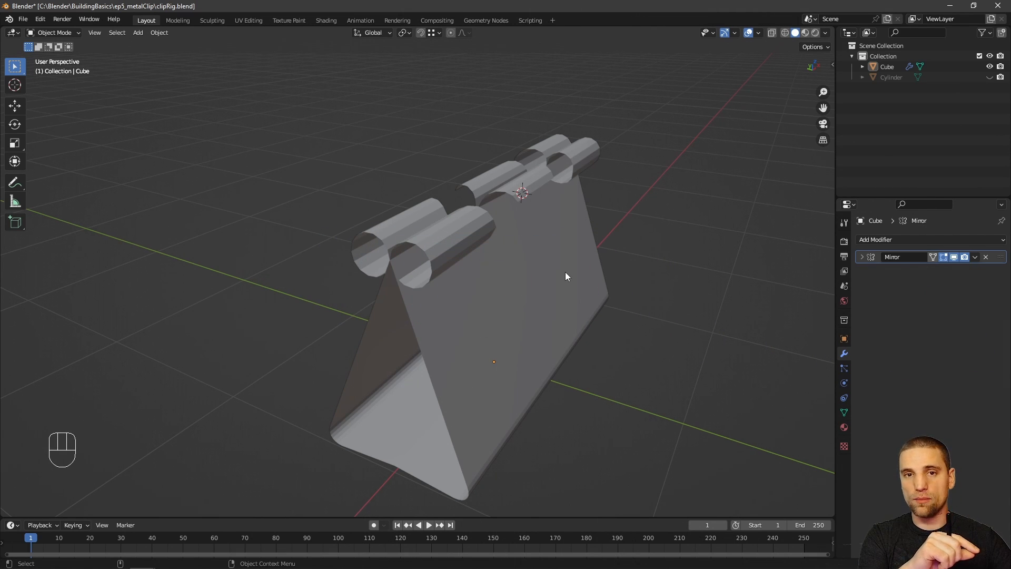
- Add a Solidify modifier to the clip body after Mirror to give the sheet thickness
alt+middle_drag(538, 249, 542, 238)
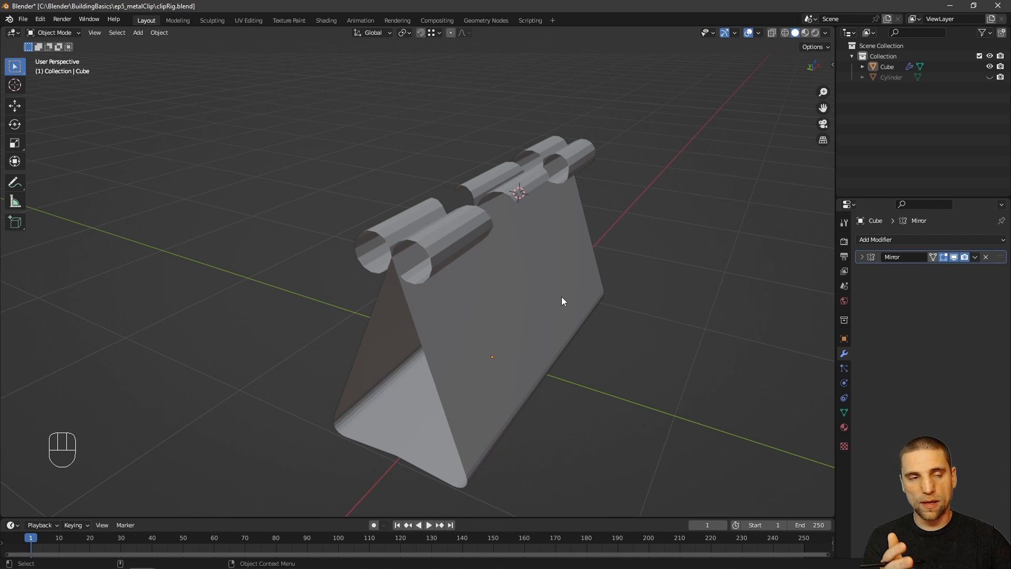
middle_drag(561, 296, 526, 258)
click(526, 258)
click(887, 240)
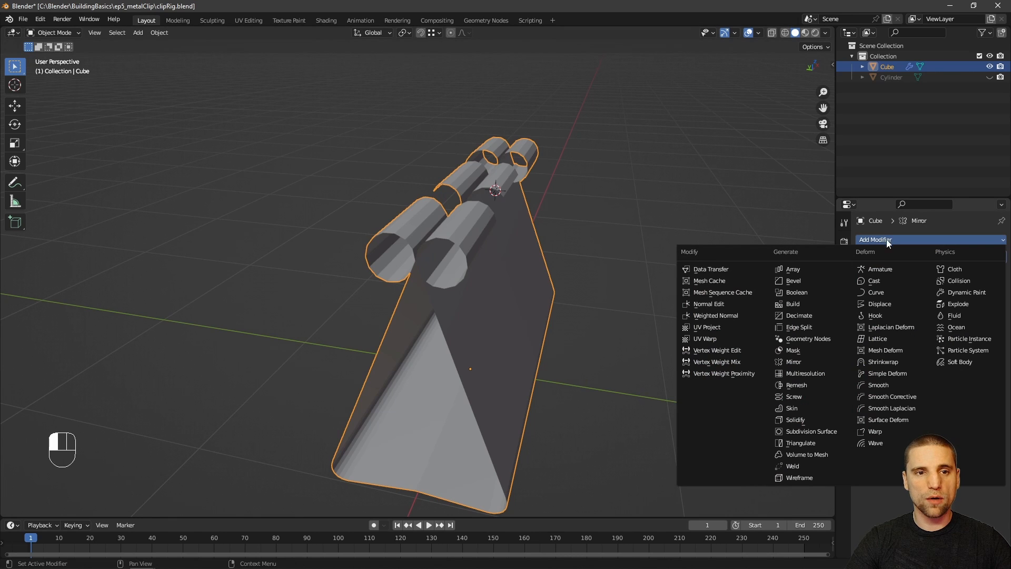
click(804, 422)
alt+drag(804, 421, 526, 235)
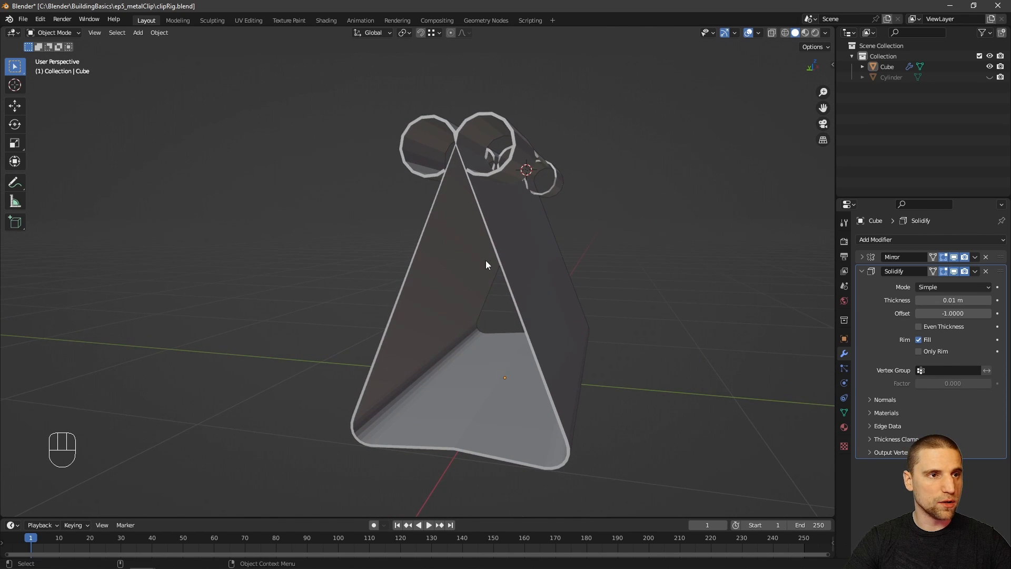
alt+middle_drag(530, 221, 537, 278)
alt+right_drag(537, 279, 541, 363)
alt+middle_drag(556, 218, 550, 226)
alt+drag(550, 230, 535, 202)
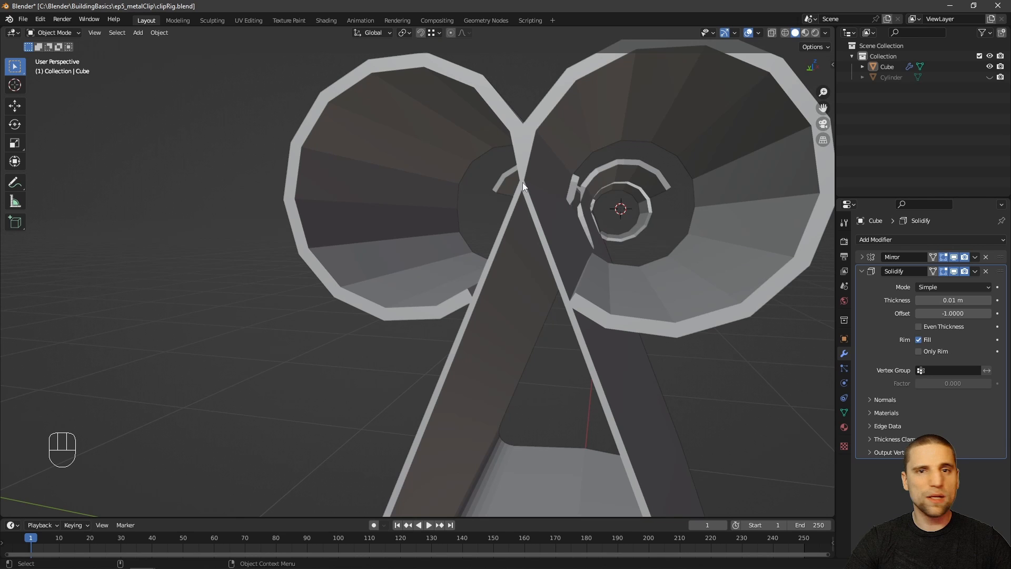
scroll(523, 186, down, 3)
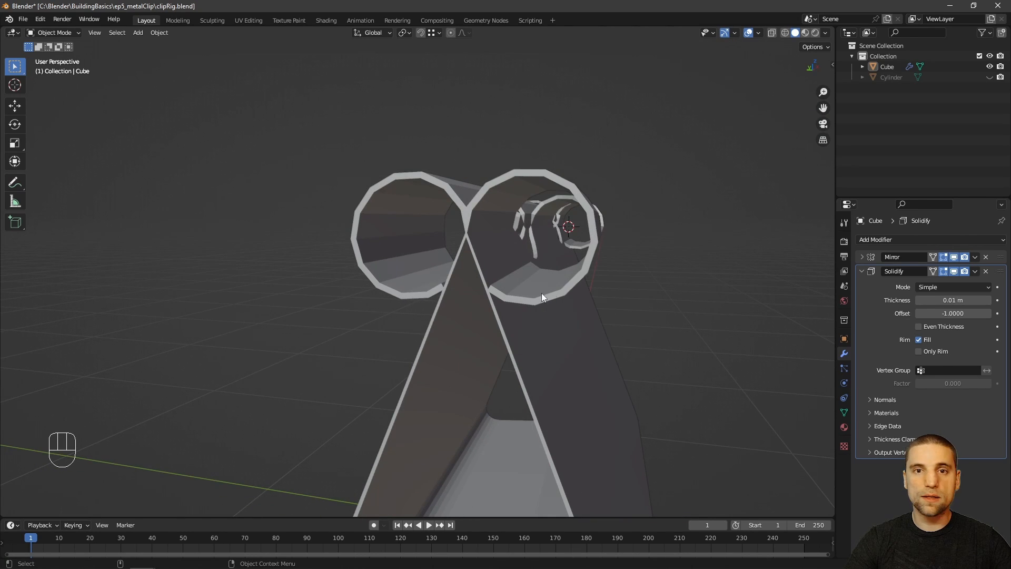
- Check the thickened tube and wall joint, and turn off the Solidify modifier's viewport display
alt+drag(538, 311, 558, 395)
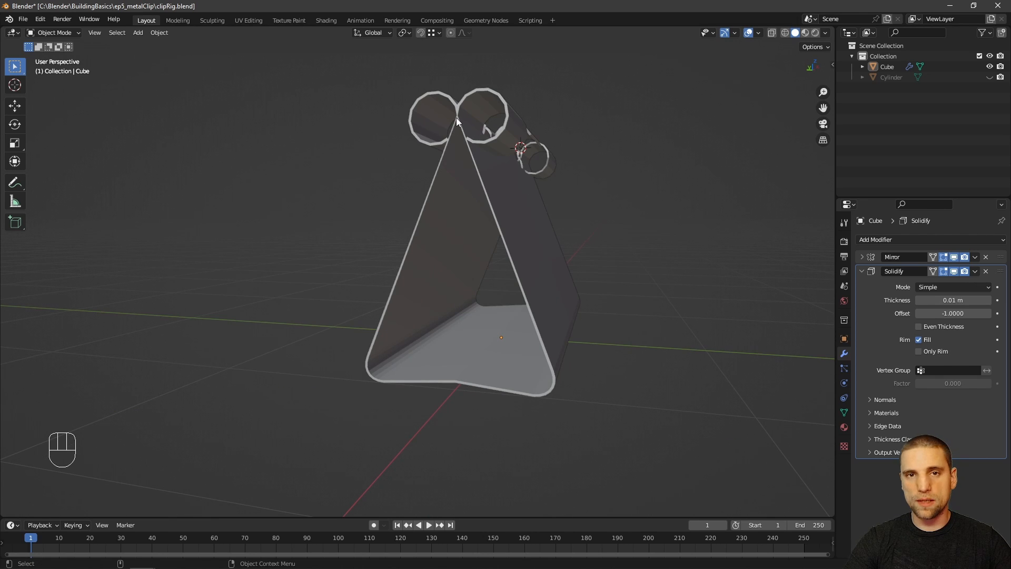
alt+drag(461, 128, 444, 269)
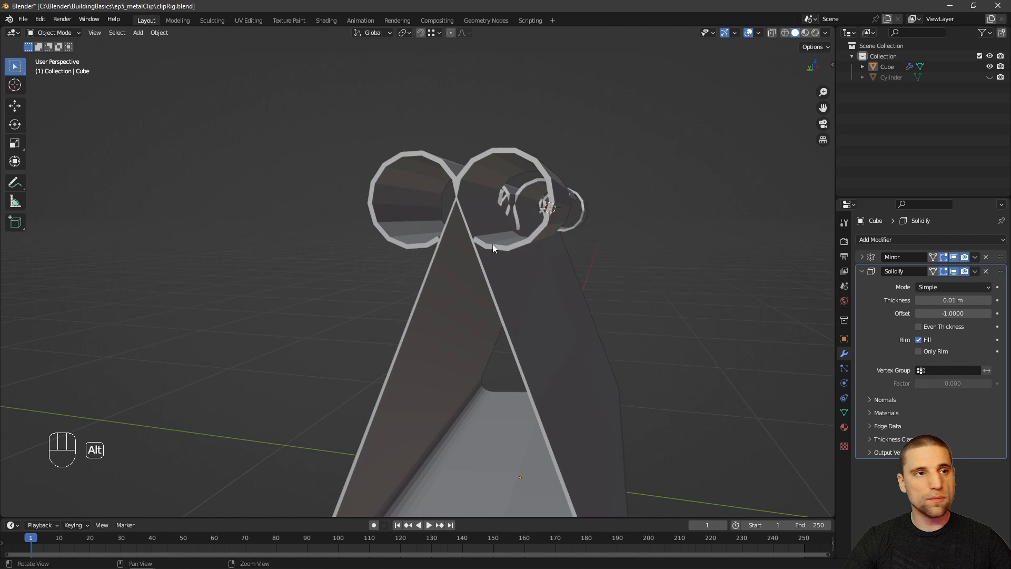
alt+drag(491, 244, 498, 247)
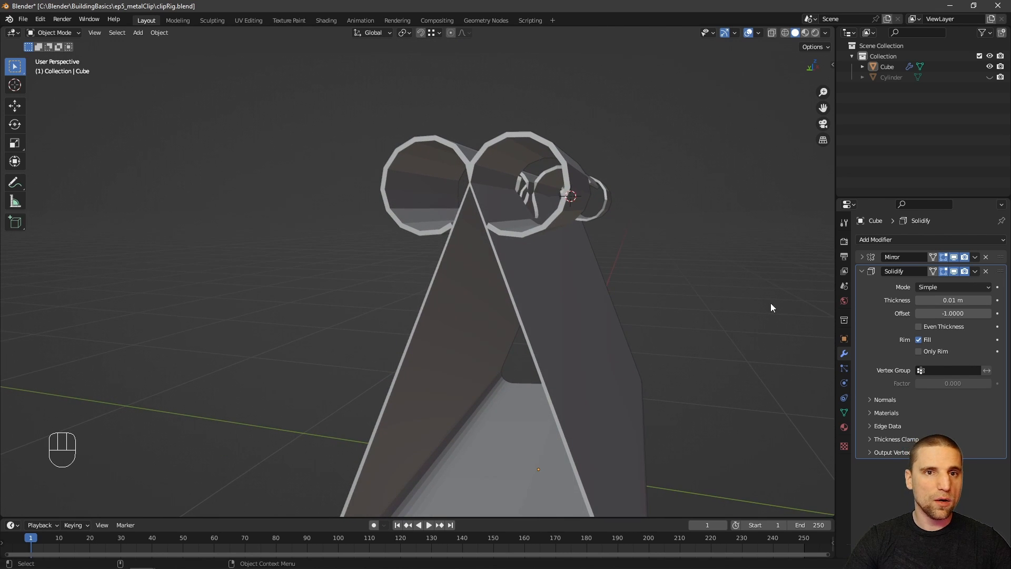
click(954, 271)
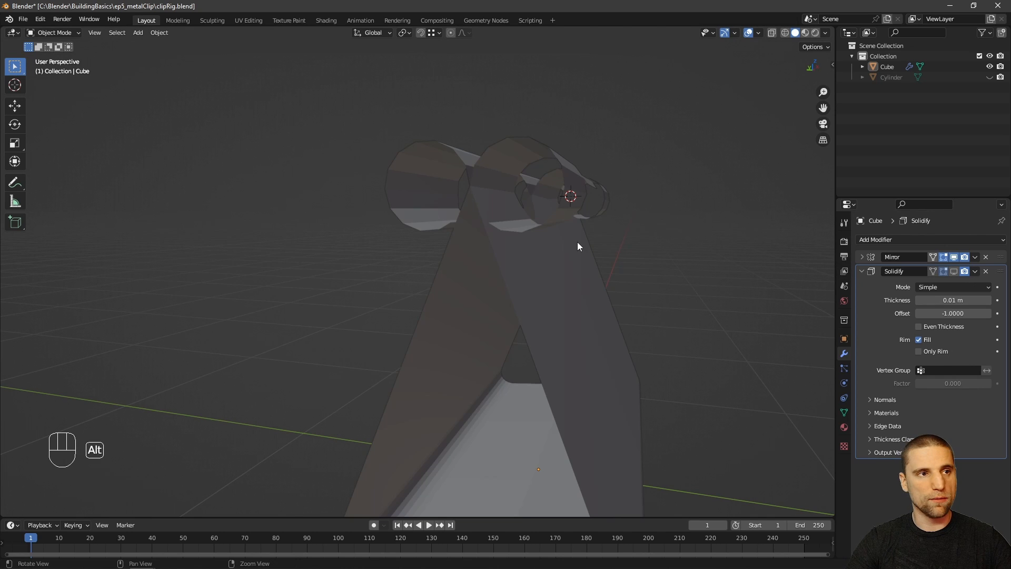
- Turn on the Face Orientation overlay to show the direction of the clip body's normals
alt+drag(577, 241, 684, 253)
alt+drag(635, 219, 622, 242)
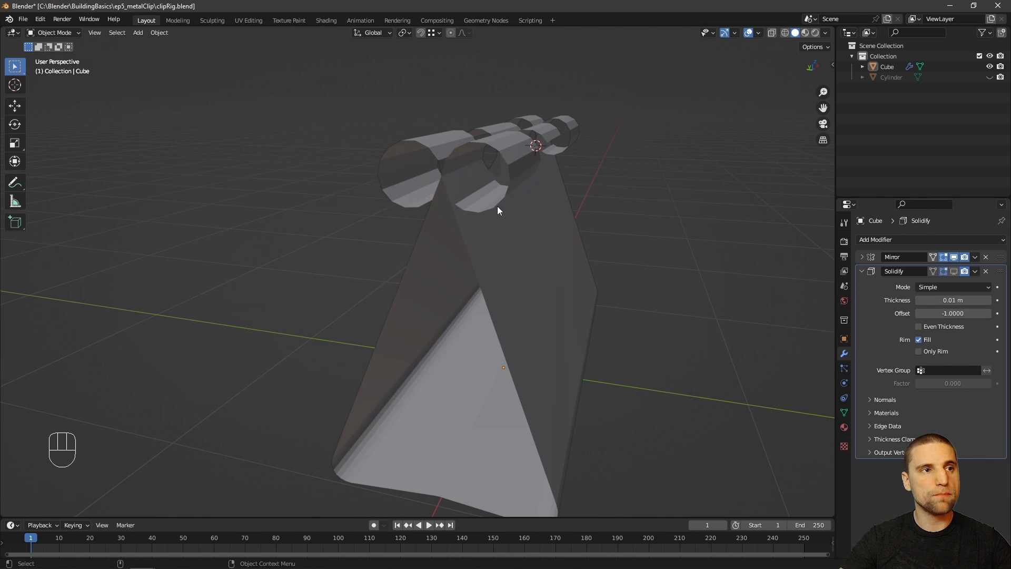
middle_drag(663, 197, 693, 143)
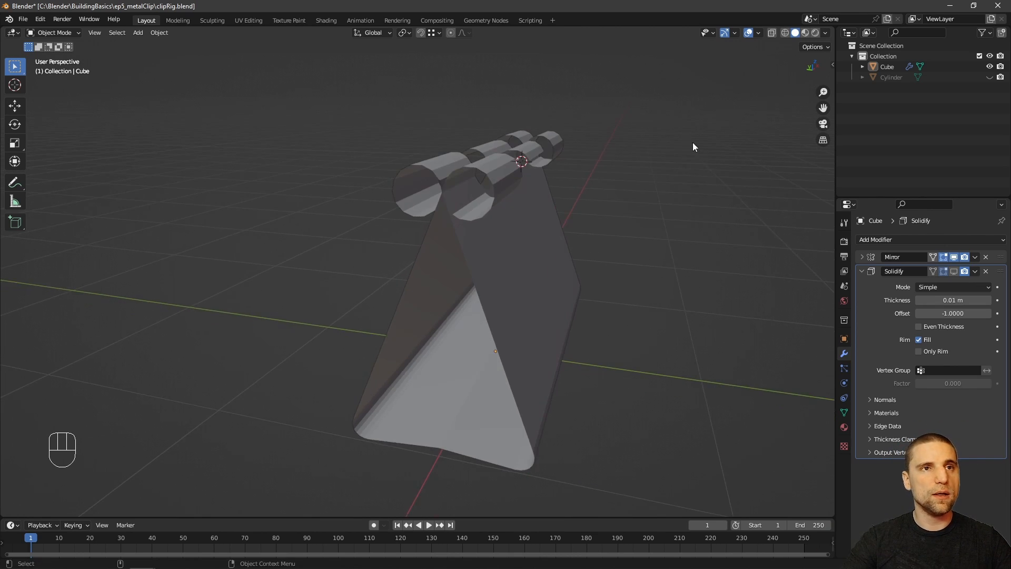
click(759, 32)
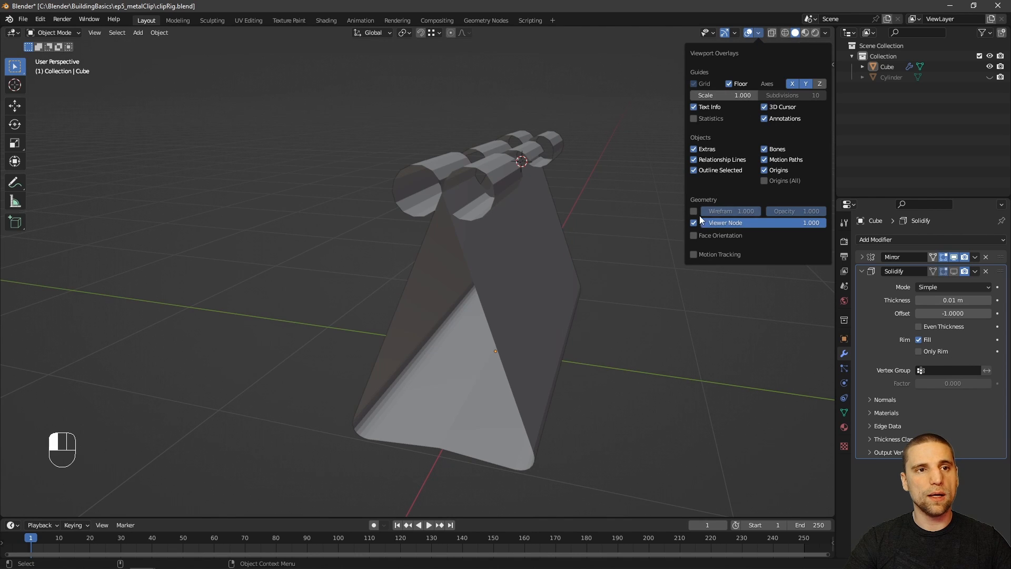
click(693, 235)
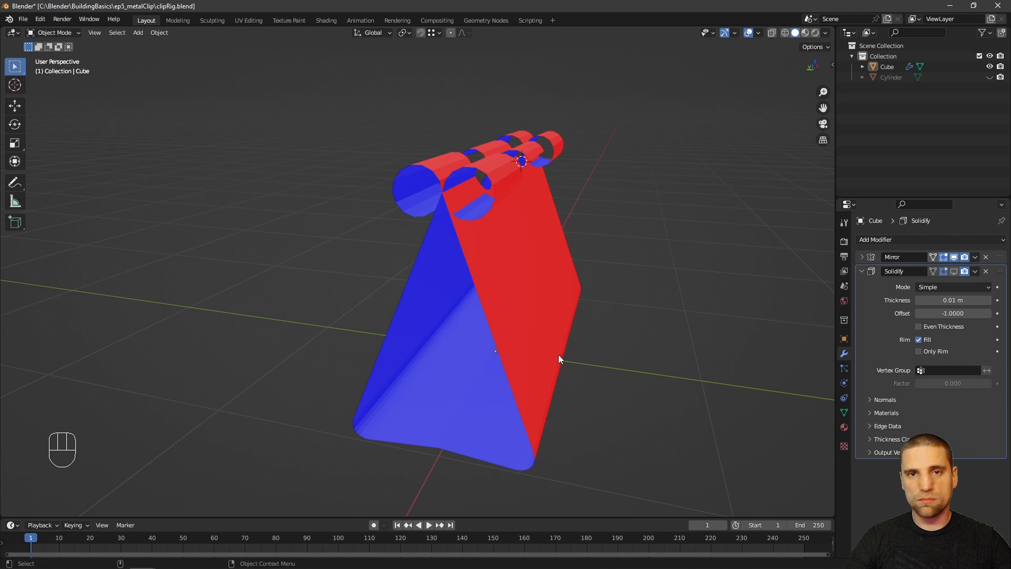
- Examine the face orientation colours on the clip's base, side walls and rolled tubes from below and from the end
alt+drag(550, 348, 552, 275)
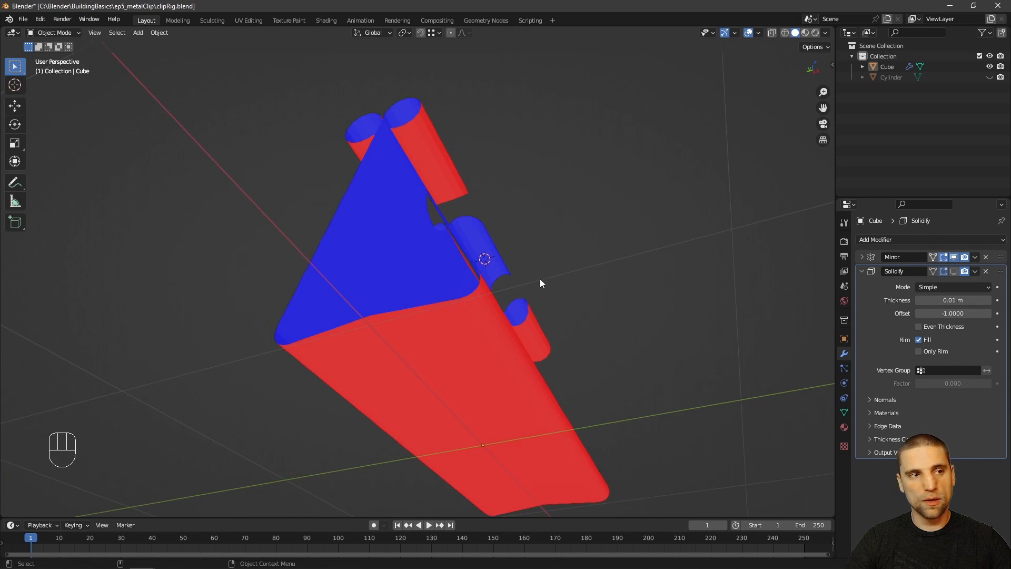
alt+drag(420, 347, 367, 323)
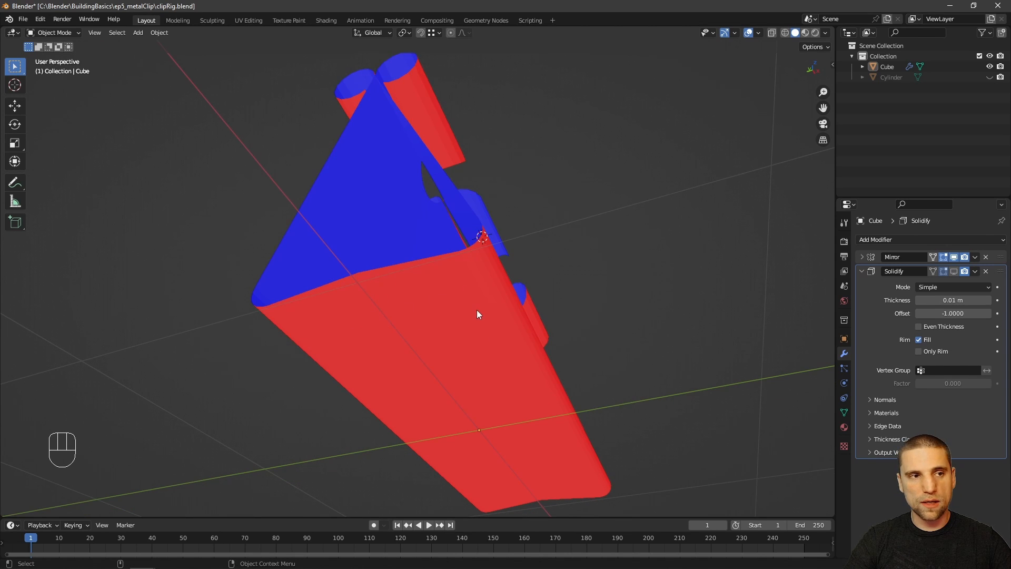
alt+drag(510, 291, 418, 342)
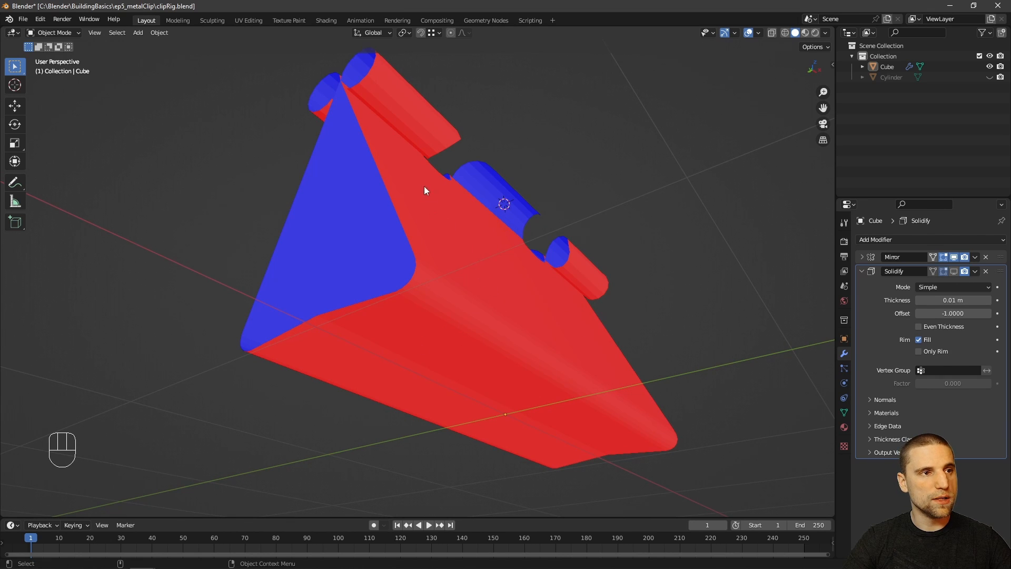
alt+middle_drag(405, 161, 487, 340)
alt+right_drag(448, 299, 521, 330)
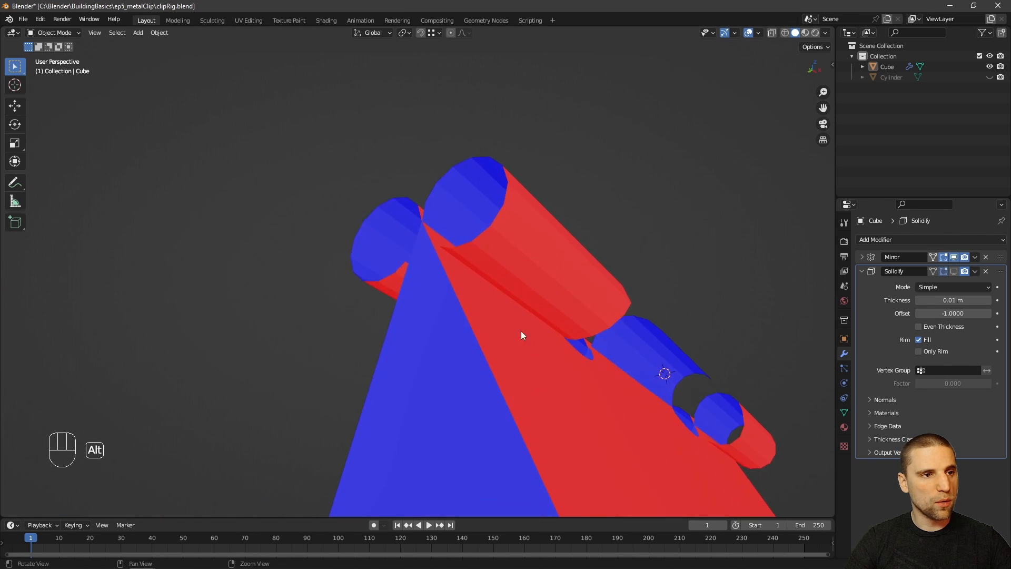
alt+middle_drag(520, 331, 534, 385)
alt+drag(534, 384, 564, 421)
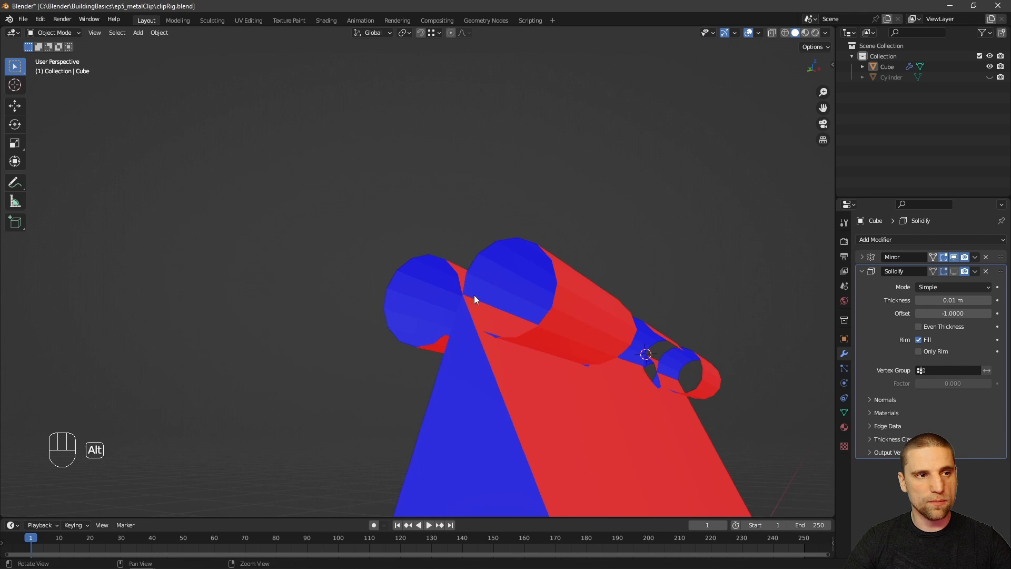
alt+right_drag(474, 294, 460, 302)
- In Edit Mode with face selection, select the faces of the unmirrored rolled tube, including the strip along its lower inner edge
click(506, 240)
key(Tab)
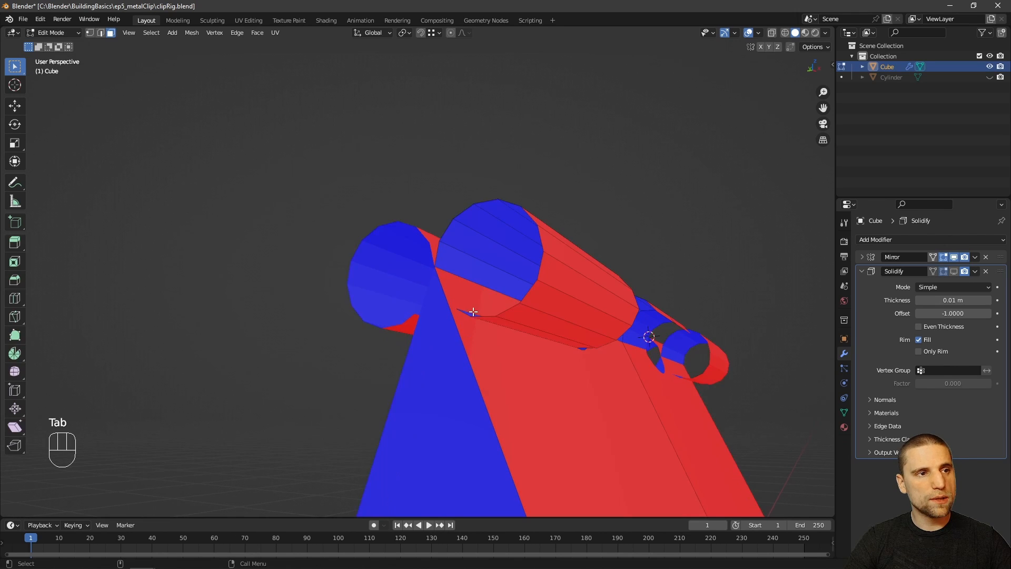
alt+middle_drag(483, 297, 480, 301)
key(3)
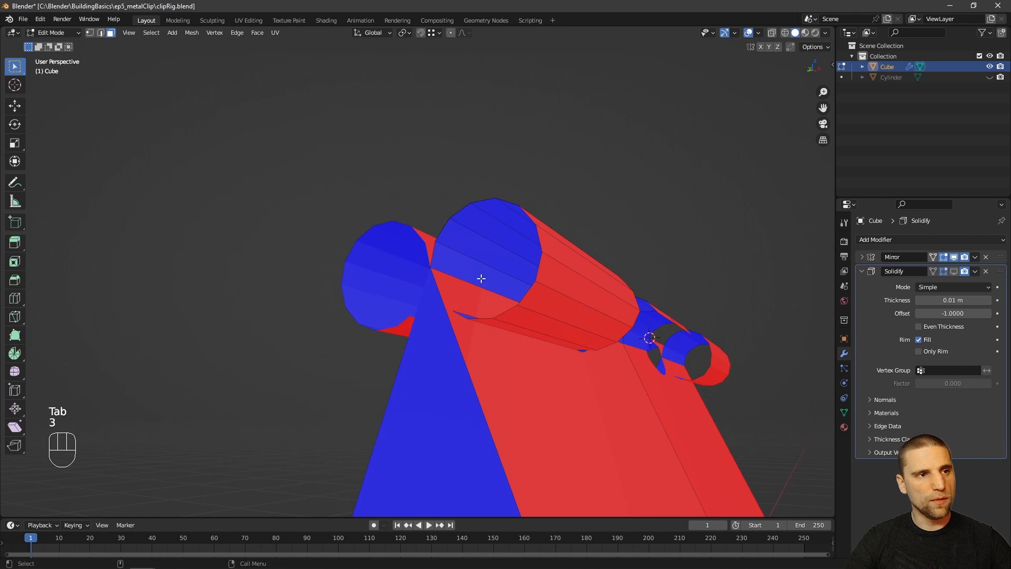
drag(483, 184, 586, 335)
alt+drag(502, 300, 497, 306)
ctrl+drag(514, 392, 435, 413)
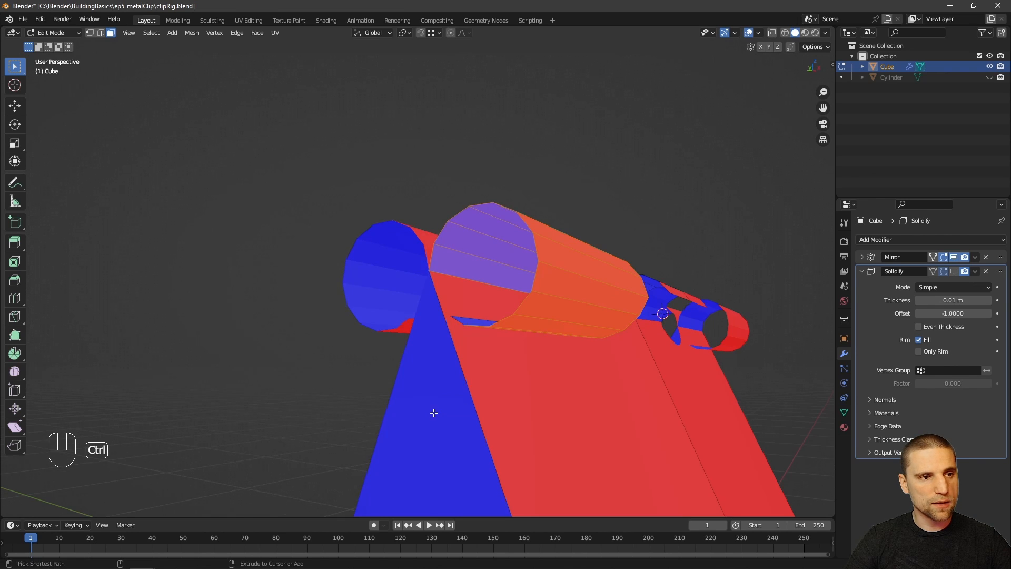
alt+drag(520, 320, 549, 344)
shift+click(493, 316)
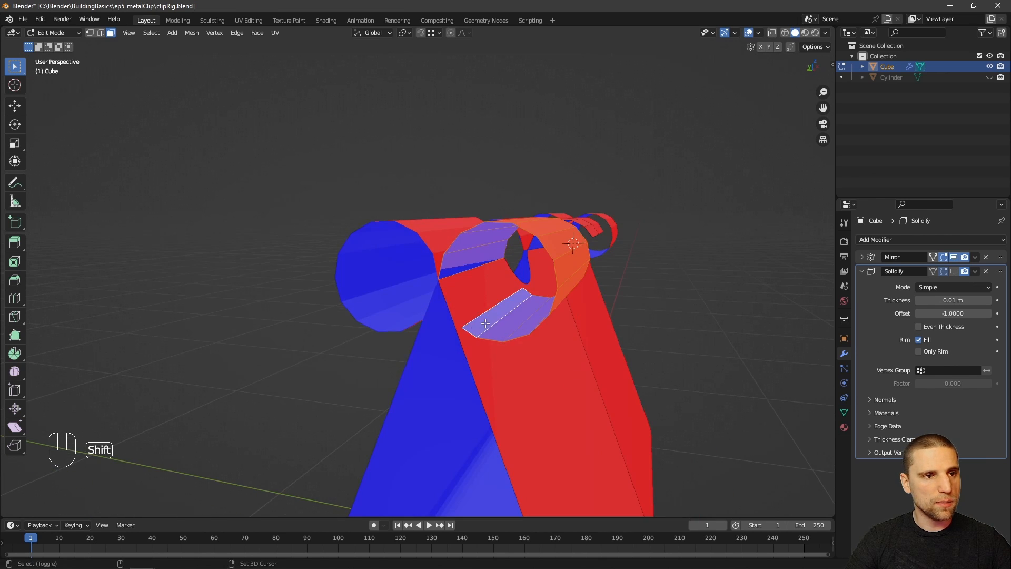
- Flip the normals of the selected tube faces and return to Object Mode
alt+drag(487, 318, 424, 300)
alt+middle_drag(466, 253, 340, 268)
alt+drag(469, 290, 381, 182)
alt+drag(436, 232, 428, 272)
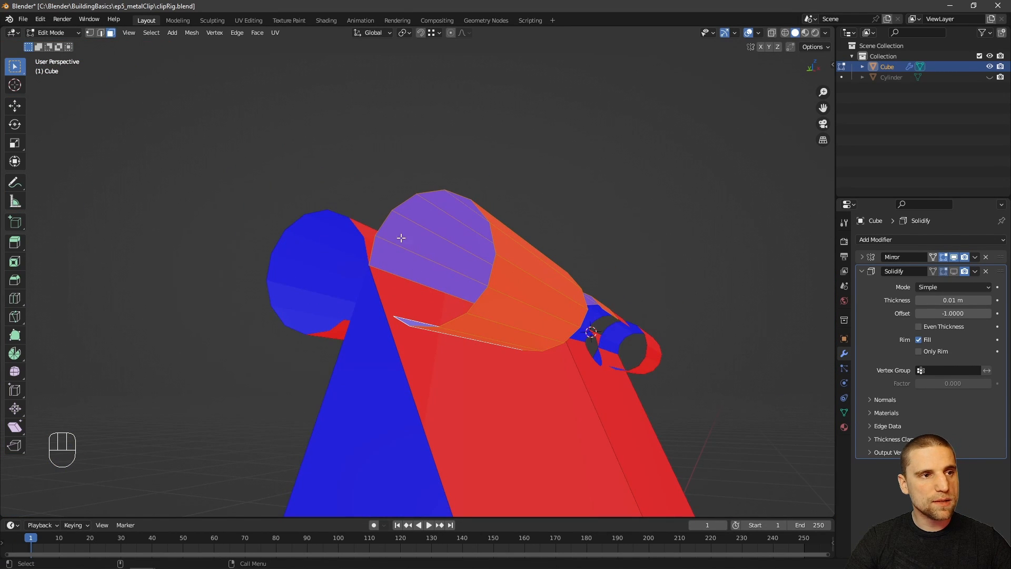
alt+drag(410, 320, 486, 299)
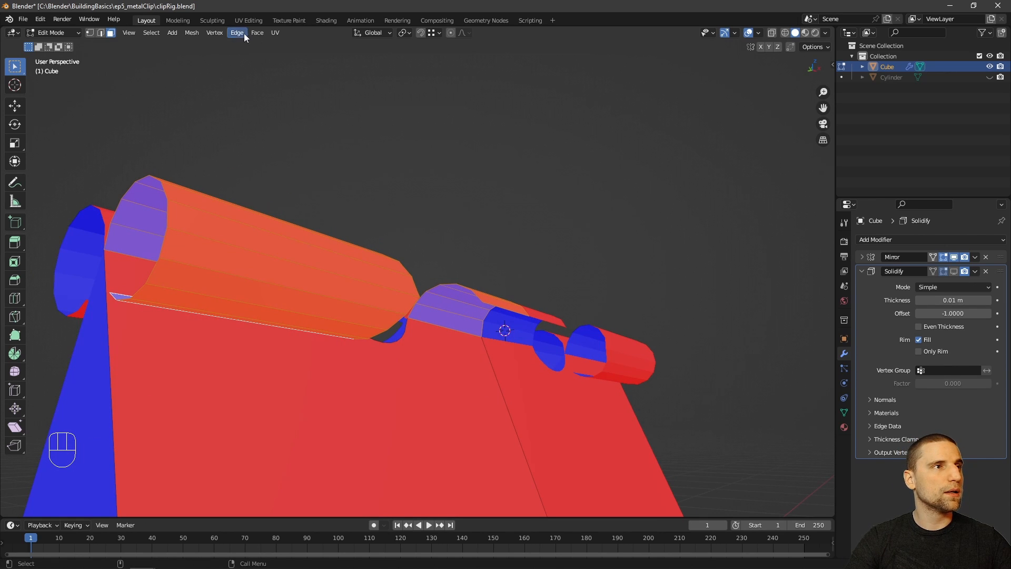
click(190, 33)
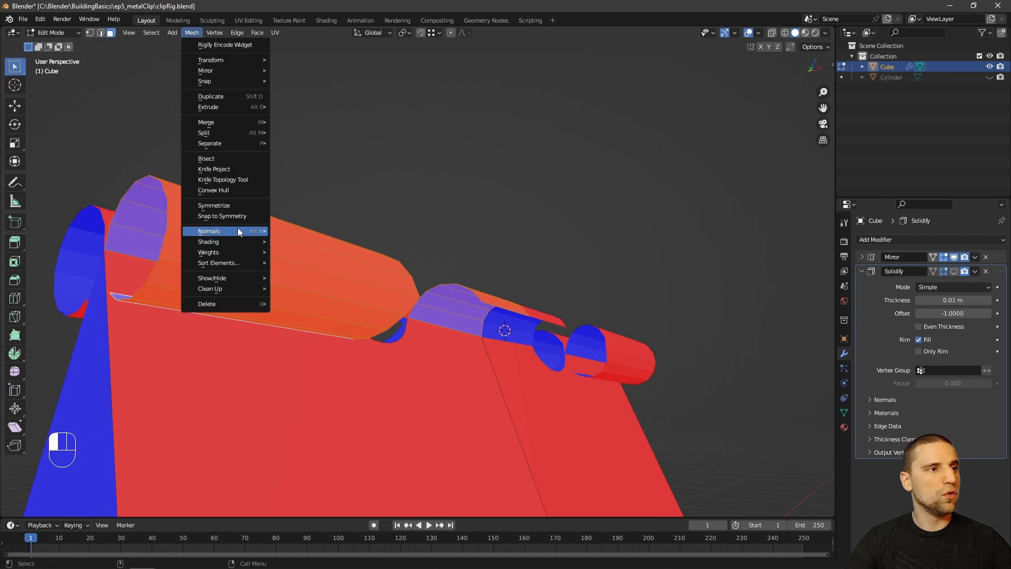
mouse_move(265, 232)
click(306, 230)
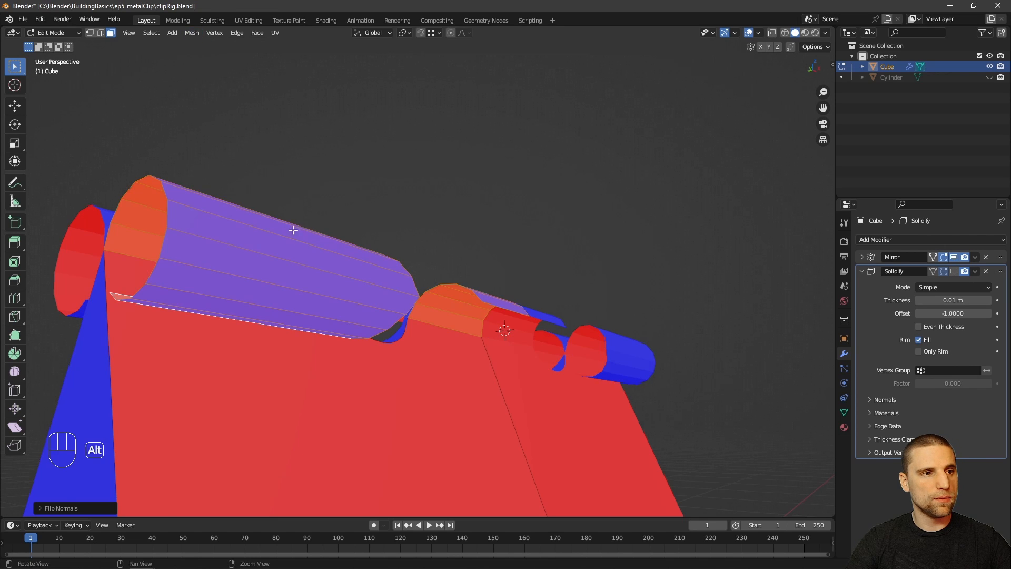
alt+drag(289, 228, 483, 253)
key(Tab)
- Turn the Solidify modifier's viewport display back on for the clip body
alt+drag(468, 174, 573, 175)
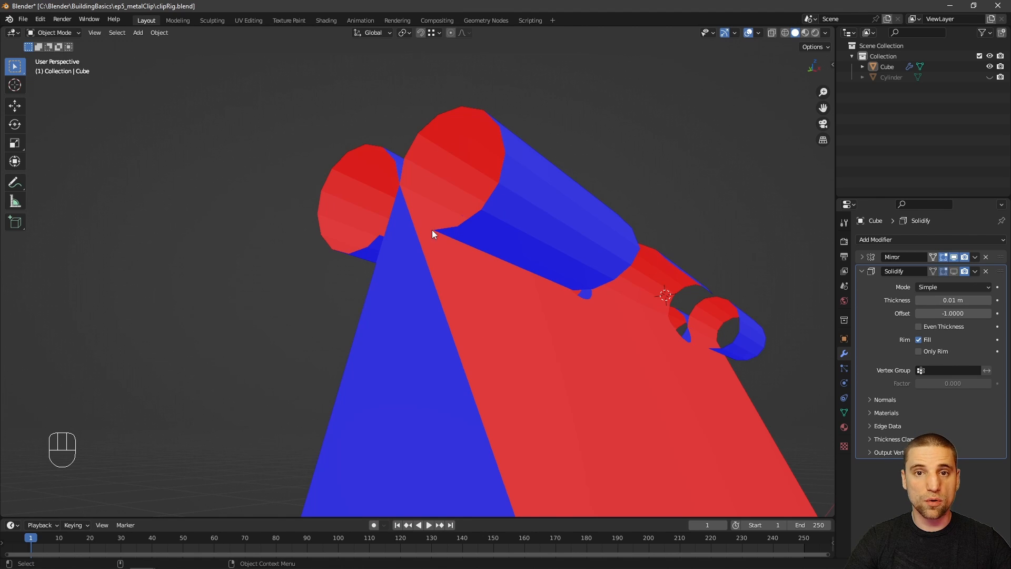
scroll(521, 252, down, 4)
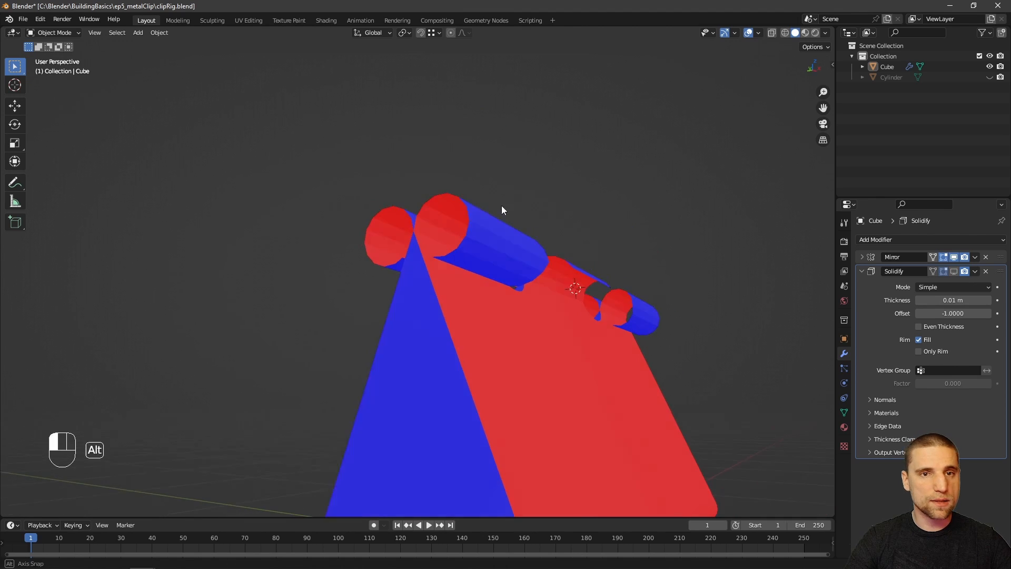
click(954, 272)
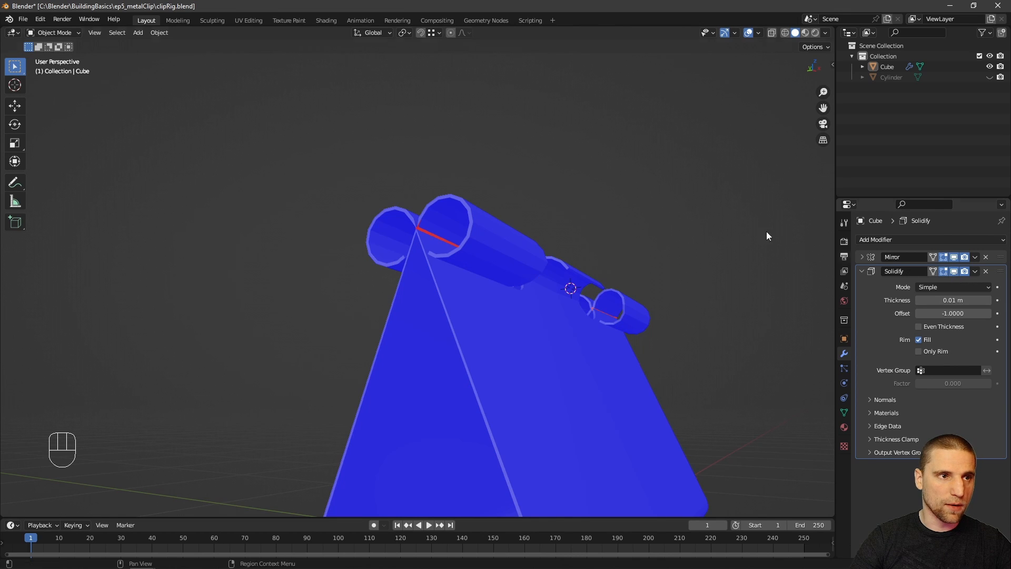
- Examine the solidified tubes, notch edges and the seam between the mirrored halves from several angles
alt+drag(556, 192, 426, 261)
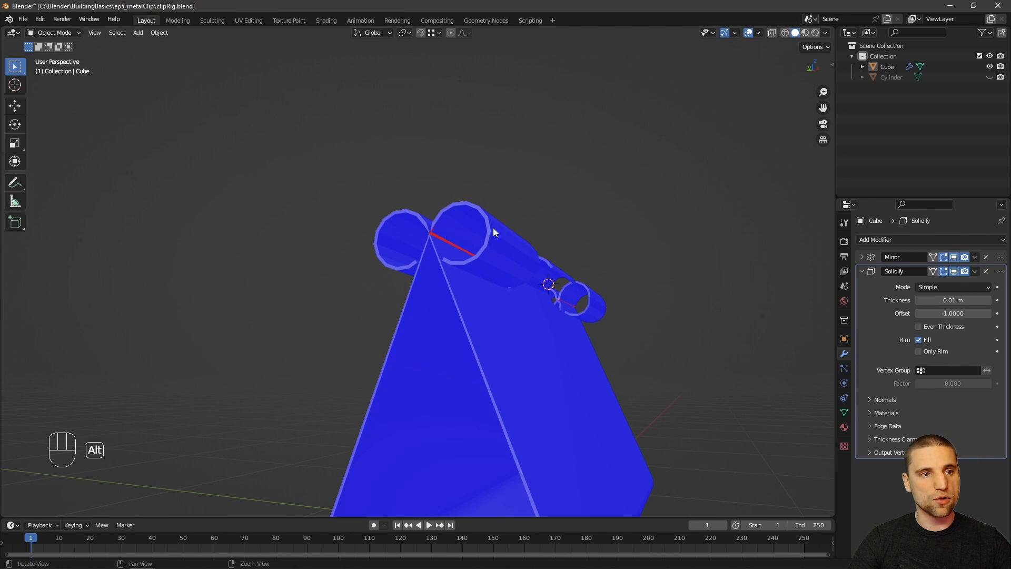
alt+drag(543, 227, 443, 241)
alt+middle_drag(443, 241, 285, 268)
alt+right_drag(285, 267, 466, 288)
alt+drag(466, 289, 520, 257)
alt+middle_drag(565, 271, 491, 251)
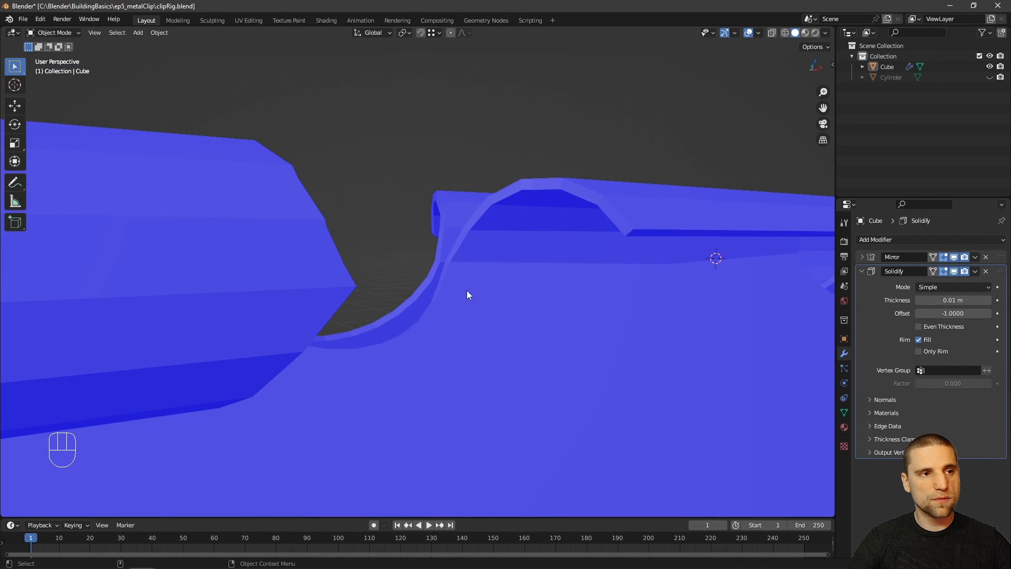
alt+drag(507, 243, 570, 292)
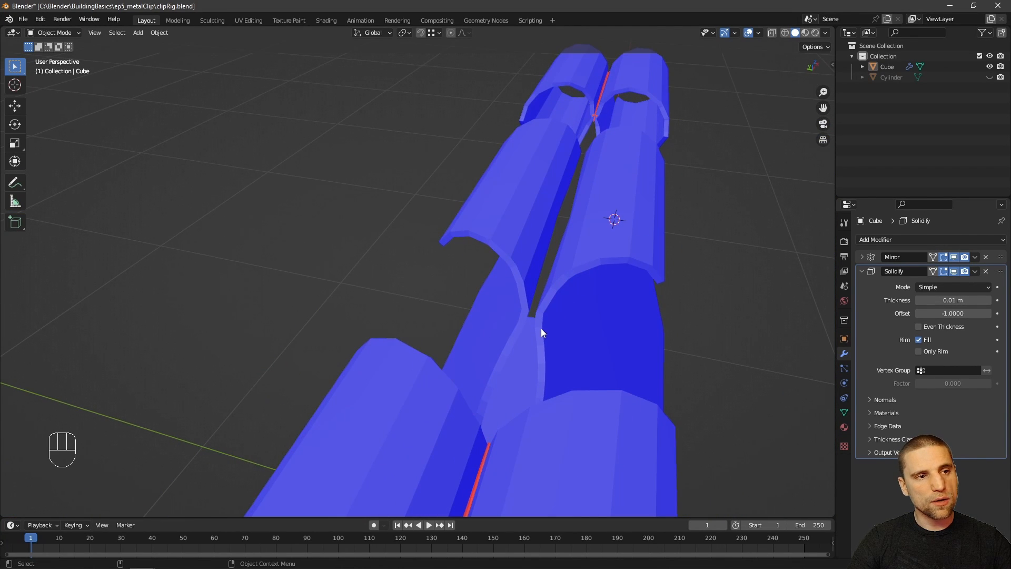
alt+drag(555, 424, 519, 307)
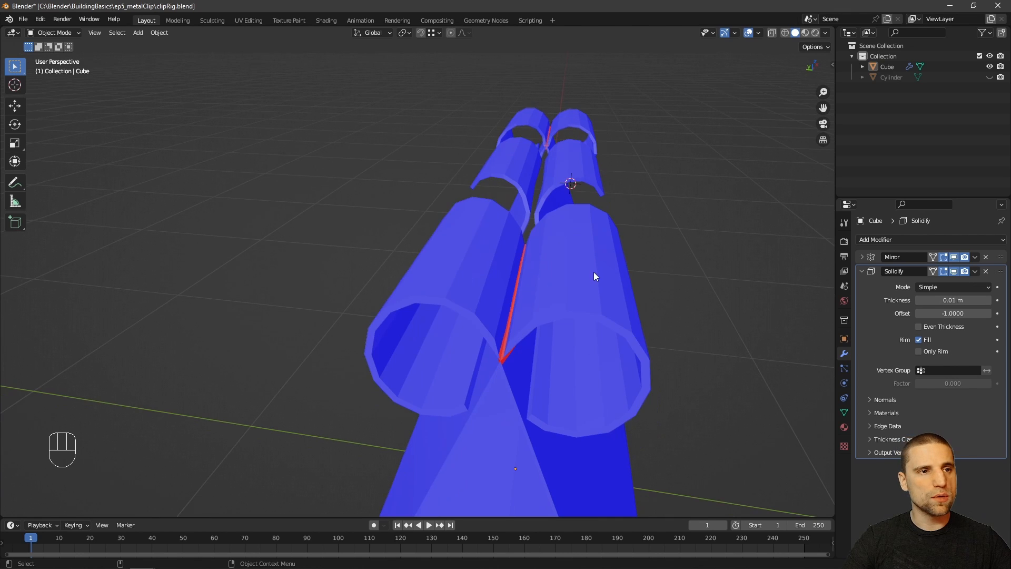
- Put the clip body in Edit Mode and show it in the right orthographic view with X-ray on
click(593, 273)
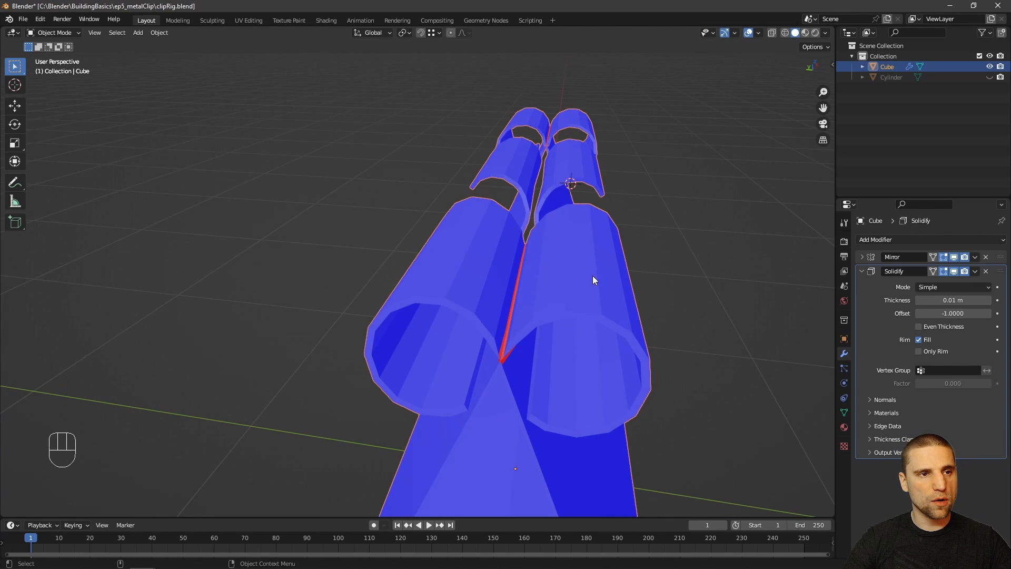
key(Tab)
middle_drag(590, 293, 654, 189)
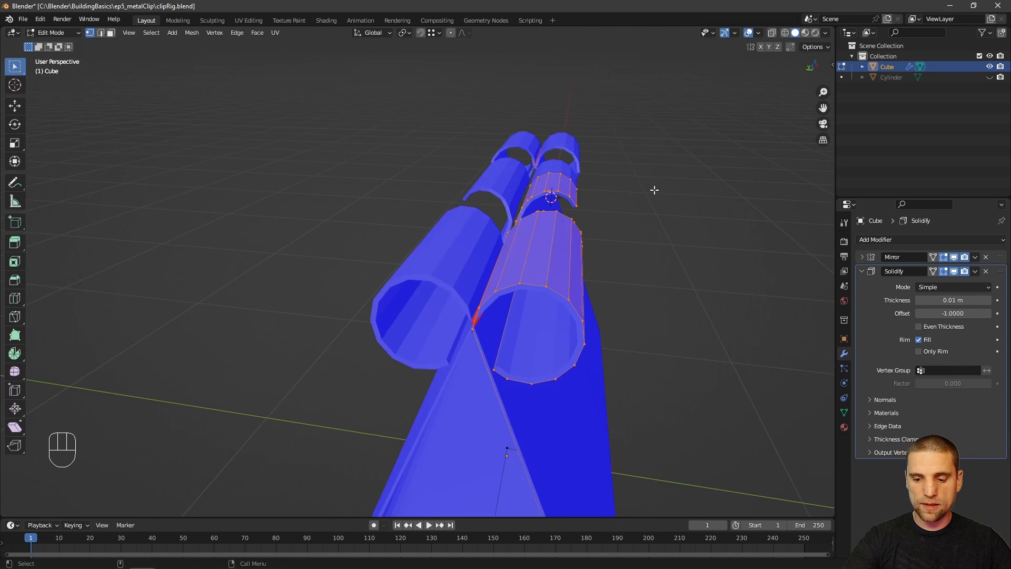
key(KP_3)
alt+middle_drag(485, 227, 546, 248)
alt+right_drag(545, 247, 516, 289)
alt+middle_drag(516, 274, 553, 285)
alt+right_drag(553, 285, 551, 298)
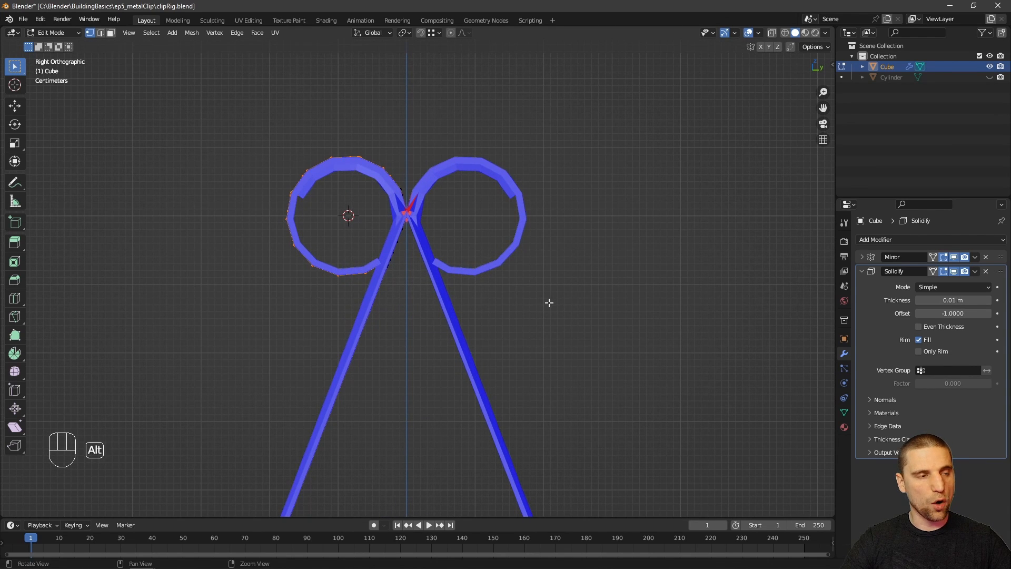
key(alt+z)
- Select the vertices at the seam where the tubes meet and move them slightly along Y away from the mirror axis
alt+middle_drag(406, 176, 449, 216)
alt+right_drag(449, 217, 497, 268)
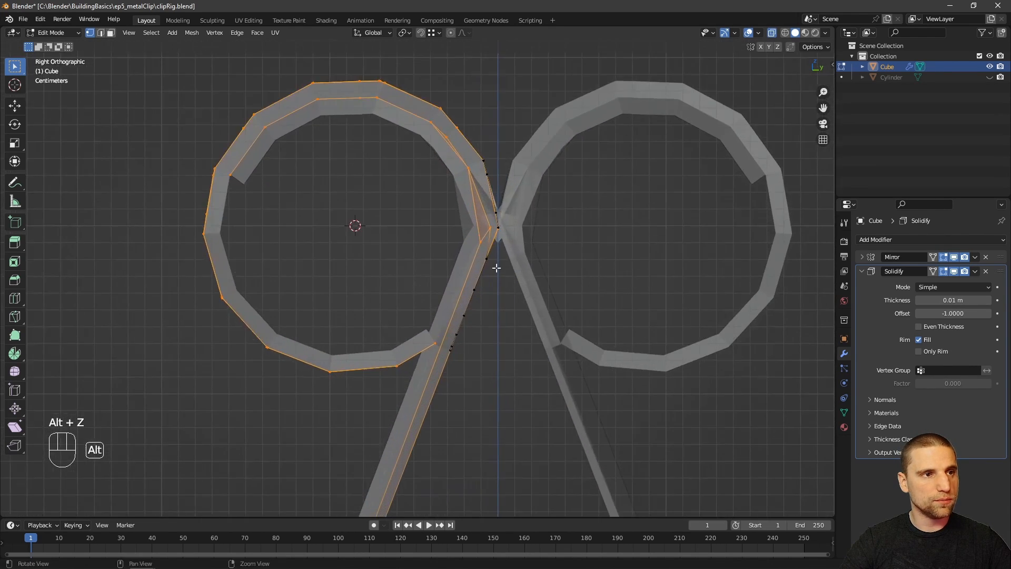
alt+middle_drag(497, 268, 453, 279)
alt+right_drag(453, 280, 458, 323)
alt+middle_drag(474, 267, 460, 289)
alt+right_drag(460, 290, 460, 335)
alt+middle_drag(461, 240, 483, 231)
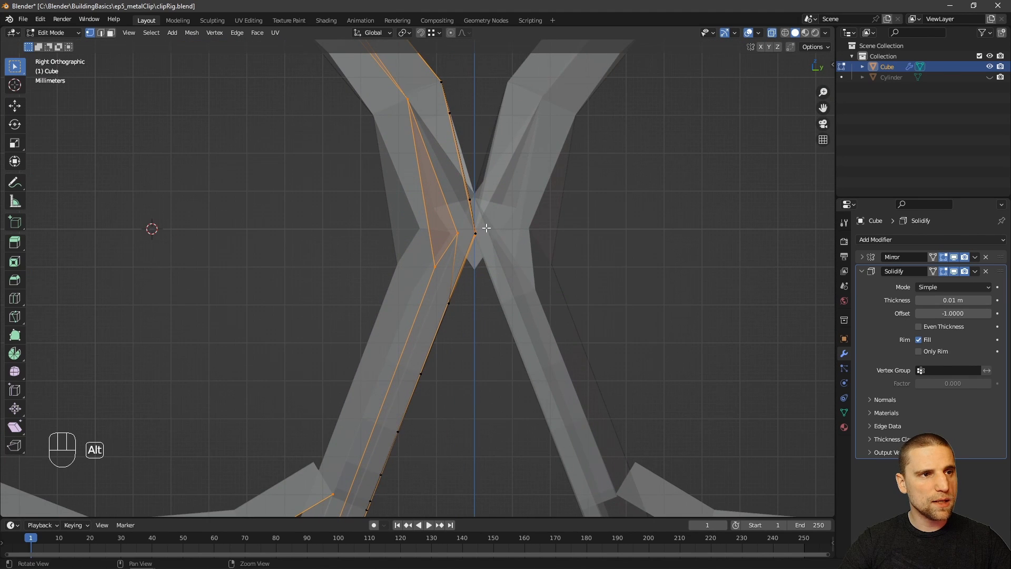
alt+right_drag(478, 230, 477, 320)
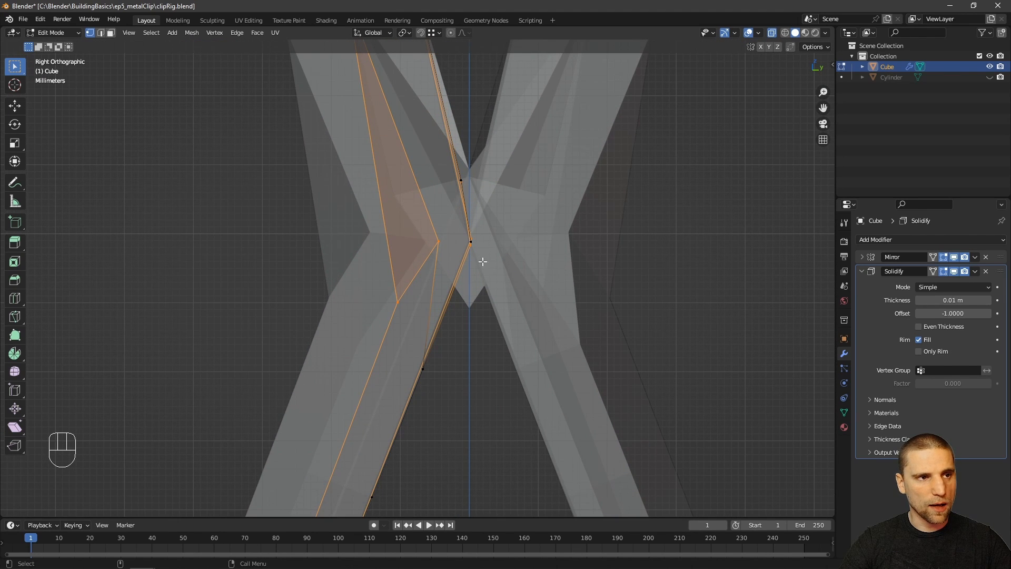
drag(510, 280, 456, 151)
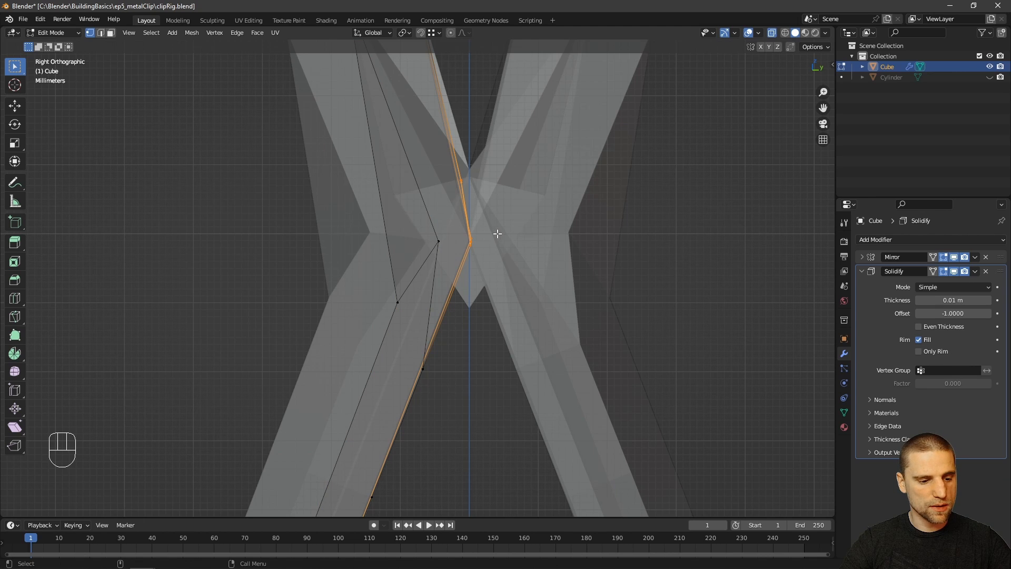
key(space)
mouse_move(506, 218)
mouse_down()
mouse_move(468, 219)
mouse_move(500, 220)
mouse_up()
key(Tab)
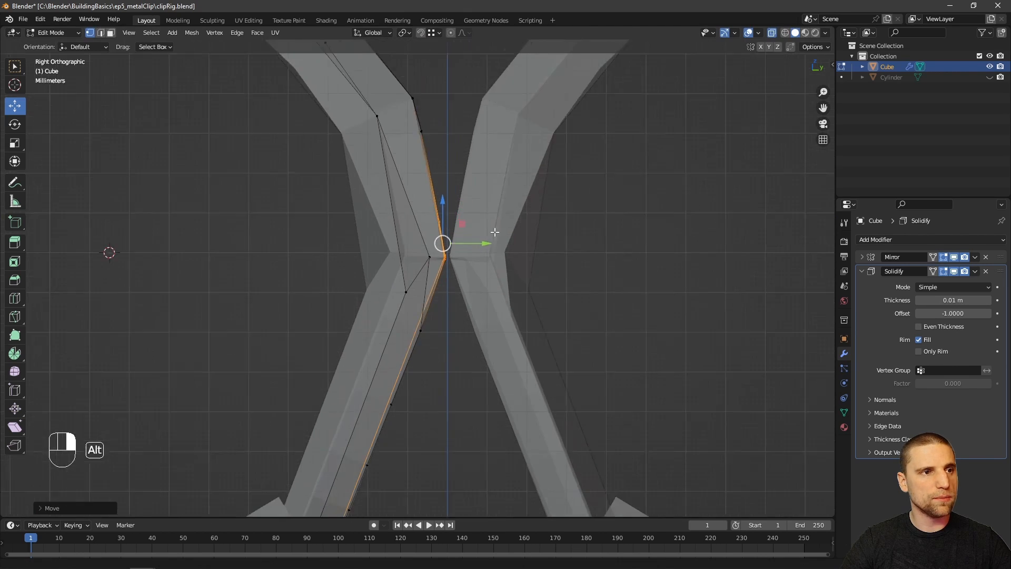
- Turn off X-ray and examine the notch edges and the seam between the two tubes from several angles
alt+right_drag(606, 309, 482, 207)
alt+drag(483, 207, 672, 274)
key(alt+z)
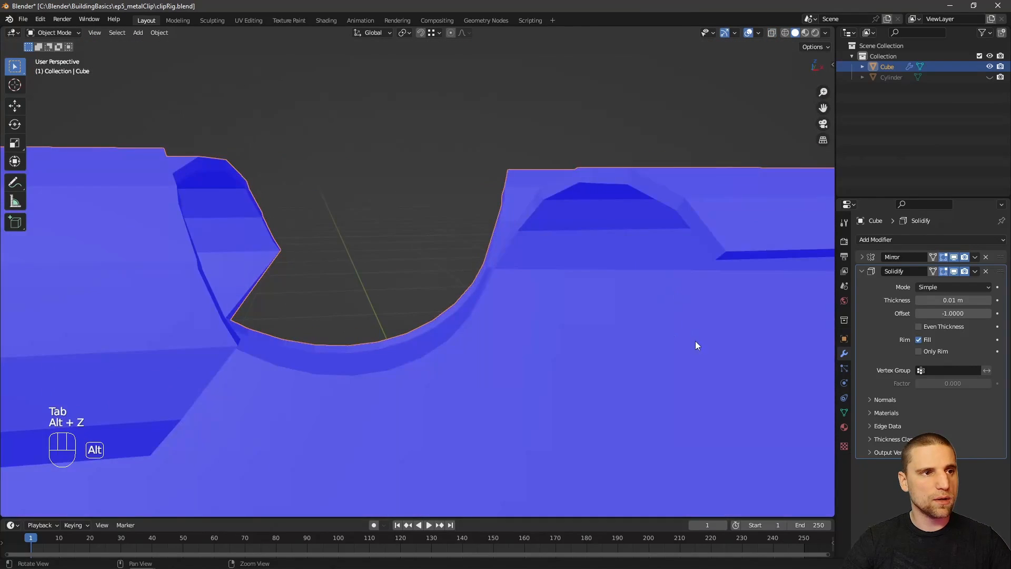
alt+right_drag(694, 340, 490, 231)
alt+middle_drag(490, 232, 538, 224)
alt+drag(538, 225, 531, 187)
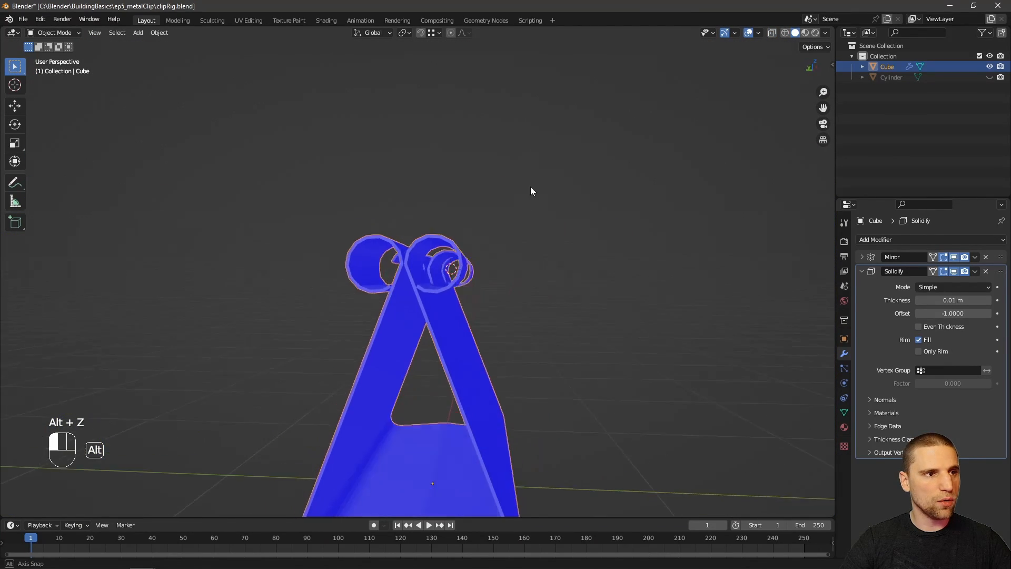
alt+right_drag(531, 188, 414, 161)
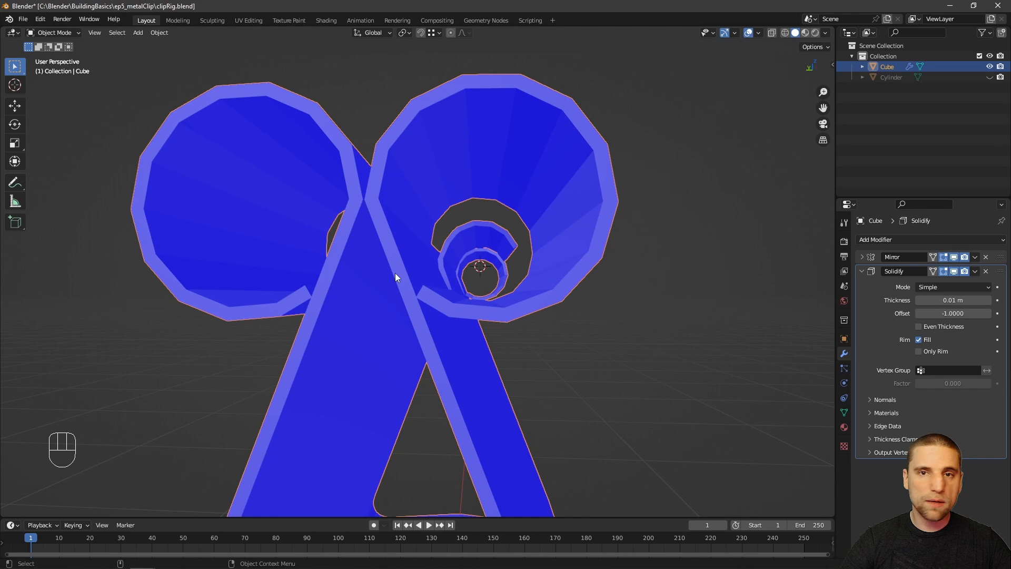
scroll(397, 271, down, 5)
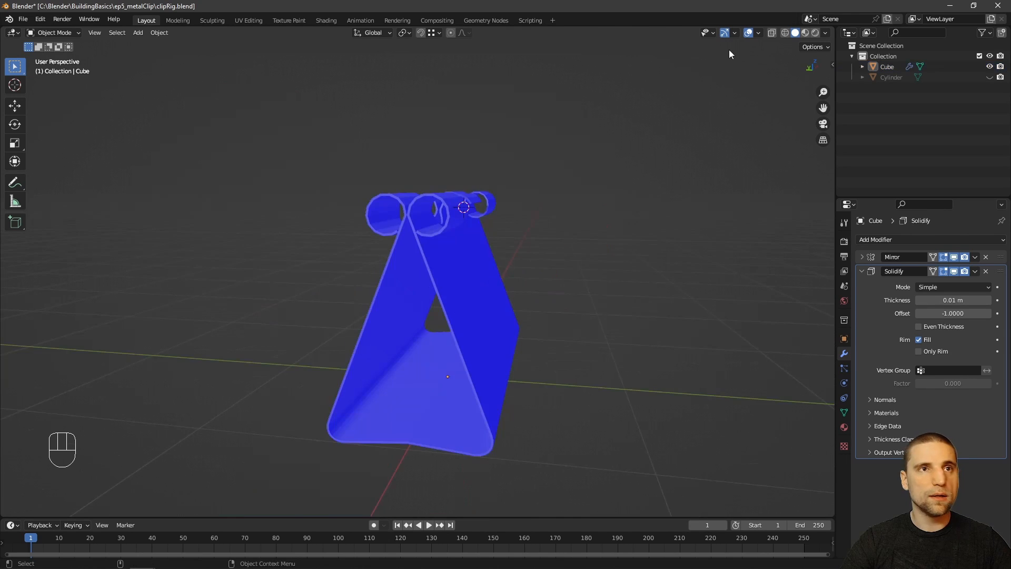
- Turn off the Face Orientation overlay in the viewport
click(758, 33)
click(694, 236)
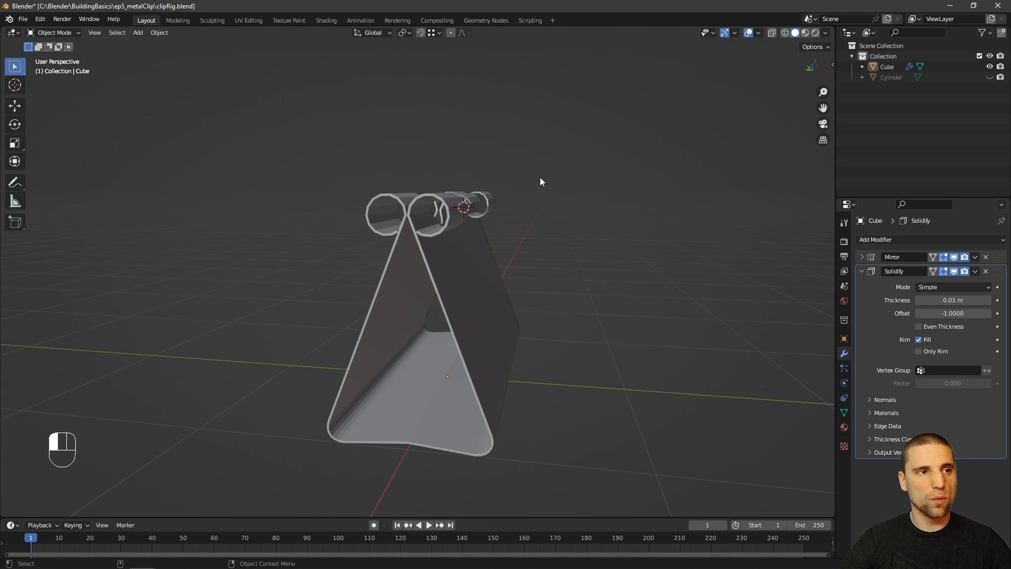
middle_drag(540, 177, 516, 150)
middle_drag(557, 350, 640, 343)
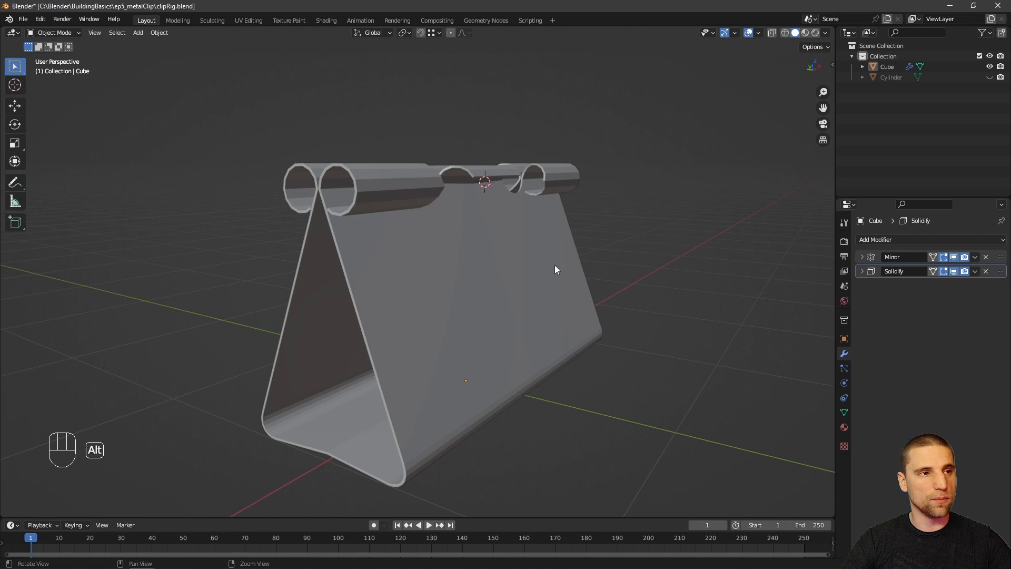
- Round the sharp corner at the notch on the middle tube's lip with a vertex bevel of about 0.038 m and 8 segments
alt+drag(554, 265, 499, 267)
alt+middle_drag(499, 268, 481, 338)
alt+right_drag(480, 338, 611, 266)
click(539, 236)
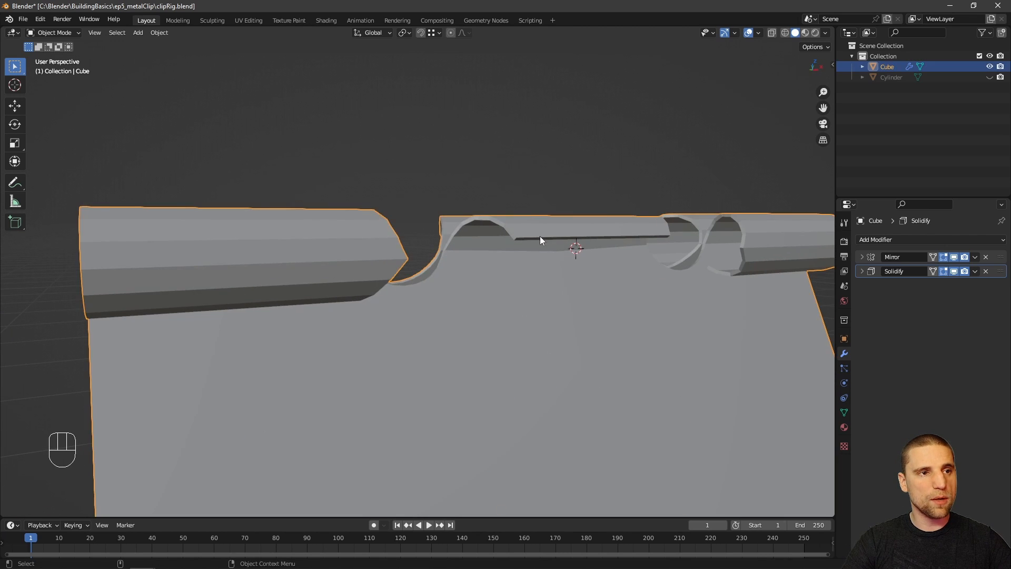
alt+drag(539, 236, 514, 263)
key(Tab)
alt+middle_drag(515, 263, 455, 304)
alt+right_drag(456, 304, 524, 309)
alt+middle_drag(523, 309, 533, 322)
key(1)
scroll(550, 323, down, 2)
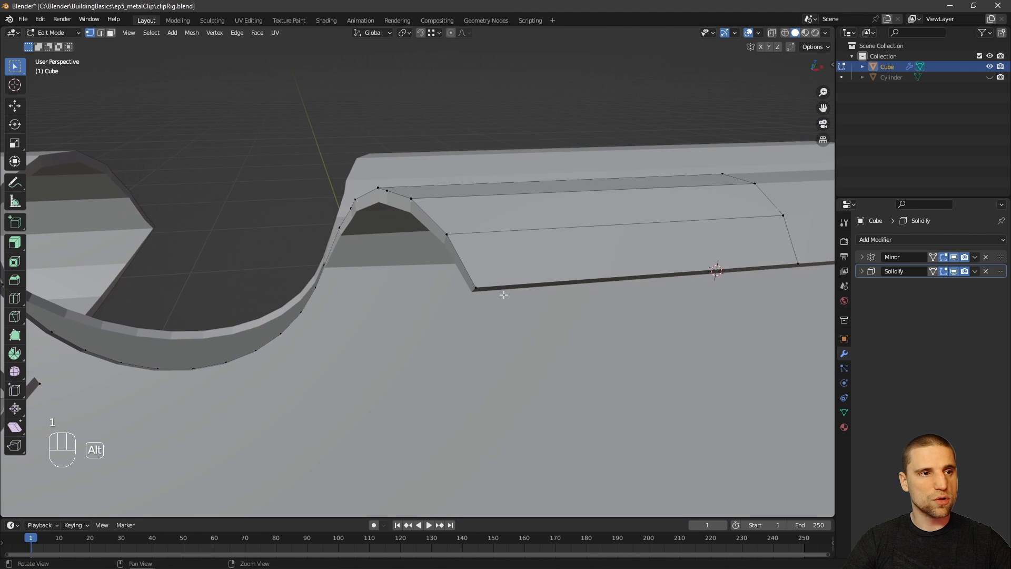
alt+drag(506, 316, 517, 300)
drag(442, 284, 524, 318)
key(ctrl+b)
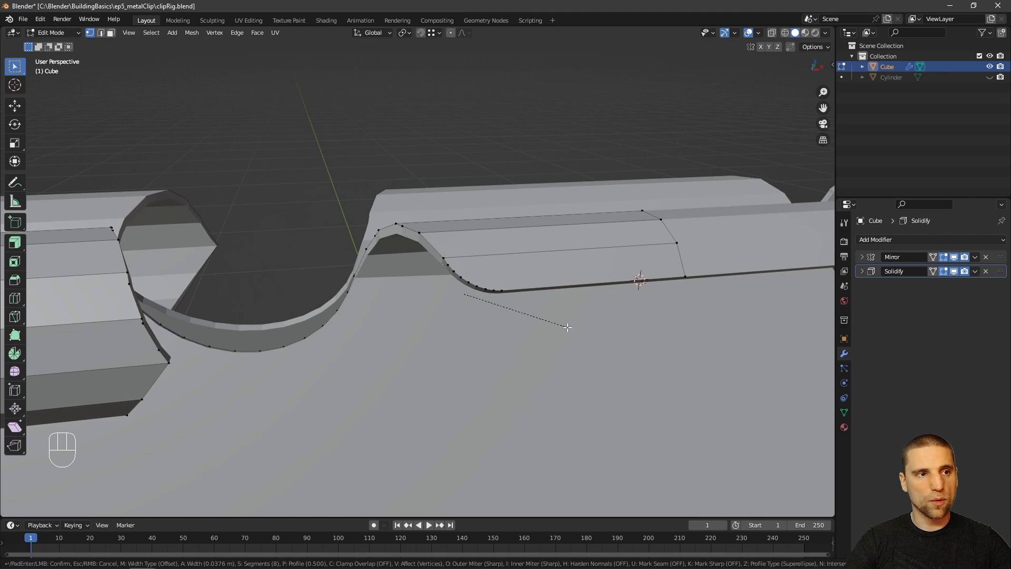
click(567, 329)
key(Tab)
- Apply the Mirror modifier and then the Solidify modifier on the clip body
alt+drag(568, 330, 518, 270)
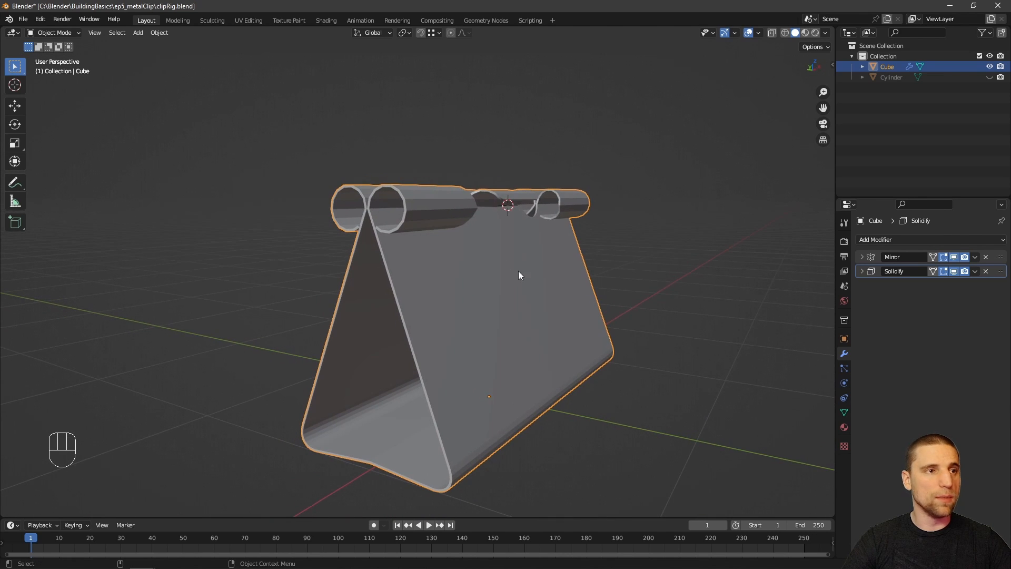
alt+drag(691, 316, 641, 286)
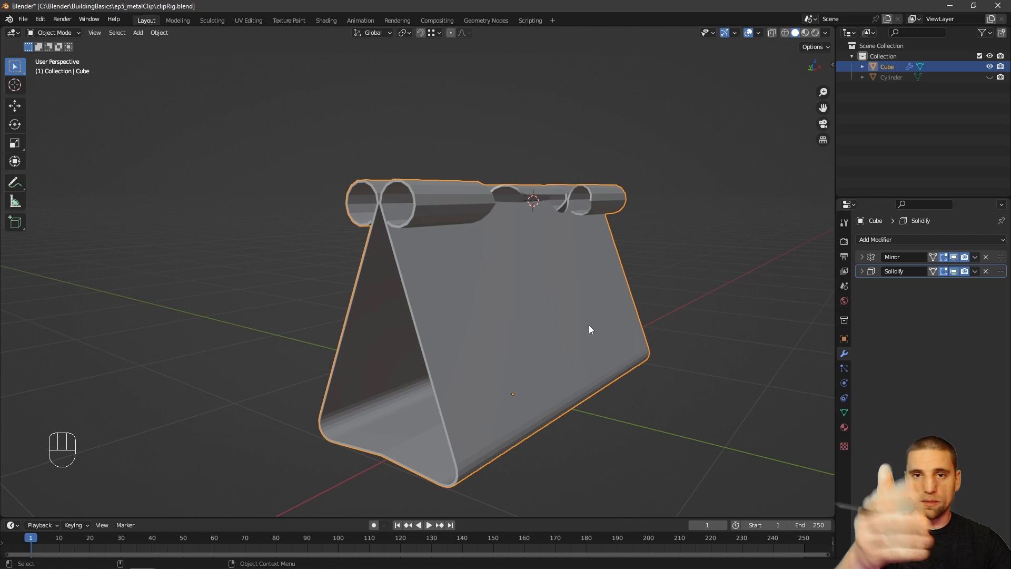
alt+drag(515, 255, 589, 298)
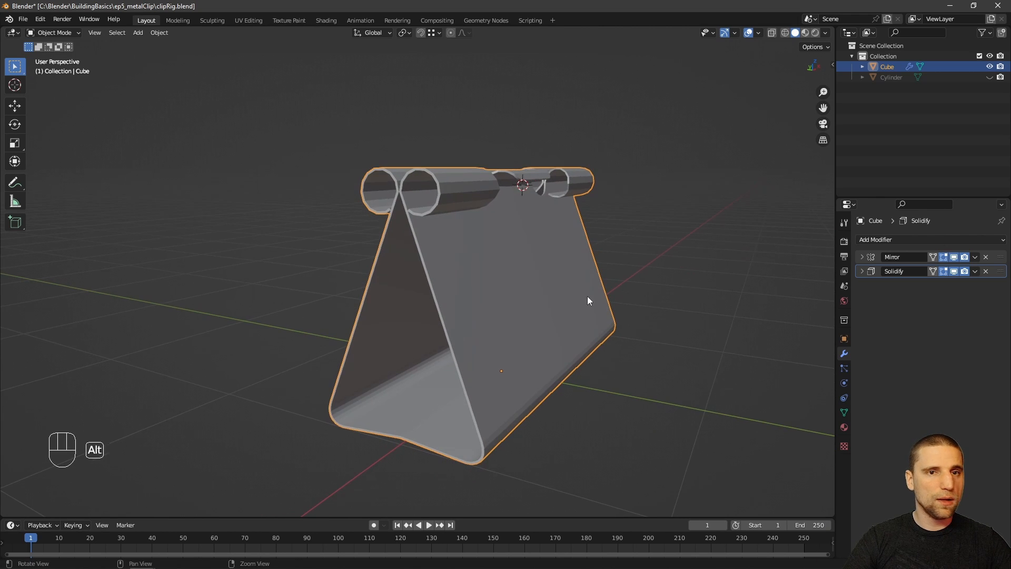
click(975, 258)
click(944, 271)
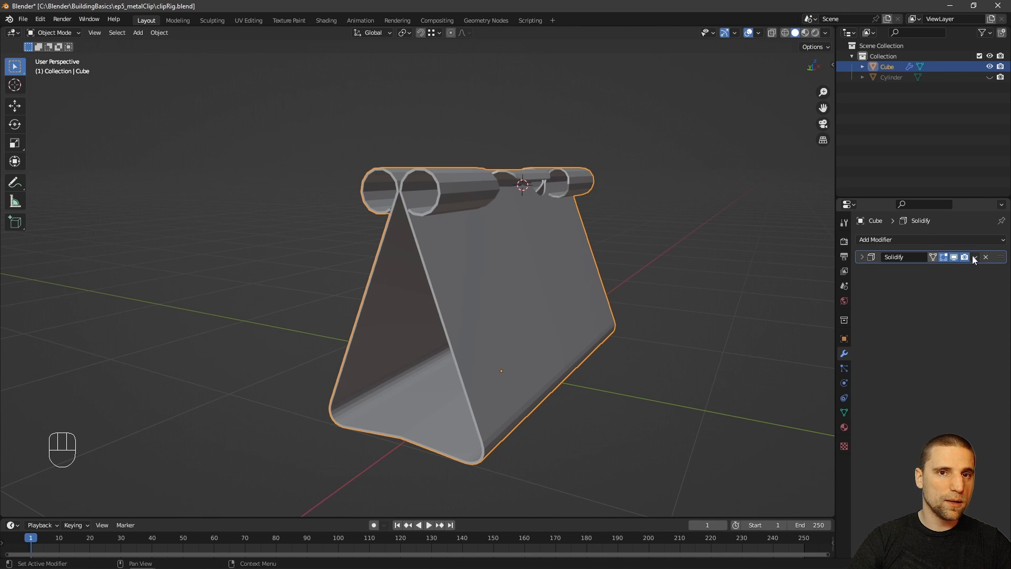
click(971, 258)
click(929, 270)
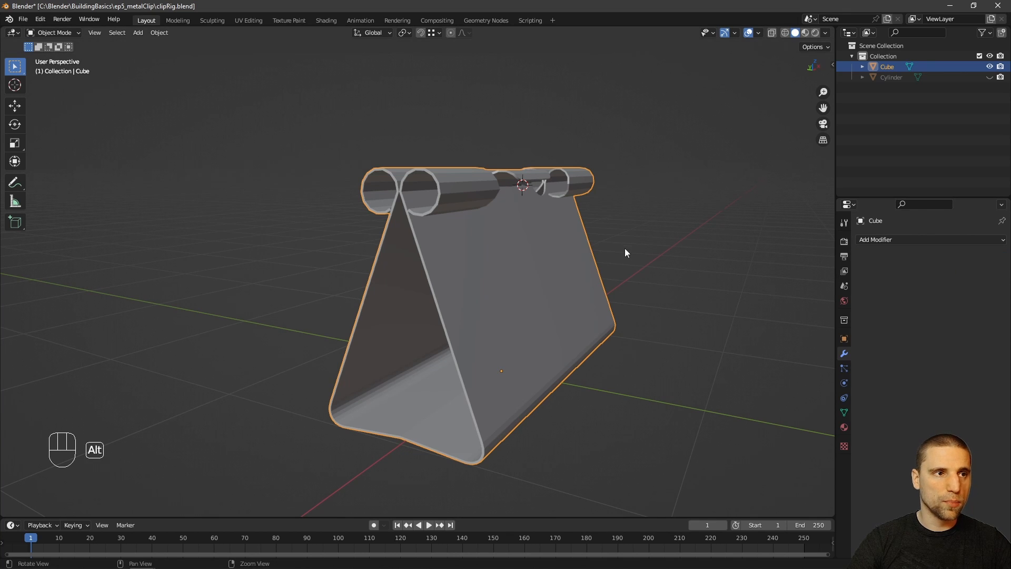
- Add a Subdivision Surface modifier to the clip body and check how it smooths the shape
alt+drag(624, 248, 587, 266)
click(908, 241)
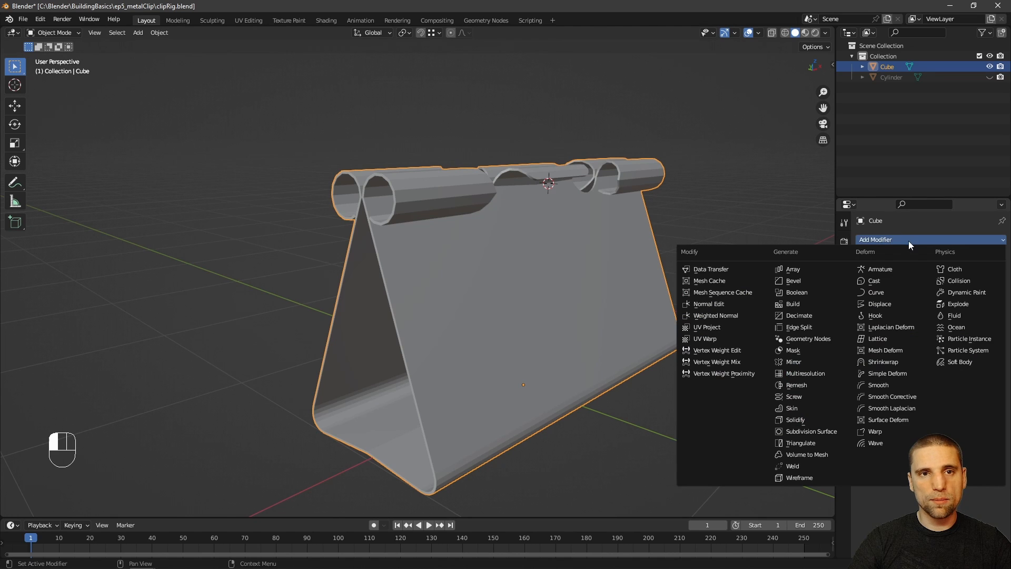
click(823, 432)
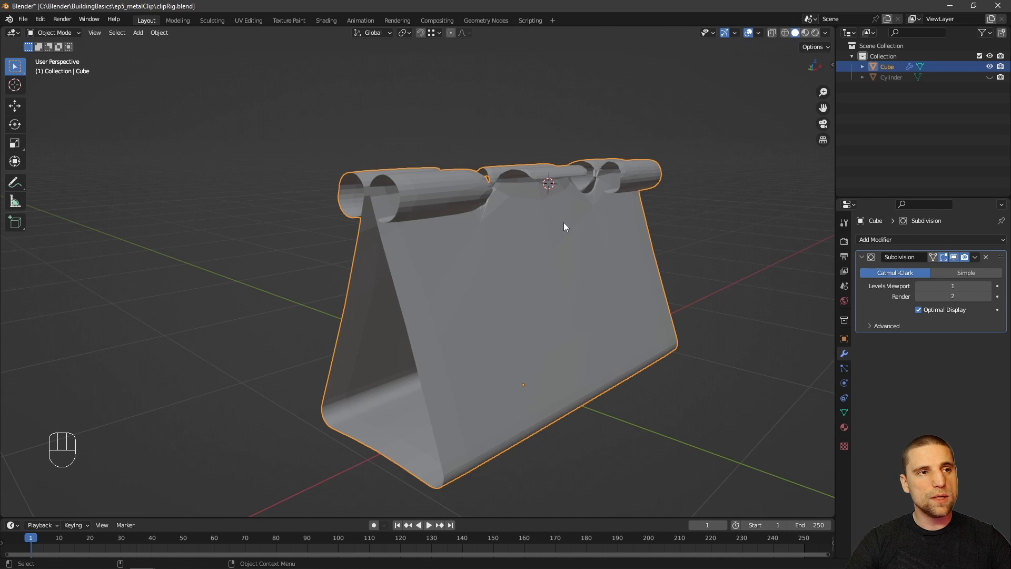
middle_drag(564, 227, 556, 181)
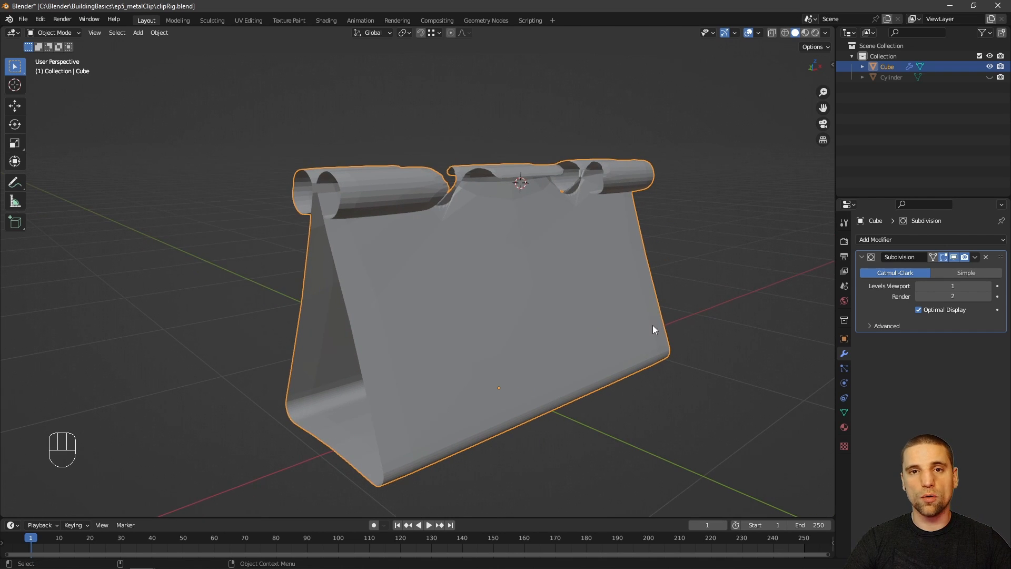
middle_drag(653, 336, 635, 310)
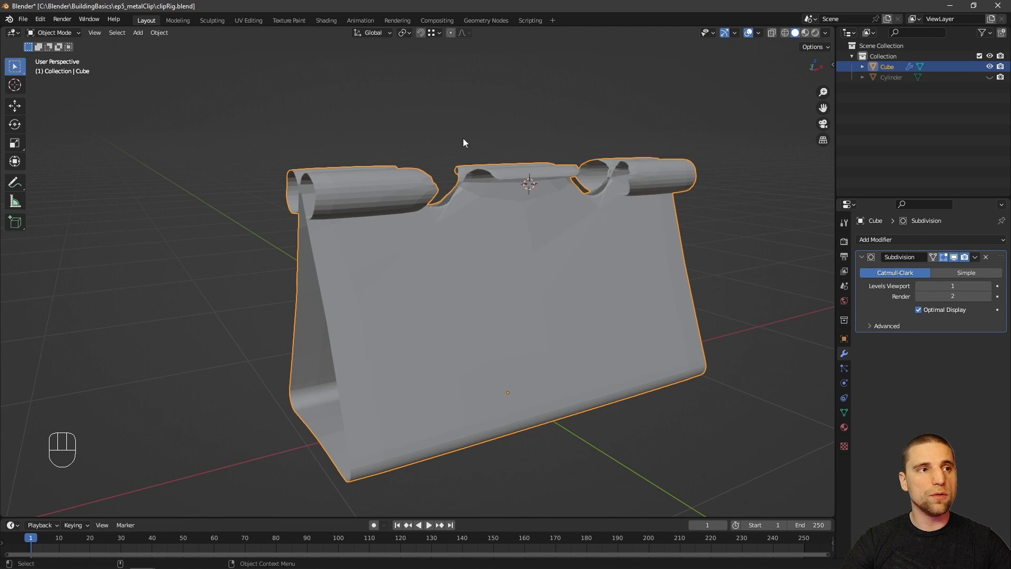
- In face mode with X-ray on in the front view, select the rim faces at both outer ends of the clip
middle_drag(460, 331, 482, 293)
key(Tab)
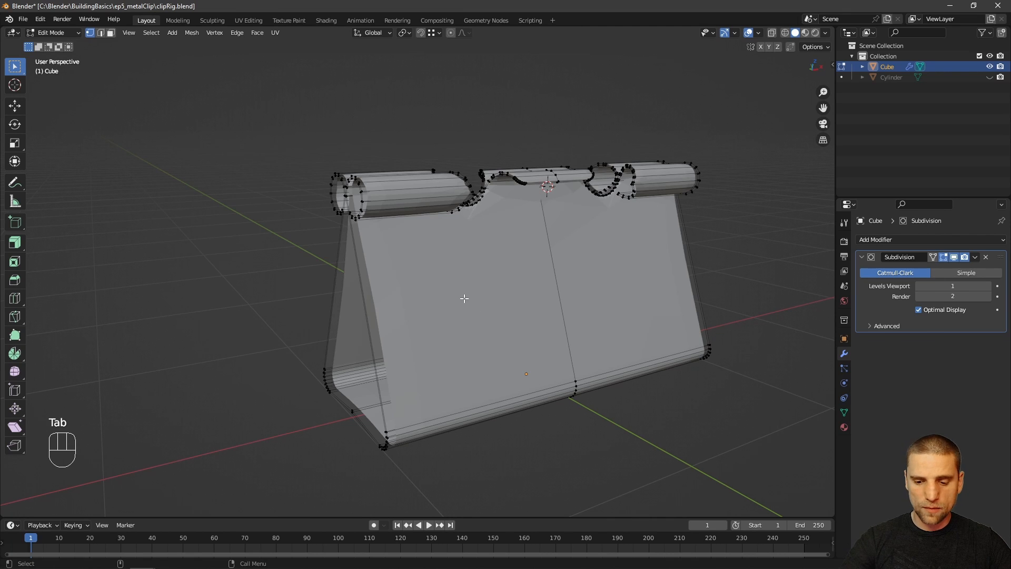
key(KP_1)
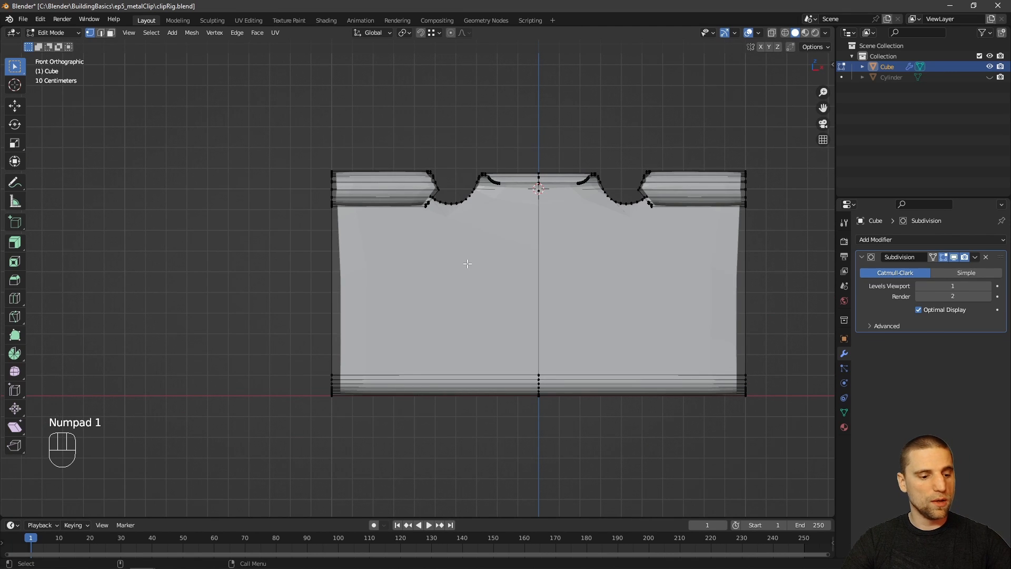
key(3)
alt+middle_drag(471, 291, 492, 297)
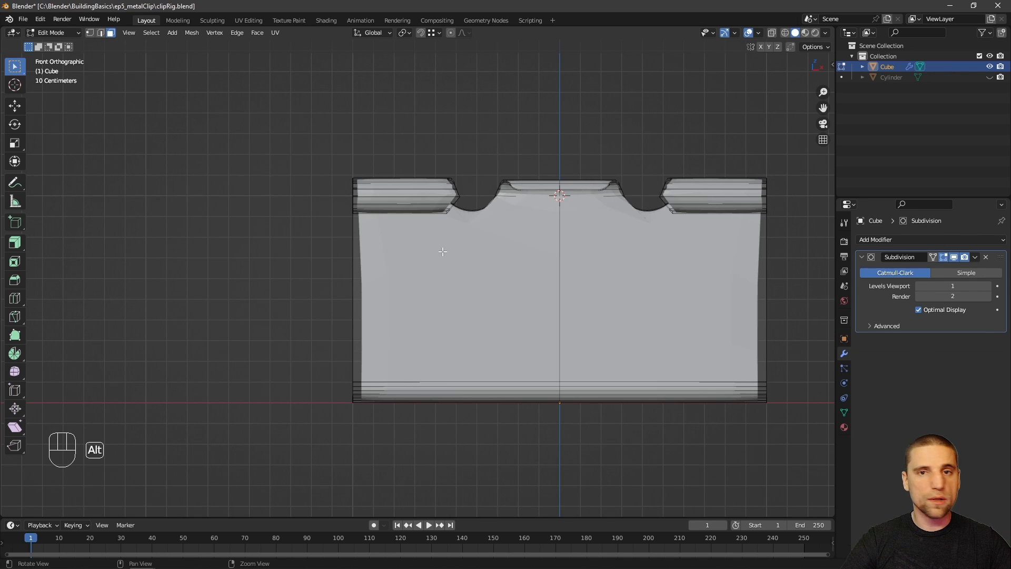
key(alt+z)
drag(305, 121, 363, 418)
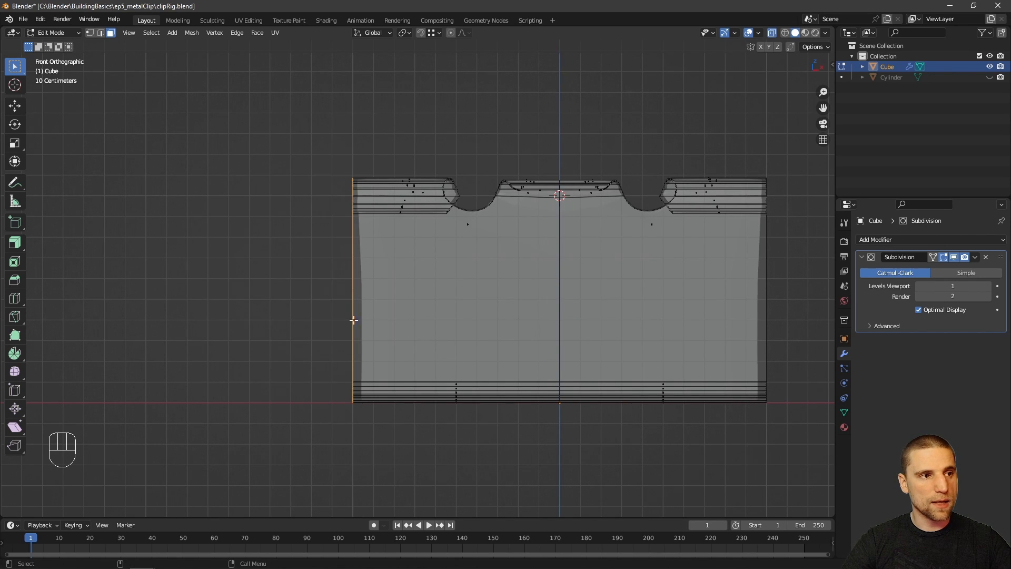
alt+middle_drag(662, 325, 517, 327)
shift+drag(725, 435, 618, 144)
alt+middle_drag(579, 353, 600, 368)
- Add the thickness faces around the first notch and along the middle tube's lip to the selection
scroll(419, 246, up, 5)
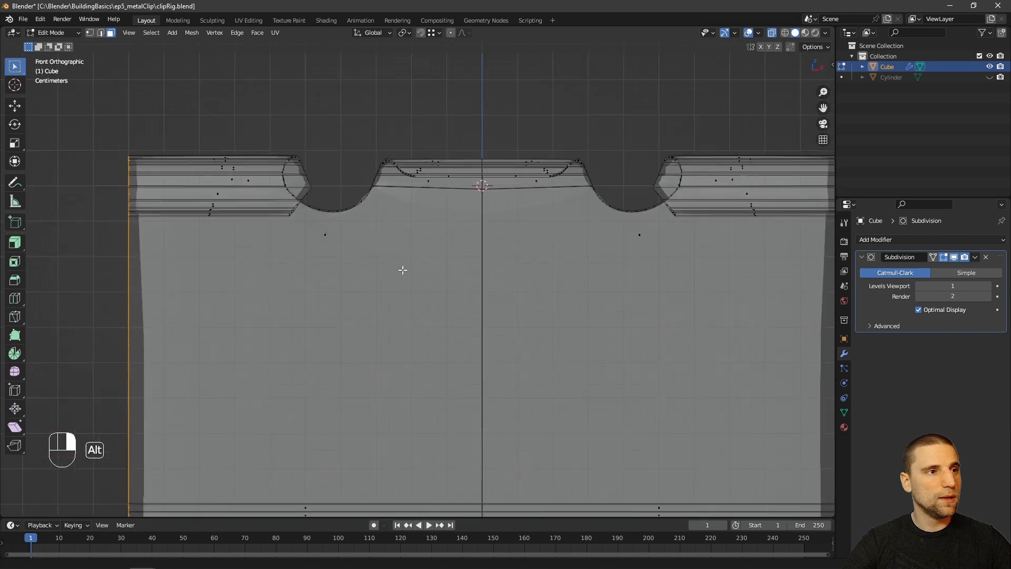
shift+drag(247, 125, 315, 262)
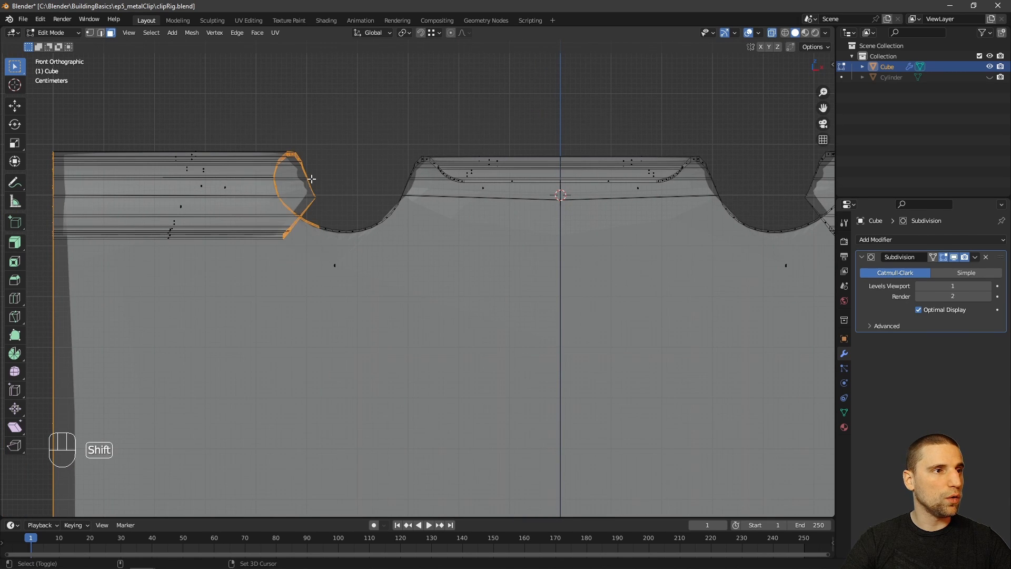
shift+drag(286, 142, 414, 234)
shift+drag(391, 122, 451, 181)
shift+middle_drag(615, 180, 539, 182)
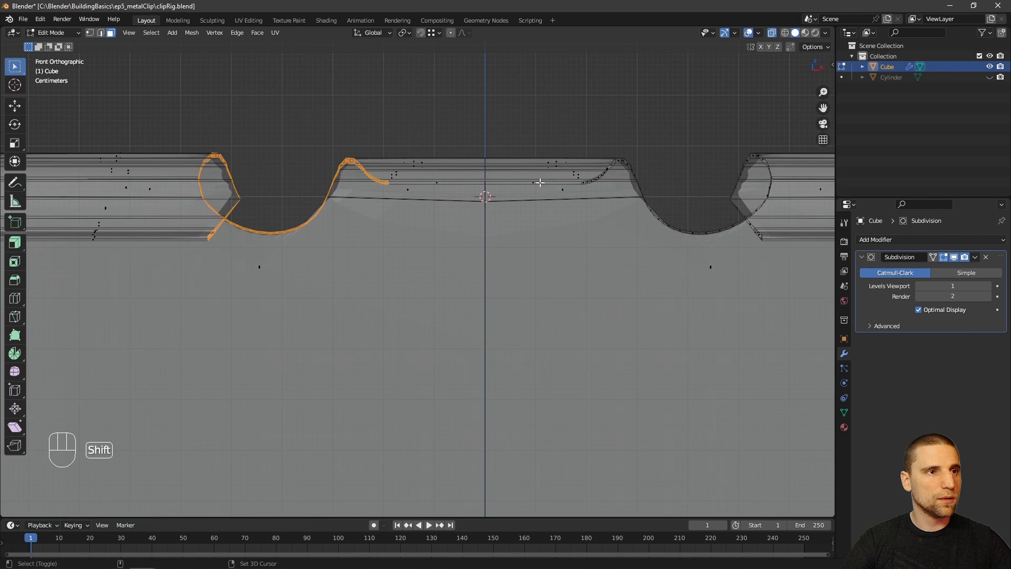
shift+click(433, 179)
shift+click(523, 179)
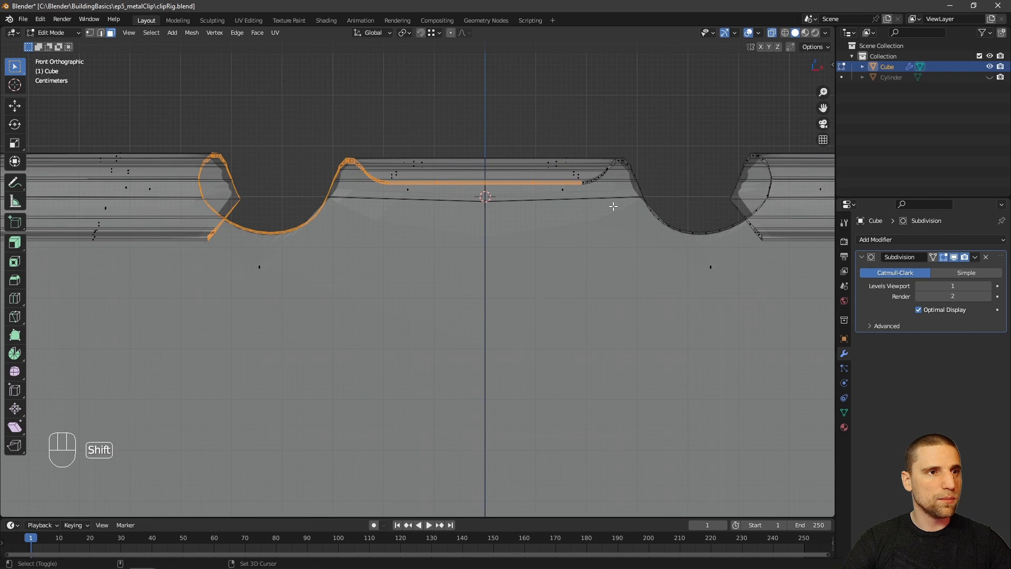
- Extend the selection with the thickness faces at the lip's far corner and around the second notch
shift+drag(581, 138, 636, 191)
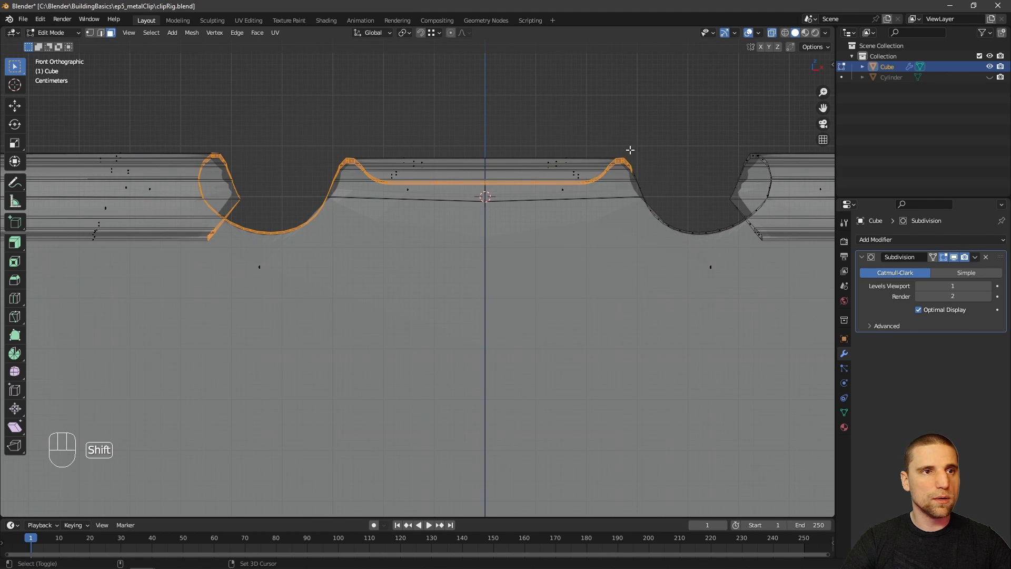
shift+drag(621, 143, 685, 240)
alt+right_drag(682, 233, 602, 232)
ctrl+right_drag(602, 232, 582, 174)
shift+drag(541, 166, 620, 251)
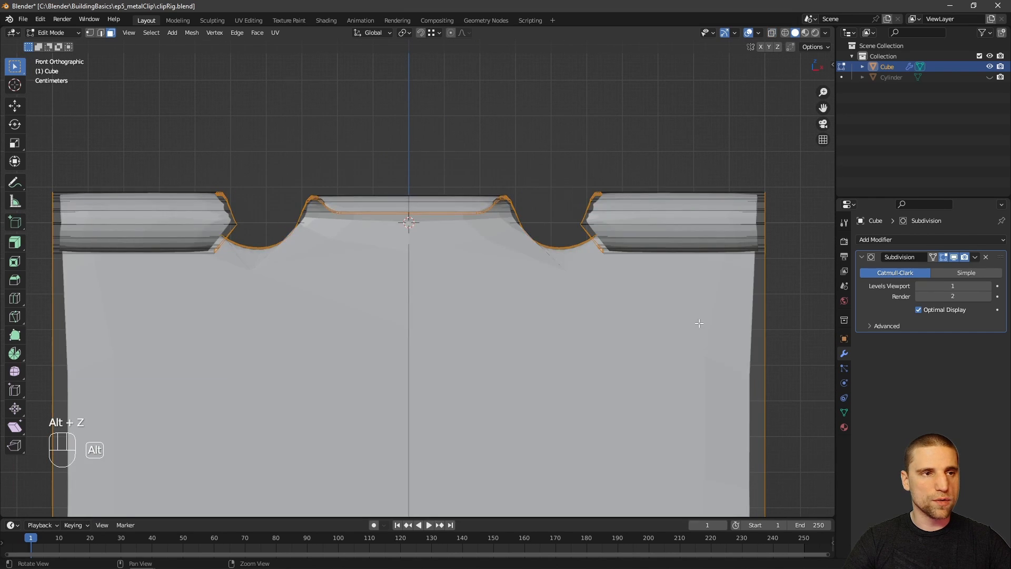
- Inspect the selected rim faces around the whole clip from several angles
alt+right_drag(699, 323, 562, 254)
alt+drag(562, 254, 502, 287)
alt+middle_drag(503, 287, 537, 268)
alt+right_drag(537, 267, 562, 271)
alt+drag(563, 271, 528, 216)
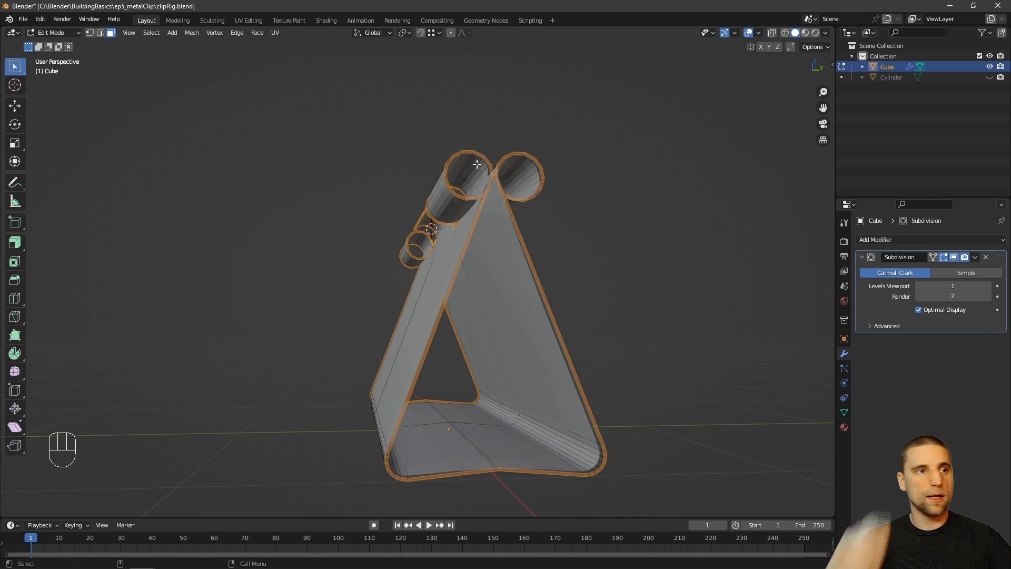
alt+drag(347, 253, 384, 215)
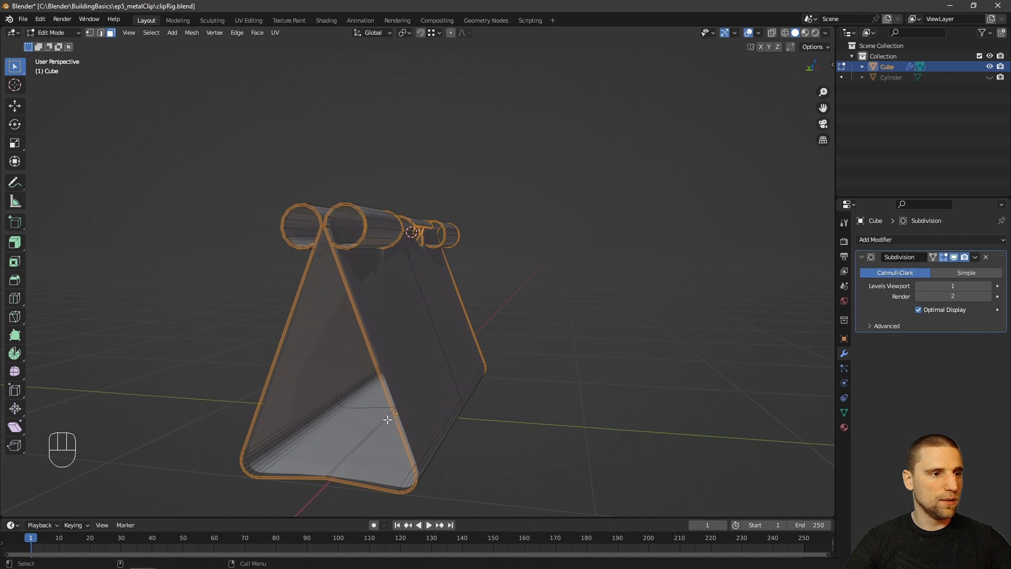
- Extrude the selected rim faces along their normals by about 0.007 m around the whole clip
alt+drag(498, 245, 390, 307)
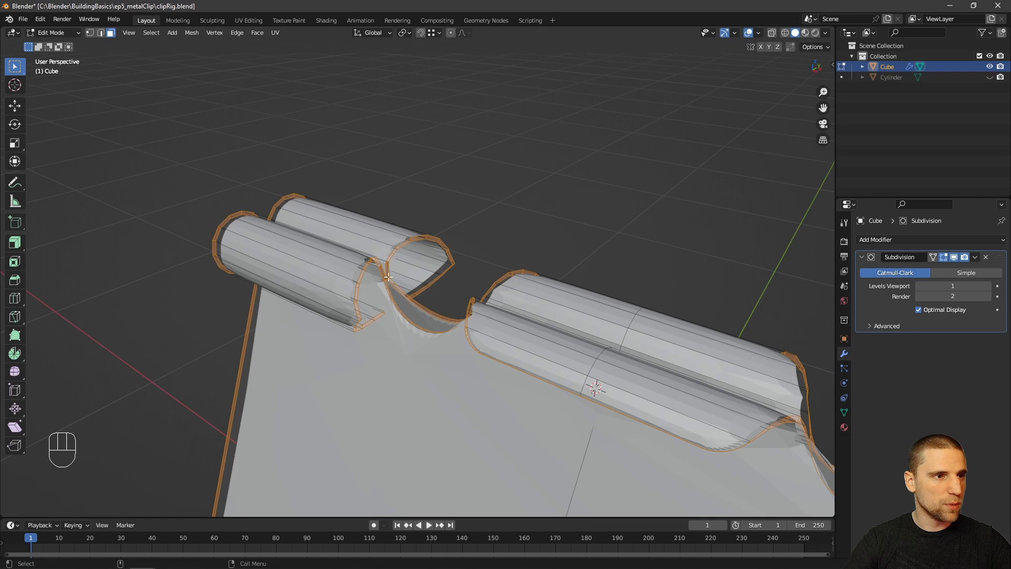
alt+drag(778, 424, 144, 237)
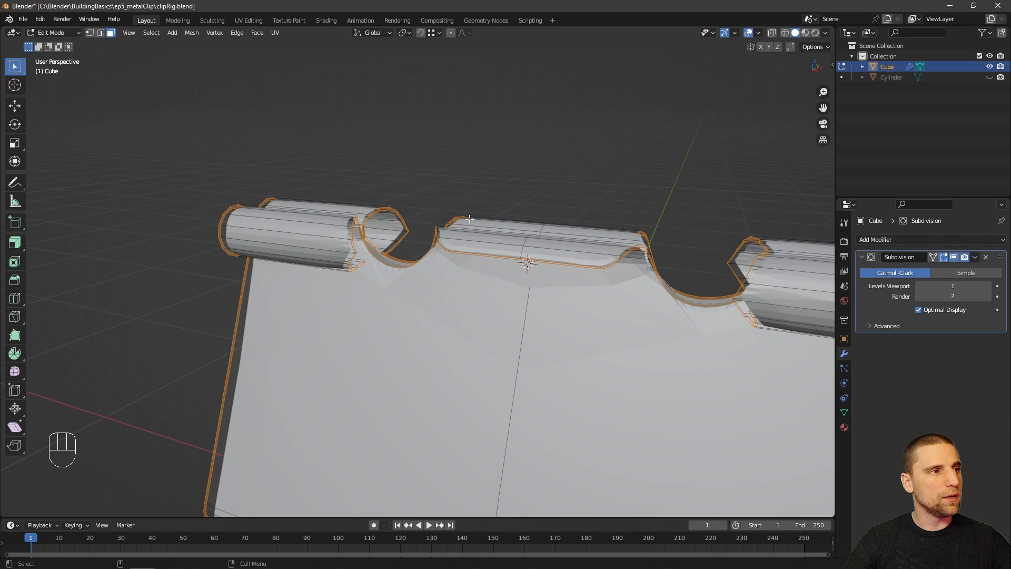
drag(20, 244, 83, 289)
scroll(502, 250, down, 3)
alt+drag(504, 249, 484, 236)
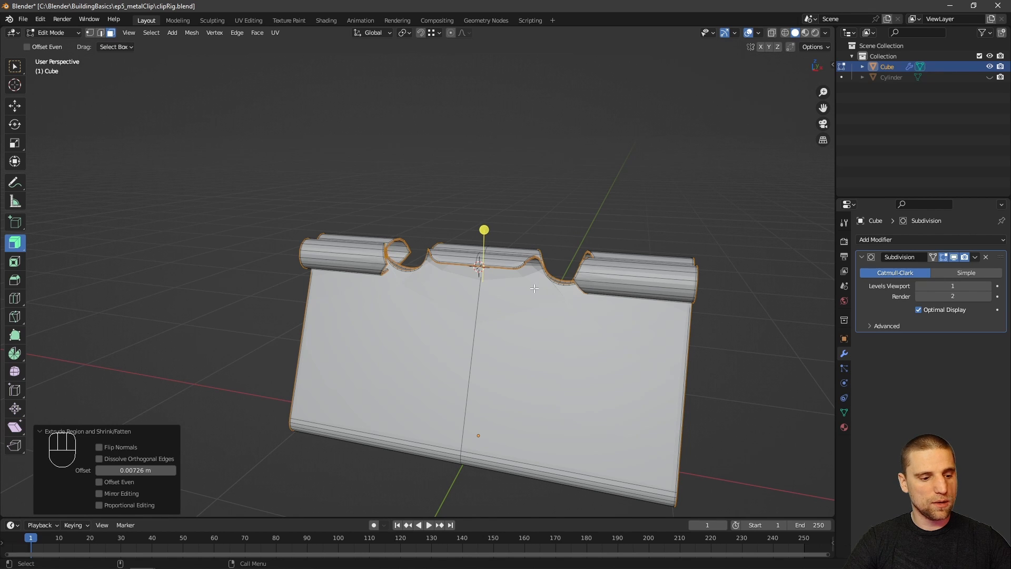
- Return to Object Mode, apply smooth shading to the clip and check its surface from several angles
key(Tab)
alt+drag(545, 172, 622, 311)
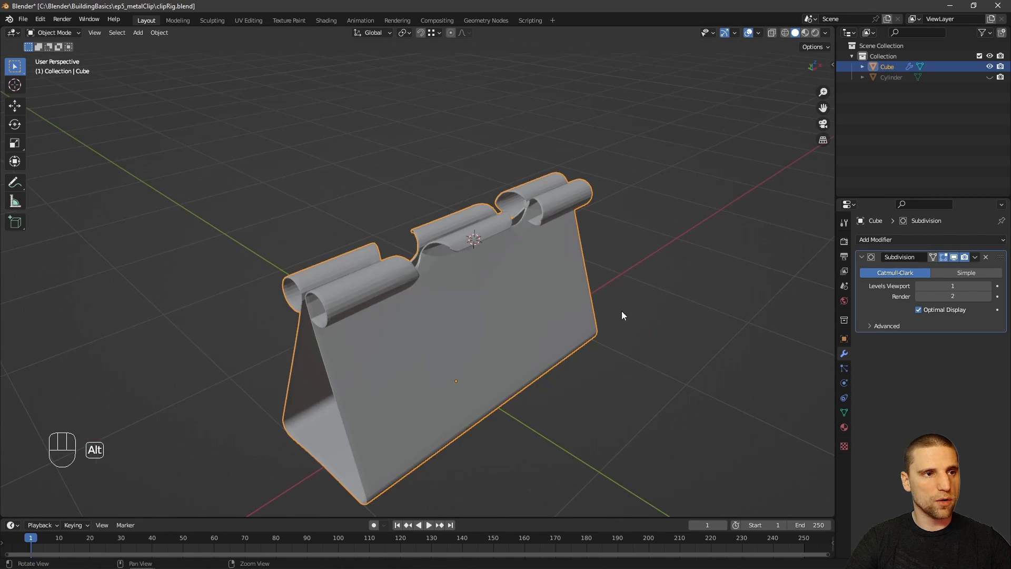
right_click(542, 291)
click(533, 270)
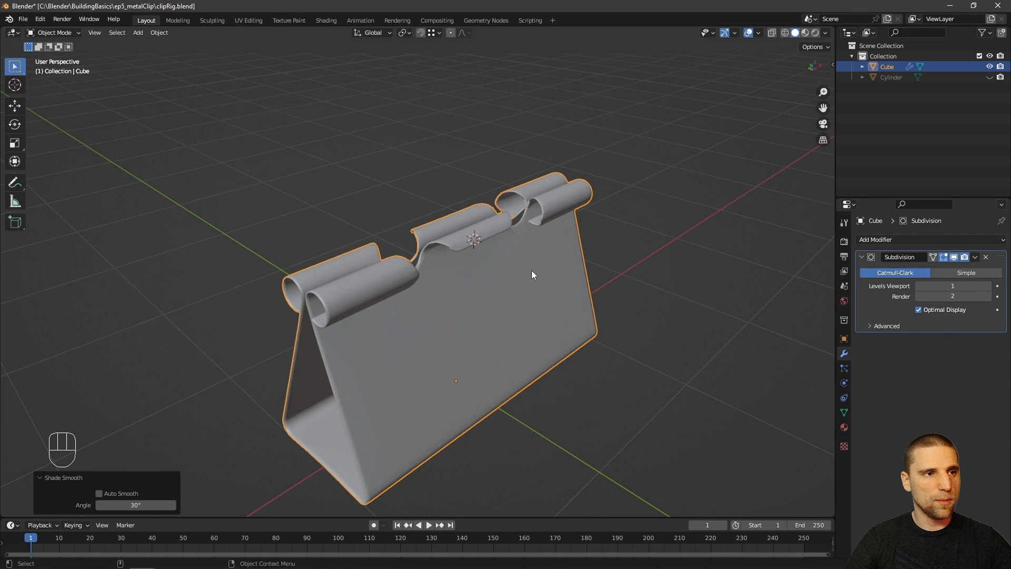
click(710, 276)
alt+drag(709, 276, 640, 260)
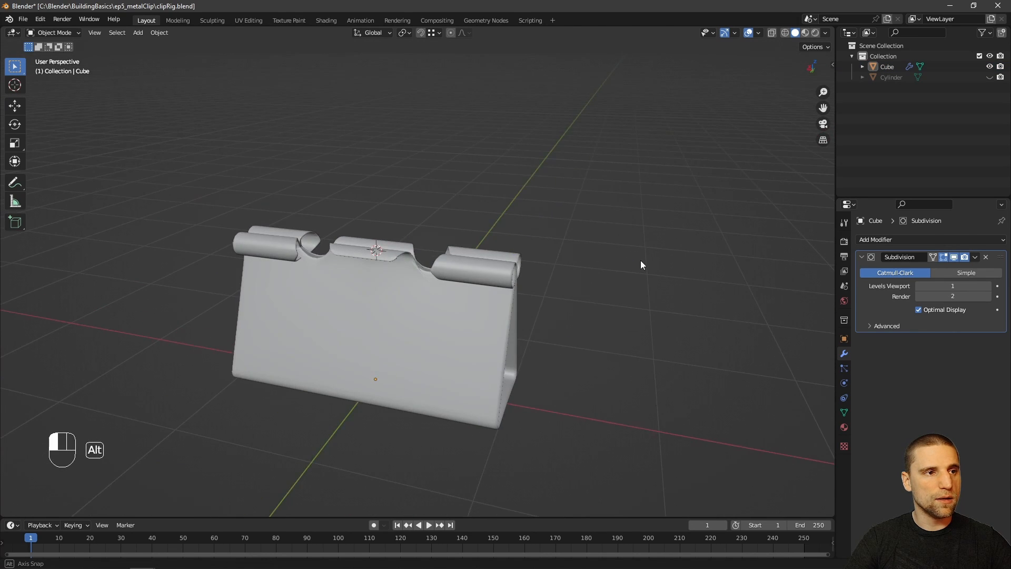
alt+drag(533, 289, 529, 343)
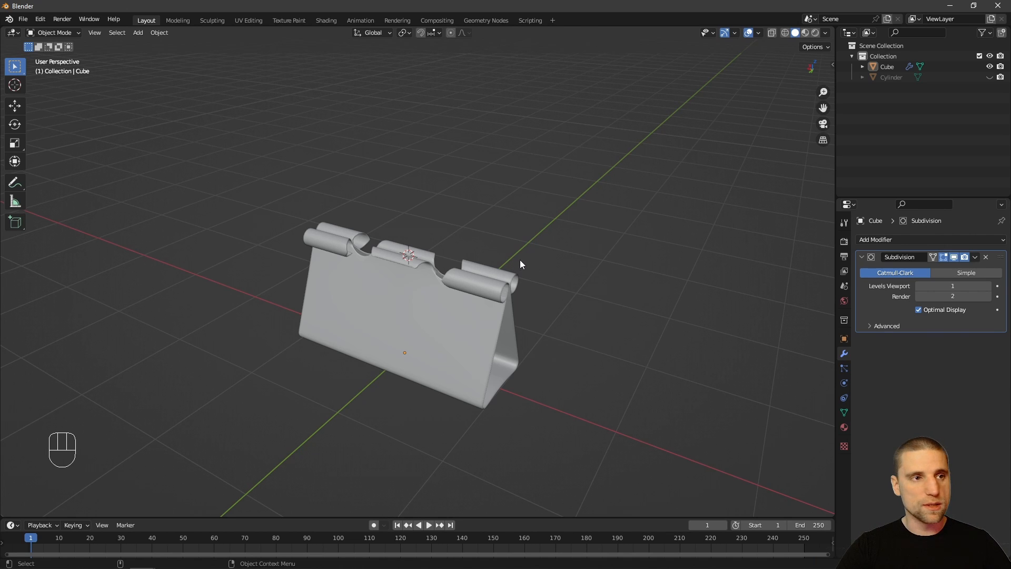
- Give the clip a new material with a near-black base color of value 0.006 and display it in Material Preview
click(491, 288)
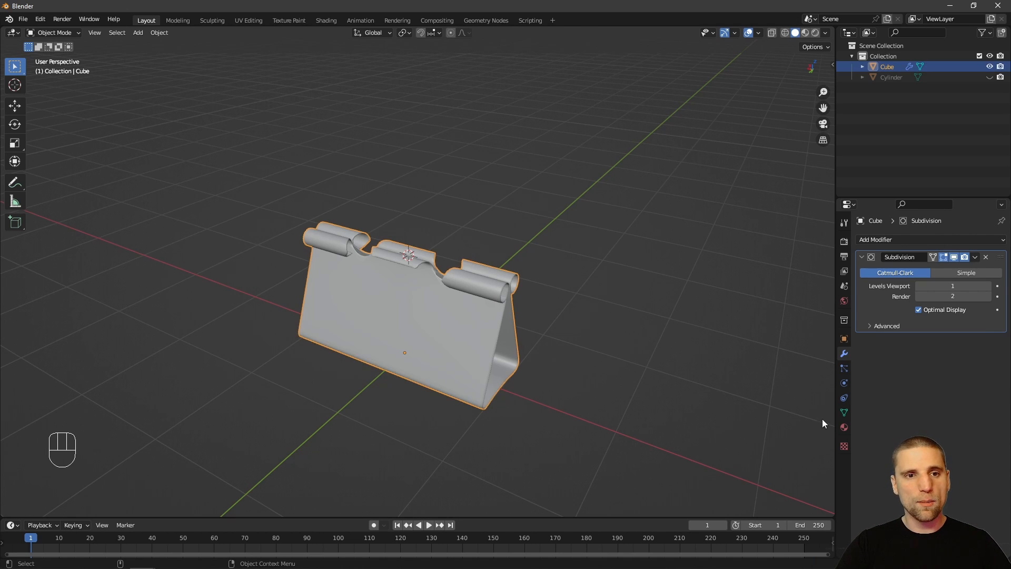
click(844, 427)
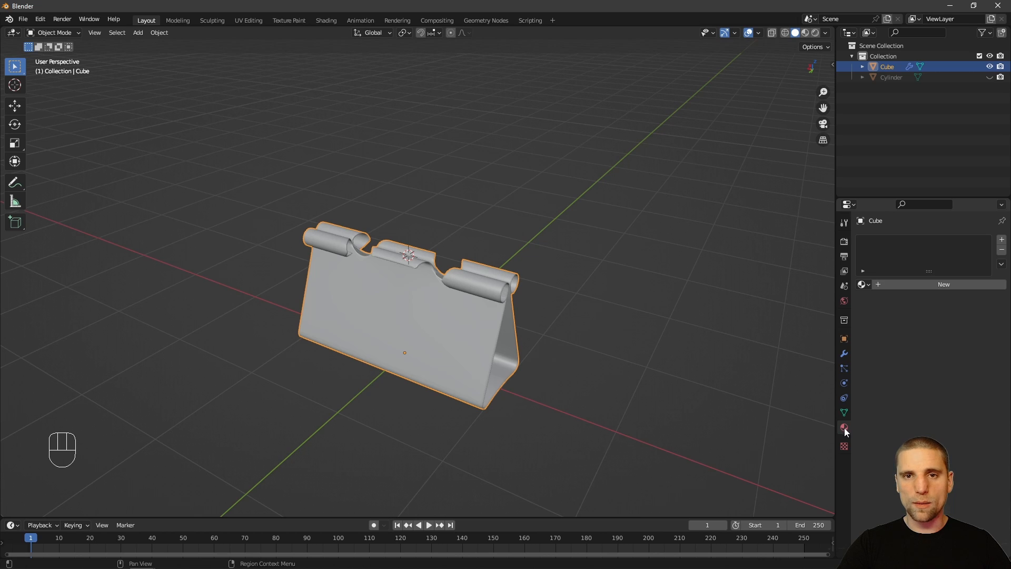
click(922, 288)
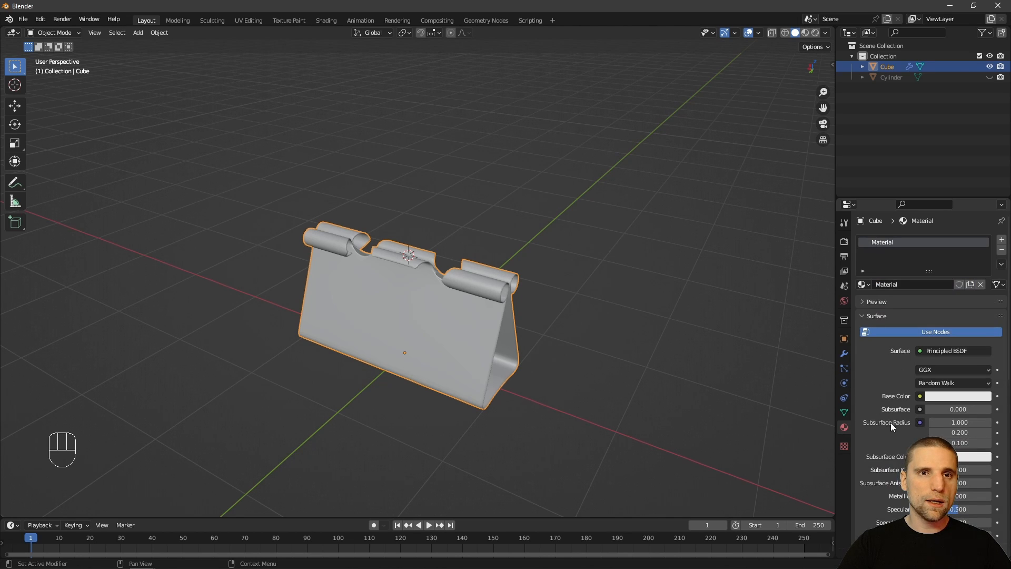
click(949, 399)
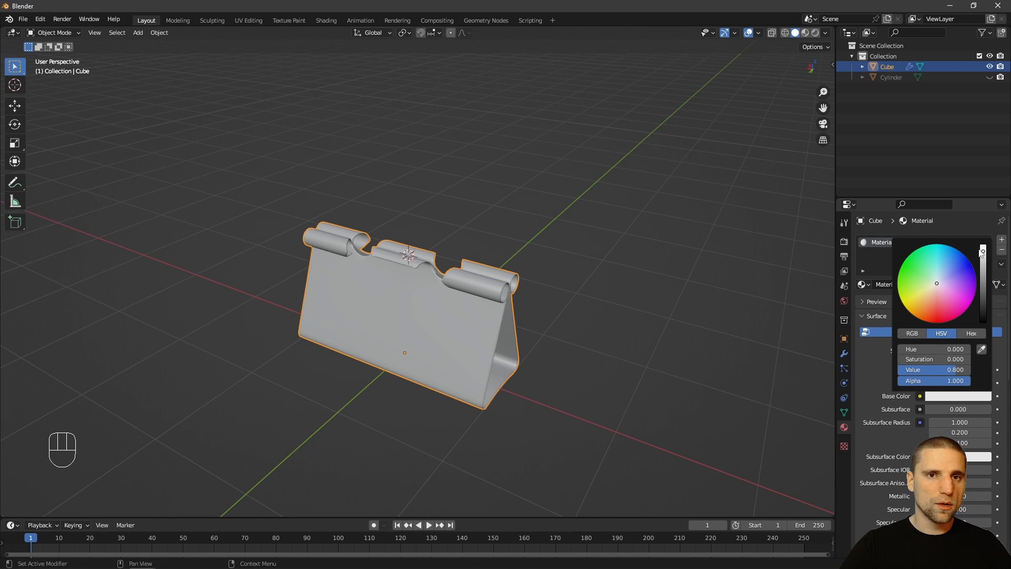
drag(982, 253, 982, 315)
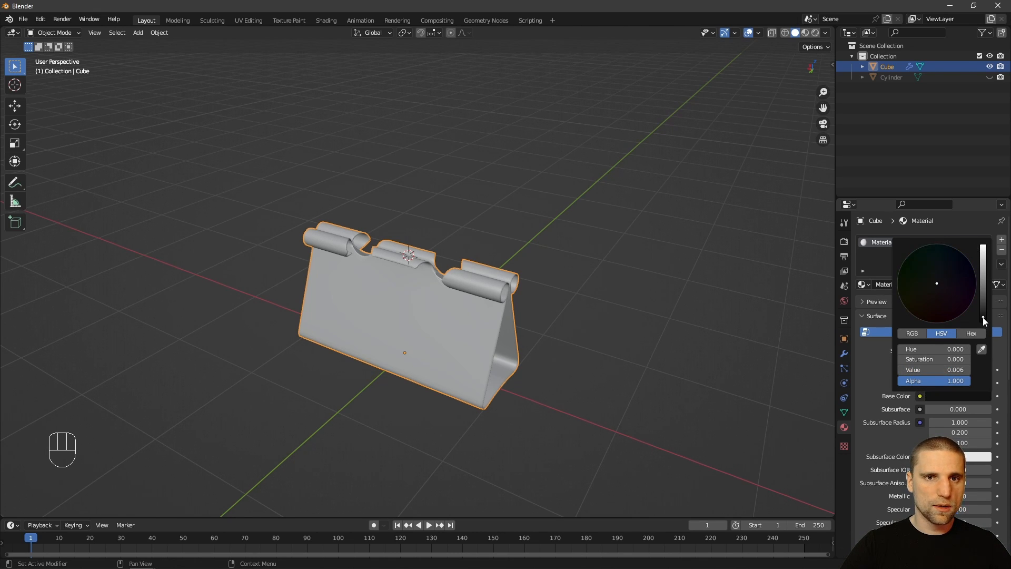
click(806, 33)
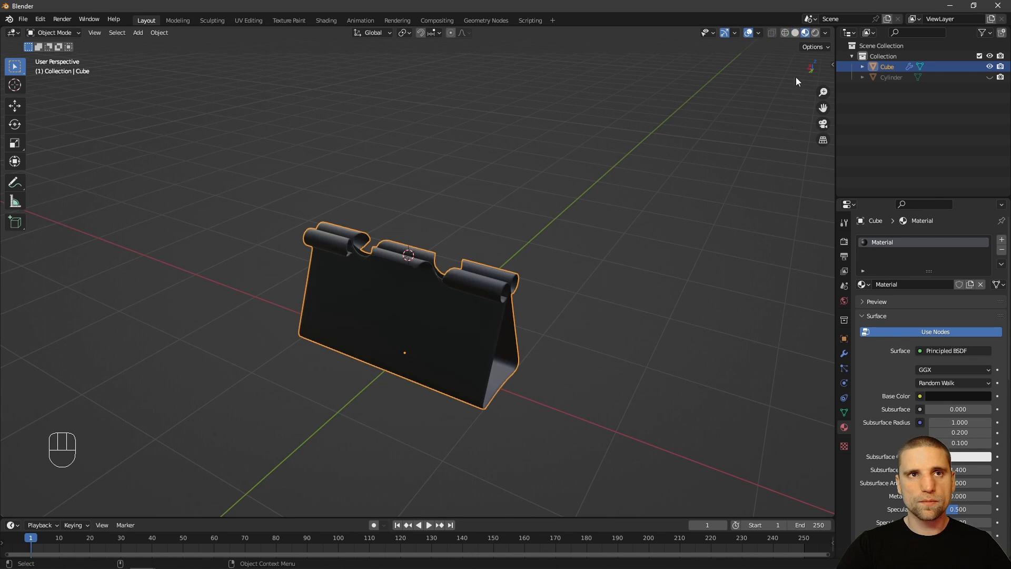
middle_drag(615, 239, 334, 401)
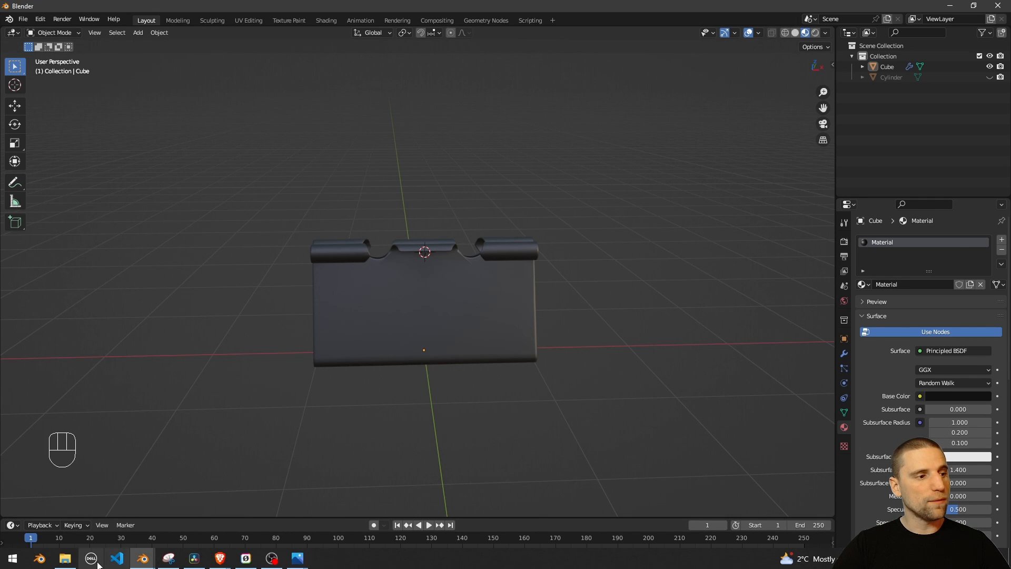
- Bring the binder clip size-chart photo from the Downloads folder in File Explorer into the Blender scene as a reference image
click(65, 559)
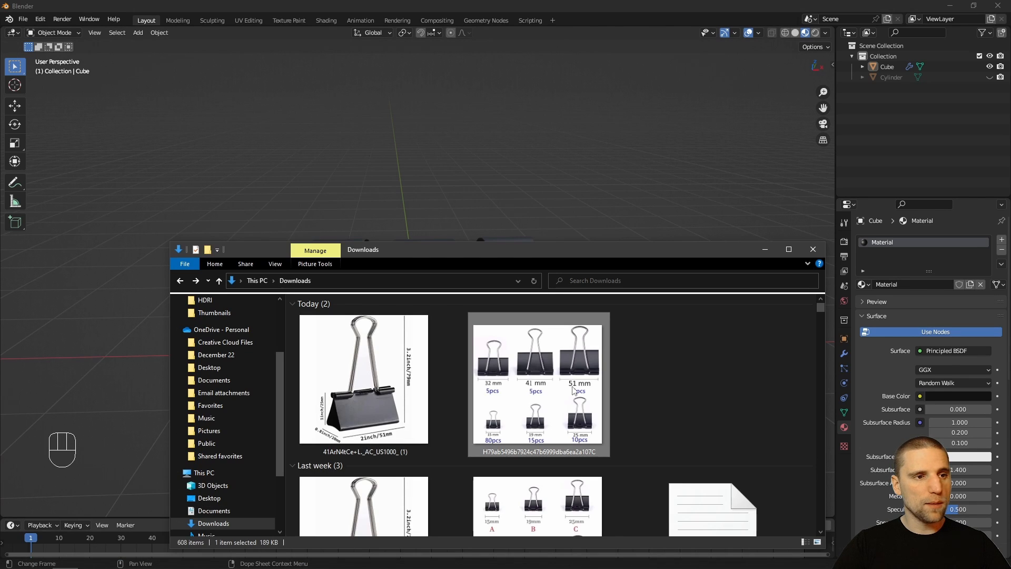
drag(574, 391, 630, 181)
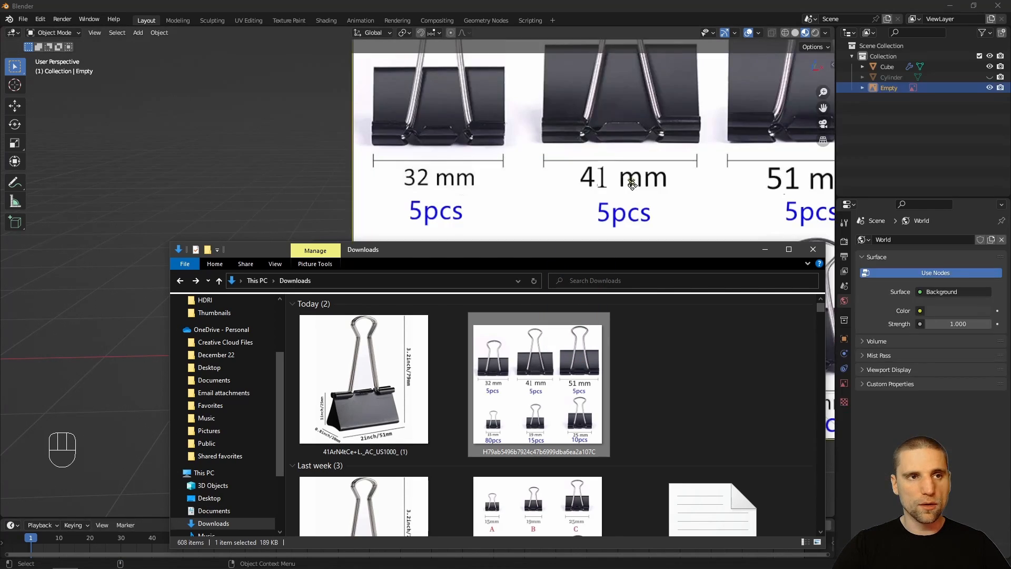
click(318, 171)
scroll(301, 200, down, 4)
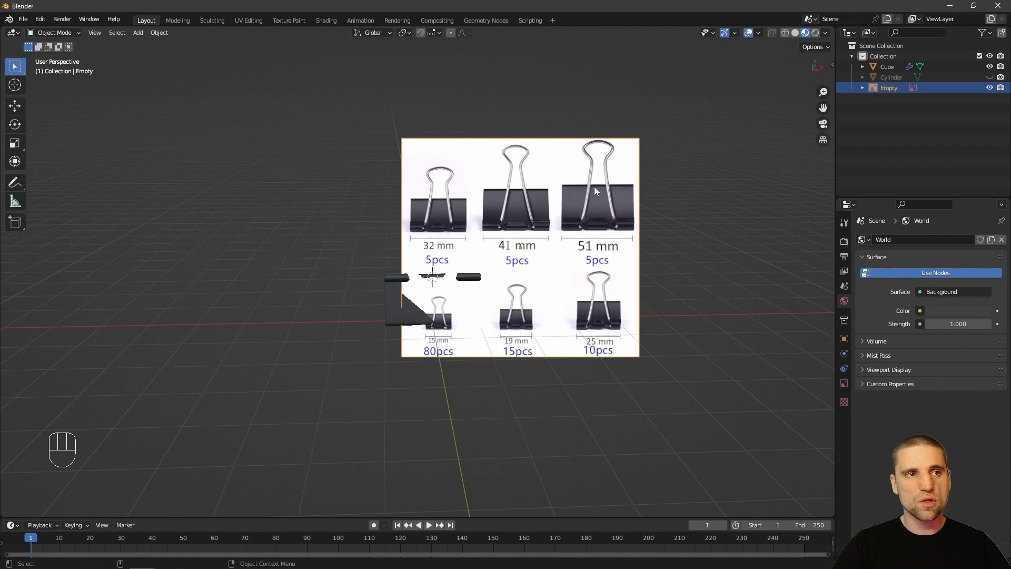
scroll(530, 258, up, 1)
- Clear the reference image's rotation and location so it lies flat at the world origin
key(alt+r)
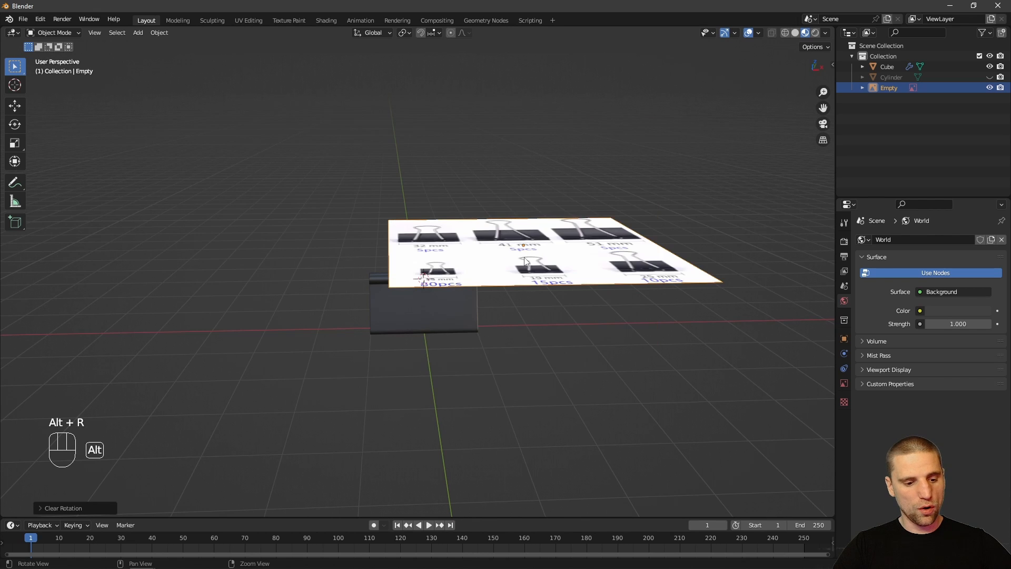
key(alt+g)
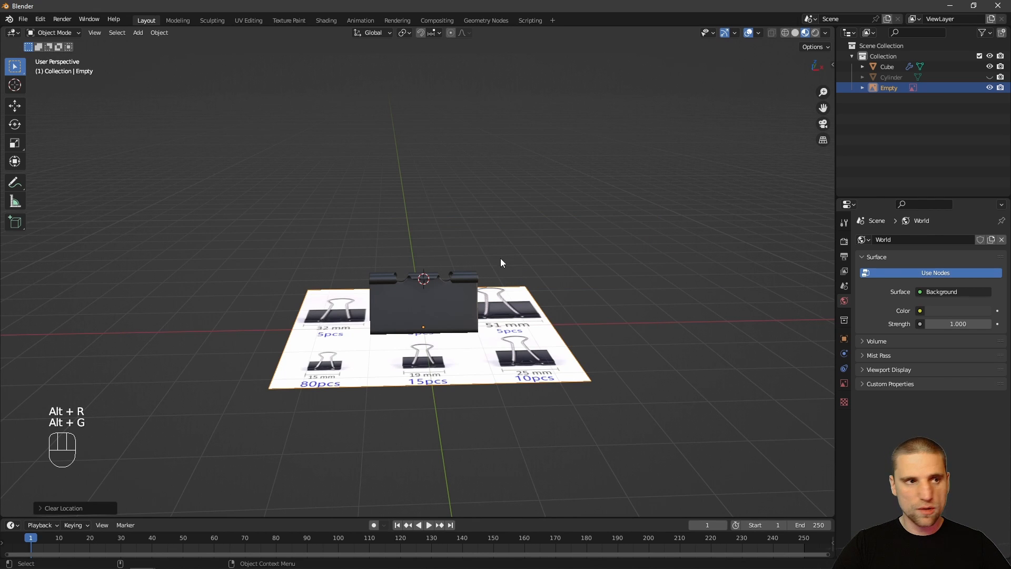
alt+drag(500, 258, 489, 272)
alt+right_drag(488, 271, 495, 300)
alt+drag(495, 300, 479, 319)
alt+right_drag(479, 318, 468, 323)
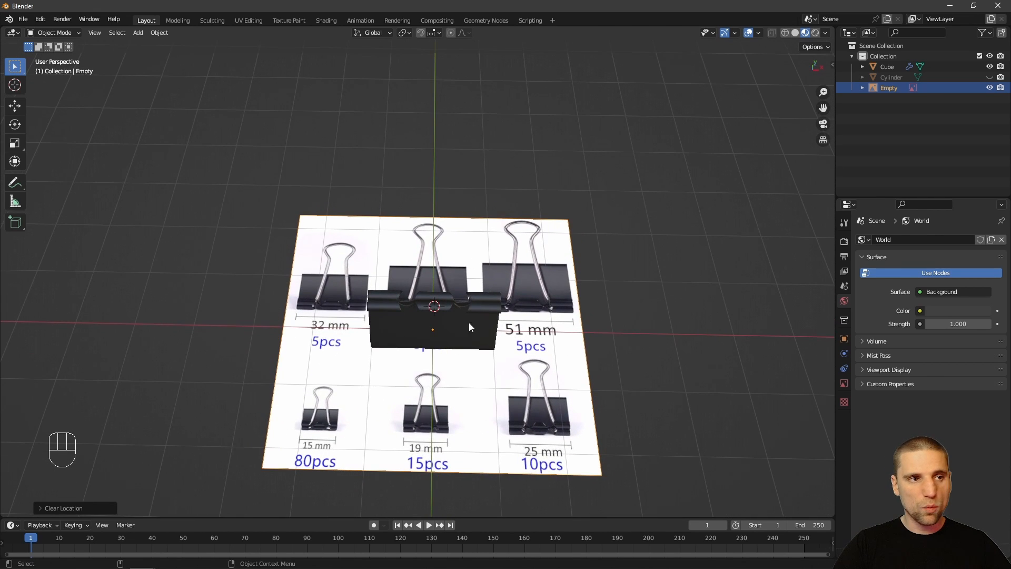
- In top view, move and scale the reference image until its 51 mm clip matches the modelled clip's position and width
key(KP_7)
alt+middle_drag(477, 287, 482, 283)
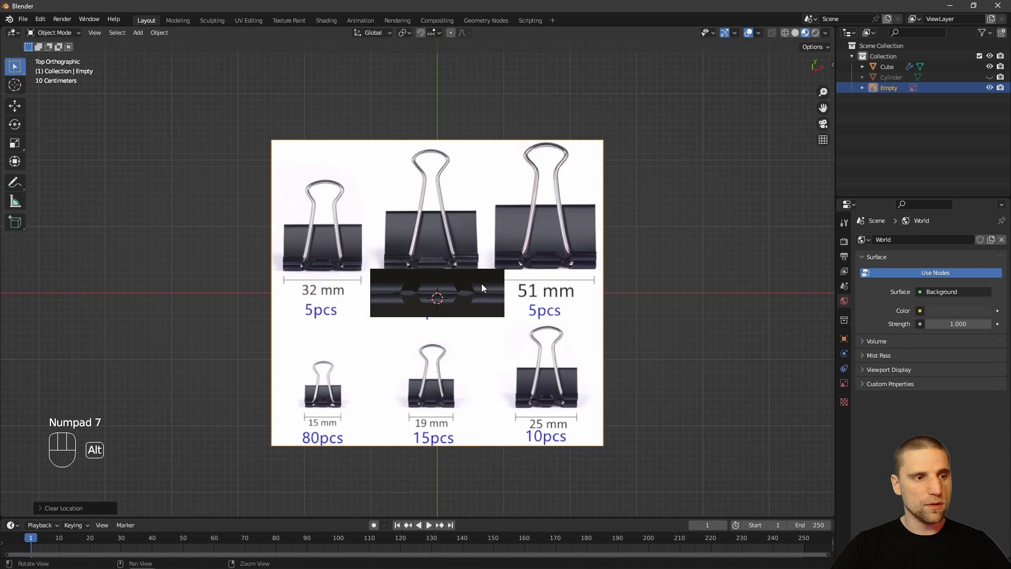
alt+right_drag(481, 283, 547, 307)
key(g)
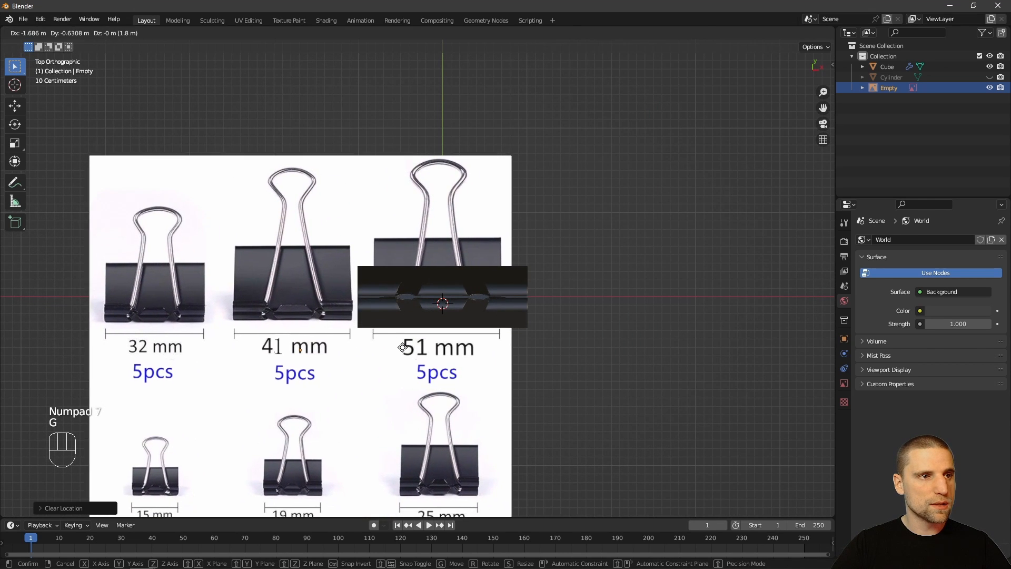
click(403, 345)
key(s)
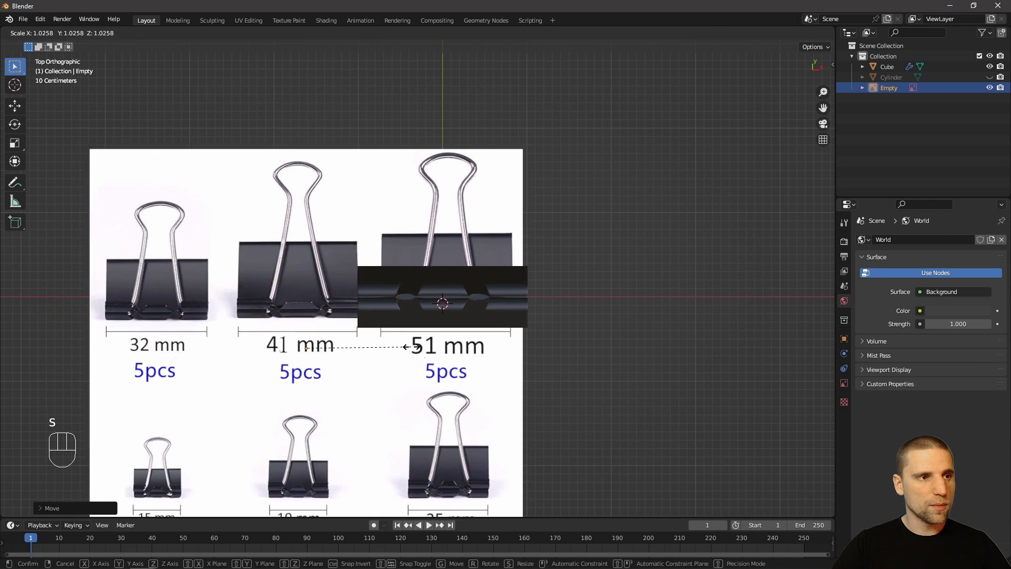
click(454, 347)
key(g)
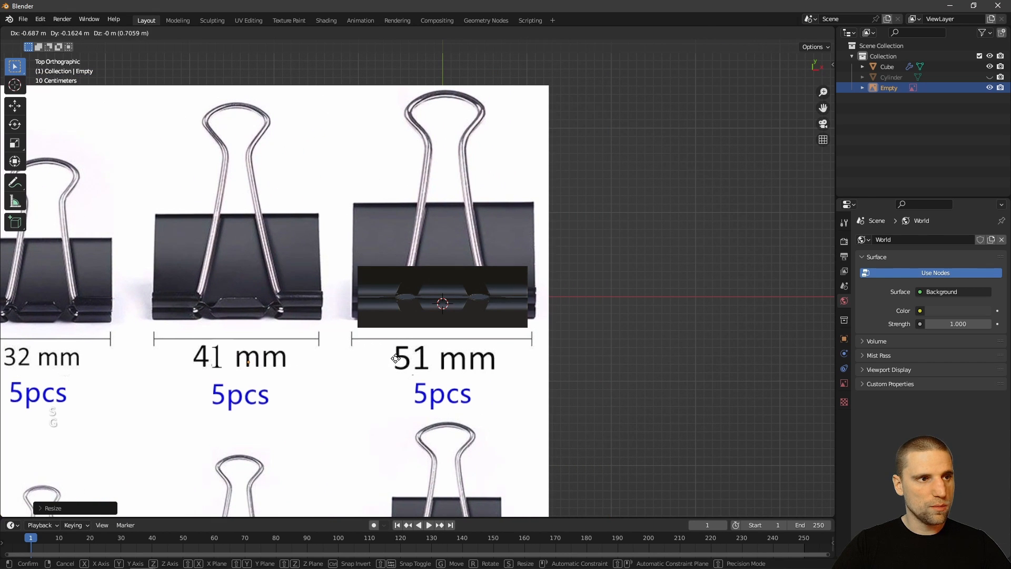
click(397, 361)
key(s)
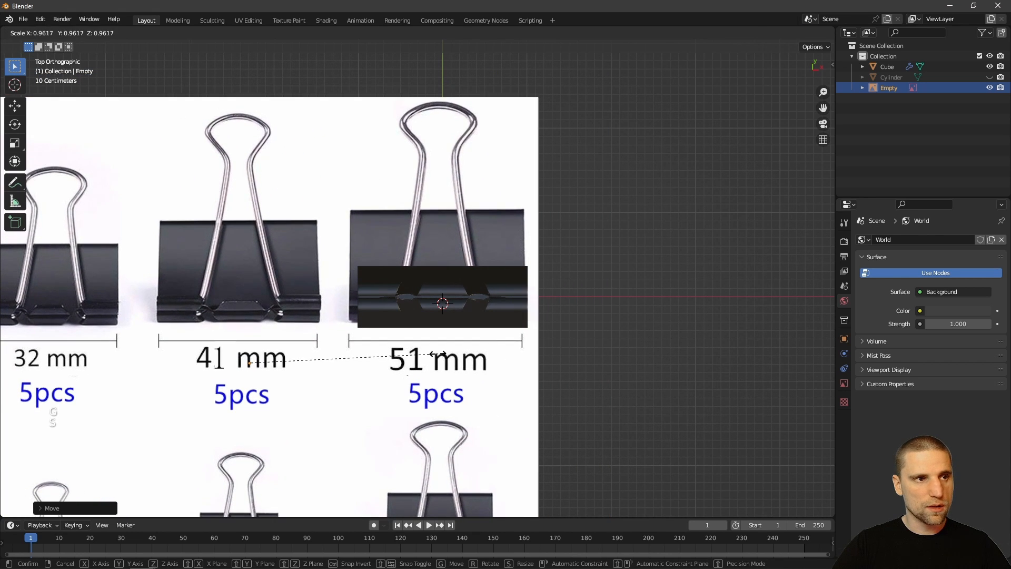
click(410, 304)
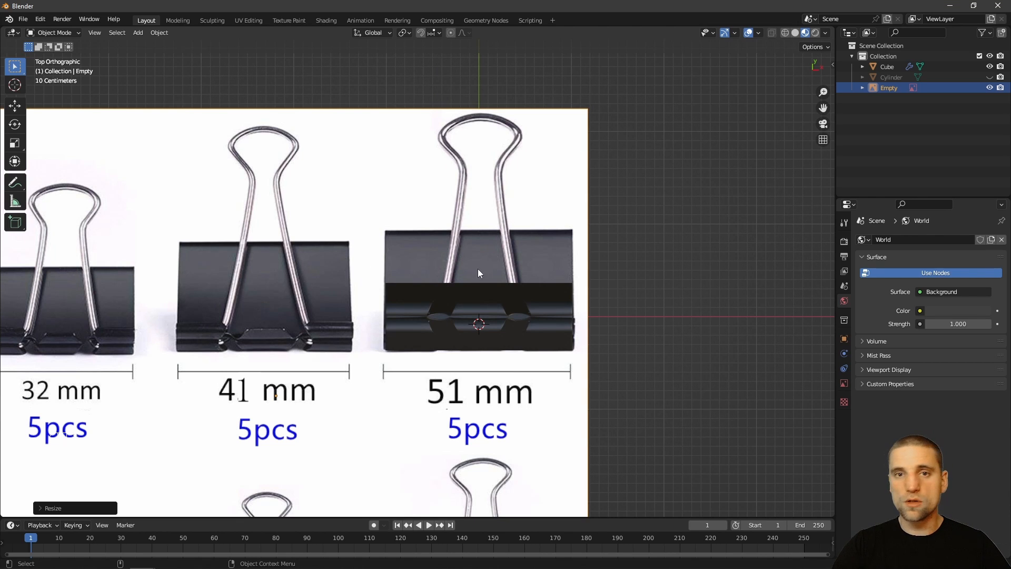
- Hide the modelled clip to uncover the 51 mm clip in the photo, and deselect the reference image
scroll(545, 294, down, 1)
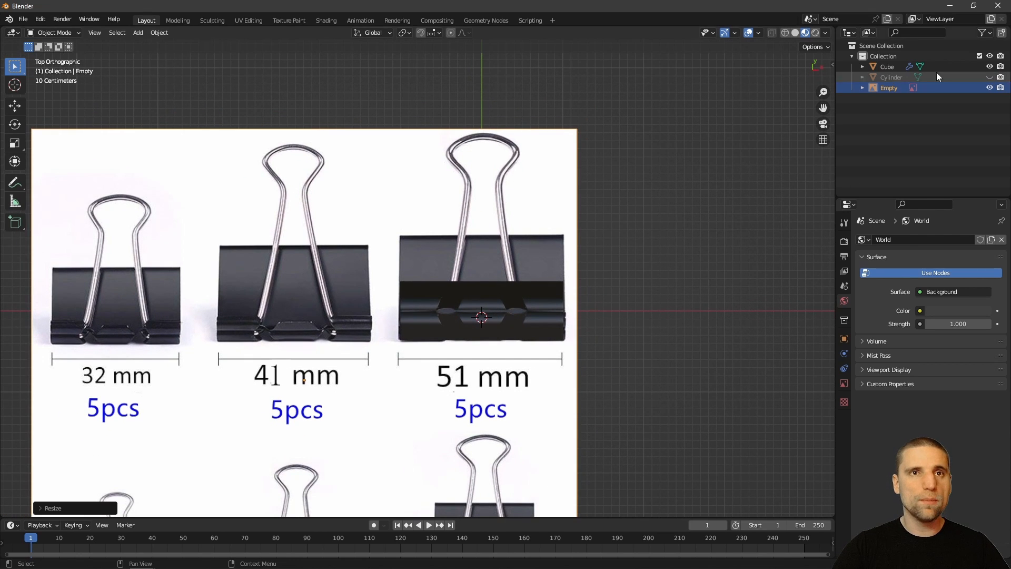
click(989, 67)
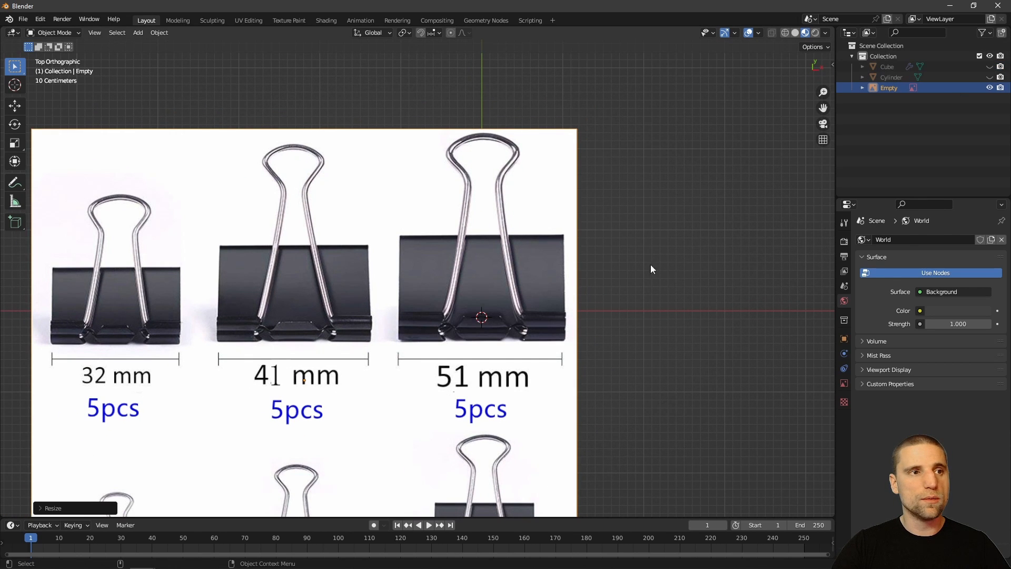
scroll(507, 263, up, 3)
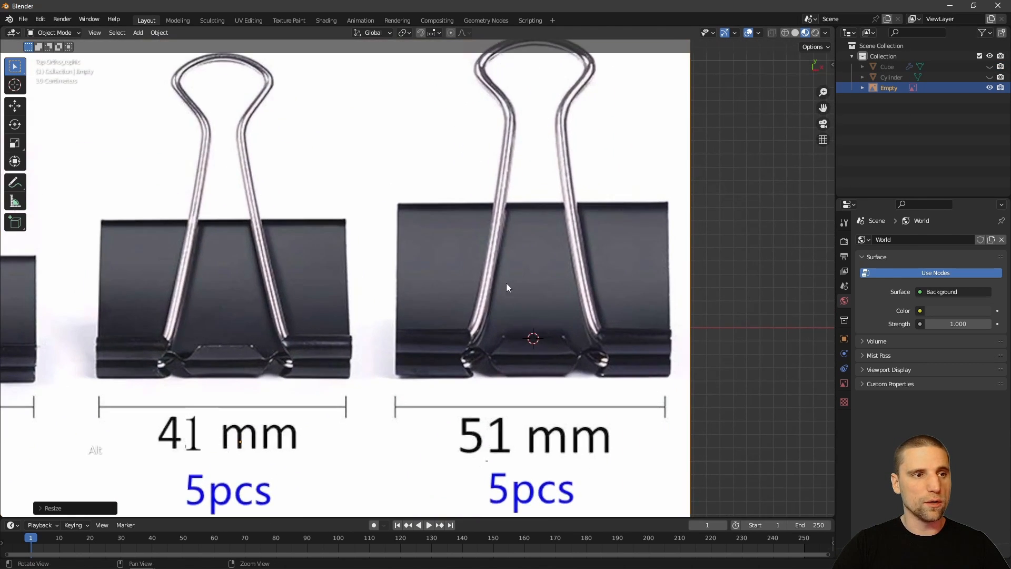
scroll(507, 283, down, 2)
click(639, 333)
- Add a plane mesh and, in Edit Mode, delete all its vertices except the upper-left one
key(shift+a)
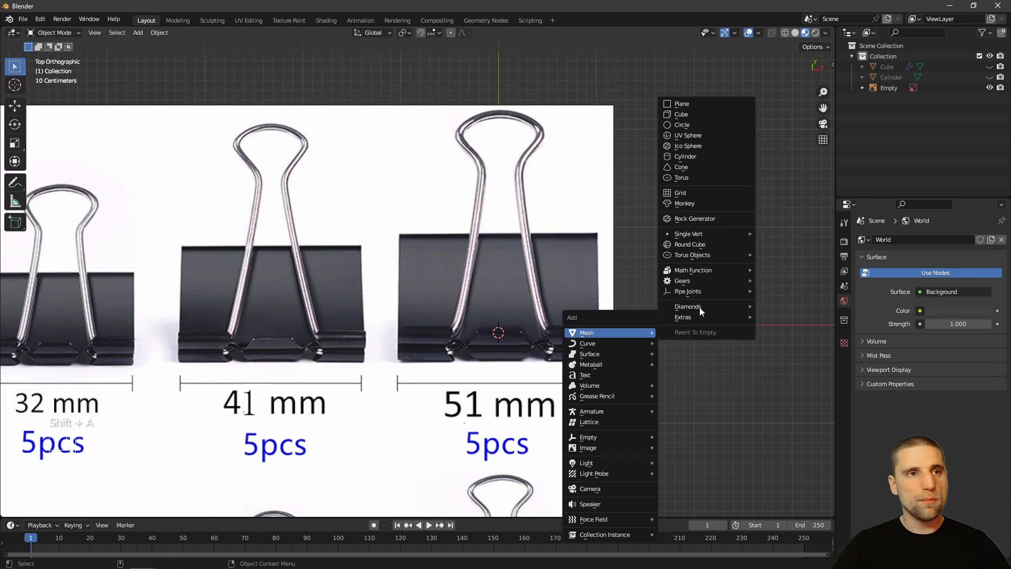
click(695, 106)
key(Tab)
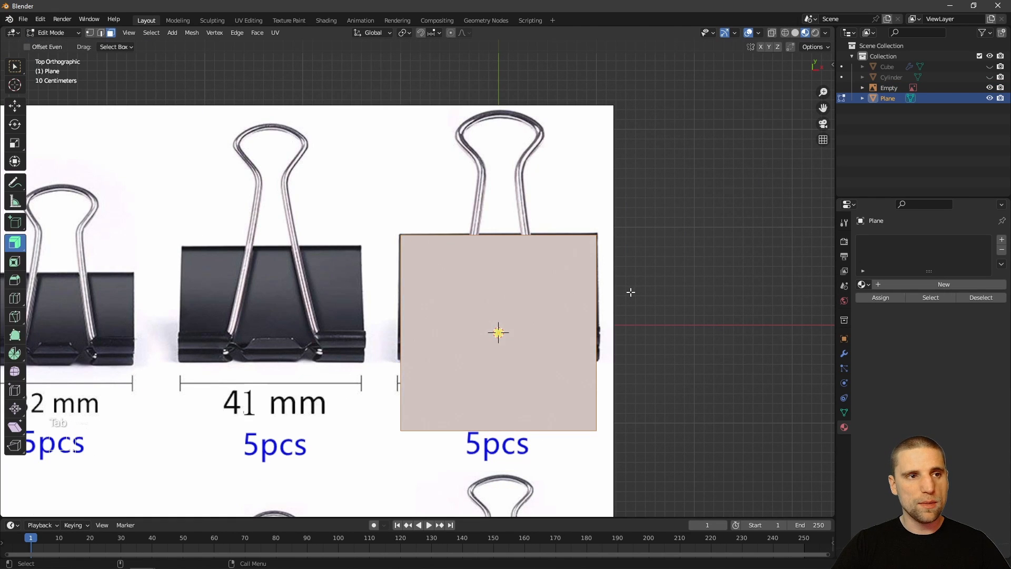
scroll(626, 293, down, 1)
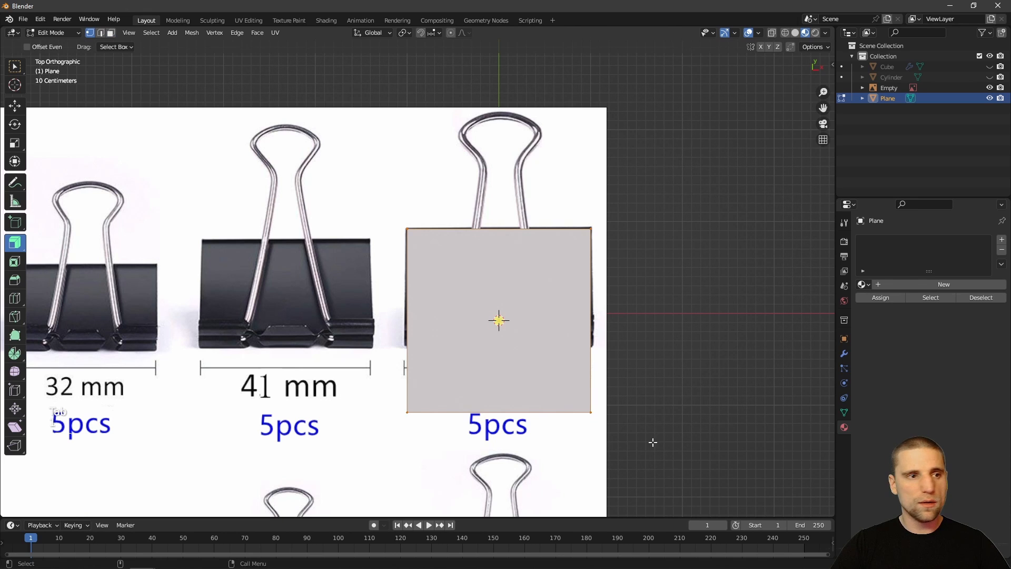
key(x)
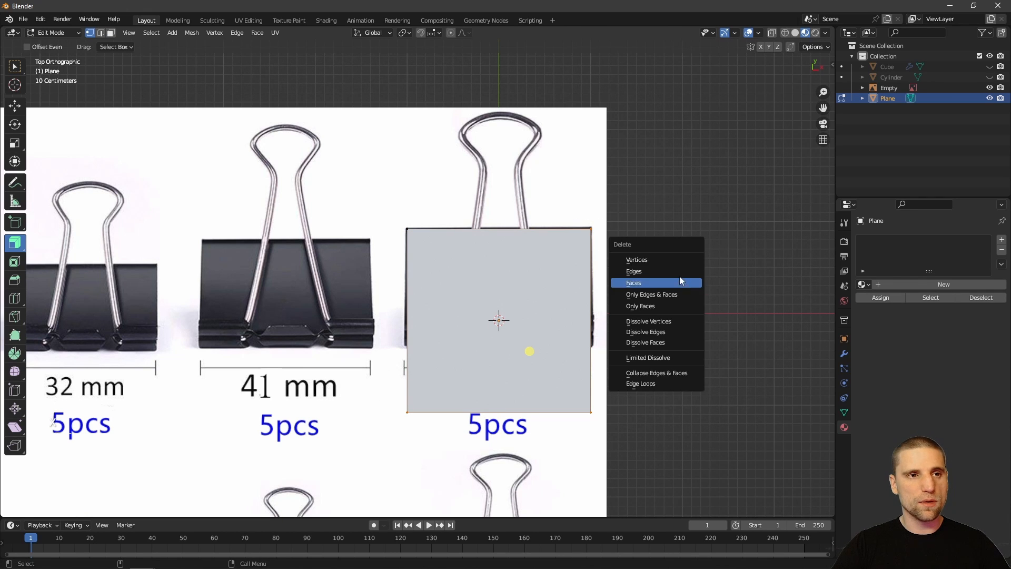
click(668, 260)
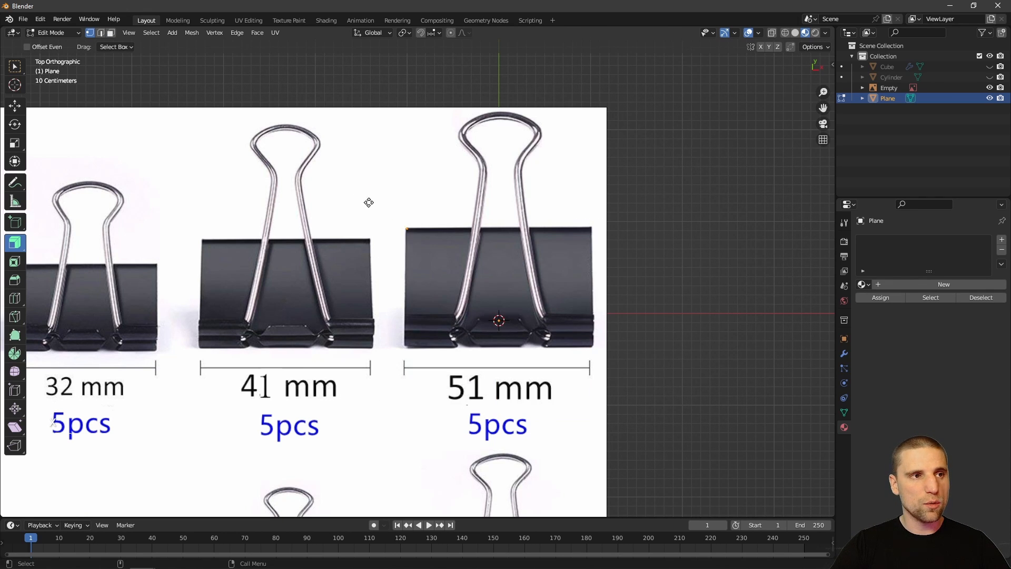
- Move the single vertex onto the lower end of the handle's left leg on the 51 mm clip
key(w)
key(g)
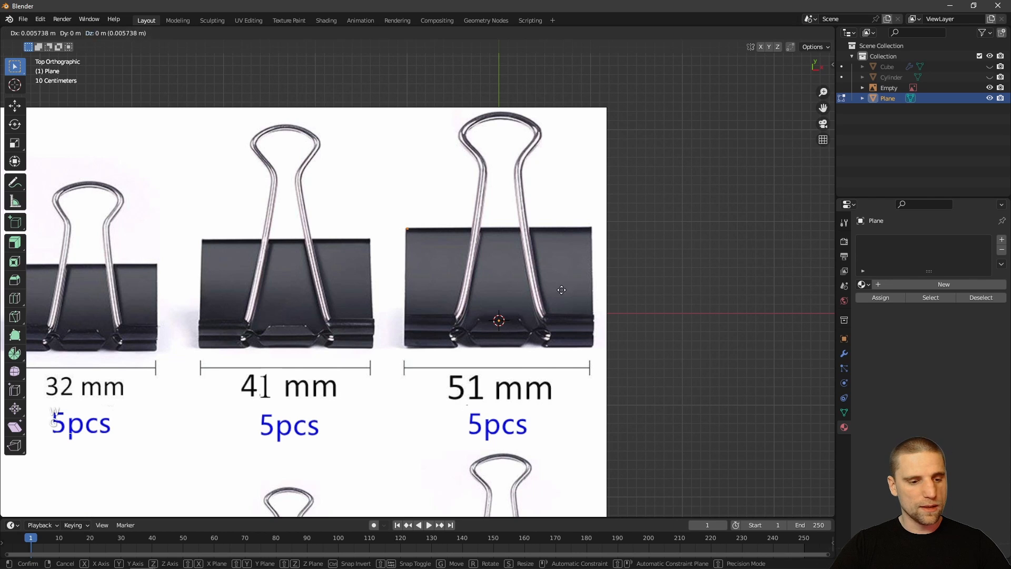
click(607, 379)
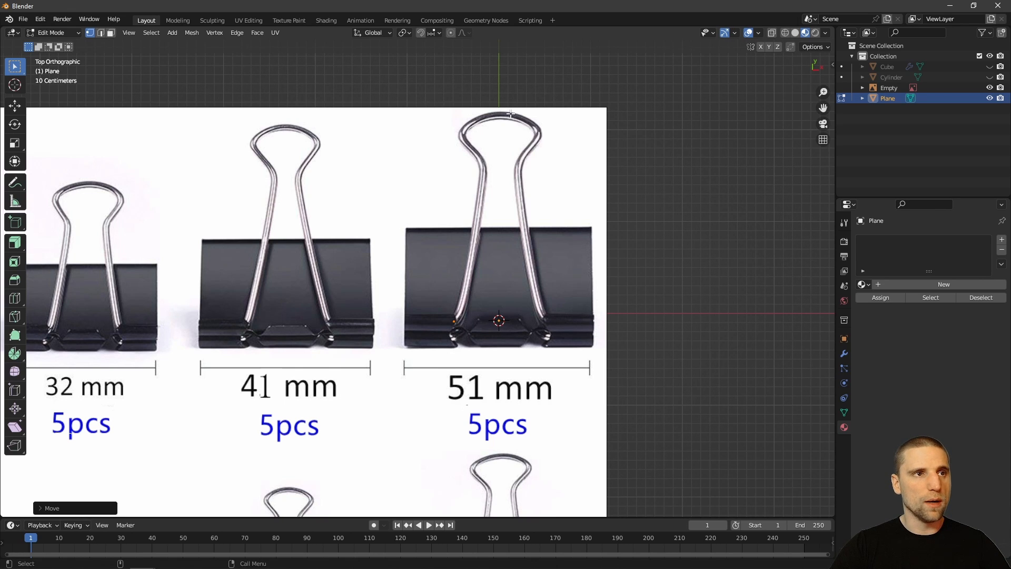
key(g)
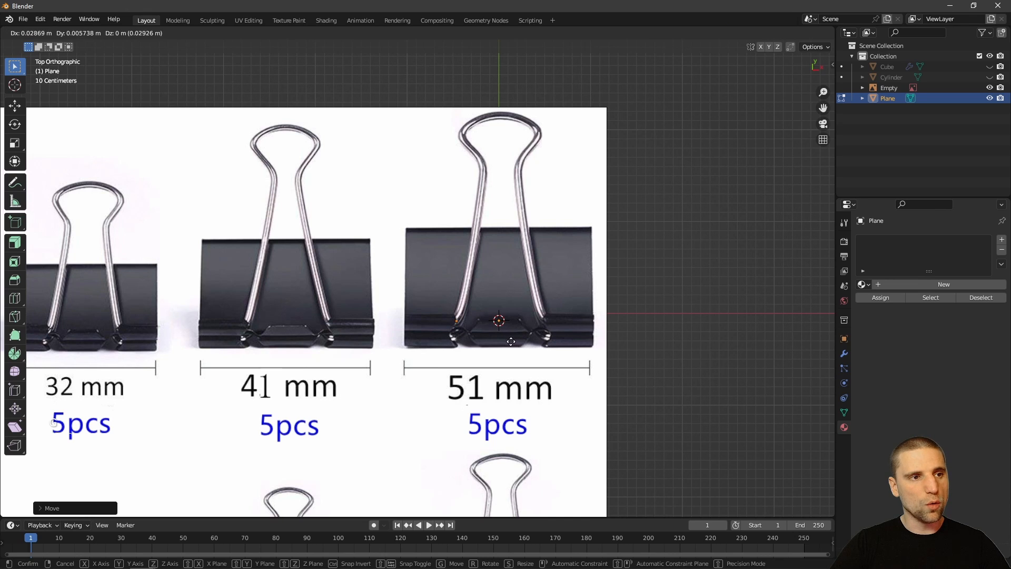
click(509, 342)
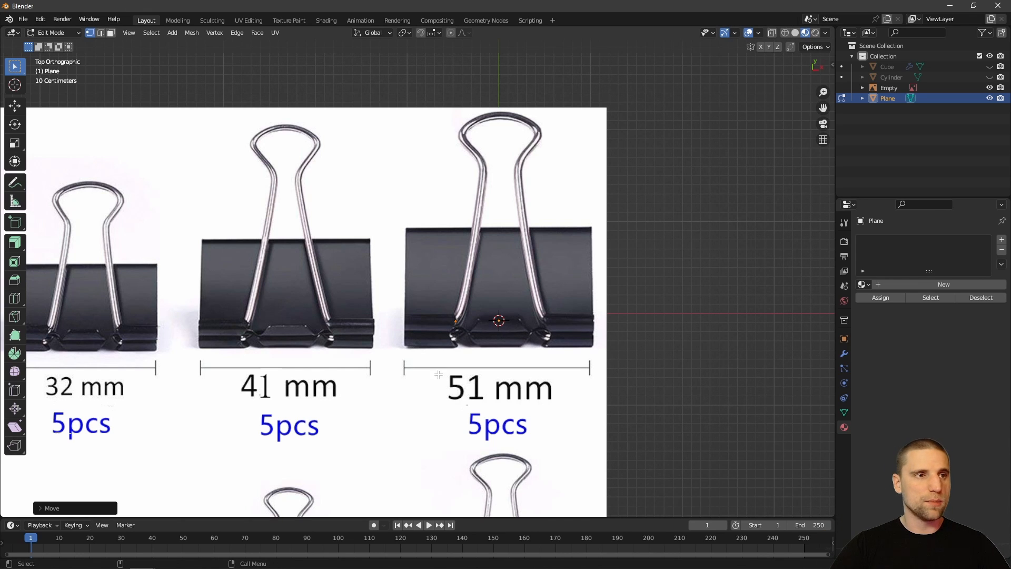
- Extrude the vertex up to the top centre of the wire loop
scroll(498, 111, up, 3)
key(e)
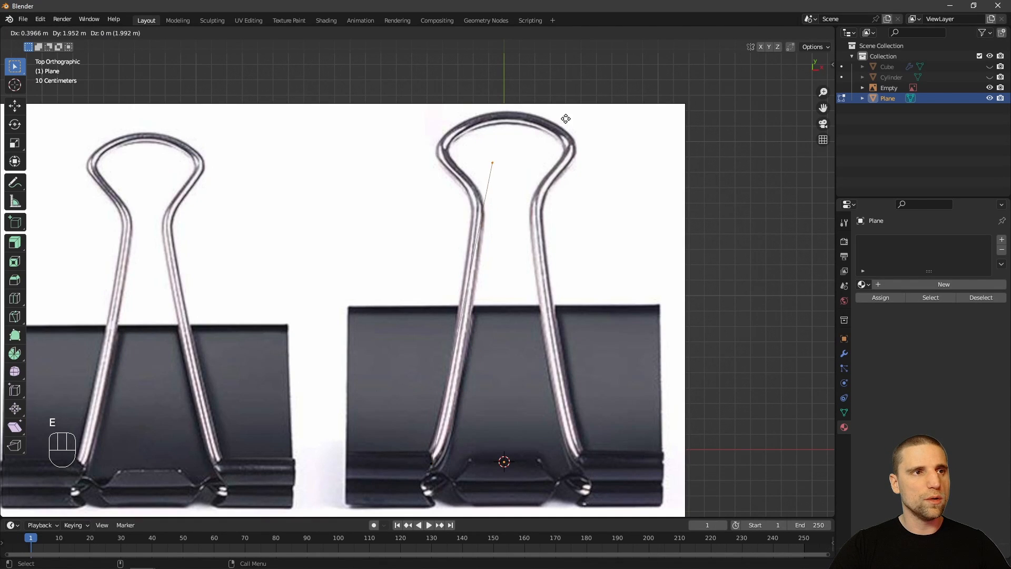
click(577, 83)
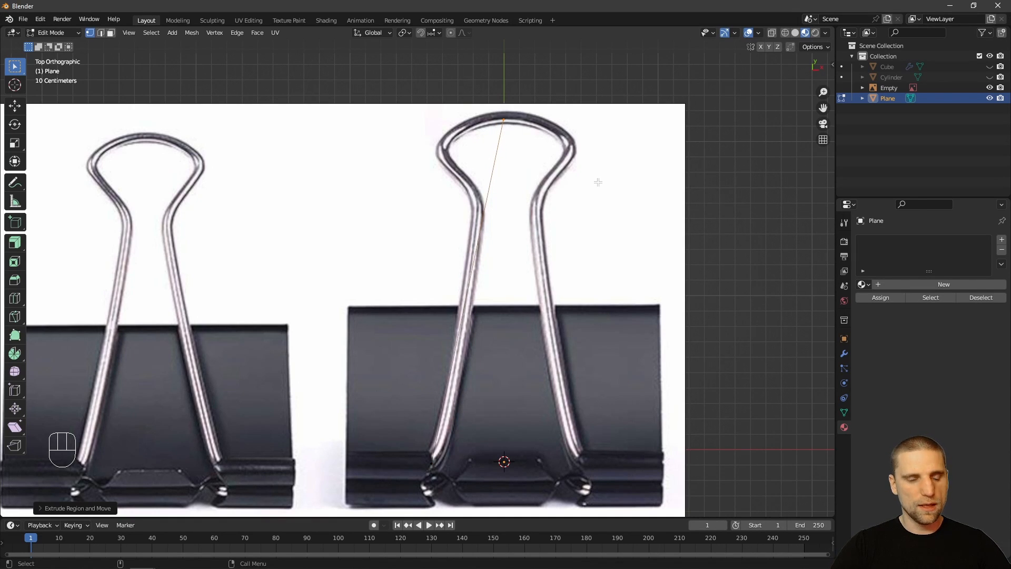
- Raise the top vertex to the middle of the wire's thickness and set its X coordinate to 0
key(n)
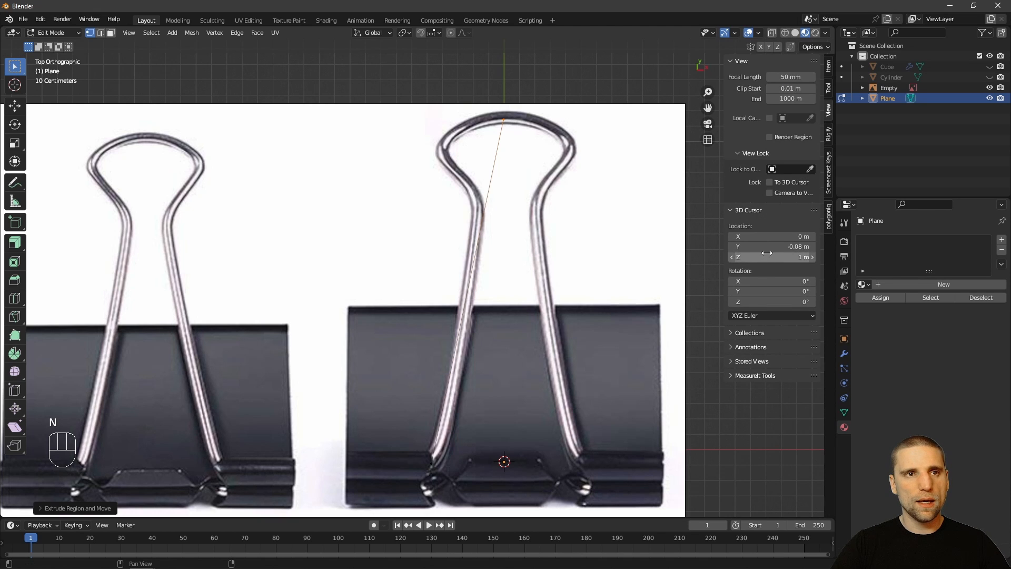
click(829, 66)
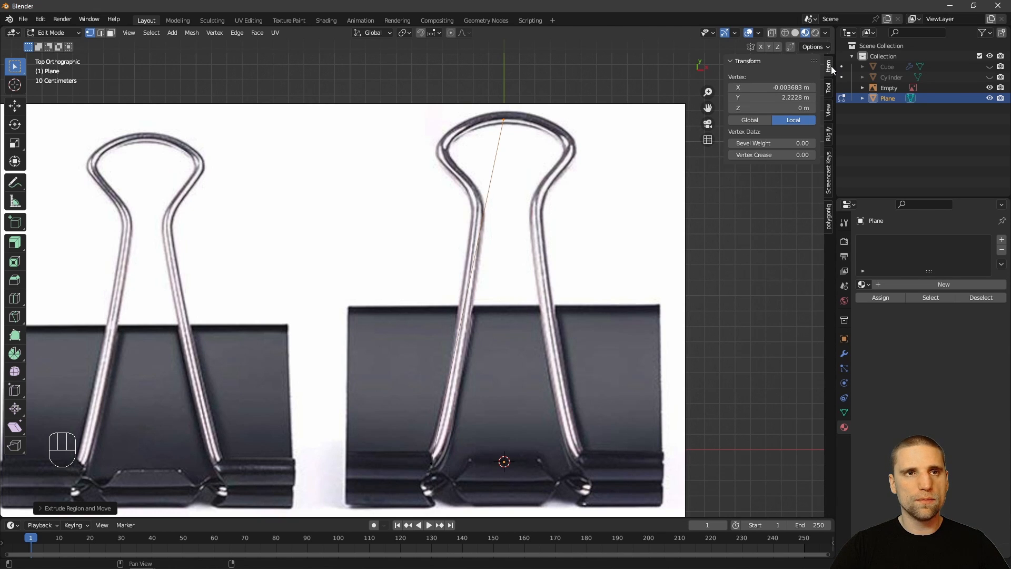
key(g)
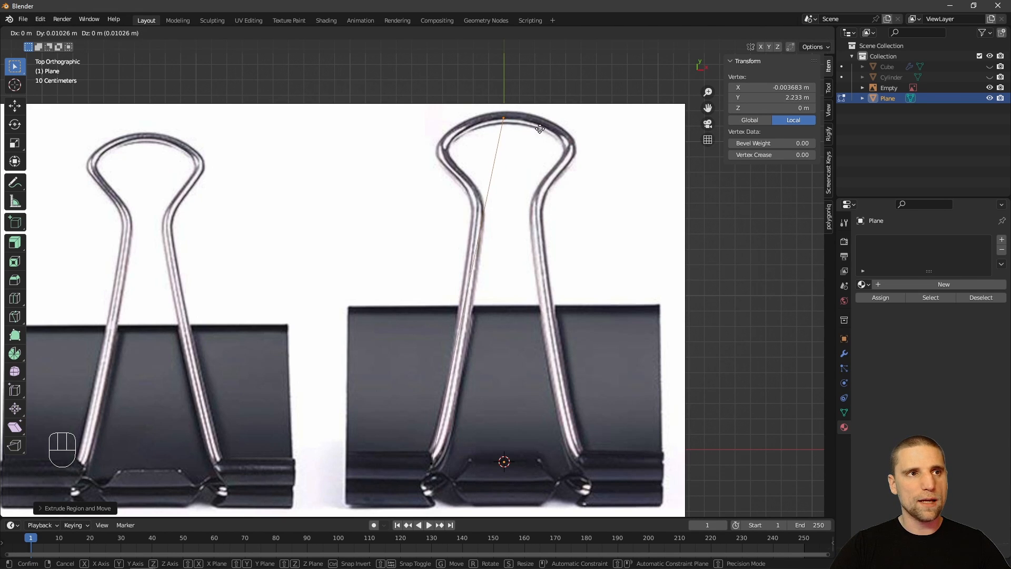
click(539, 129)
double_click(753, 87)
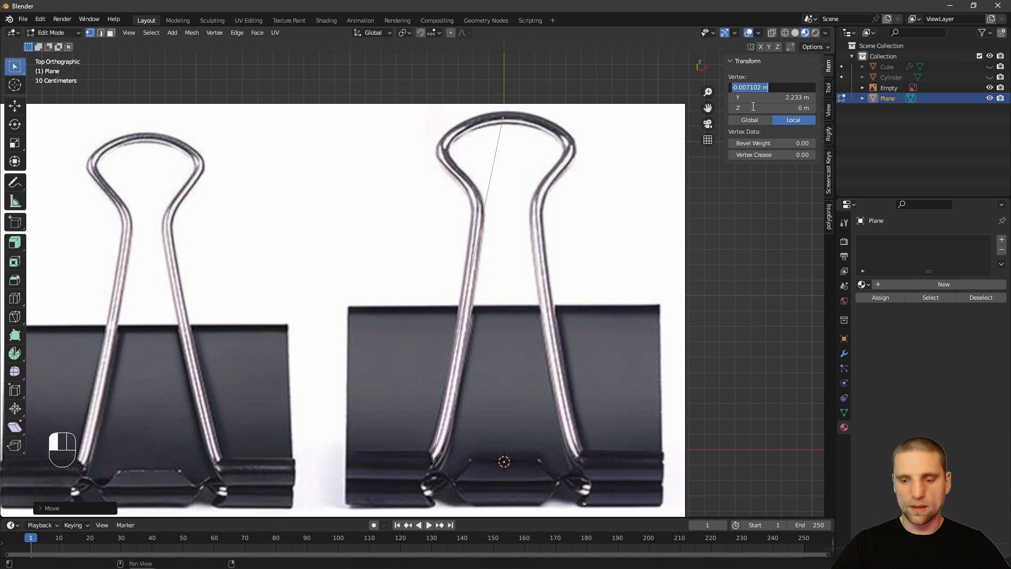
text(0)
key(Return)
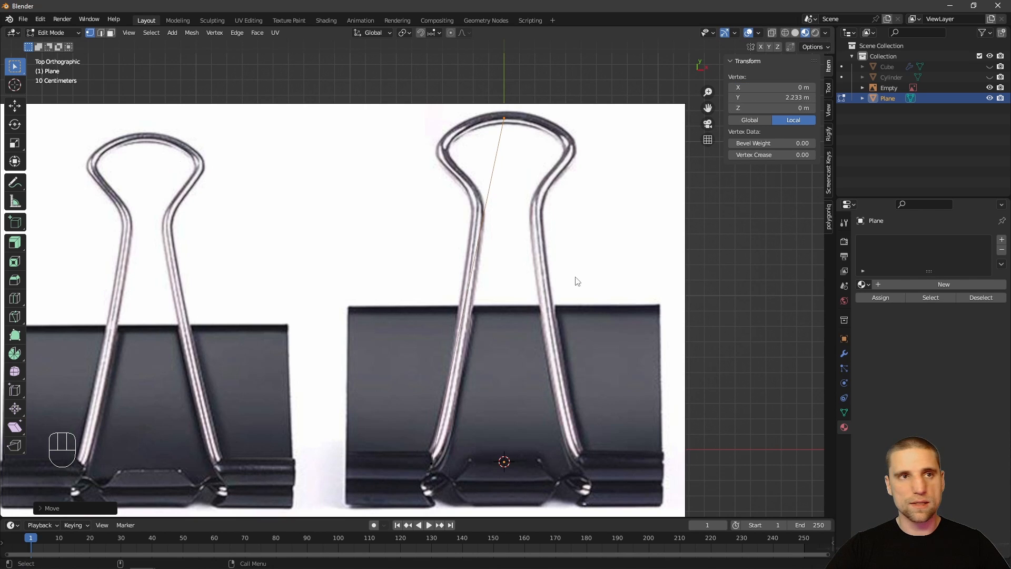
scroll(605, 233, up, 1)
key(n)
- Add a vertex on the traced edge with a loop cut and move it to the loop's leftmost bend
alt+middle_drag(584, 270, 606, 229)
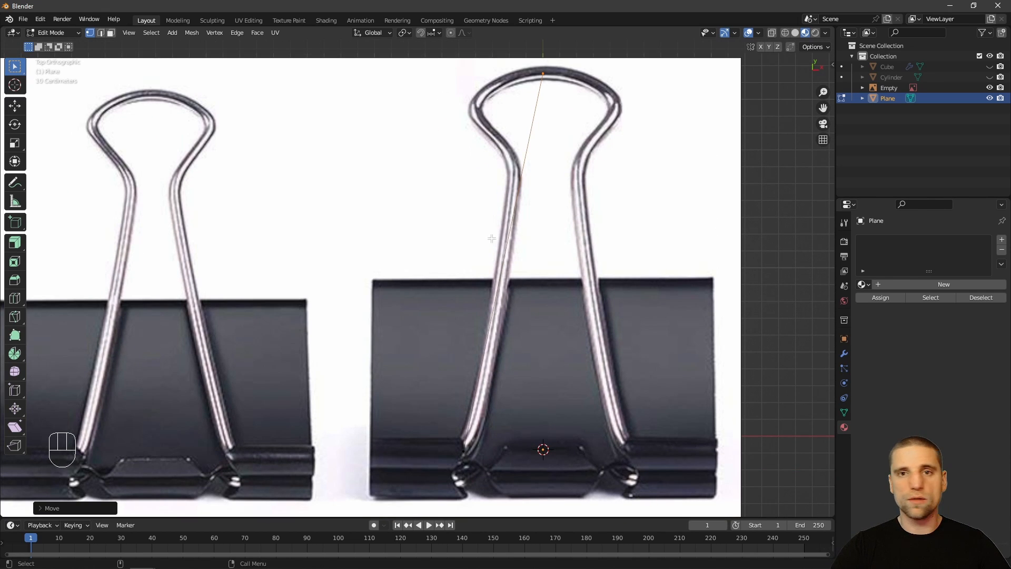
shift+middle_drag(522, 253, 519, 276)
key(ctrl+r)
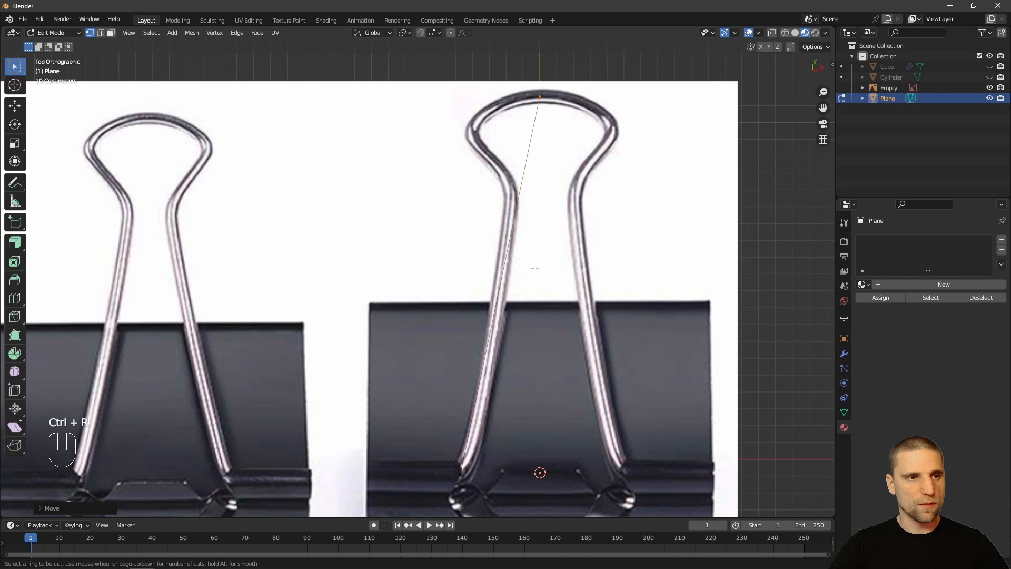
click(505, 287)
right_click(513, 287)
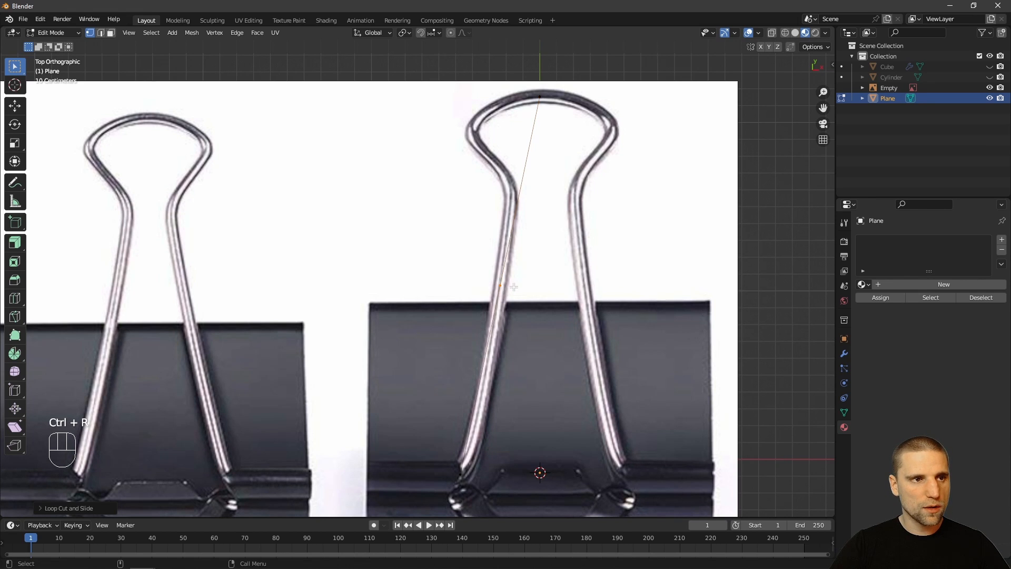
key(g)
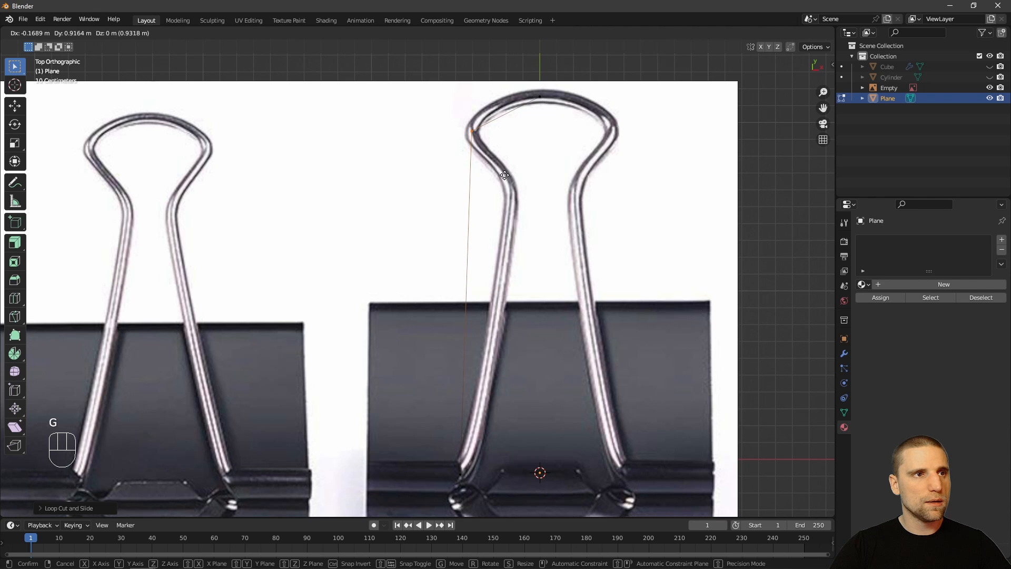
click(503, 174)
- Cut the long edge below the leftmost bend and move the new vertex to the handle's left neck
key(ctrl+r)
click(476, 324)
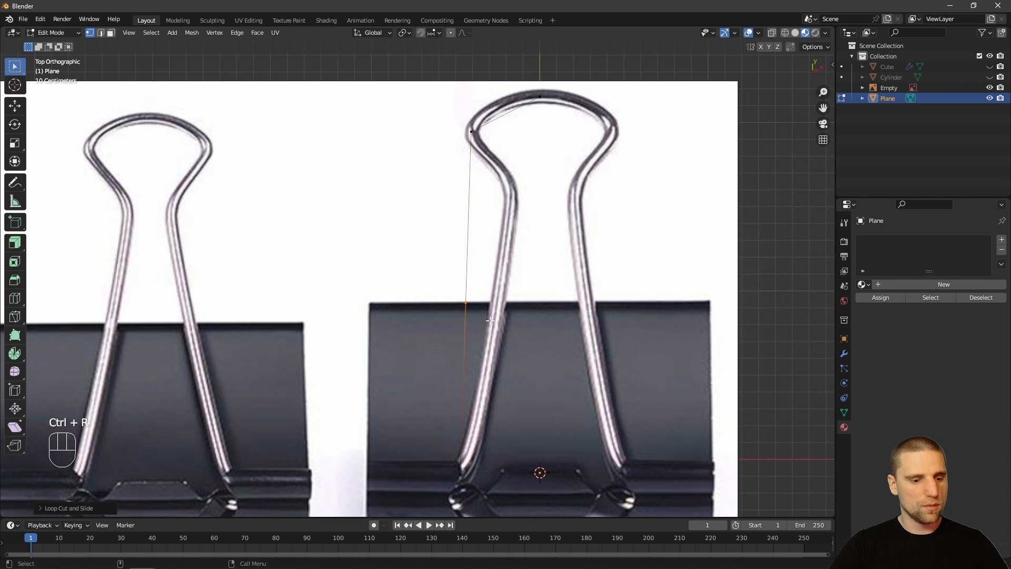
right_click(490, 321)
key(g)
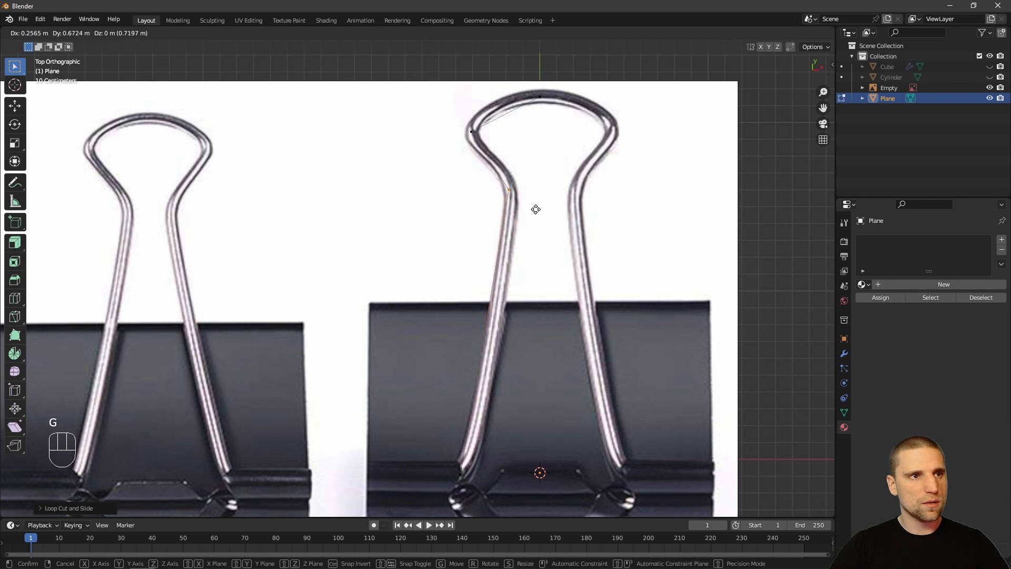
click(536, 206)
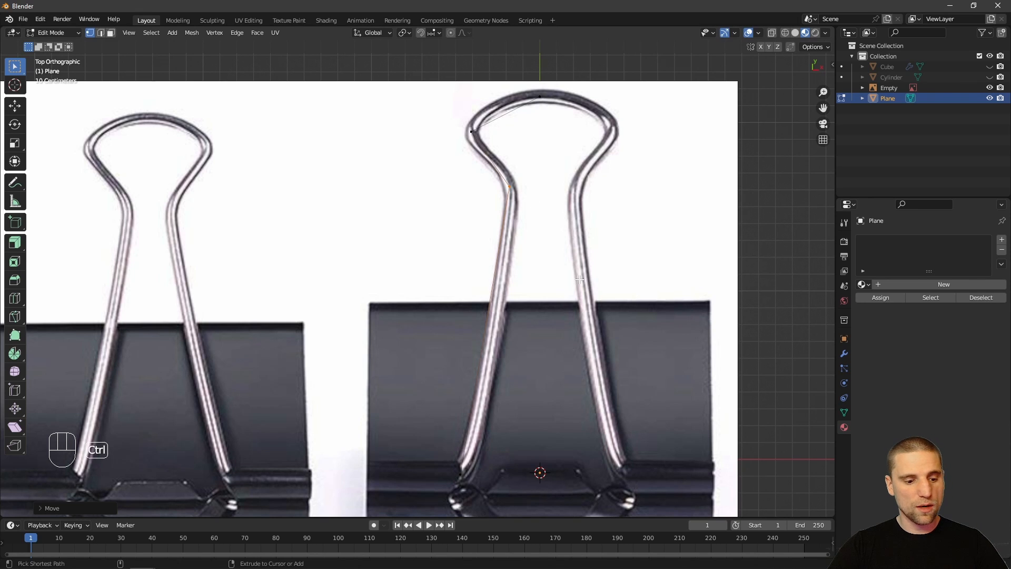
- Cut the edge below the neck and move the new vertex onto the left leg near the clip body's upper edge
key(ctrl+r)
click(510, 332)
right_click(510, 330)
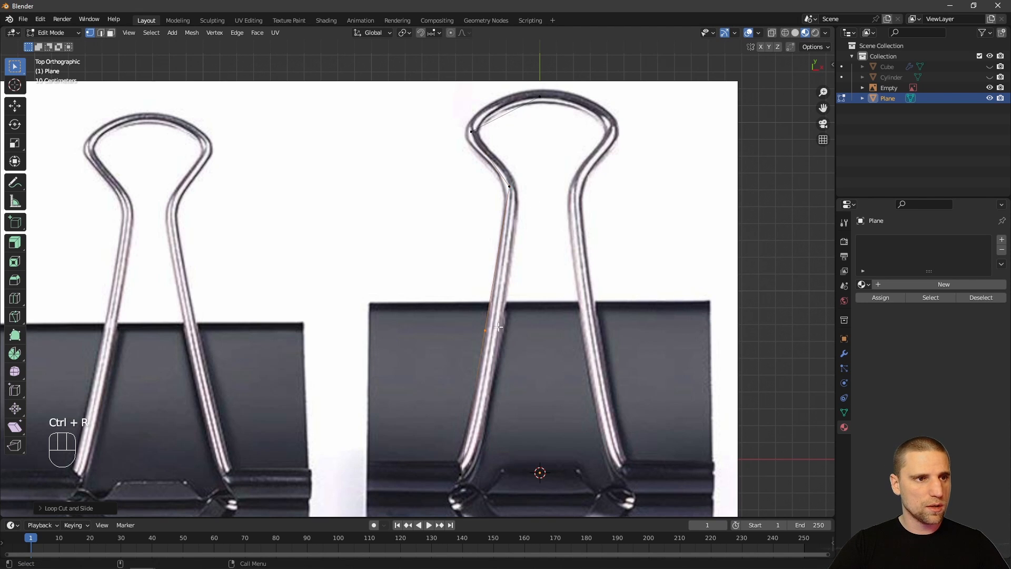
key(g)
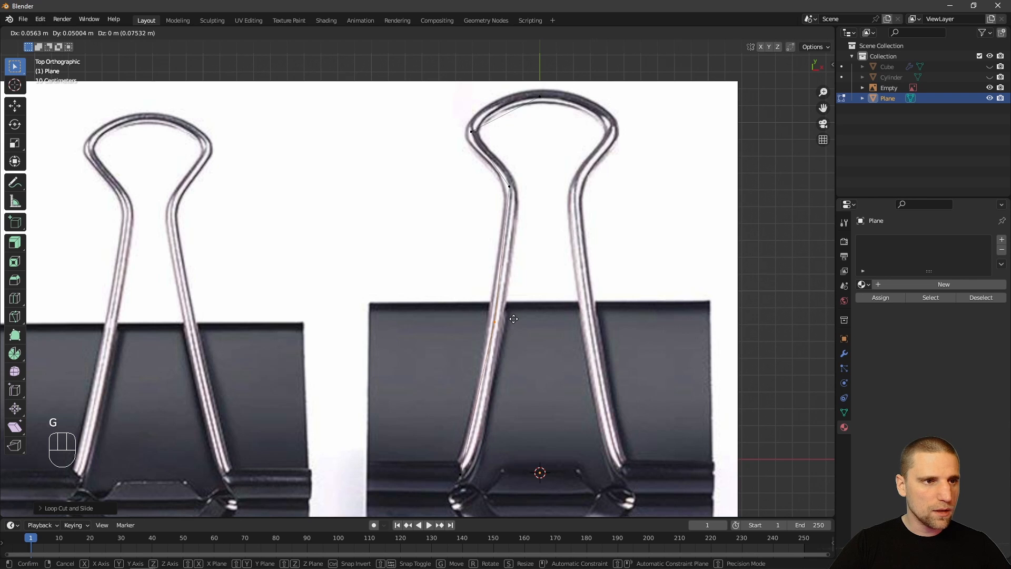
click(513, 318)
- Add vertices on the upper-left arc, just below the neck and between the leftmost bend and neck, aligning each with the wire
shift+drag(525, 181, 520, 223)
key(ctrl+r)
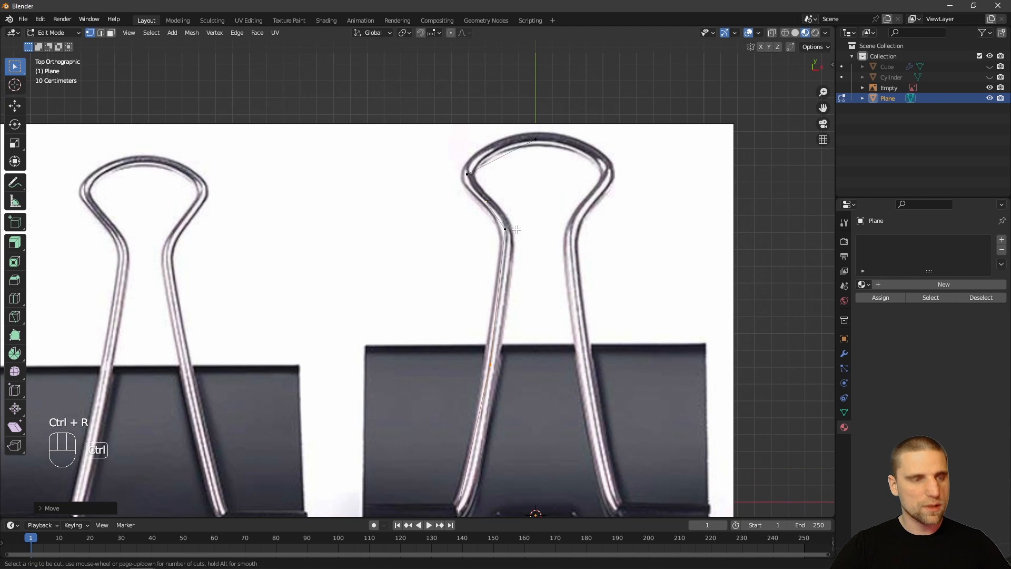
click(504, 160)
right_click(506, 160)
key(g)
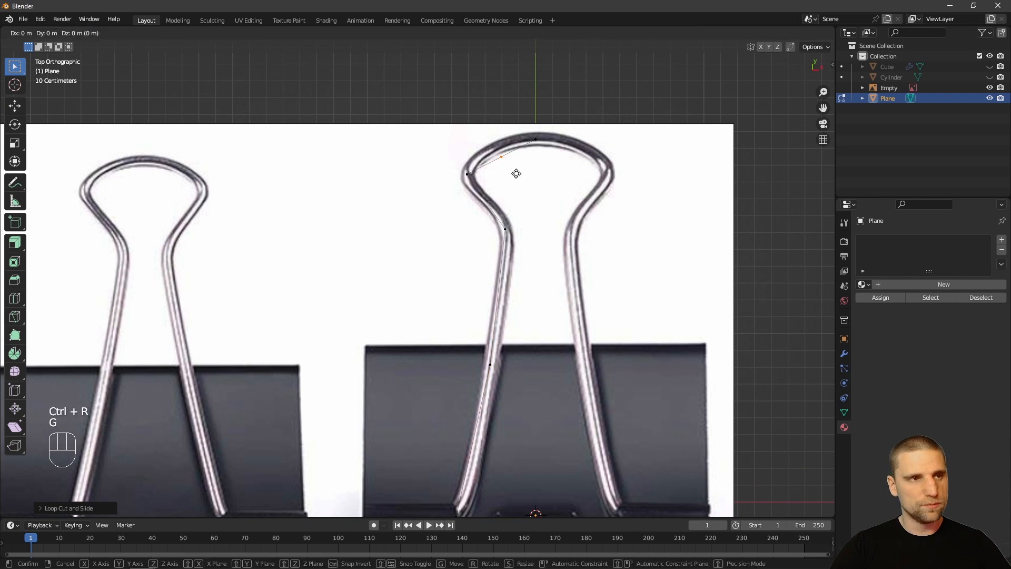
key(g)
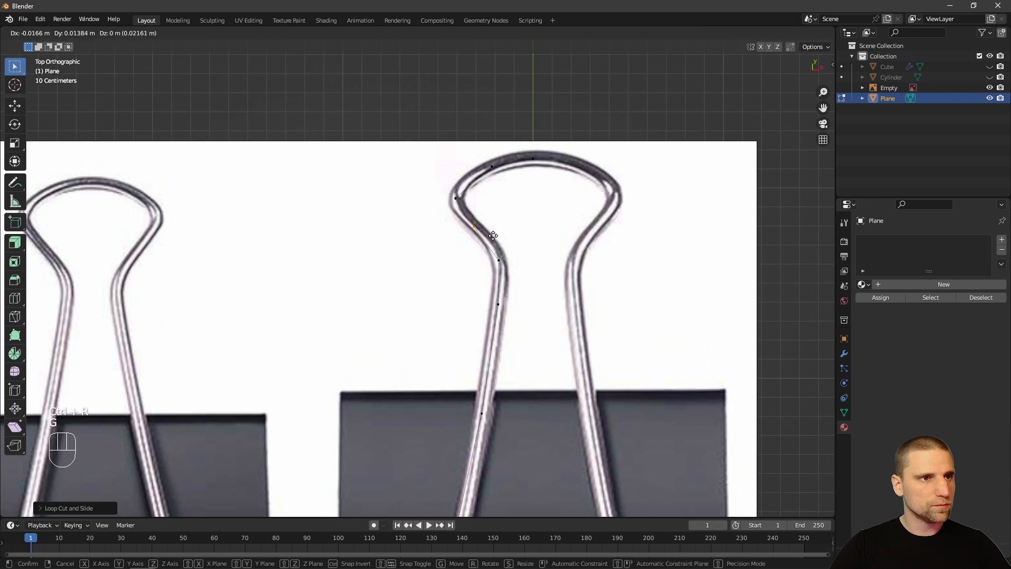
click(498, 238)
- Add more vertices around the leftmost bend and along the top arc, moving each onto the wire to round the outline
key(ctrl+r)
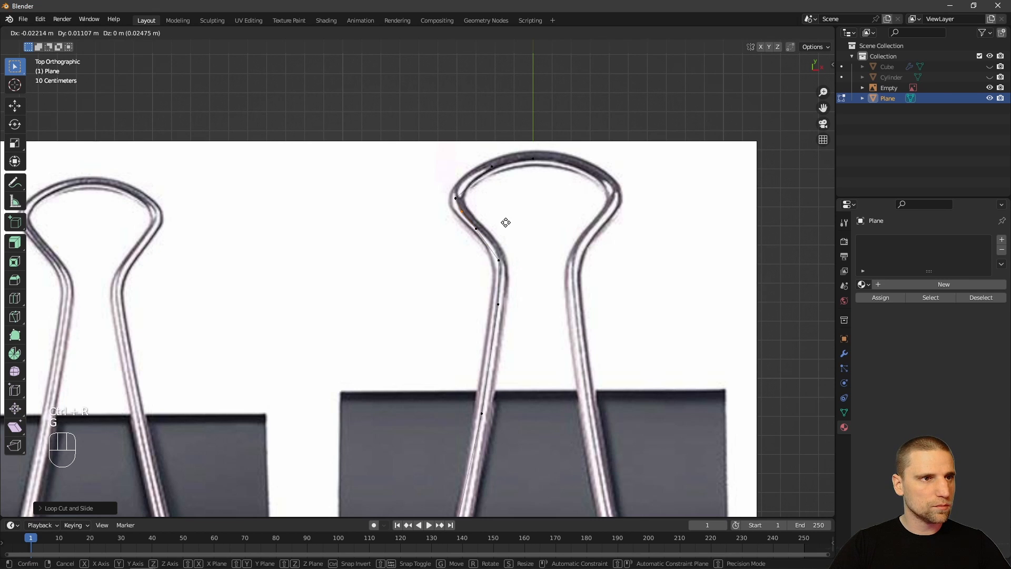
click(506, 220)
right_click(506, 221)
key(g)
click(501, 214)
key(ctrl+r)
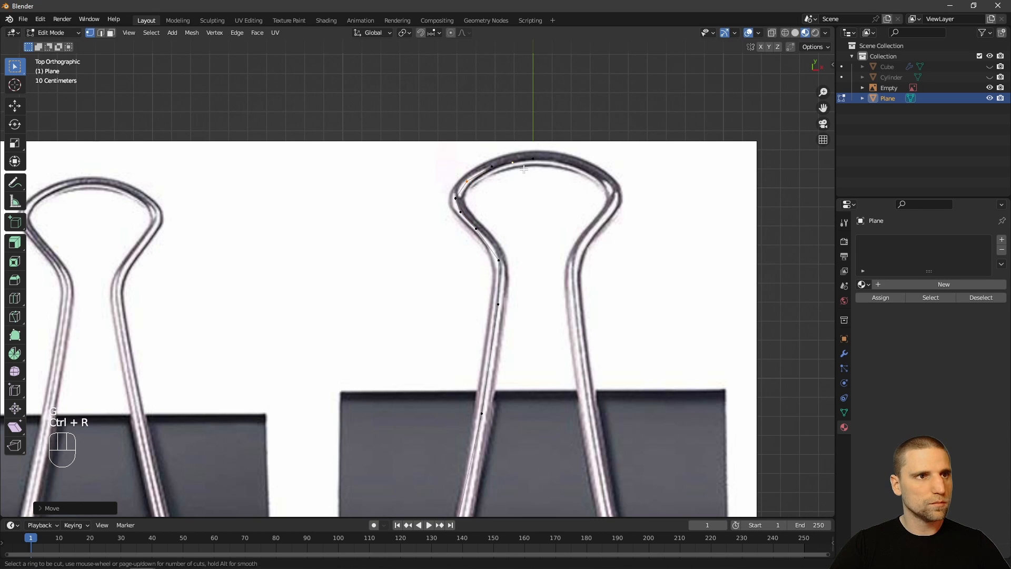
click(538, 189)
right_click(538, 189)
key(g)
click(536, 187)
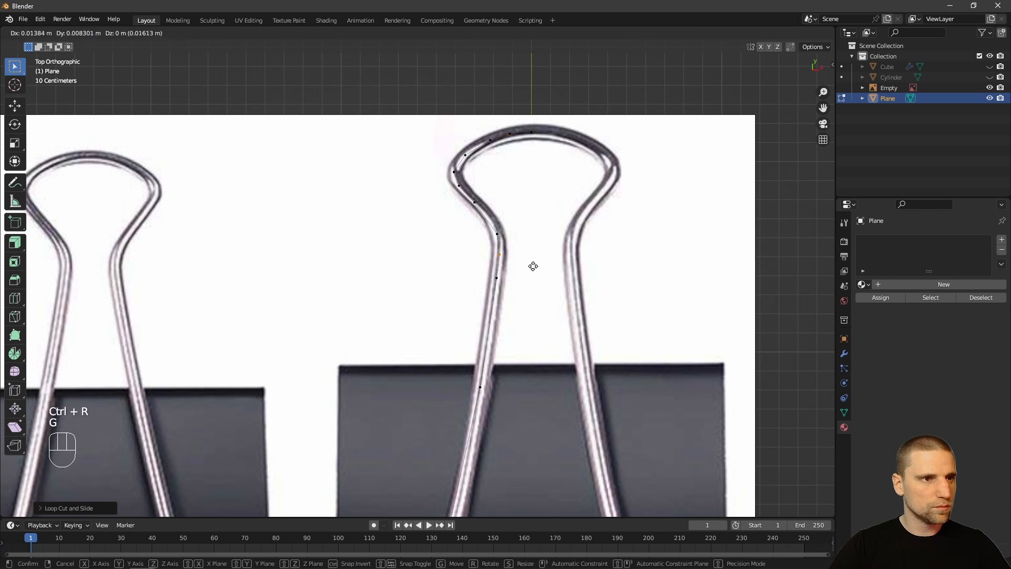
- Refine the left neck curve with extra vertices just above and below its bend, placed along the wire
key(ctrl+r)
click(521, 238)
right_click(521, 238)
key(g)
click(525, 235)
key(g)
click(525, 235)
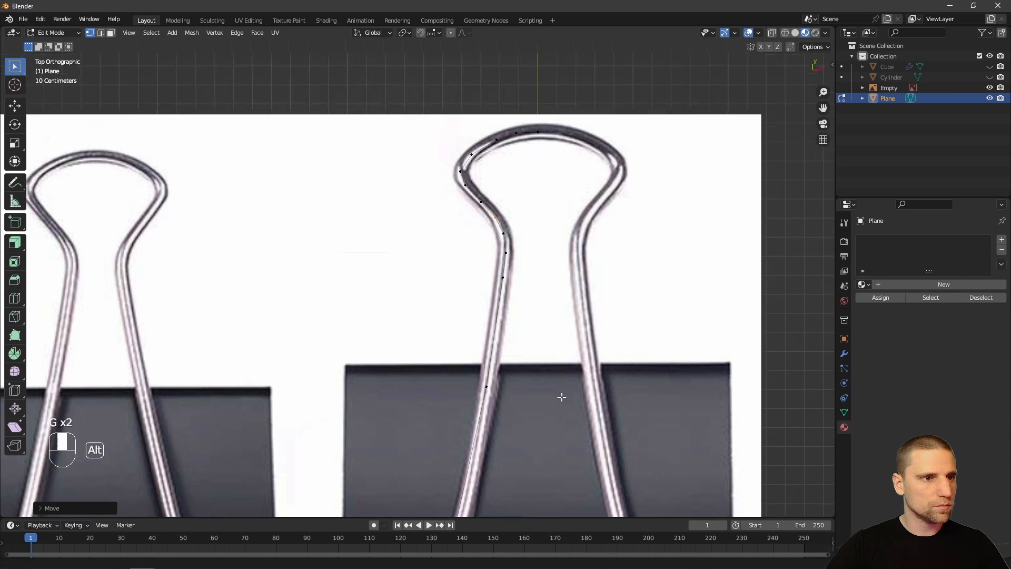
- Cut the lower leg edge, place the new vertex on the wire, and adjust the leg's end vertex at the clip's rolled edge
alt+middle_drag(561, 397, 494, 330)
key(ctrl+r)
click(489, 305)
right_click(488, 305)
key(g)
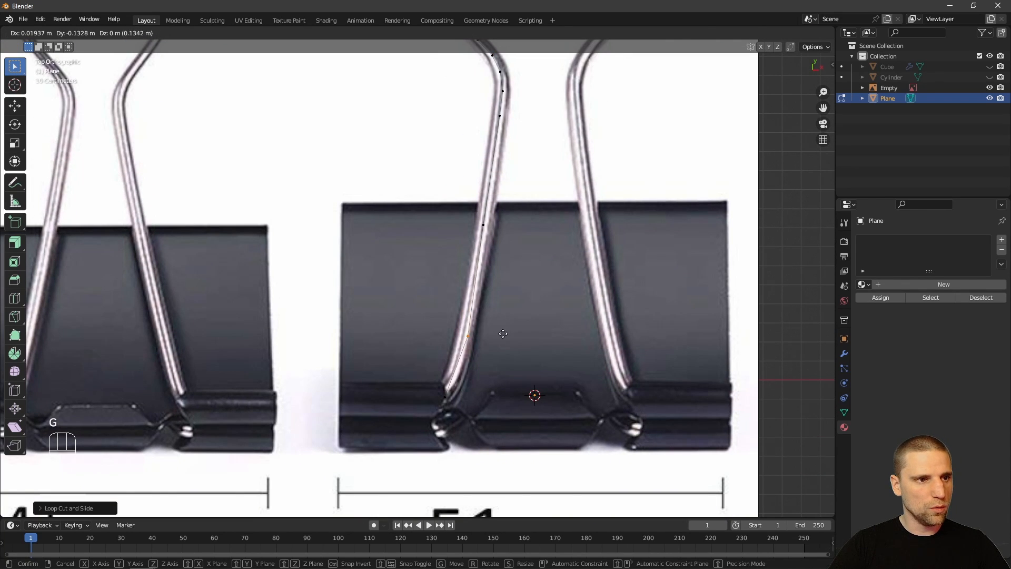
click(445, 396)
- Extrude the leg's end vertex straight outward along negative X to form the horizontal pin inside the clip's rolled edge
shift+middle_drag(485, 408, 499, 403)
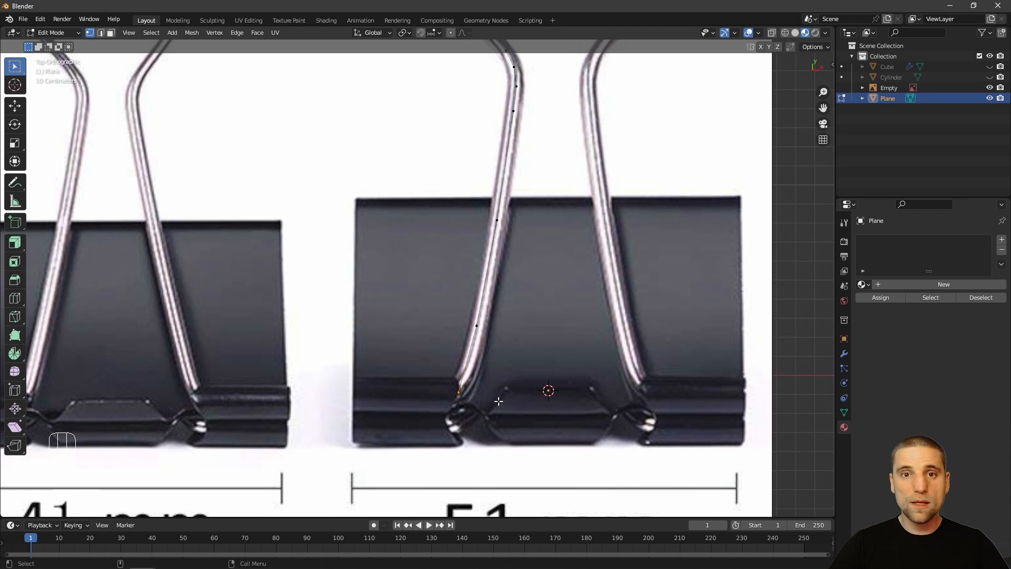
key(e)
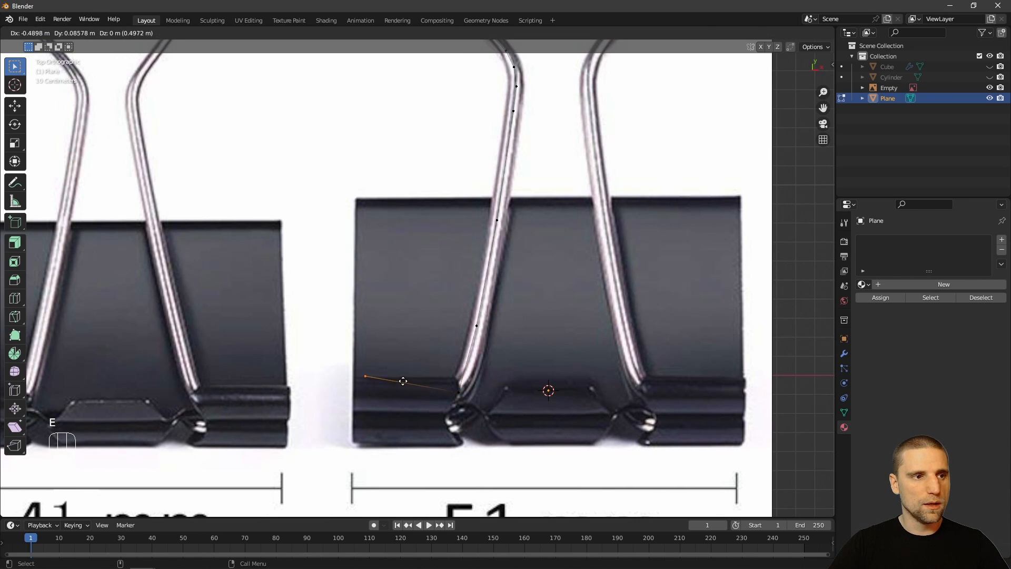
right_click(403, 381)
key(space)
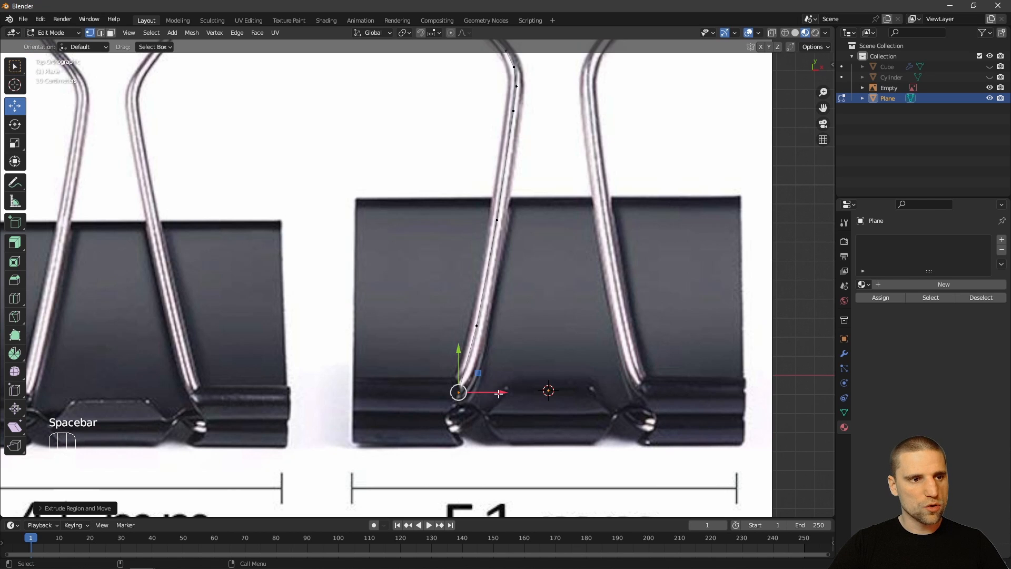
drag(498, 393, 413, 401)
- Bevel the corner vertex between the left leg and the horizontal pin with 7 segments
click(449, 383)
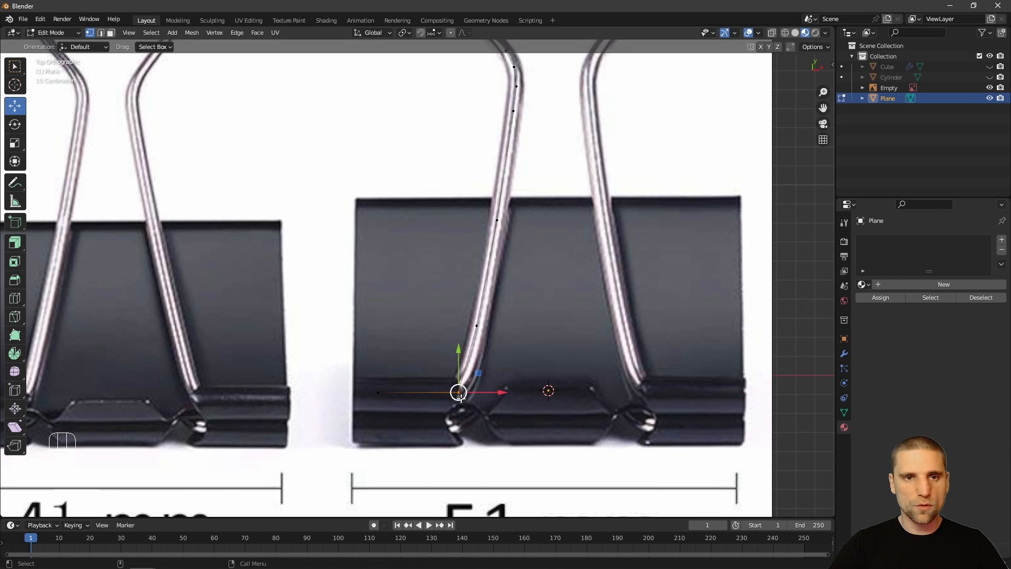
key(ctrl)
key(ctrl+b)
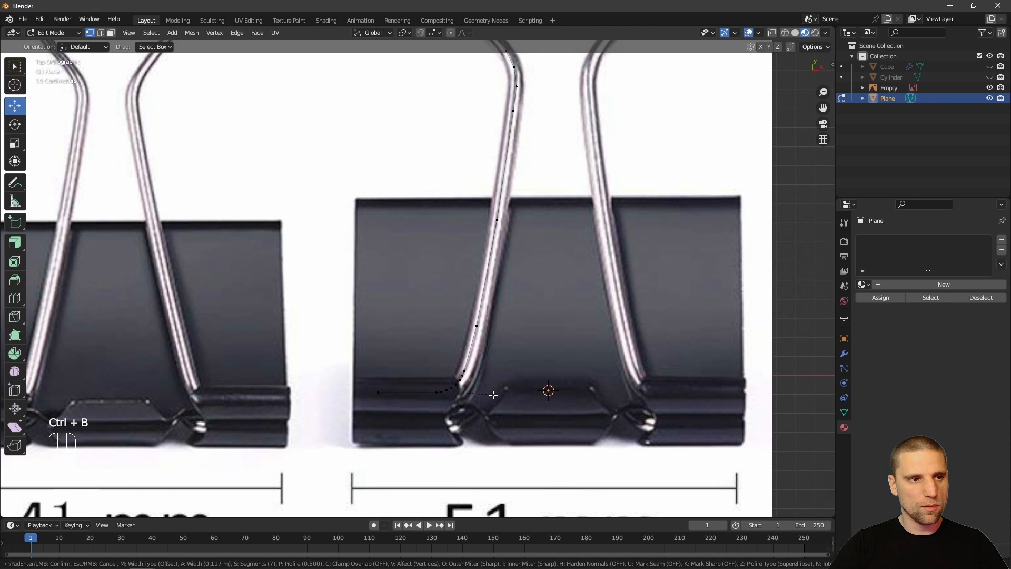
click(487, 399)
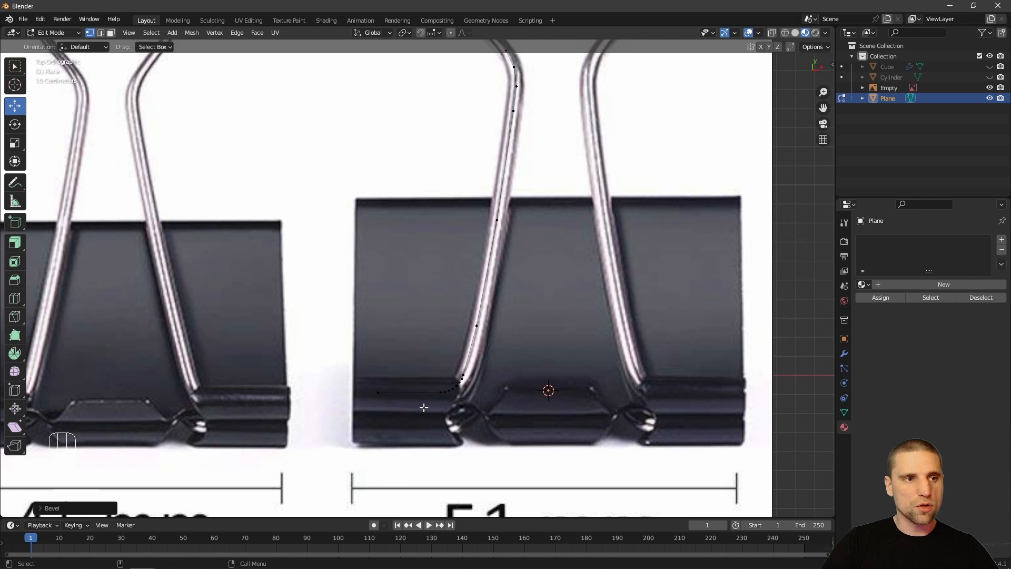
alt+middle_drag(558, 260, 548, 384)
alt+middle_drag(499, 126, 486, 230)
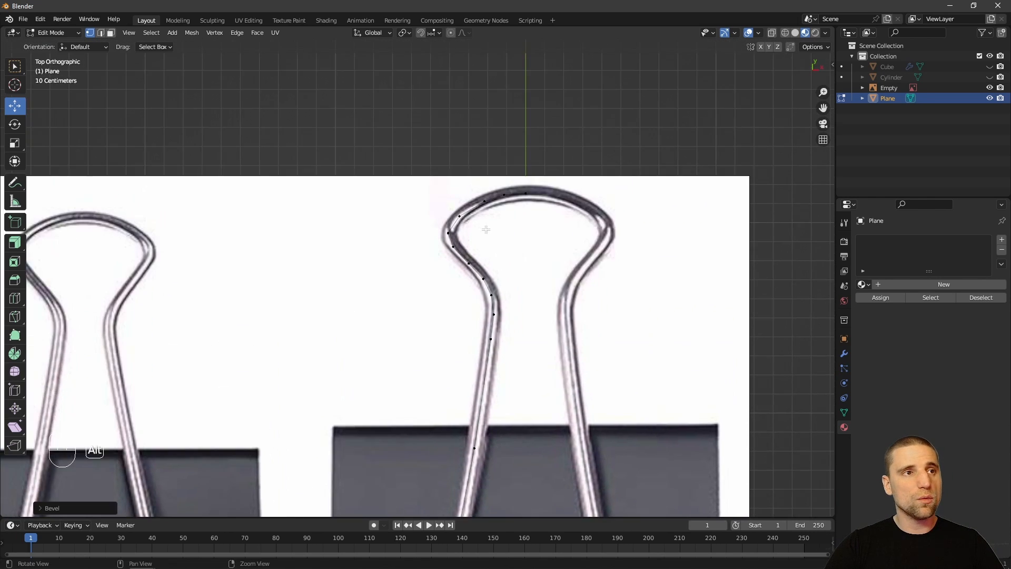
- Add a vertex to the wire outline at the handle loop's widest left bend and move it onto the photographed wire
scroll(485, 229, up, 2)
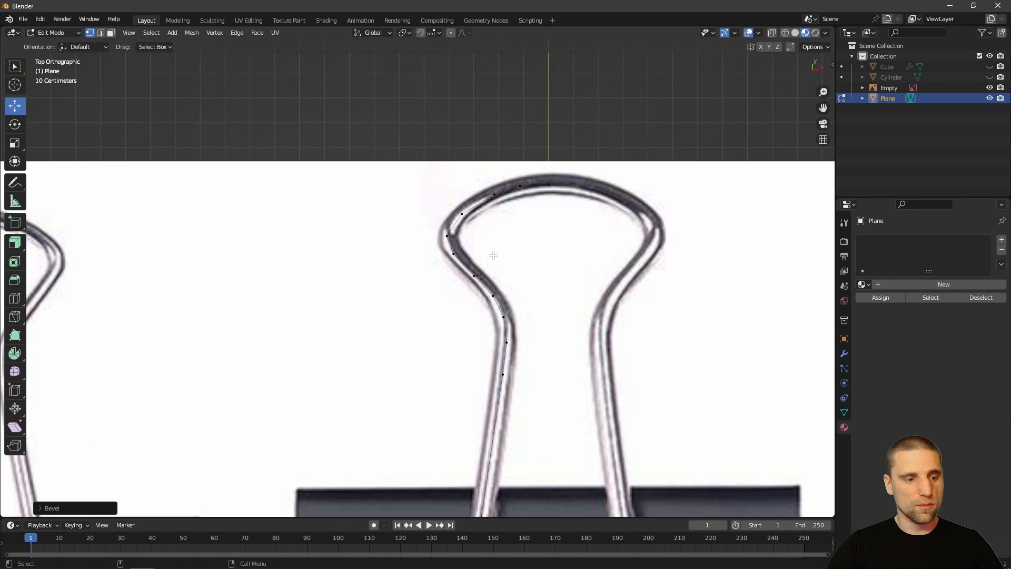
key(ctrl+r)
click(464, 228)
right_click(481, 236)
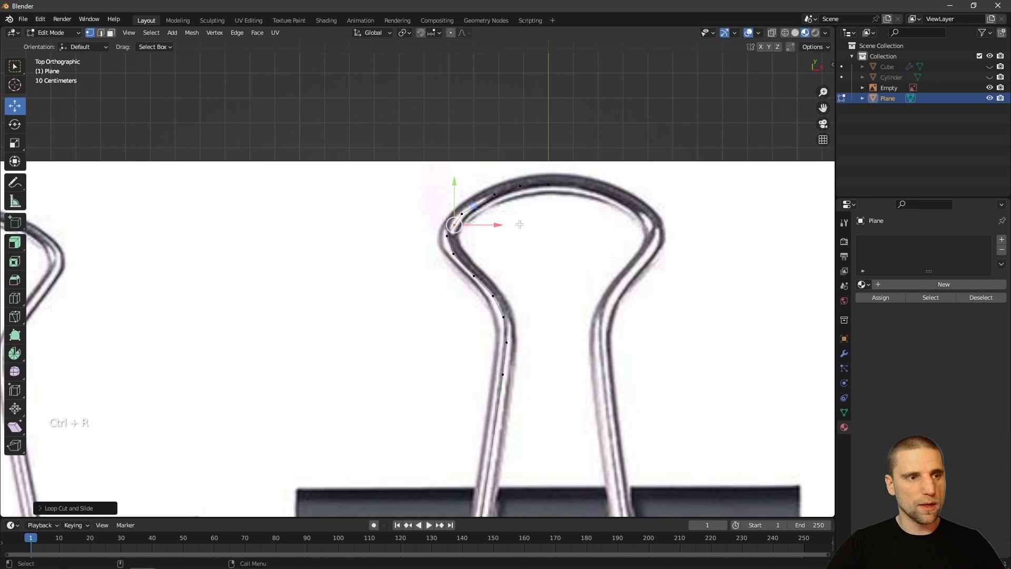
key(g)
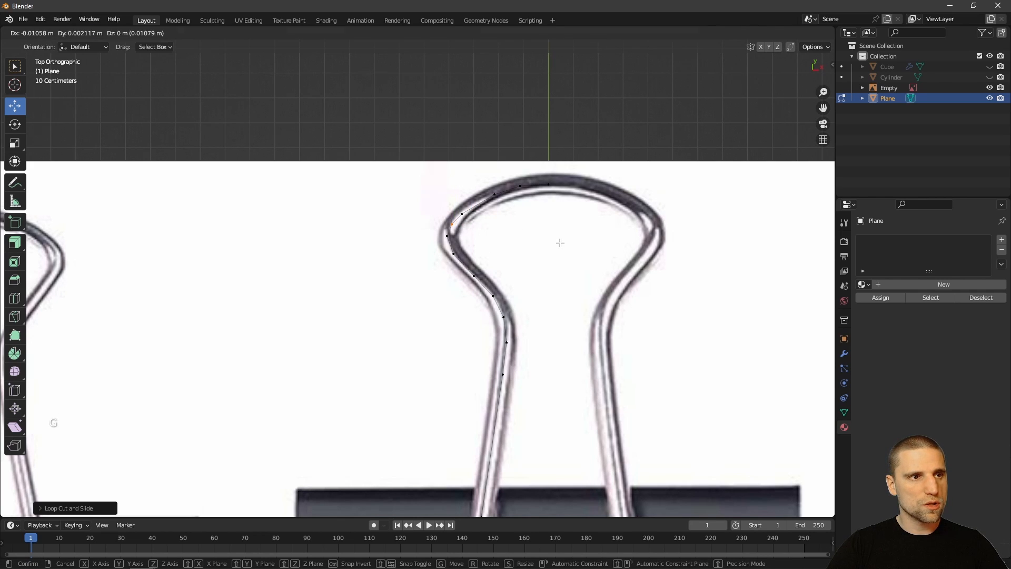
click(560, 243)
key(w)
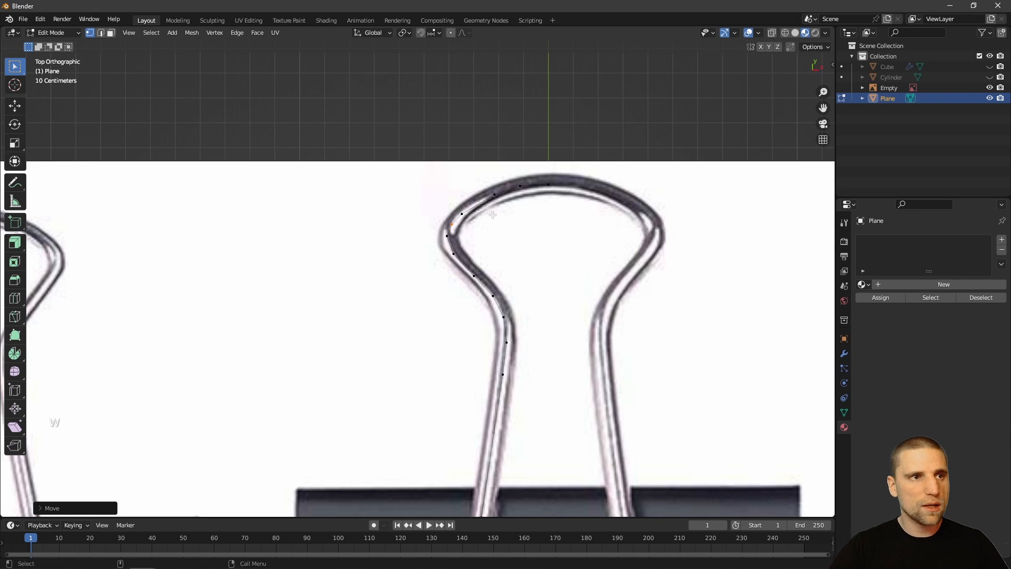
click(496, 196)
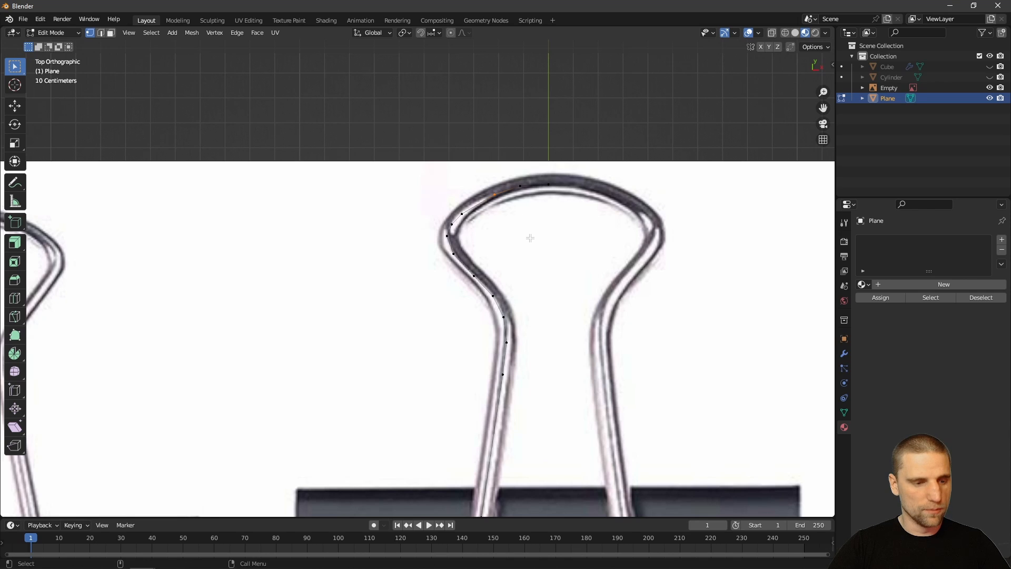
scroll(418, 390, down, 3)
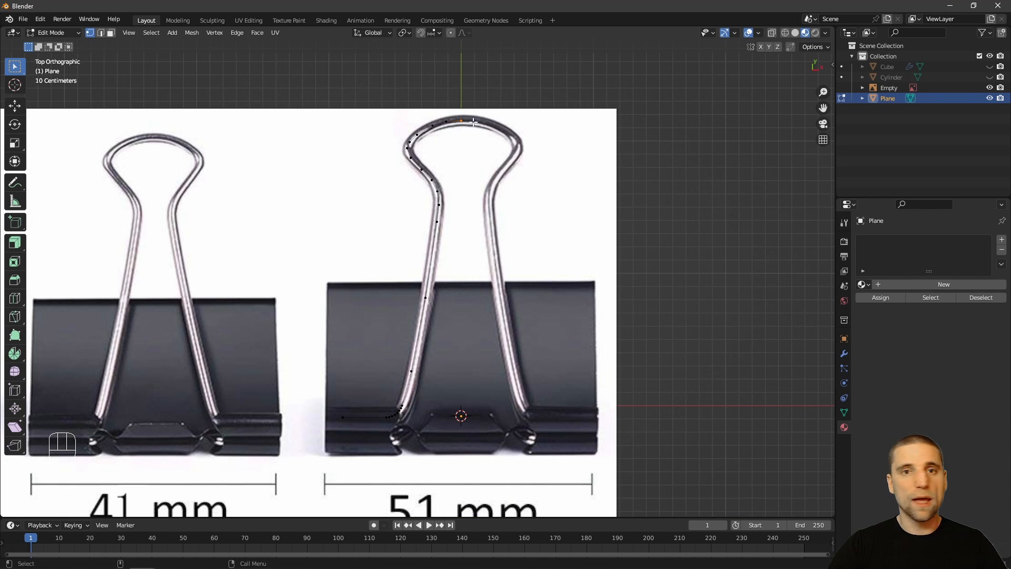
- Leave mesh editing, hide the reference photo, and complete the handle outline with an X-axis Mirror modifier with Clipping enabled
key(Tab)
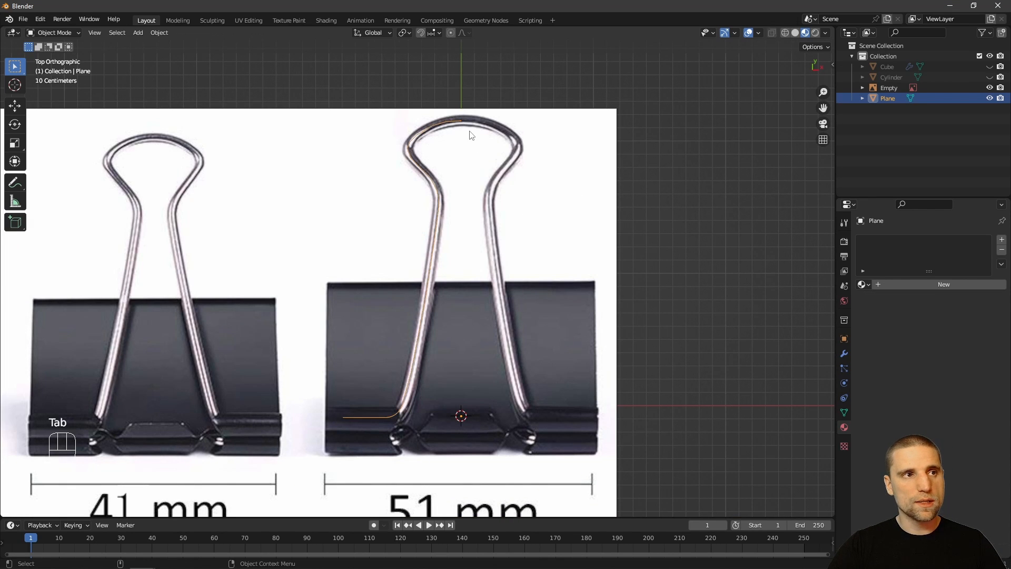
click(989, 88)
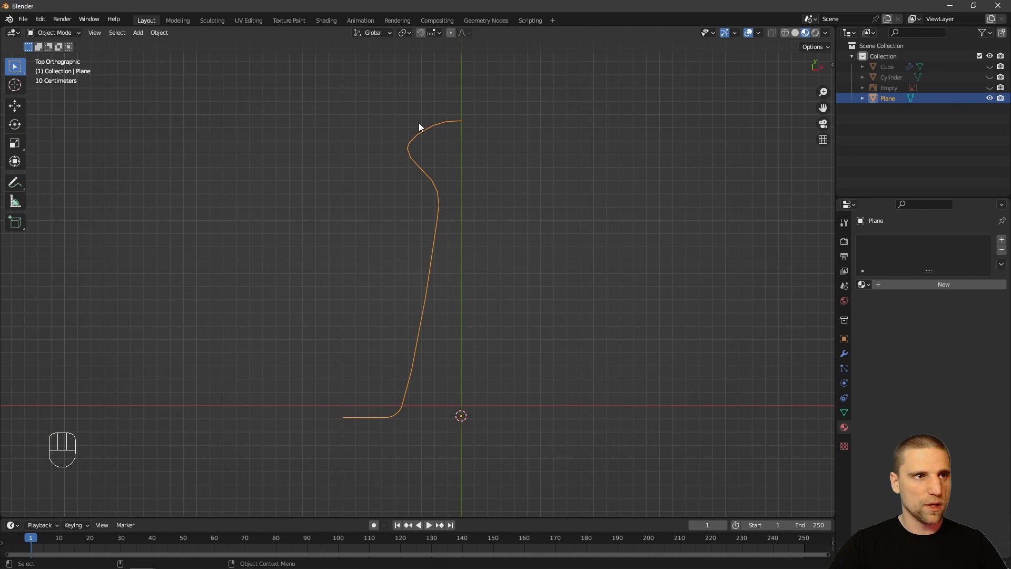
click(844, 355)
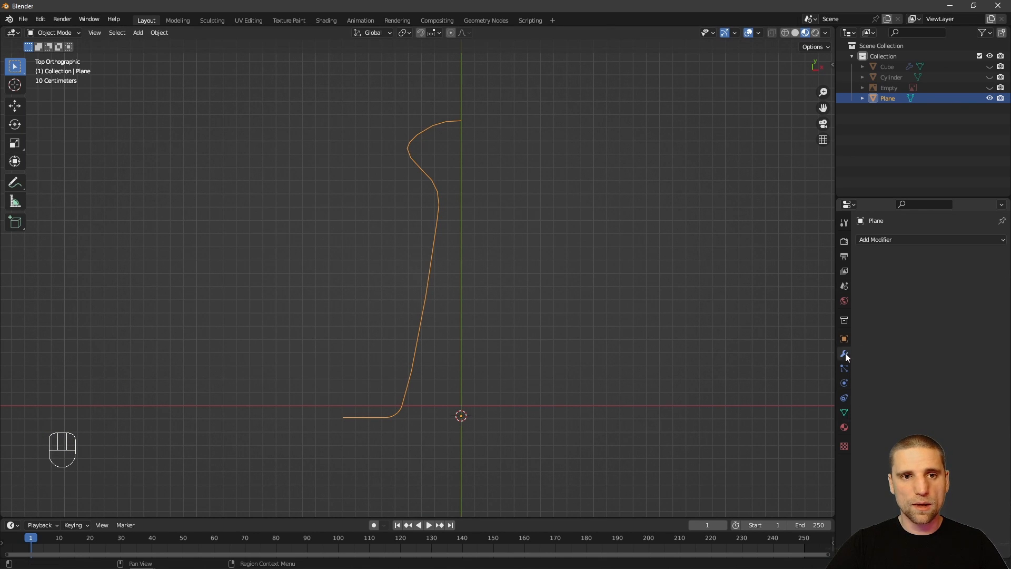
click(887, 240)
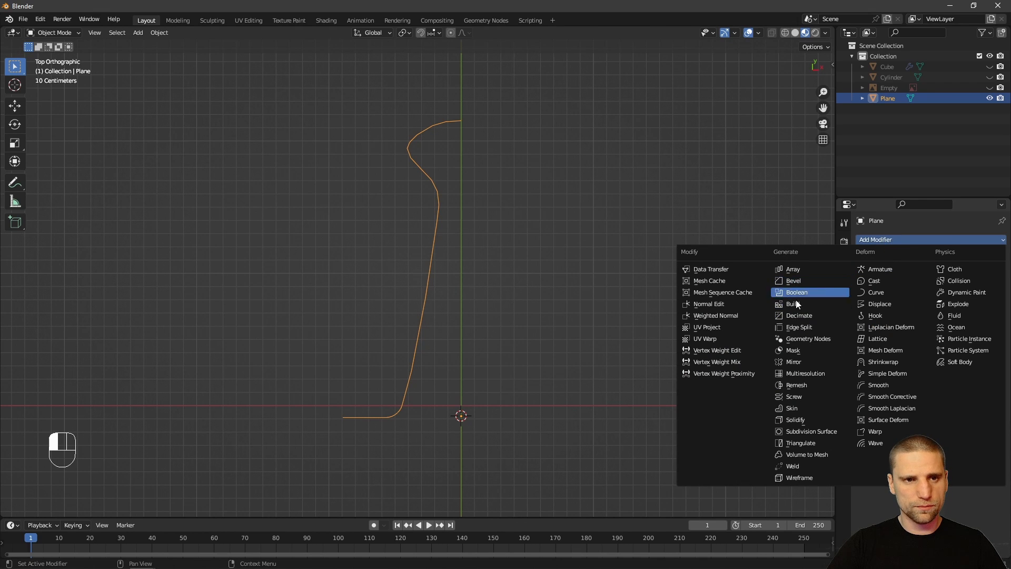
click(800, 362)
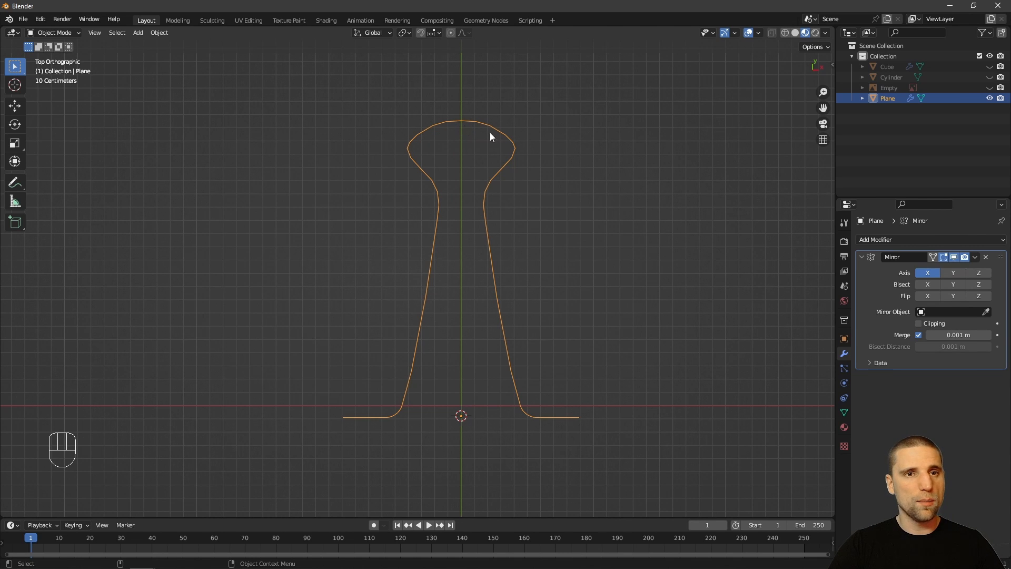
click(919, 323)
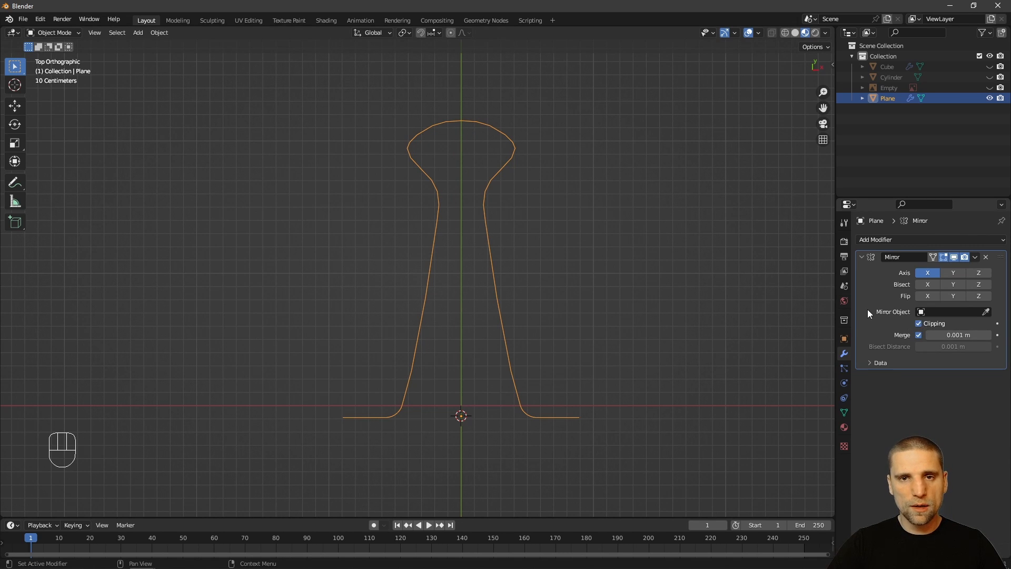
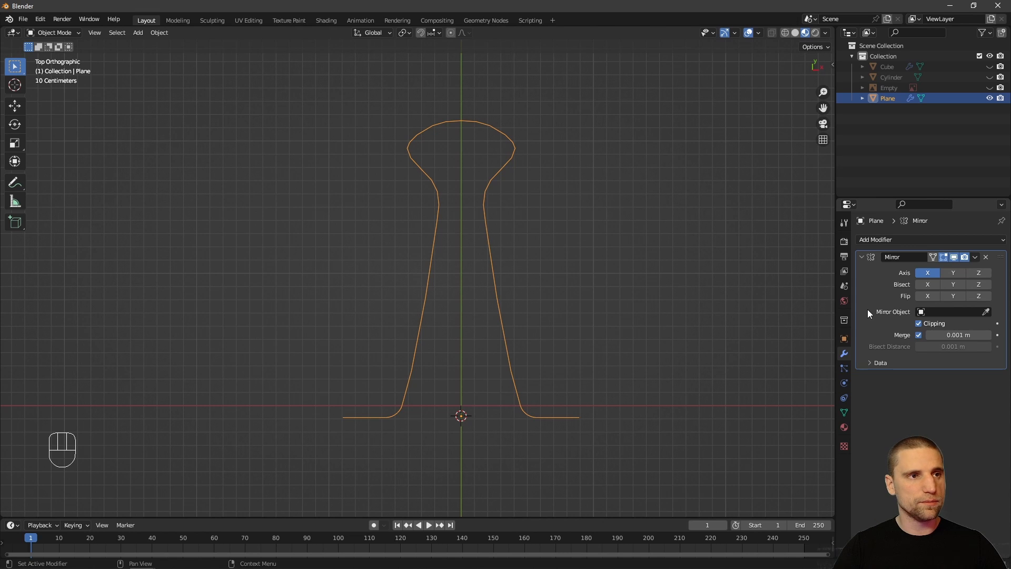
- Inspect the mirrored handle outline from an angled perspective and clear the selection
scroll(532, 240, down, 2)
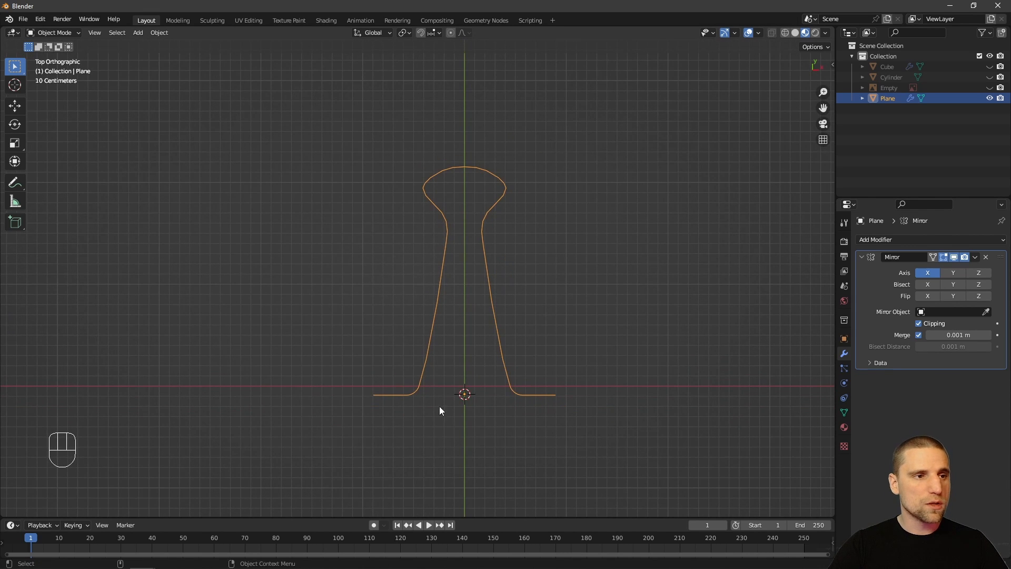
alt+right_drag(511, 329, 517, 368)
alt+drag(518, 352, 474, 242)
alt+right_drag(474, 242, 453, 247)
alt+drag(456, 251, 307, 410)
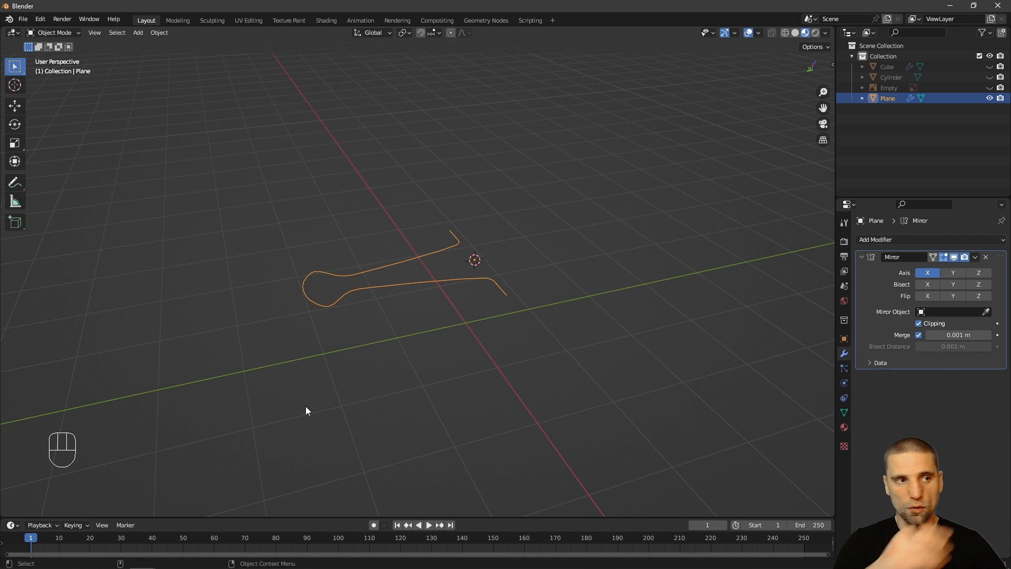
click(439, 295)
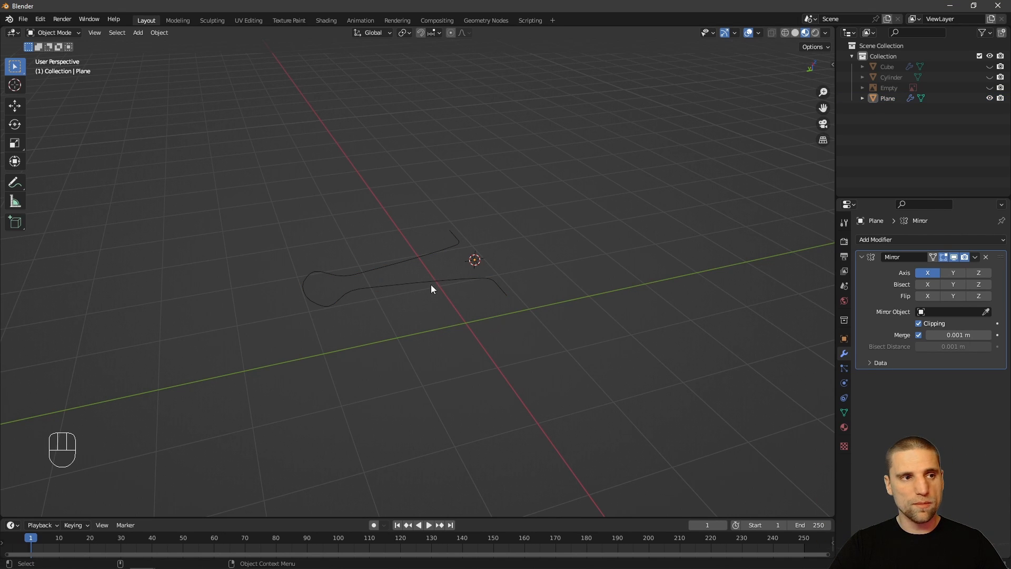
- Apply the Mirror modifier on the clip handle outline and convert the outline to a curve
click(434, 285)
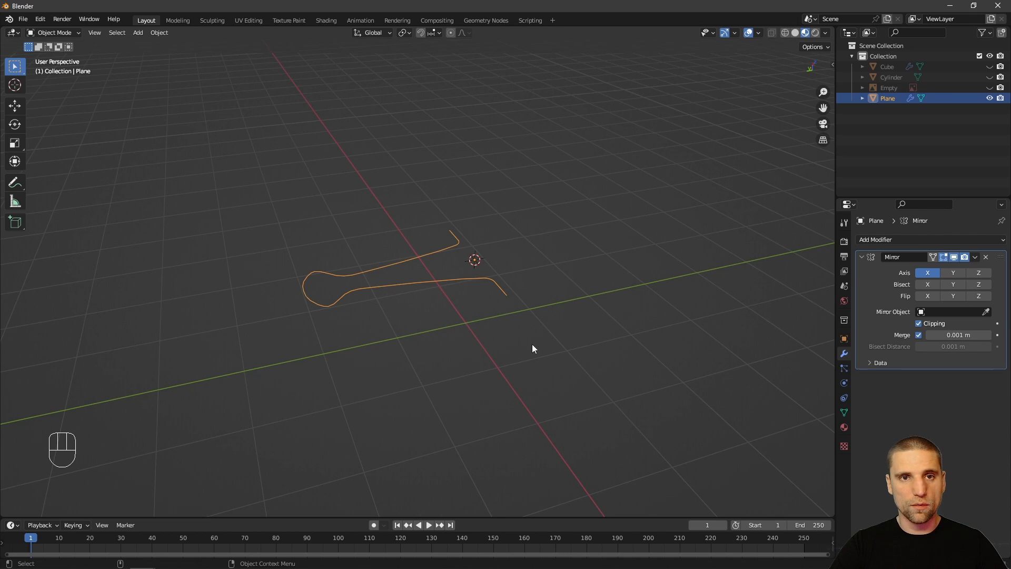
click(975, 256)
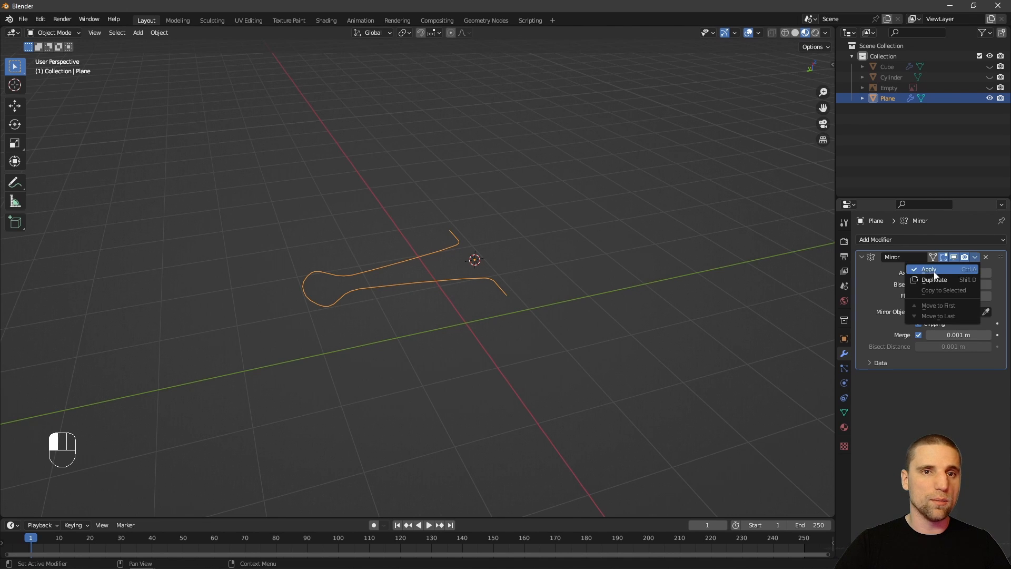
click(936, 271)
click(158, 34)
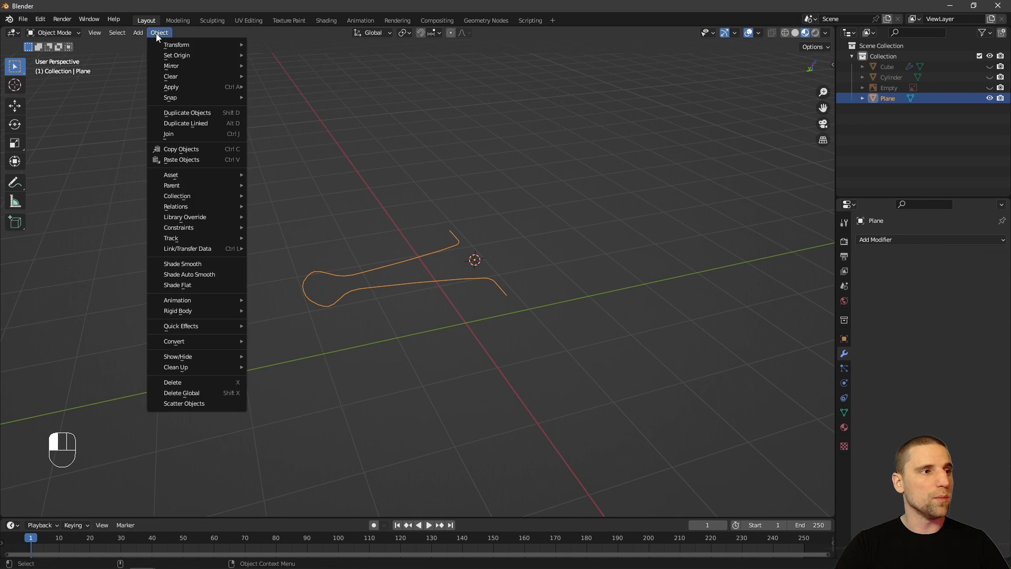
mouse_move(206, 344)
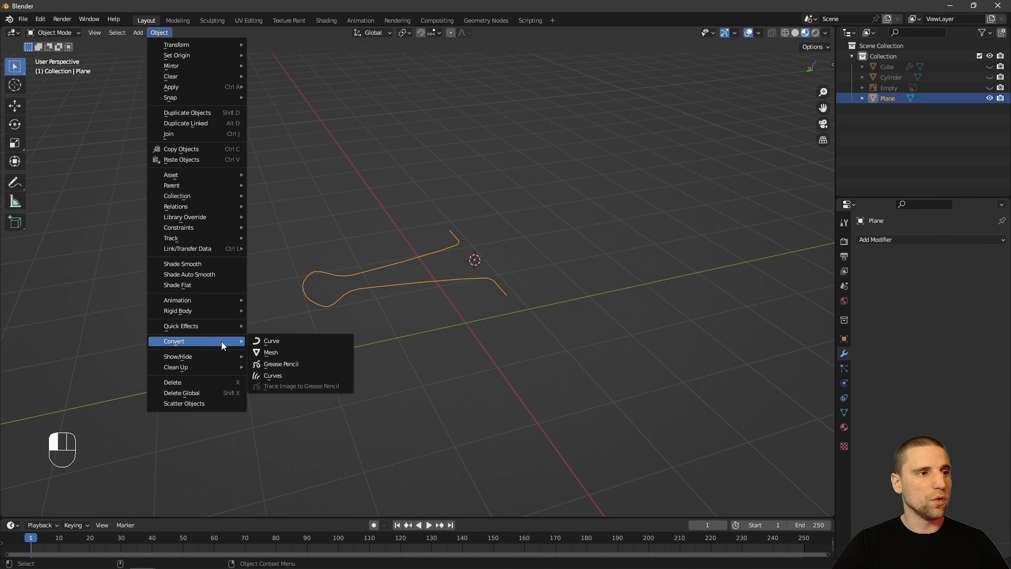
click(283, 341)
- Add a Bezier circle curve as the cross-section for the wire handle
middle_drag(283, 340, 519, 310)
key(shift+a)
mouse_move(556, 314)
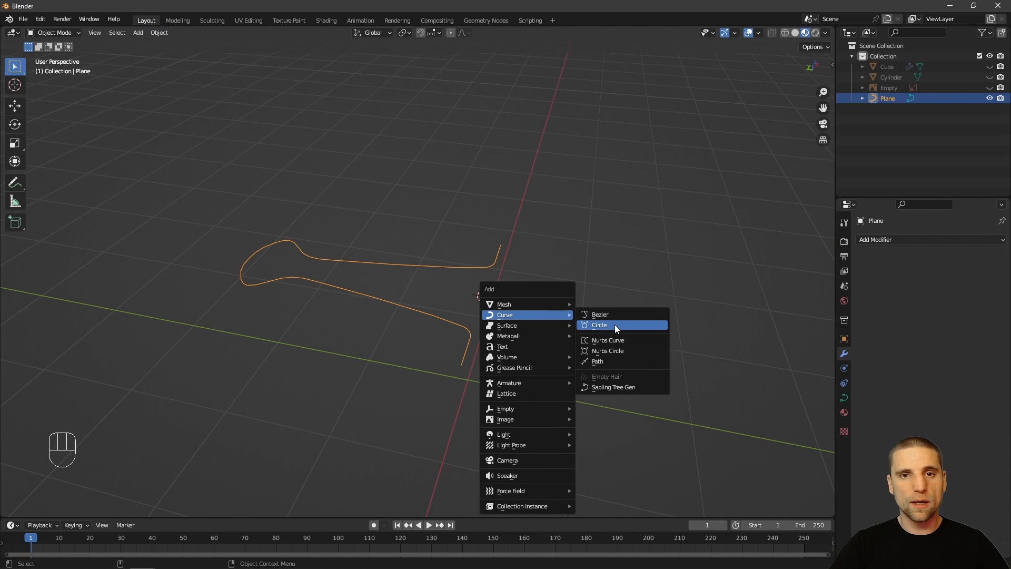
click(615, 325)
click(602, 318)
click(592, 328)
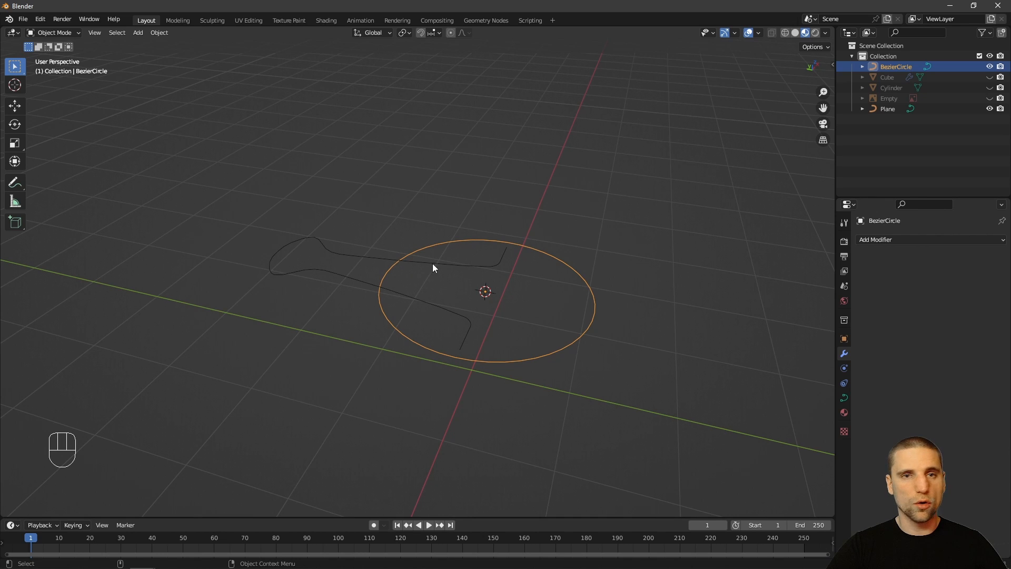
- Bevel the handle curve in Object mode using BezierCircle as the profile and enable Fill Caps
click(504, 258)
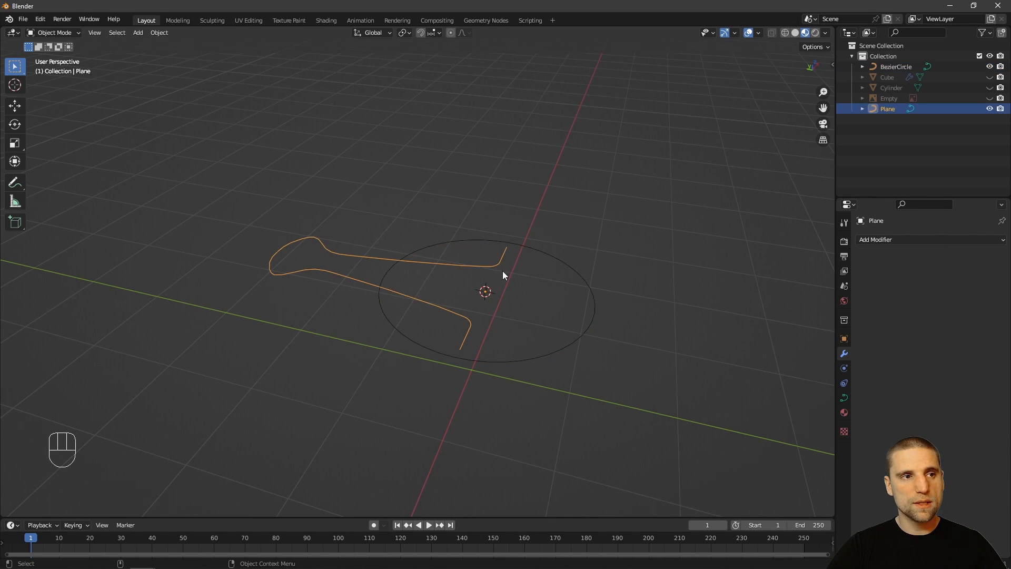
click(844, 397)
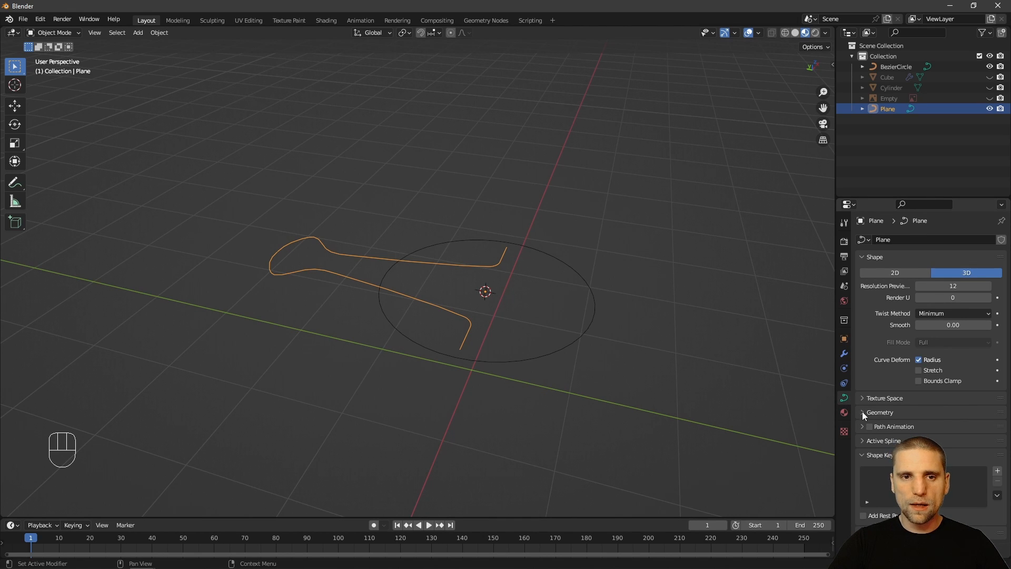
click(863, 411)
scroll(864, 412, down, 1)
scroll(888, 389, down, 5)
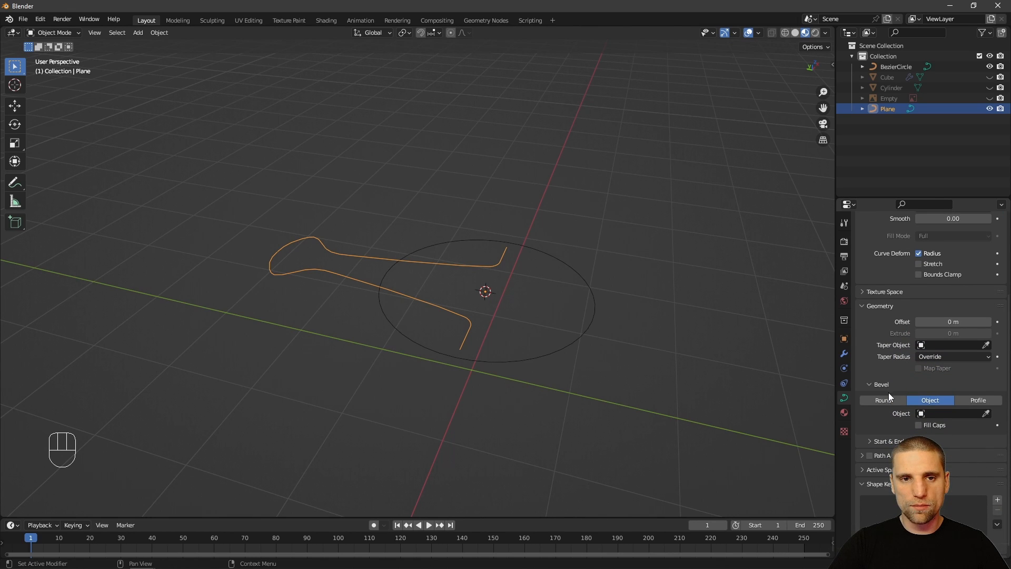
click(883, 401)
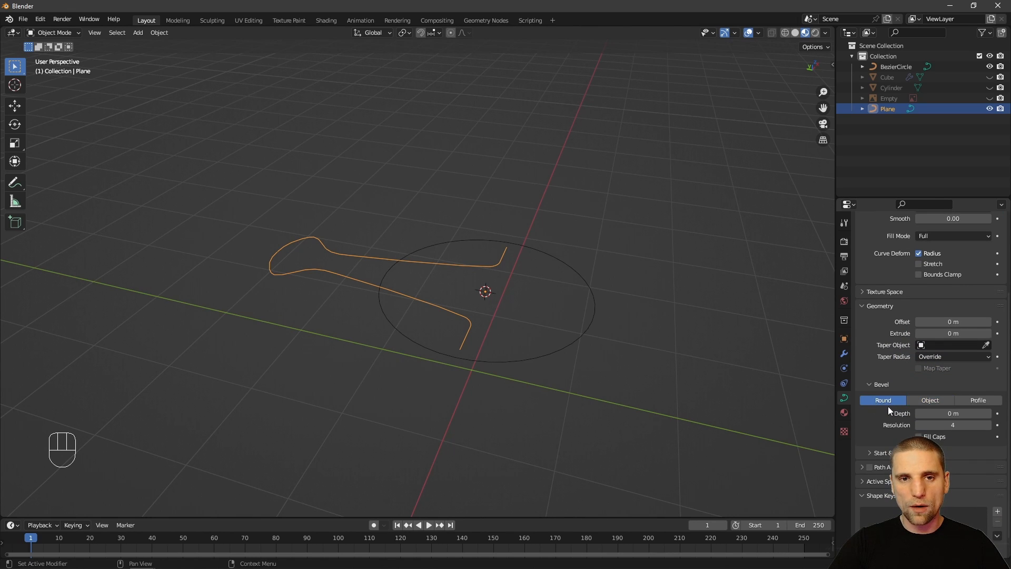
click(933, 402)
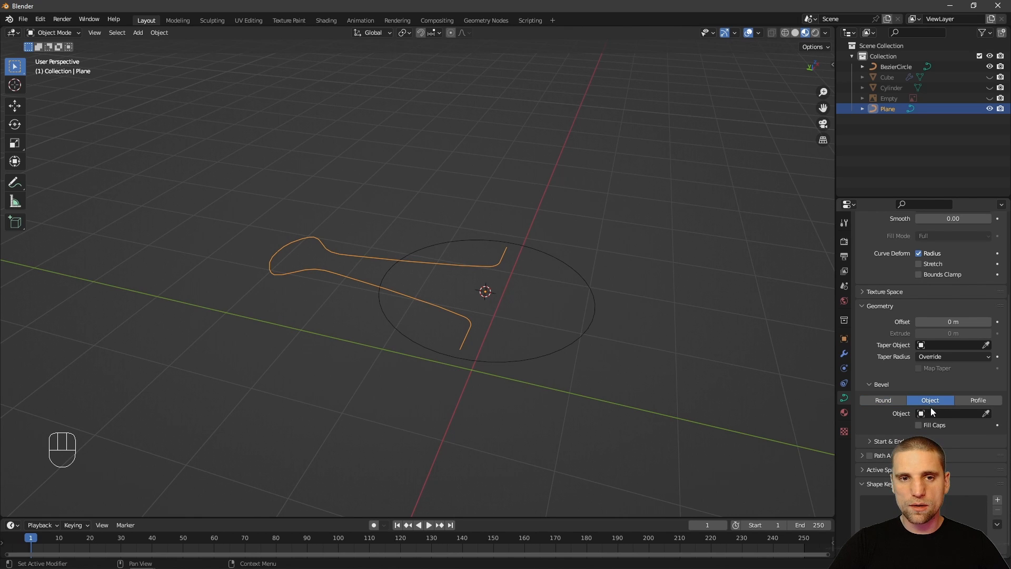
click(952, 414)
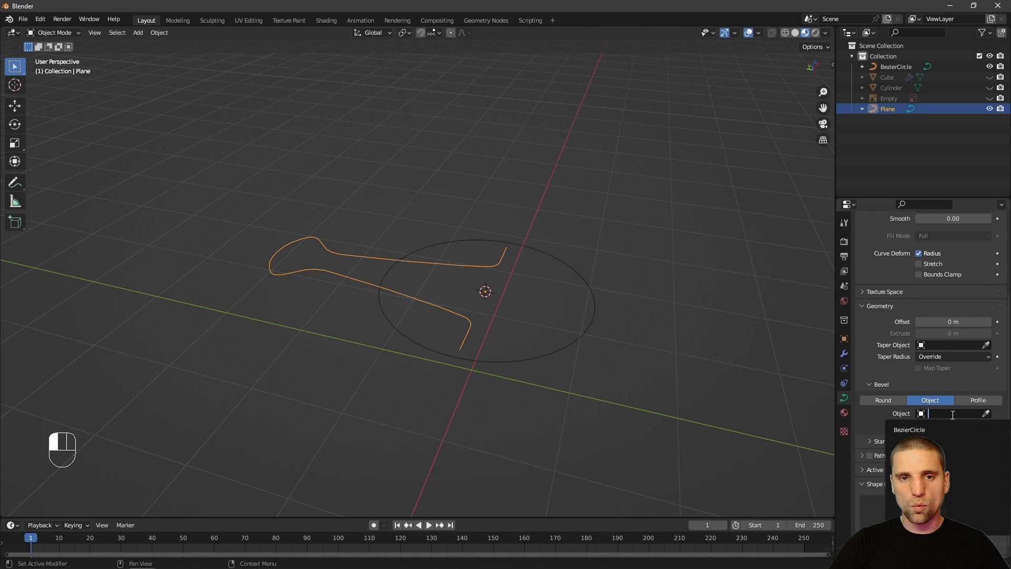
click(927, 429)
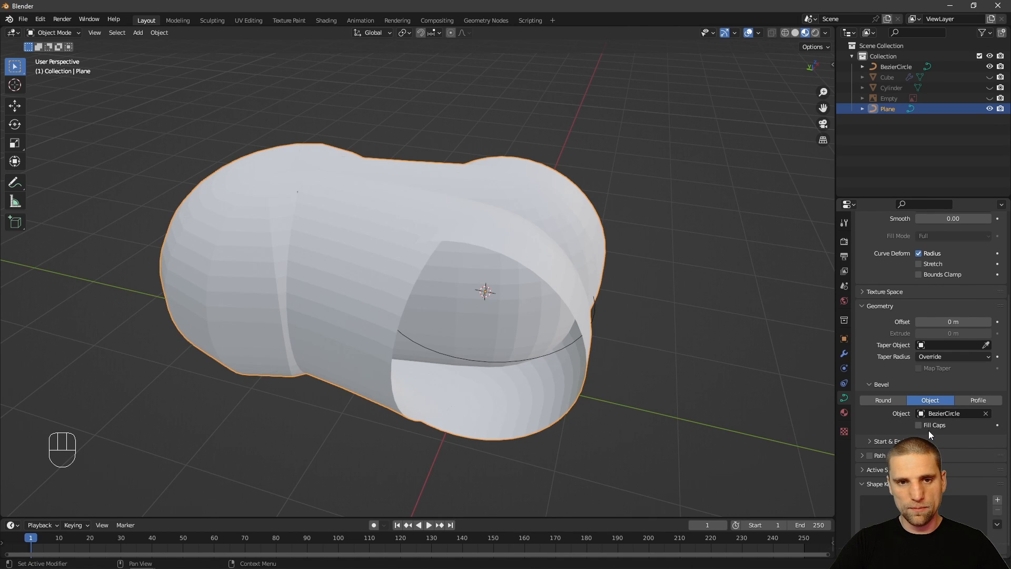
click(919, 425)
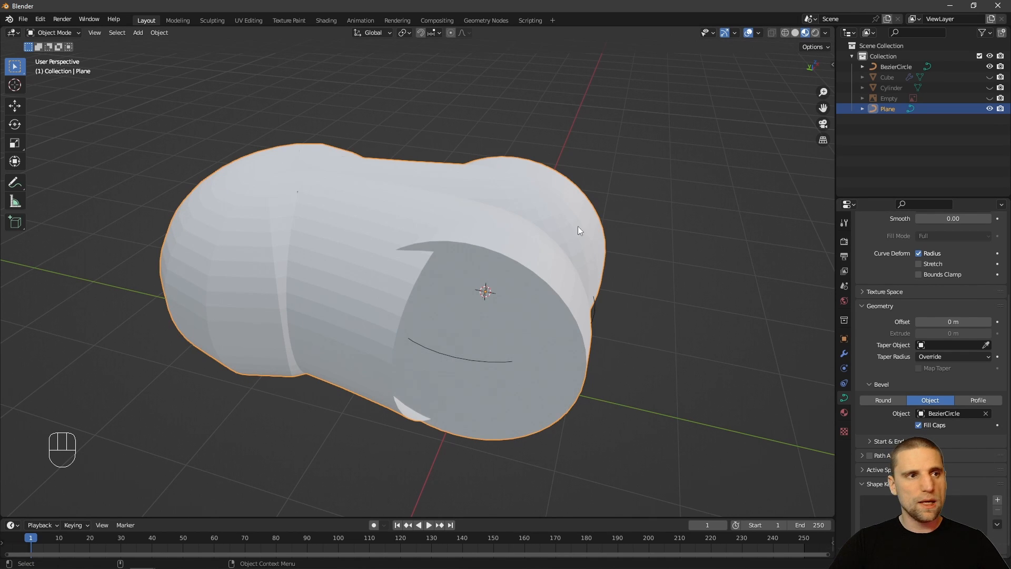
- Scale the Bezier circle down repeatedly until the handle becomes a thin wire
click(469, 361)
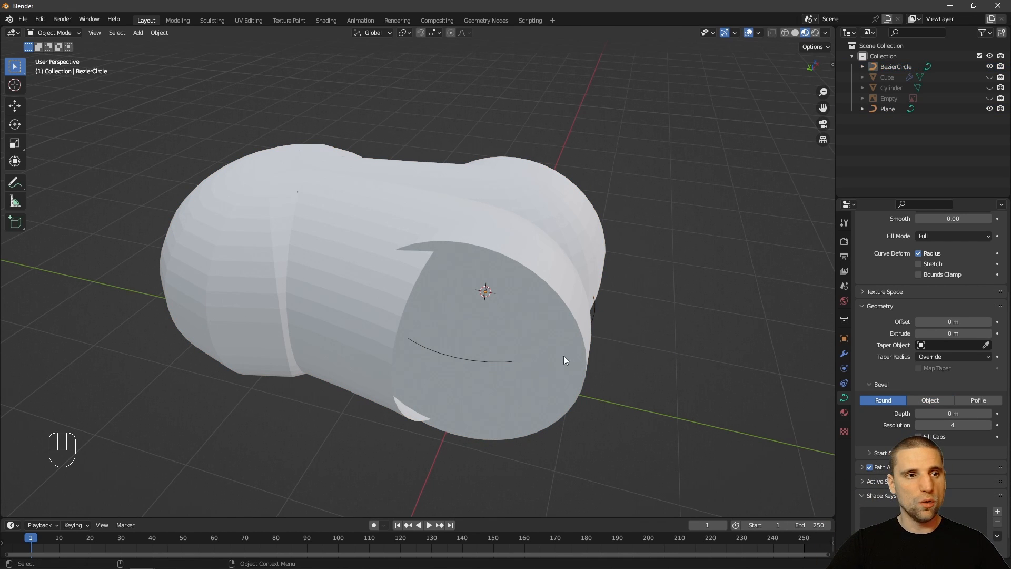
key(s)
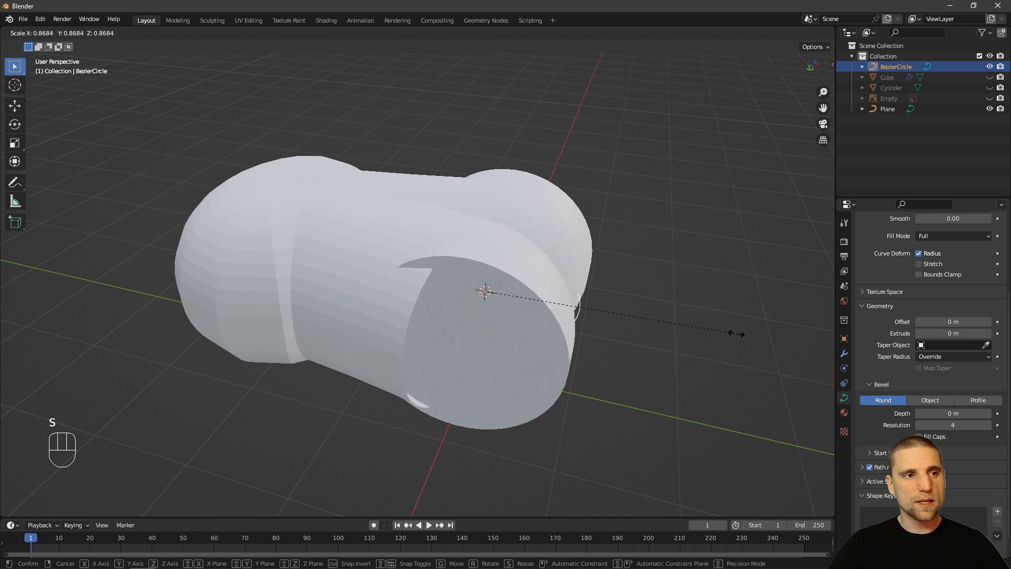
click(613, 314)
key(s)
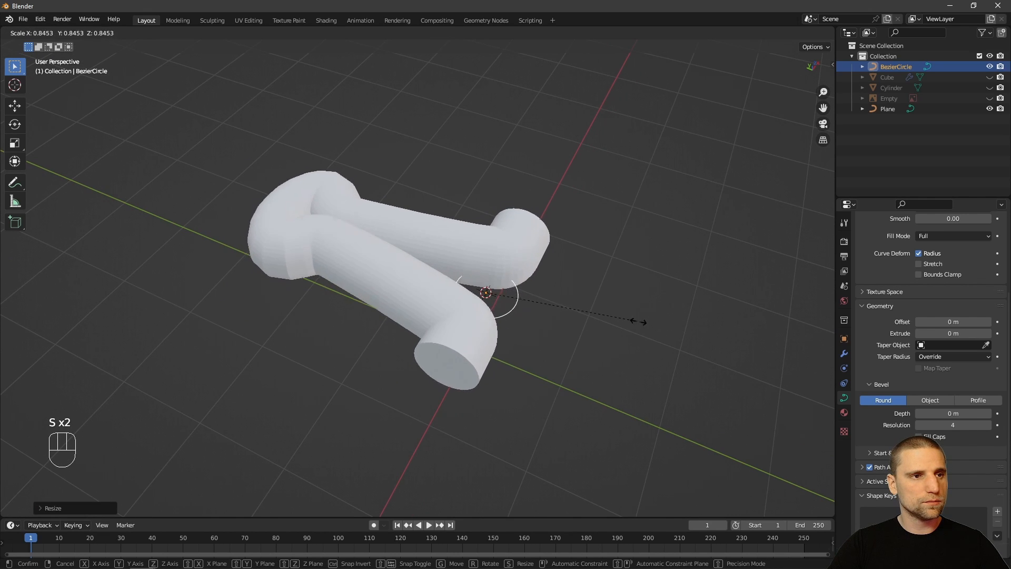
click(567, 332)
scroll(553, 352, up, 3)
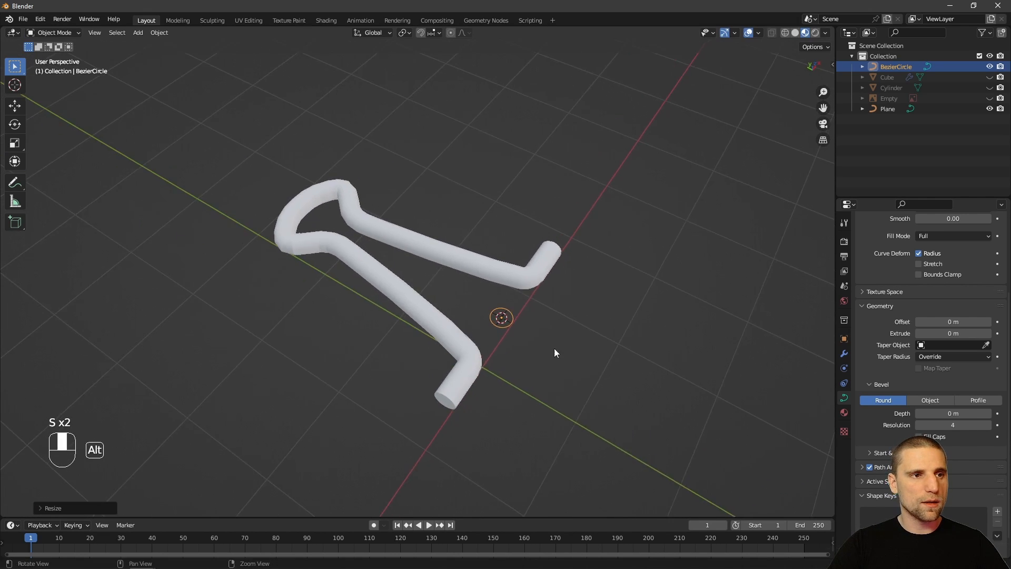
key(s)
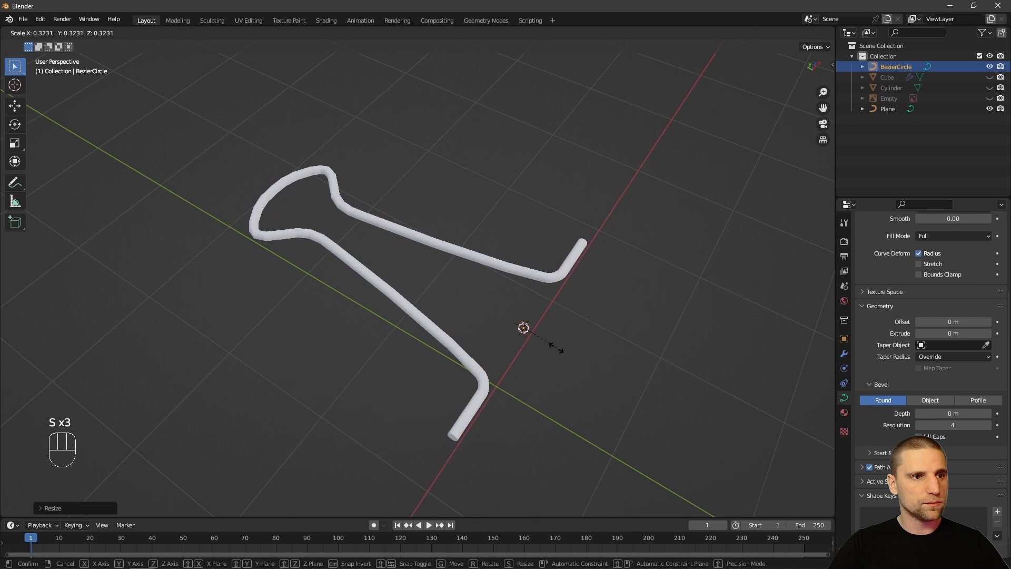
click(602, 346)
alt+drag(602, 346, 599, 368)
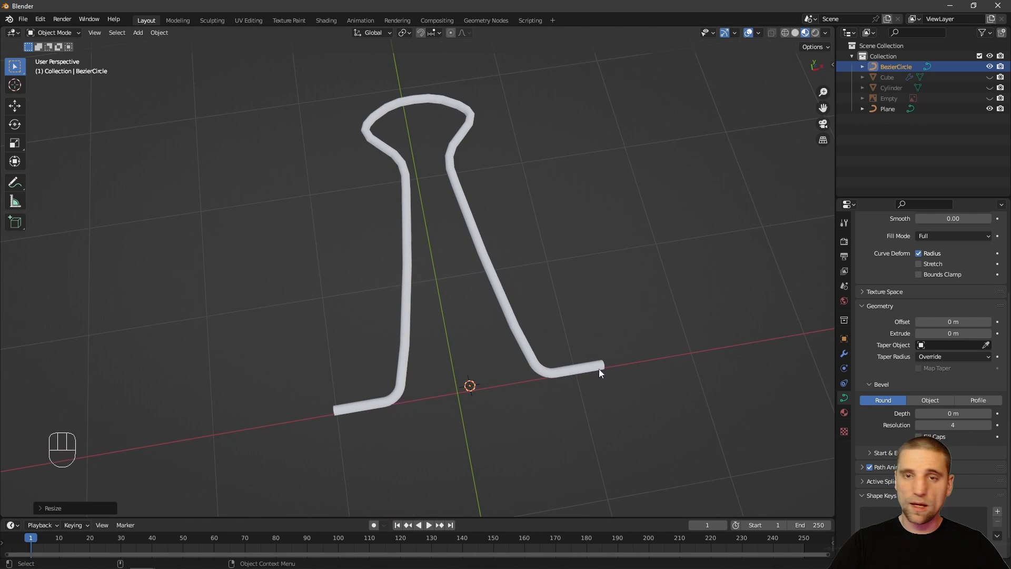
- Scale the Bezier circle up about 1.5 times to match the wire thickness in the top-view reference image, leaving the image hidden
click(989, 99)
key(KP_7)
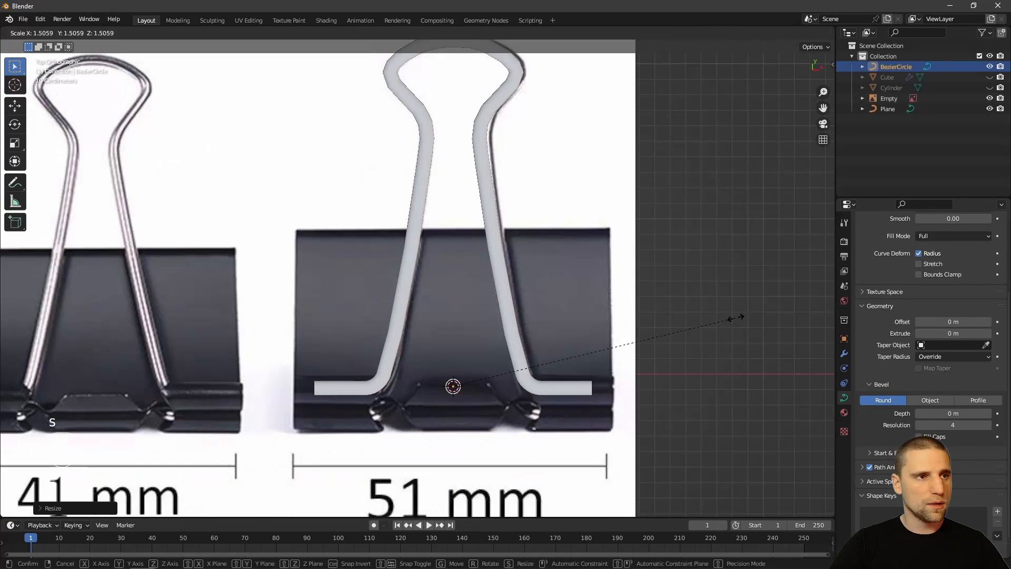
key(s)
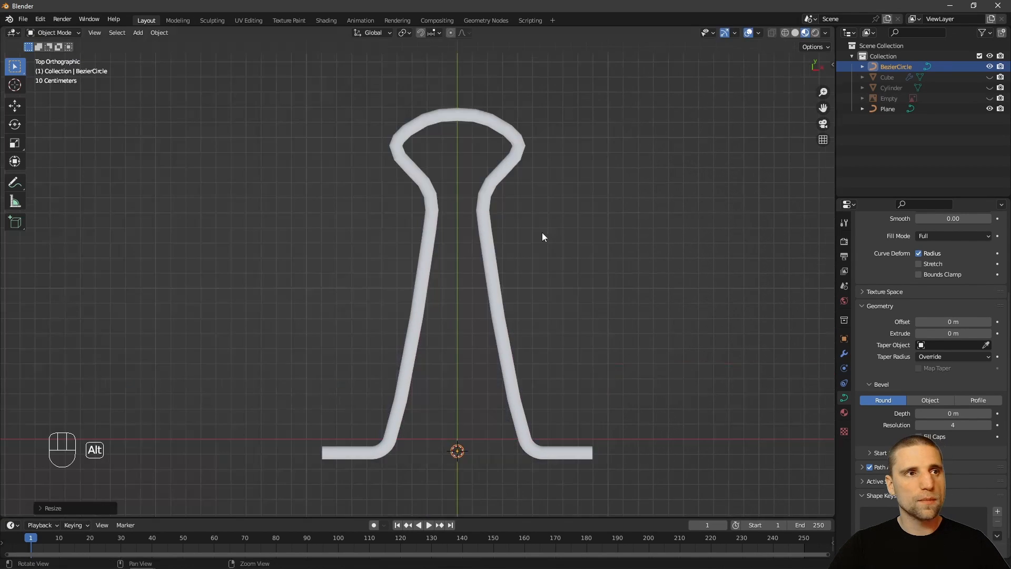
alt+drag(542, 232, 516, 259)
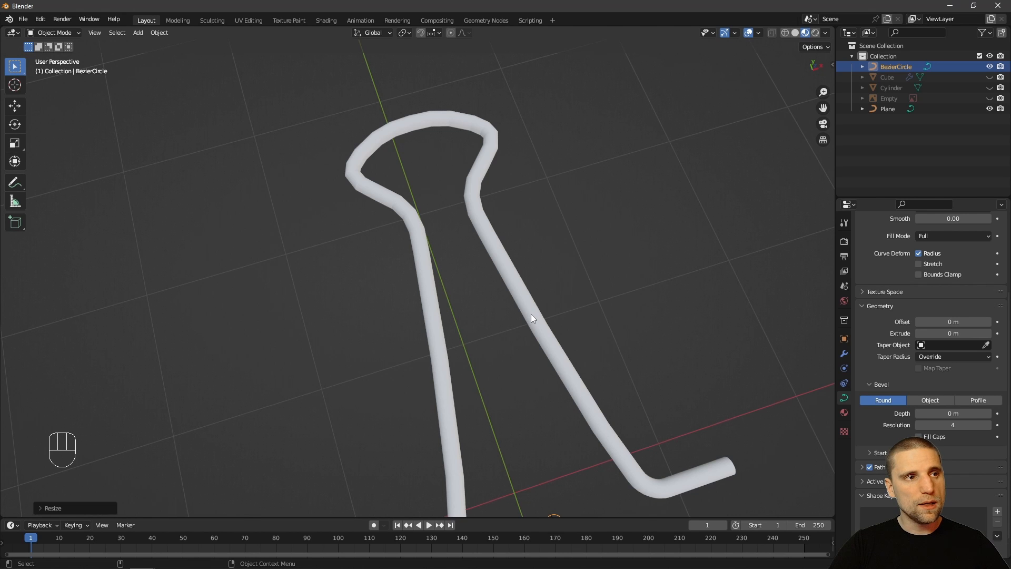
drag(610, 330, 511, 278)
- Add a Subdivision Surface modifier to the wire handle
click(483, 276)
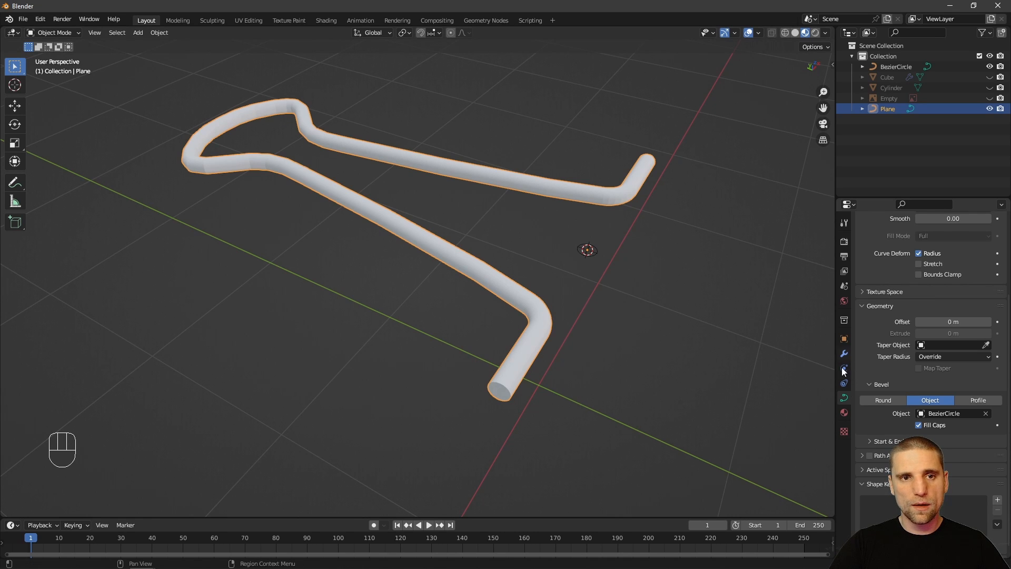
click(844, 353)
click(898, 239)
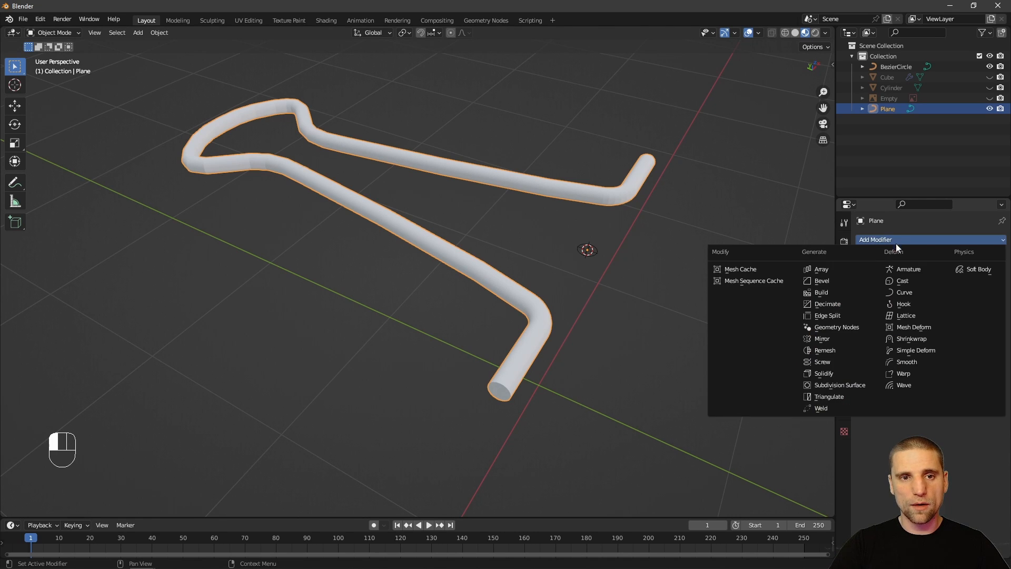
click(837, 384)
alt+drag(436, 248, 499, 286)
scroll(499, 286, up, 5)
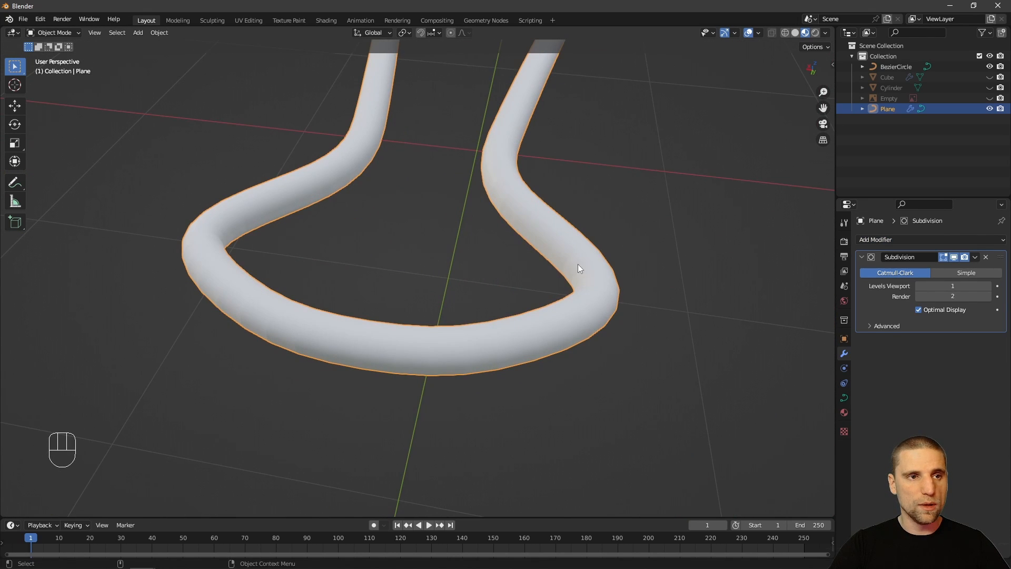
- Shade the wire handle smooth and deselect it
right_click(568, 243)
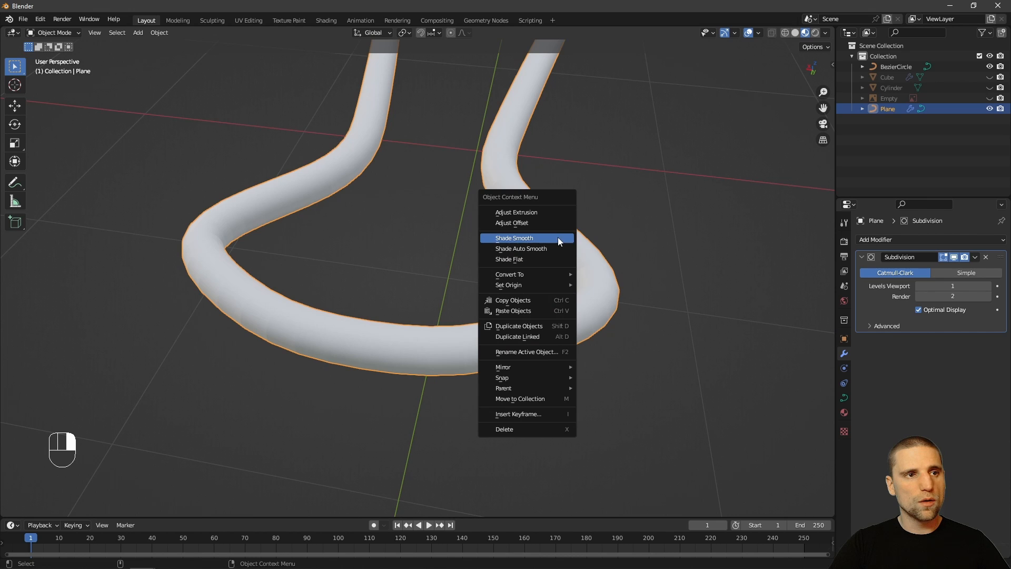
click(520, 240)
alt+drag(542, 241, 649, 233)
click(742, 317)
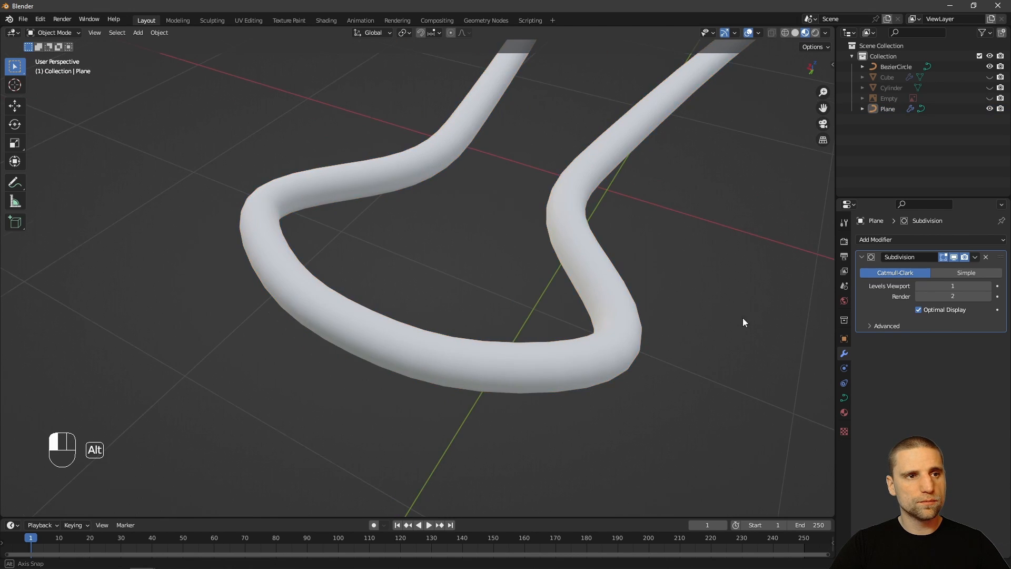
alt+drag(743, 318, 713, 263)
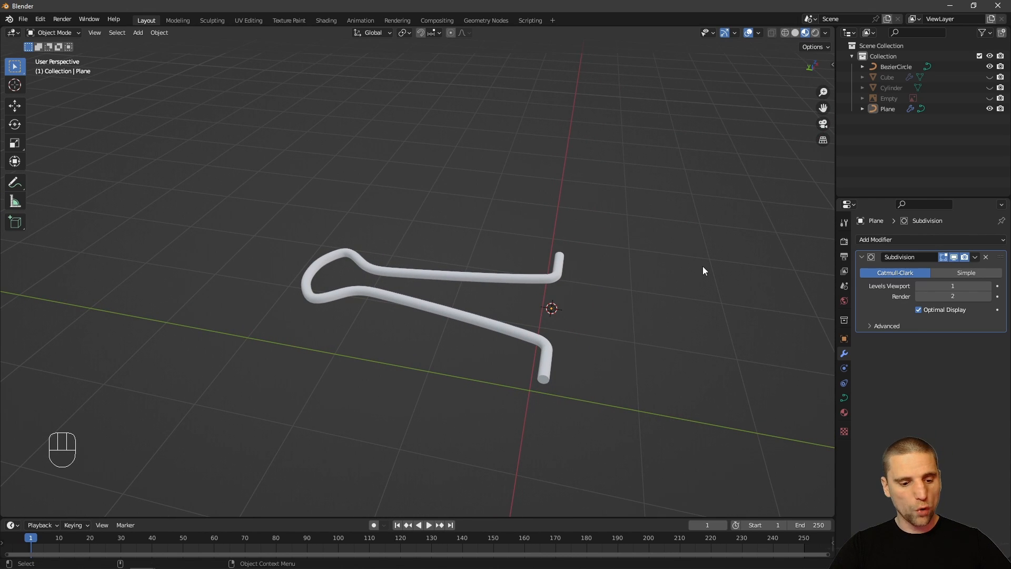
- Unhide all objects, but hide the reference image and the cylinder again so only the clip body and handle show
key(alt+h)
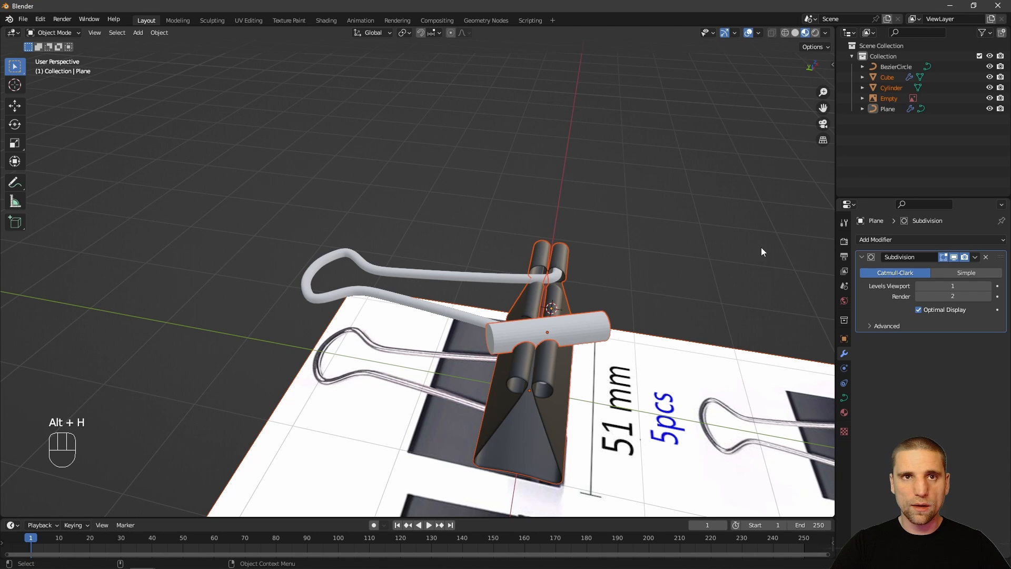
click(931, 120)
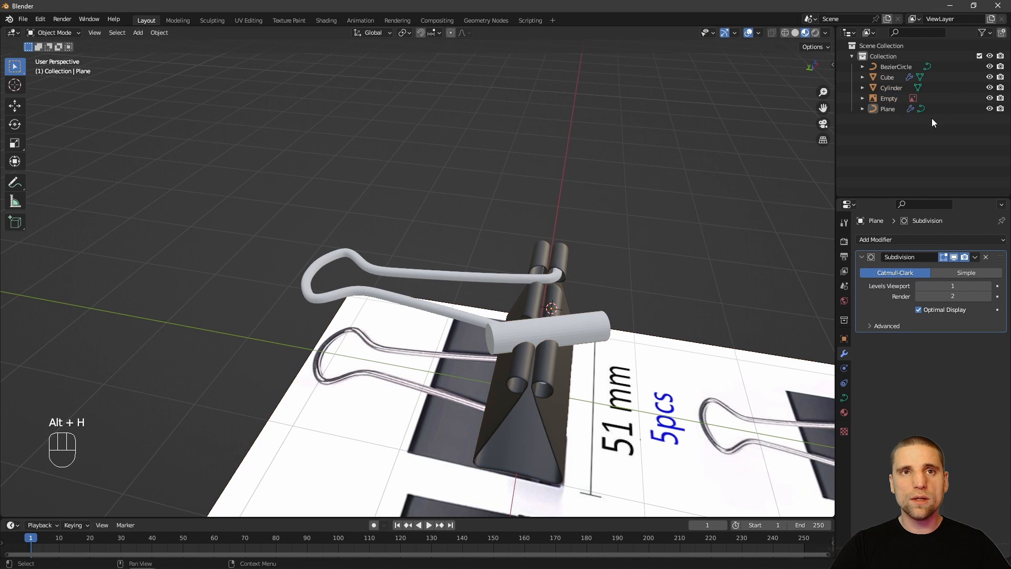
click(990, 97)
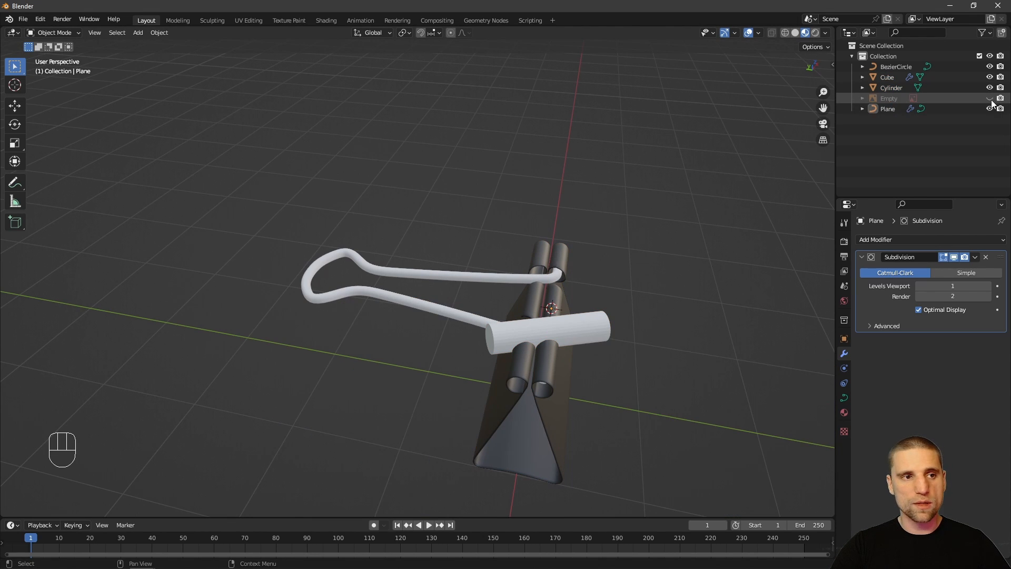
click(575, 333)
middle_drag(581, 340, 416, 368)
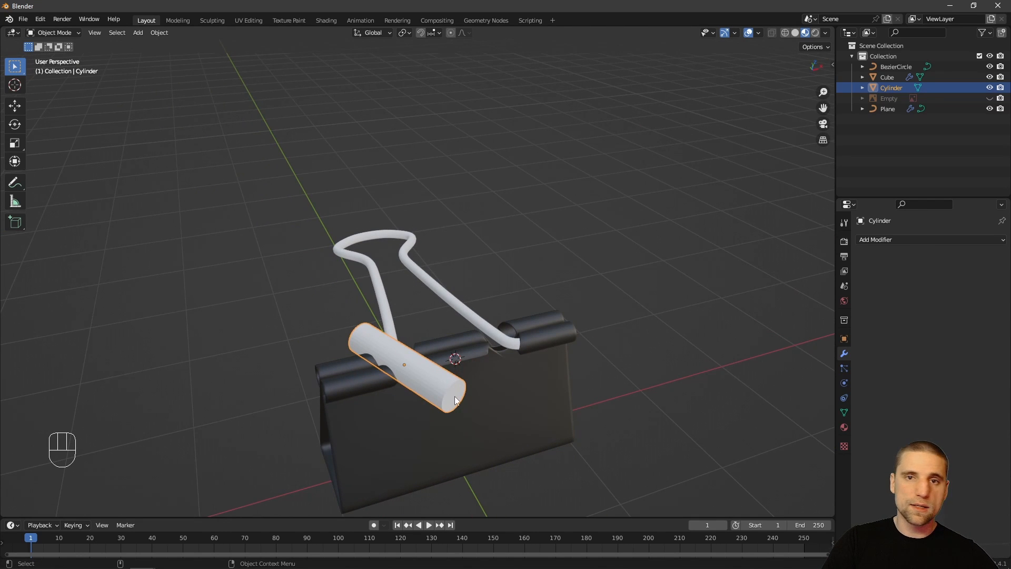
click(990, 88)
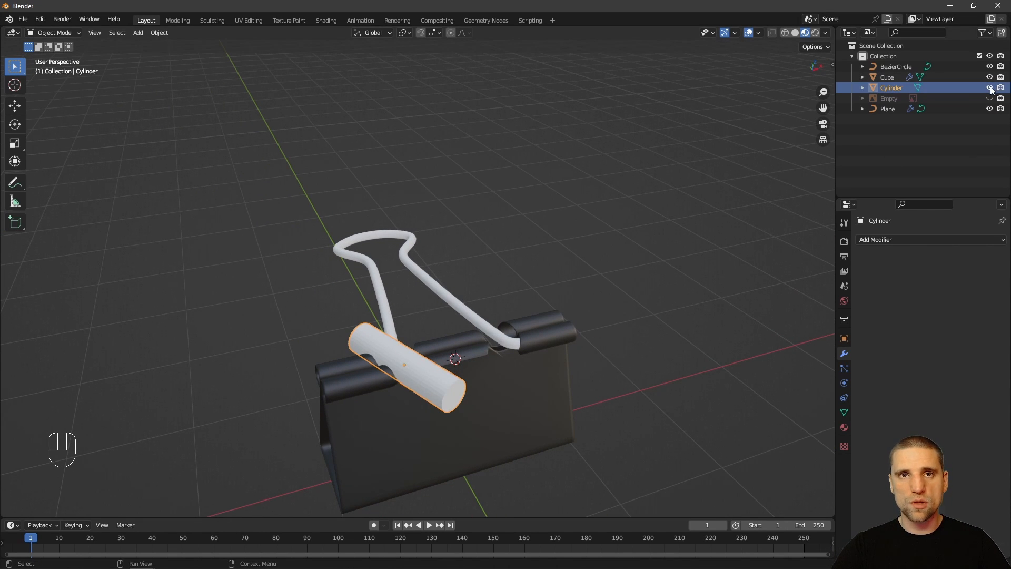
middle_drag(616, 308, 395, 302)
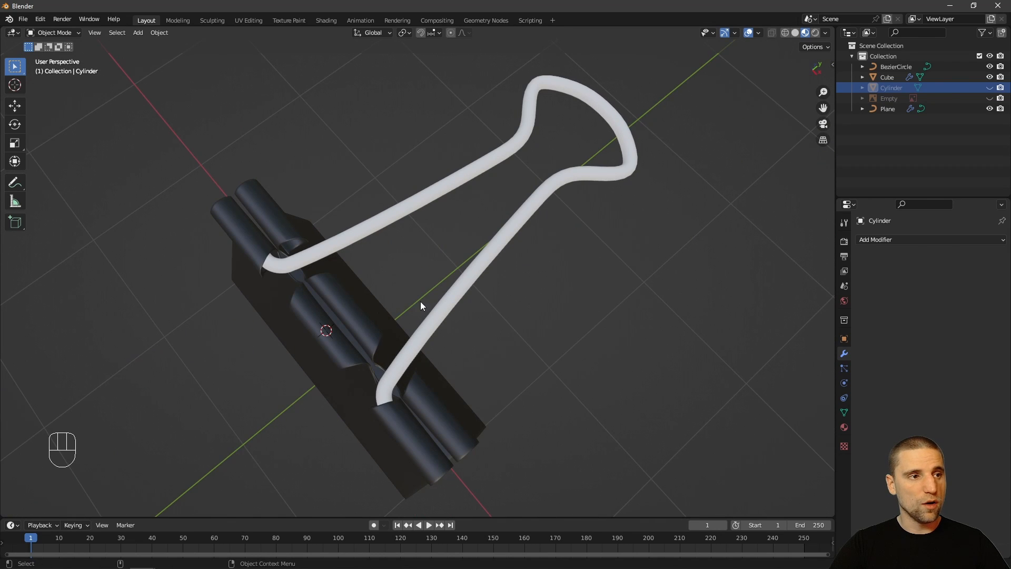
- Try rotating the wire handle around its pivot in the clip body, then deselect it and return to the selection tool
click(430, 326)
scroll(457, 335, down, 2)
alt+shift+drag(457, 335, 492, 278)
key(space)
key(r)
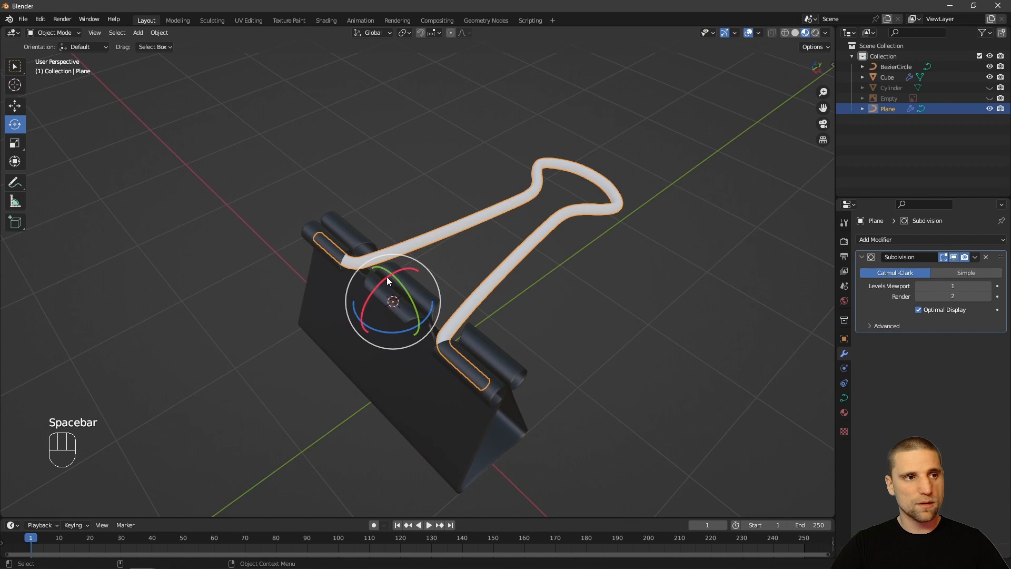
drag(386, 276, 456, 278)
click(585, 296)
key(w)
- Rescale the Bezier circle to adjust the wire handle's thickness inside the clip body's curled edges
alt+drag(585, 314, 482, 284)
scroll(411, 301, up, 5)
alt+drag(405, 301, 421, 316)
alt+drag(440, 337, 588, 282)
click(572, 233)
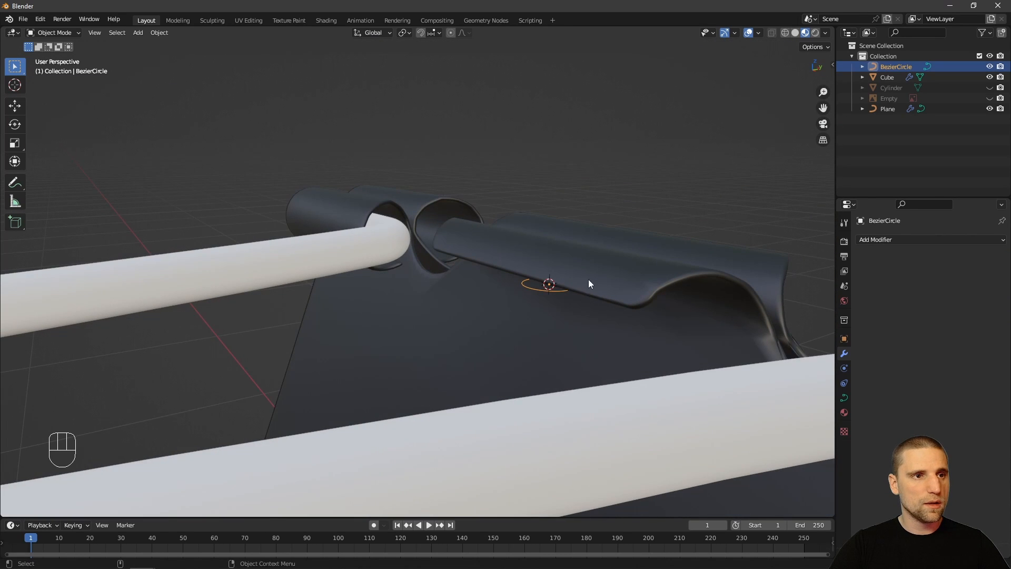
key(s)
click(629, 251)
alt+drag(629, 247, 489, 311)
- Convert the wire handle from a curve to a mesh
click(490, 311)
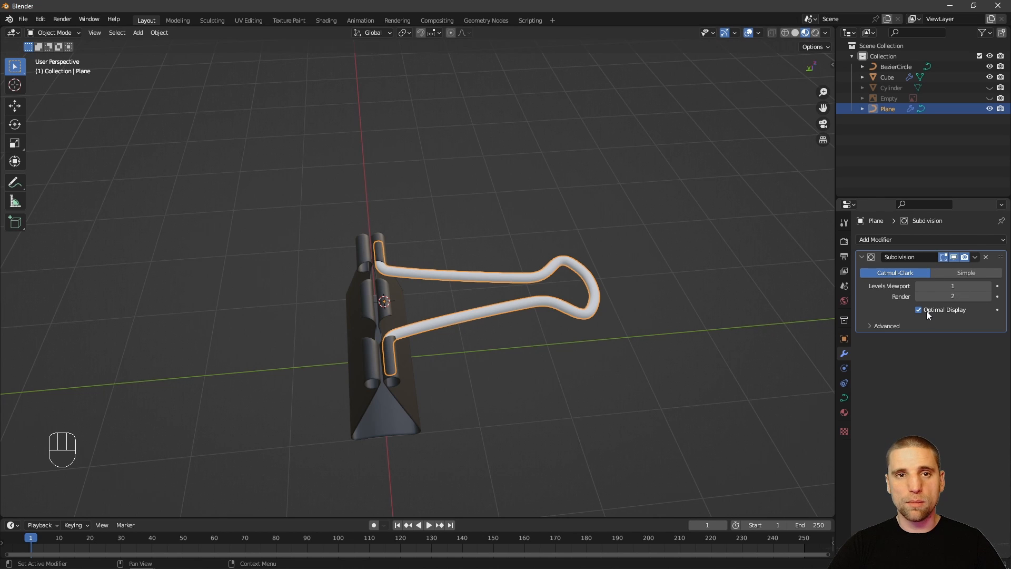
click(159, 33)
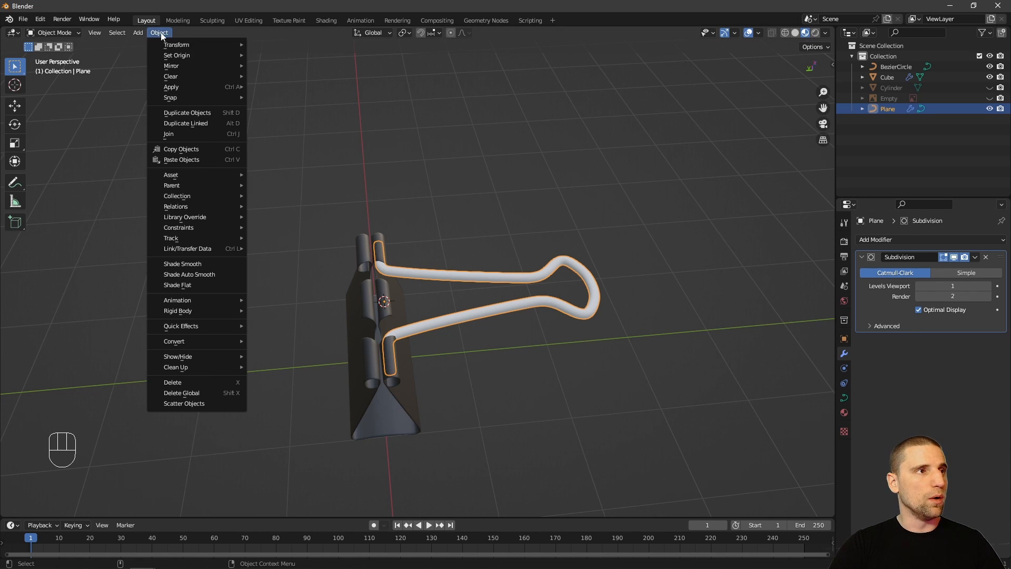
mouse_move(182, 341)
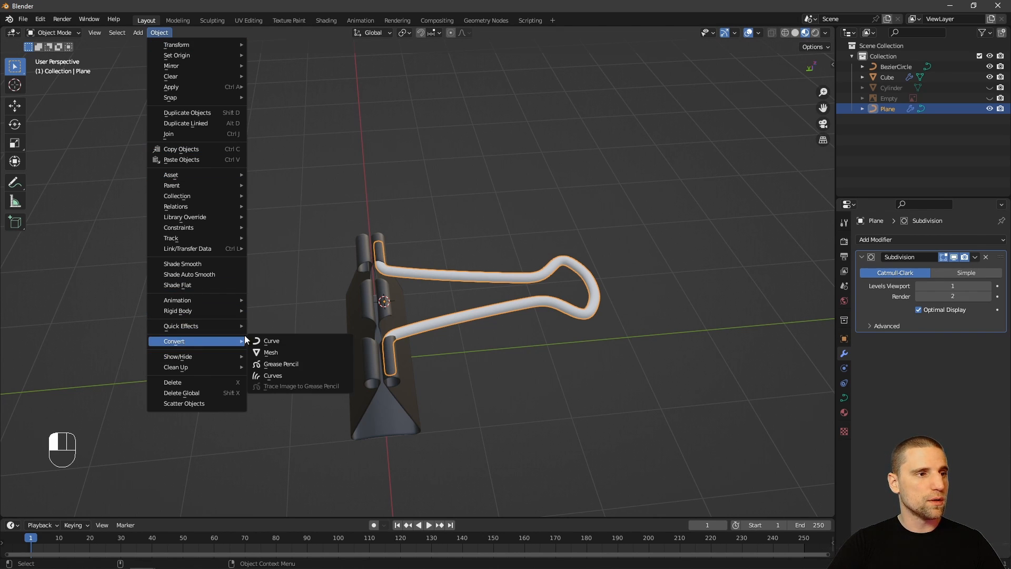
click(276, 351)
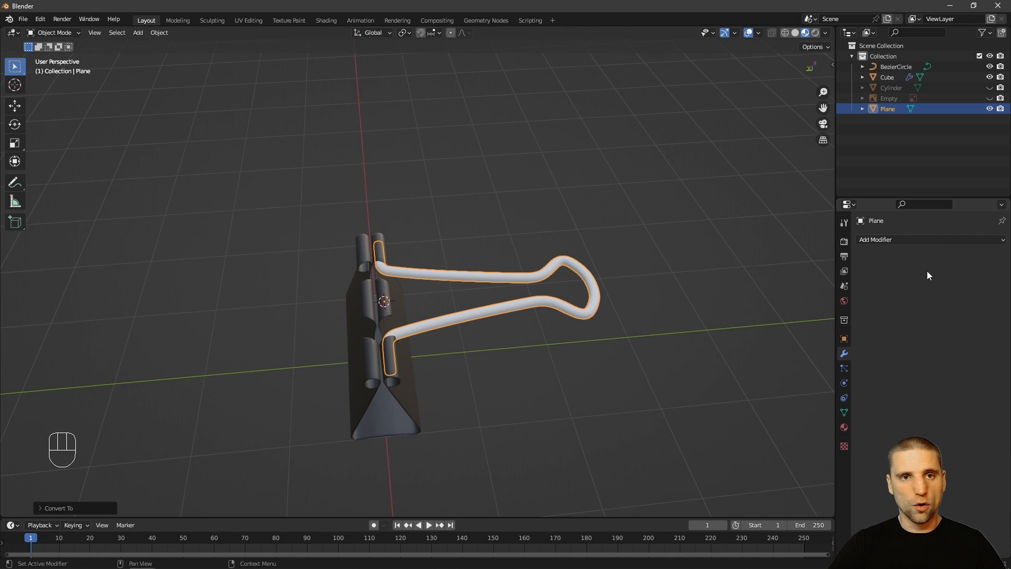
- Mirror the wire handle along the Y axis only, with the clip body Cube as mirror object, and apply the Mirror modifier
click(926, 240)
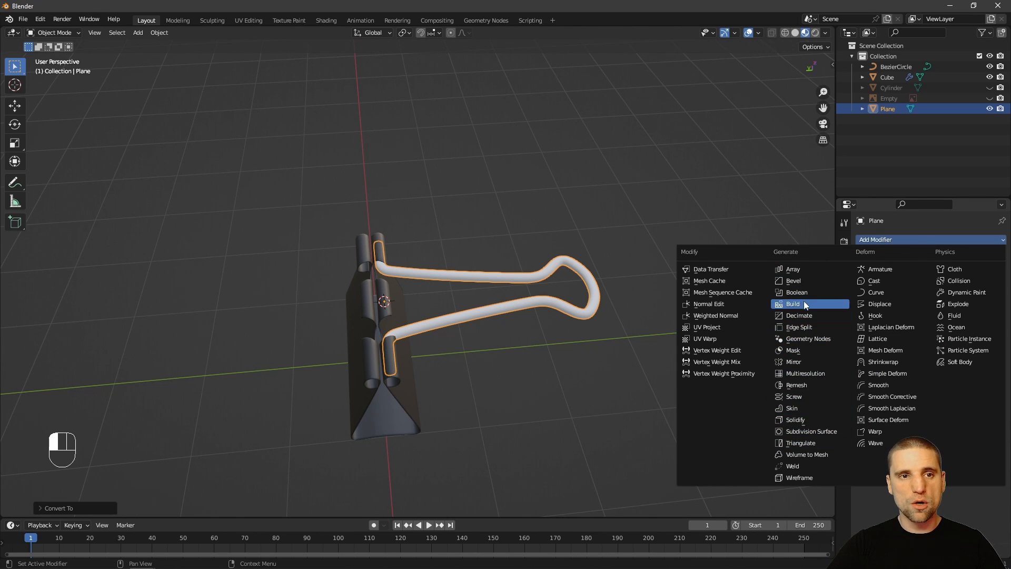
click(800, 362)
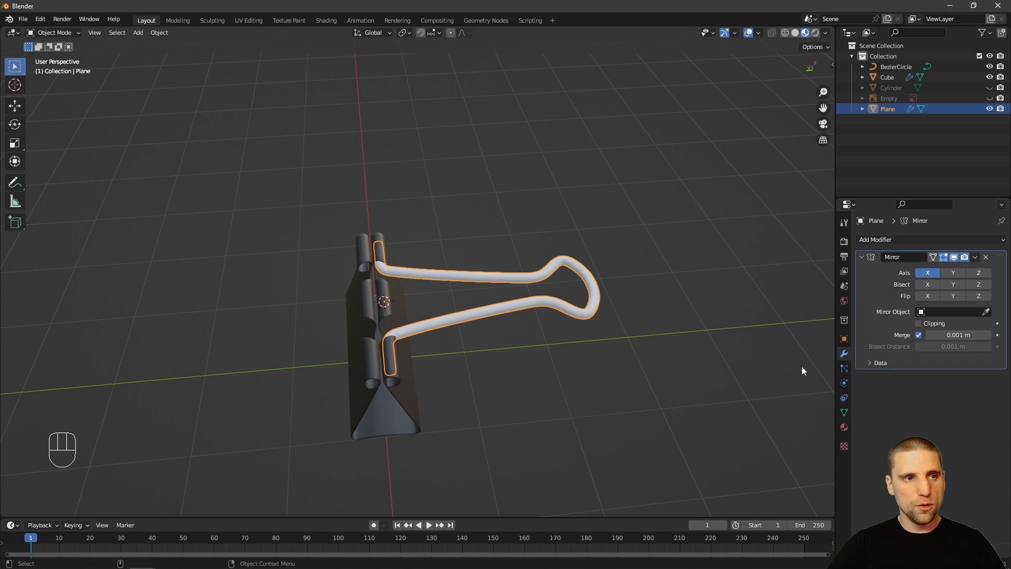
click(986, 312)
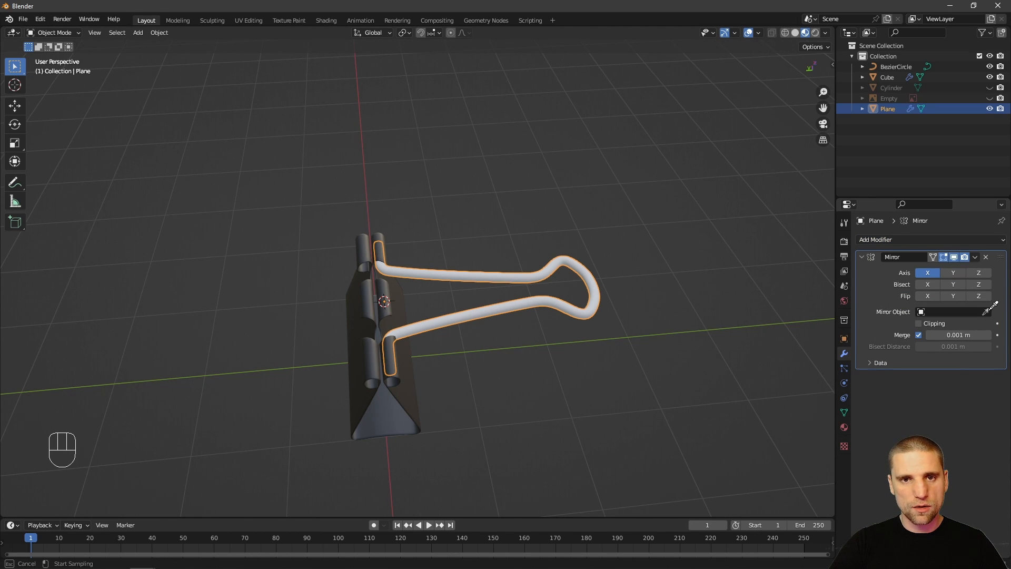
click(411, 404)
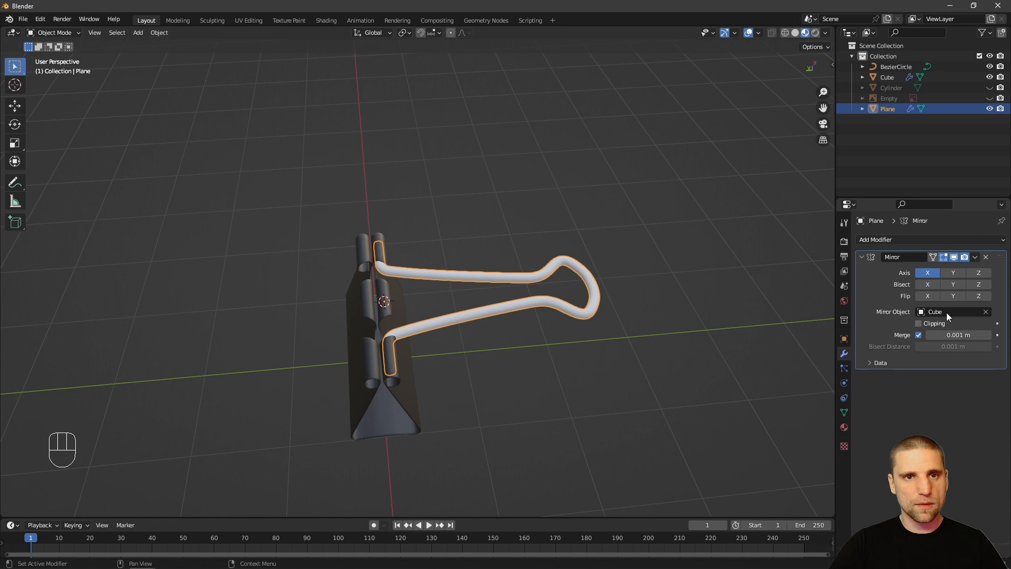
click(953, 274)
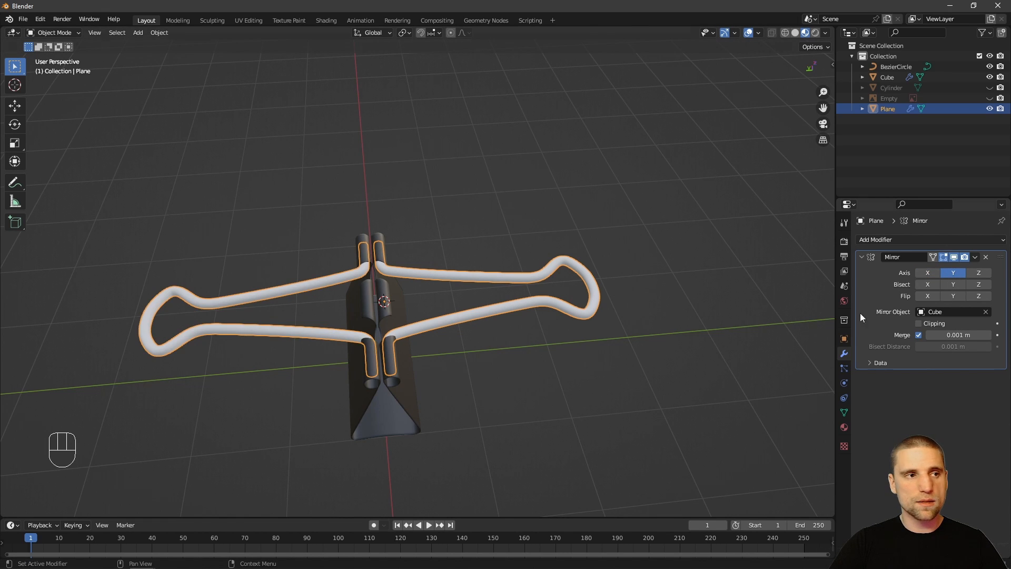
click(587, 393)
alt+drag(586, 393, 518, 358)
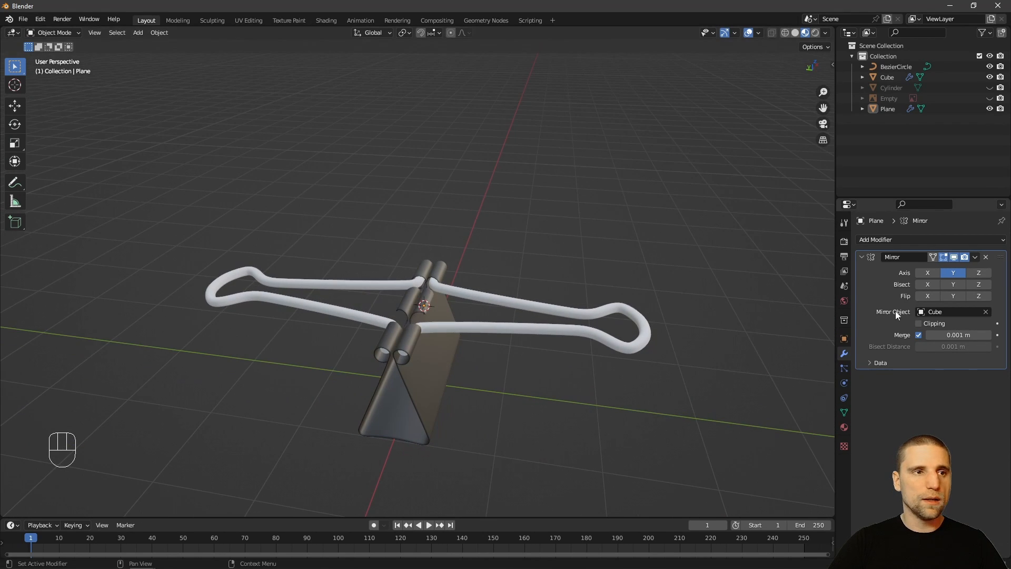
click(978, 258)
click(934, 269)
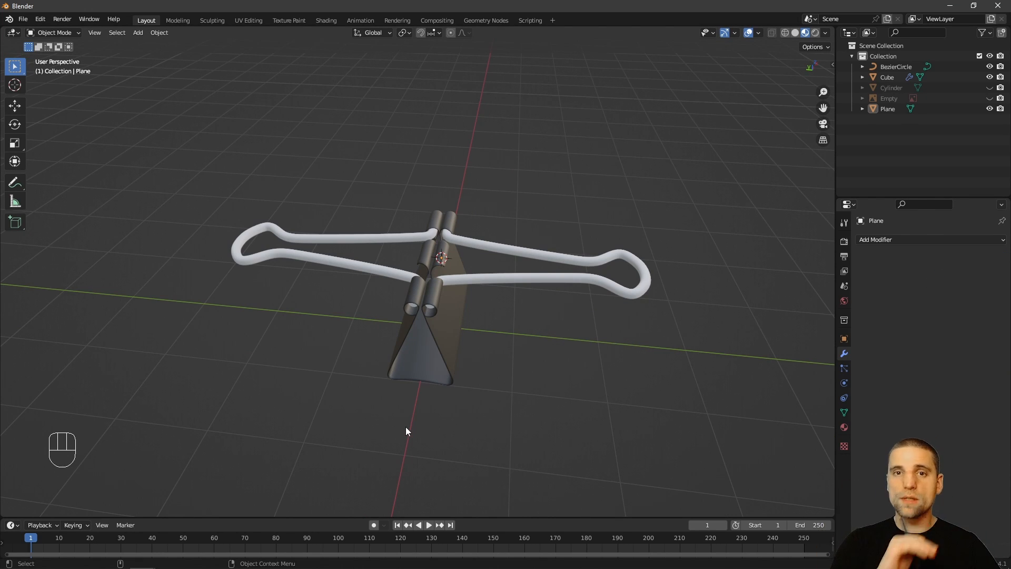
- Preview the clip body and both handles in rendered viewport shading
mouse_move(567, 290)
alt+mouse_down()
mouse_move(605, 276)
mouse_move(586, 239)
mouse_move(603, 261)
mouse_move(625, 232)
mouse_move(490, 239)
mouse_move(535, 242)
mouse_move(519, 239)
alt+mouse_up()
click(815, 33)
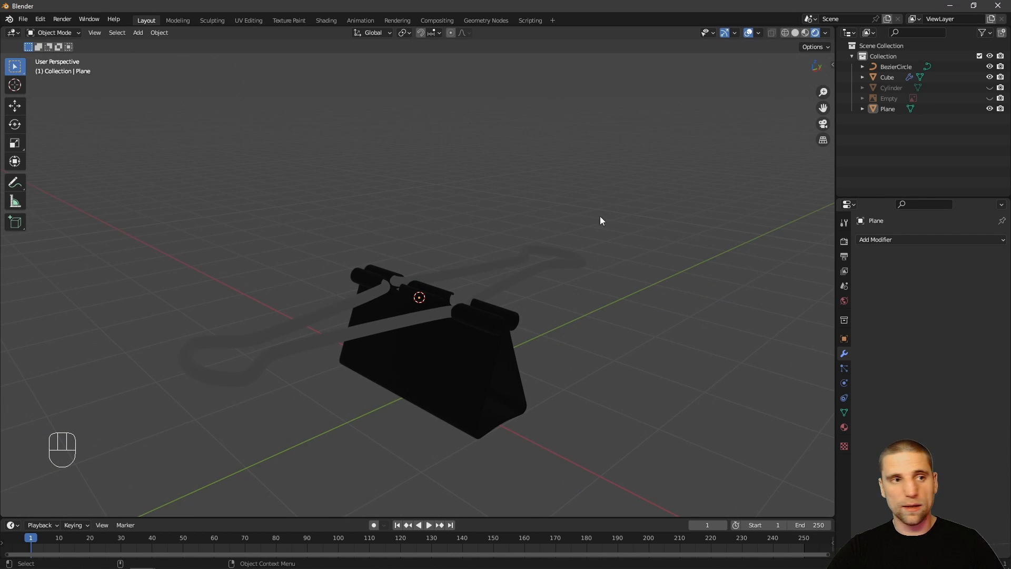
alt+drag(599, 217, 581, 251)
- Switch to the Shading workspace and join the file browser area into the 3D viewport
click(326, 20)
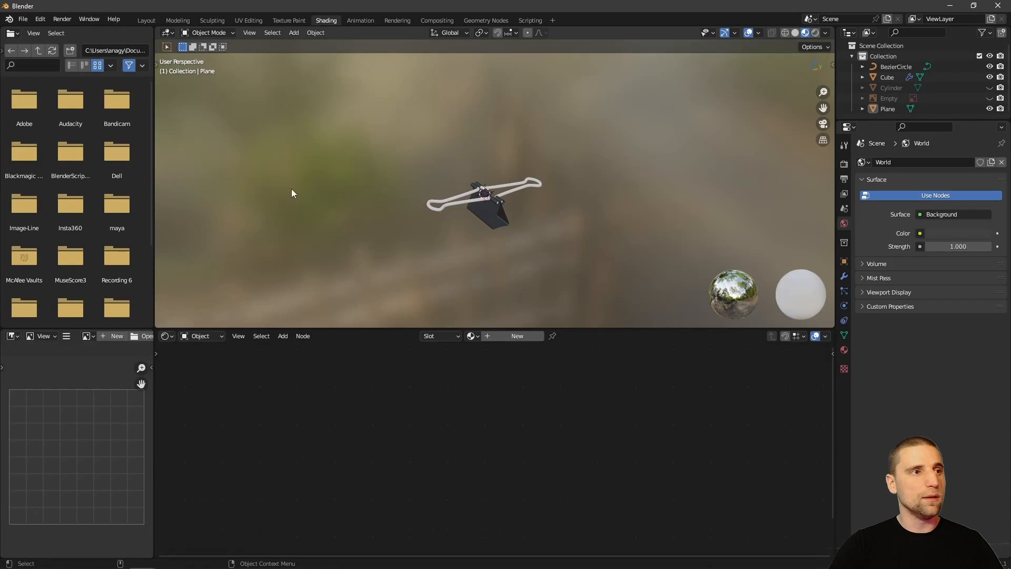
right_click(155, 187)
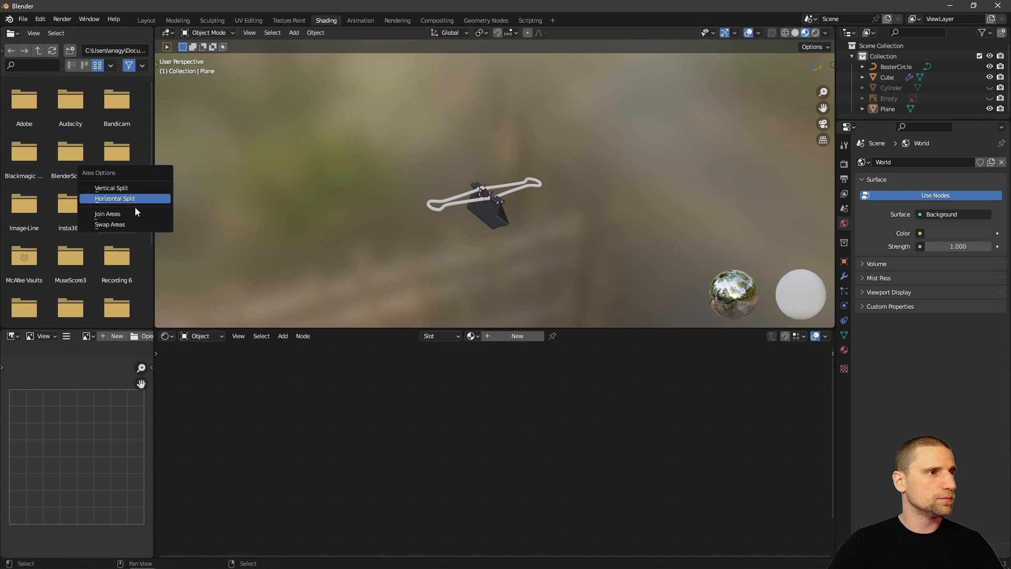
click(124, 214)
click(132, 162)
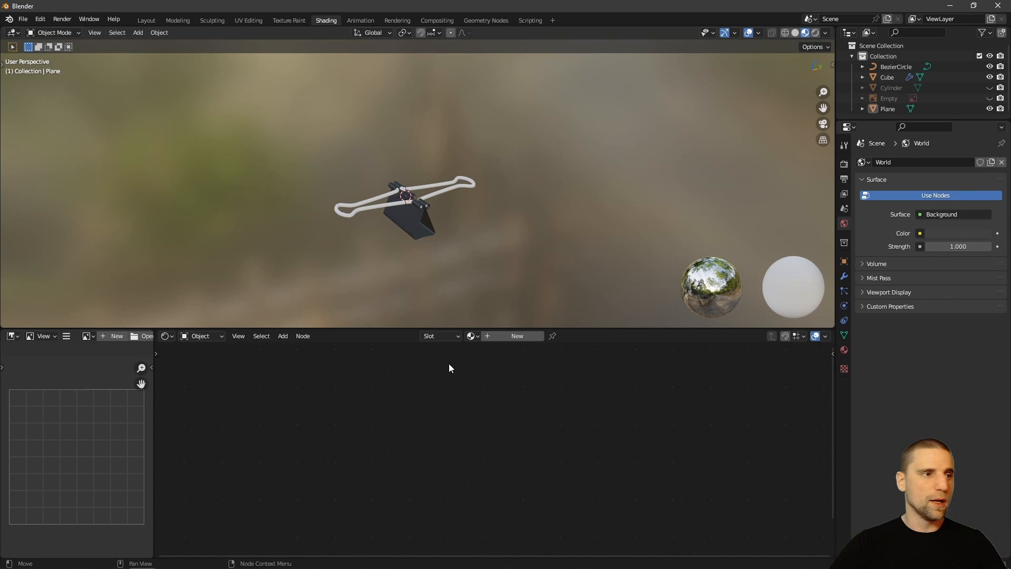
- Add an Environment Texture node to the World shader and connect its Color output to the Background node's Color input
click(209, 336)
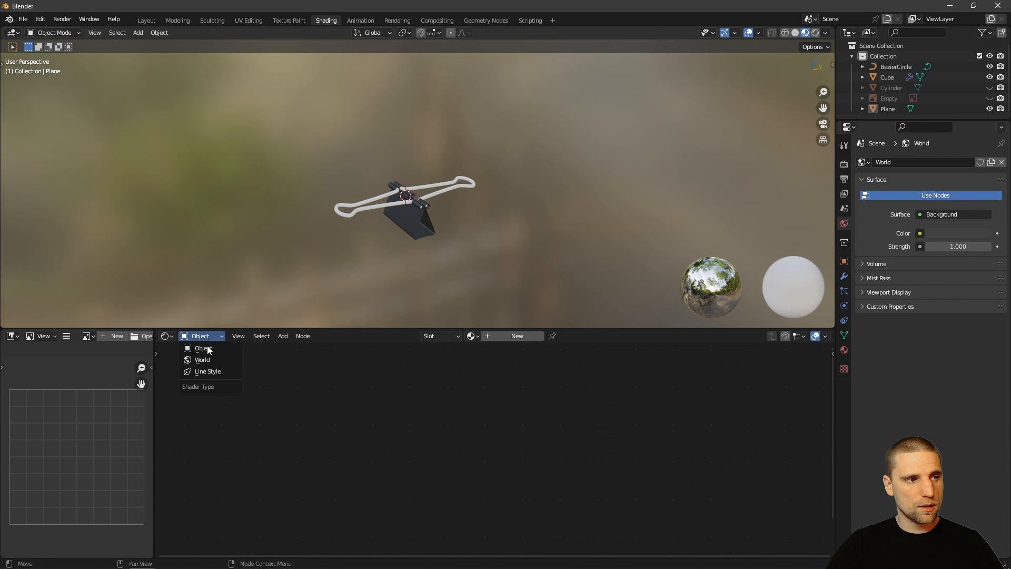
click(207, 359)
scroll(533, 457, up, 2)
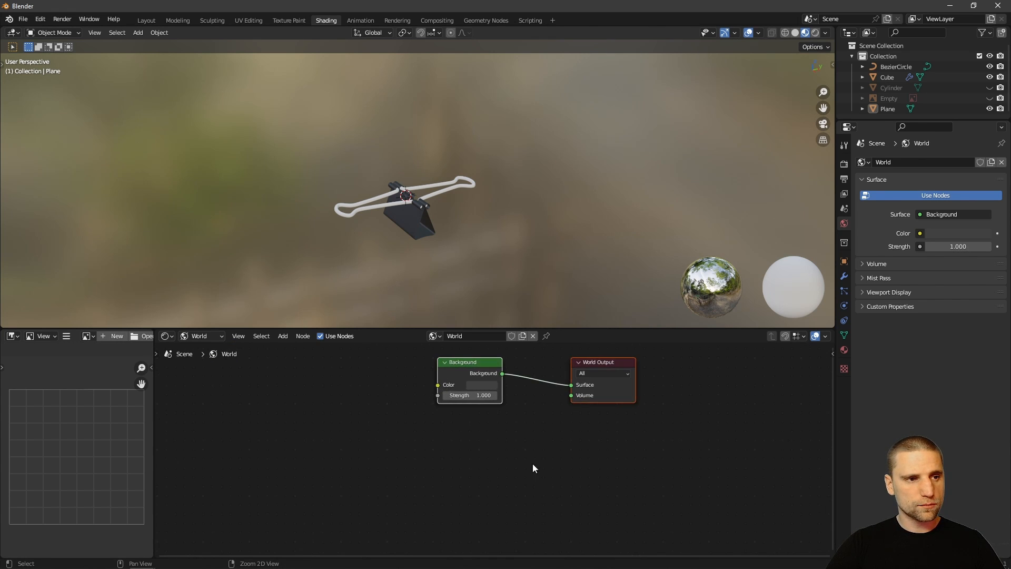
key(shift+a)
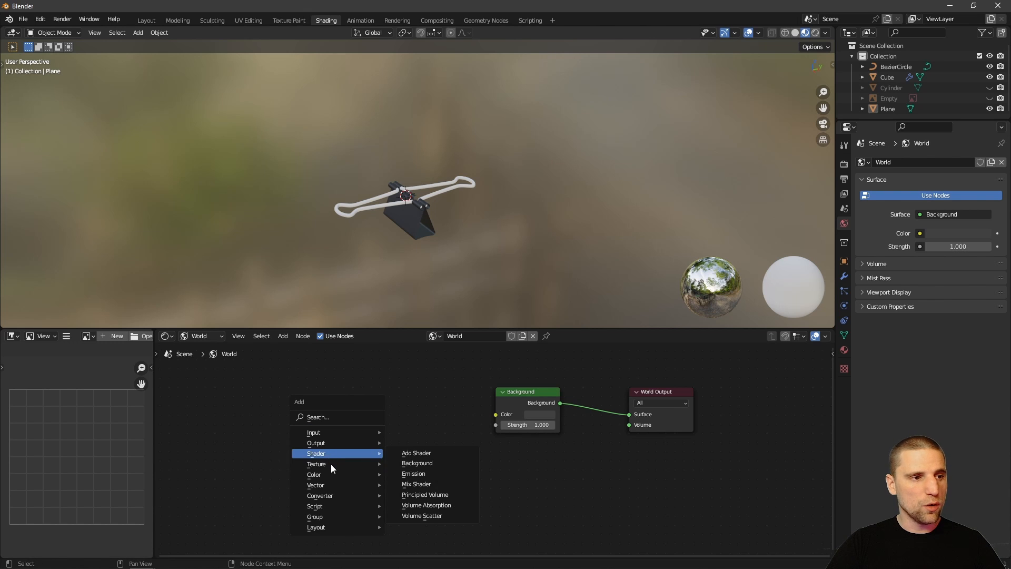
mouse_move(330, 465)
click(427, 347)
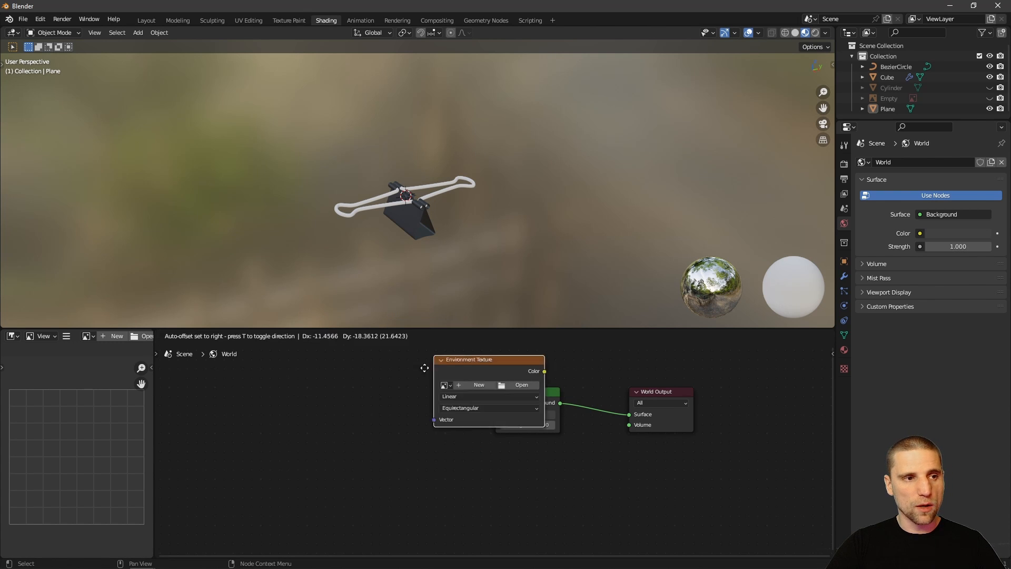
click(322, 396)
drag(432, 411, 500, 416)
- Show the viewport in rendered shading and open the HDRI folder to choose an image for the Environment Texture node
click(815, 33)
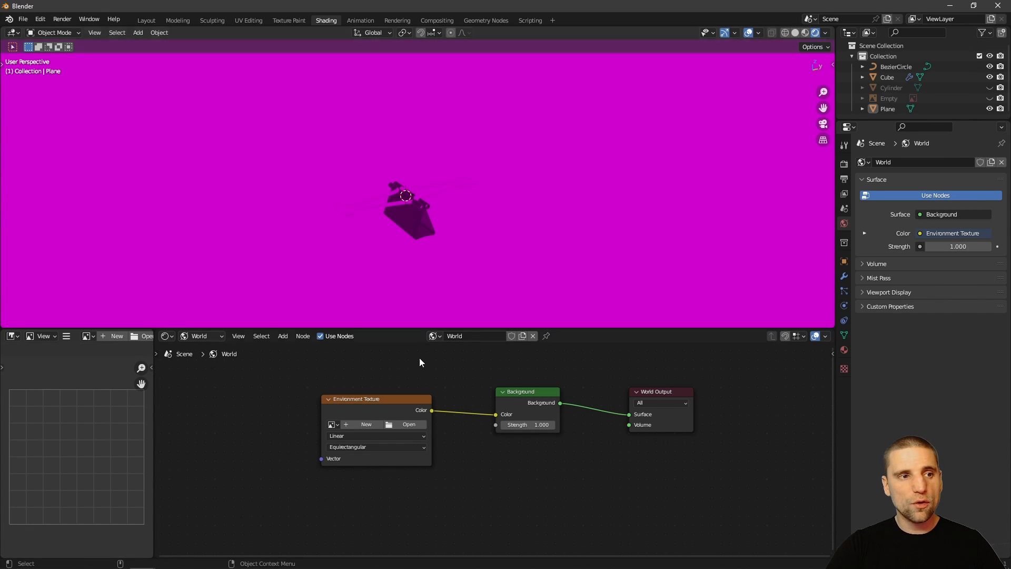
drag(400, 411, 411, 397)
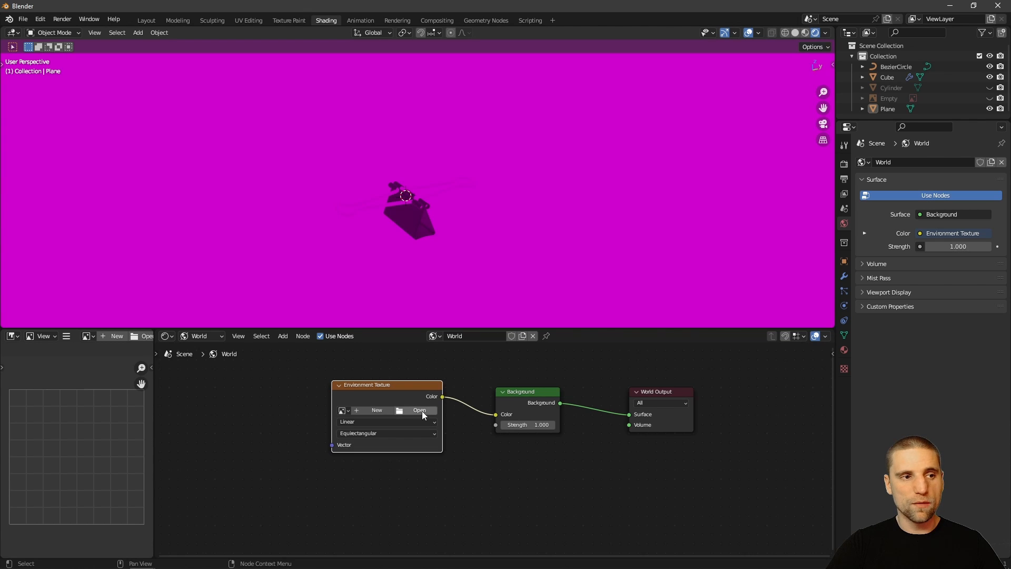
click(422, 412)
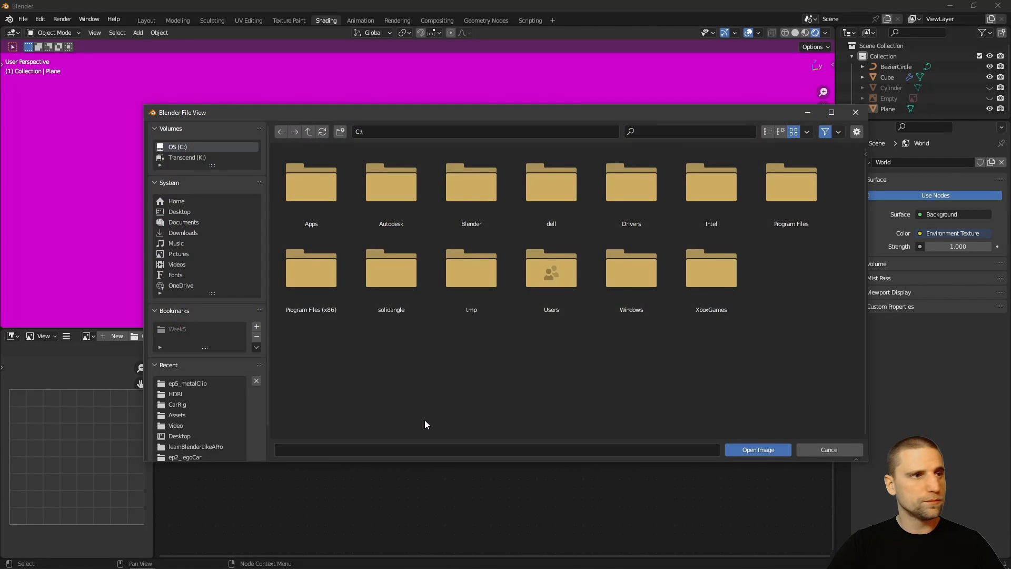
click(179, 394)
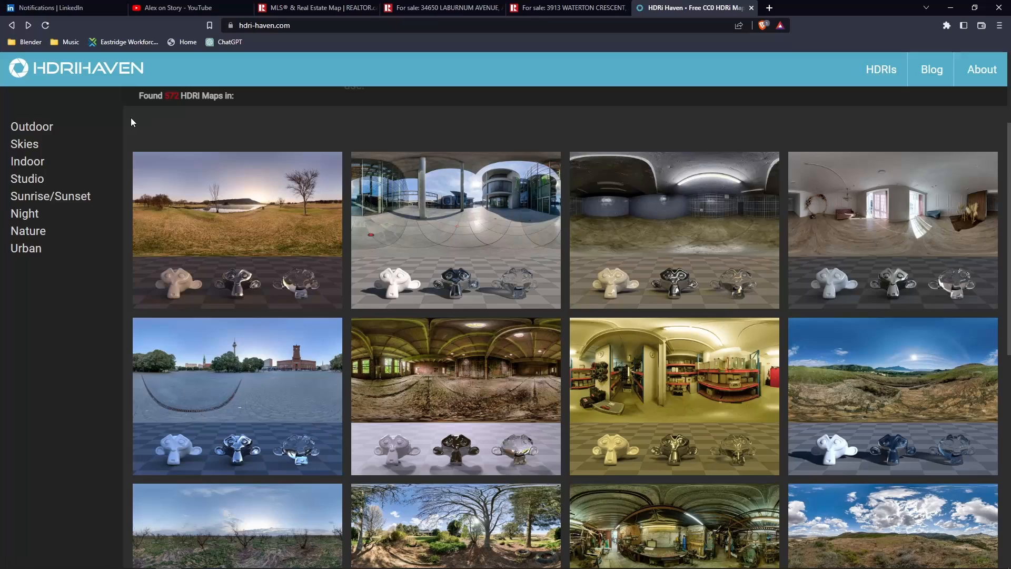
- Switch to the browser and look through the free HDRI maps on the HDRI Haven website
scroll(131, 118, down, 2)
scroll(131, 118, down, 6)
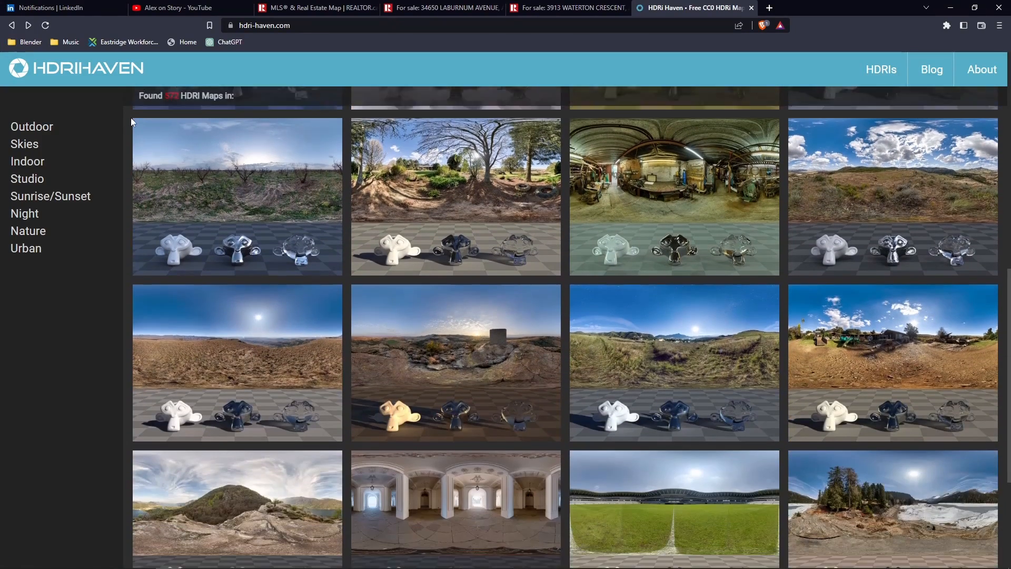
scroll(131, 118, down, 2)
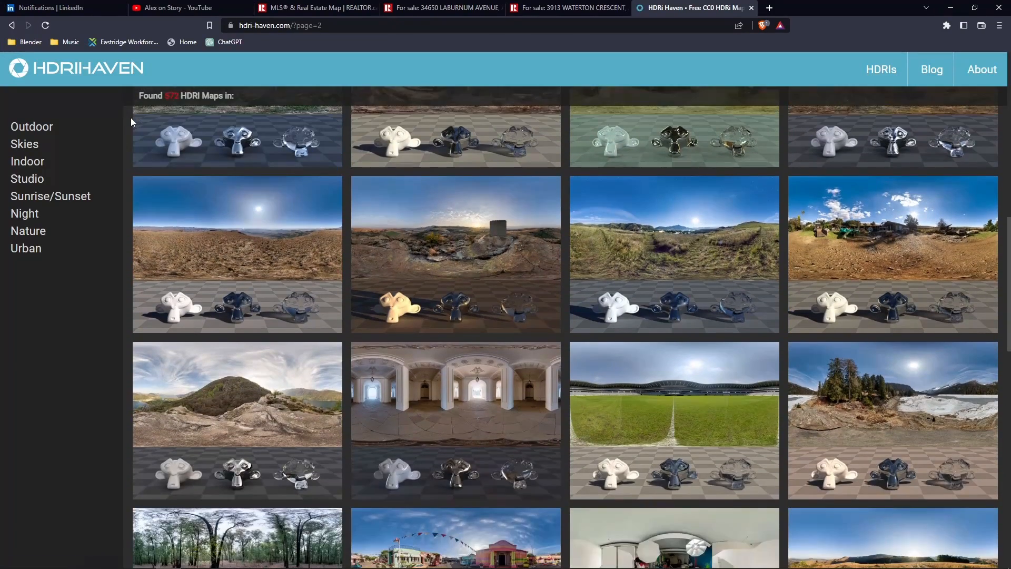
click(409, 260)
click(423, 316)
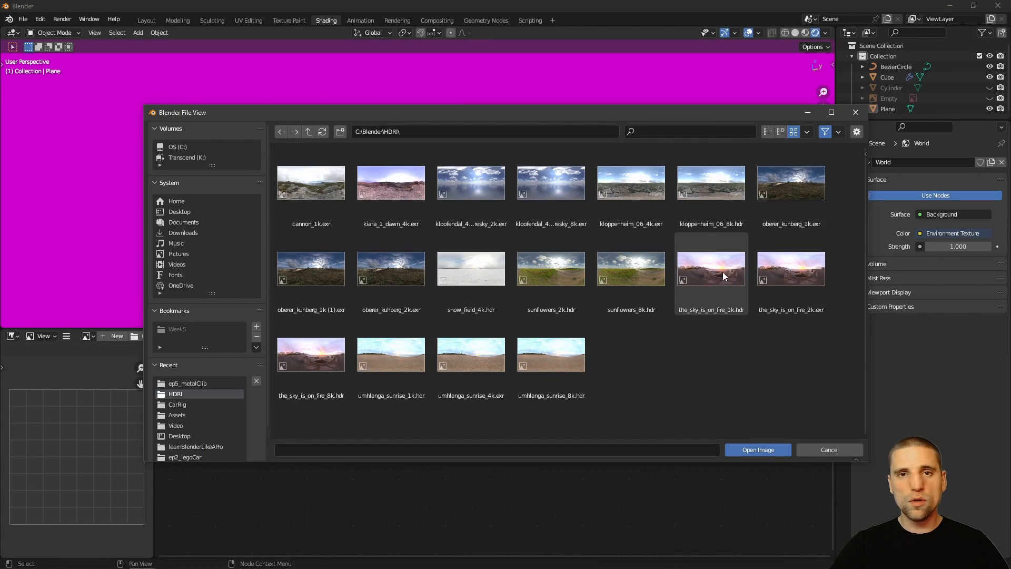
- Load the_sky_is_on_fire_1k.hdr from the HDRI folder into the Environment Texture node
click(723, 272)
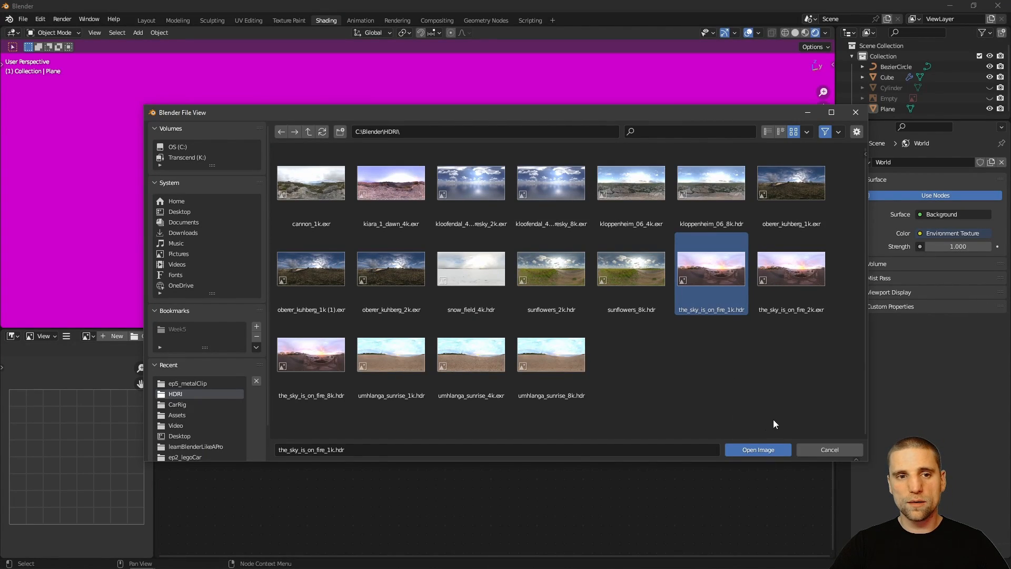
click(759, 450)
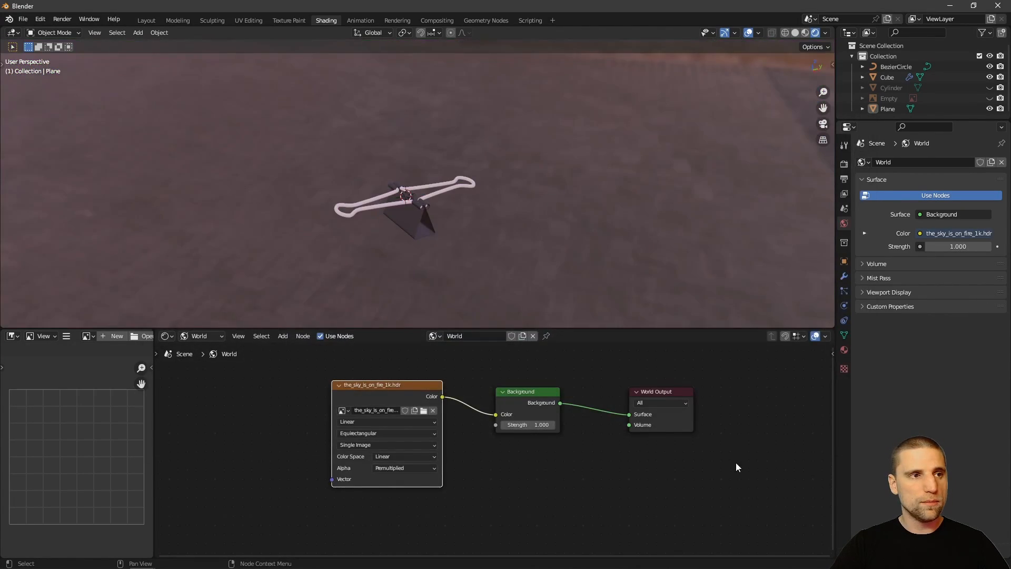
middle_drag(611, 283, 419, 217)
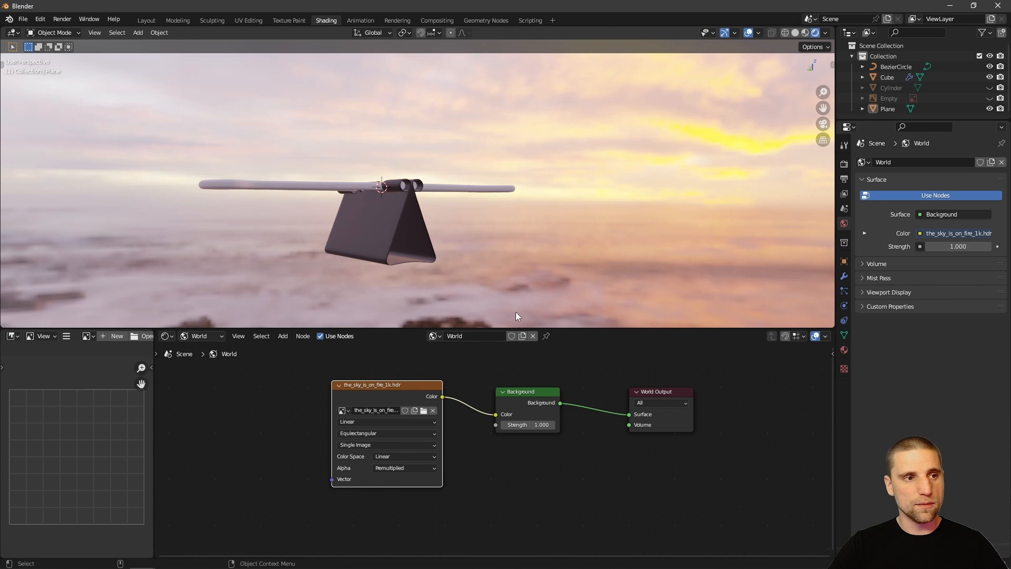
- Enable the Transparent film option in the render settings to hide the HDRI background behind the clip
click(844, 276)
click(844, 163)
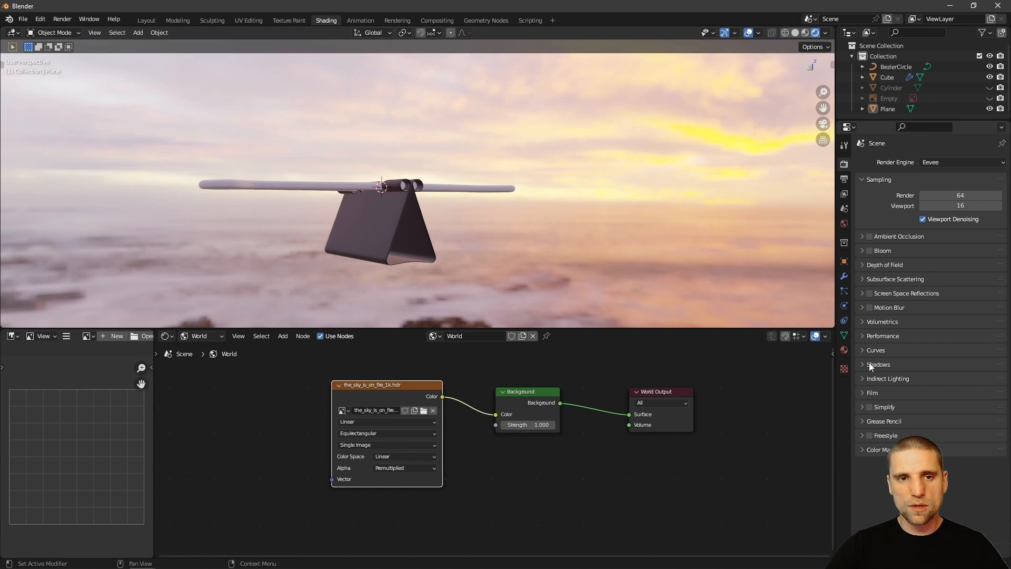
click(862, 393)
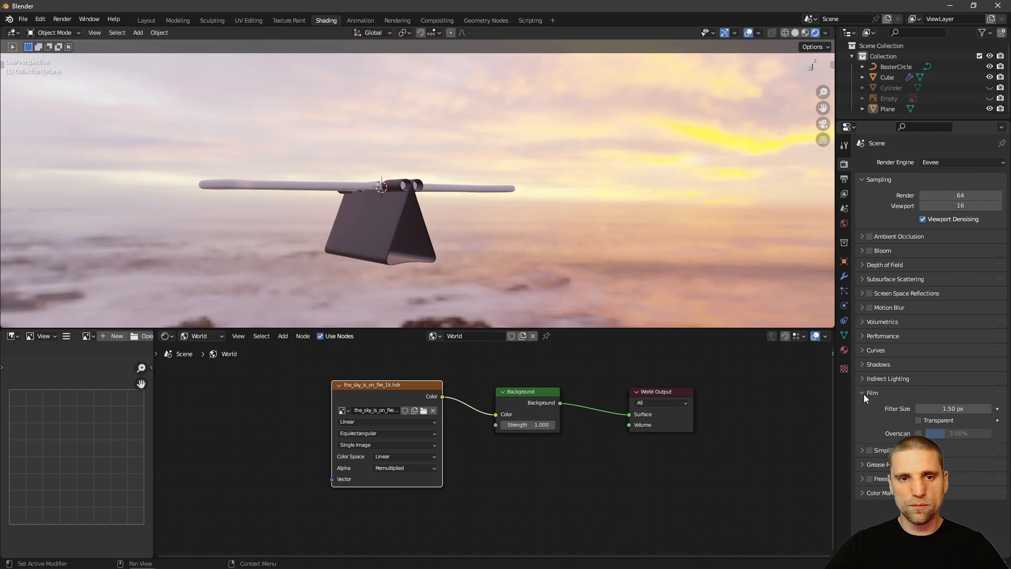
click(918, 420)
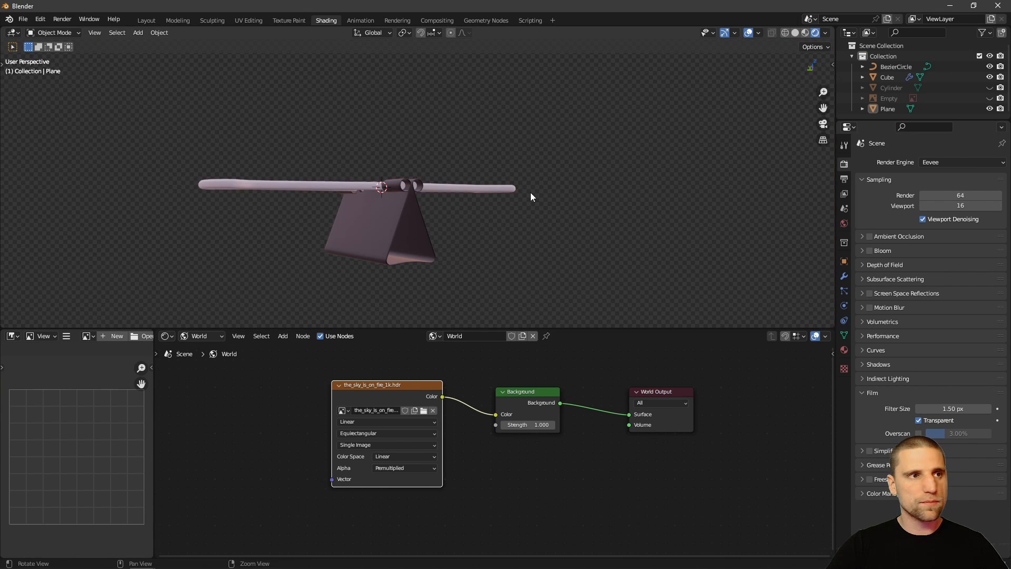
middle_drag(530, 191, 522, 220)
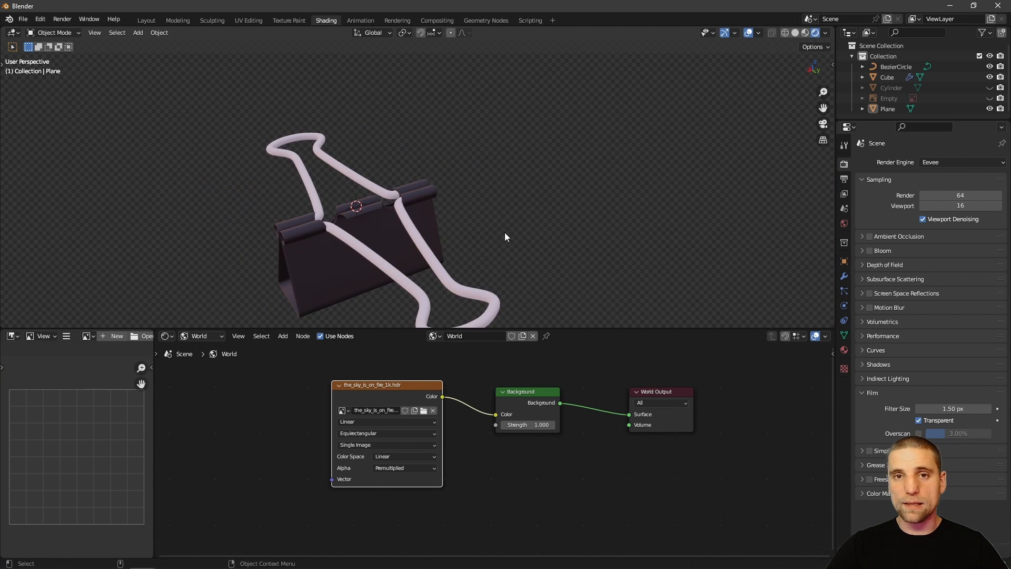
- Show the clip body's object material in the shader editor and set its Metallic value to 1.000
middle_drag(451, 219, 600, 271)
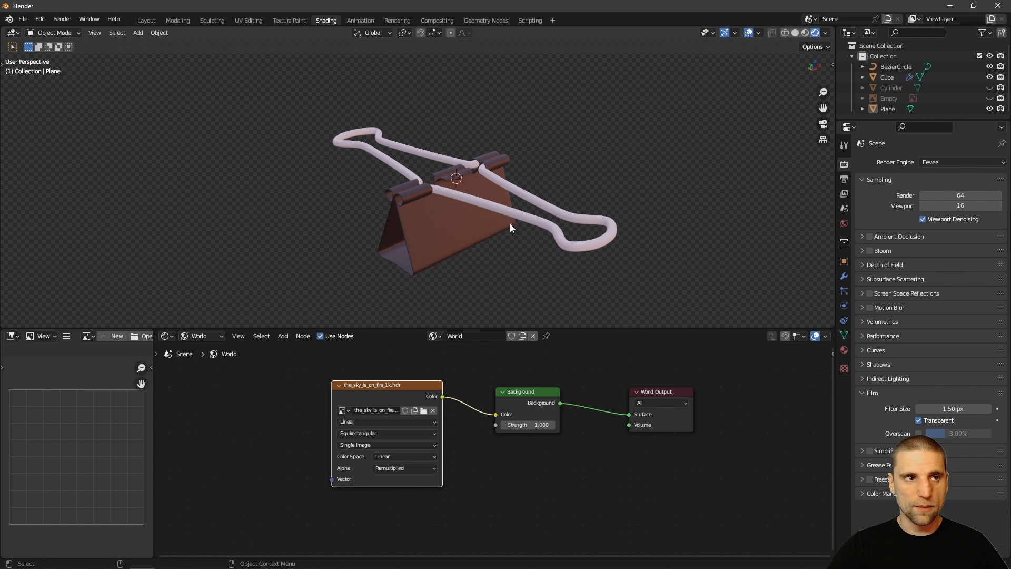
click(482, 229)
click(207, 336)
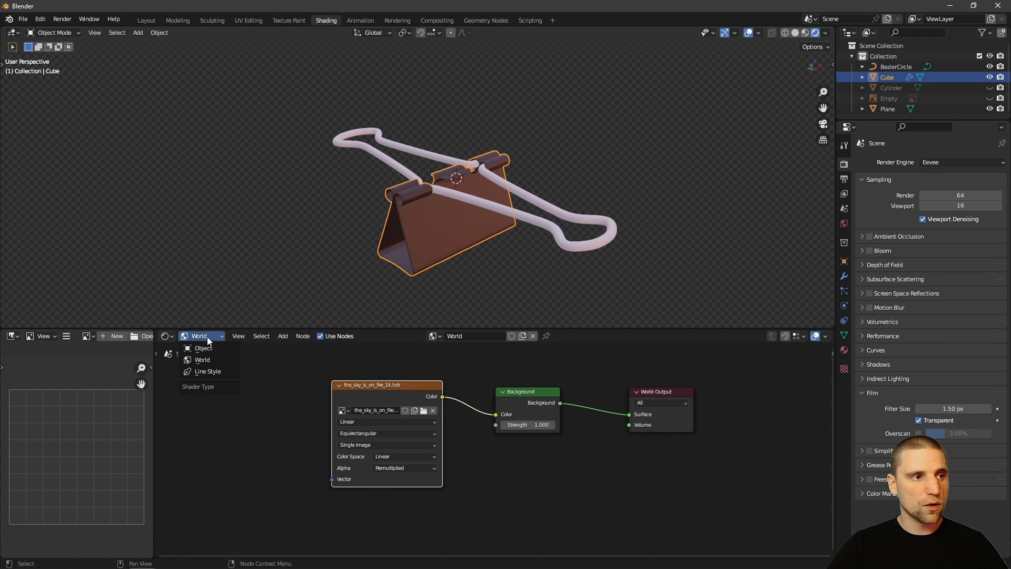
click(209, 349)
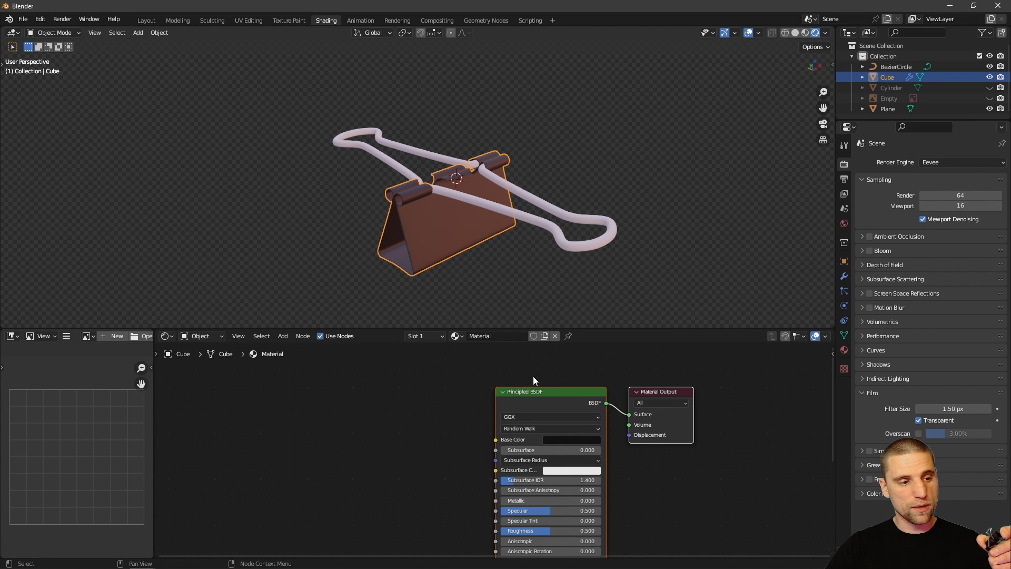
middle_drag(630, 465, 635, 446)
scroll(573, 457, up, 2)
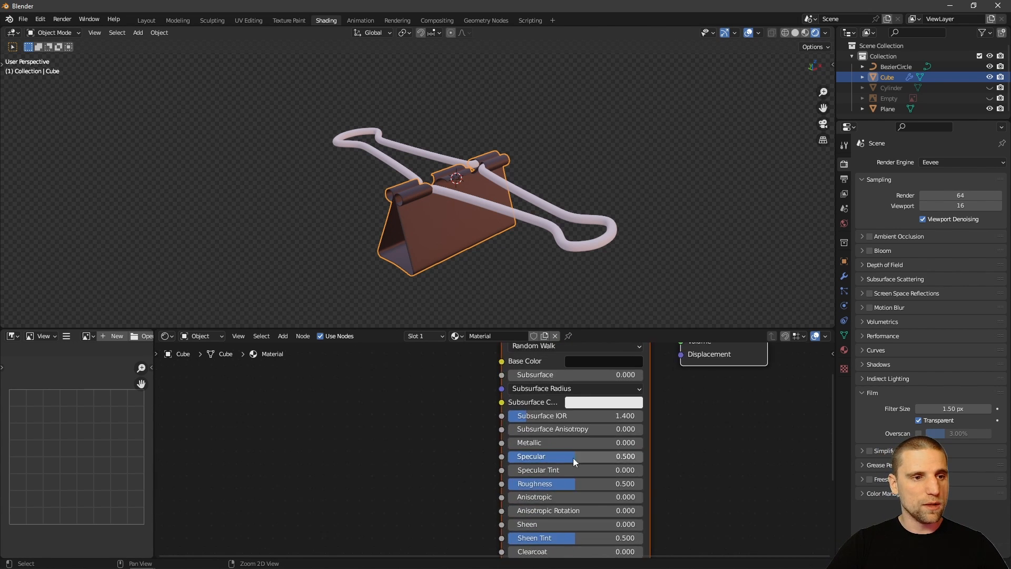
drag(542, 444, 711, 457)
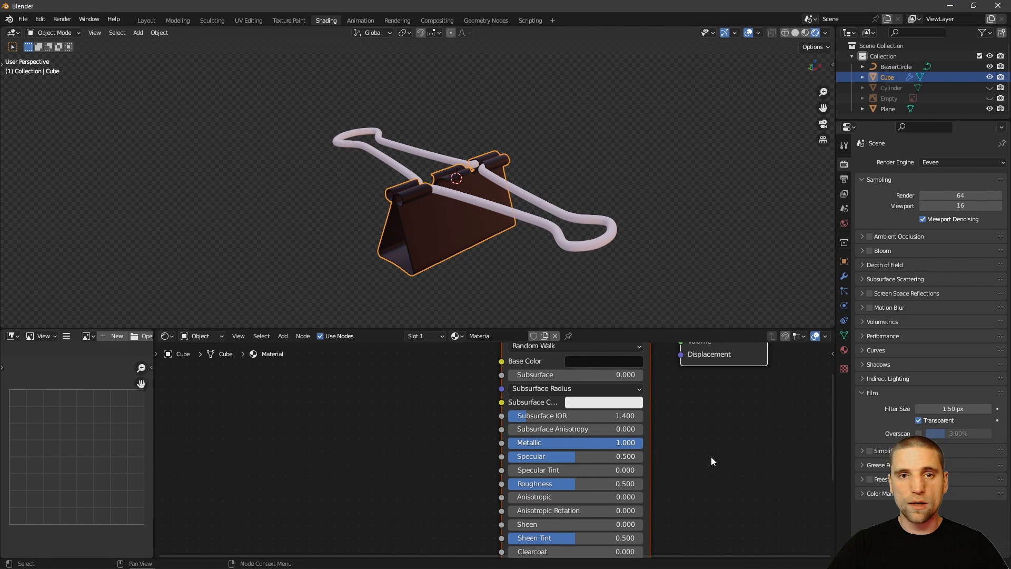
- Lower the clip body material's Roughness to about 0.114 while checking the reflections from several angles
middle_drag(636, 324, 591, 172)
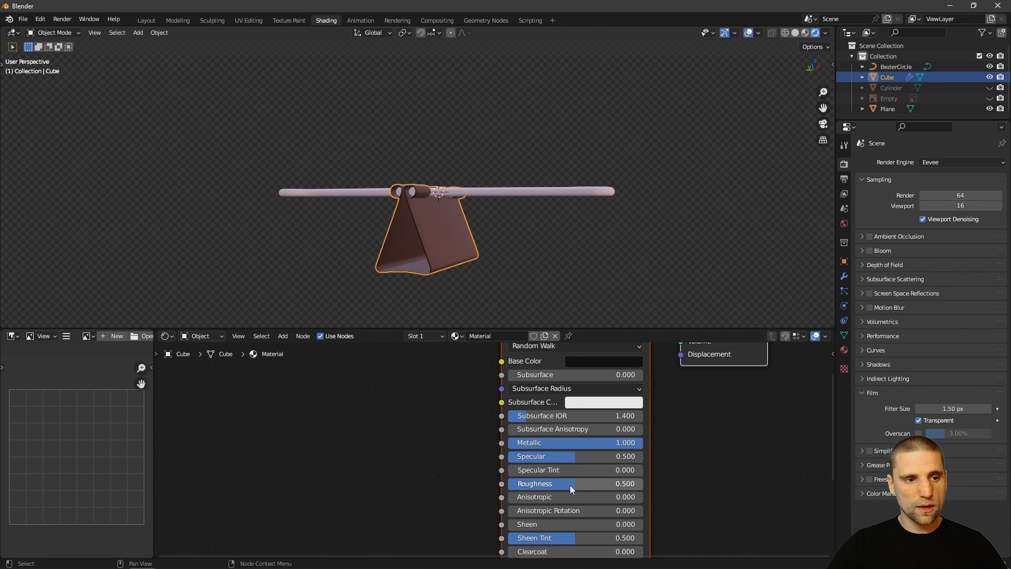
drag(570, 485, 489, 473)
middle_drag(553, 213, 569, 240)
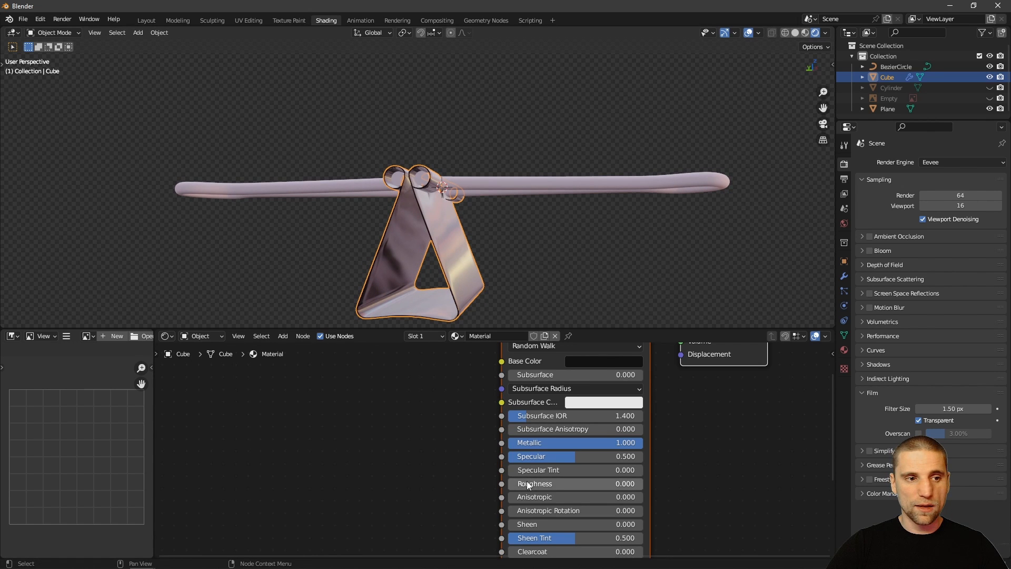
drag(527, 484, 537, 488)
mouse_move(557, 215)
middle_down()
mouse_move(560, 201)
mouse_move(530, 242)
mouse_move(500, 230)
mouse_move(538, 220)
middle_up()
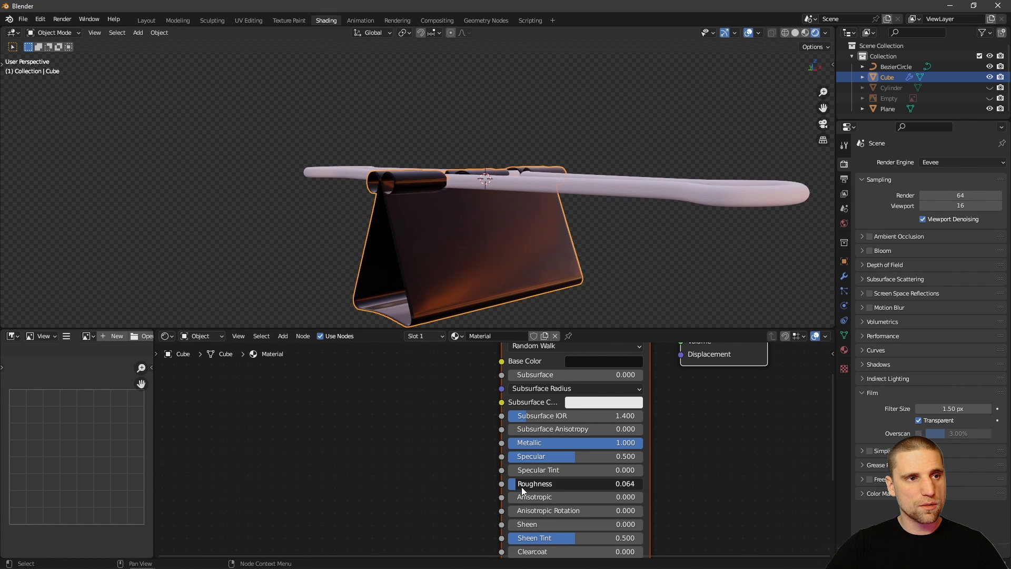
drag(521, 487, 529, 487)
middle_drag(558, 284, 561, 225)
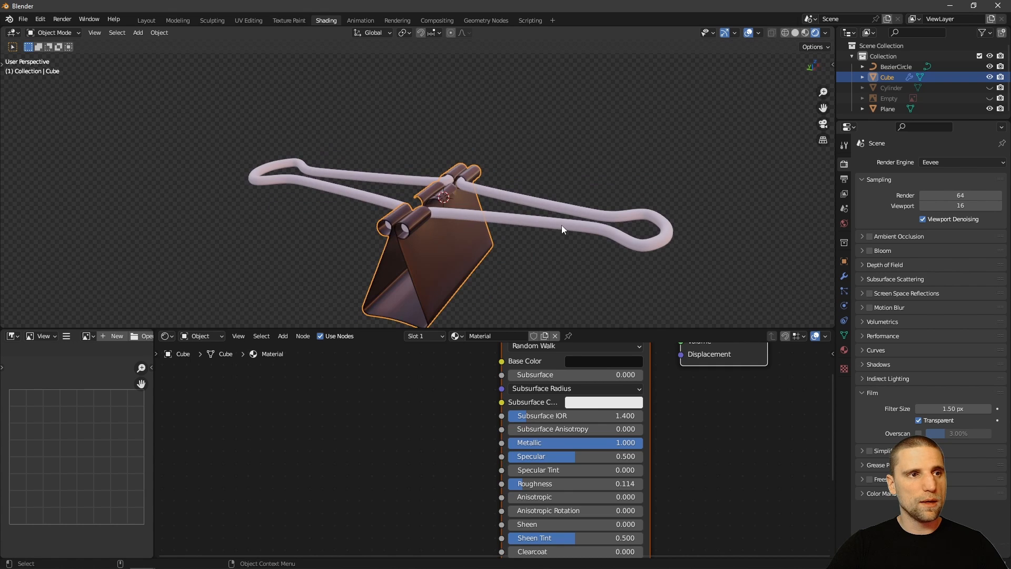
- Give the wire handles a new material and set its Metallic value to 1.000
click(560, 220)
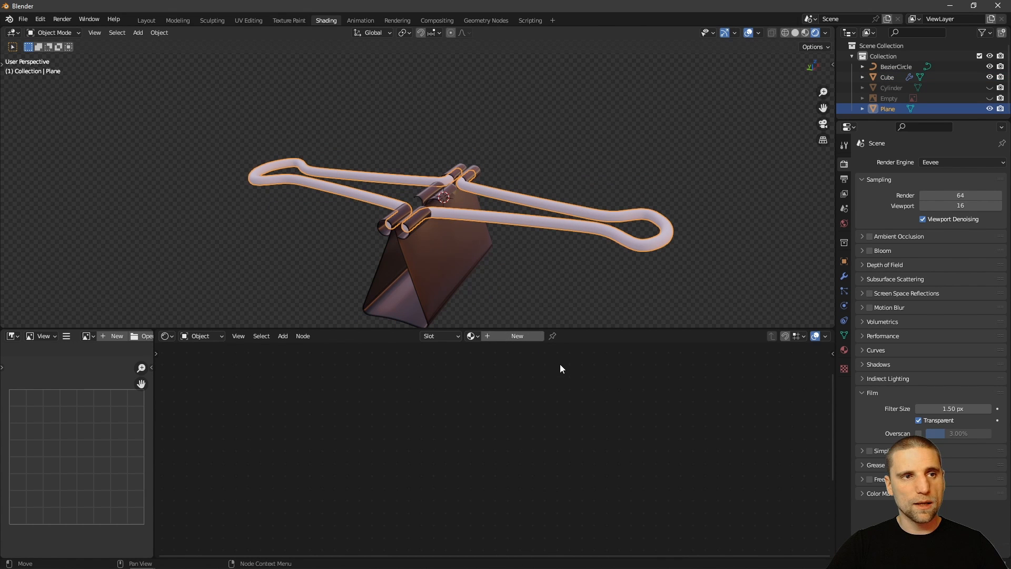
click(507, 337)
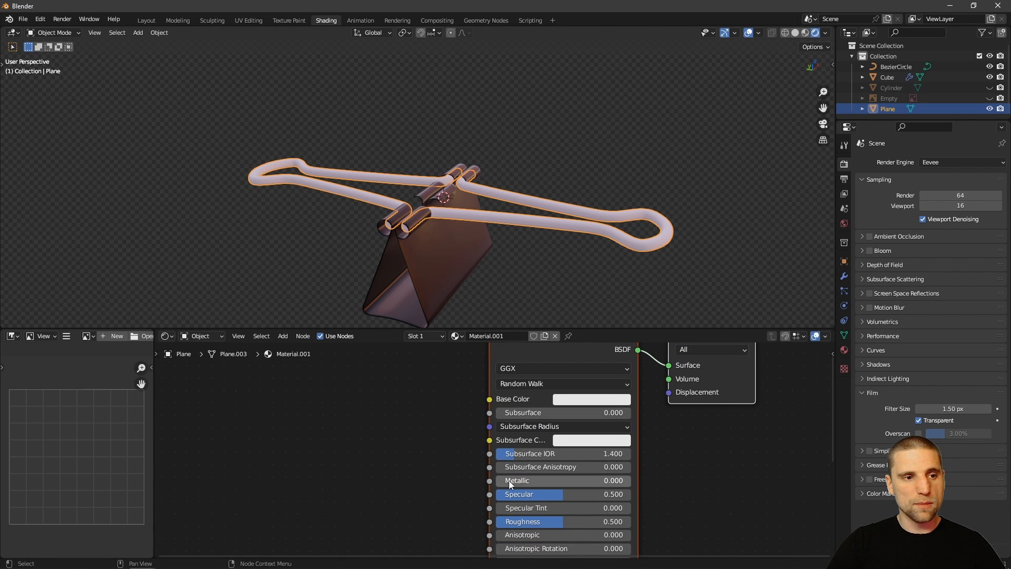
drag(509, 481, 677, 478)
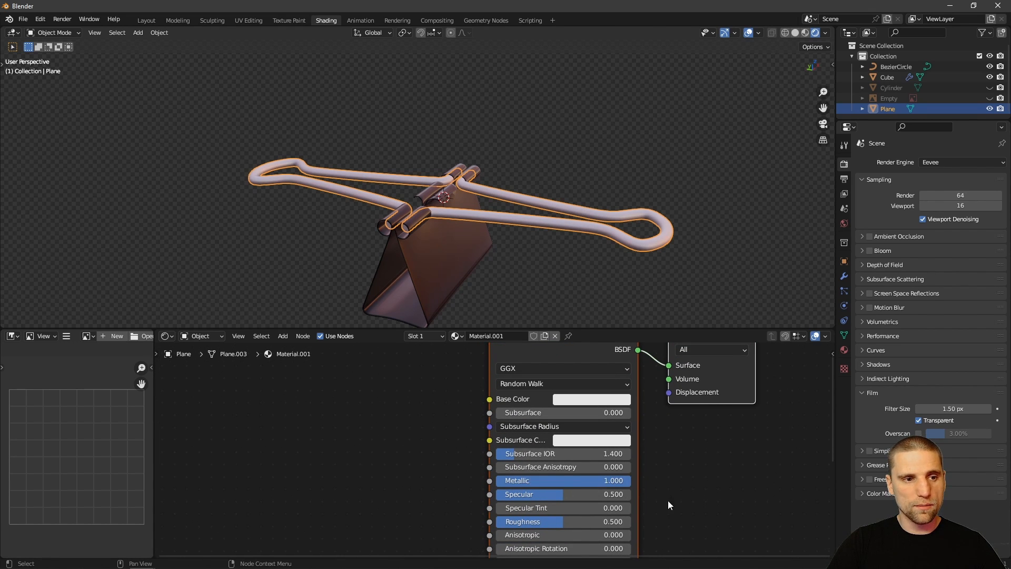
- Set the wire handle material's Roughness to about 0.073 and check the shine from several angles
drag(560, 522, 451, 510)
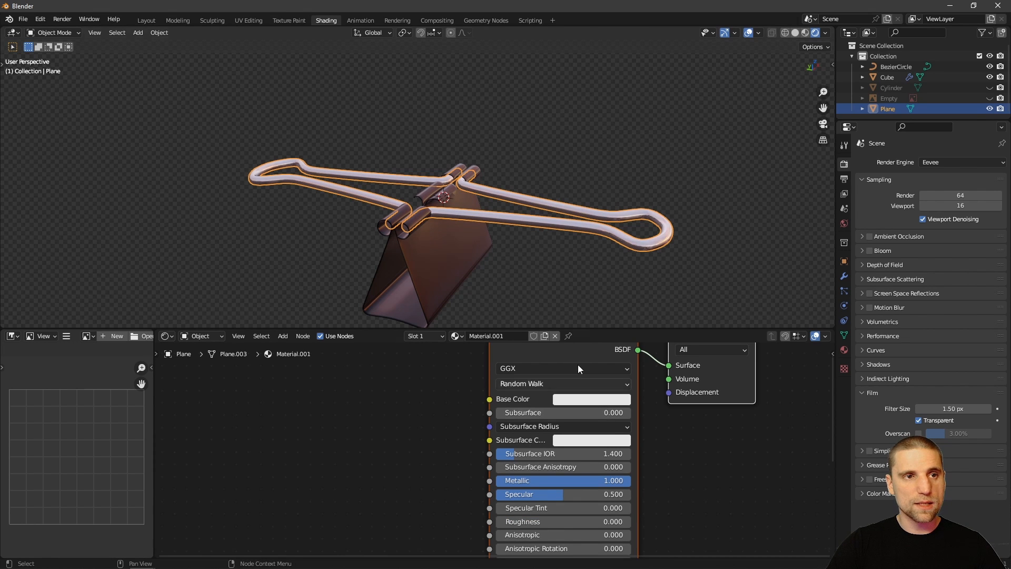
alt+drag(644, 246, 517, 241)
click(620, 278)
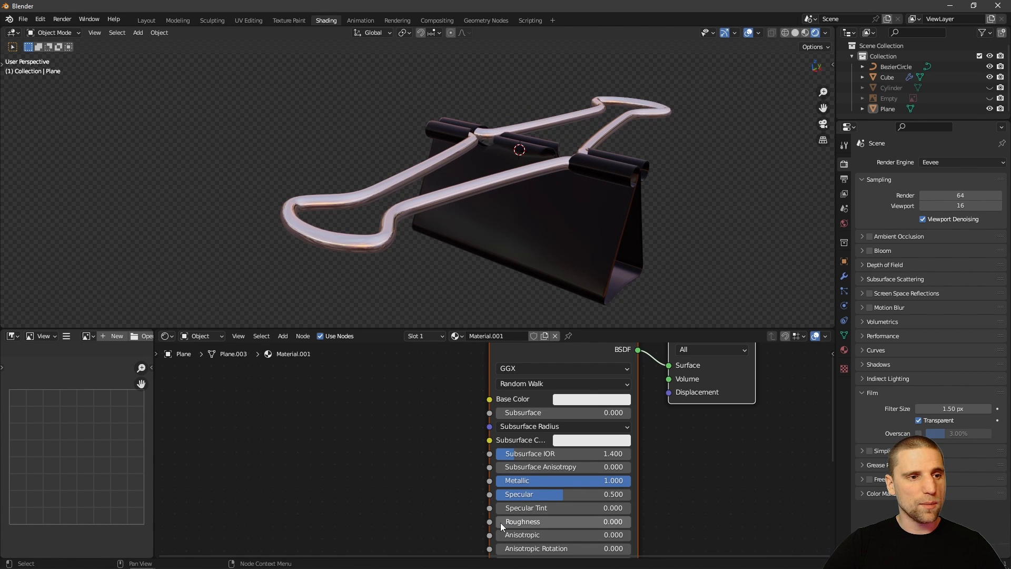
drag(500, 522, 523, 523)
middle_drag(680, 170, 535, 124)
scroll(617, 171, down, 4)
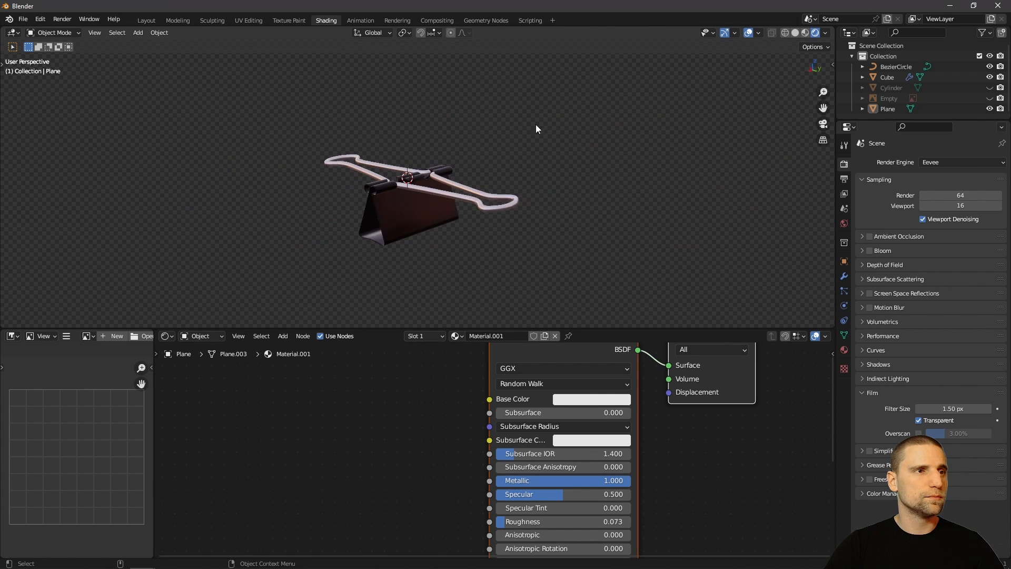
middle_drag(560, 165, 467, 186)
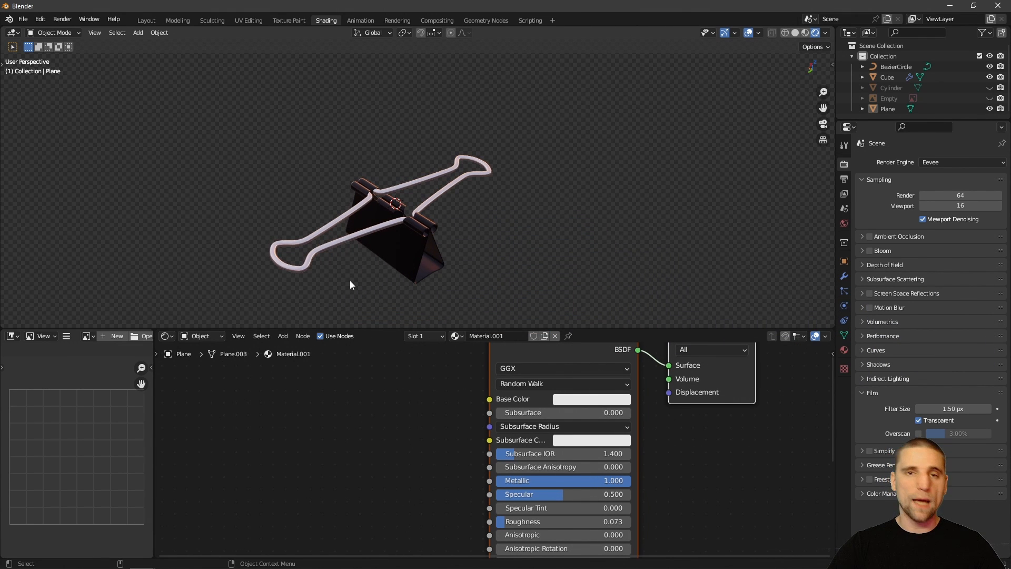
- Switch to the Layout workspace and show the clip in Material Preview shading
click(147, 21)
middle_drag(410, 270, 713, 110)
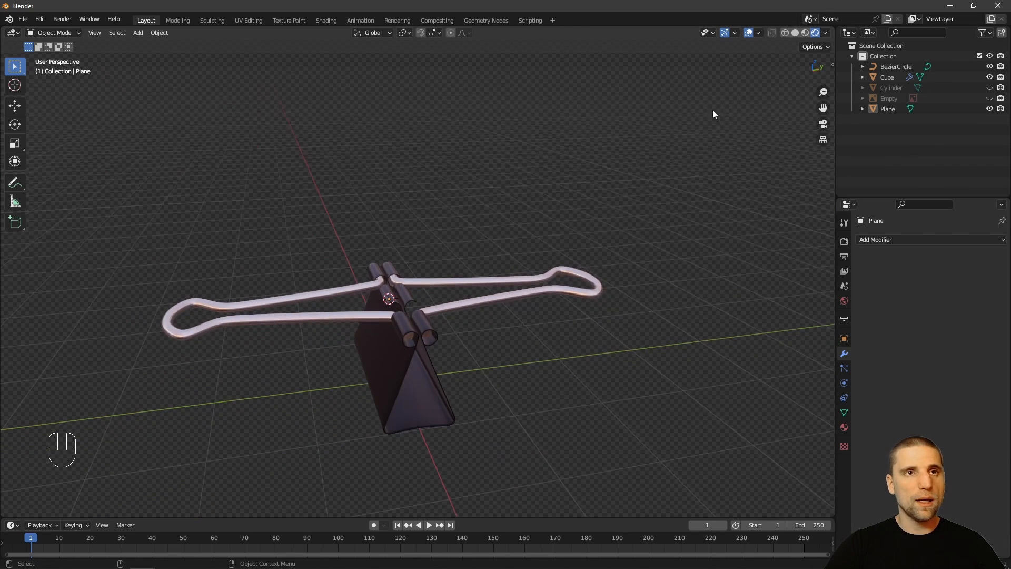
click(806, 34)
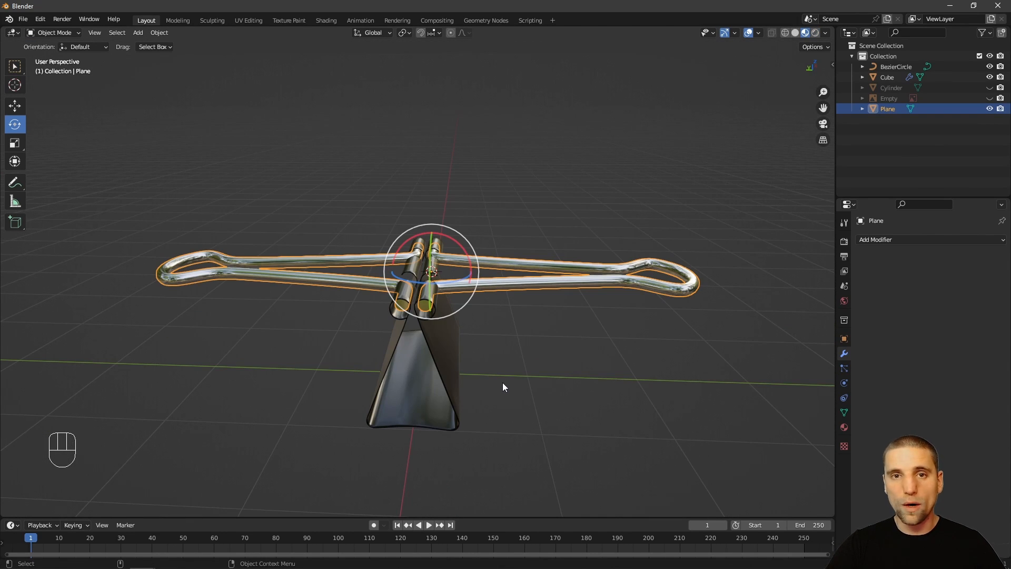
- Edit the wire handle mesh in face selection mode with X-ray enabled, seen from the top
key(Tab)
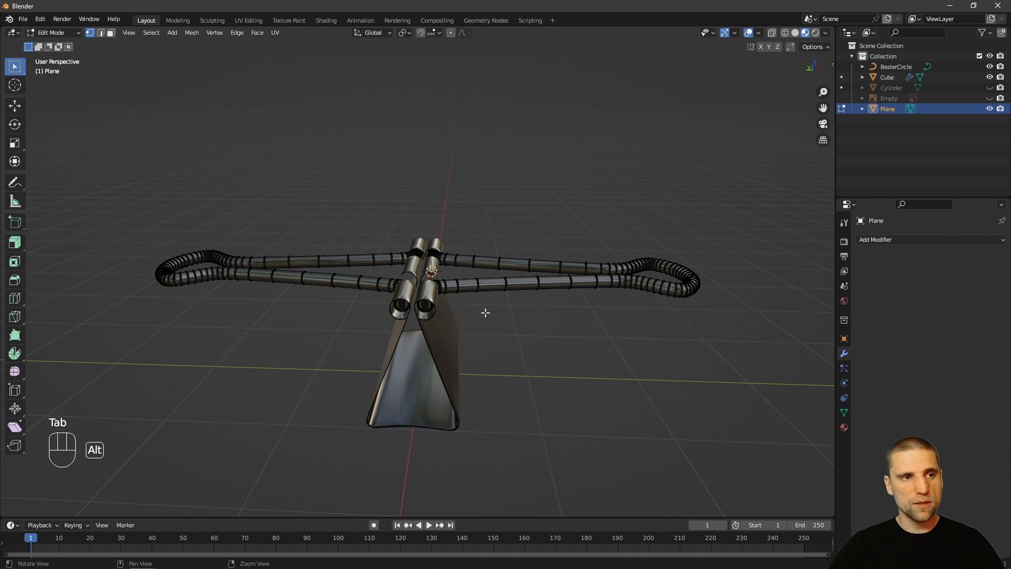
alt+right_drag(485, 311, 473, 325)
alt+middle_drag(474, 325, 481, 340)
key(3)
key(alt+z)
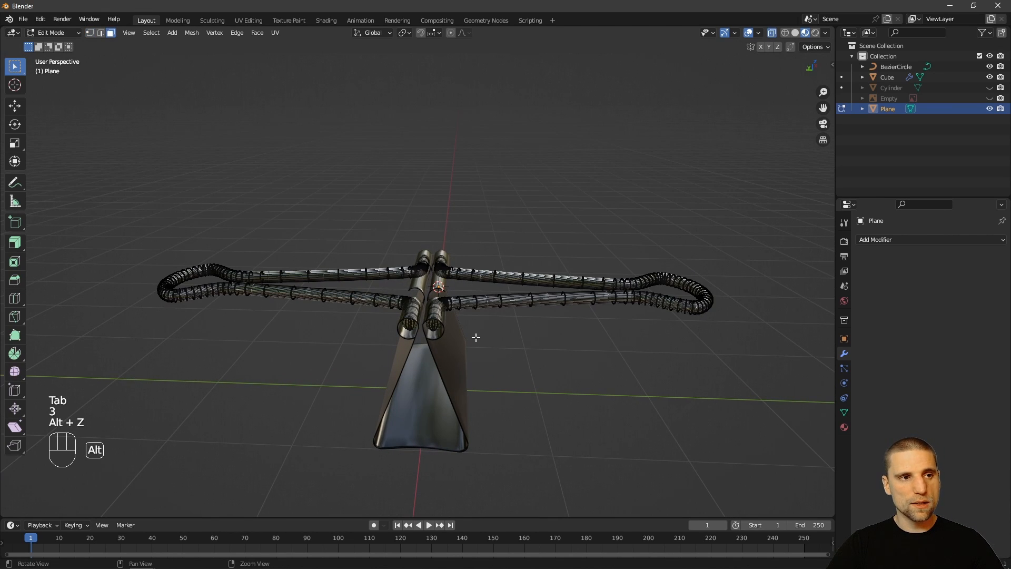
key(KP_7)
scroll(537, 255, down, 3)
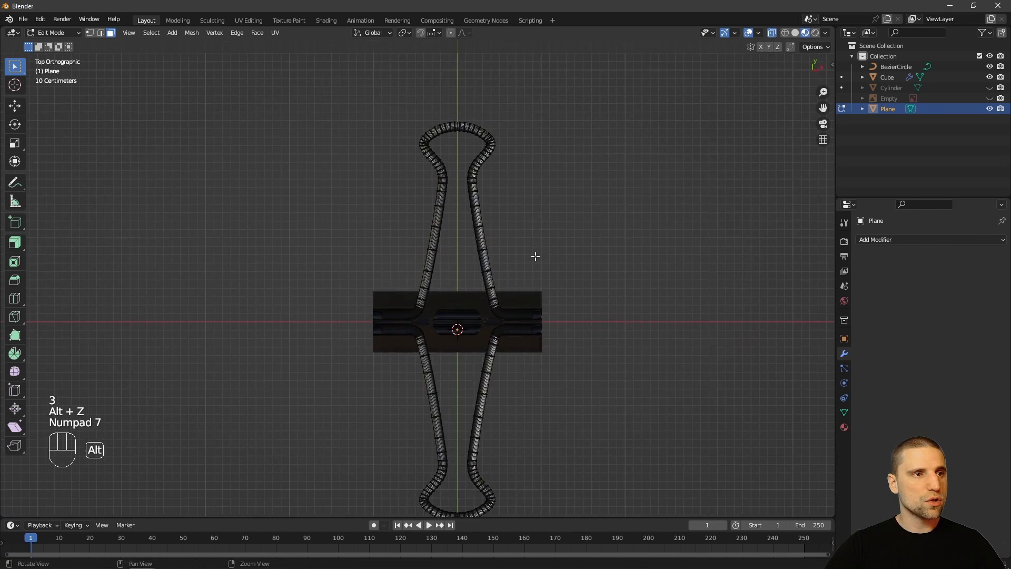
drag(313, 84, 660, 349)
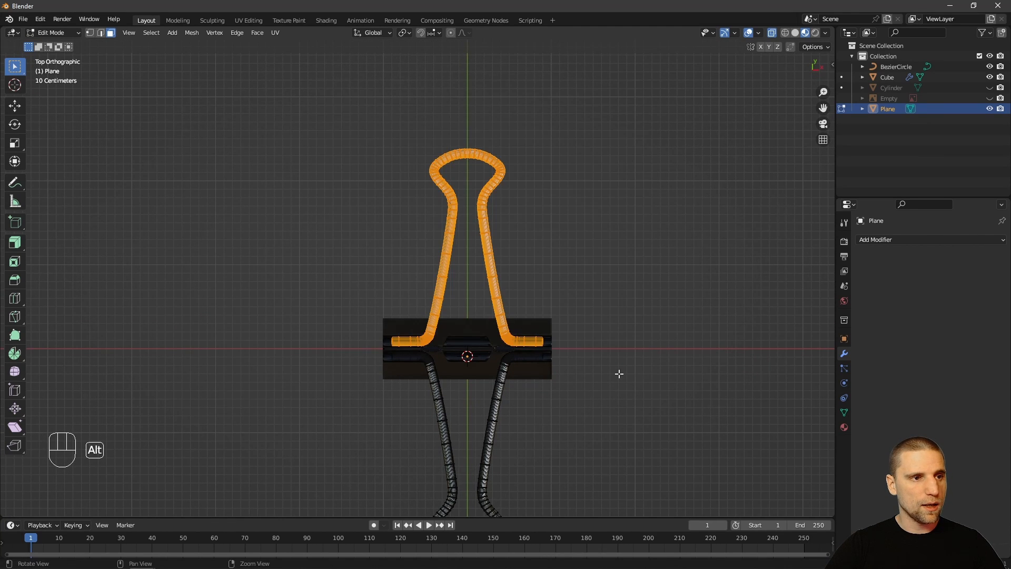
scroll(618, 372, up, 3)
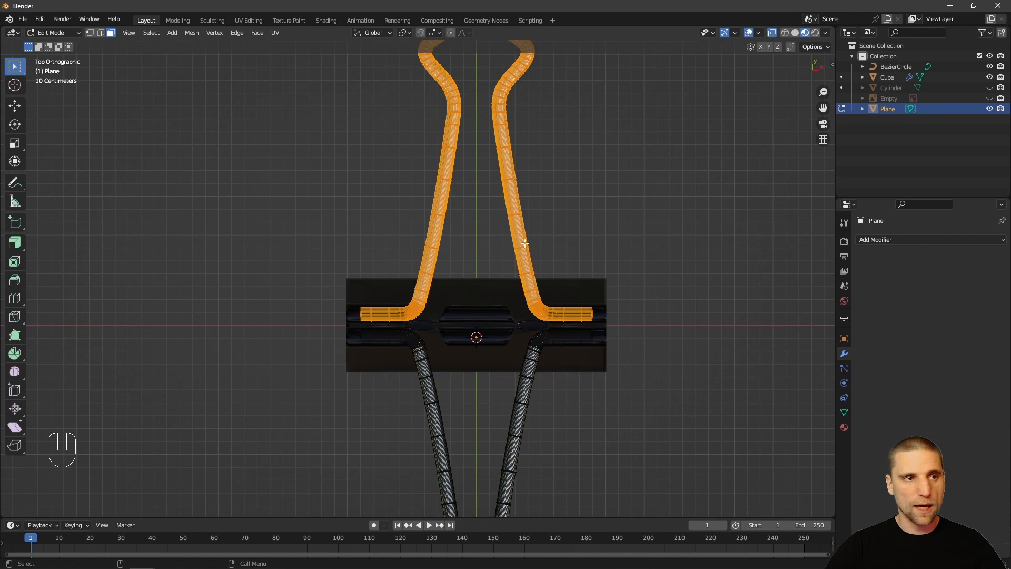
click(548, 237)
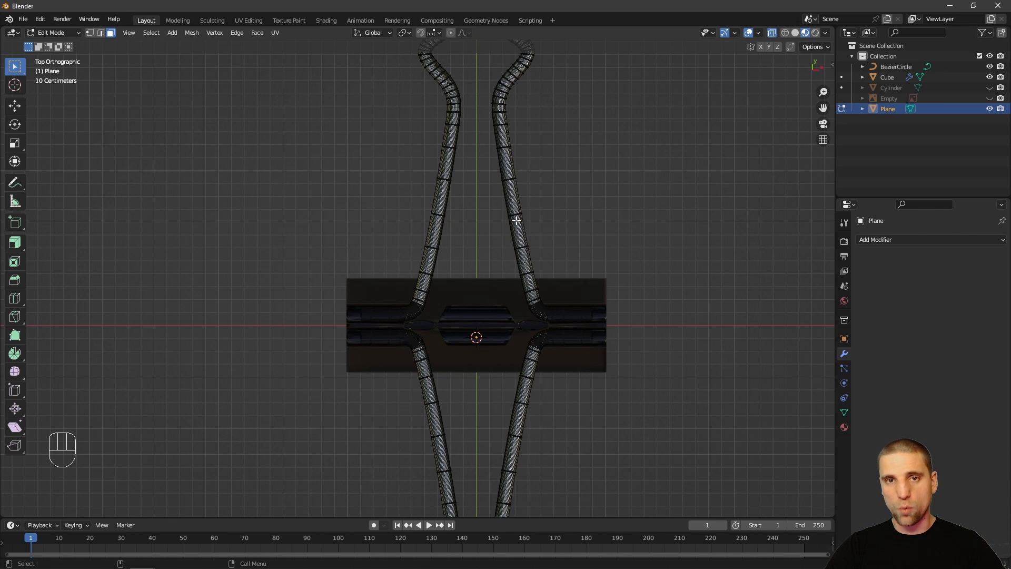
- Select all linked faces of one wire handle, including its end caps, separate them into their own object, and return to Object Mode
key(l)
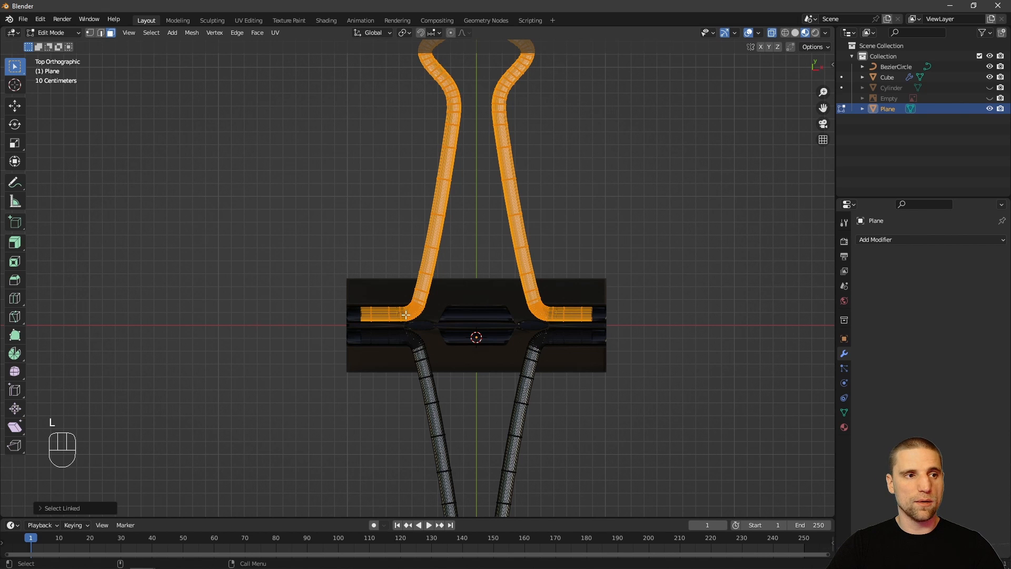
middle_drag(405, 314, 363, 337)
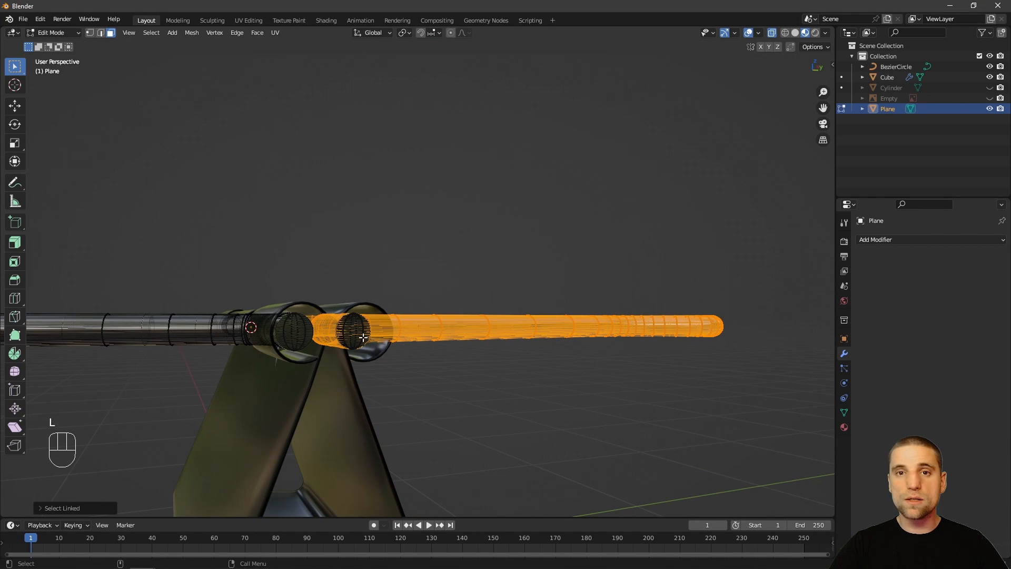
key(l)
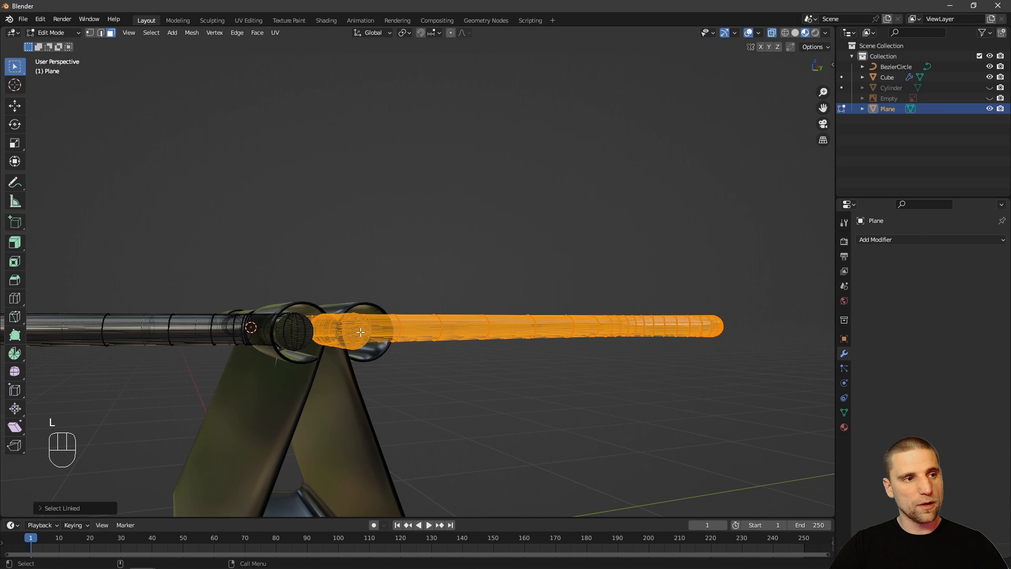
middle_drag(358, 330, 519, 320)
key(l)
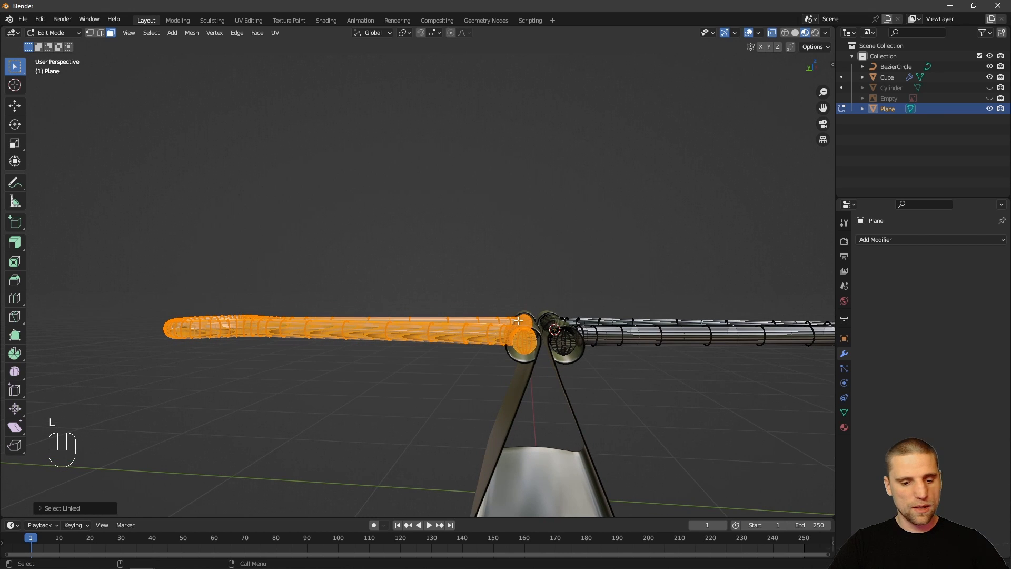
key(p)
click(495, 324)
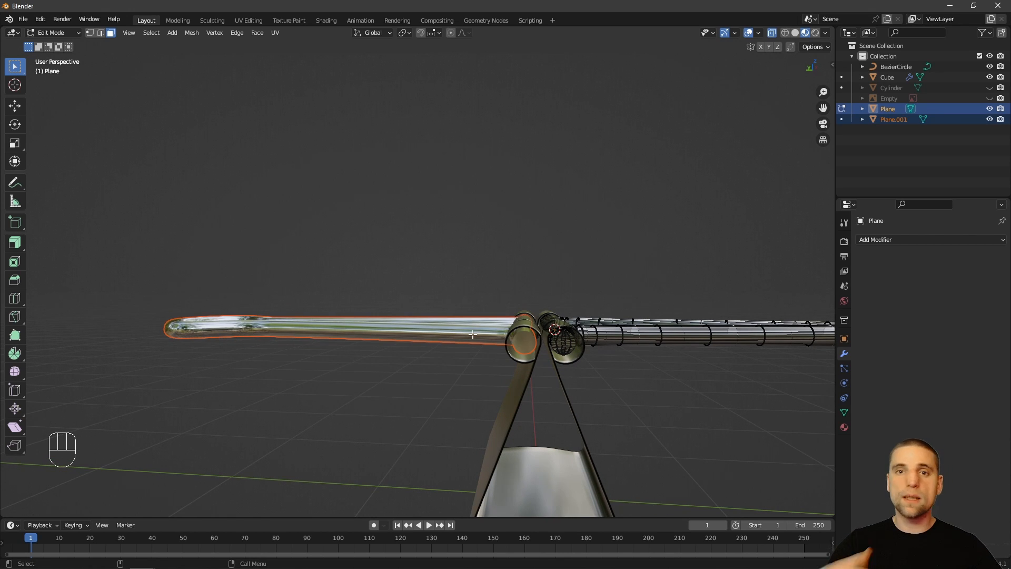
key(Tab)
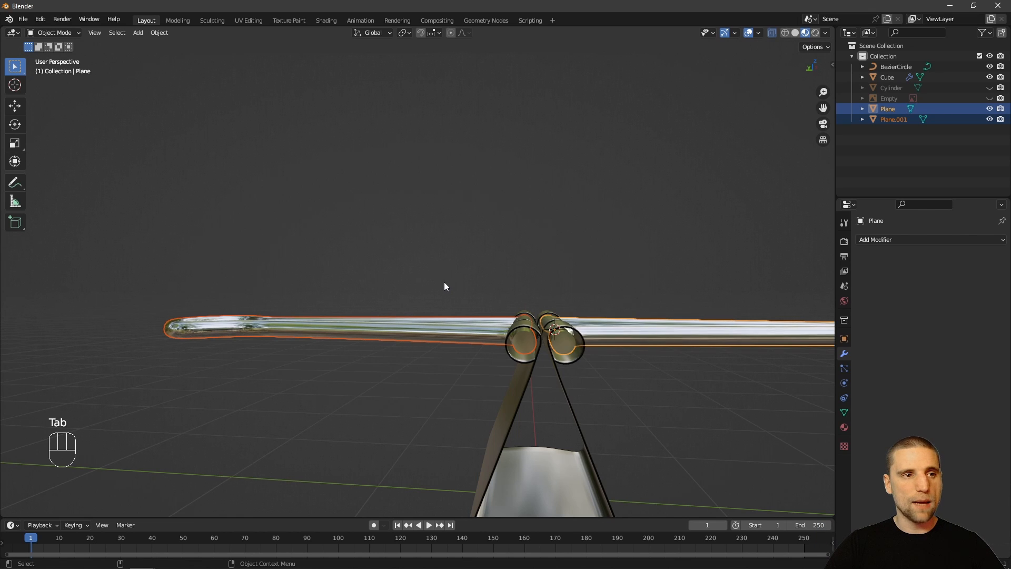
- Clear the selection and select each wire handle in turn to check that they are separate objects
key(alt+a)
middle_drag(541, 254, 422, 328)
click(422, 328)
alt+right_drag(482, 339, 444, 333)
click(548, 318)
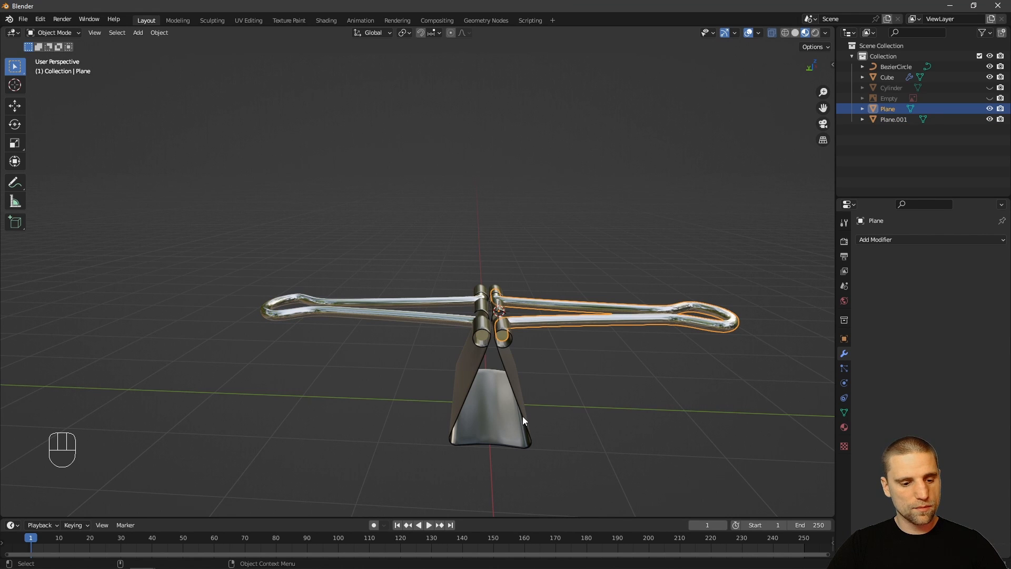
key(space)
drag(524, 281, 474, 257)
key(ctrl+z)
- Move the 3D cursor onto the other wire handle's hinge by setting its Y location to 0.085 m
click(418, 315)
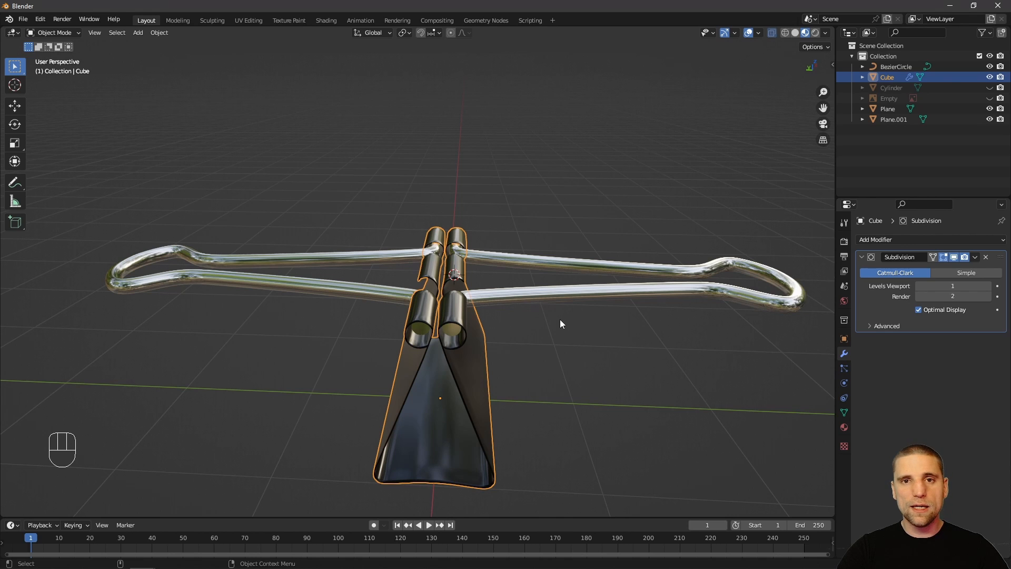
key(n)
alt+drag(557, 309, 627, 301)
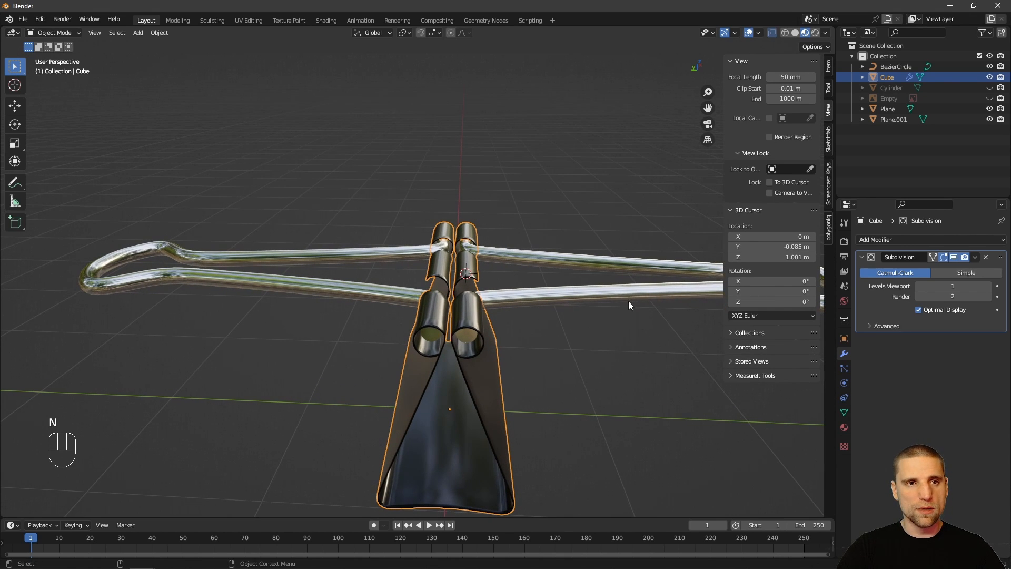
click(788, 247)
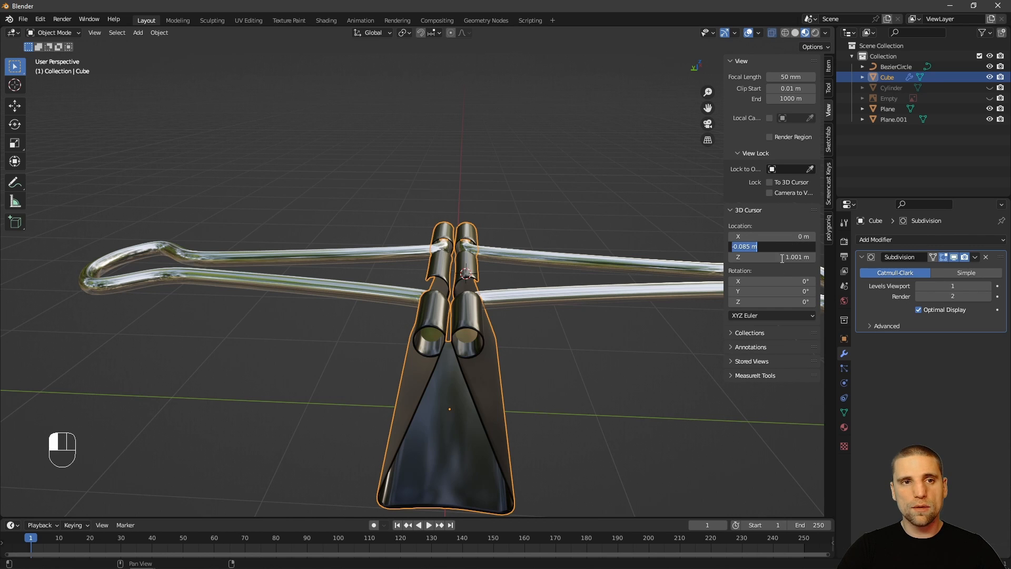
click(734, 245)
key(BackSpace)
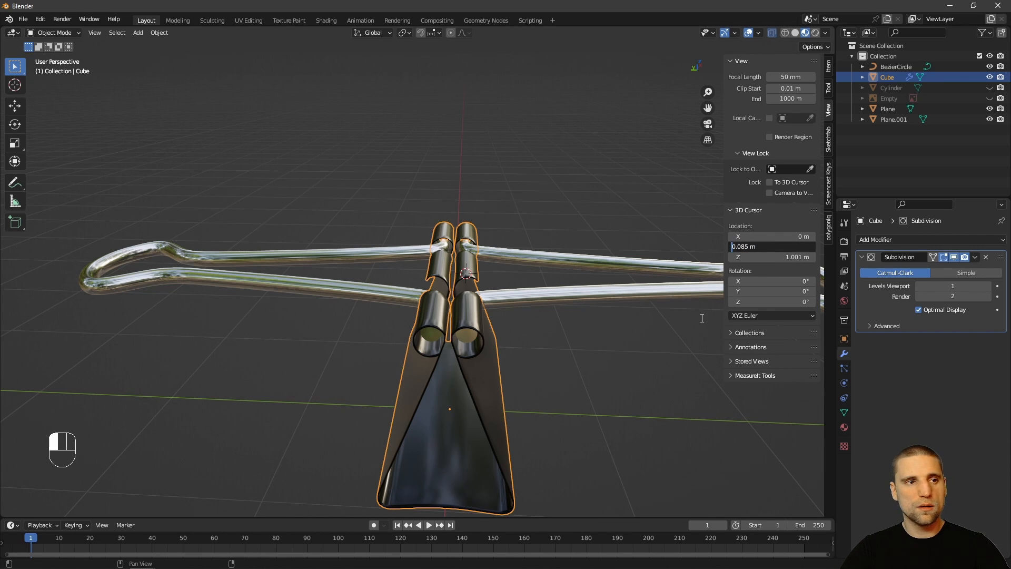
key(Return)
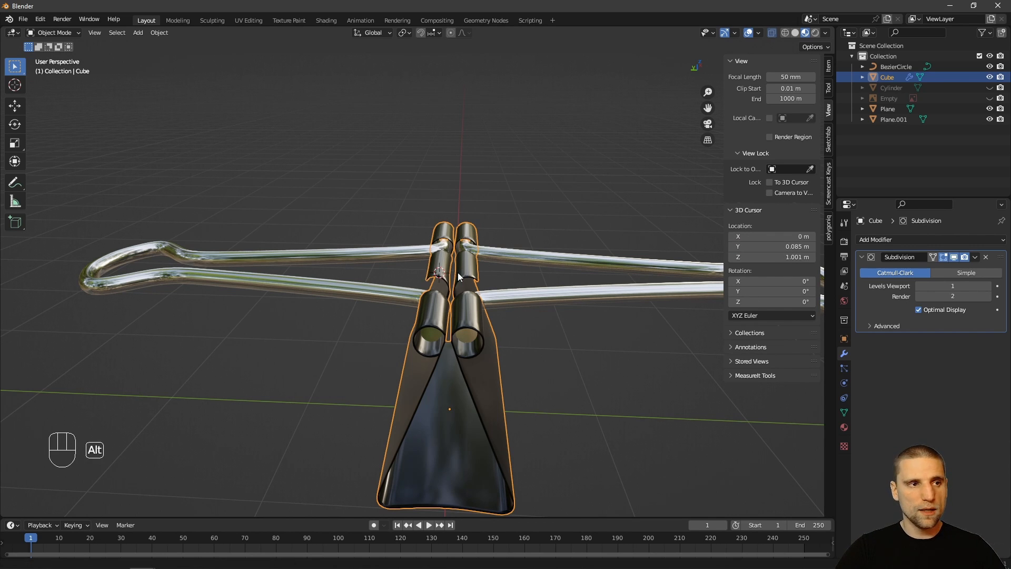
- Set the origin of the wire handle at the cursor's hinge to the 3D cursor
click(292, 352)
click(317, 290)
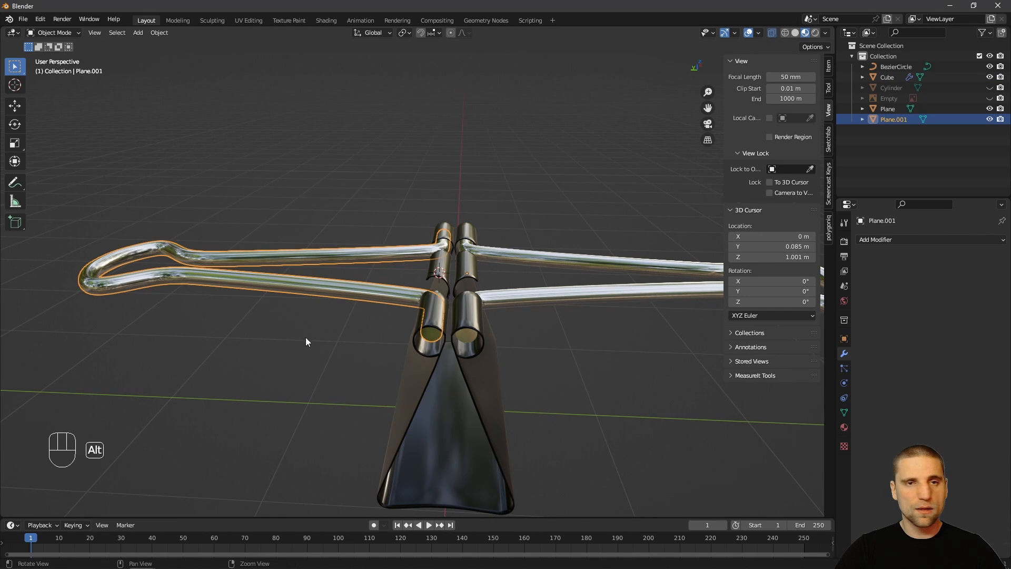
middle_drag(305, 337, 311, 343)
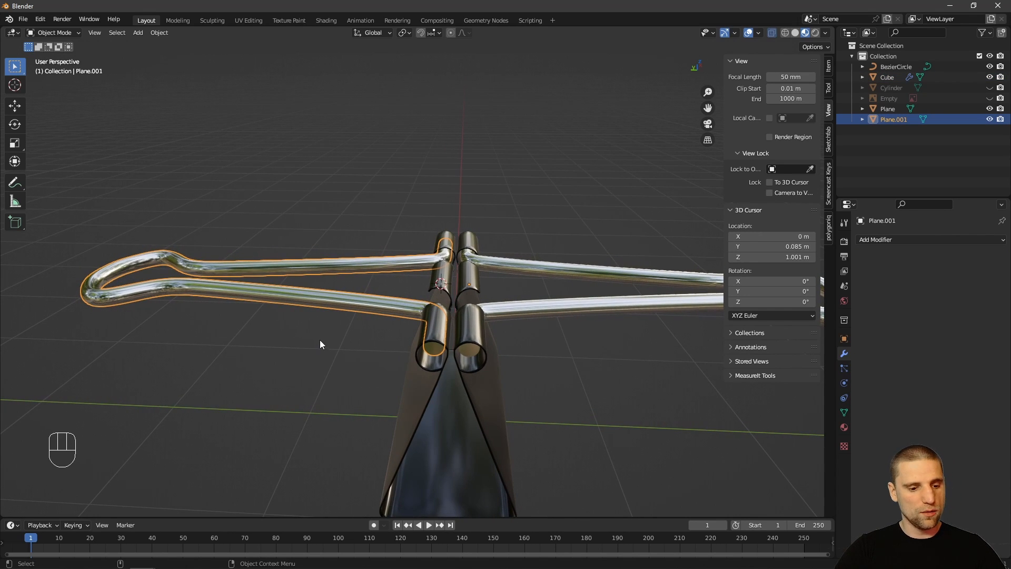
click(166, 33)
mouse_move(191, 56)
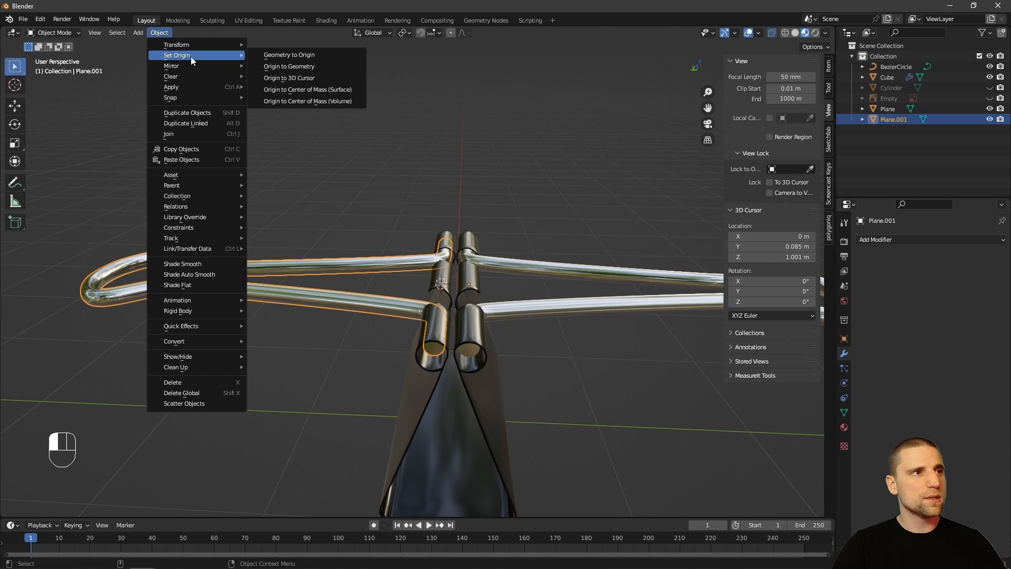
click(306, 79)
- Try rotating the wire handle about its hinge, undo the rotation, and return to the box selection tool
middle_drag(479, 338, 450, 303)
key(space)
key(r)
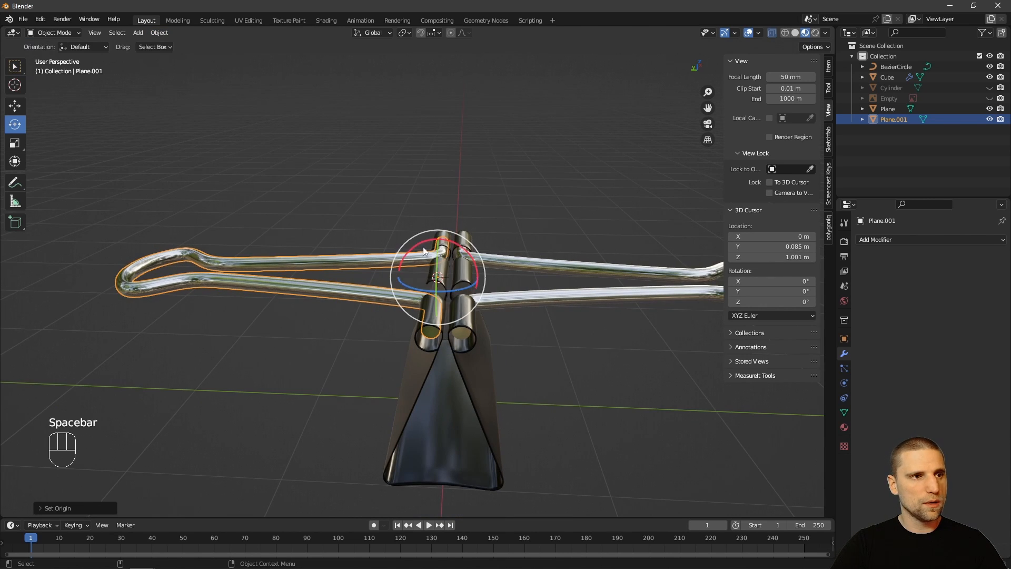
mouse_move(421, 243)
mouse_down()
mouse_move(409, 259)
mouse_move(433, 241)
mouse_move(420, 246)
mouse_up()
key(ctrl+z)
key(w)
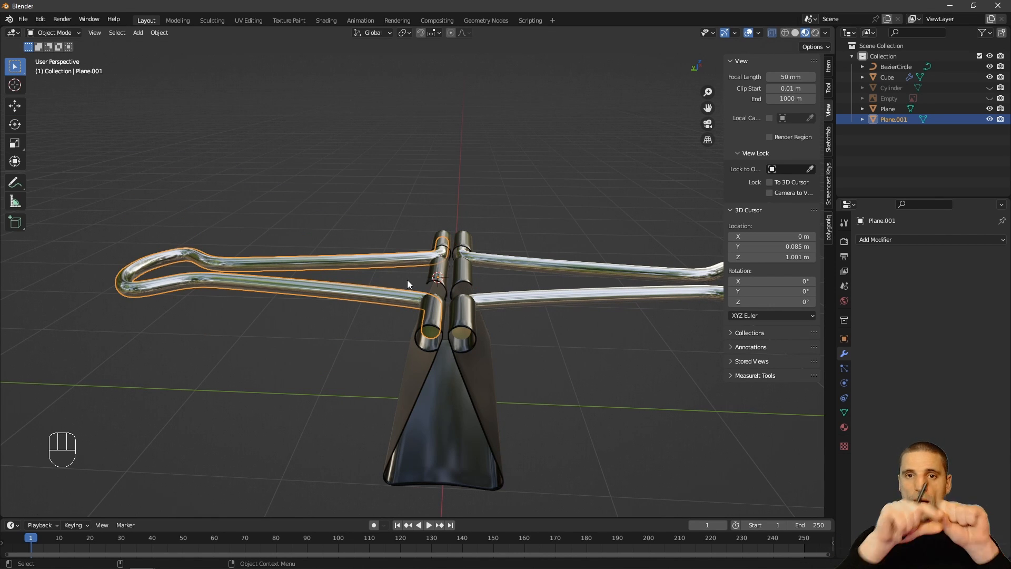
- Rename the binder clip's body object as Clip
mouse_move(491, 370)
alt+mouse_down()
mouse_move(530, 360)
mouse_move(551, 369)
mouse_move(504, 366)
mouse_move(503, 356)
alt+mouse_up()
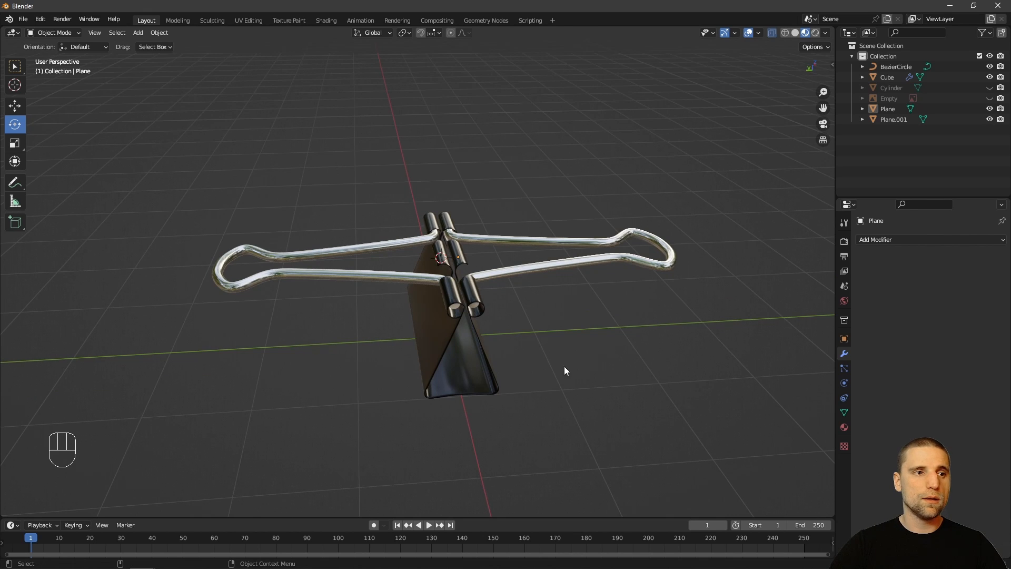
click(482, 366)
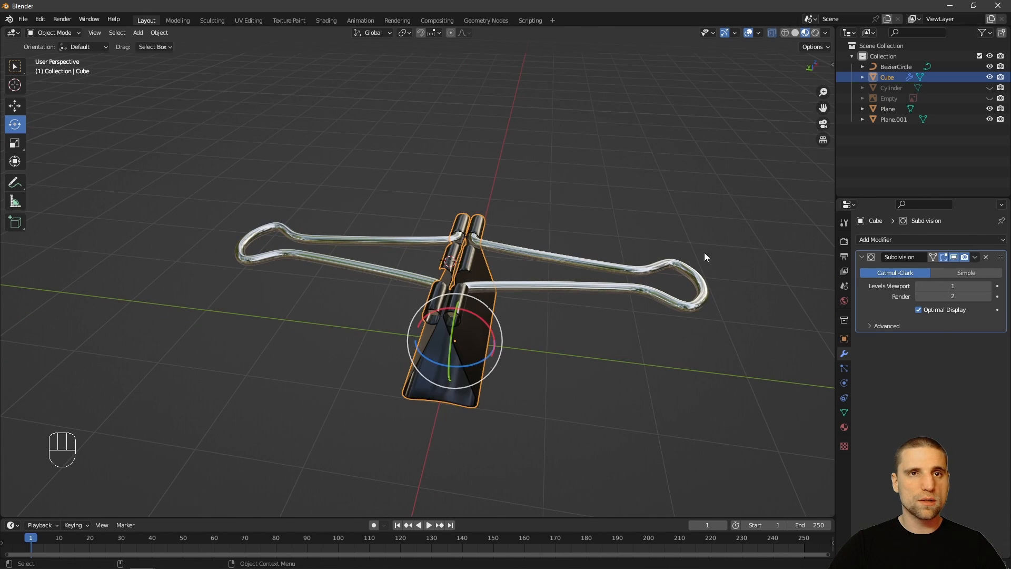
key(w)
key(F2)
text(Clip)
key(Return)
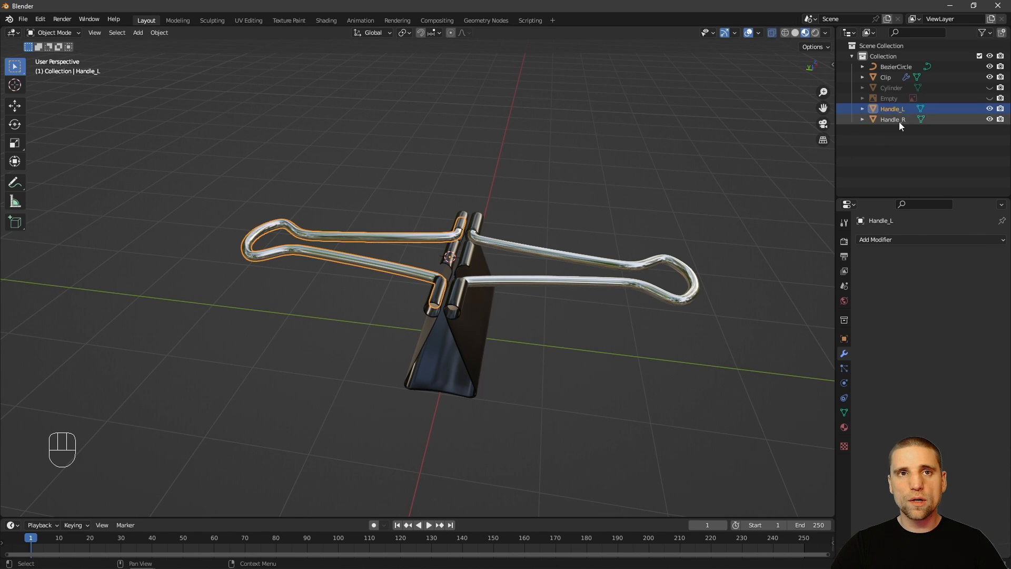
- Delete the unneeded Empty and BezierCircle objects from the scene
click(892, 100)
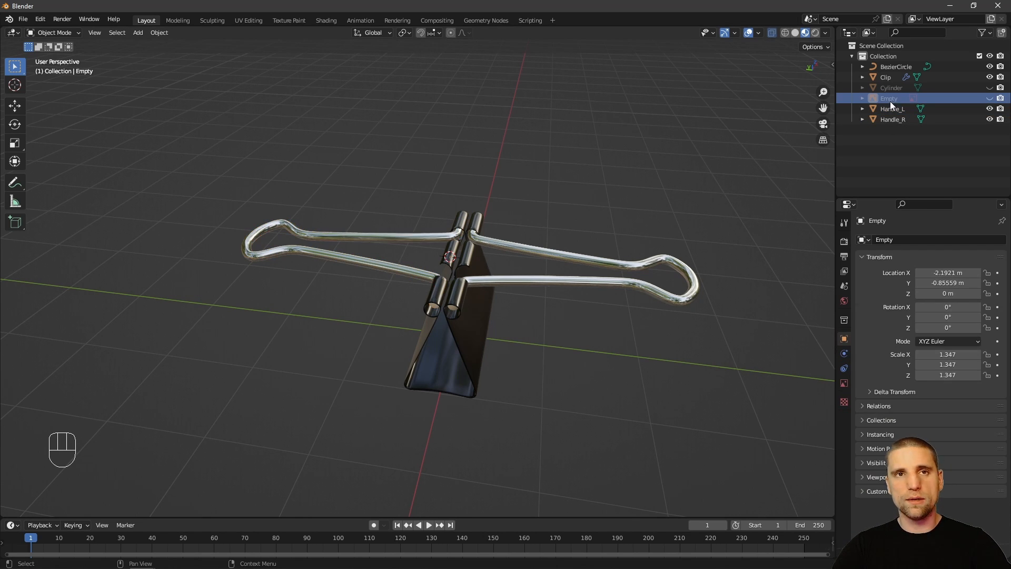
key(Delete)
click(896, 67)
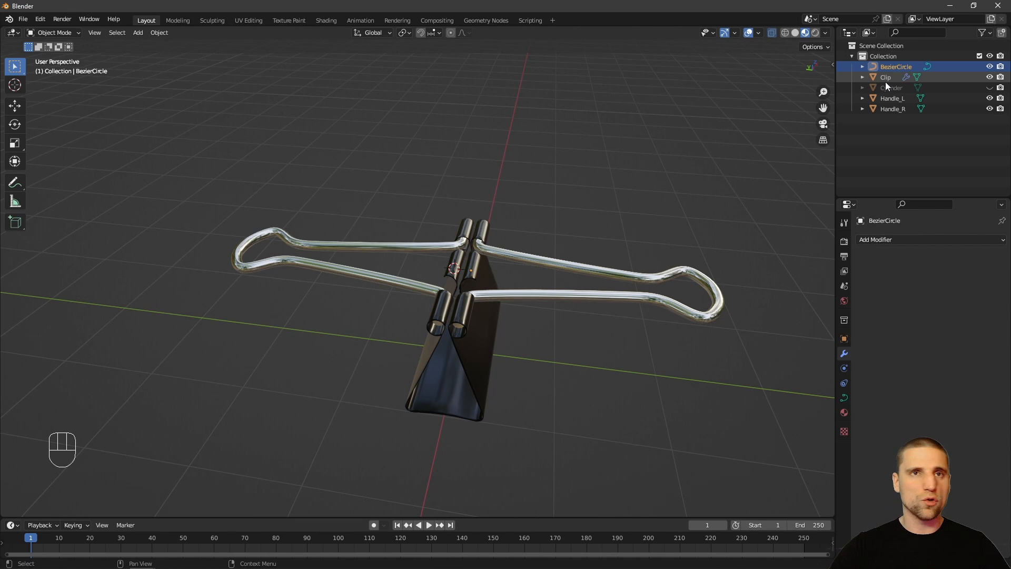
key(Delete)
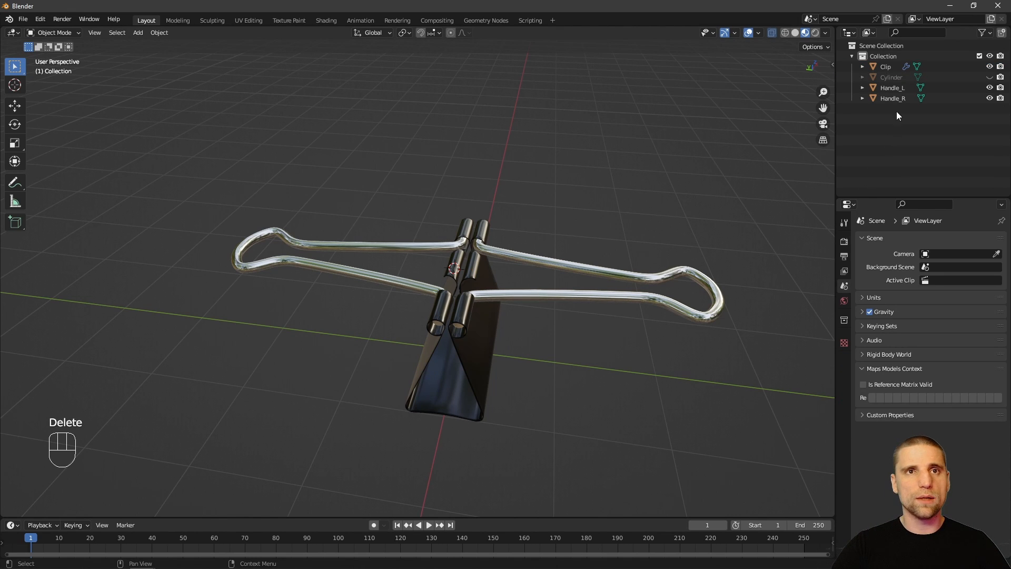
- Unhide the leftover Cylinder object and delete it
click(893, 79)
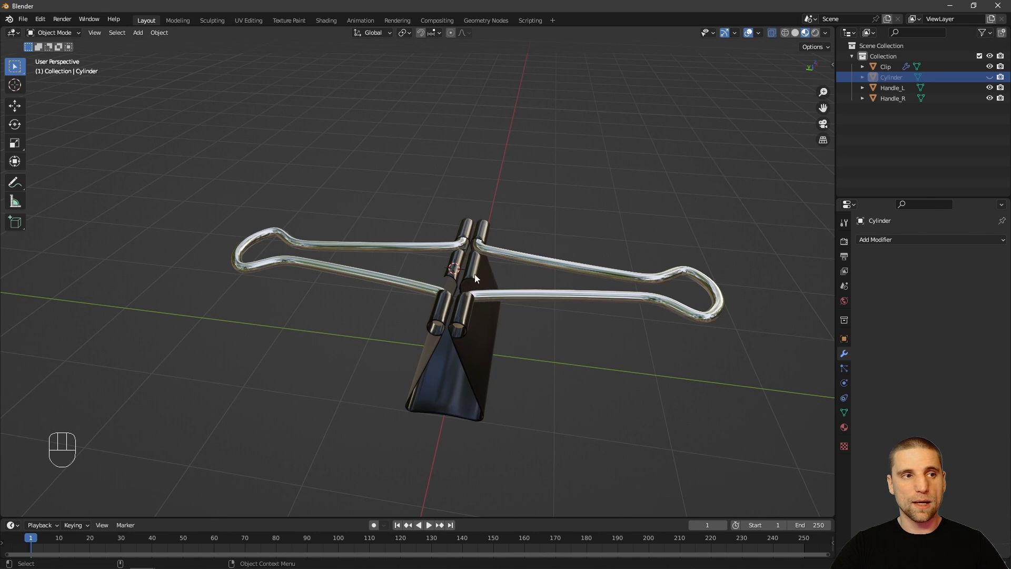
middle_drag(475, 274, 441, 334)
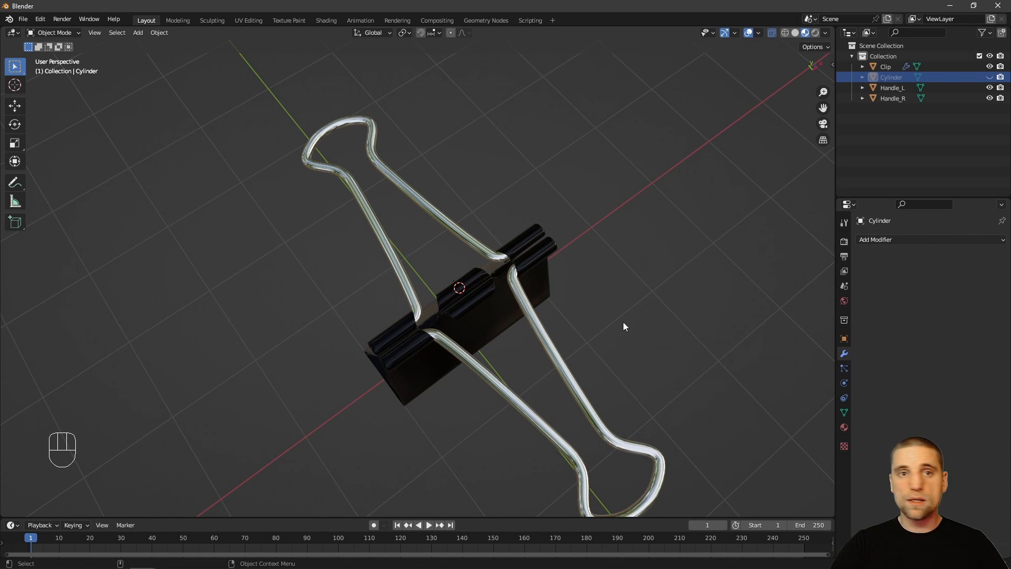
scroll(639, 282, down, 3)
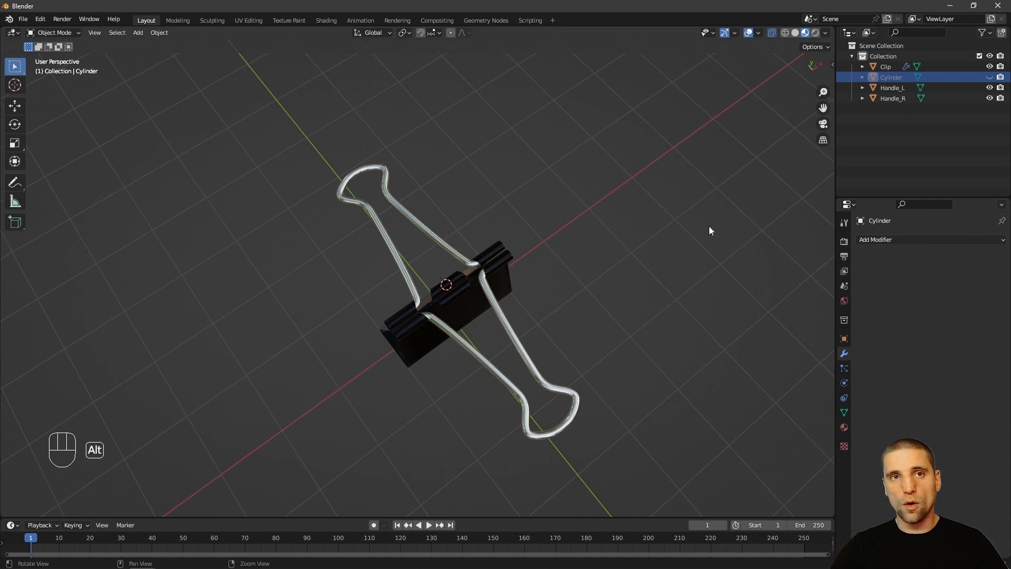
middle_drag(709, 228, 845, 127)
click(990, 77)
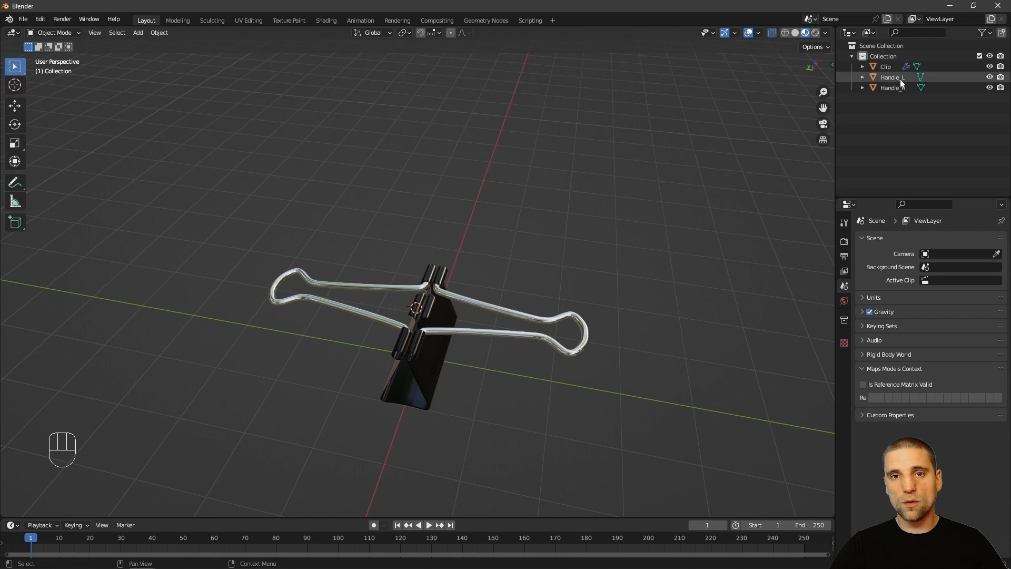
- Select the clip body and both handles and move them into a new collection named Model
drag(186, 188, 674, 398)
alt+drag(674, 398, 633, 310)
key(m)
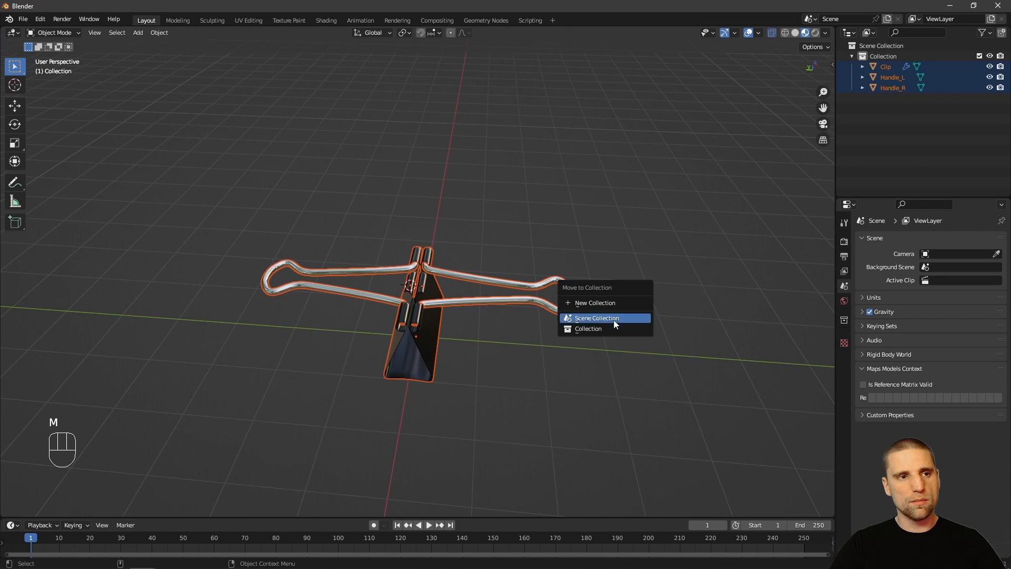
click(607, 303)
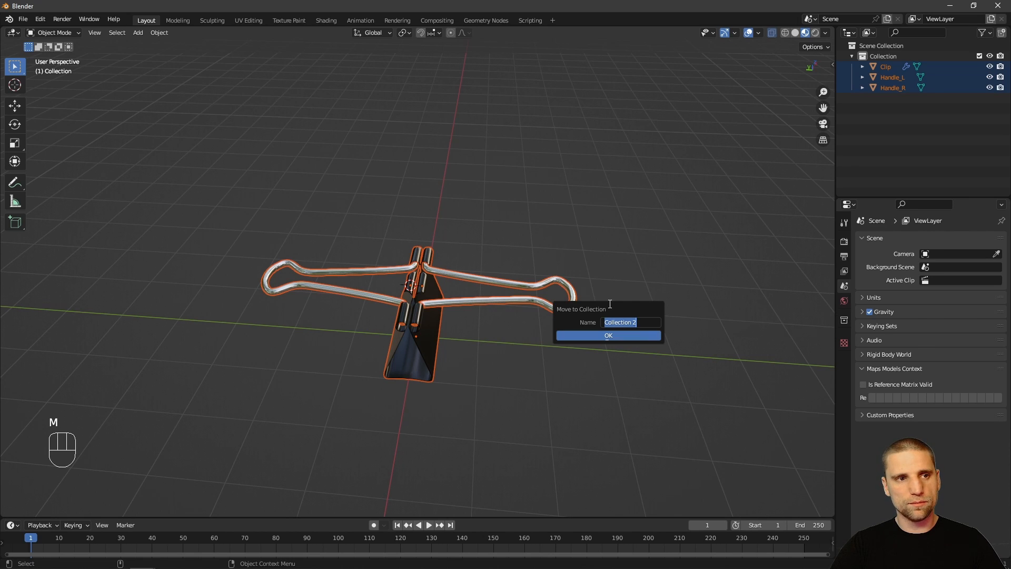
text(Model)
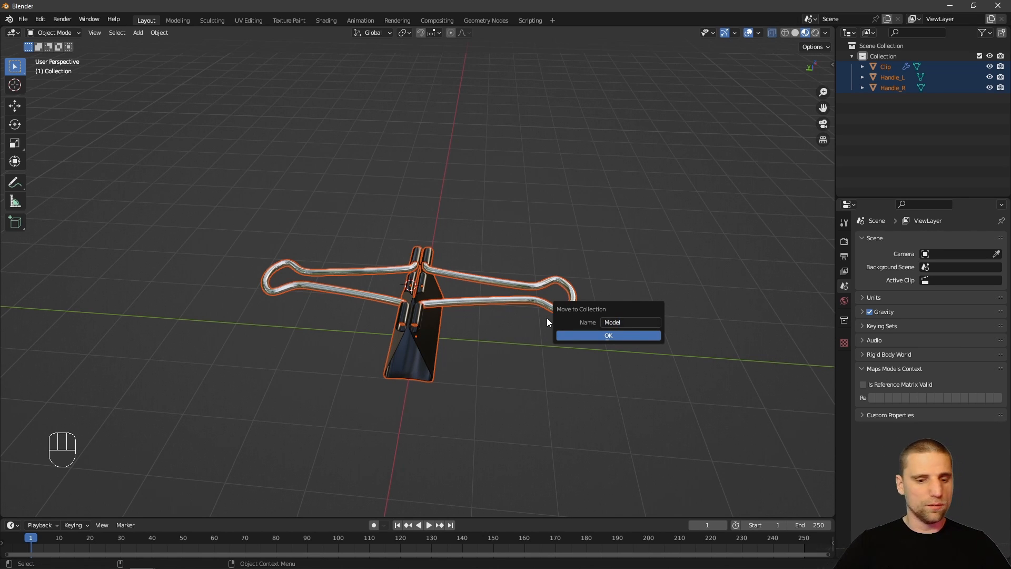
key(Return)
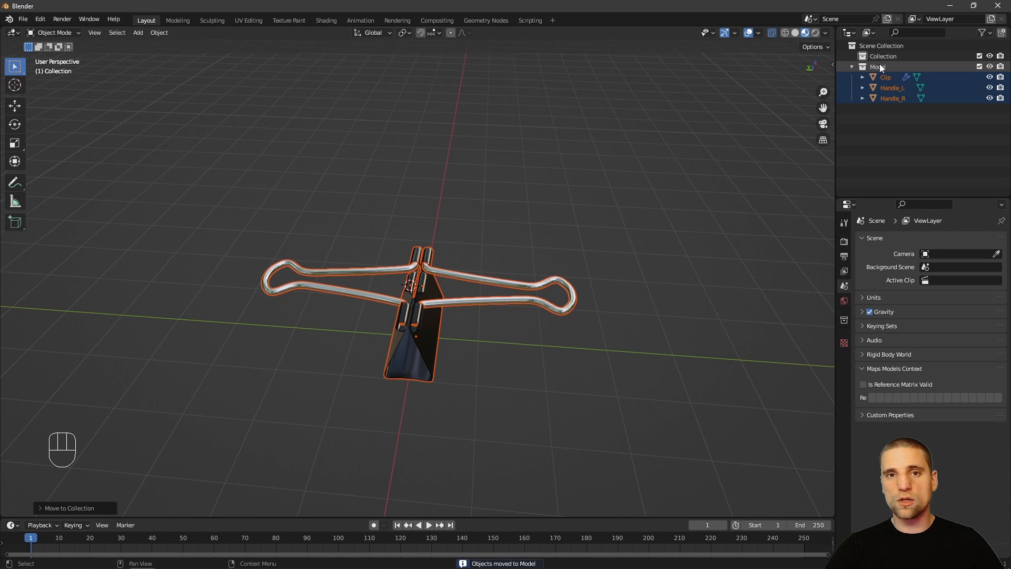
- Collapse the Model collection in the scene hierarchy and reset the 3D cursor to the world origin
click(851, 66)
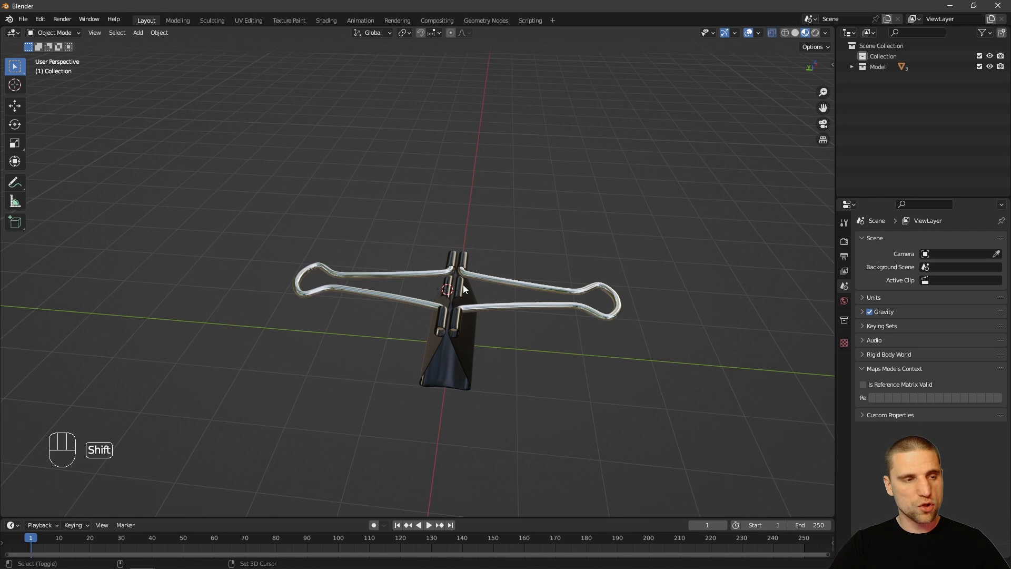
key(shift+s)
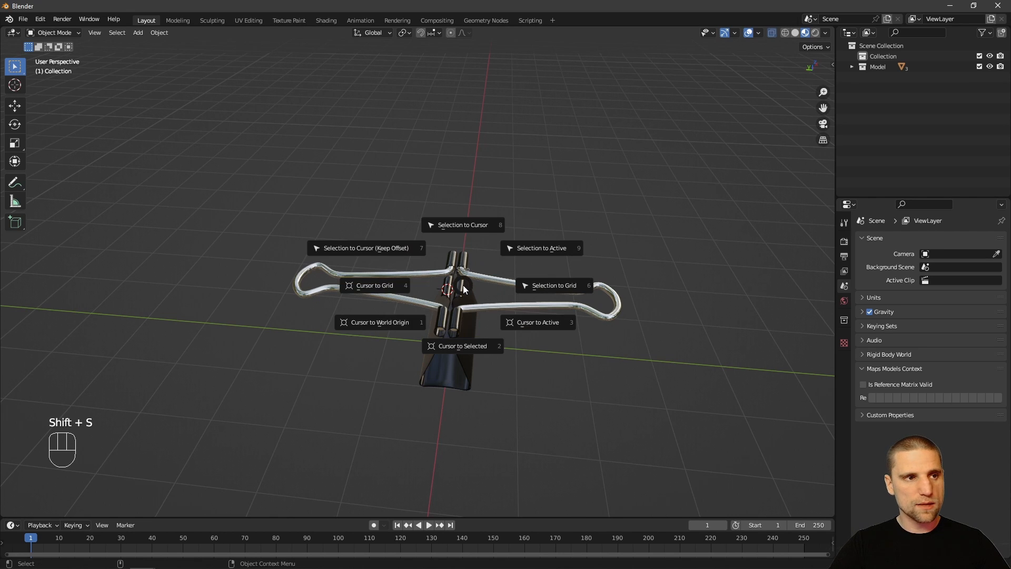
click(394, 322)
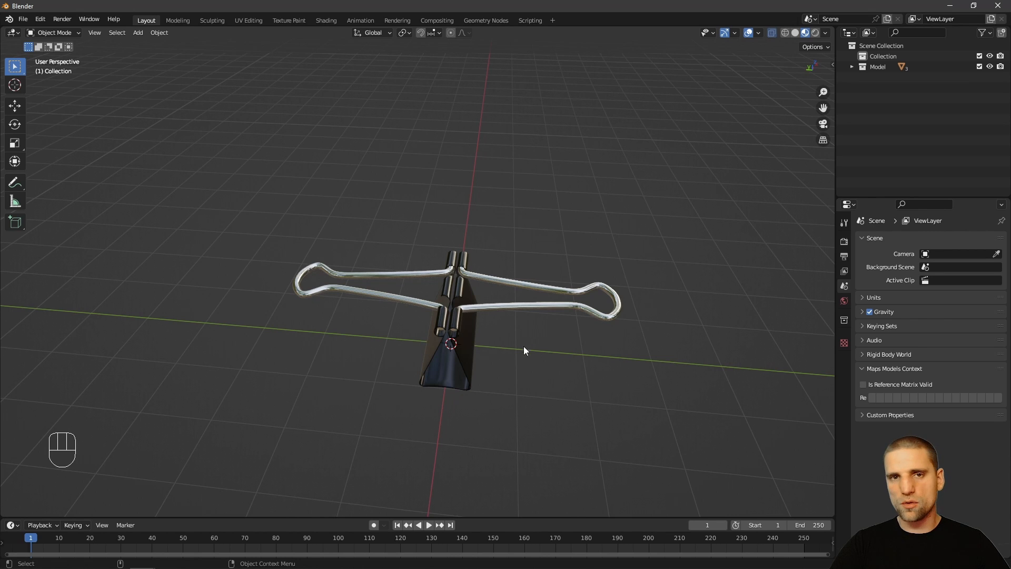
alt+middle_drag(558, 331, 552, 358)
alt+right_drag(552, 358, 536, 341)
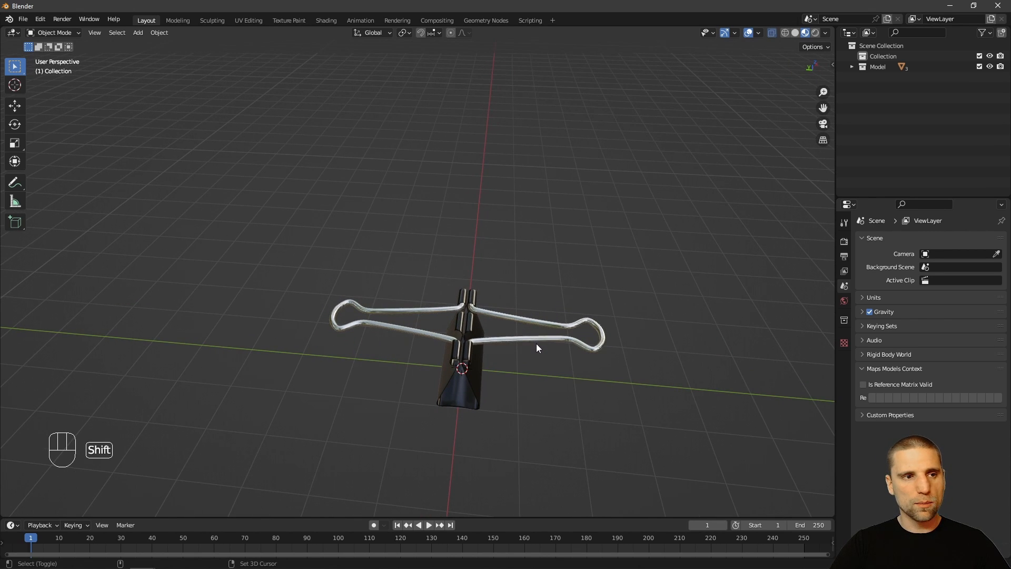
- Add a mesh plane at the world origin beneath the clip and look at it from the top
key(shift+a)
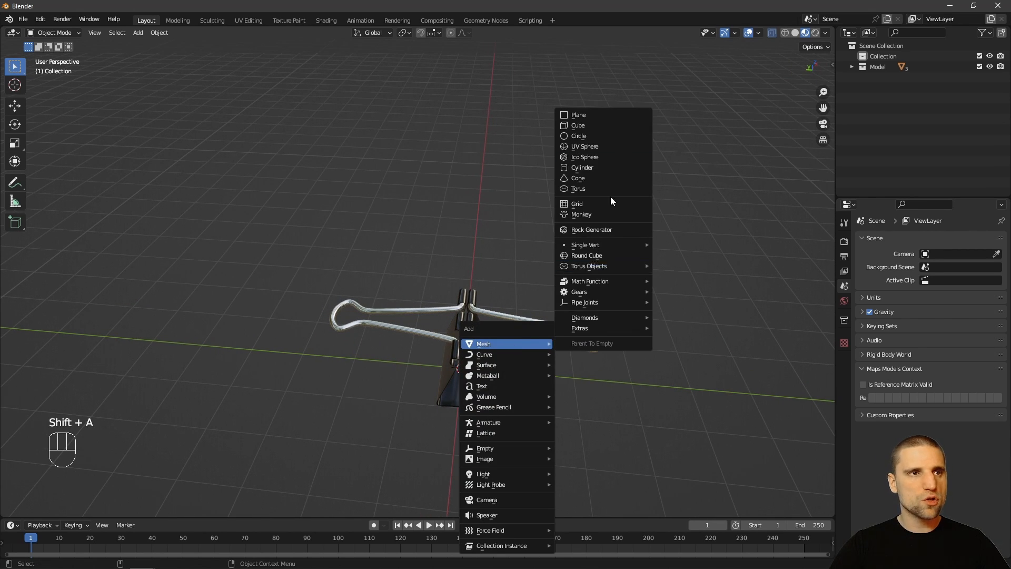
click(607, 118)
key(KP_7)
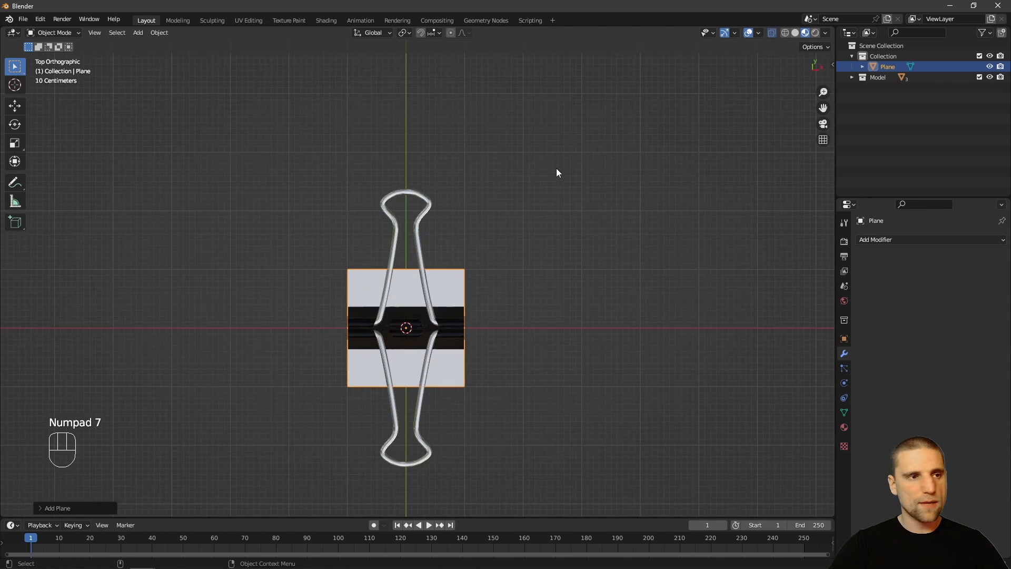
alt+right_drag(532, 408, 487, 470)
alt+middle_drag(487, 471, 474, 442)
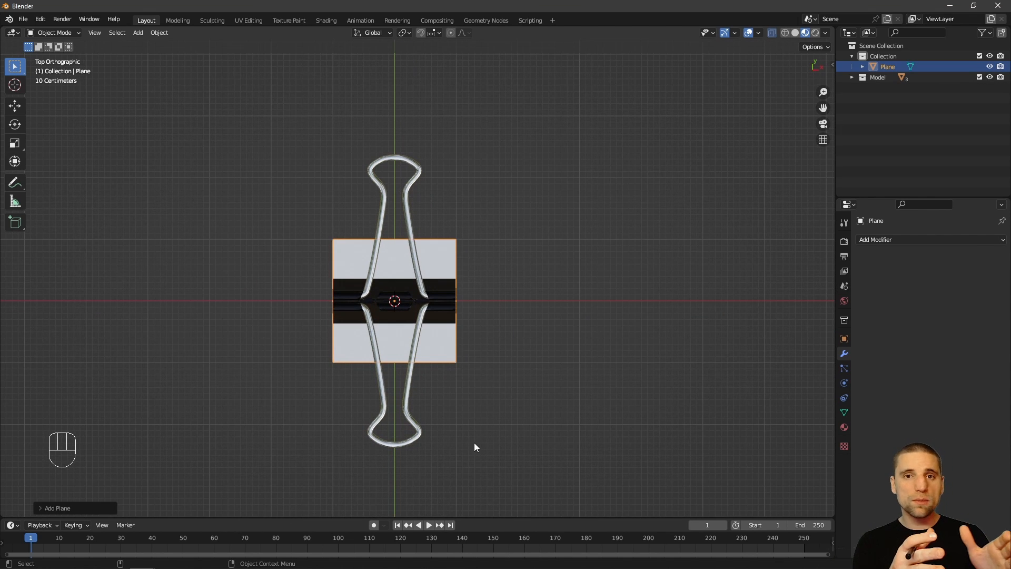
alt+middle_drag(474, 291, 526, 343)
- Scale up the plane's mesh in Edit Mode so it extends past the clip, and switch to vertex selection mode
key(Tab)
key(space)
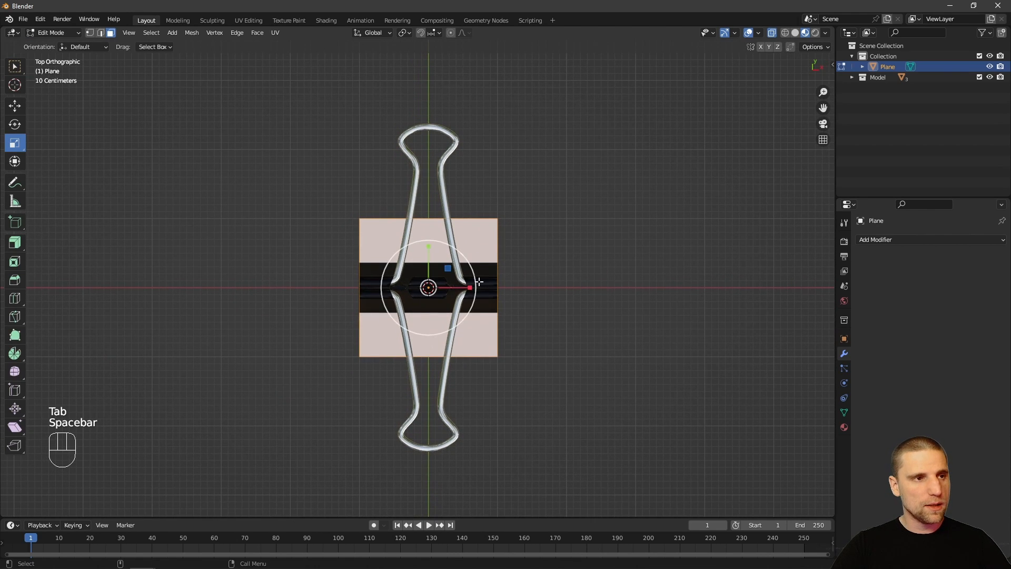
mouse_move(476, 283)
mouse_down()
mouse_move(465, 287)
mouse_move(490, 287)
mouse_up()
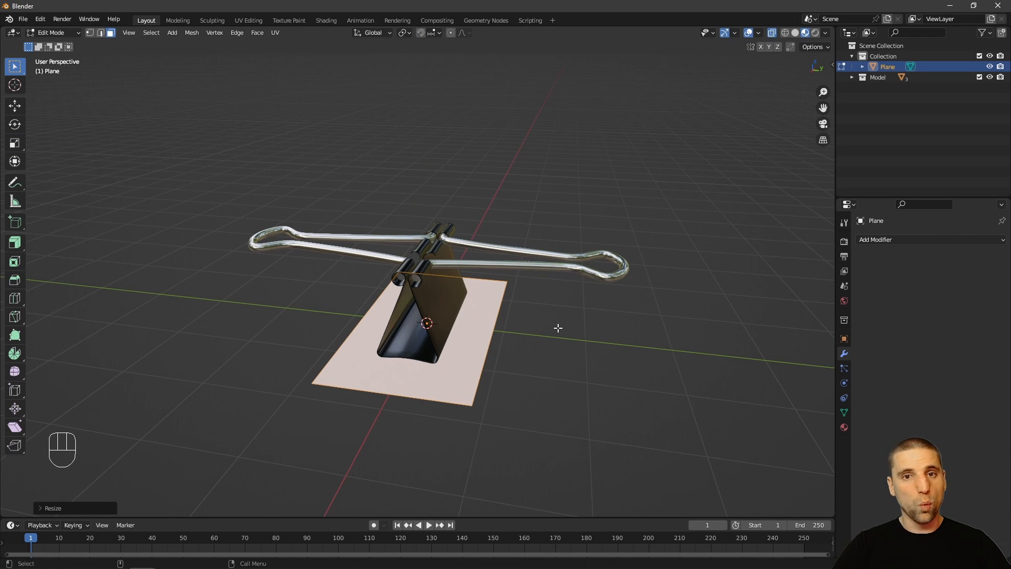
key(1)
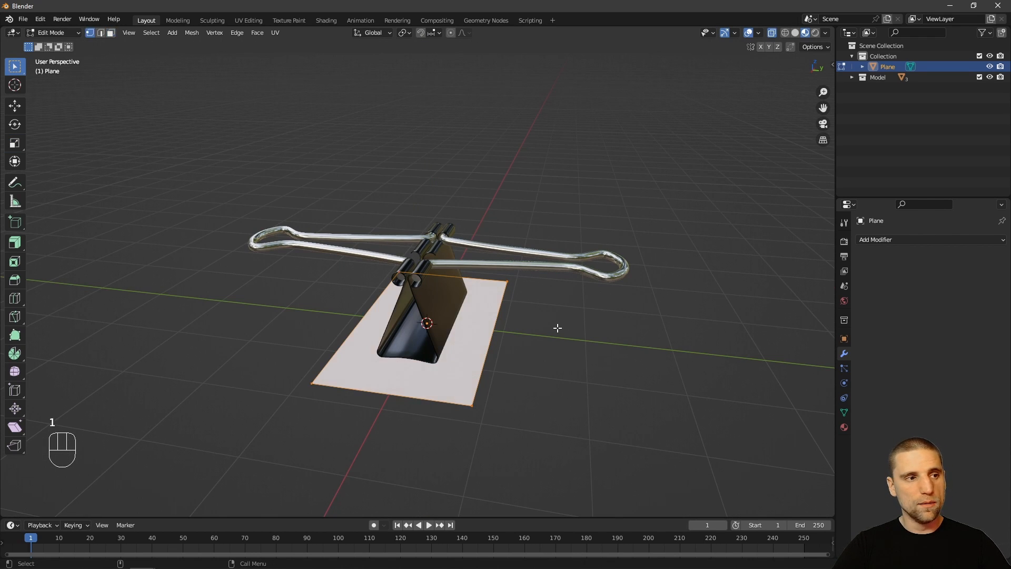
ctrl+middle_drag(557, 330, 548, 363)
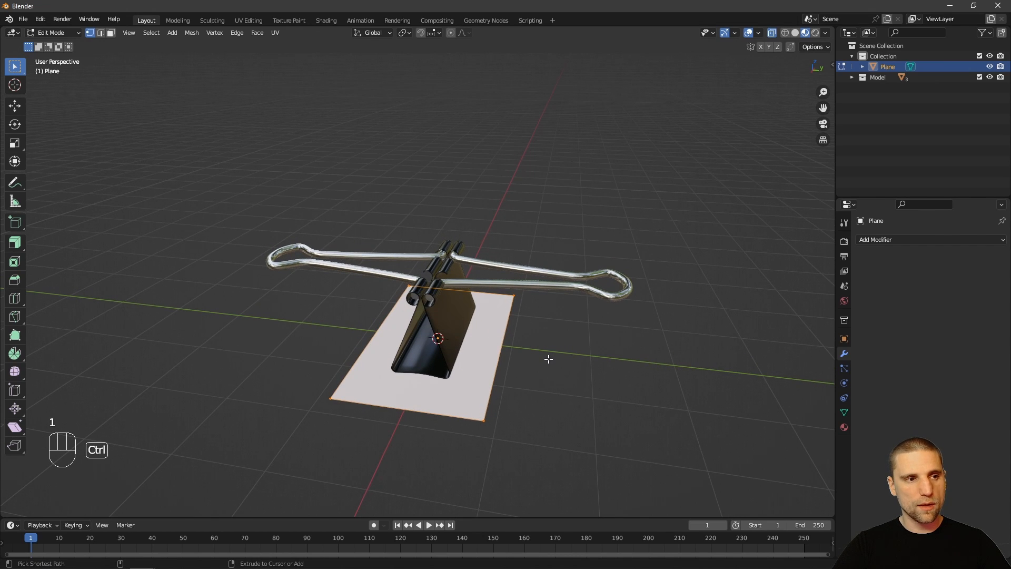
- Bevel the plane's corner vertices with 7 segments into broad rounded corners and return to Object Mode
key(ctrl+b)
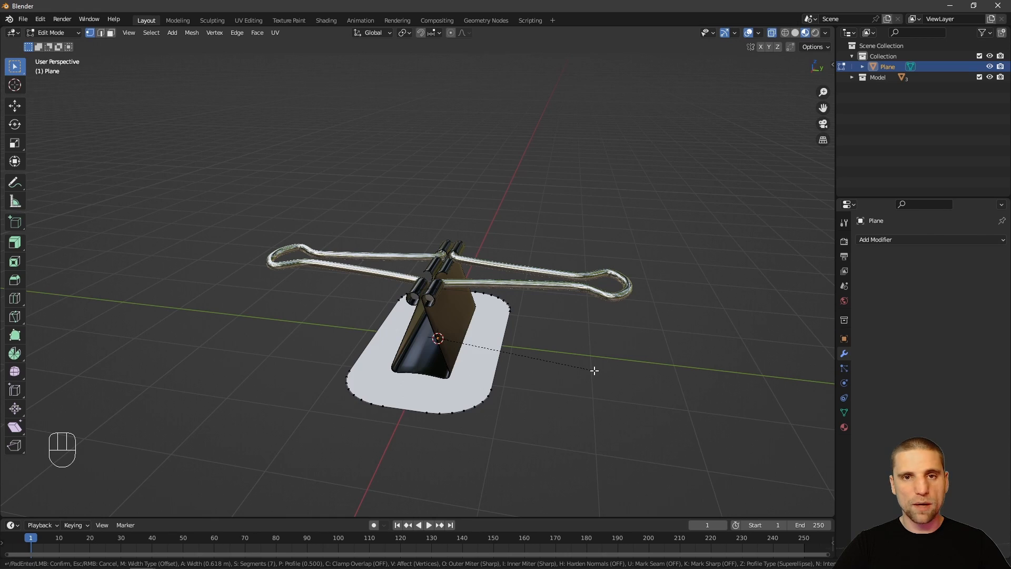
click(595, 369)
alt+drag(595, 370, 576, 388)
key(Tab)
- Convert the rounded plane beneath the clip into a curve and select the resulting outline
click(498, 380)
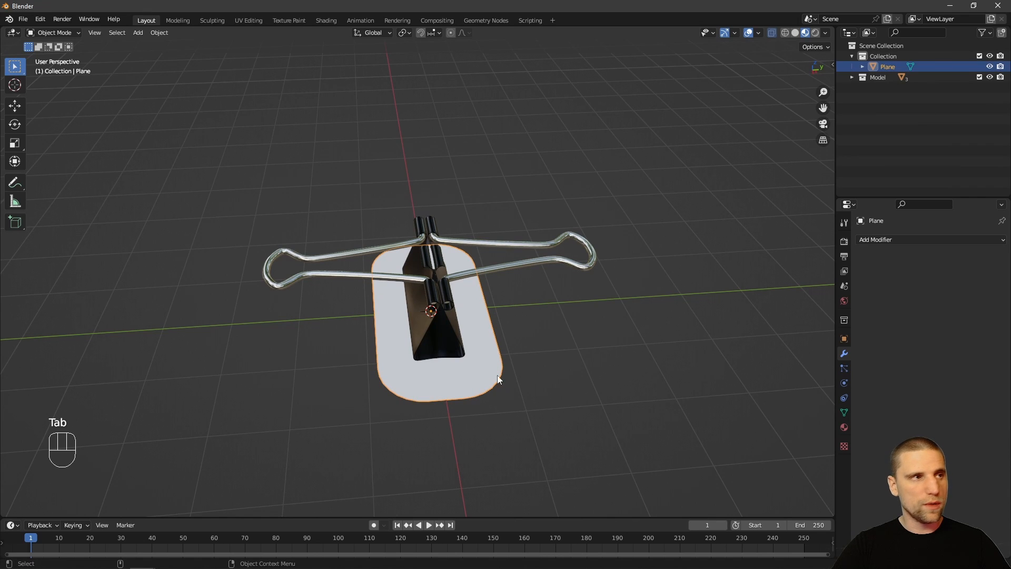
click(161, 32)
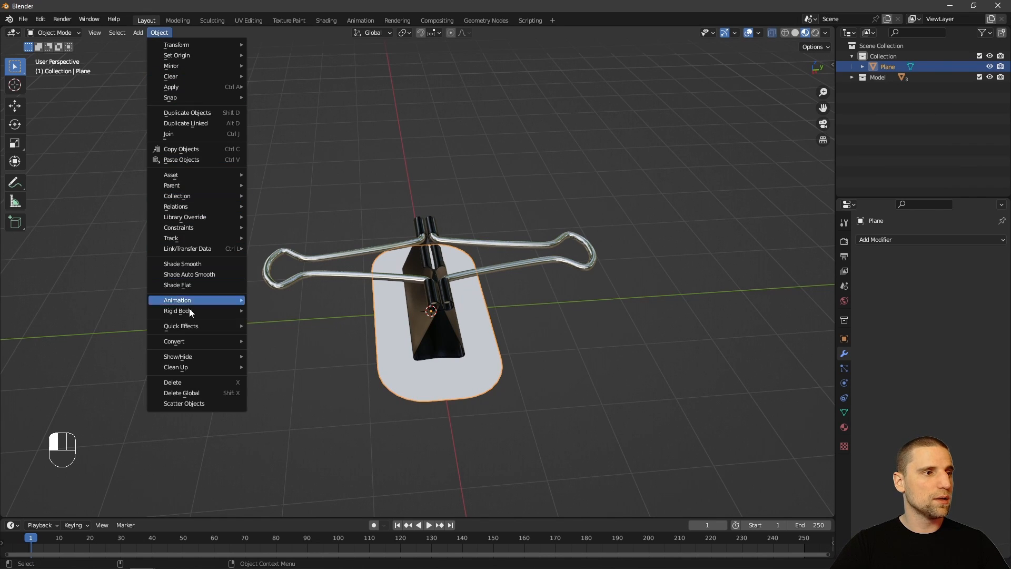
mouse_move(190, 339)
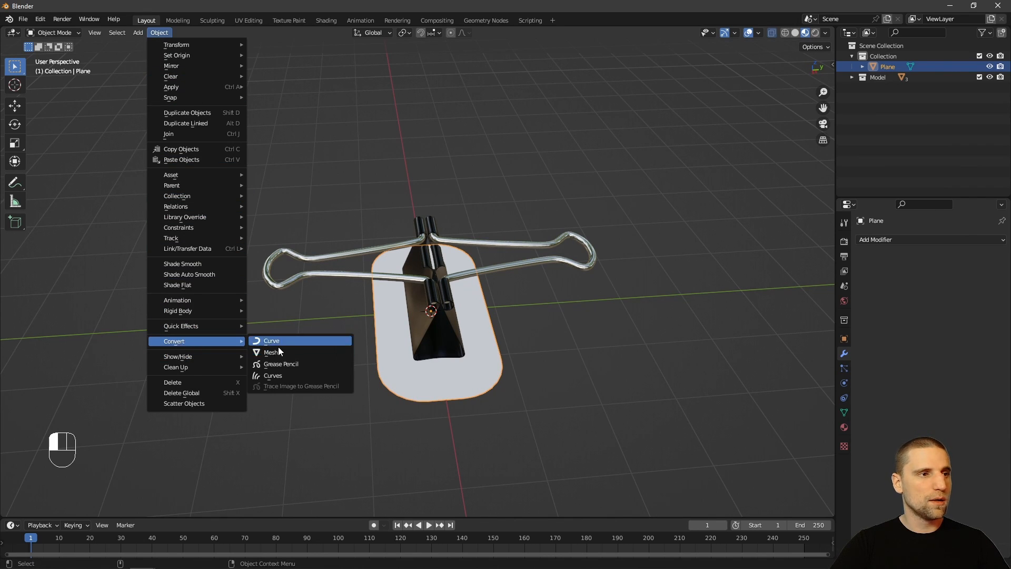
click(277, 345)
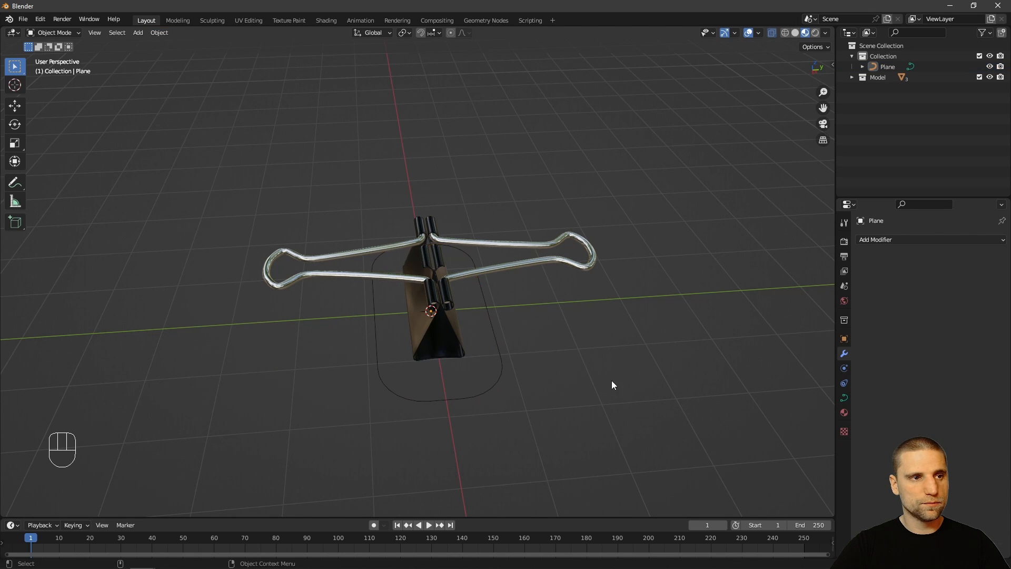
alt+drag(611, 386, 486, 368)
click(483, 371)
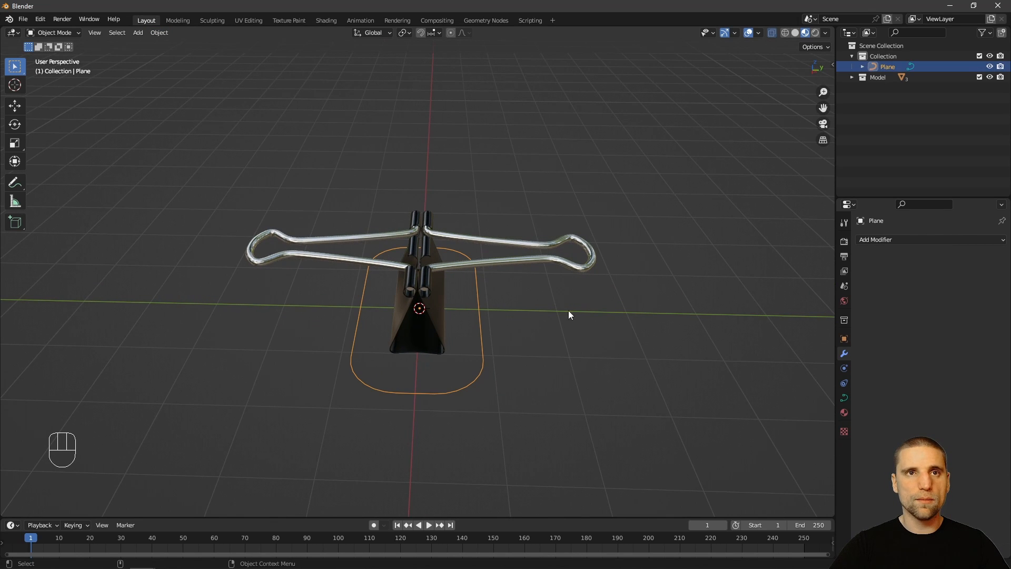
- Rename the outline curve as MoveALL
double_click(886, 67)
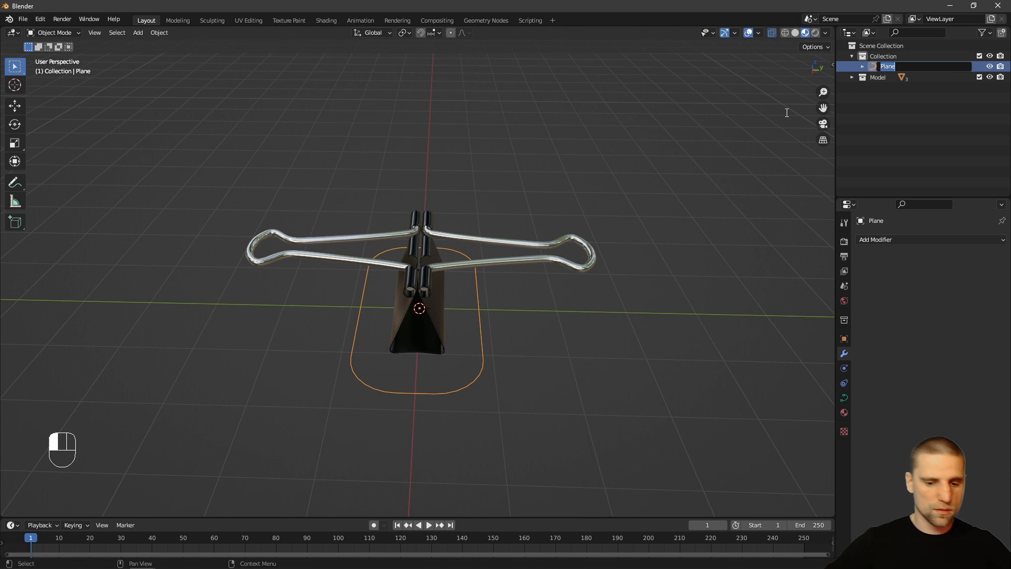
text(MoveALL)
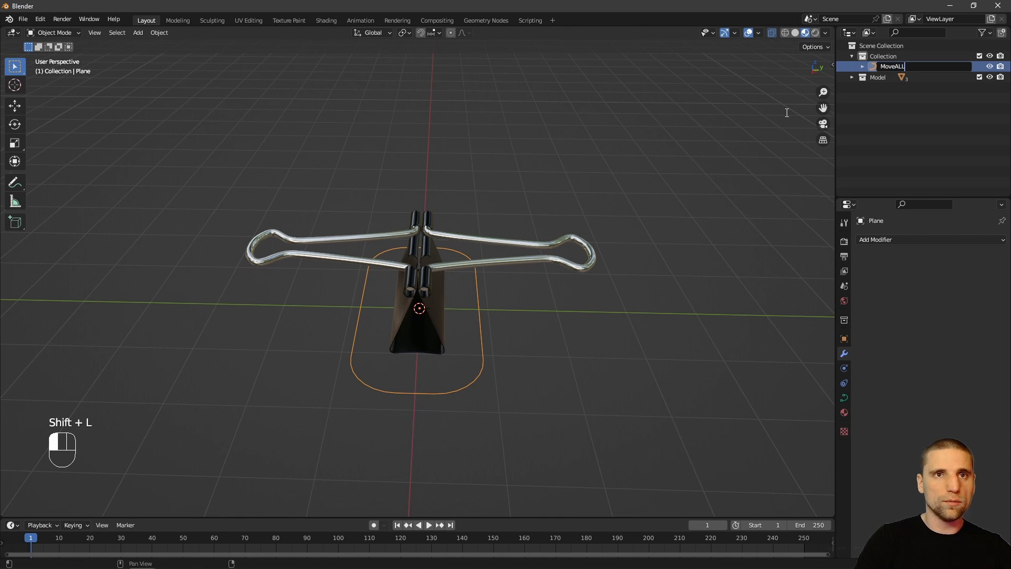
key(Return)
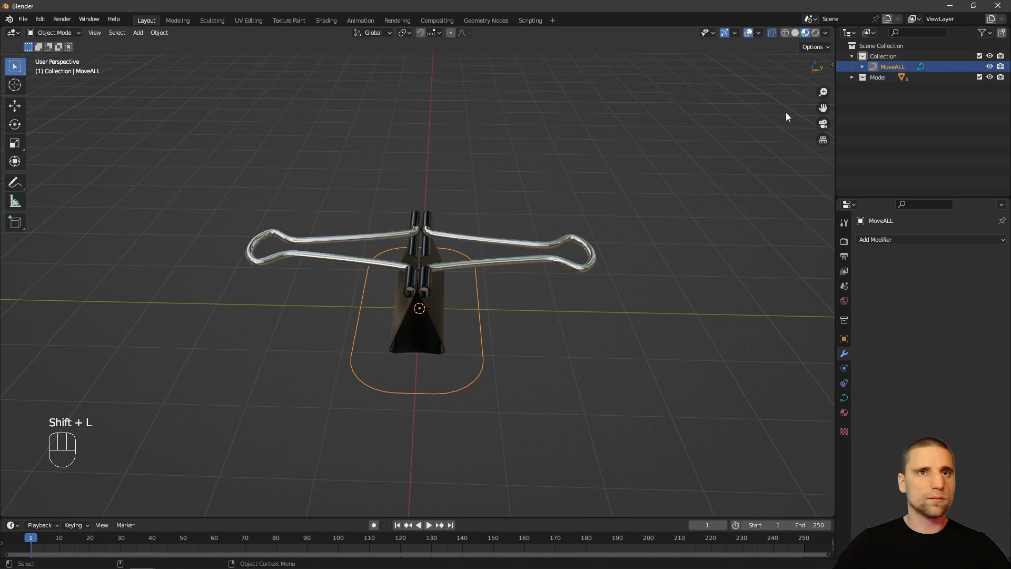
- Select the MoveALL curve and move it into a new collection named Rig
alt+middle_drag(640, 276, 650, 287)
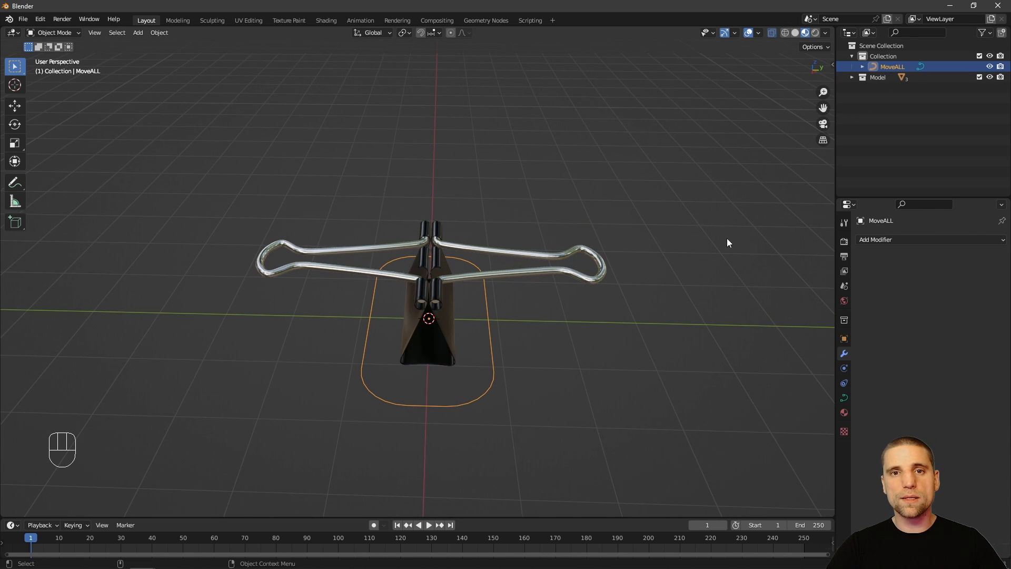
alt+middle_drag(726, 242, 699, 264)
alt+drag(707, 247, 750, 193)
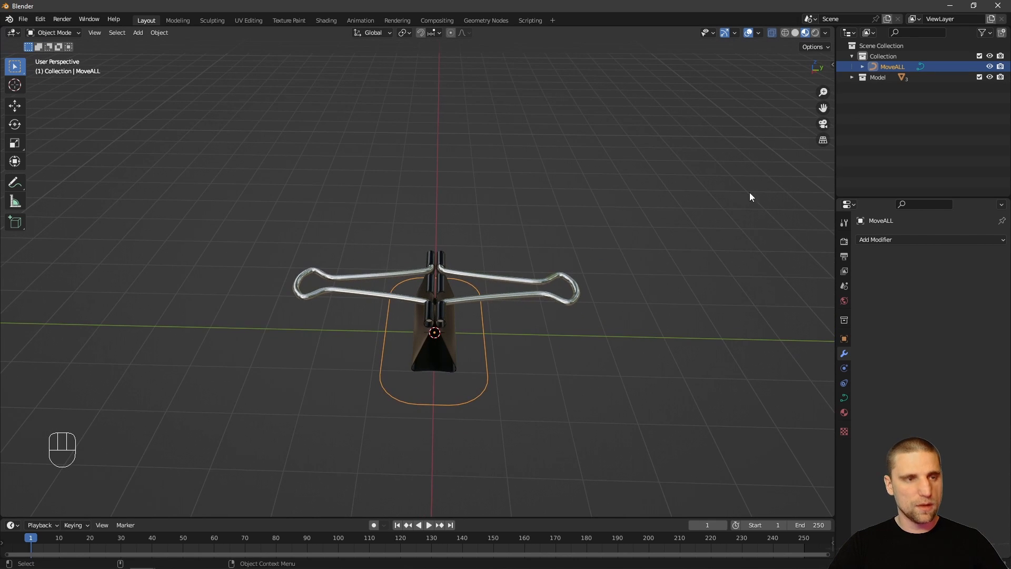
click(501, 399)
click(479, 394)
alt+drag(493, 390, 565, 345)
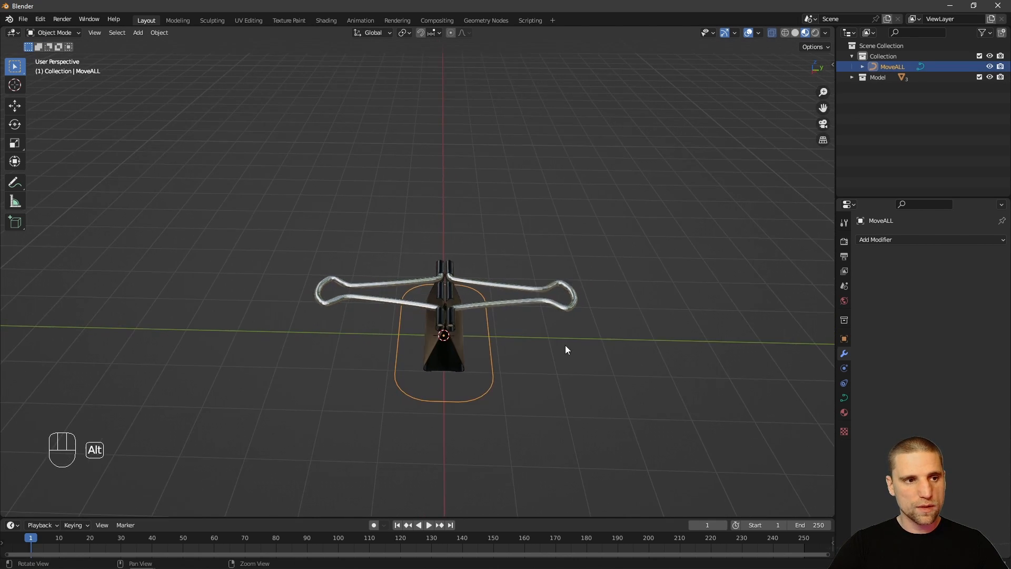
key(m)
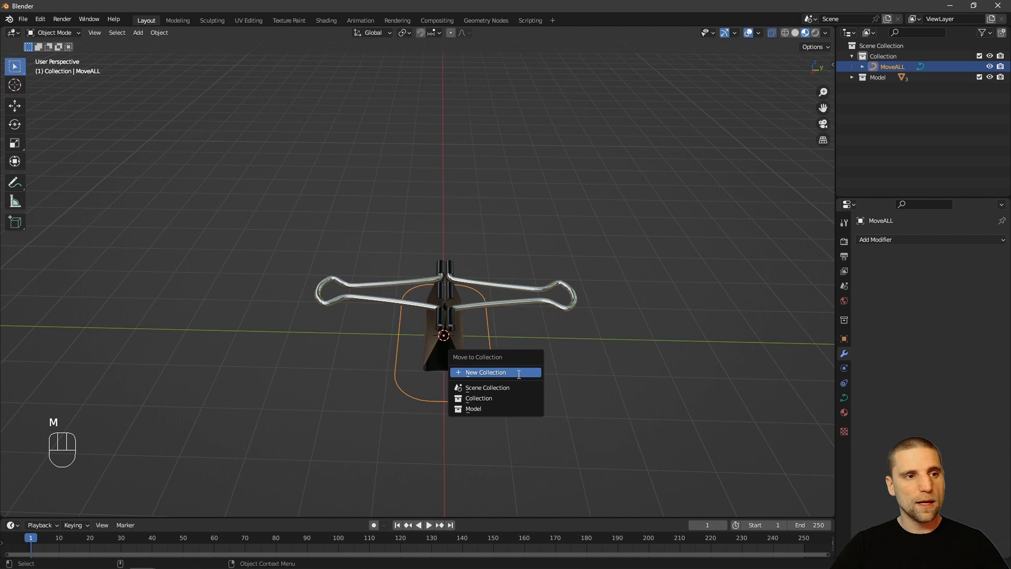
click(517, 374)
text(Rig)
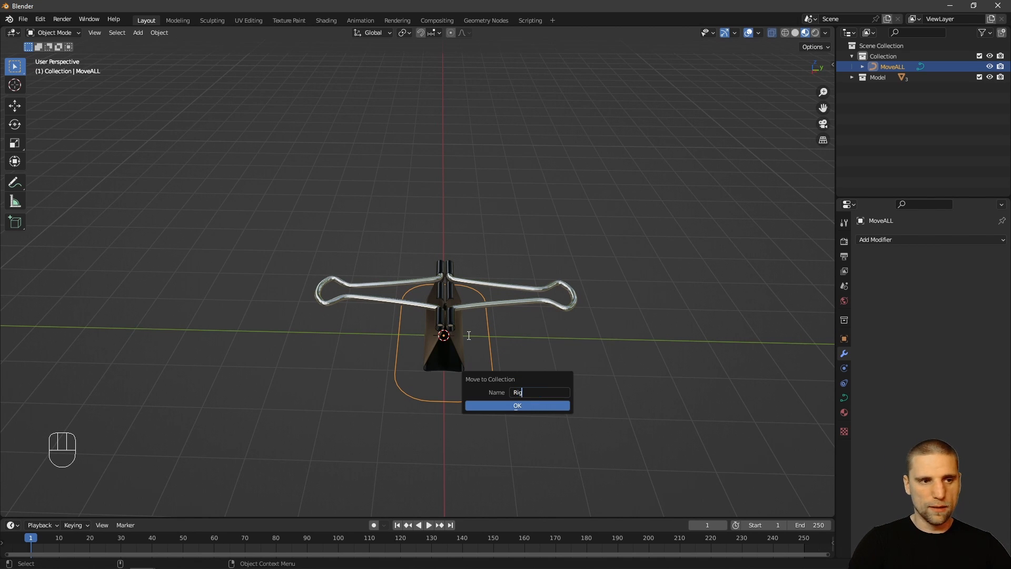
key(Return)
- Duplicate the MoveALL curve in place
alt+drag(468, 335, 662, 279)
key(shift+d)
right_click(610, 259)
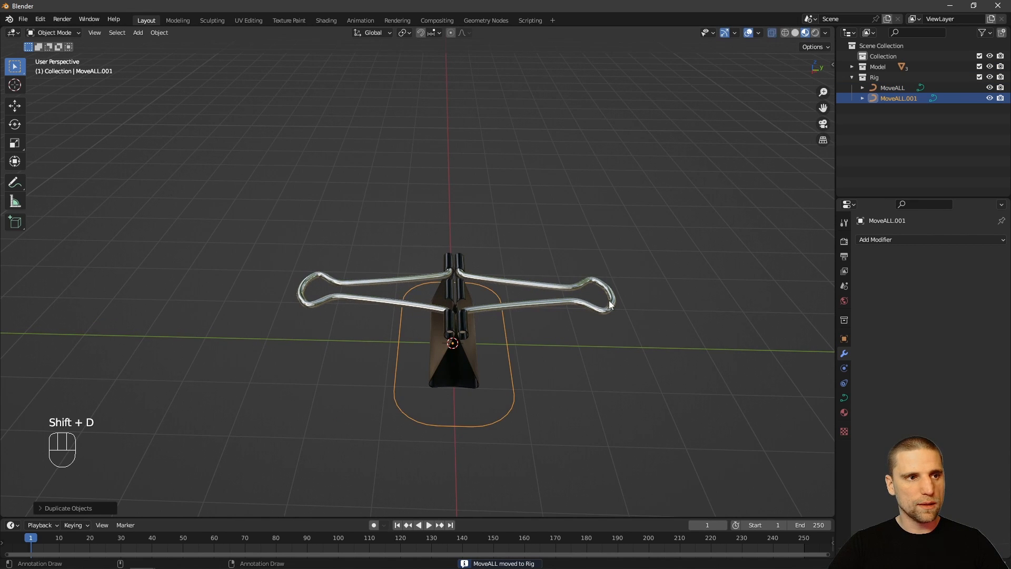
alt+right_drag(609, 302, 608, 292)
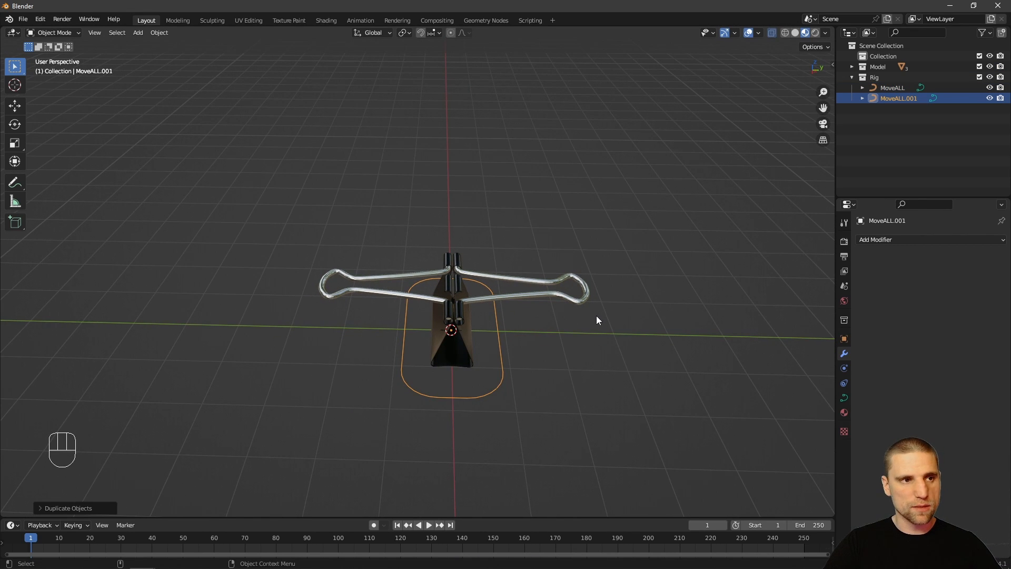
- Scale the duplicated curve's points down in Edit Mode from the top view so it sits just inside the original outline
key(Tab)
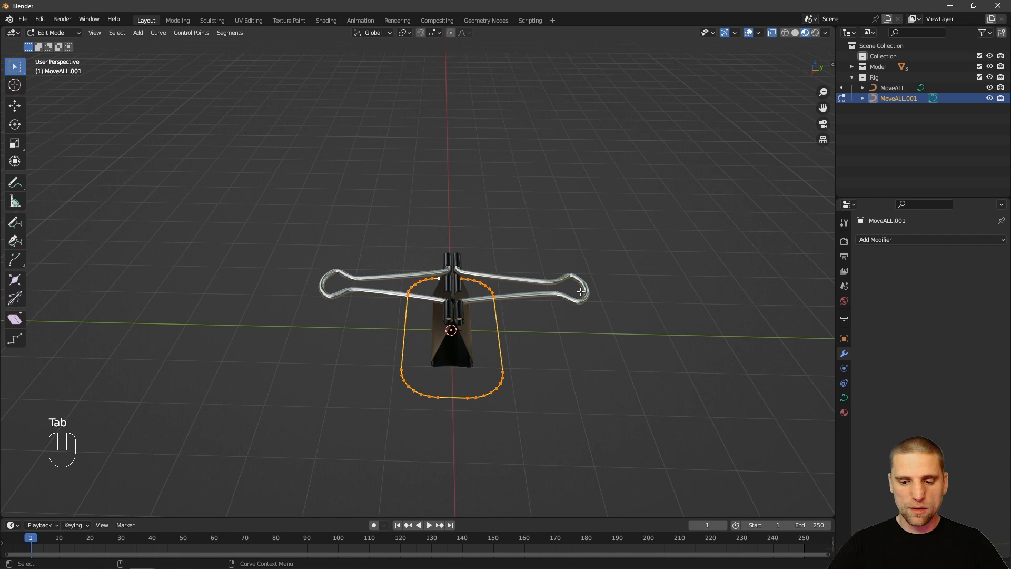
key(KP_7)
alt+middle_drag(570, 304, 569, 364)
alt+right_drag(568, 364, 591, 381)
alt+middle_drag(591, 381, 602, 384)
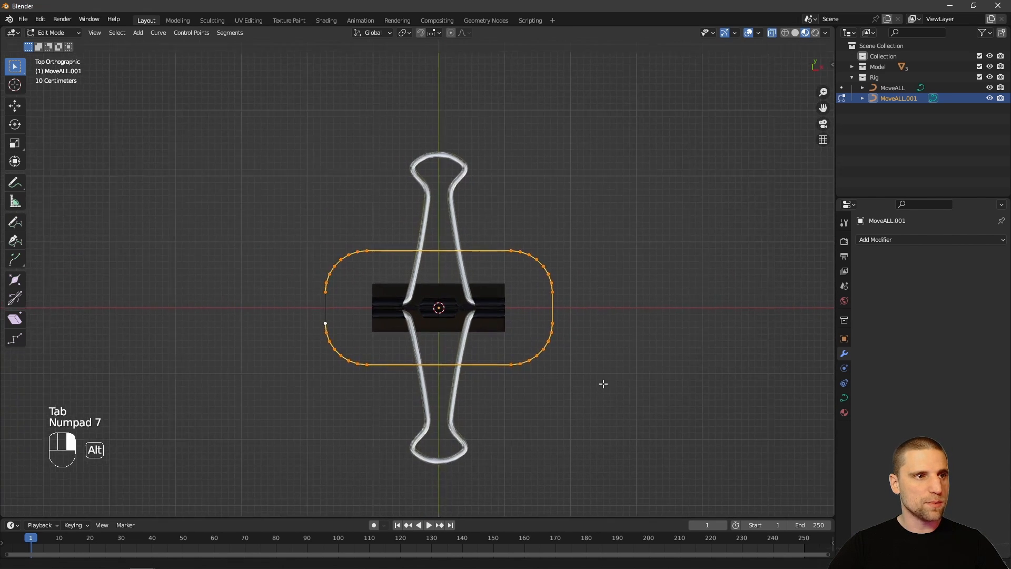
alt+right_drag(602, 384, 633, 371)
alt+middle_drag(633, 371, 641, 365)
key(s)
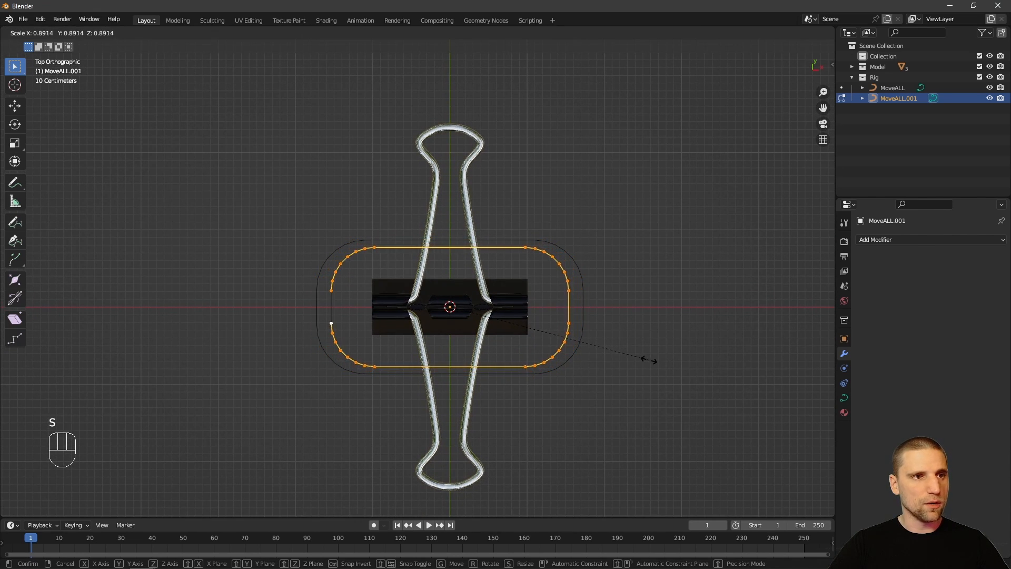
alt+drag(550, 333, 521, 331)
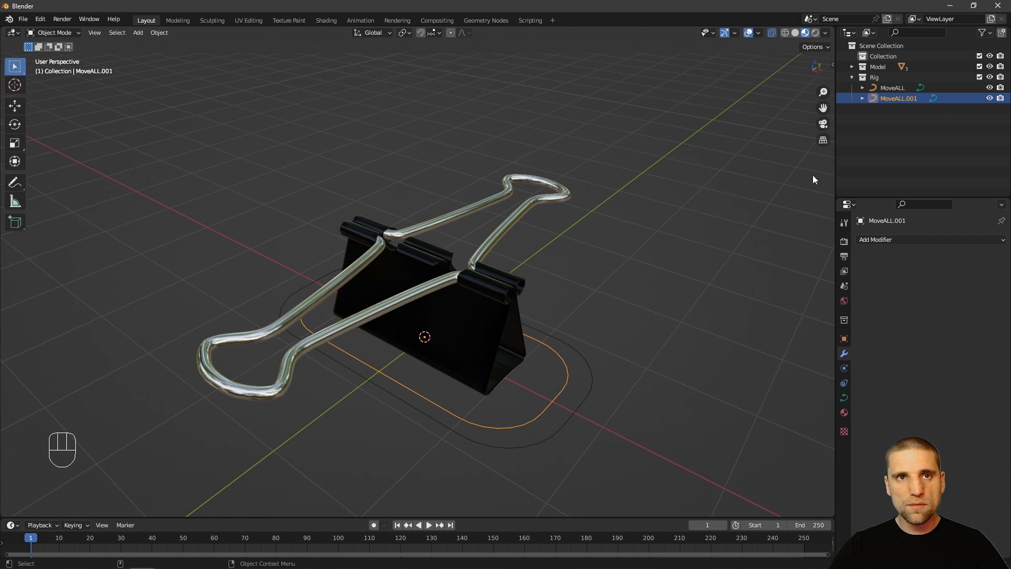
- Rename the smaller inner curve as MoveALL_sub
drag(903, 100, 904, 103)
double_click(898, 99)
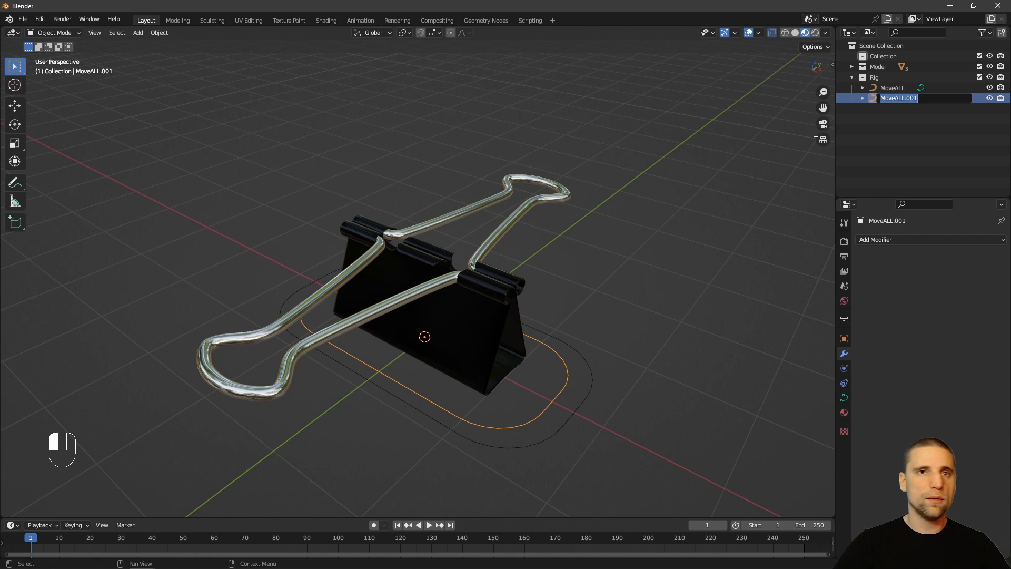
key(Right)
key(BackSpace)
key(BackSpace)
key(BackSpace)
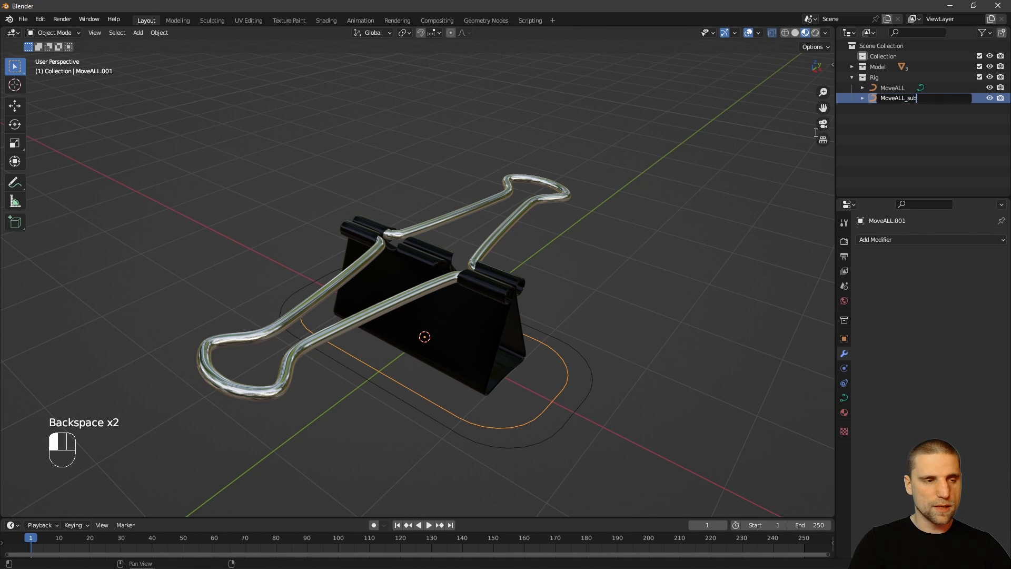
key(Return)
- Select both wire handles together and enter Edit Mode on their meshes
alt+middle_drag(580, 327, 408, 280)
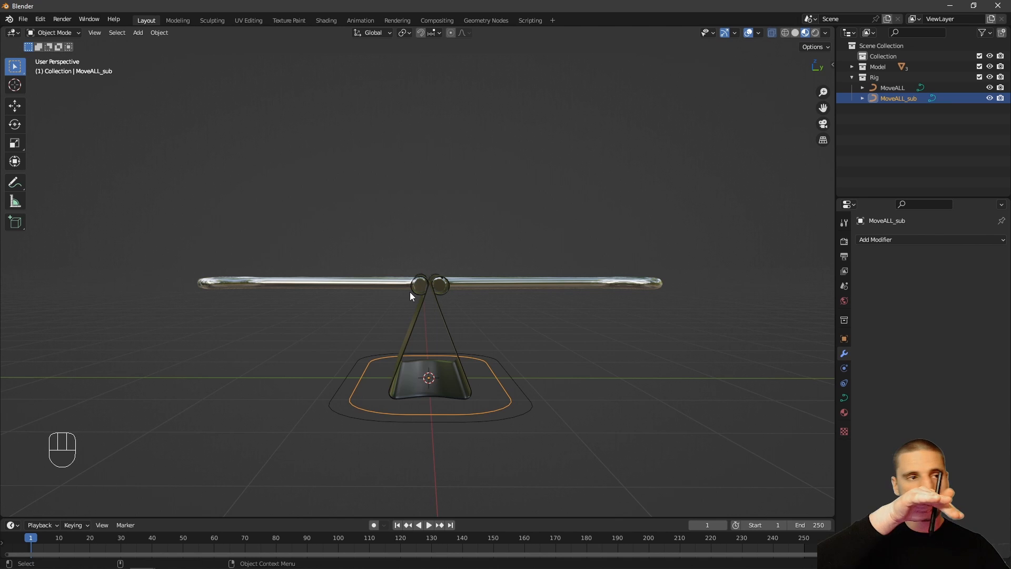
alt+middle_drag(410, 292, 463, 317)
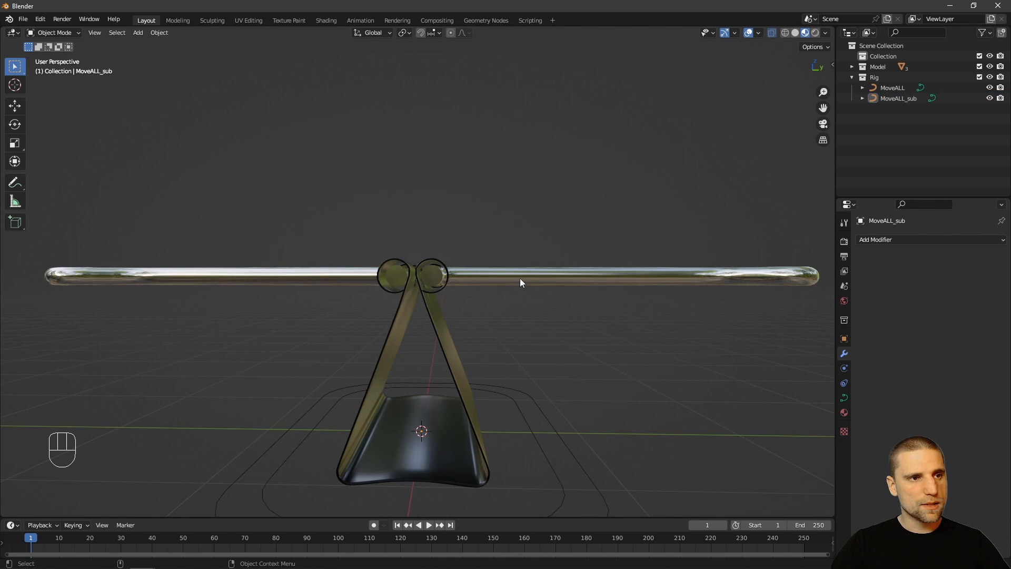
click(520, 278)
alt+middle_drag(466, 318, 425, 327)
shift+click(403, 301)
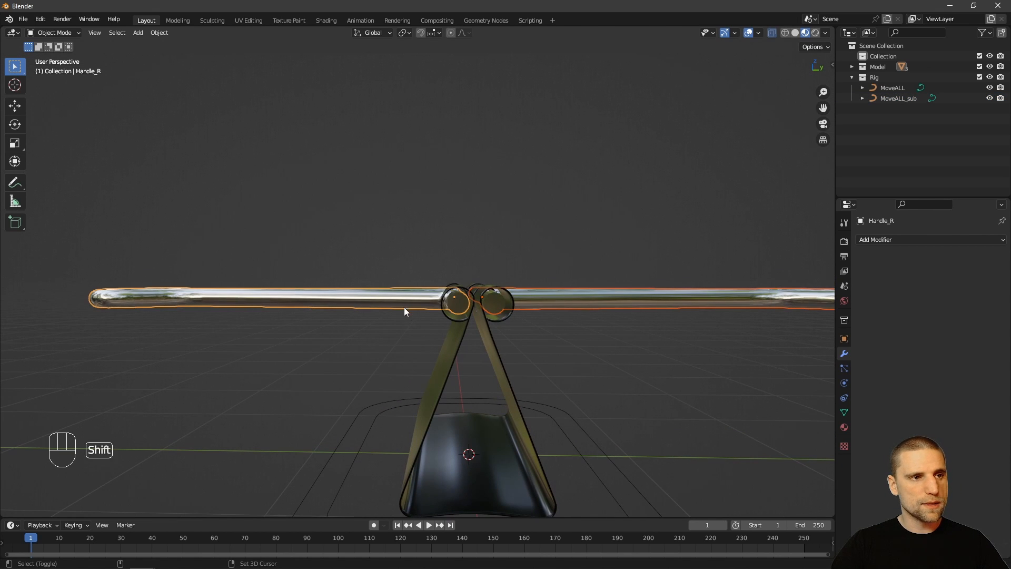
key(Tab)
scroll(495, 349, up, 3)
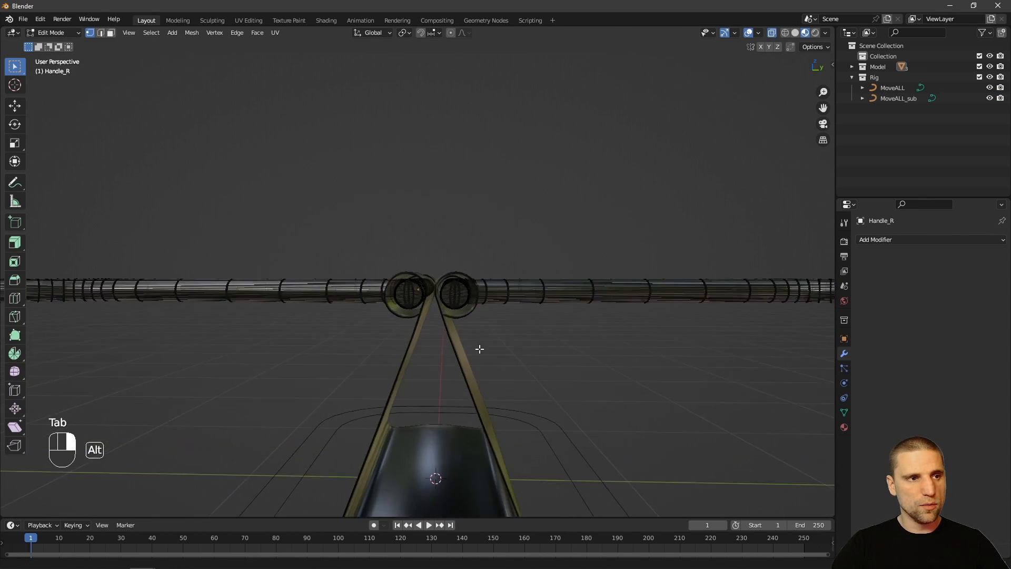
- In face selection mode, select the linked end-cap faces on both handles where the wires sit inside the clip's hinge tubes
key(3)
alt+middle_drag(527, 340, 509, 323)
key(l)
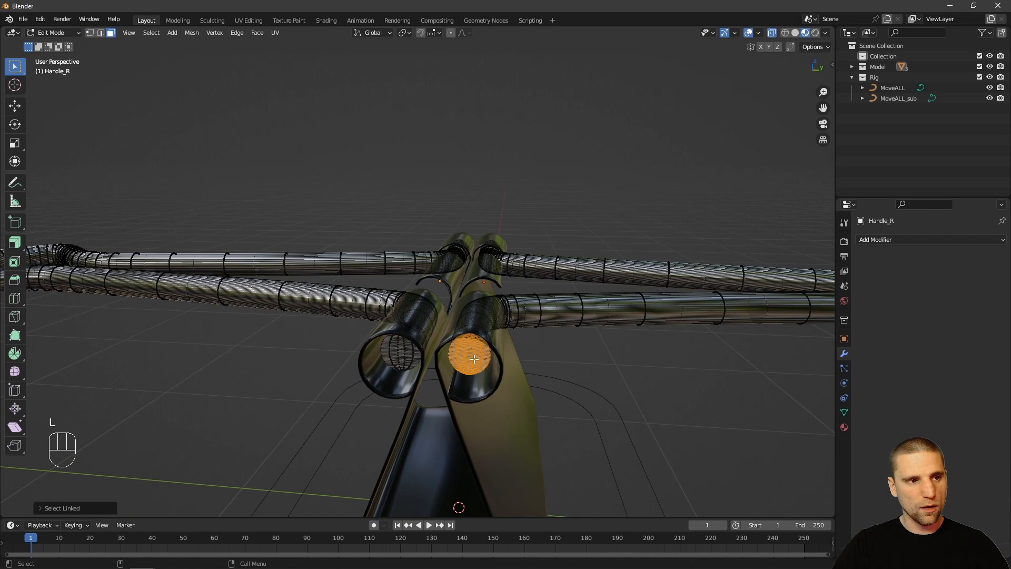
key(l)
scroll(397, 352, down, 2)
key(l)
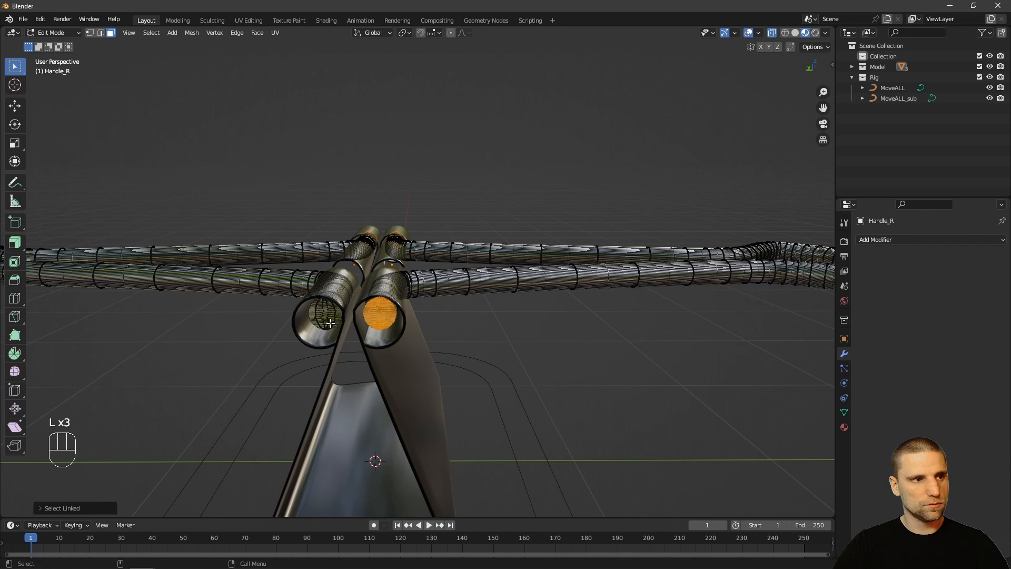
key(l)
key(ctrl+z)
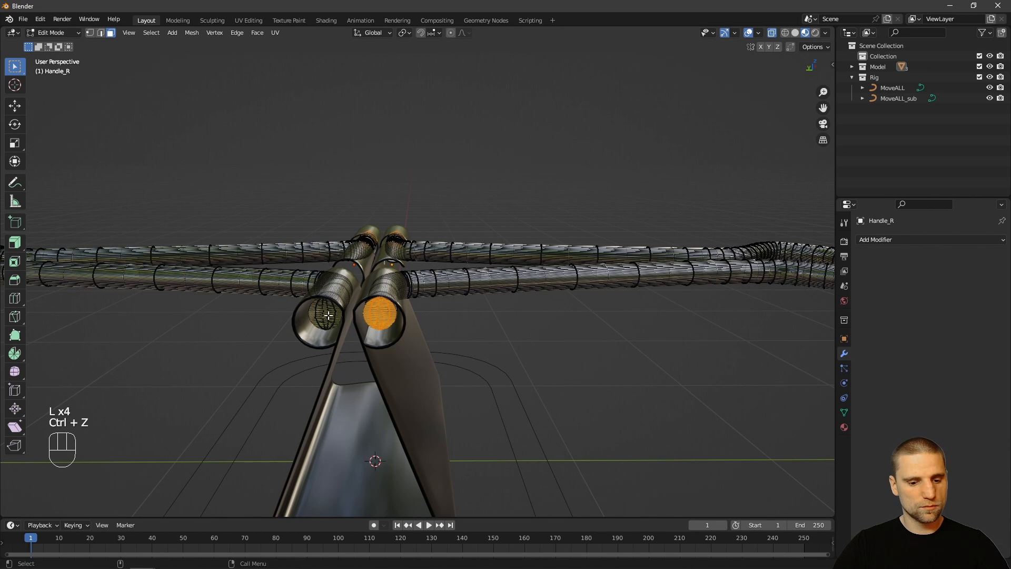
key(l)
alt+drag(442, 346, 447, 339)
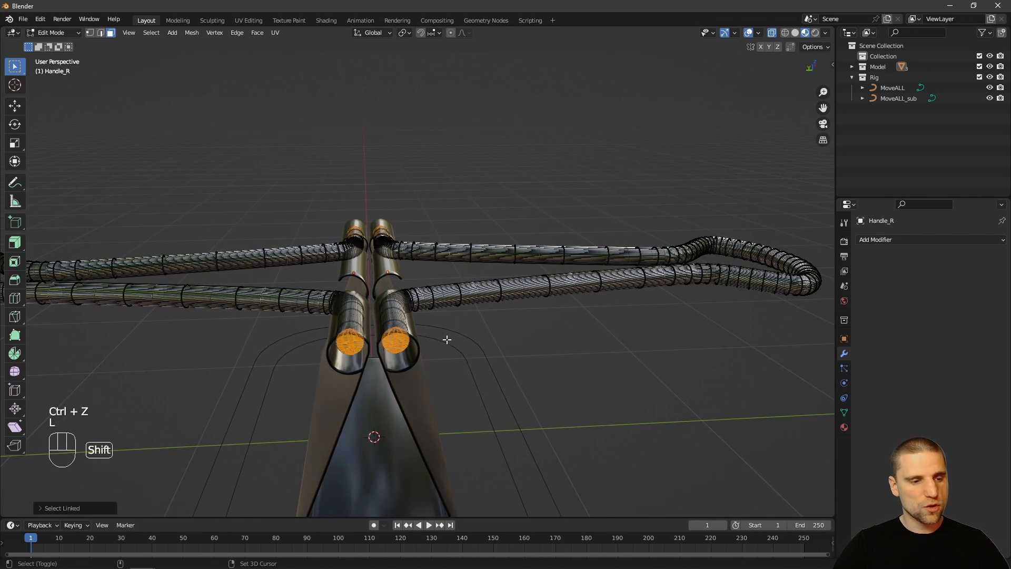
- Snap the 3D cursor to the selected handle ends and return to Object Mode
key(shift+s)
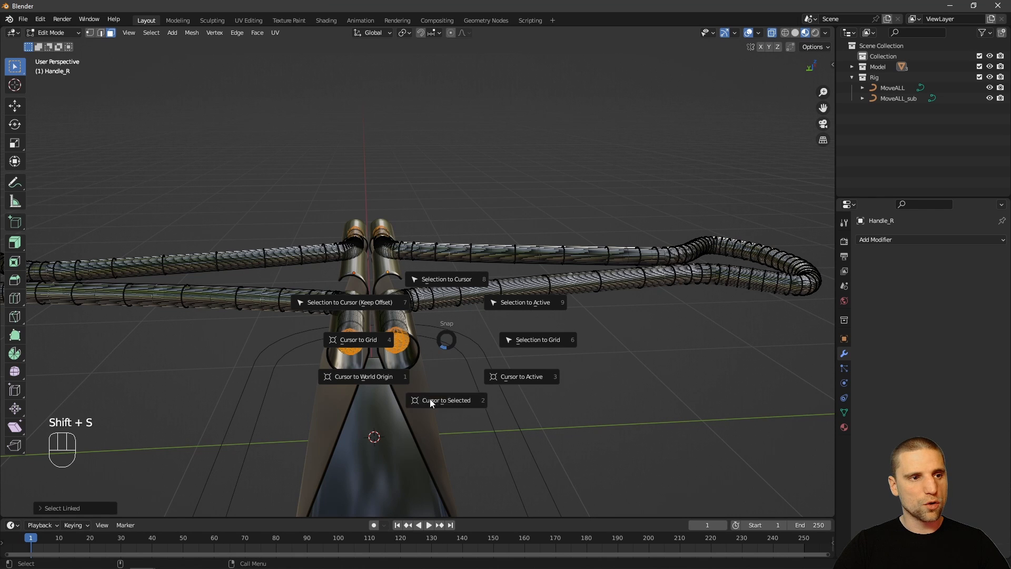
click(454, 401)
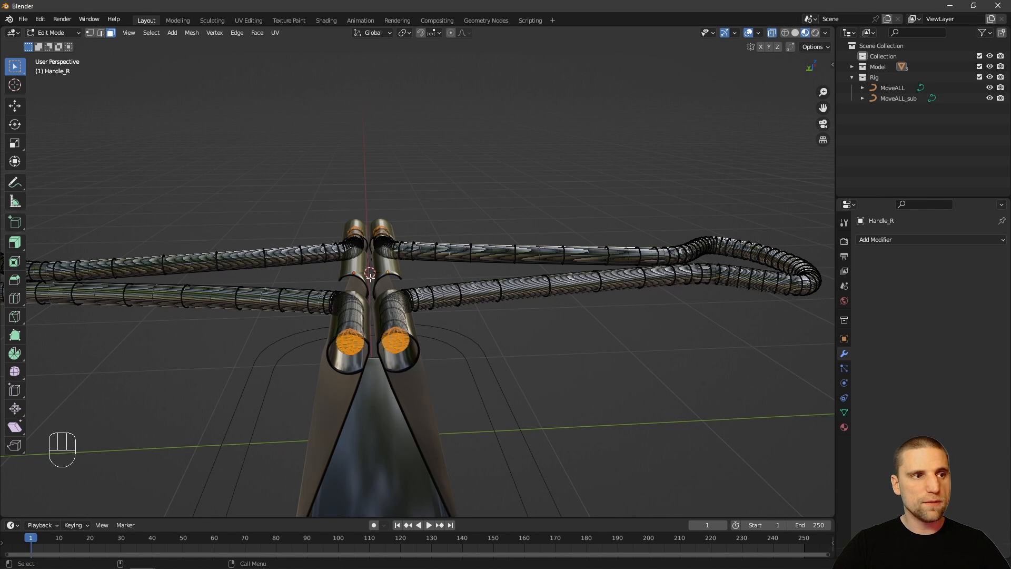
alt+drag(371, 289, 497, 325)
key(Tab)
- Add a mesh plane at the 3D cursor between the two handle hinges
alt+right_drag(498, 326, 445, 296)
click(555, 349)
key(shift+a)
mouse_move(552, 356)
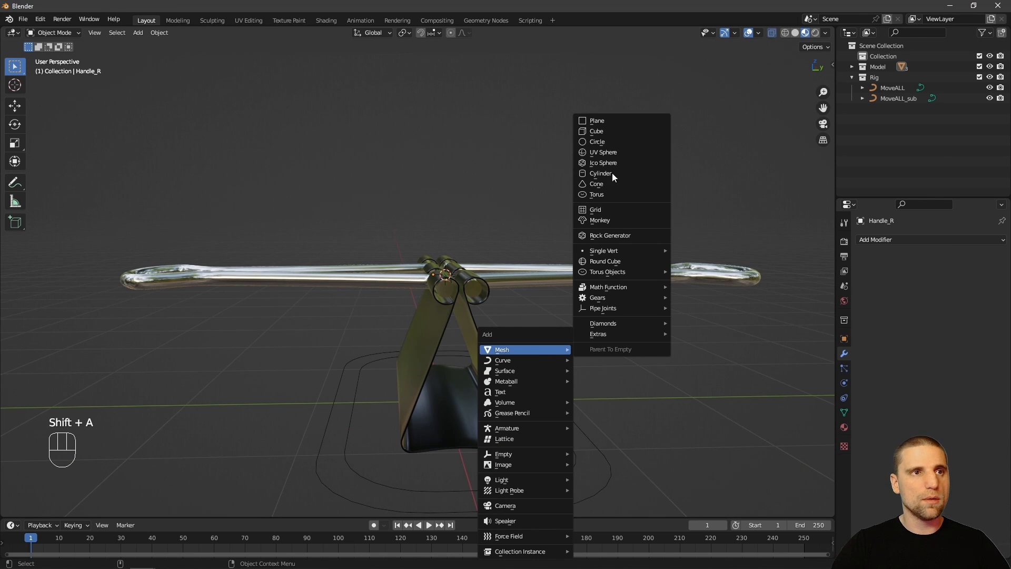
click(602, 122)
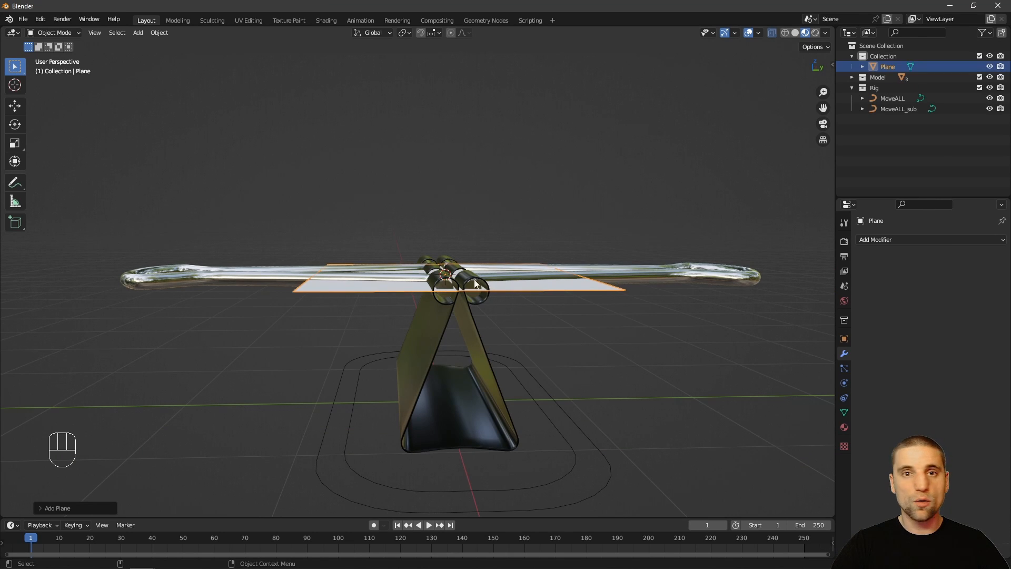
alt+drag(543, 281, 528, 254)
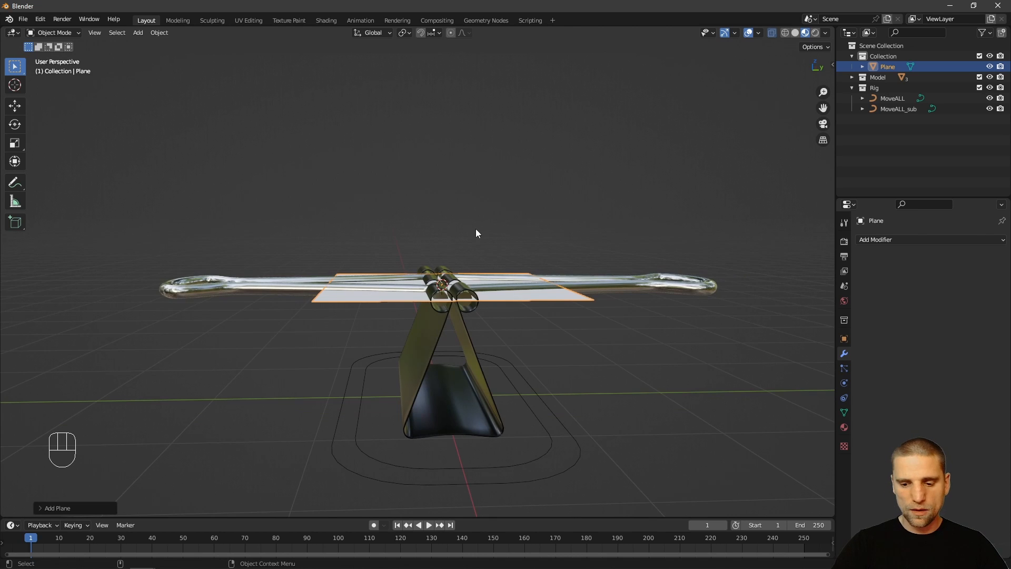
- In Edit Mode, squeeze the plane along Y and scale it up into a rectangle surrounding the clip's hinge tubes
key(KP_7)
alt+drag(476, 229, 659, 293)
alt+middle_drag(659, 293, 663, 299)
key(Tab)
alt+middle_drag(557, 338, 590, 358)
alt+right_drag(590, 358, 570, 348)
key(space)
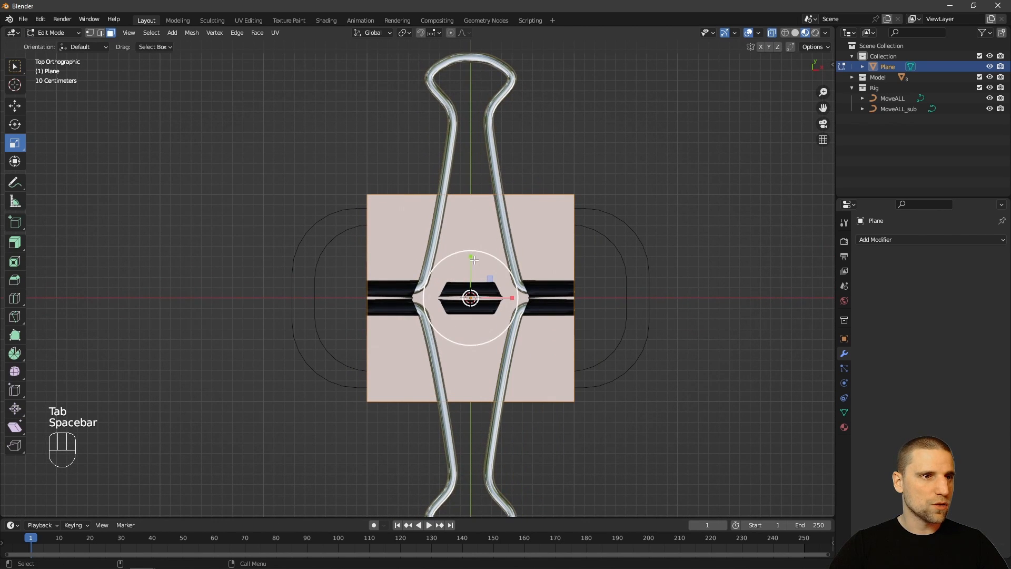
drag(471, 256, 563, 283)
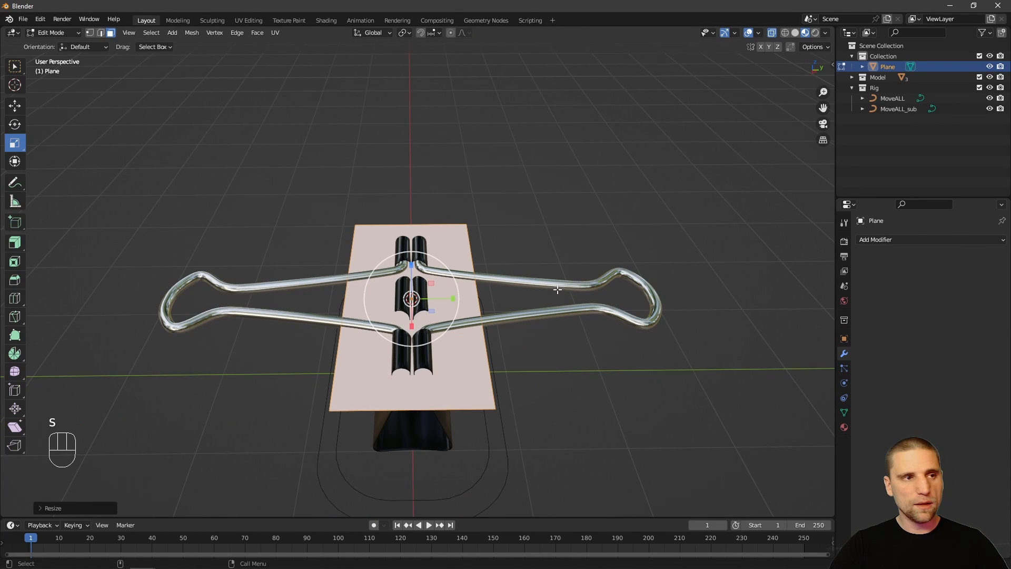
- Round the rectangle's four corners with a 7-segment vertex bevel about 0.57 m wide and return to Object Mode
key(1)
alt+drag(537, 320, 546, 316)
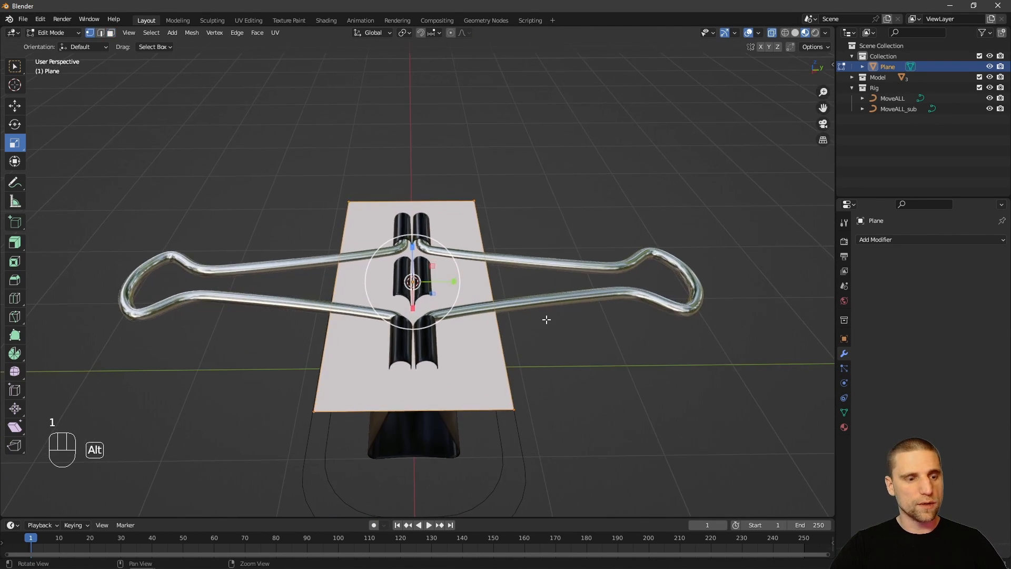
key(ctrl+b)
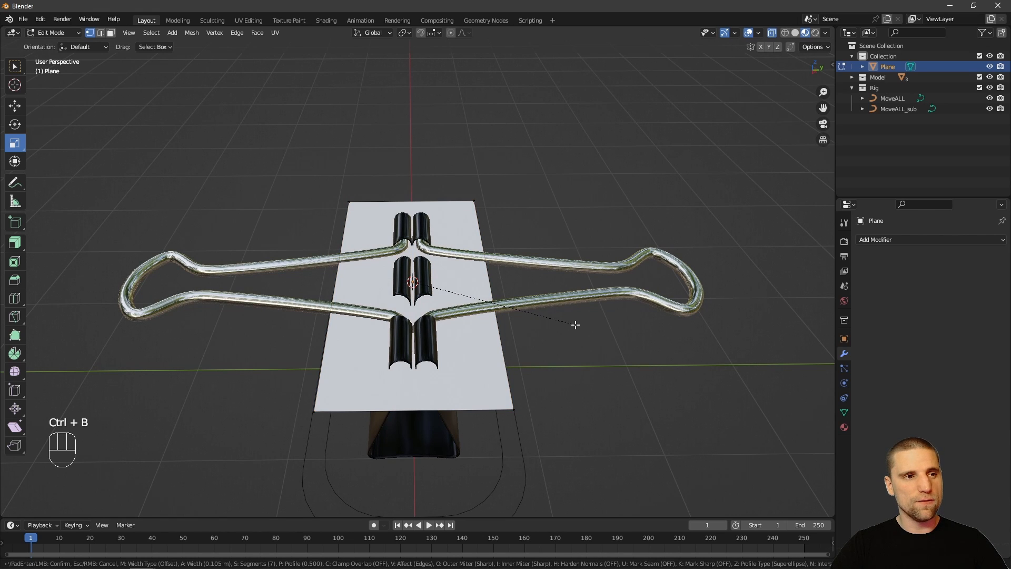
key(v)
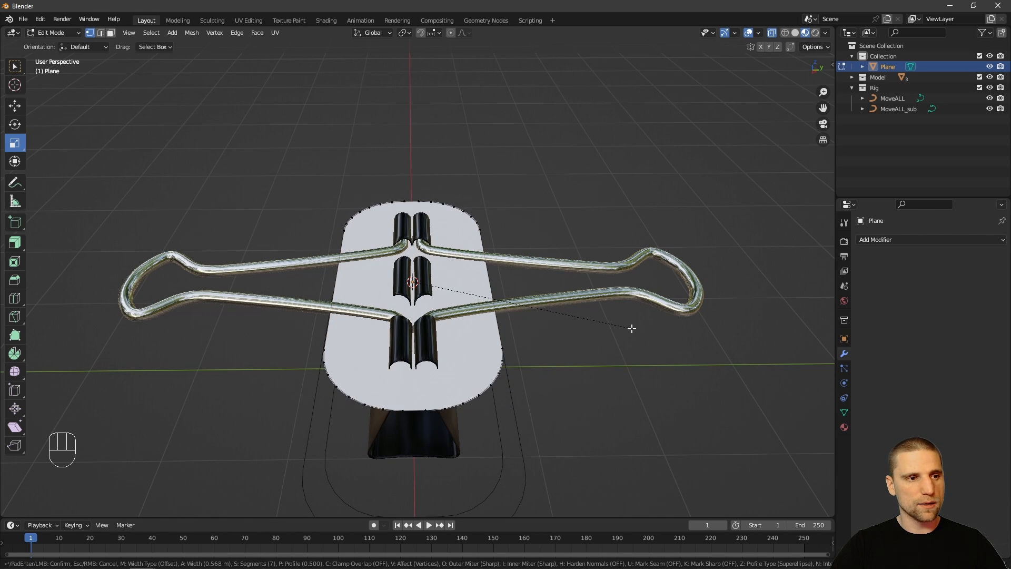
click(632, 328)
key(w)
alt+drag(632, 328, 536, 282)
key(Tab)
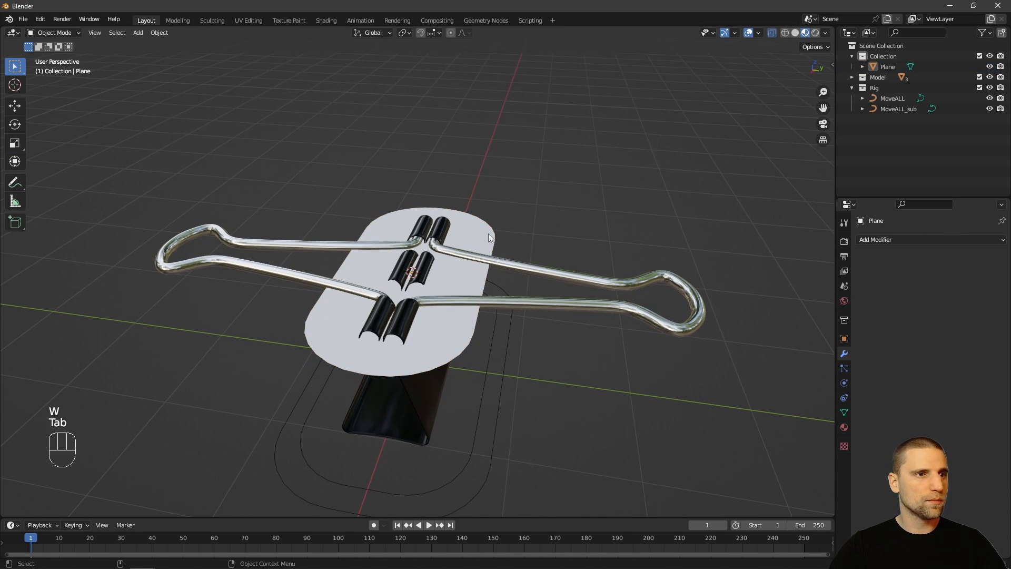
- Convert the rounded plane around the hinges into a curve object
click(489, 233)
click(160, 33)
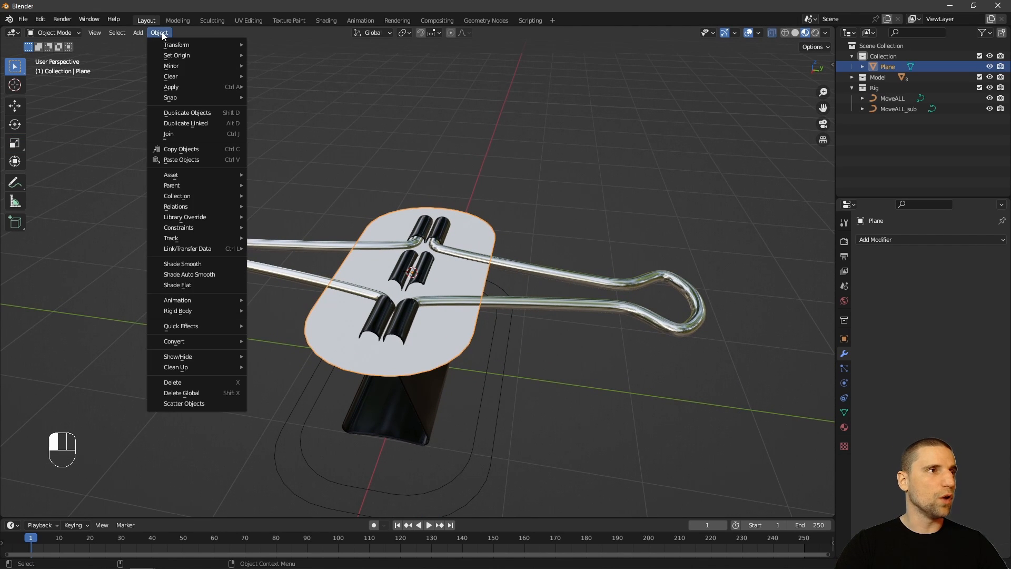
mouse_move(189, 342)
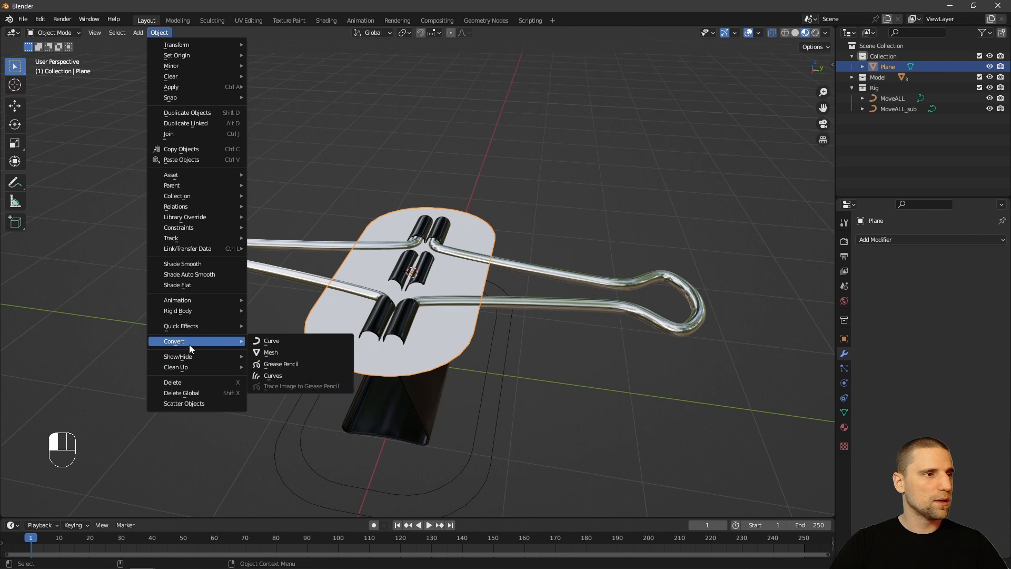
click(298, 340)
alt+middle_drag(301, 342, 412, 247)
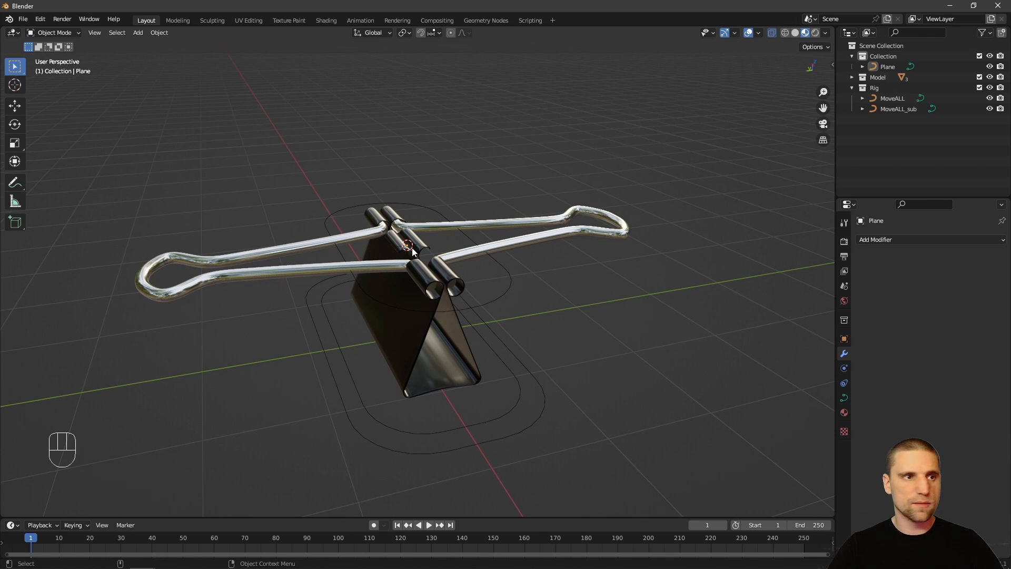
- Rename the converted curve to COG and move it into the Rig collection
alt+drag(506, 280, 510, 291)
click(511, 291)
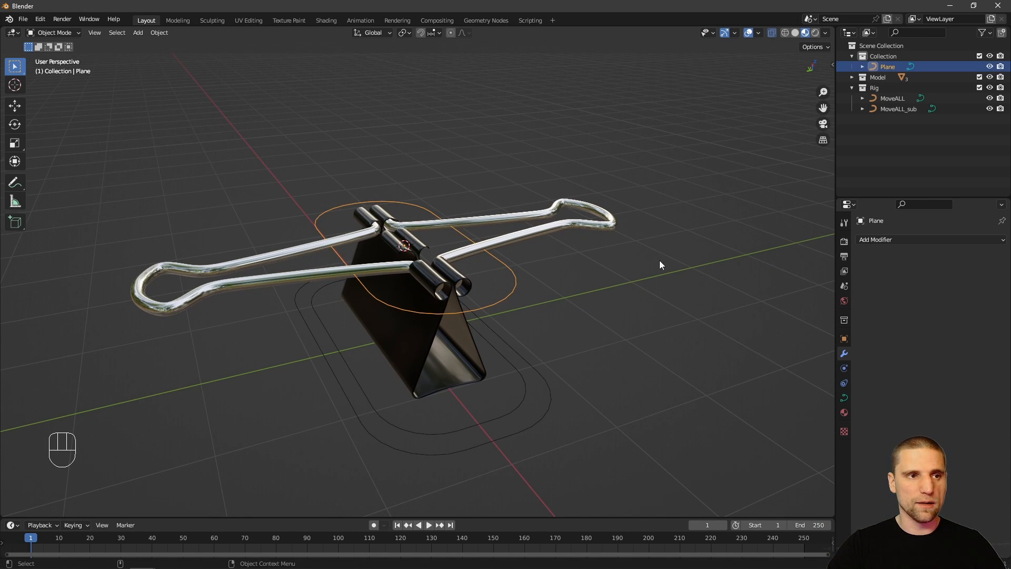
double_click(886, 68)
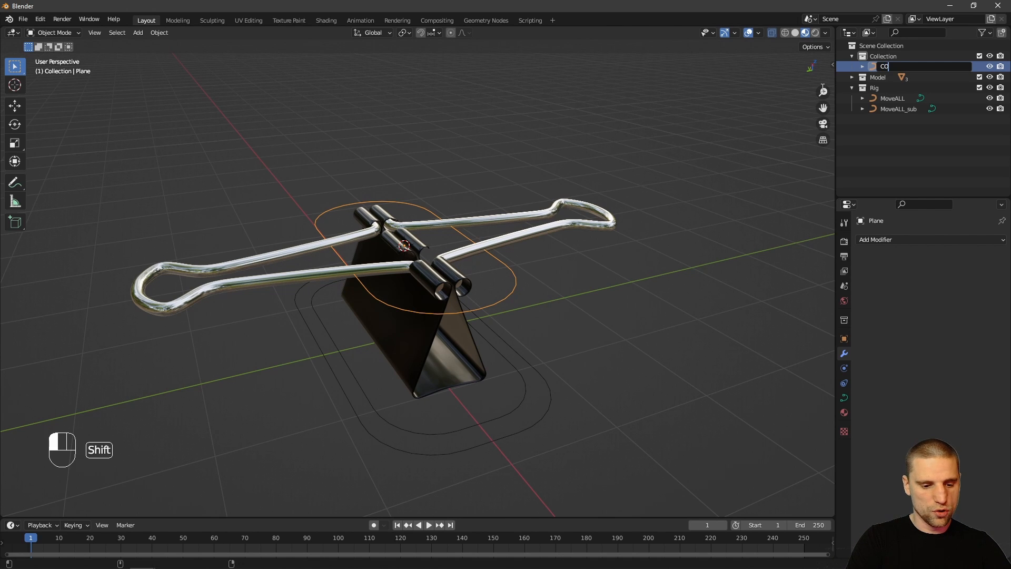
text(COG)
key(Return)
alt+drag(624, 287, 609, 293)
key(m)
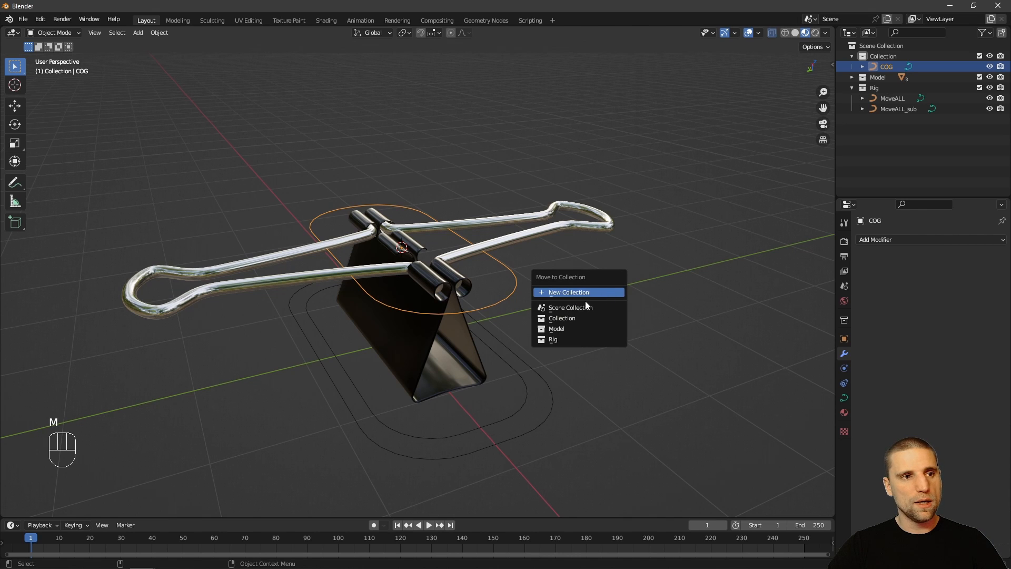
click(562, 338)
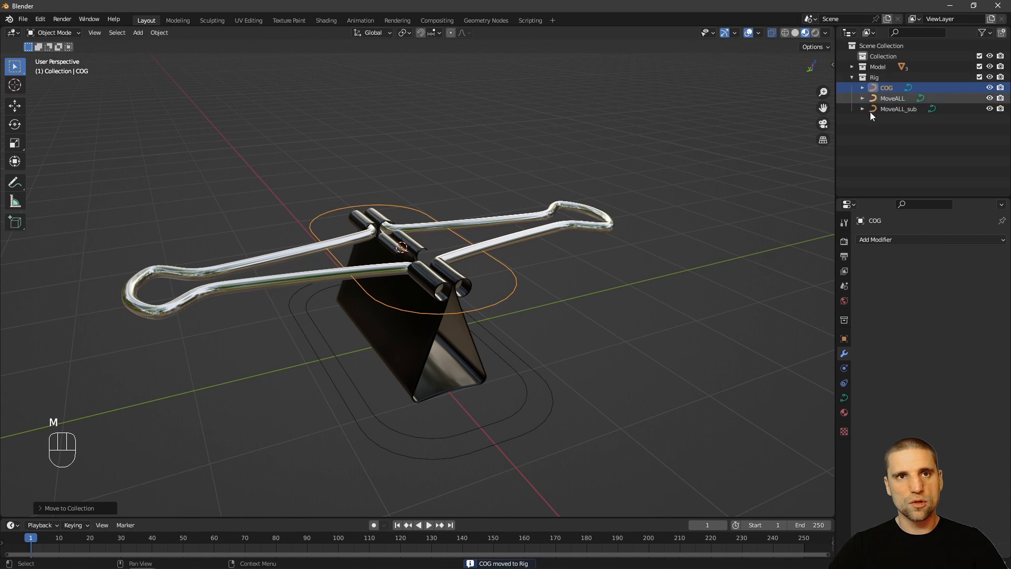
- Duplicate the COG curve in place and scale the copy's points down to about 0.89 in Edit Mode
alt+drag(549, 291, 598, 274)
key(shift+d)
right_click(538, 270)
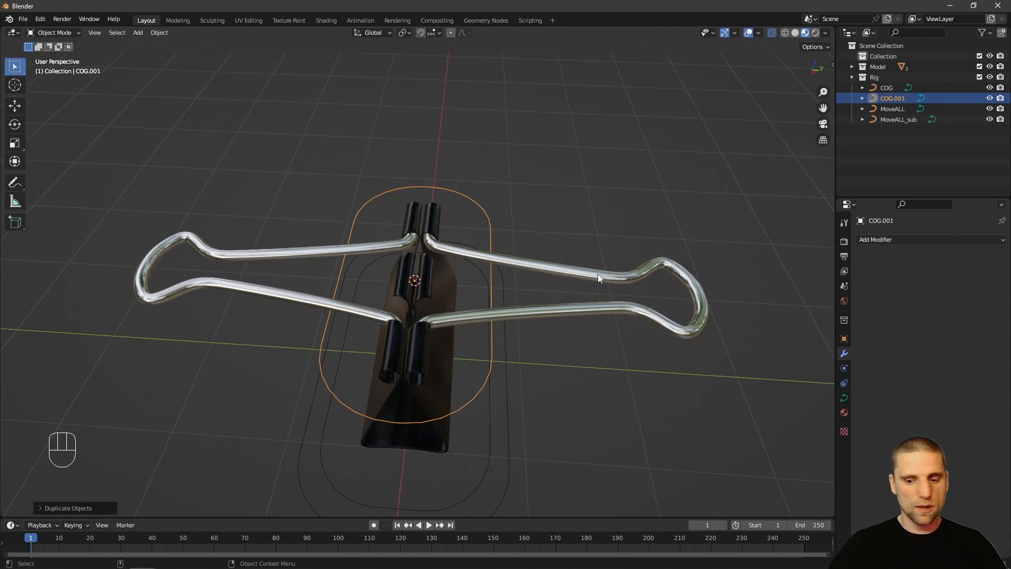
key(KP_7)
alt+right_drag(621, 303, 574, 311)
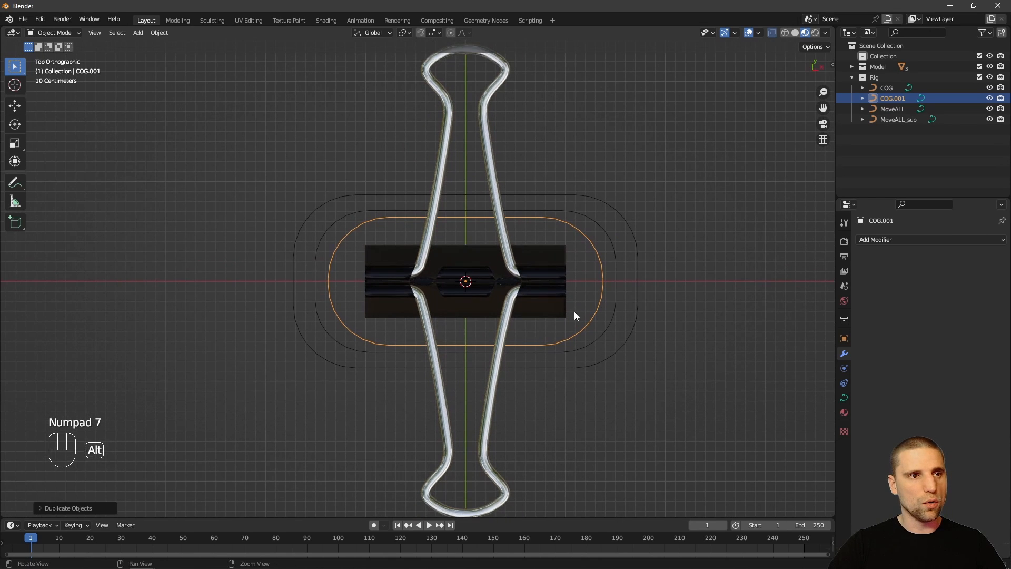
key(Tab)
alt+right_drag(558, 274, 670, 293)
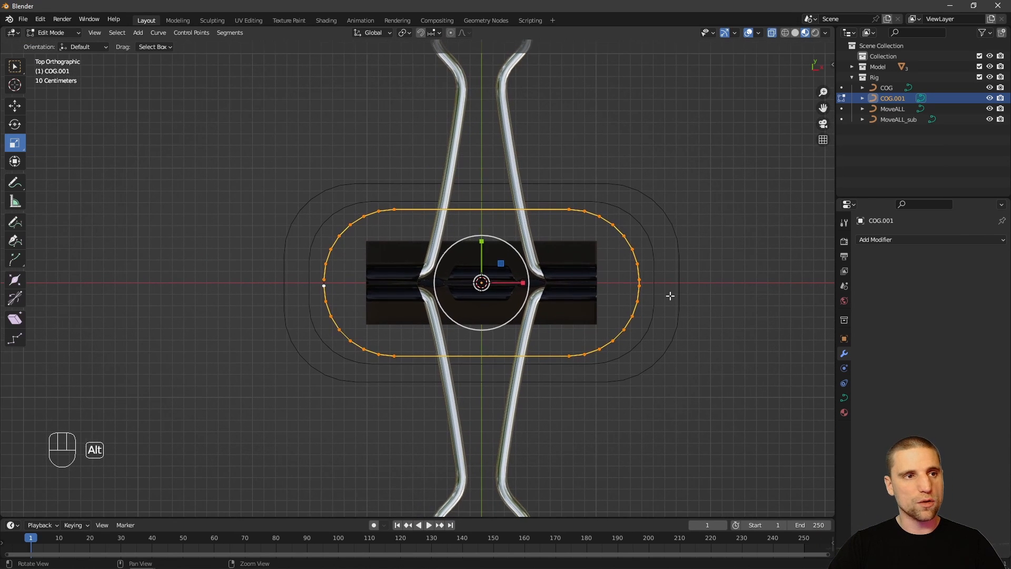
key(s)
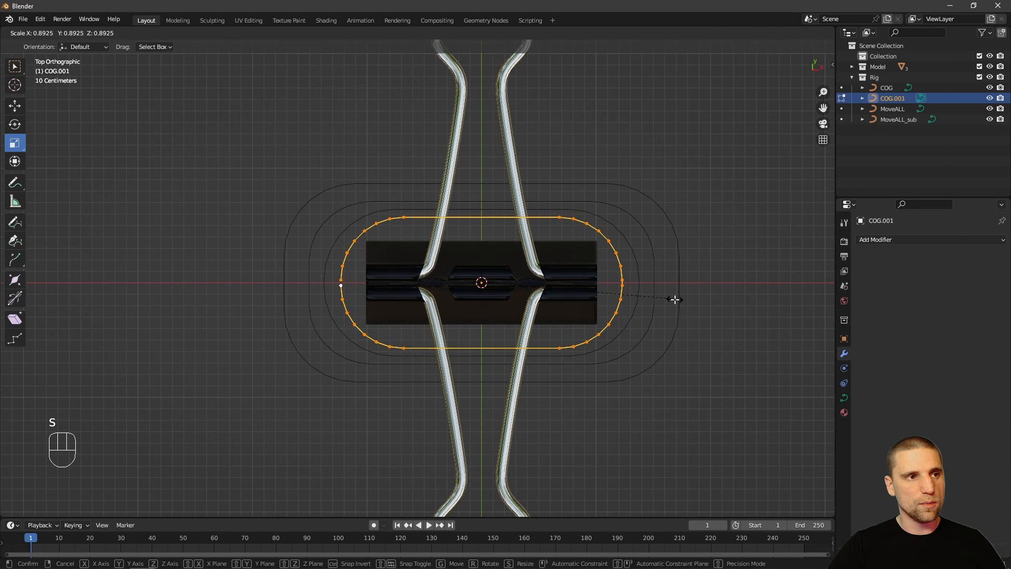
click(675, 299)
key(Tab)
- Select the smaller inner copy of the COG curve and rename it COG_sub
alt+drag(661, 313, 579, 251)
click(718, 323)
alt+drag(718, 323, 555, 341)
click(555, 340)
double_click(897, 101)
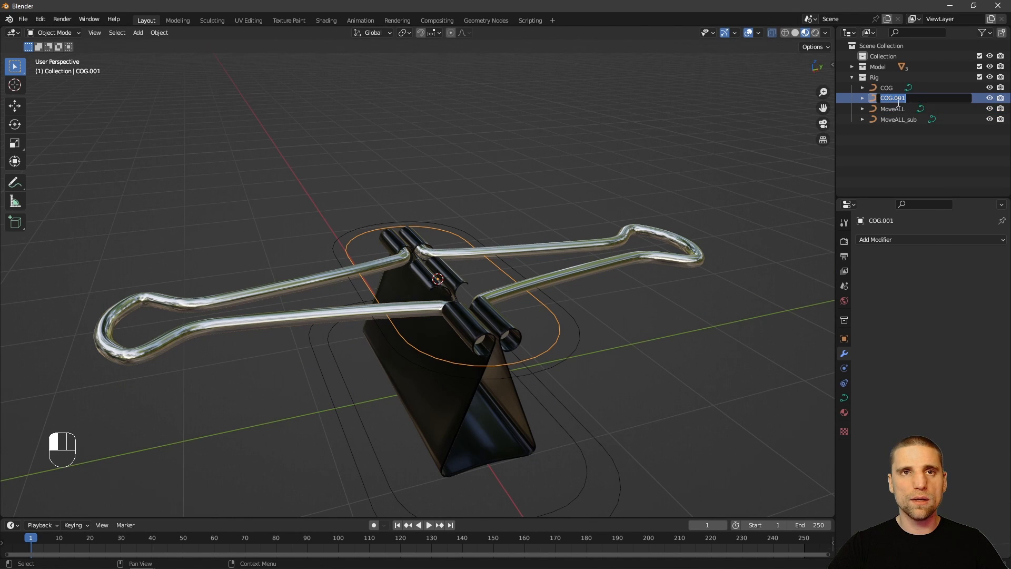
key(Right)
key(BackSpace)
key(BackSpace)
key(BackSpace)
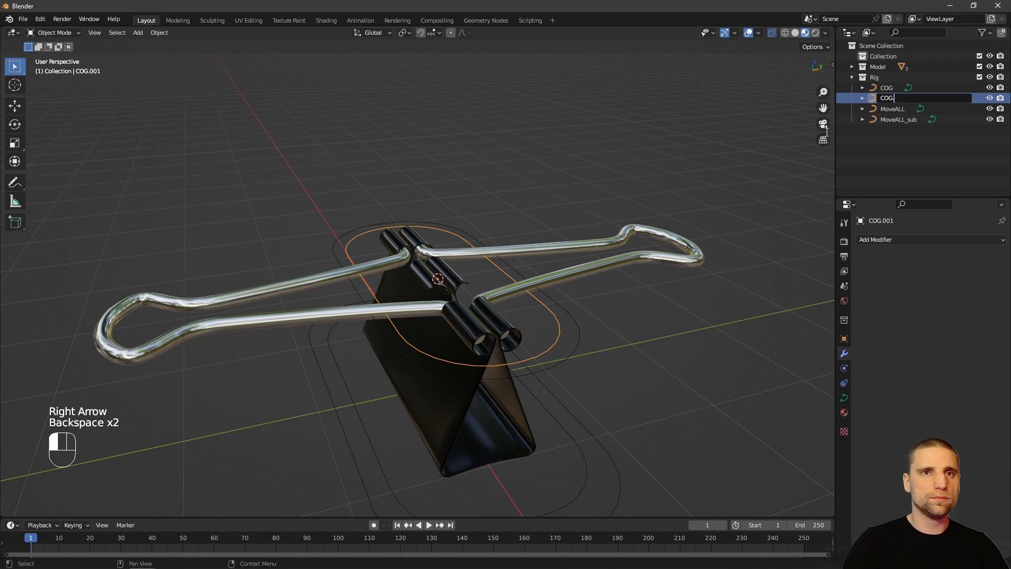
text(_su)
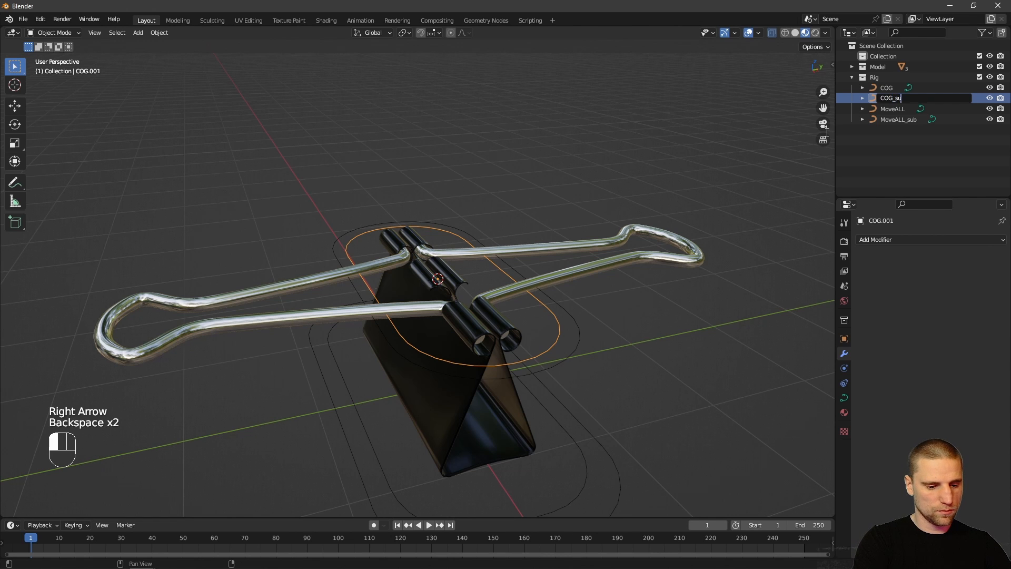
text(b)
key(Return)
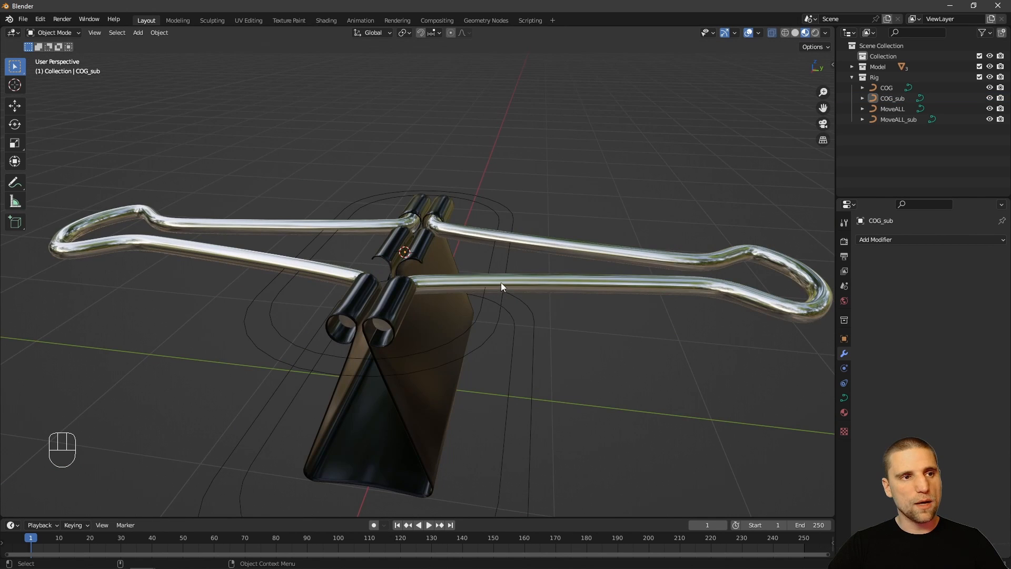
- Snap the 3D cursor to the selected end caps of Handle_R in Edit Mode, then return to Object Mode
click(501, 283)
click(327, 266)
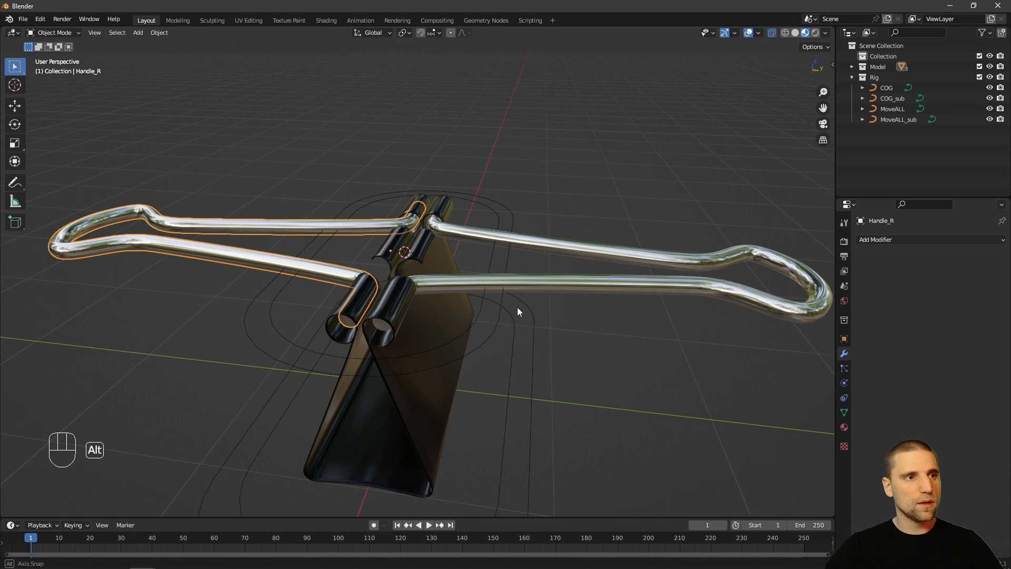
alt+drag(517, 307, 490, 250)
scroll(489, 249, up, 1)
alt+drag(347, 285, 460, 284)
key(Tab)
key(shift+s)
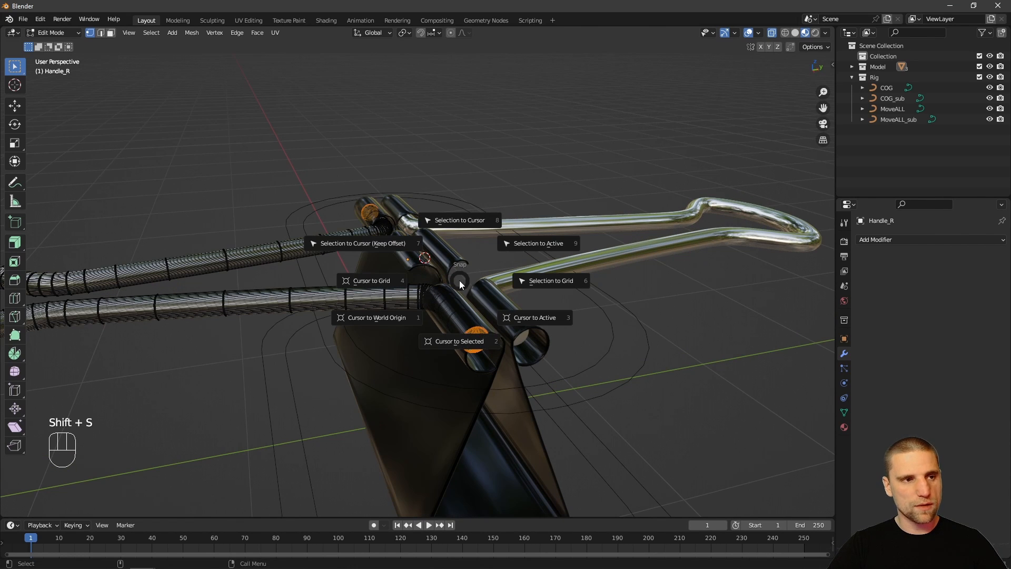
click(463, 341)
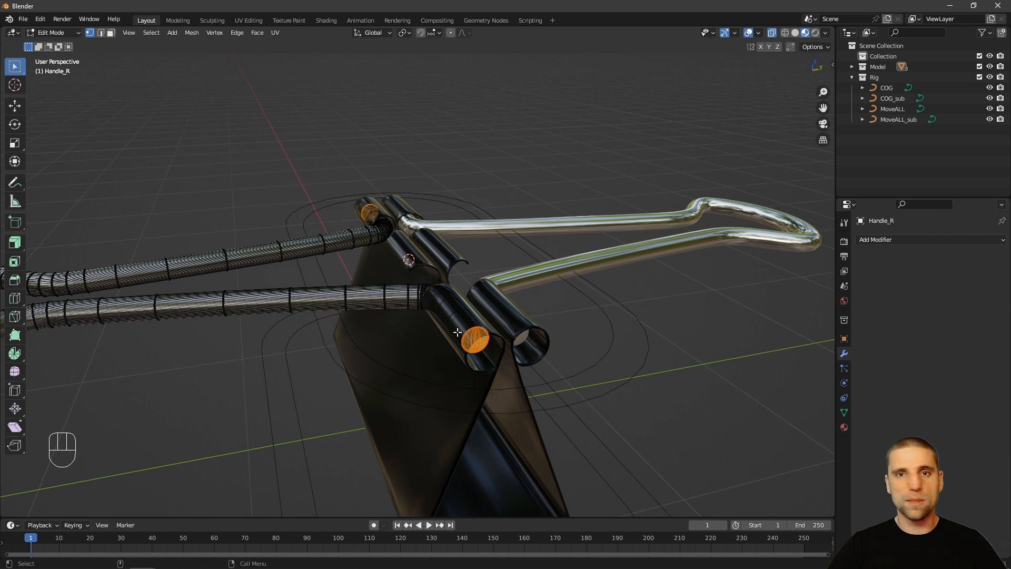
key(Tab)
alt+drag(457, 332, 437, 300)
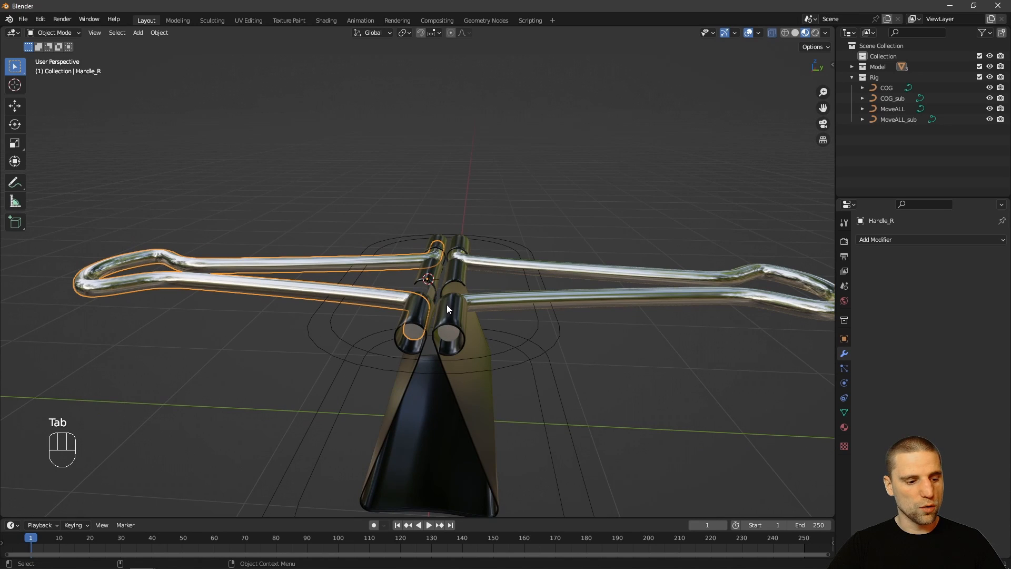
- Add a Bezier circle at the 3D cursor and rotate its control points upright about the Y axis in Edit Mode
key(shift+a)
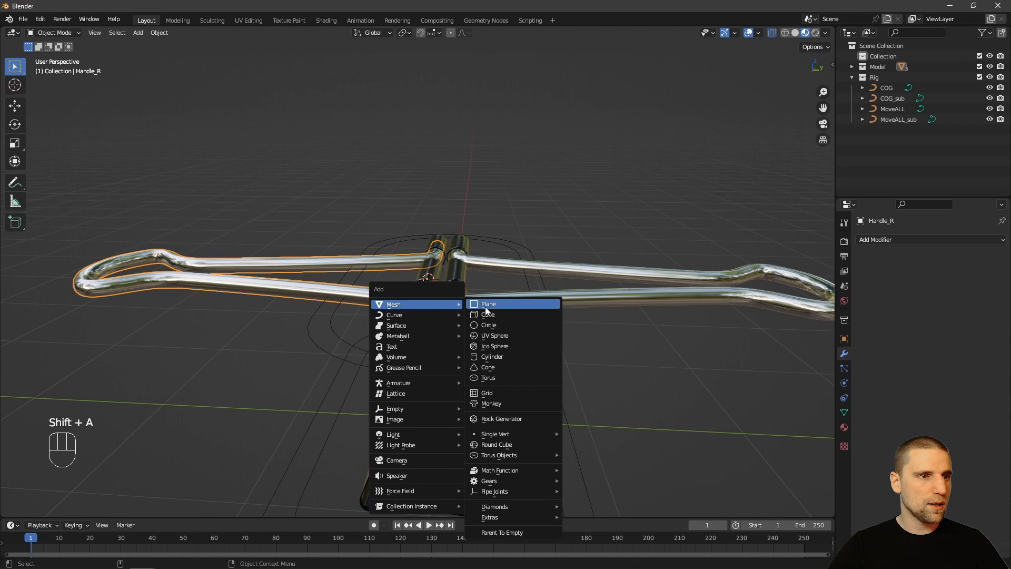
mouse_move(414, 317)
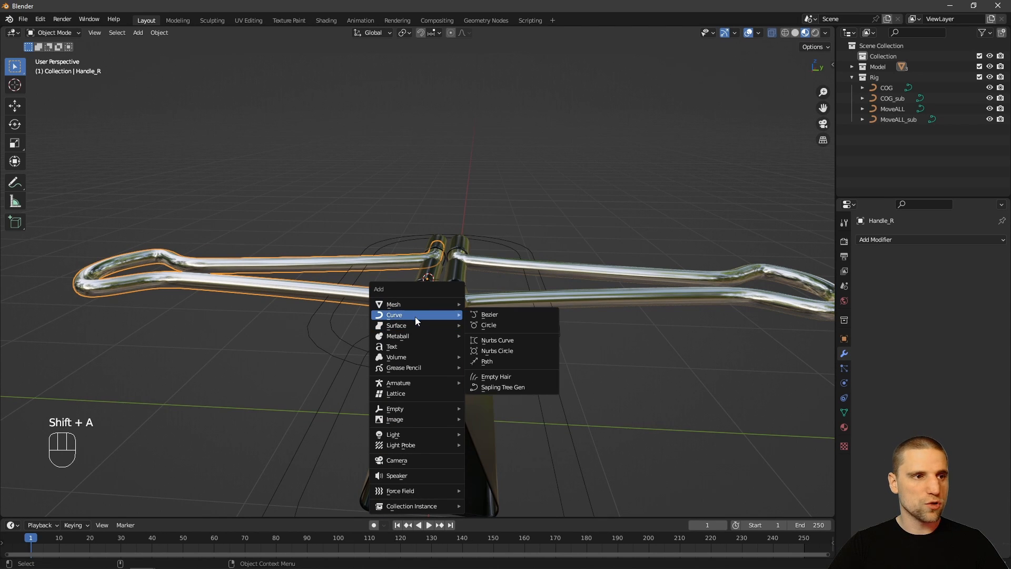
click(506, 326)
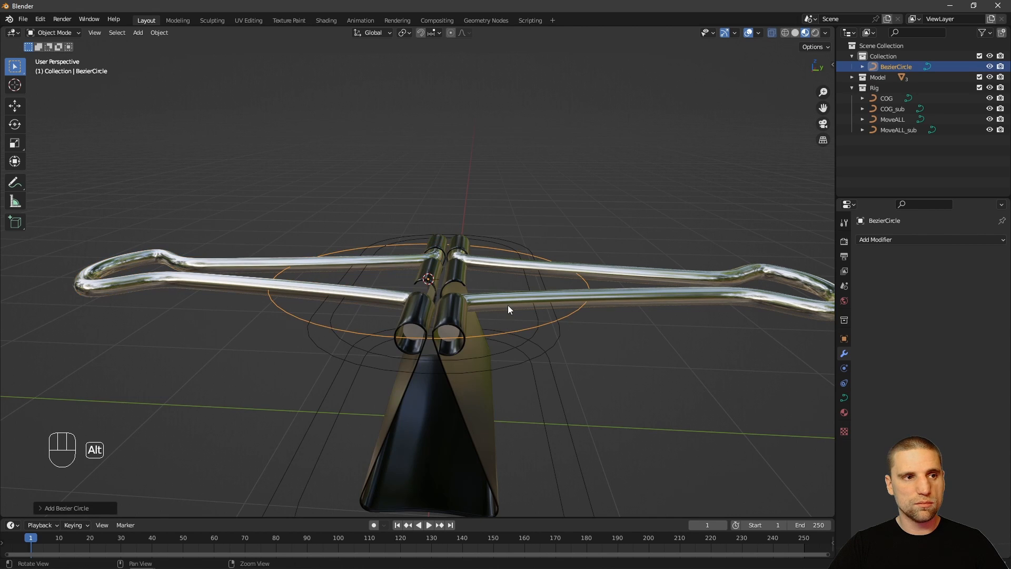
mouse_move(508, 305)
alt+middle_down()
mouse_move(502, 296)
mouse_move(492, 323)
mouse_move(535, 283)
mouse_move(521, 306)
alt+middle_up()
key(Tab)
key(space)
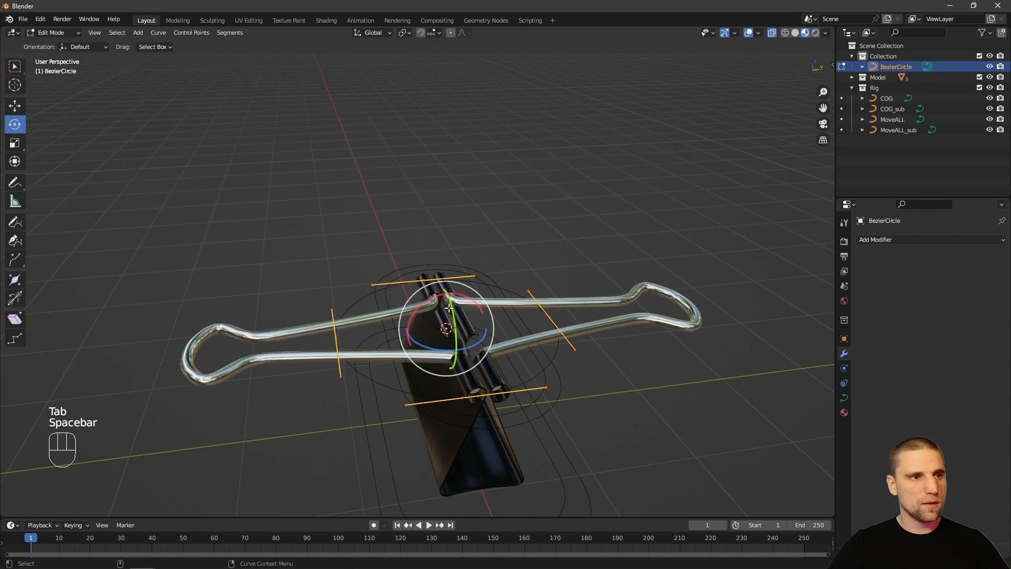
drag(453, 310, 450, 331)
alt+middle_drag(427, 308, 605, 290)
- Scale the circle's points down to a small ring and move them outward between the two wires of Handle_R
key(s)
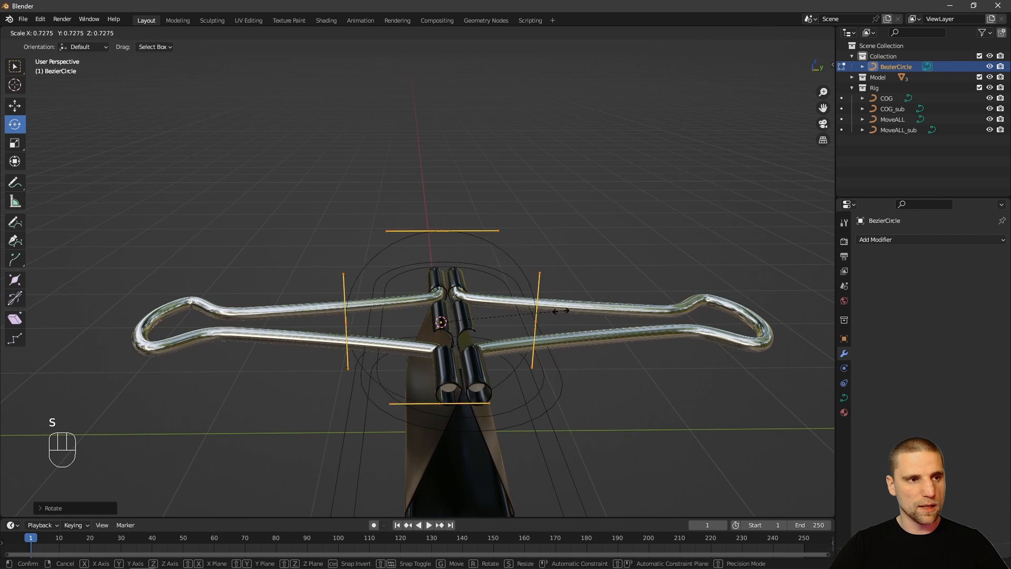
click(456, 327)
alt+right_drag(456, 327, 541, 318)
alt+drag(541, 318, 514, 332)
key(space)
key(s)
click(505, 308)
key(s)
click(553, 337)
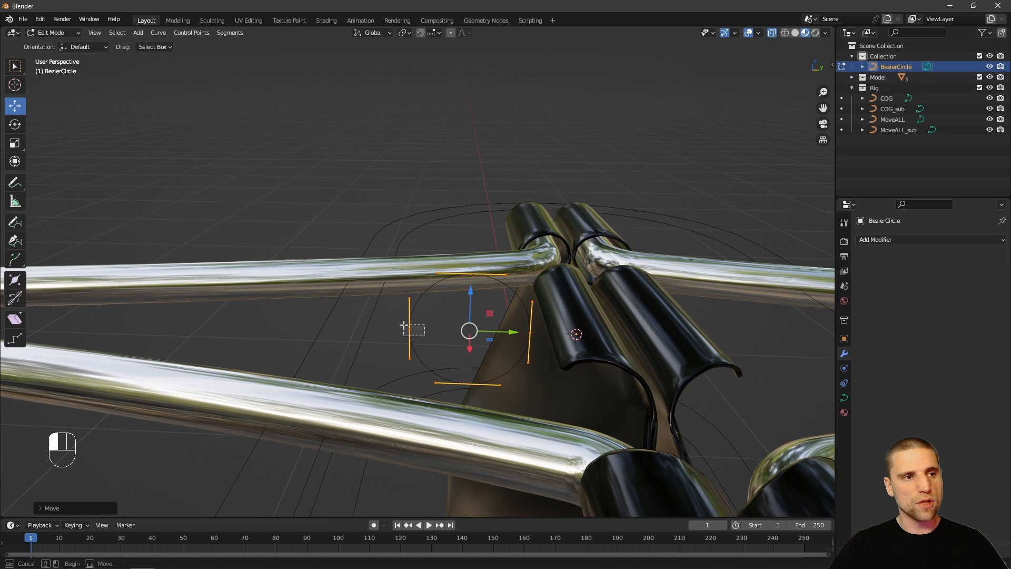
- Select the ring's control point farthest from the hinge and scale its handles down to sharpen the curve there
click(400, 314)
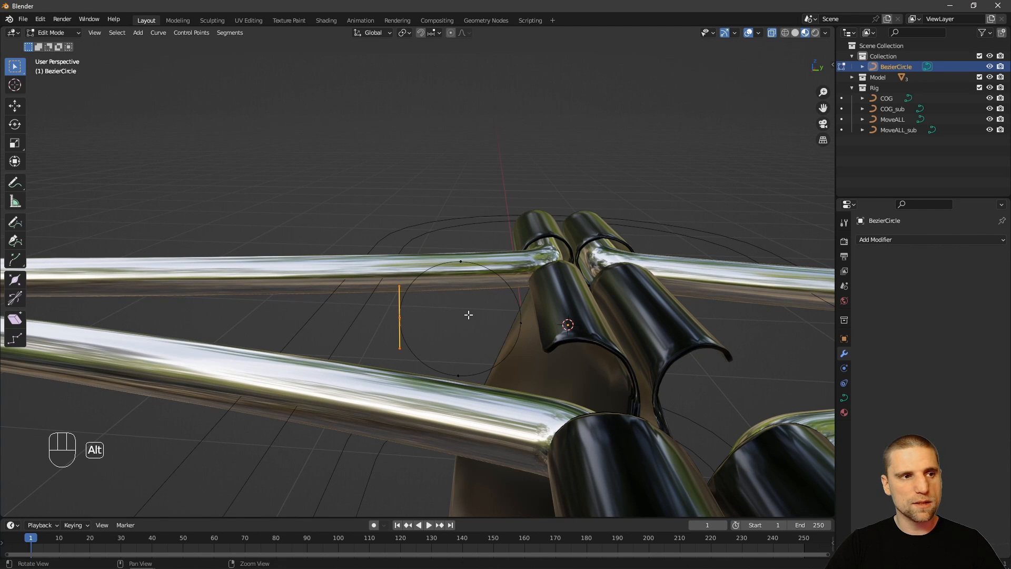
alt+drag(468, 314, 431, 327)
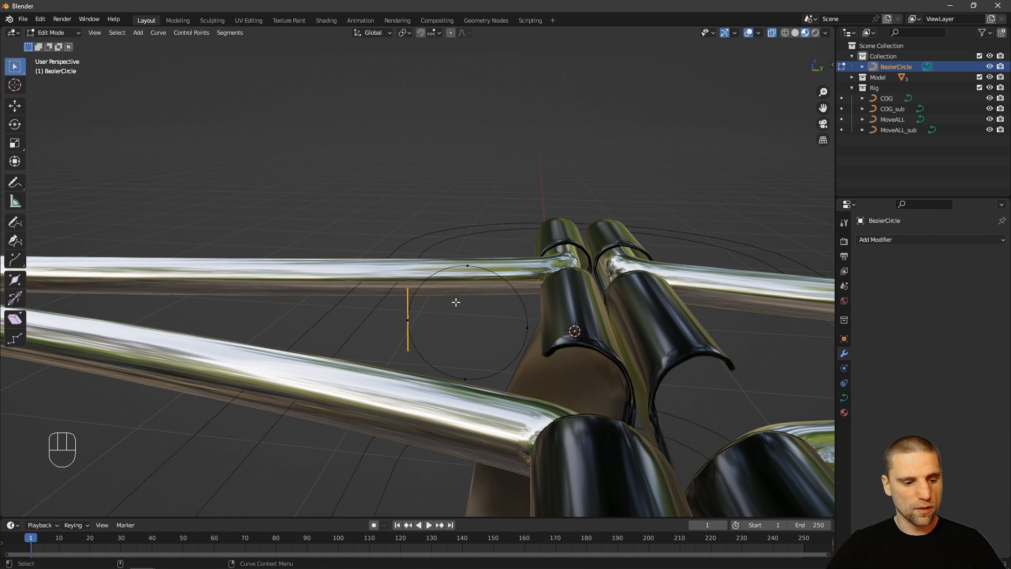
key(s)
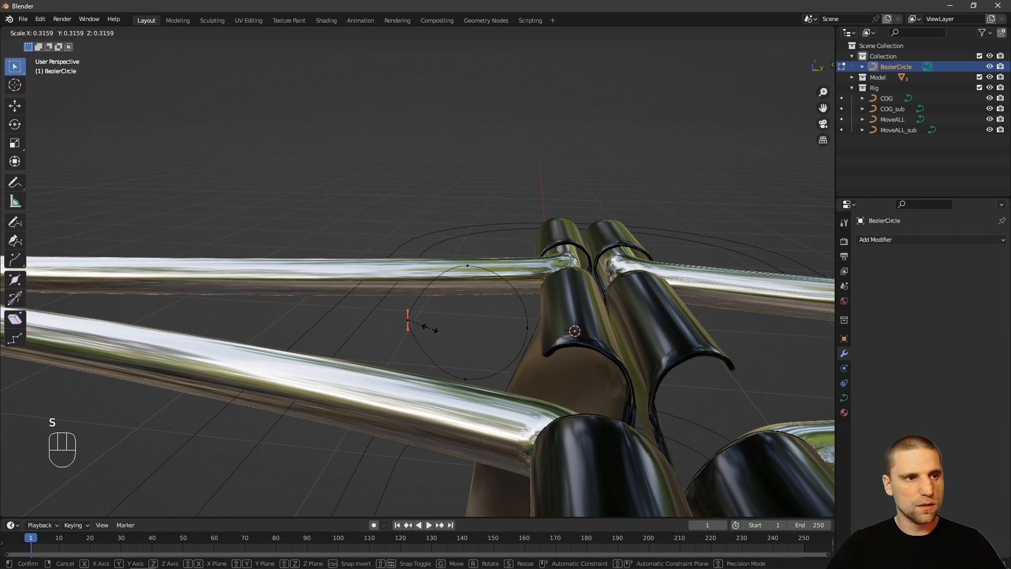
click(416, 318)
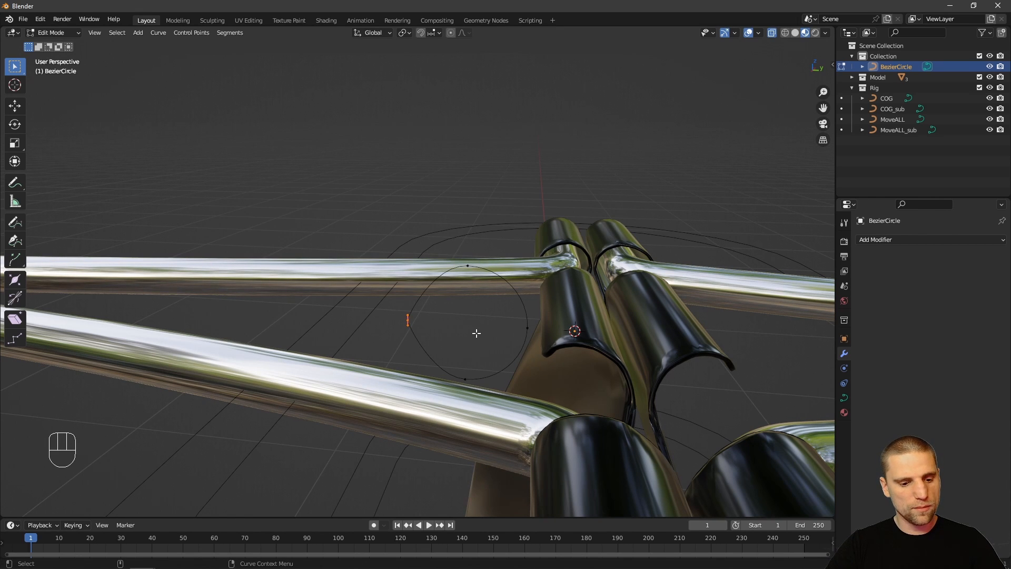
- Move the ring's sharpened point farther away from the hinge to form a tip, then return to Object Mode
key(space)
drag(447, 321, 432, 322)
key(Tab)
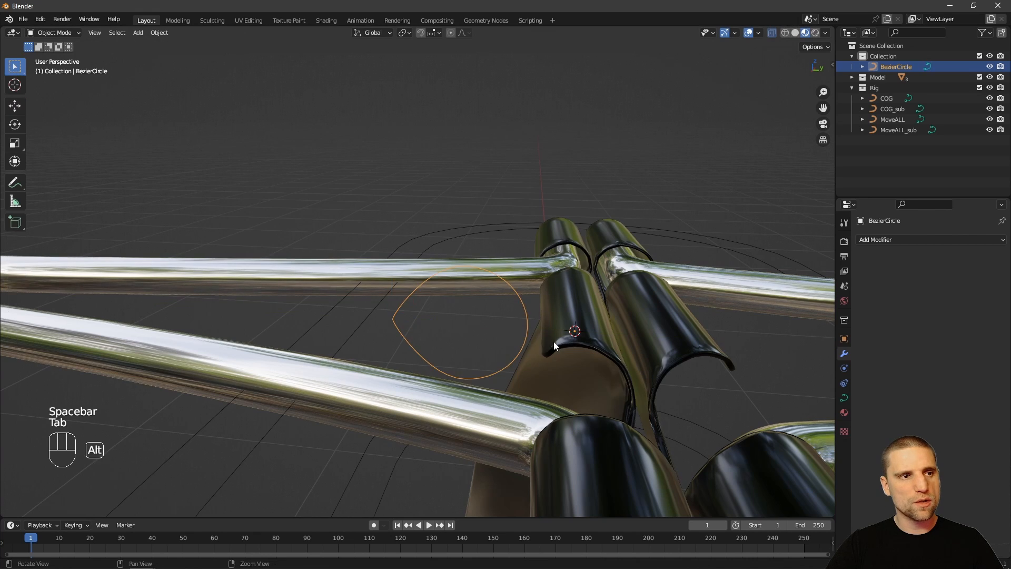
- Test the ring curve's transform about its hinge pivot, then undo the test
middle_drag(433, 321, 456, 278)
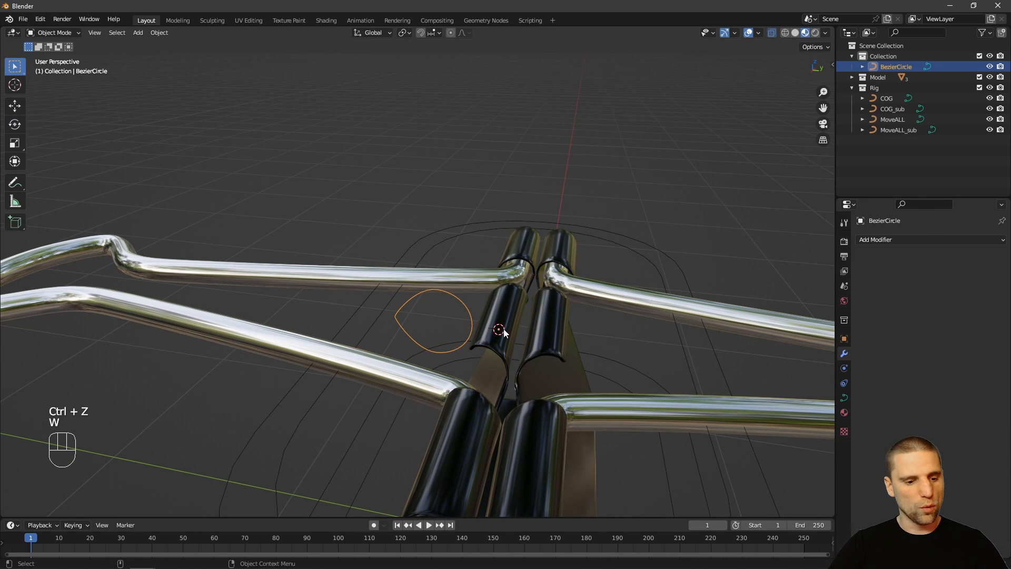
key(space)
drag(519, 300, 539, 325)
key(ctrl+z)
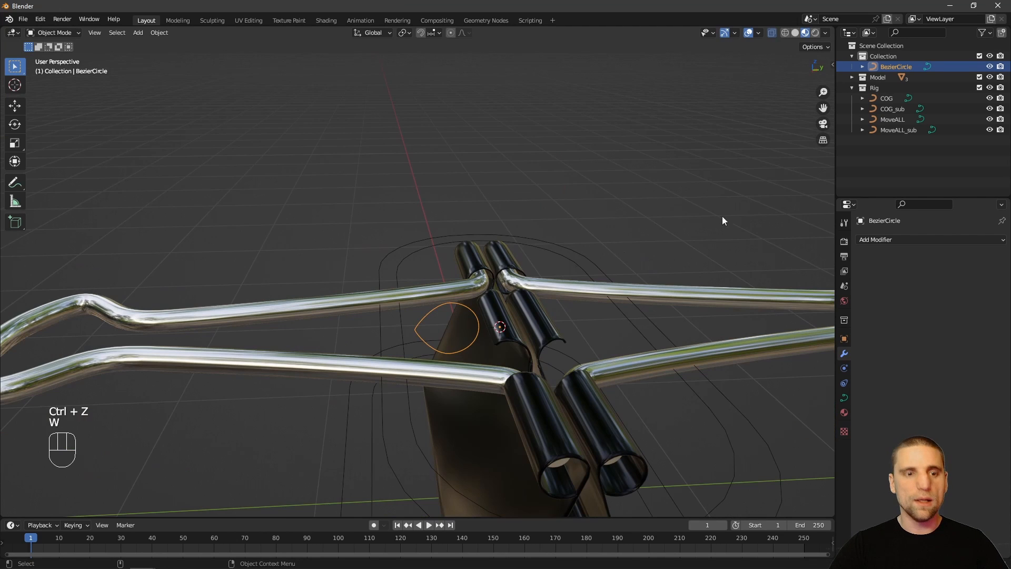
- Move the BezierCircle curve to the Rig collection and rename it "Handle_R."
key(m)
click(560, 253)
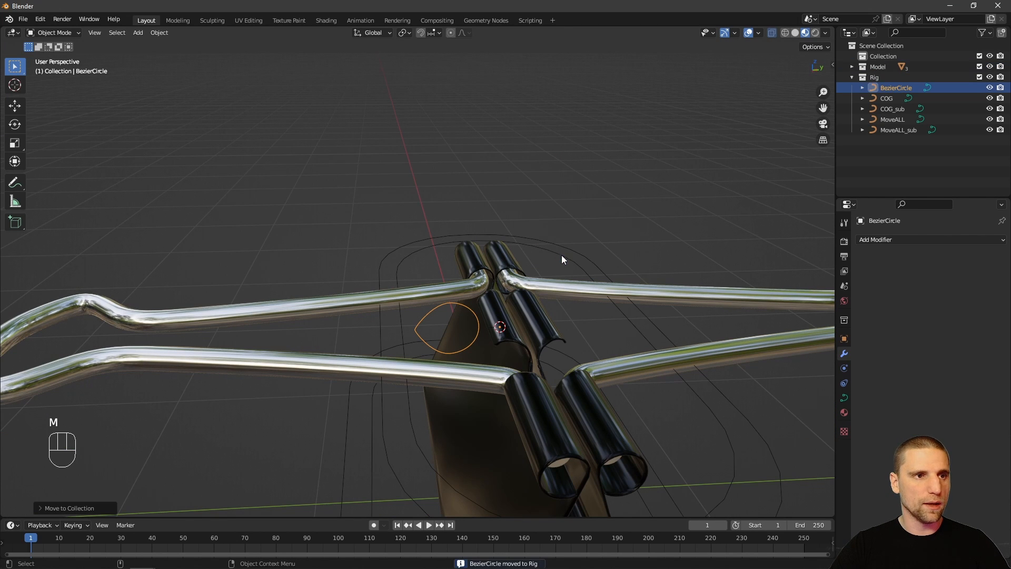
alt+middle_drag(762, 214, 624, 313)
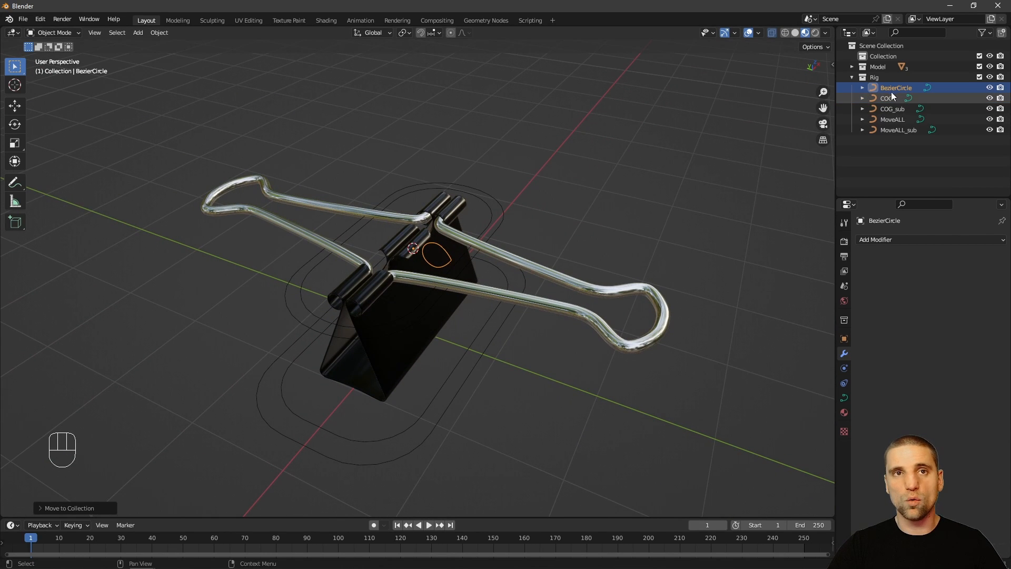
alt+middle_drag(506, 252, 573, 286)
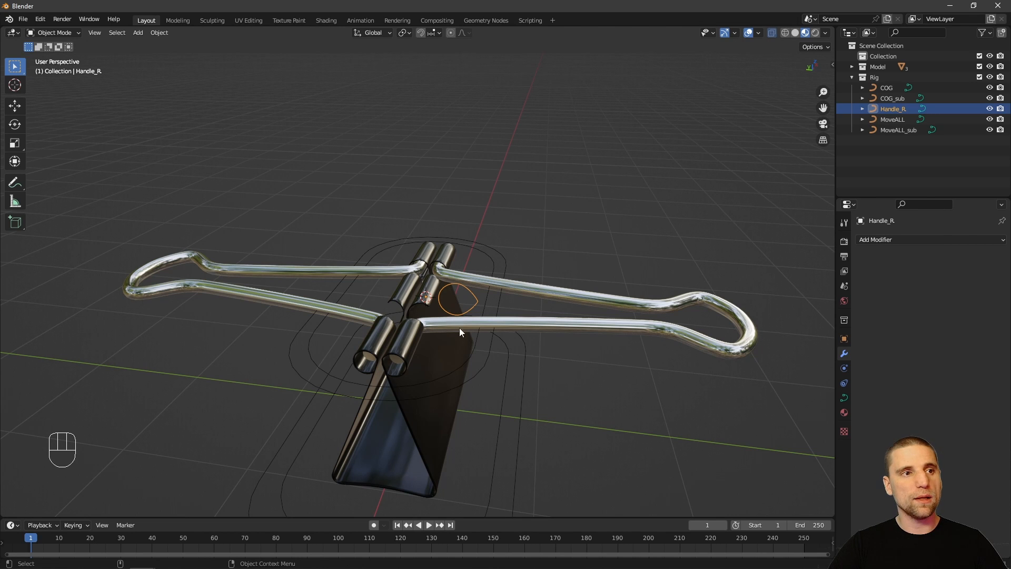
- Duplicate the Handle_R. control curve in place without moving the copy
alt+middle_drag(396, 312, 477, 313)
key(shift+d)
right_click(467, 248)
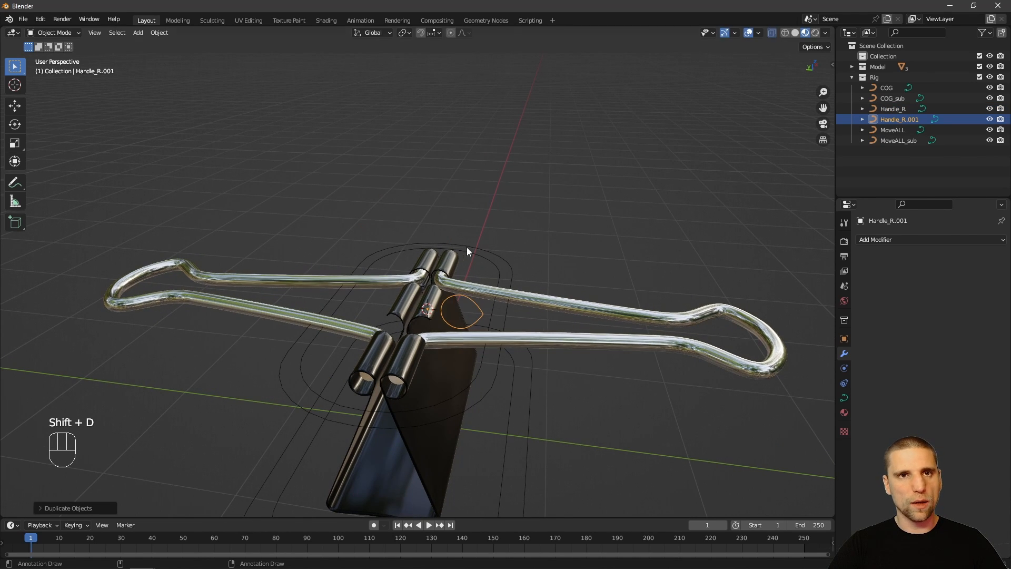
- Snap the 3D cursor to the selected end caps of the Handle_L mesh in Edit Mode, then return to Object Mode
alt+middle_drag(499, 262, 336, 343)
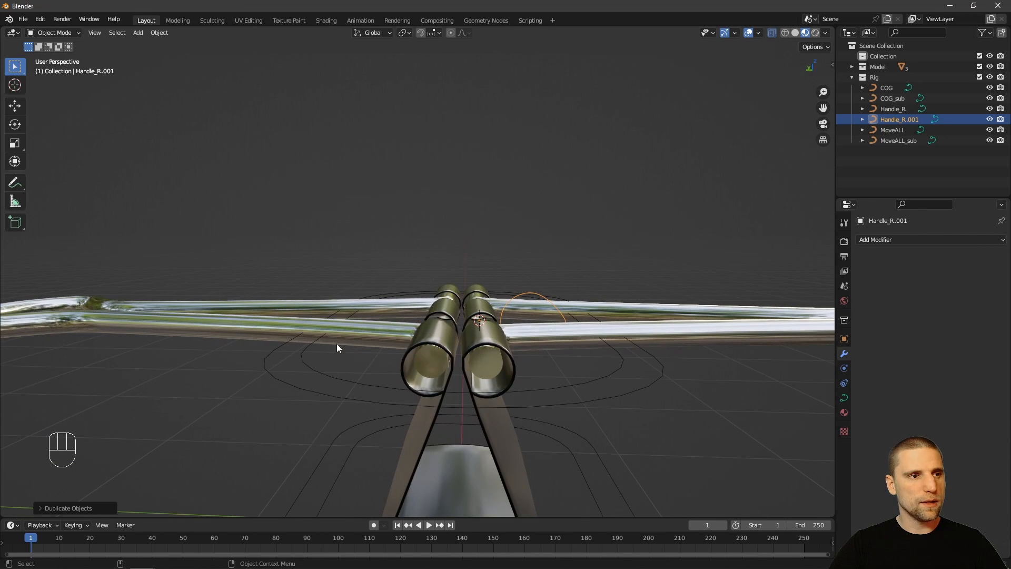
click(350, 343)
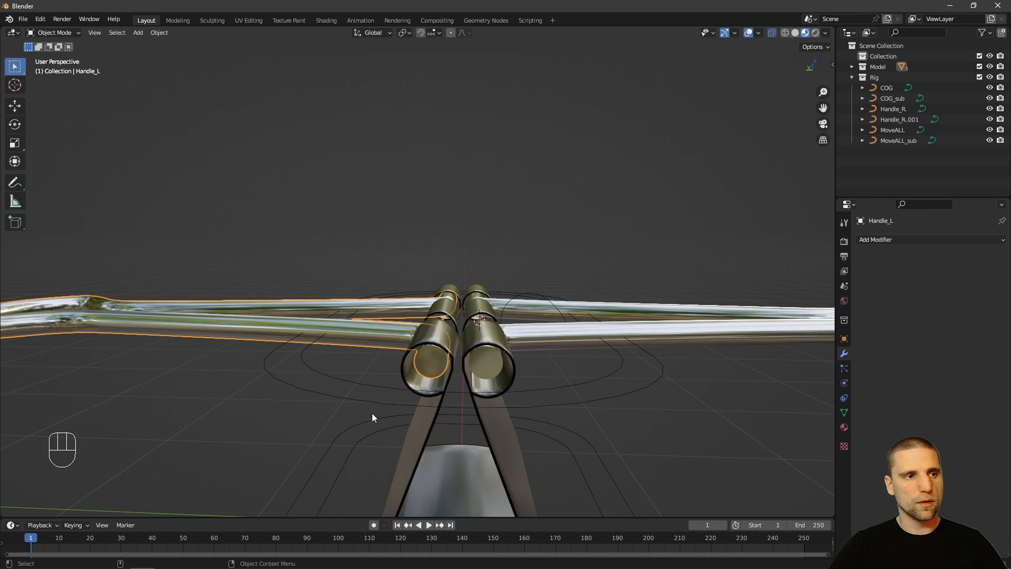
key(Tab)
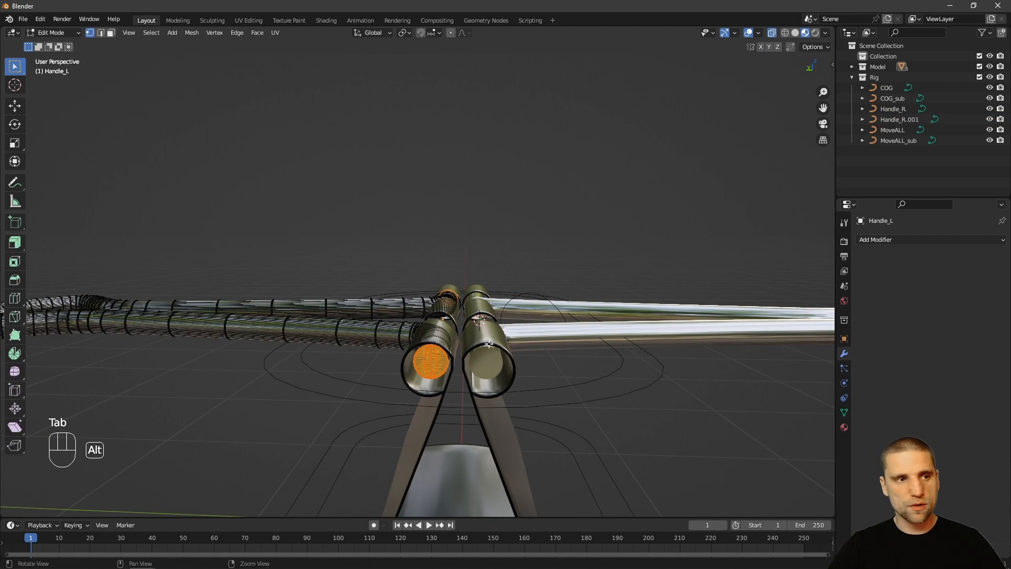
alt+middle_drag(447, 346, 450, 335)
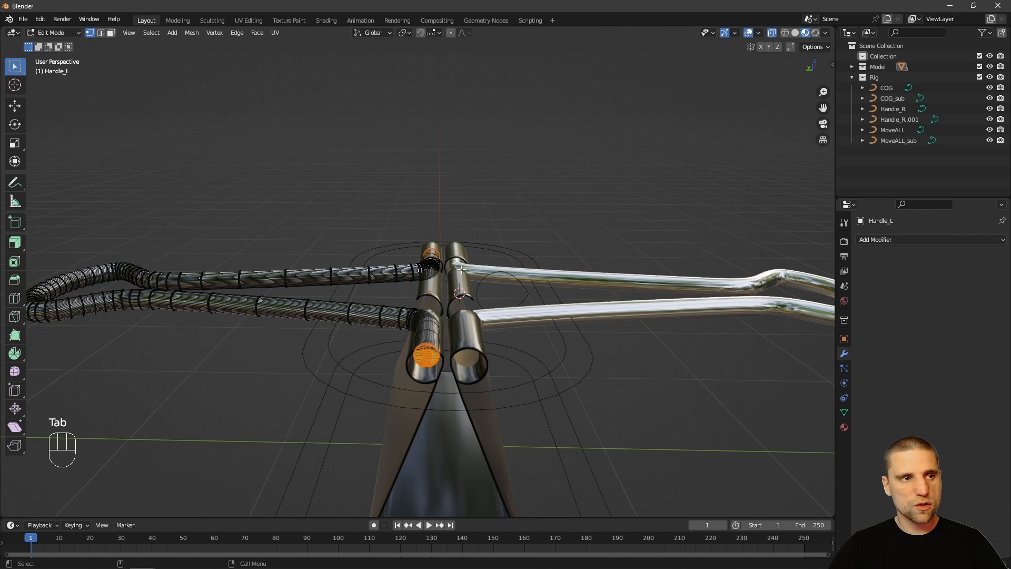
key(shift+s)
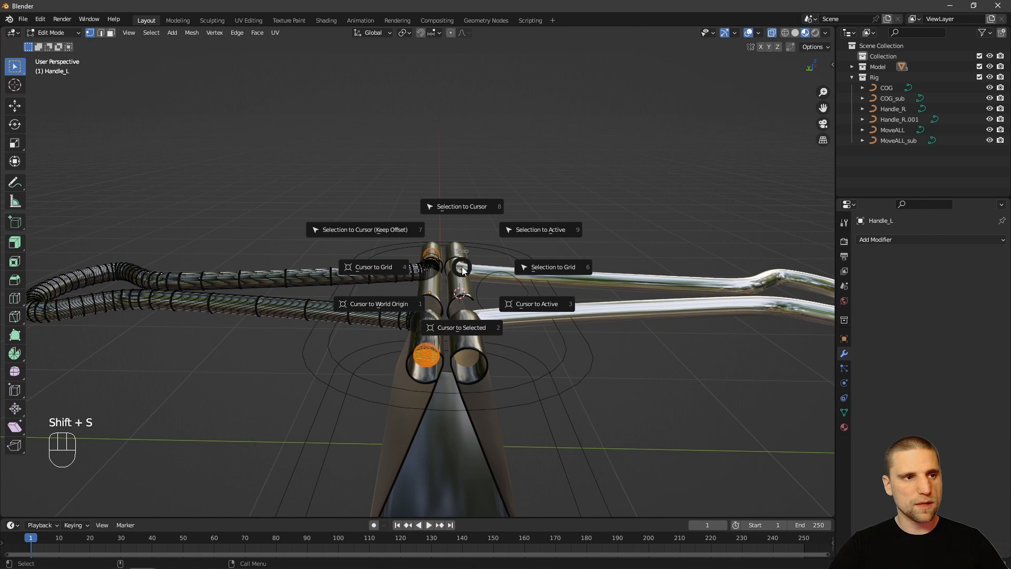
click(466, 328)
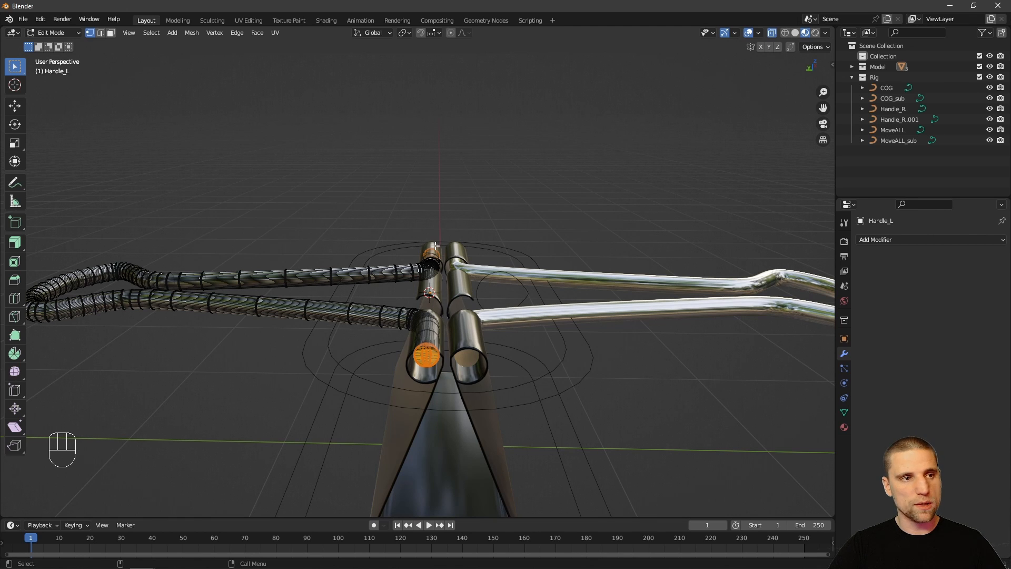
key(Tab)
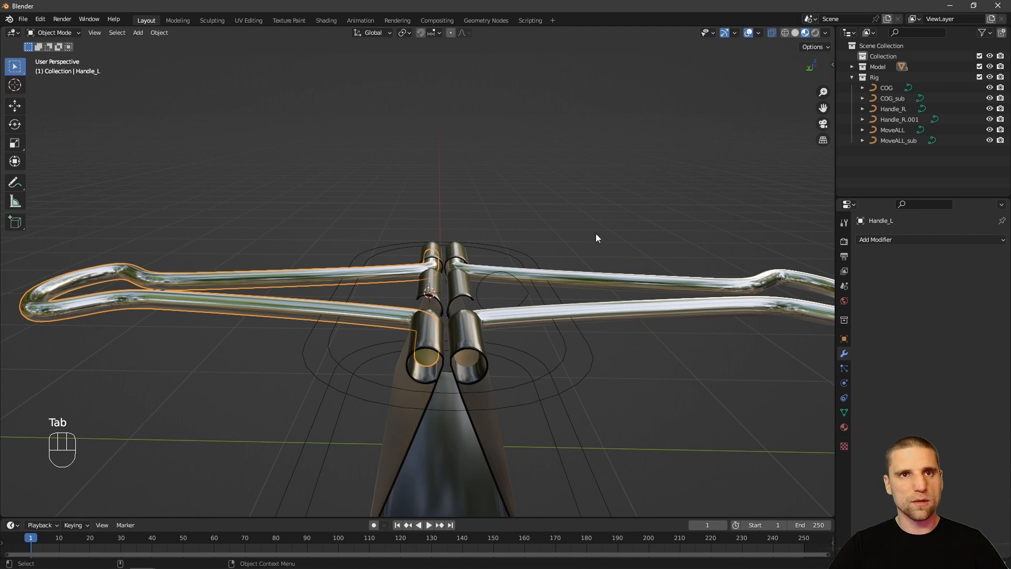
- Snap the duplicated handle control curve to the 3D cursor at the Handle_L hinge
click(905, 120)
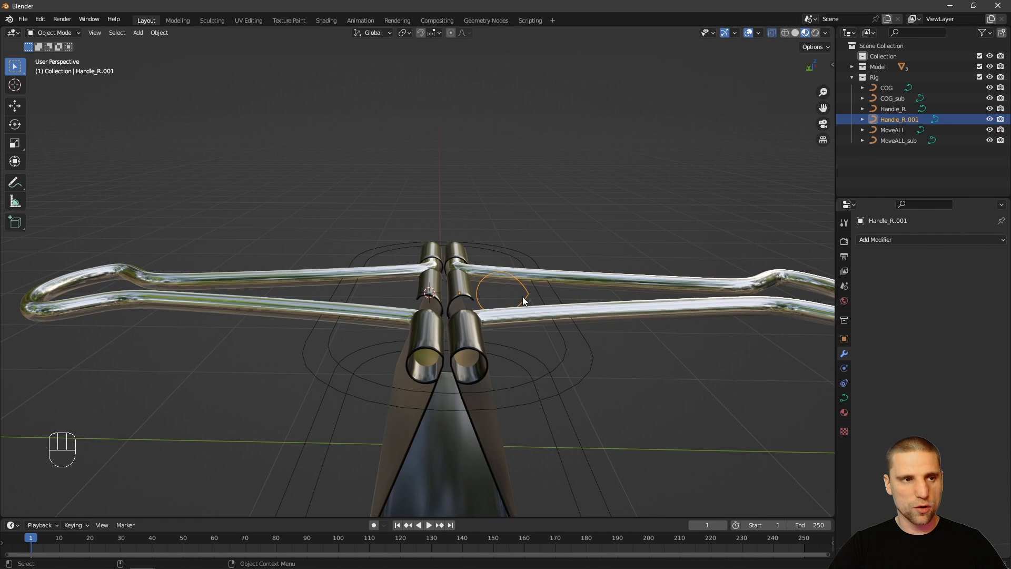
middle_drag(524, 300, 568, 268)
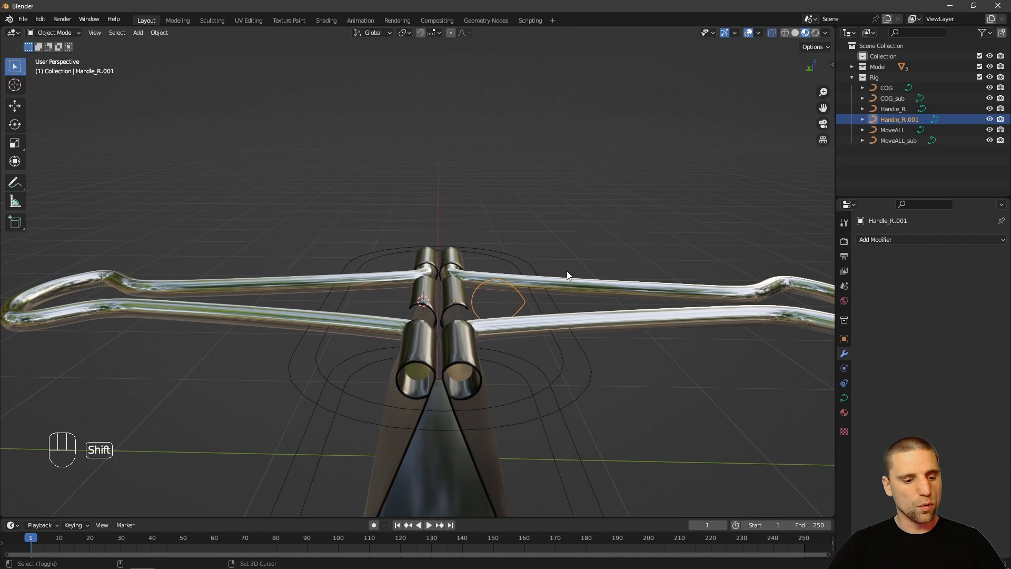
key(shift+s)
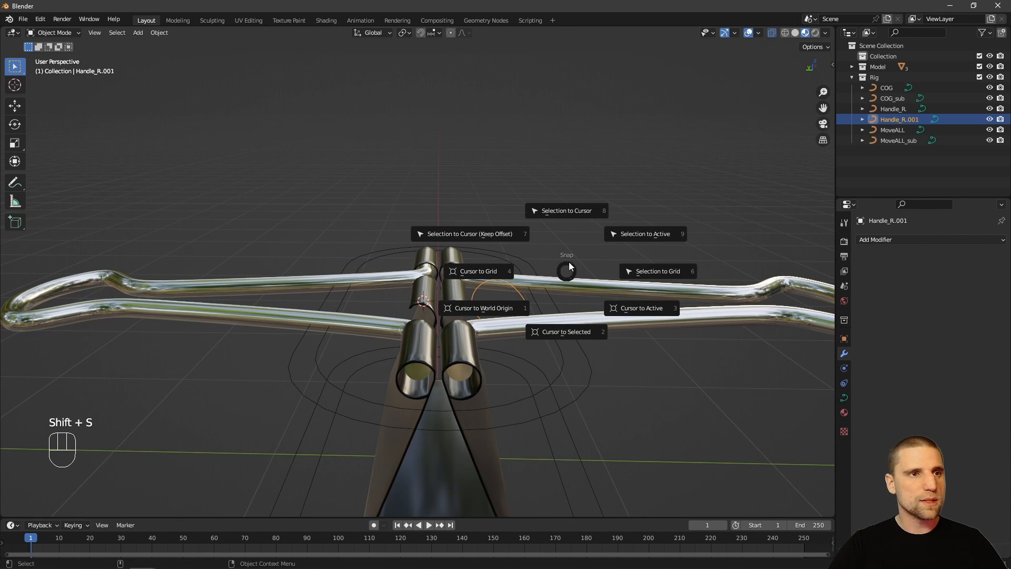
click(574, 210)
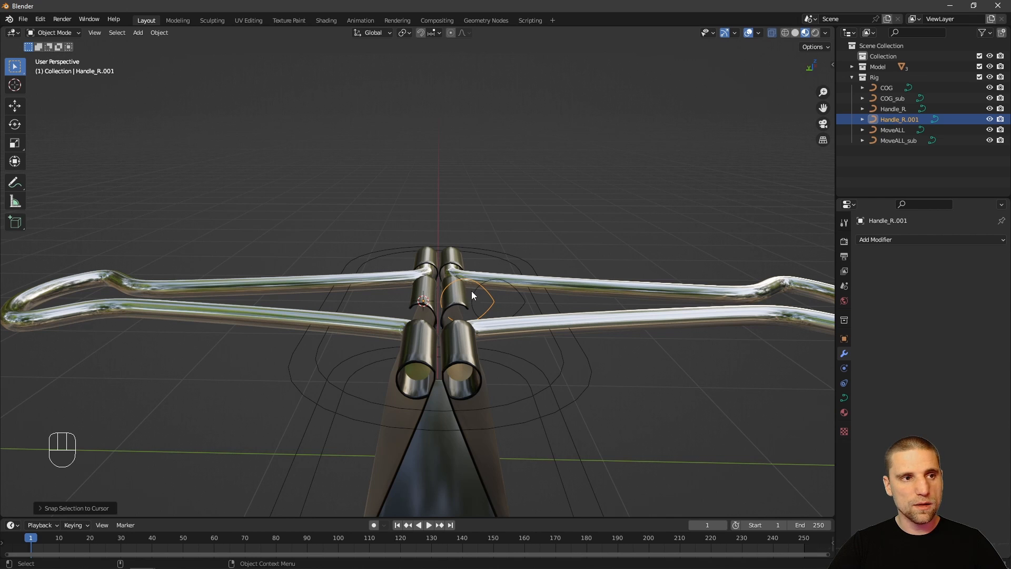
- Rotate all control points of the duplicated curve by 180° in Edit Mode so its tip faces the Handle_L side
key(Tab)
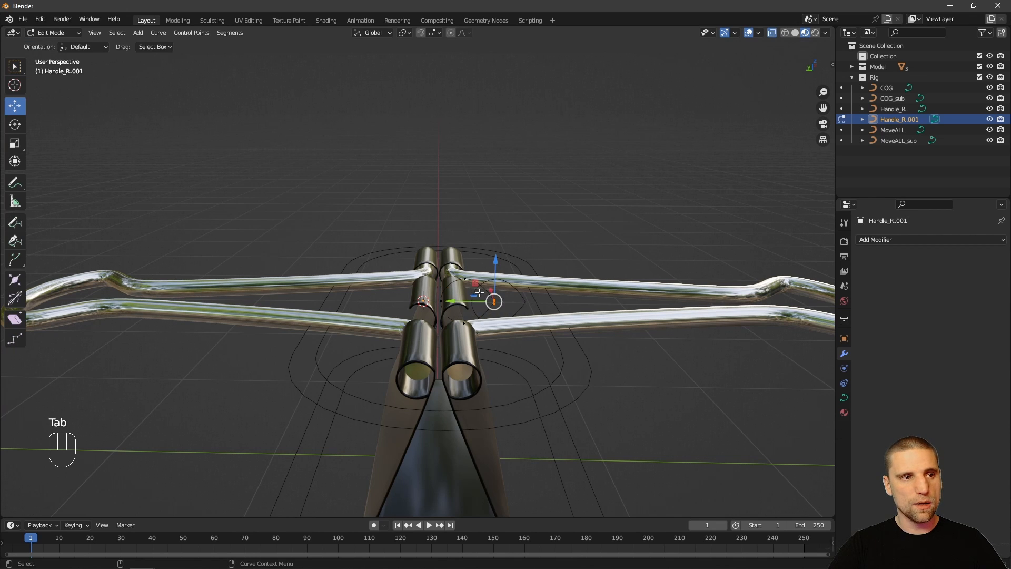
key(a)
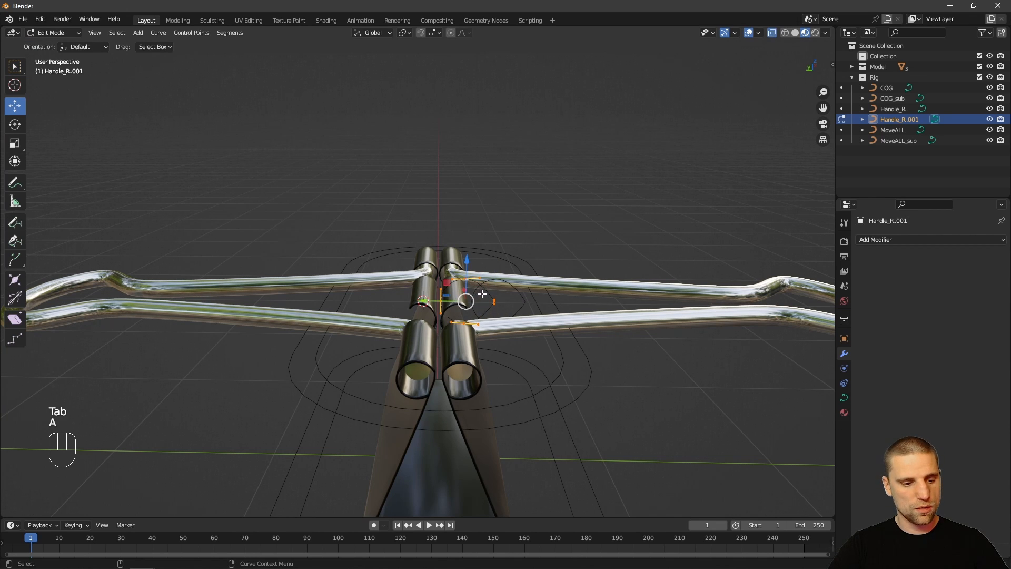
key(space)
drag(487, 273, 479, 265)
text(80)
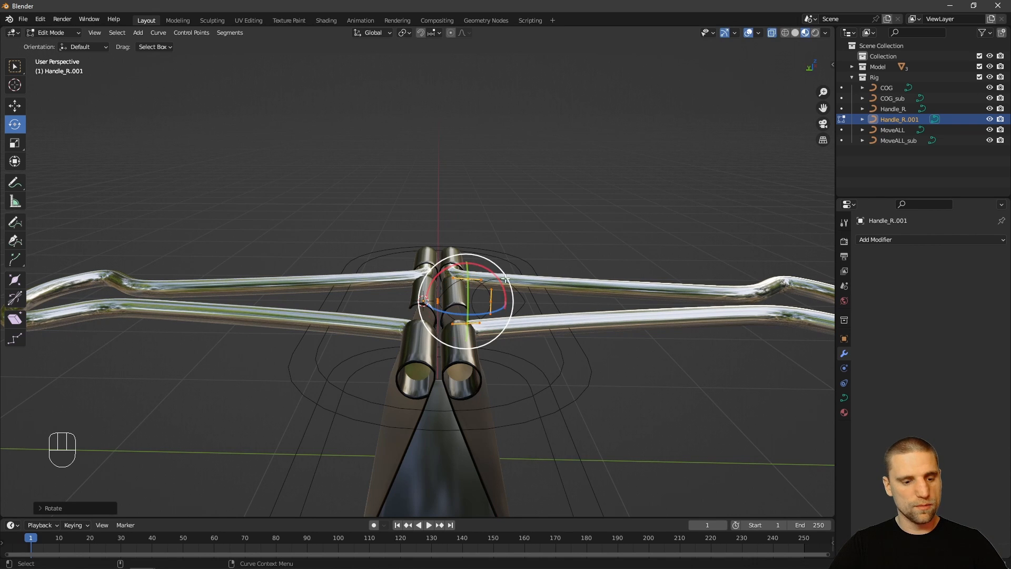
- Move the duplicated curve's points outward between the two wires of Handle_L, return to Object Mode and deselect it
key(space)
drag(430, 301, 458, 371)
key(Tab)
click(380, 168)
alt+drag(381, 260, 368, 257)
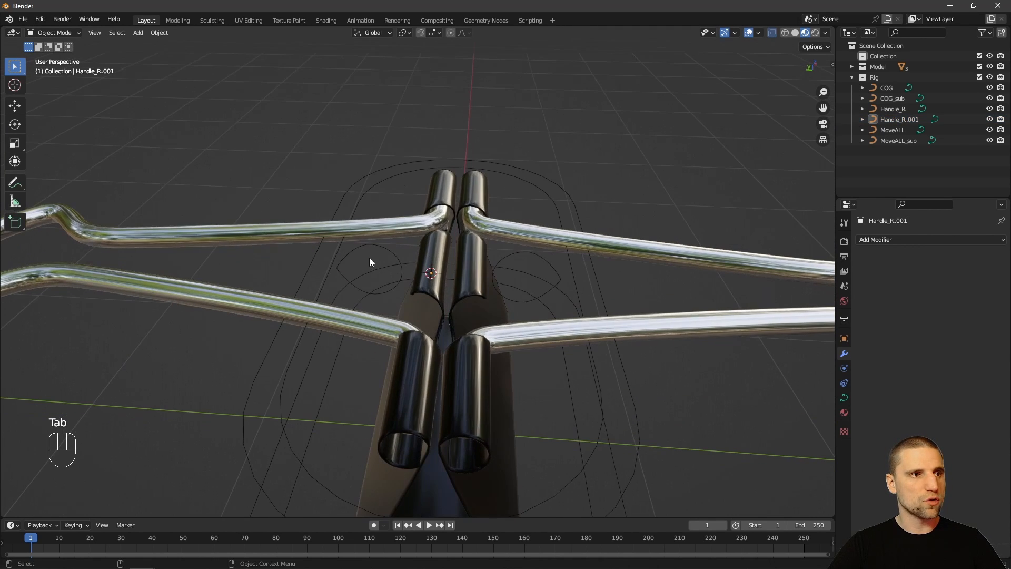
- Test-rotate the Handle_L side control curve about its hinge, then undo the rotation
click(386, 251)
alt+drag(431, 274, 469, 259)
key(space)
key(r)
key(ctrl+z)
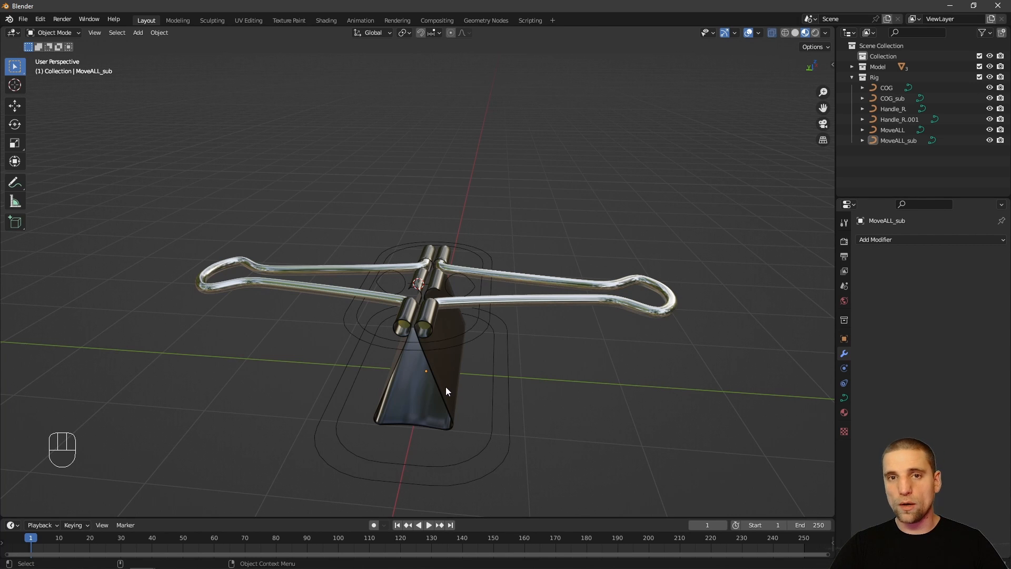
- Add a Child Of constraint to the MoveALL_sub curve with MoveALL as its target
click(493, 385)
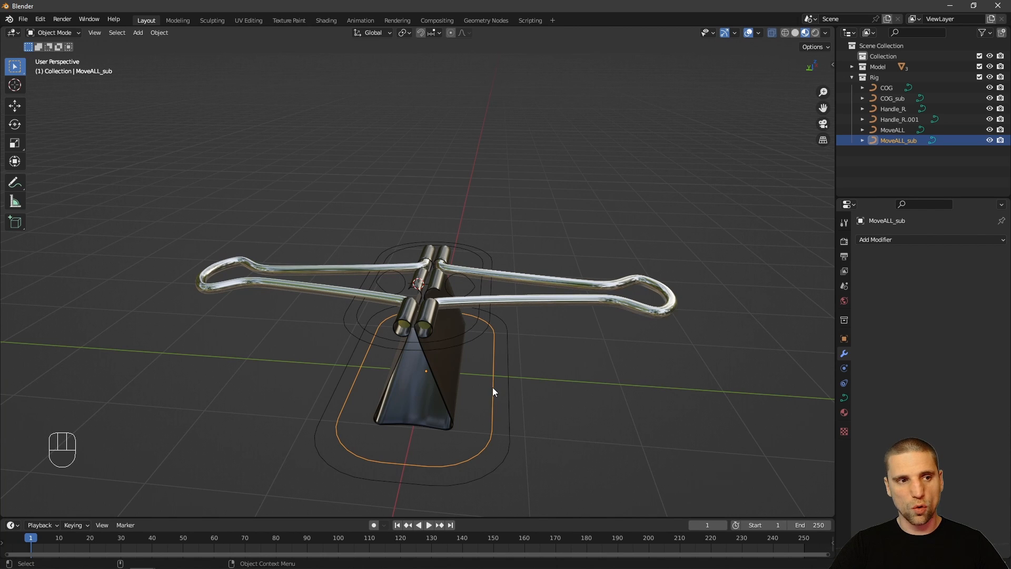
click(510, 412)
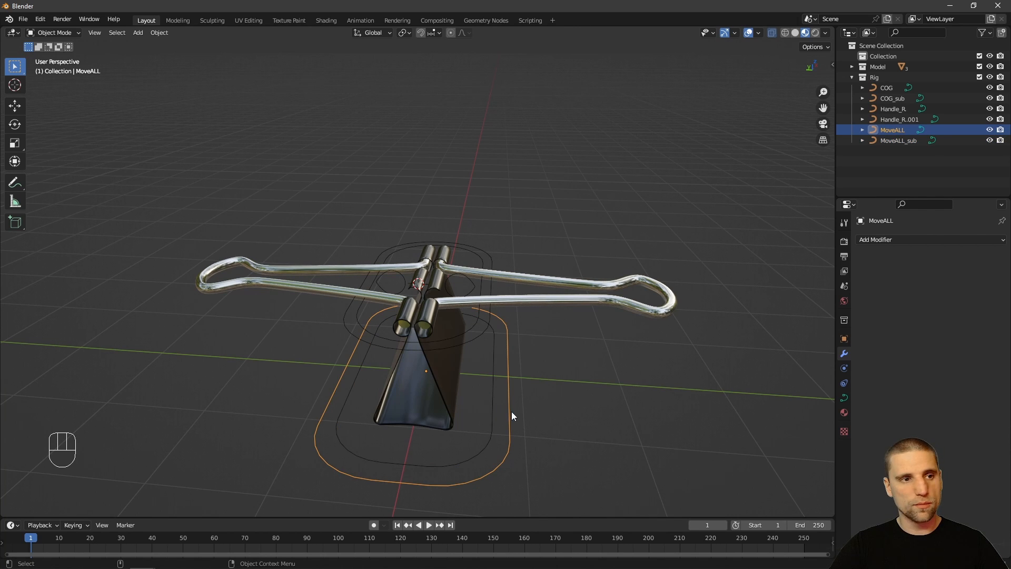
click(493, 397)
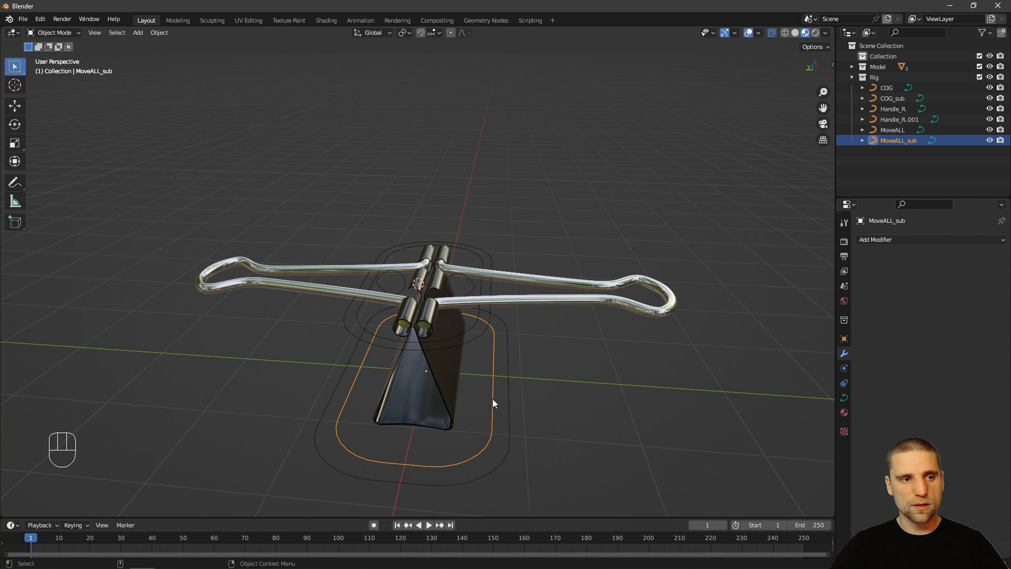
click(844, 382)
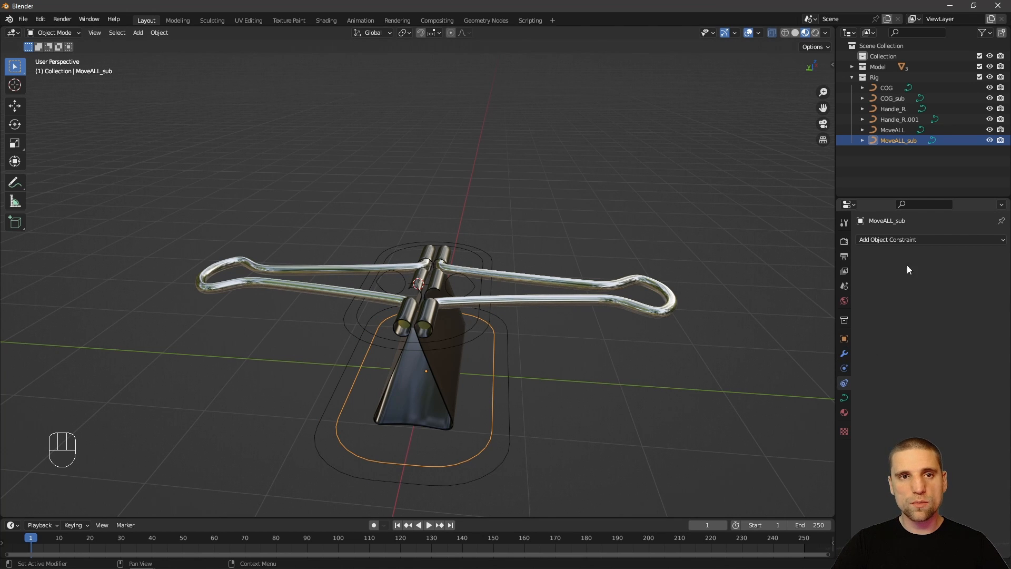
click(918, 240)
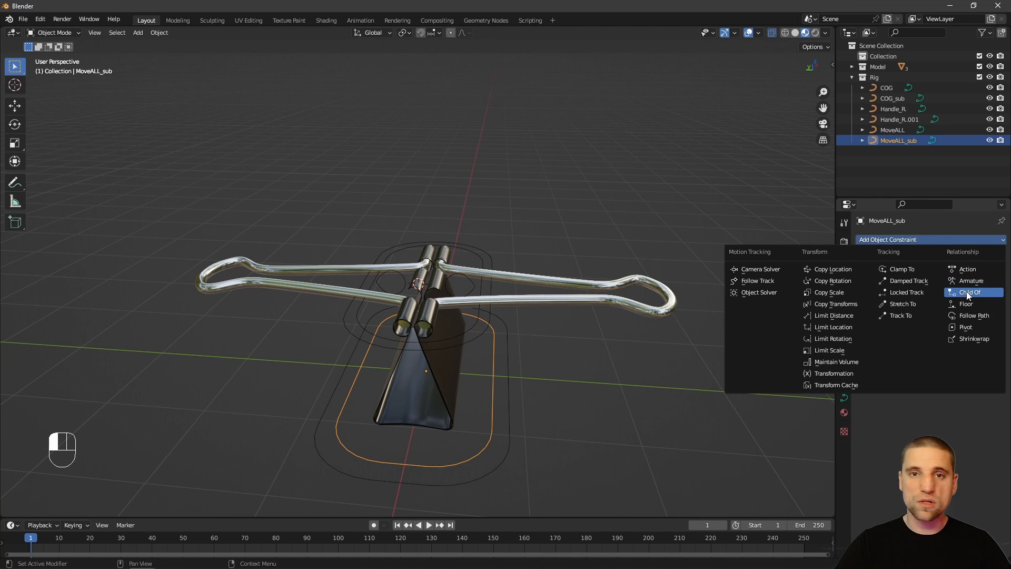
click(969, 293)
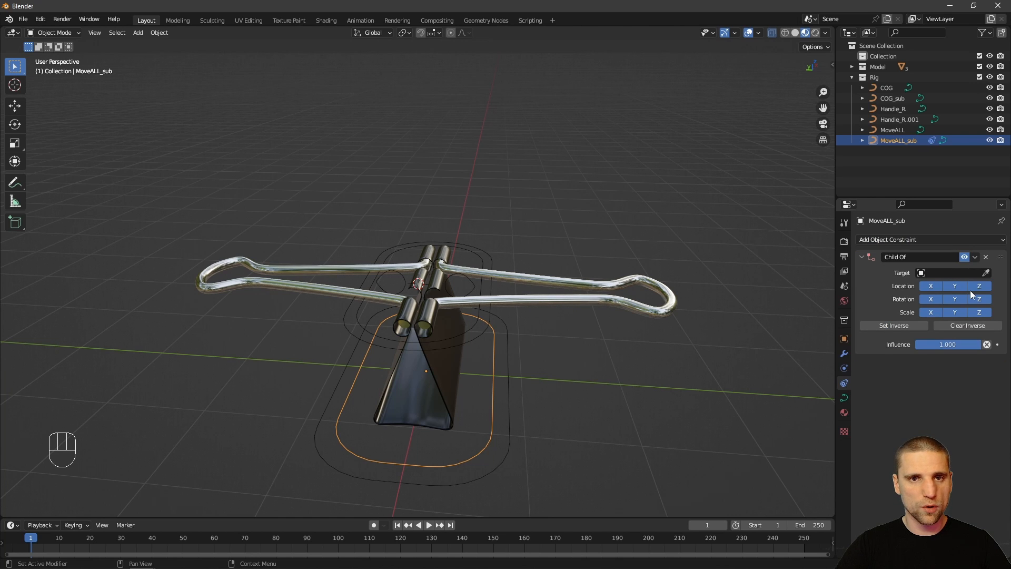
key(e)
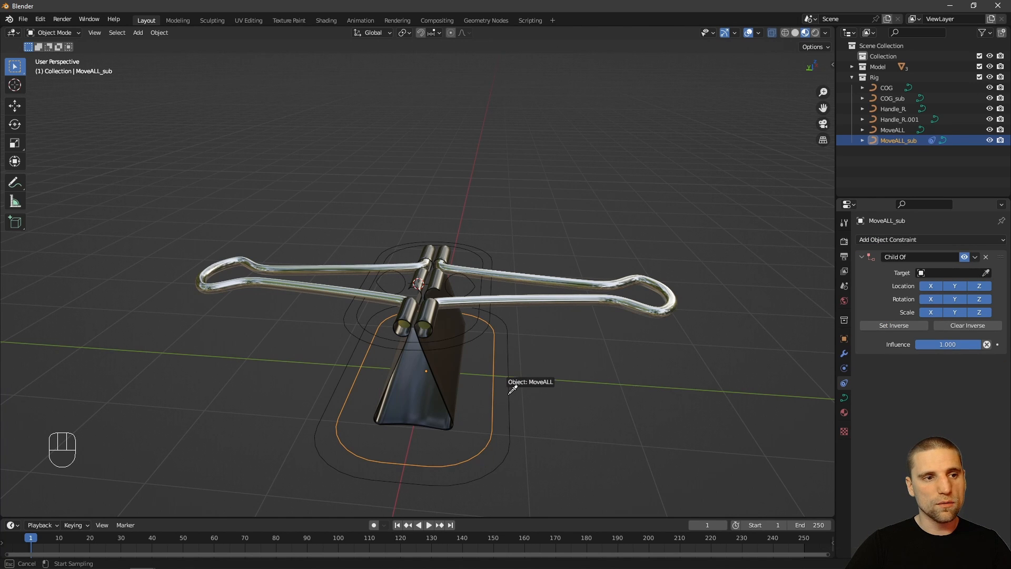
click(509, 393)
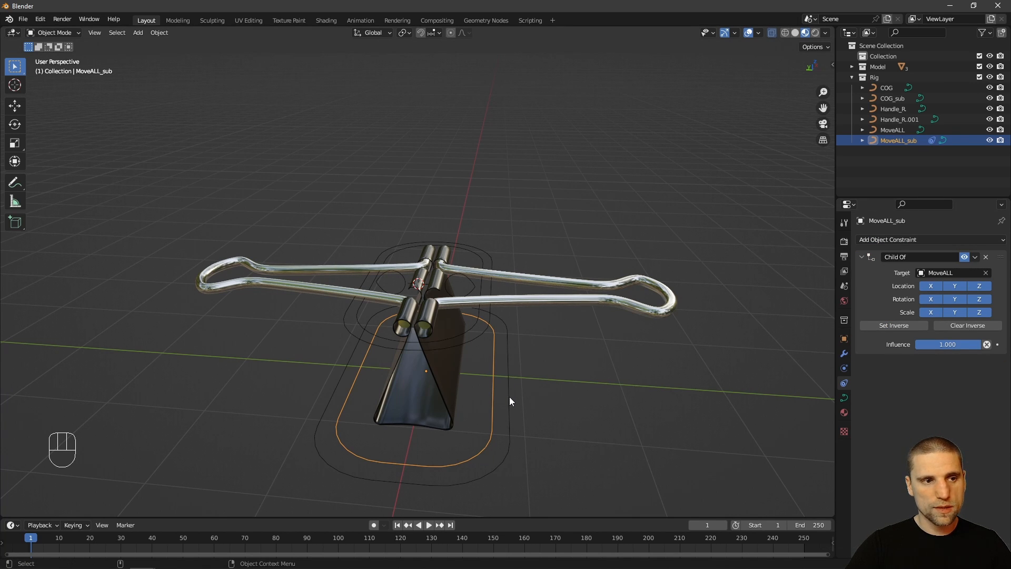
- Test-move the MoveALL curve to check that MoveALL_sub follows it, then cancel the move
click(510, 398)
key(g)
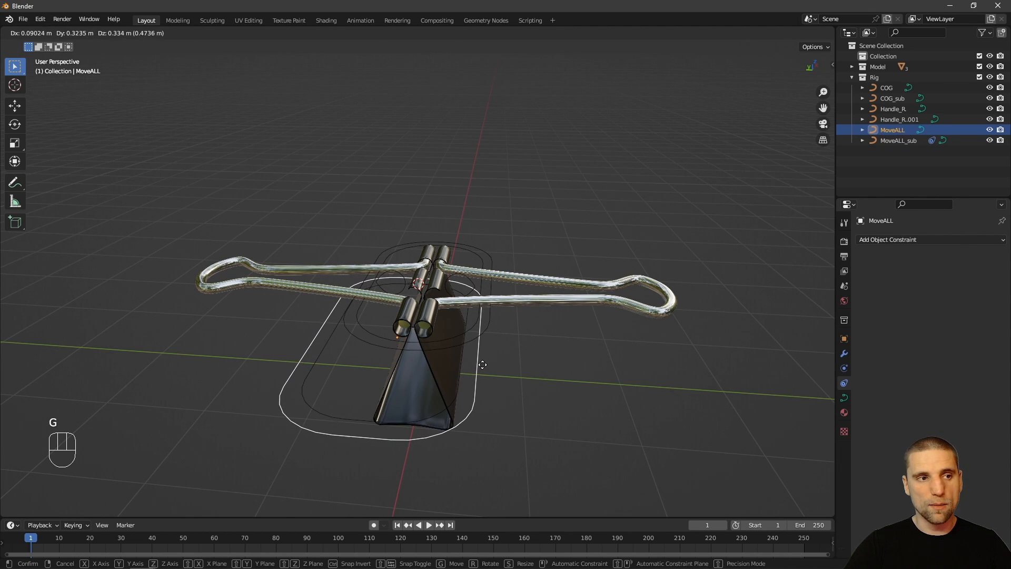
right_click(496, 344)
- Add a Child Of constraint to the COG_sub curve with COG as its target
click(473, 329)
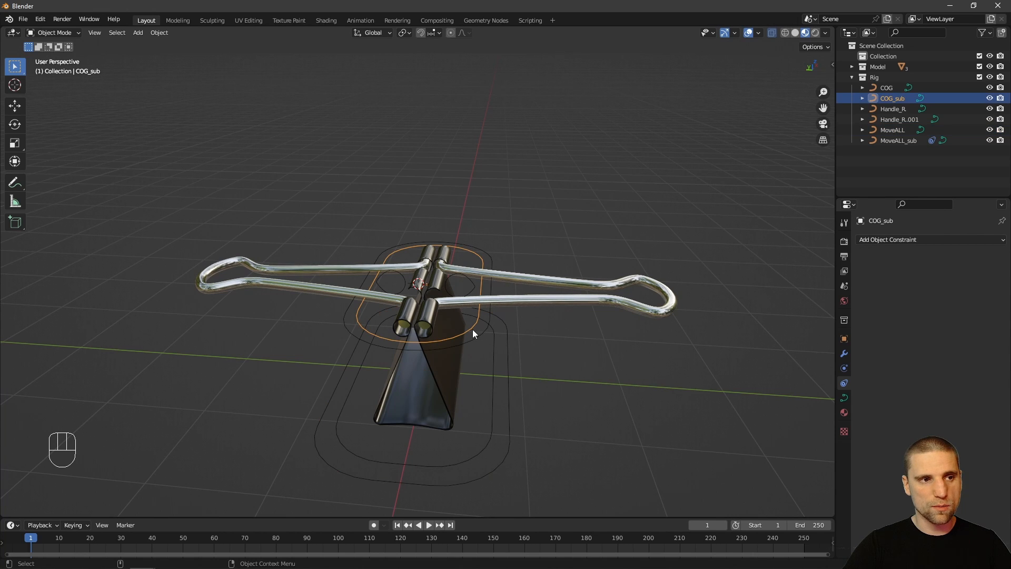
click(933, 240)
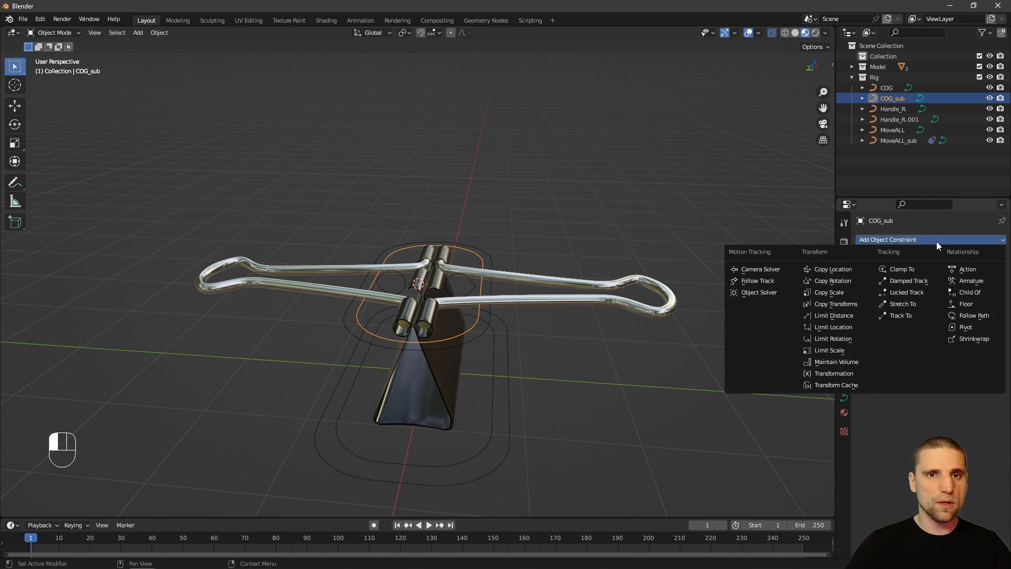
click(987, 293)
click(986, 273)
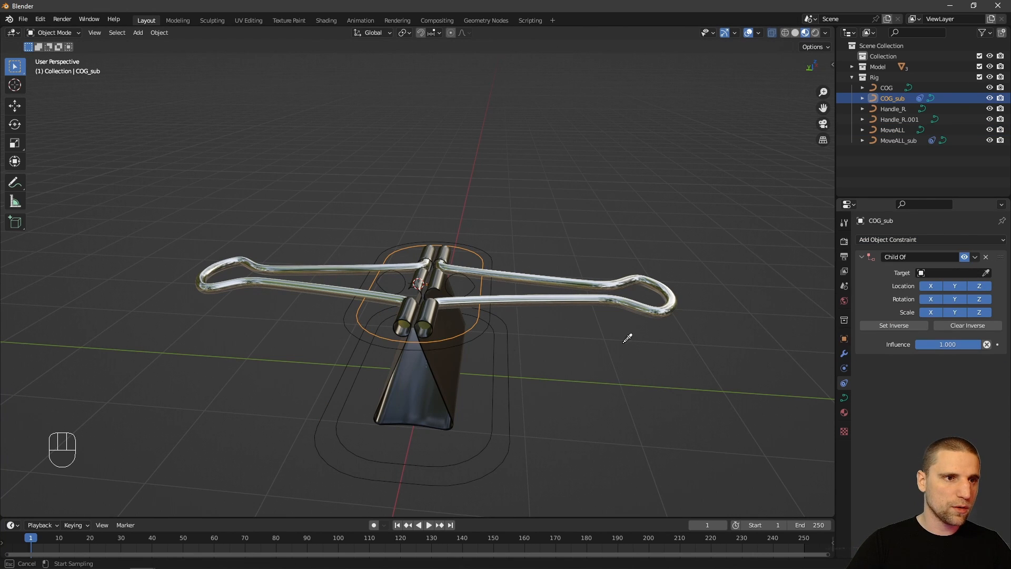
click(476, 337)
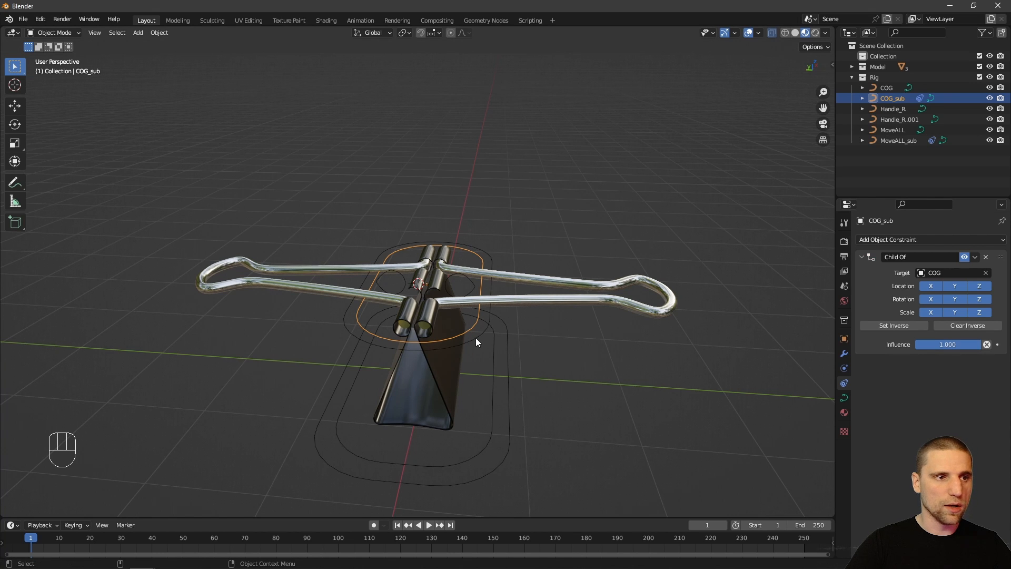
- Test-move the COG curve to check that COG_sub follows it, and cancel the move
click(476, 336)
key(g)
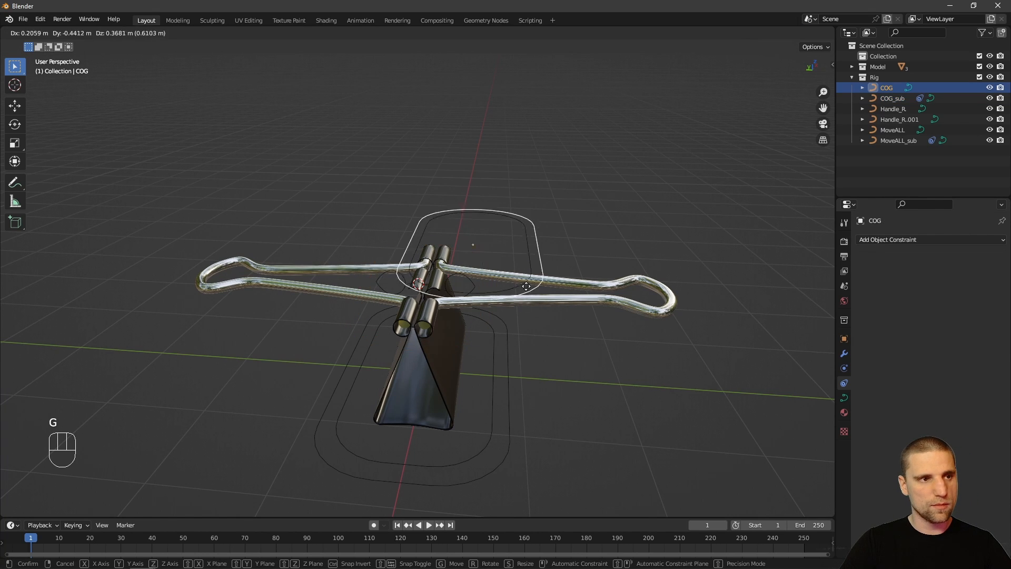
right_click(495, 265)
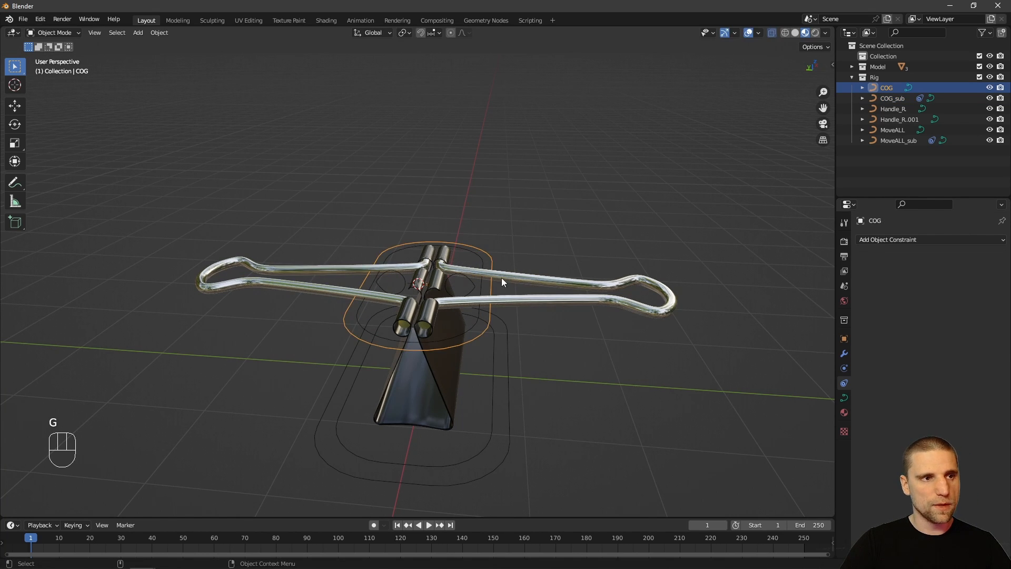
- Check the two handle control curves and test-move COG_sub without them, cancelling the move
click(471, 283)
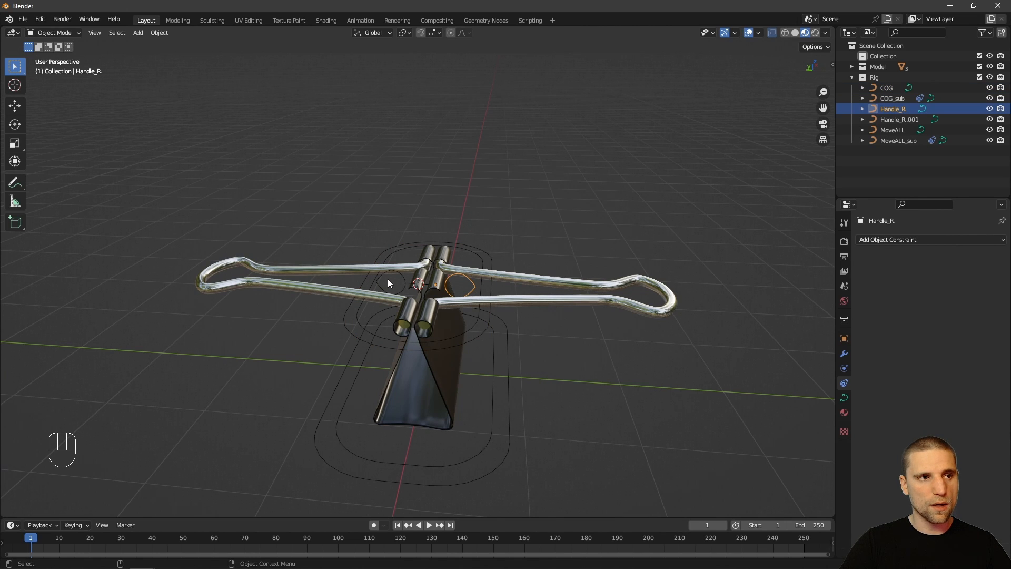
click(402, 279)
shift+click(475, 287)
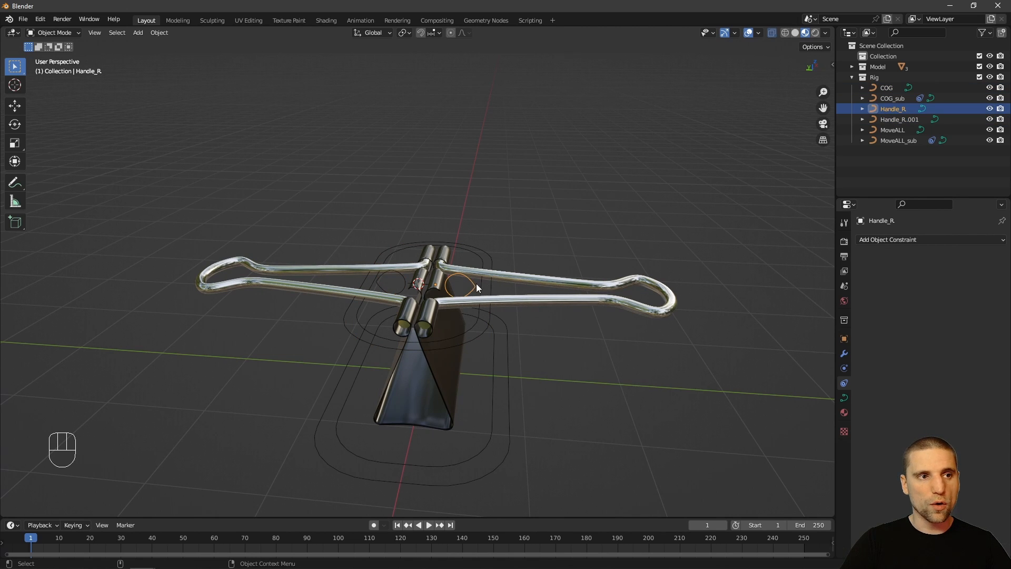
click(470, 327)
key(g)
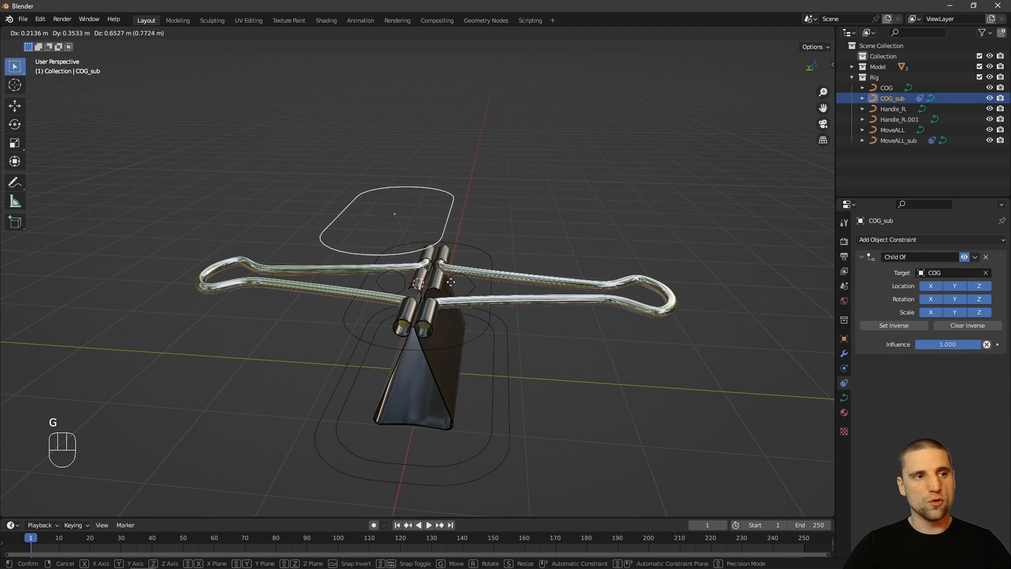
right_click(473, 283)
- Add a Child Of constraint to the Handle_R control curve with COG_sub as its target
click(470, 284)
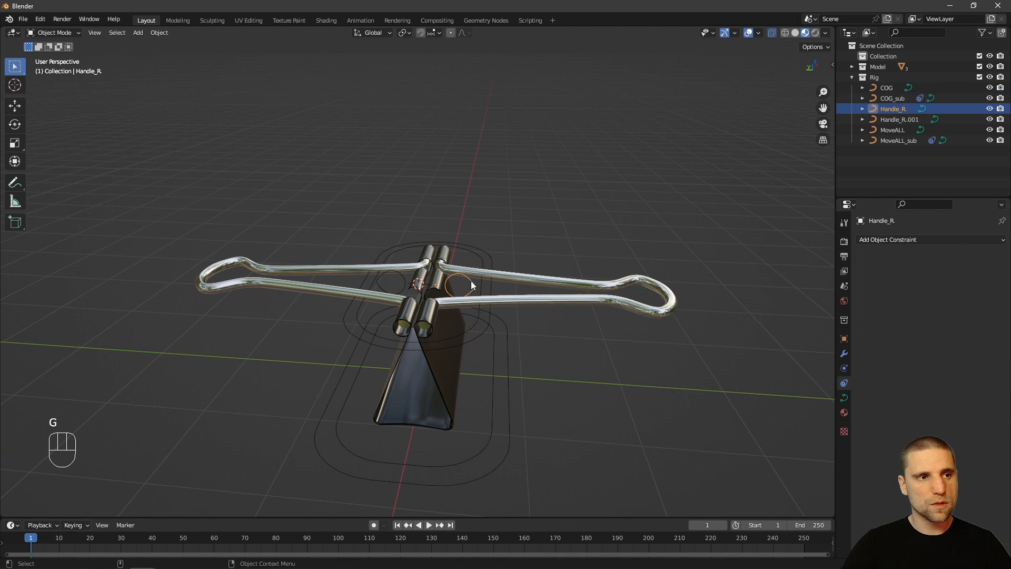
click(966, 239)
click(988, 281)
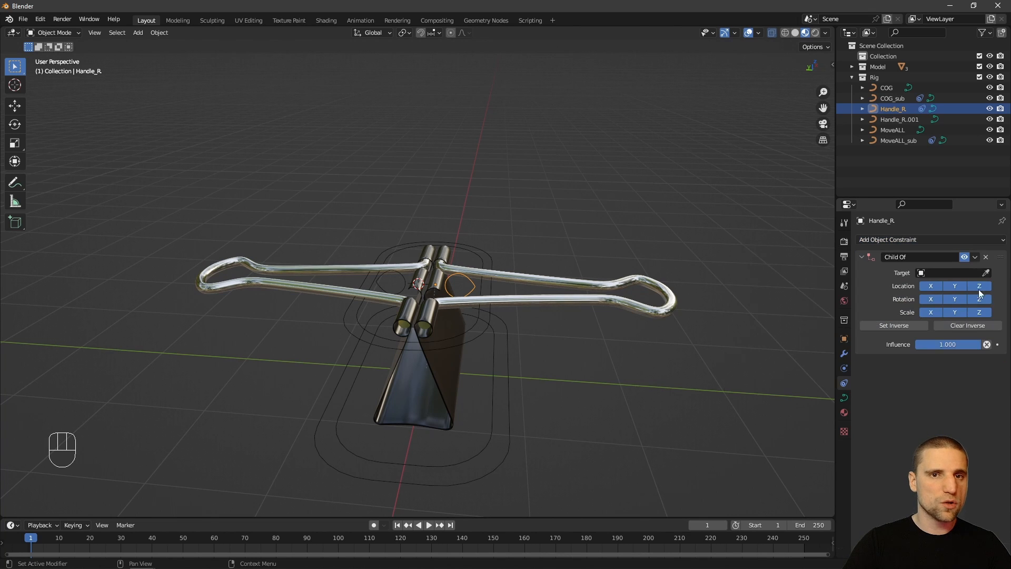
click(986, 272)
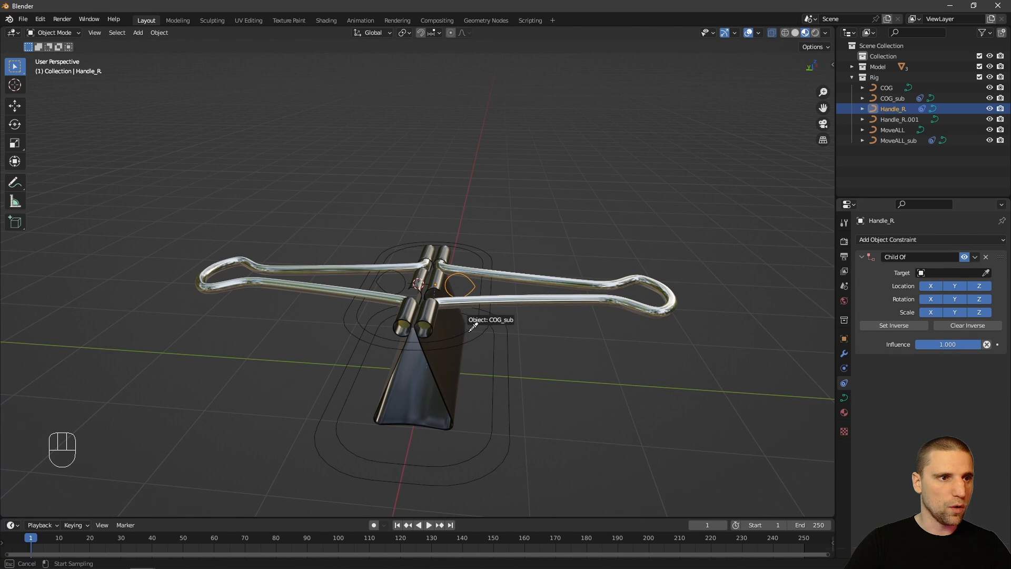
click(472, 326)
- Add a Child Of constraint to the Handle_R.001 control curve with COG_sub as its target
click(404, 285)
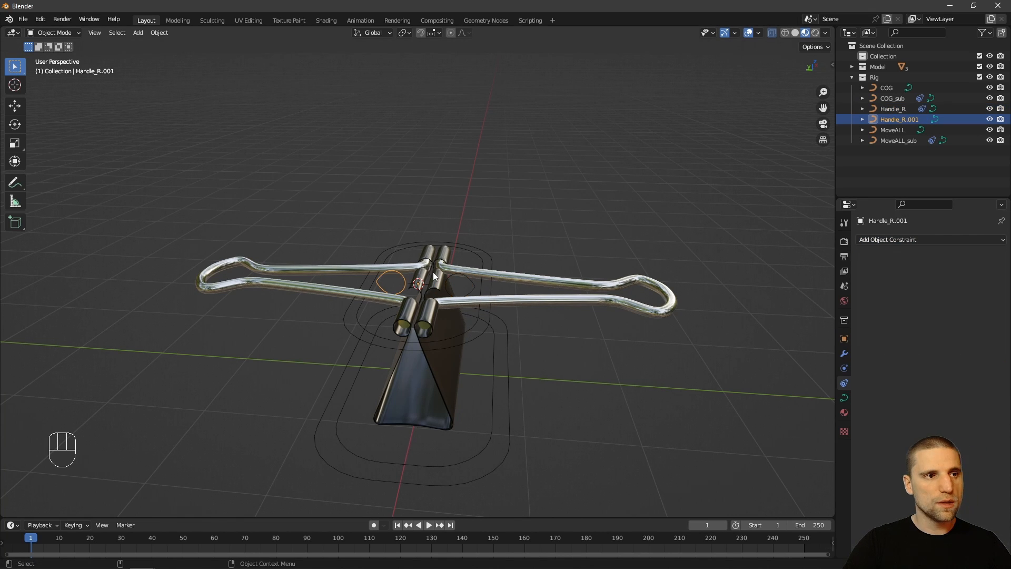
click(949, 243)
click(972, 292)
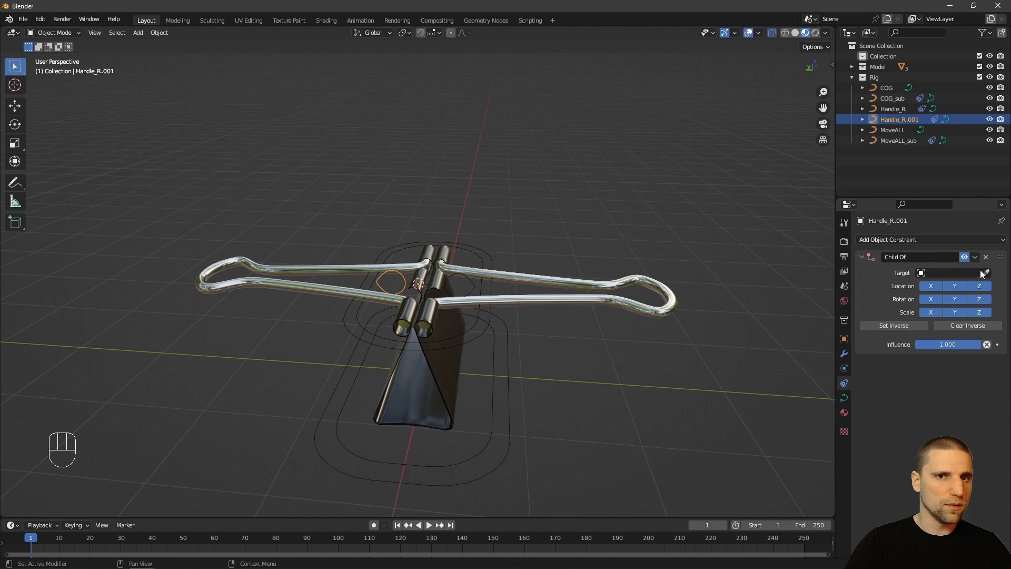
click(986, 272)
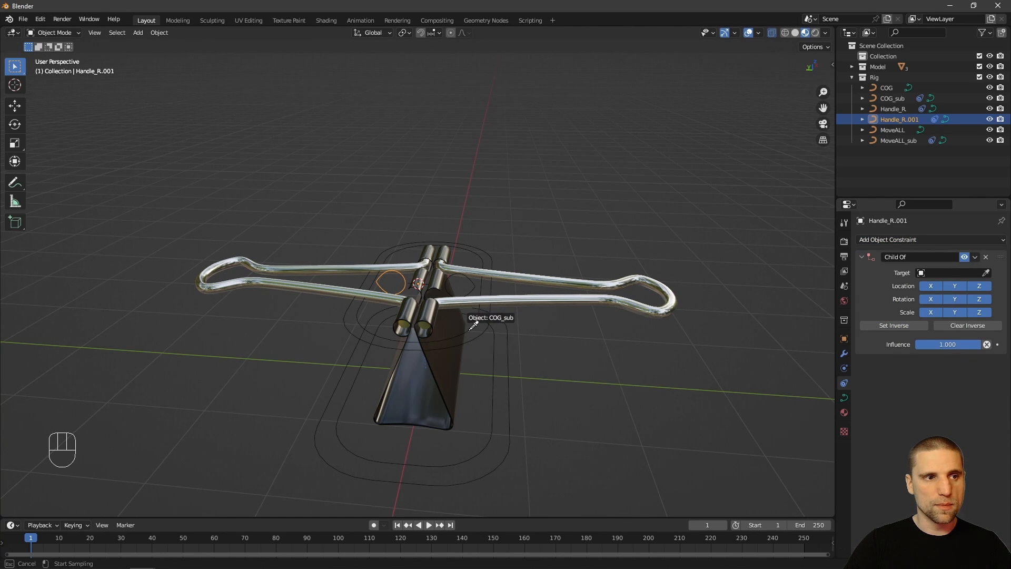
click(473, 325)
- Add a Child Of constraint to the COG curve so that it follows the MoveALL controls
click(470, 329)
key(g)
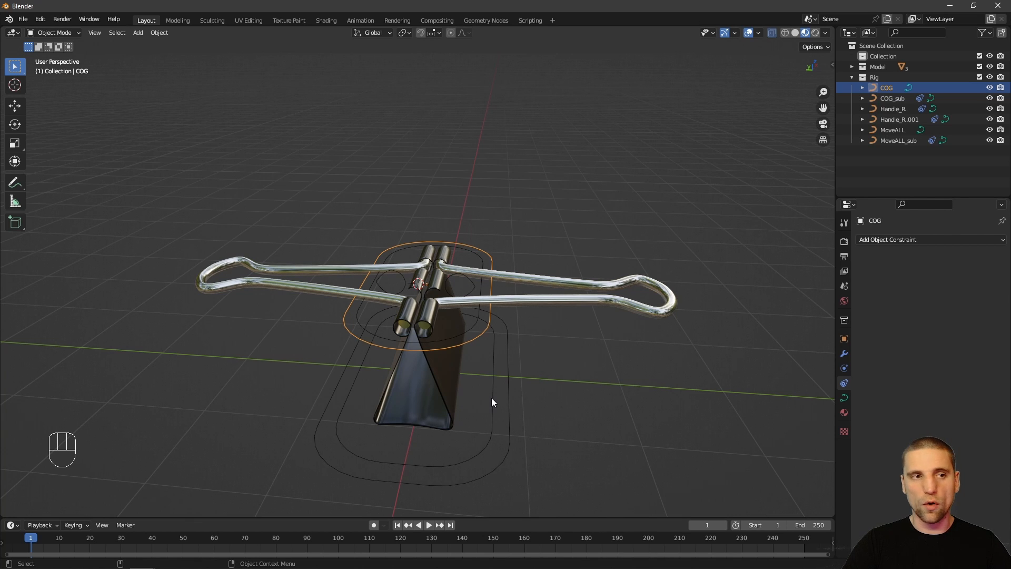
click(918, 241)
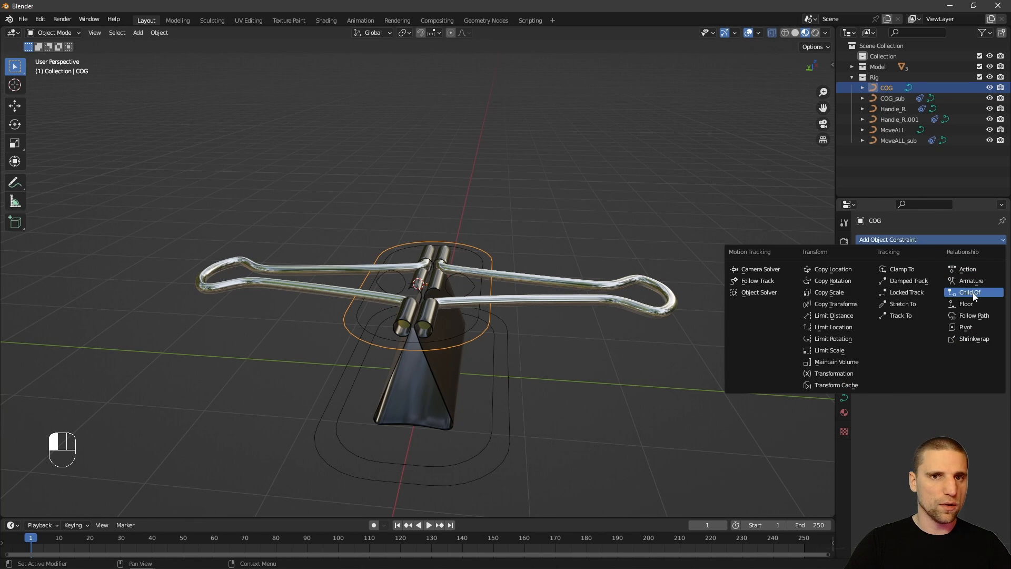
click(972, 293)
- Test-move the MoveALL curve to check that all the other control curves follow it, and cancel the move
click(509, 416)
key(g)
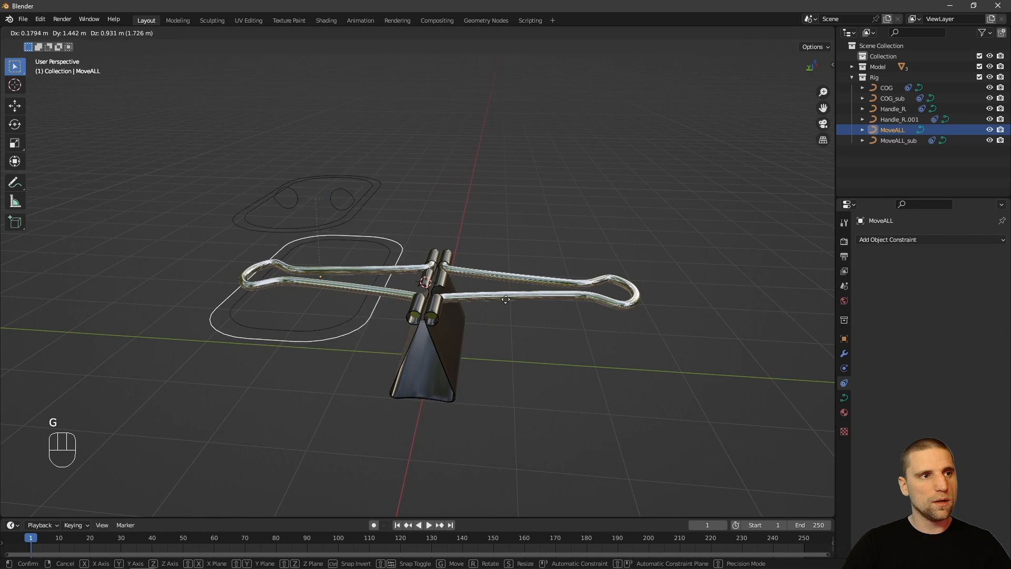
click(633, 247)
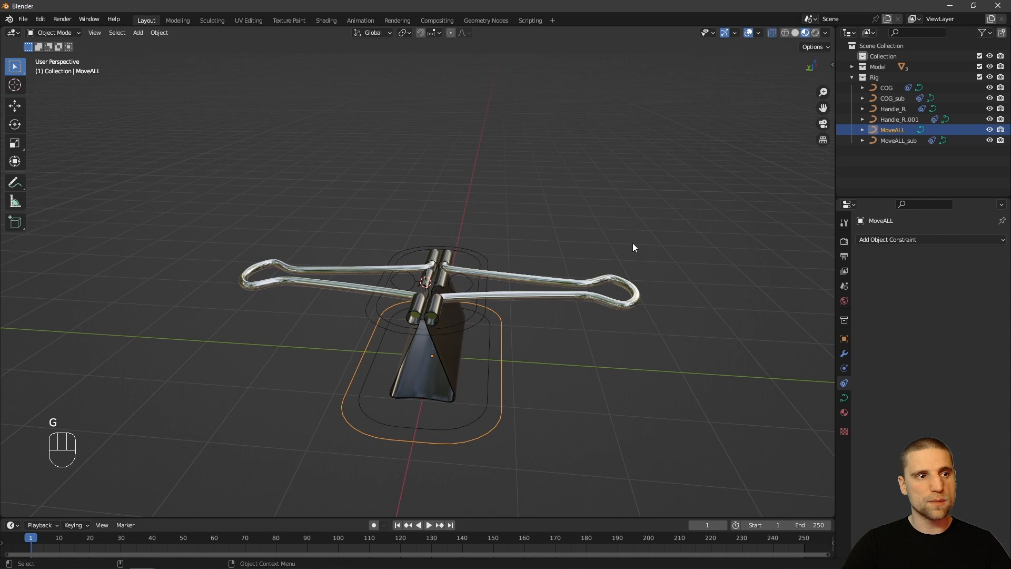
- Add a Child Of constraint to the Handle_R mesh with its circular Handle_R control curve as the target
middle_drag(512, 347, 505, 309)
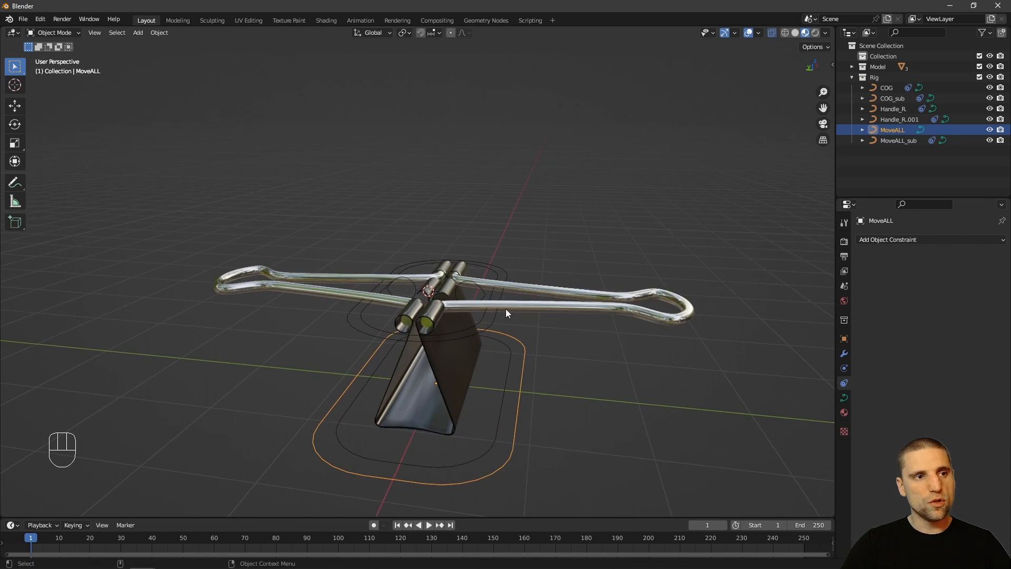
click(538, 304)
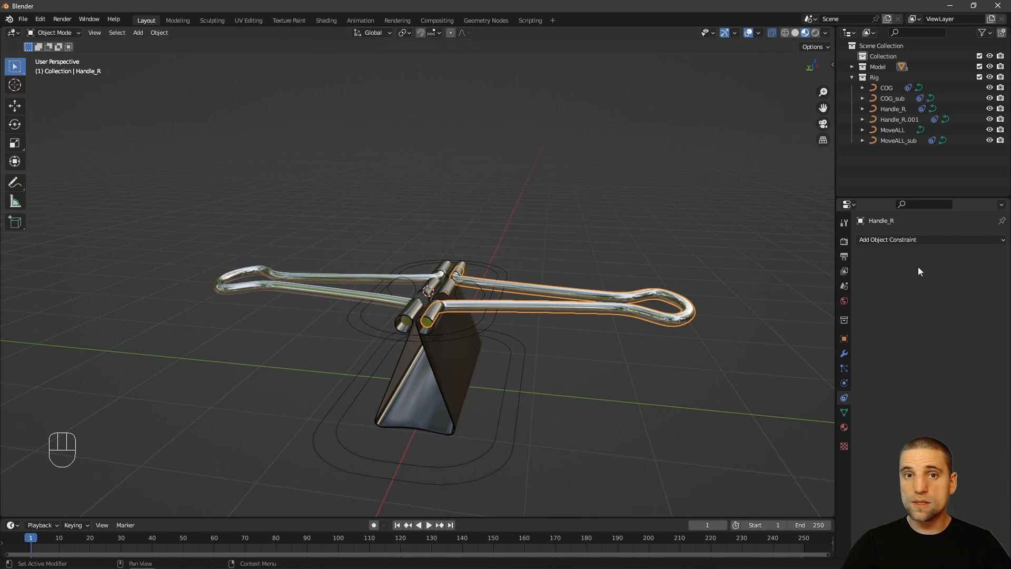
click(930, 238)
click(968, 294)
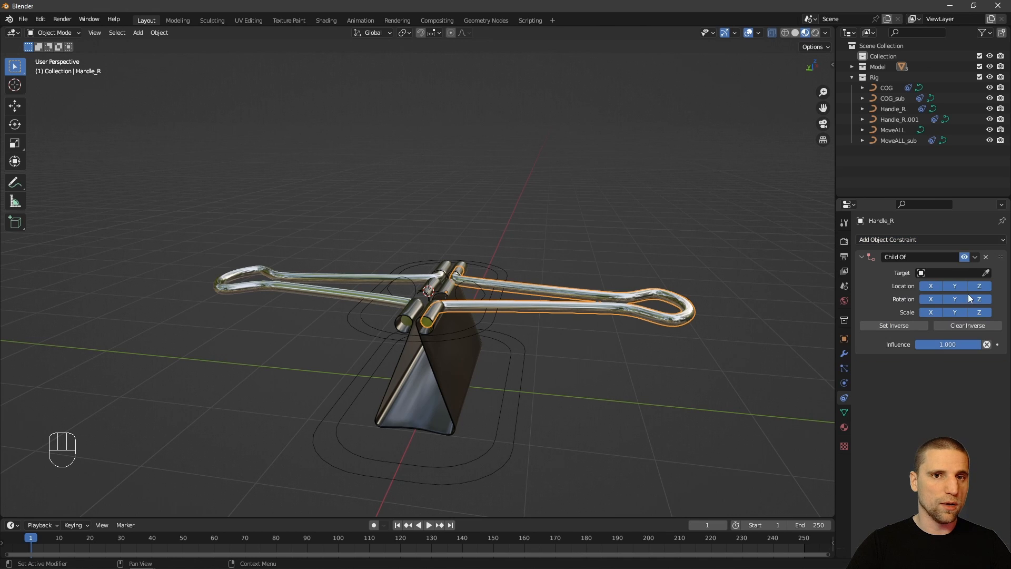
click(985, 273)
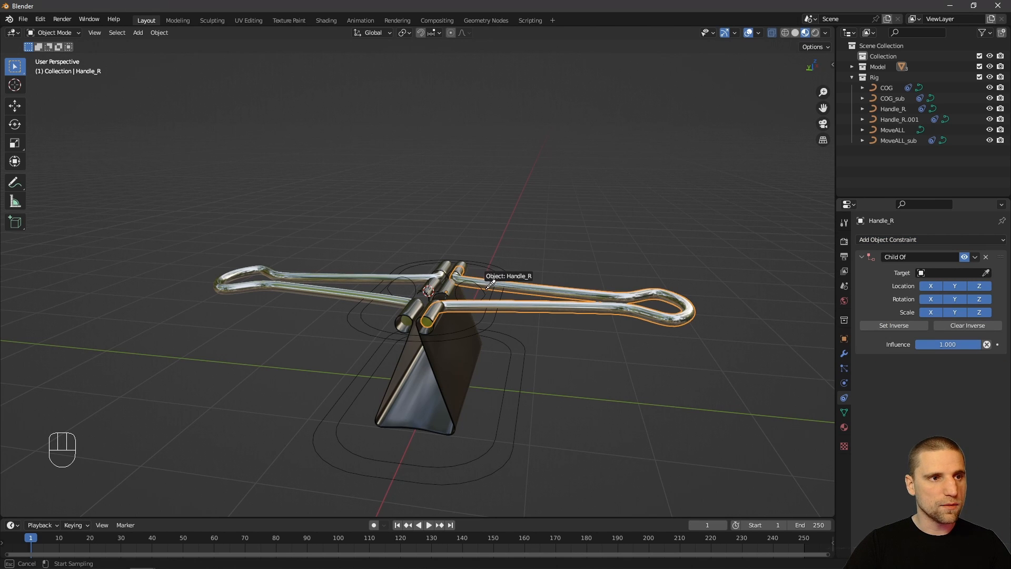
key(Escape)
- Add a Child Of constraint to the Handle_L mesh with the Handle_R.001 control curve as its target
middle_drag(406, 285, 321, 292)
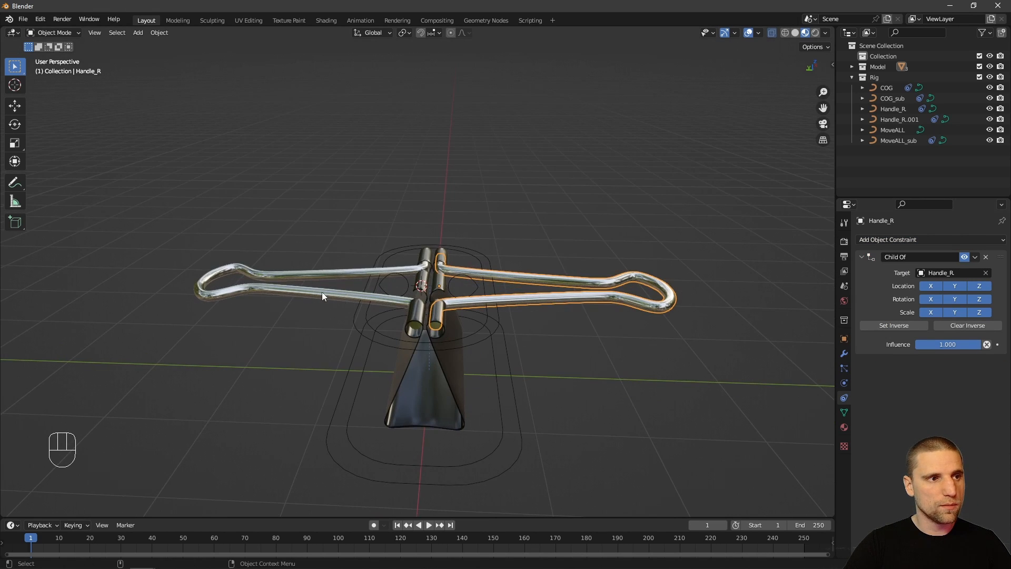
click(322, 292)
click(920, 238)
click(986, 285)
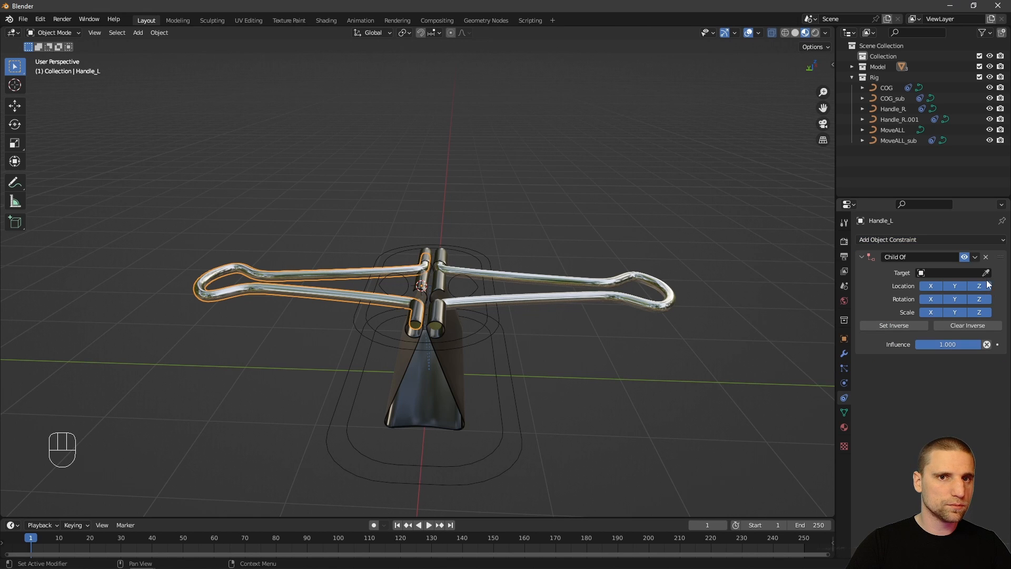
click(986, 273)
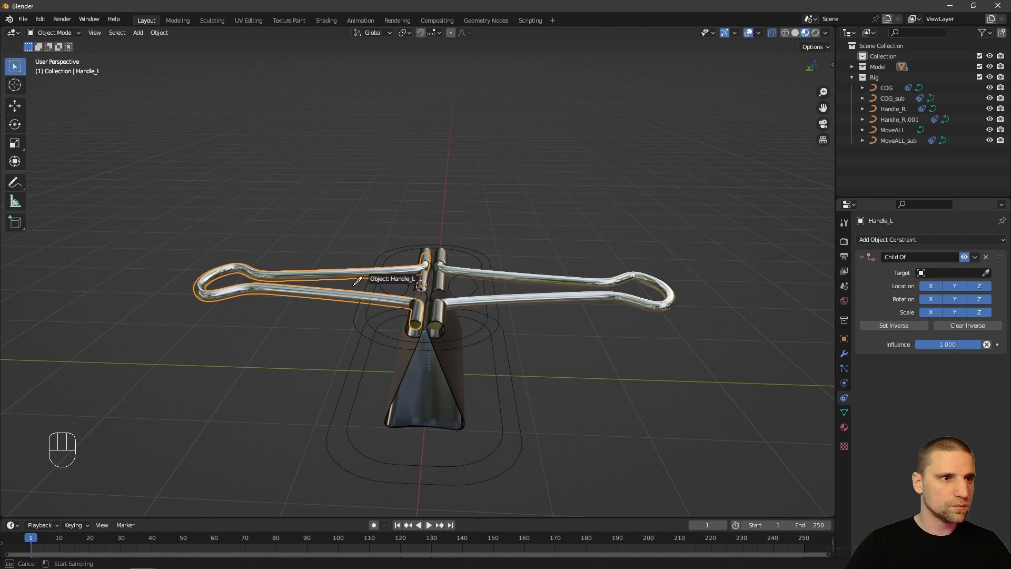
click(411, 276)
- Add a Child Of constraint to the Clip mesh, targeting the inner COG_sub control curve
middle_drag(447, 358, 469, 371)
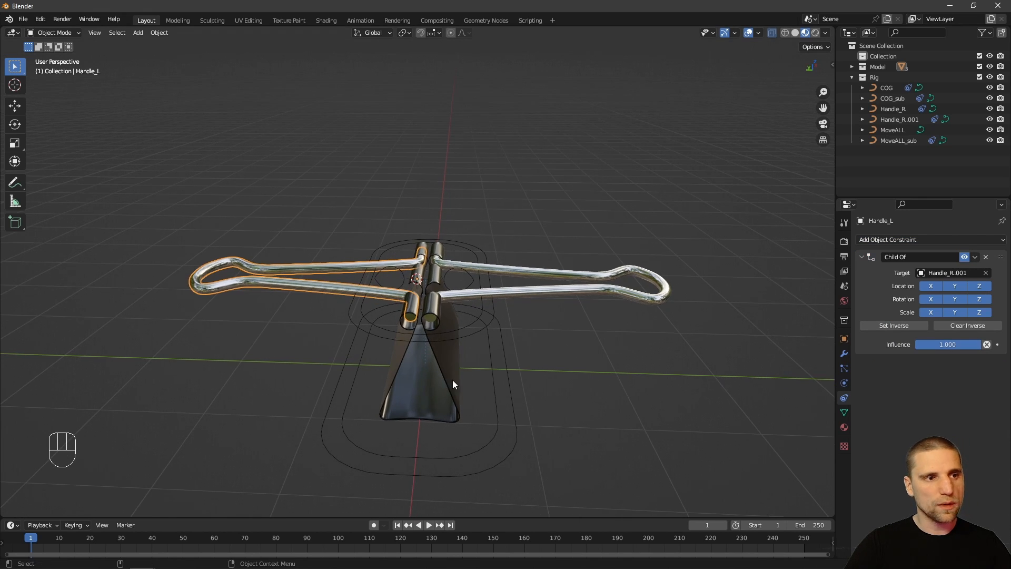
click(456, 378)
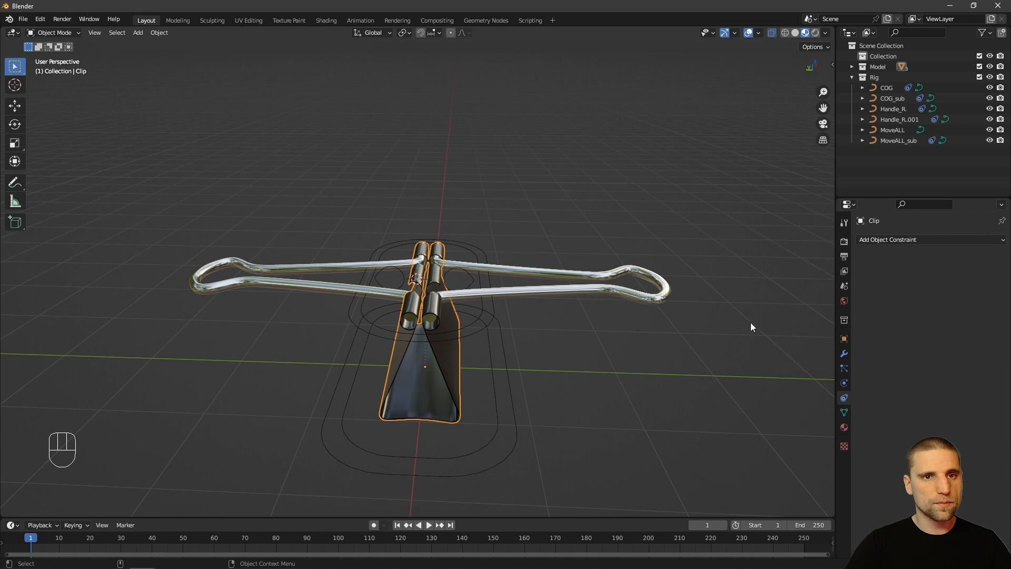
click(899, 239)
click(970, 283)
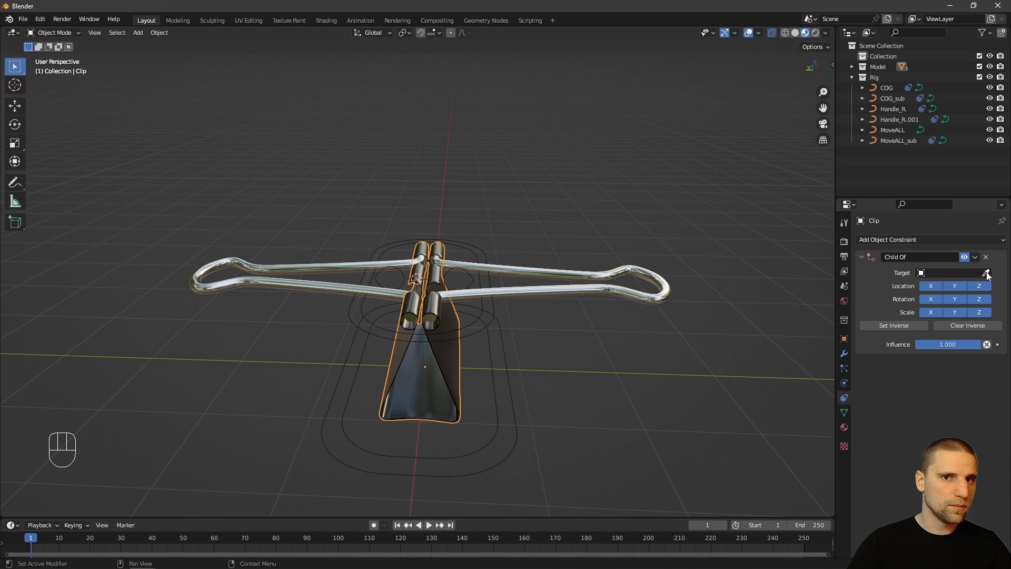
click(986, 273)
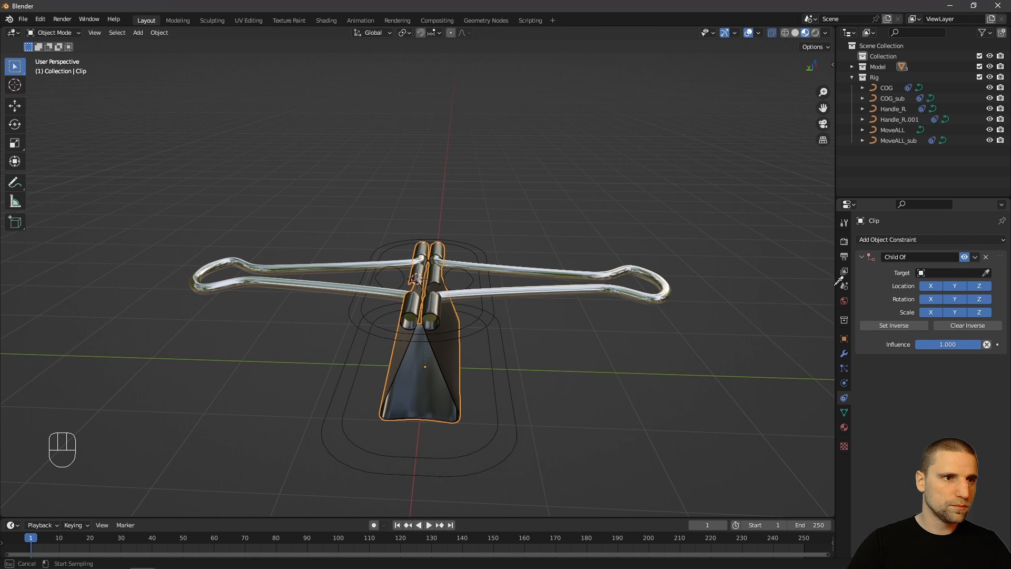
click(477, 316)
- Test-move the MoveALL curve to check that the clip and both handles follow the rig, and cancel the move
click(508, 390)
key(g)
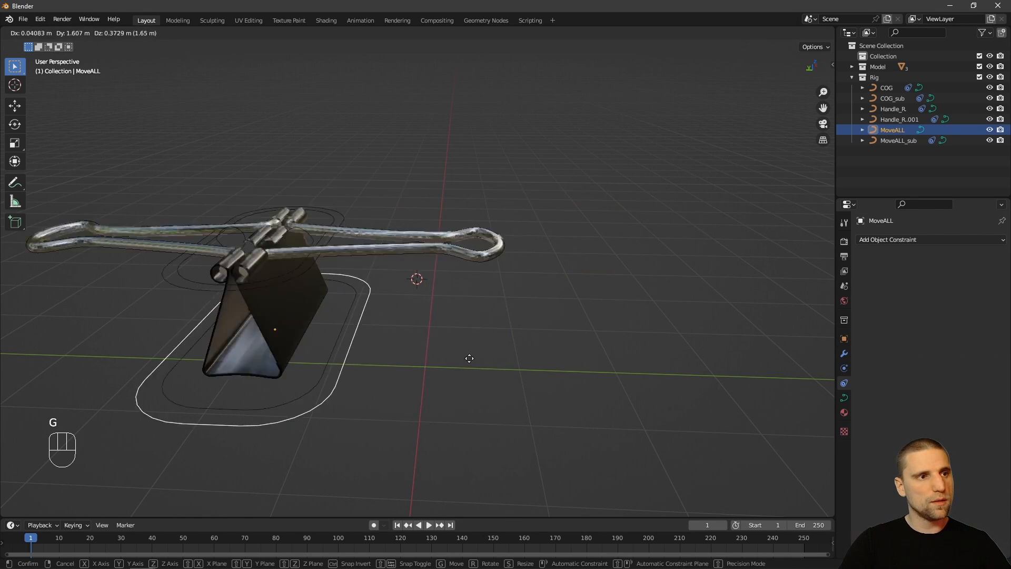
right_click(498, 318)
- Test-rotate the rig controls, including the Handle_R control curve about its hinge, and undo the rotations
alt+drag(498, 318, 477, 282)
click(473, 325)
key(space)
key(r)
key(ctrl+z)
click(503, 261)
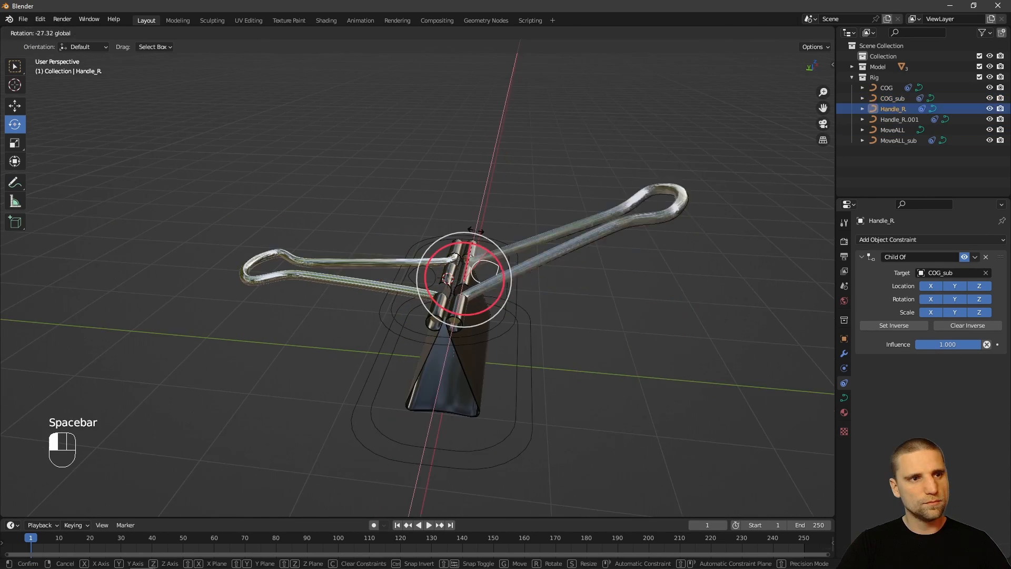
drag(475, 230, 494, 233)
key(ctrl+z)
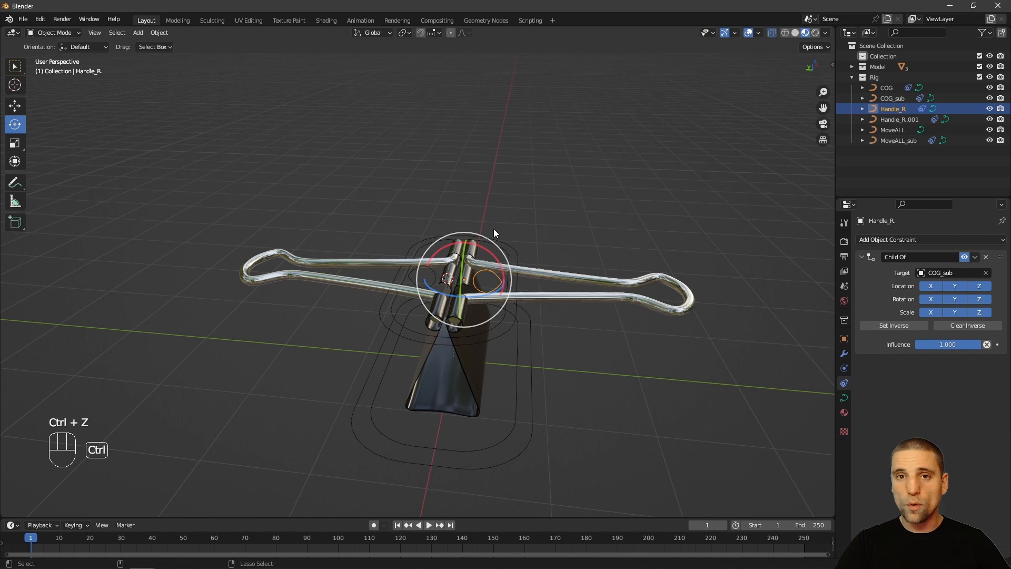
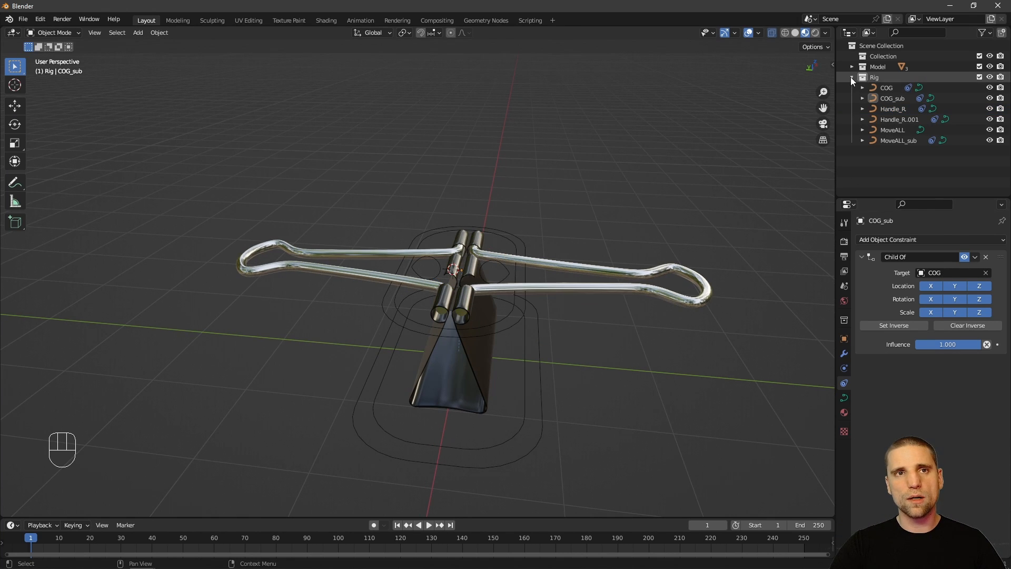
- Collapse the Rig collection in the scene hierarchy
click(852, 77)
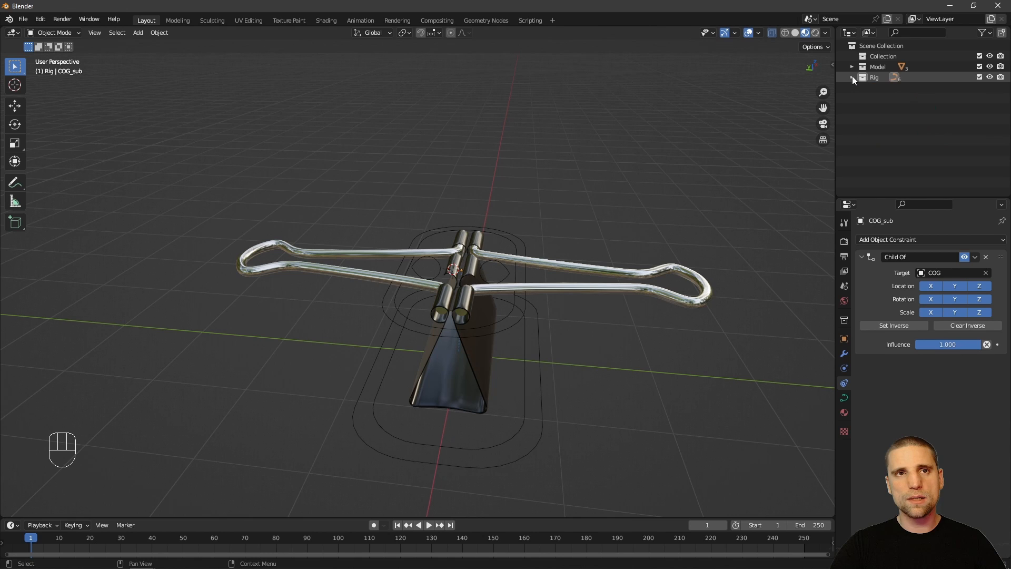
- Add a new collection to the scene hierarchy and name it Clip_Rig
right_click(862, 126)
click(857, 126)
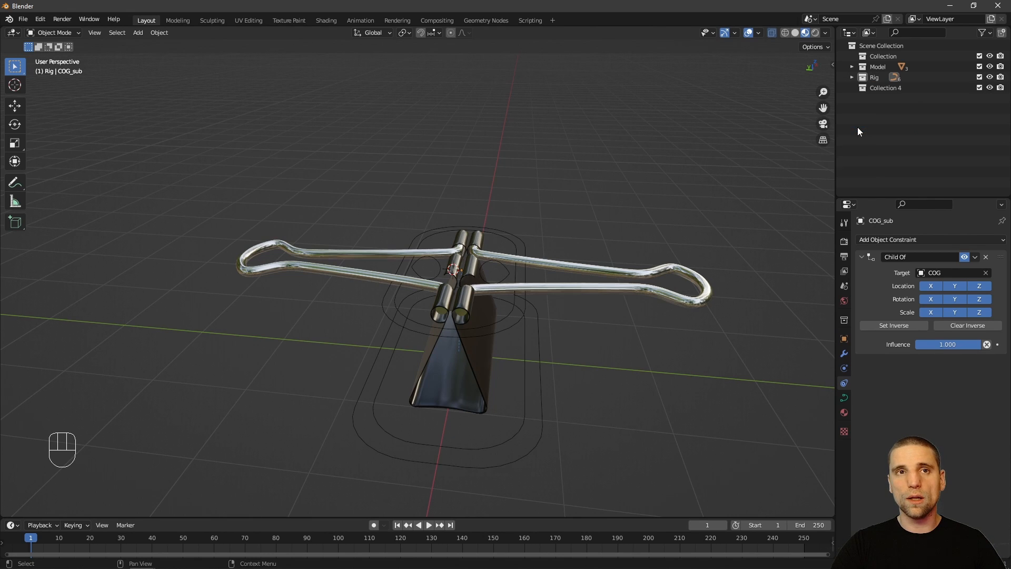
double_click(886, 89)
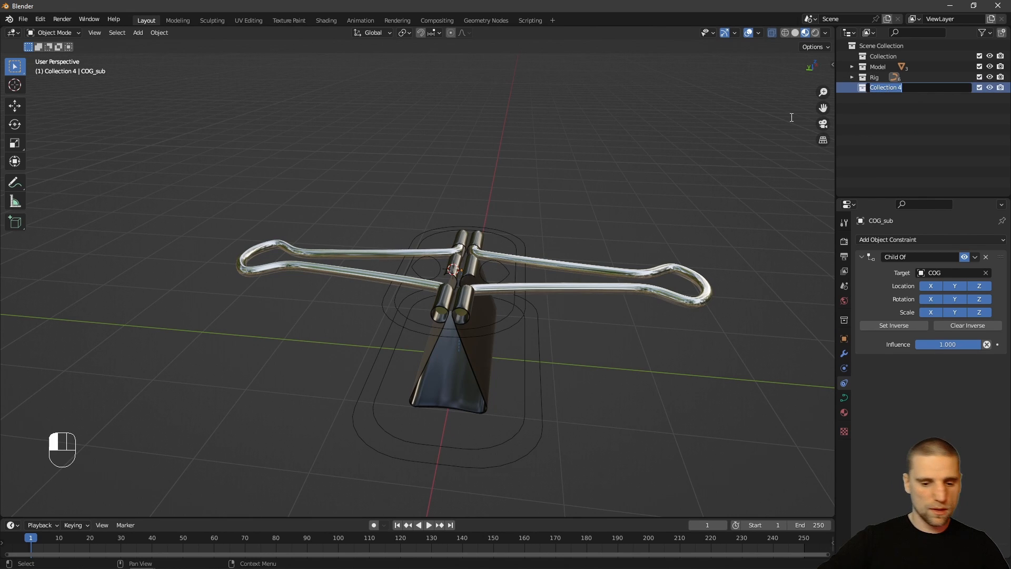
text(Clip)
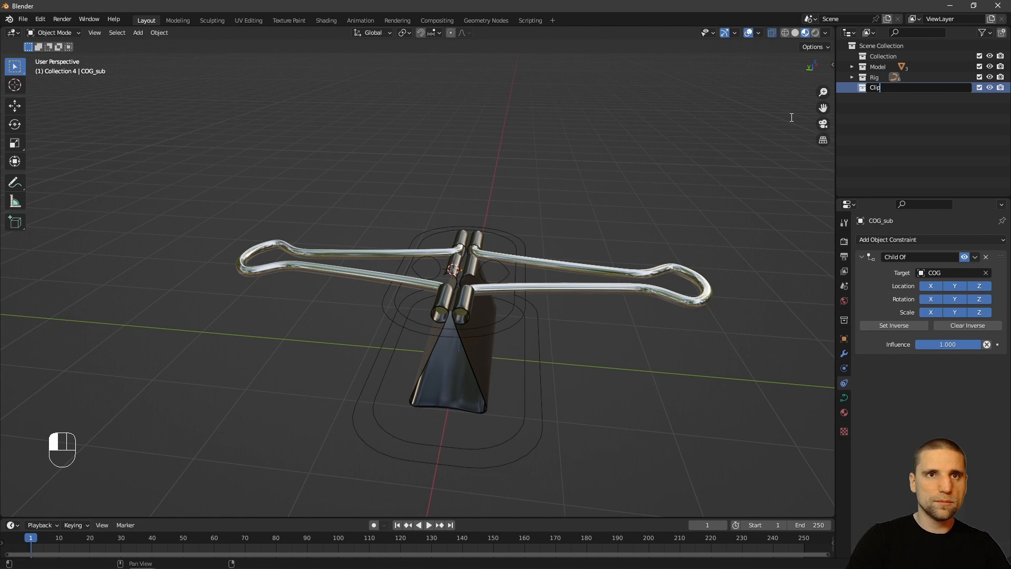
text(_Rig)
key(Return)
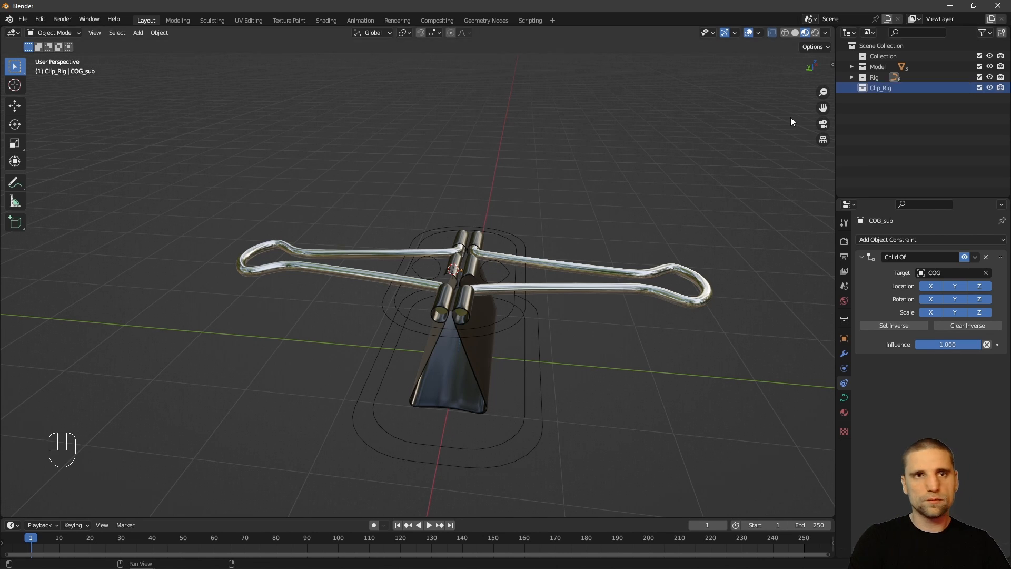
- Nest the Rig and Model collections inside the Clip_Rig collection
click(875, 77)
mouse_move(876, 77)
mouse_down()
mouse_move(876, 90)
mouse_move(876, 77)
mouse_up()
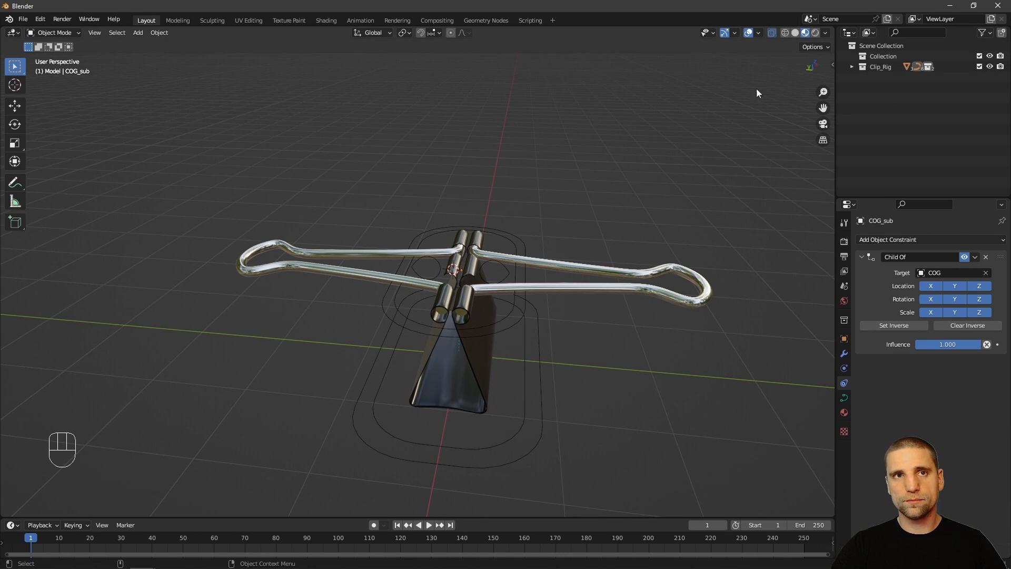
click(737, 111)
mouse_move(606, 170)
alt+right_down()
mouse_move(620, 186)
mouse_move(589, 191)
mouse_move(611, 181)
alt+right_up()
click(636, 166)
- In a new empty scene, start an append and open clipRig.blend from the ep5_metalClip folder
click(23, 19)
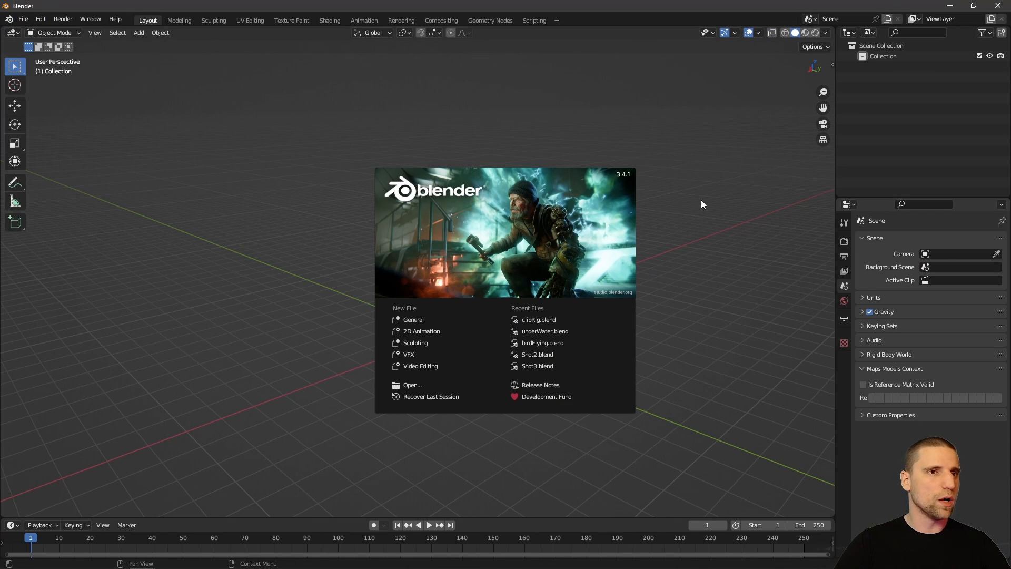
click(700, 229)
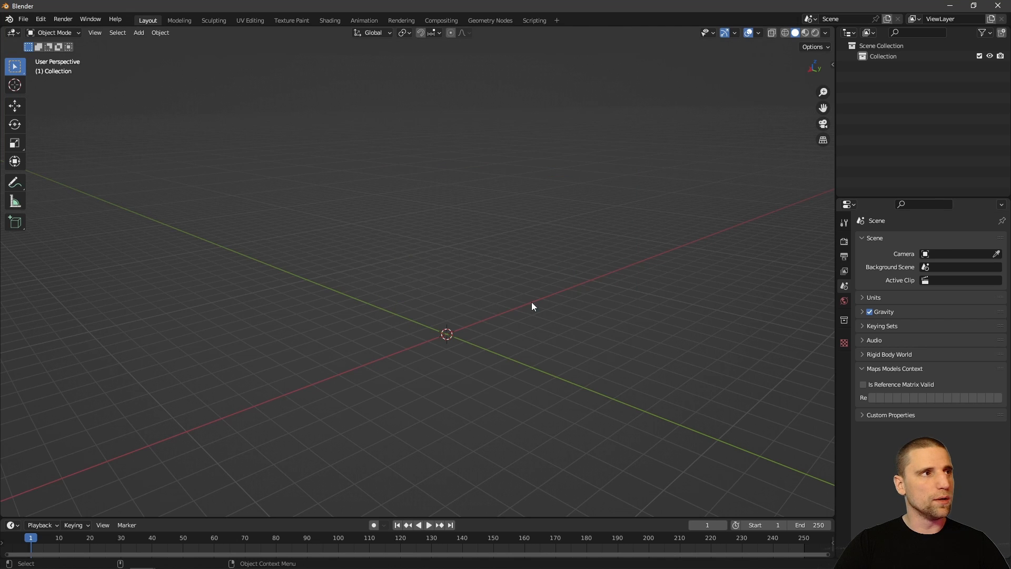
click(23, 22)
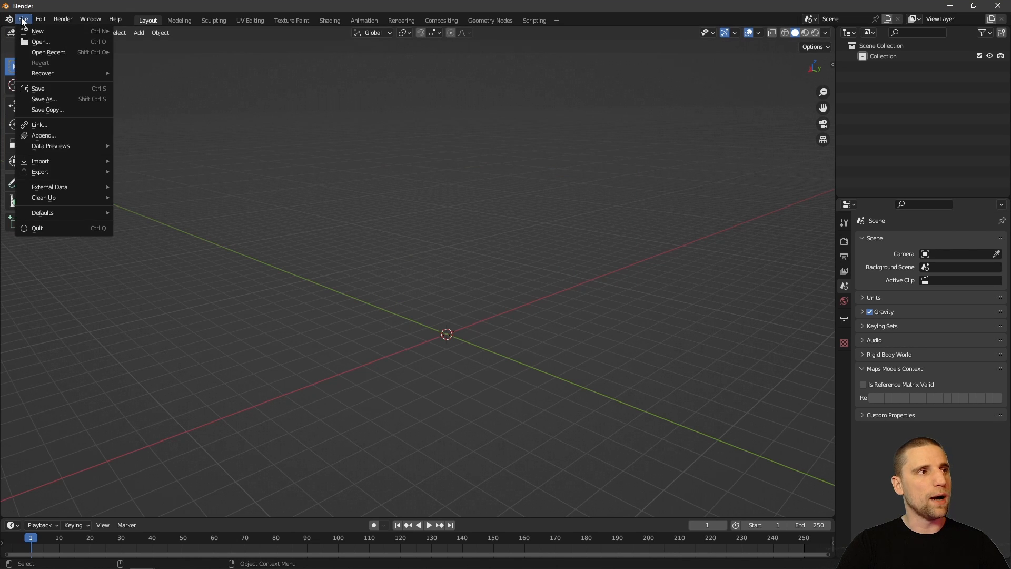
click(47, 136)
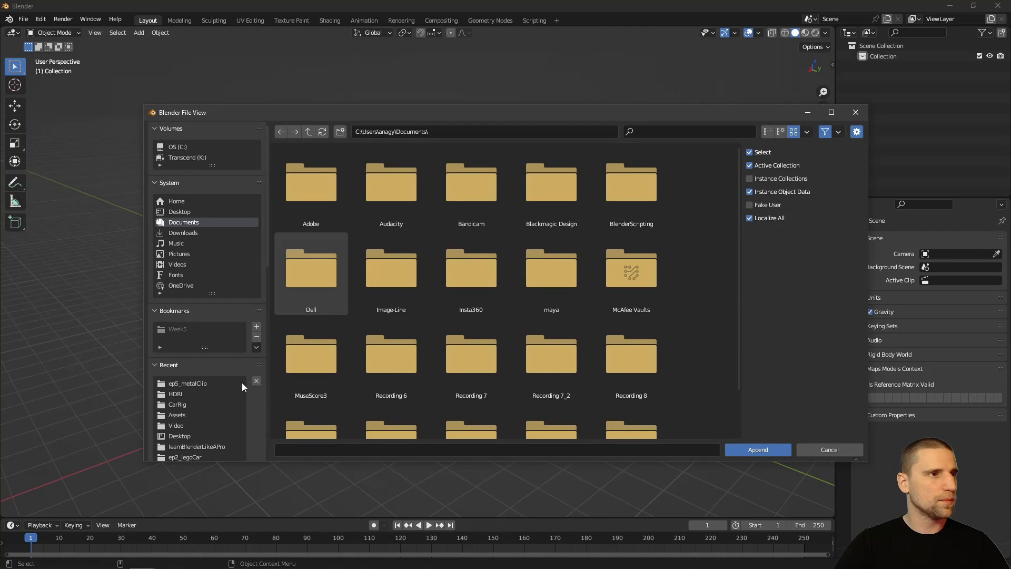
click(200, 383)
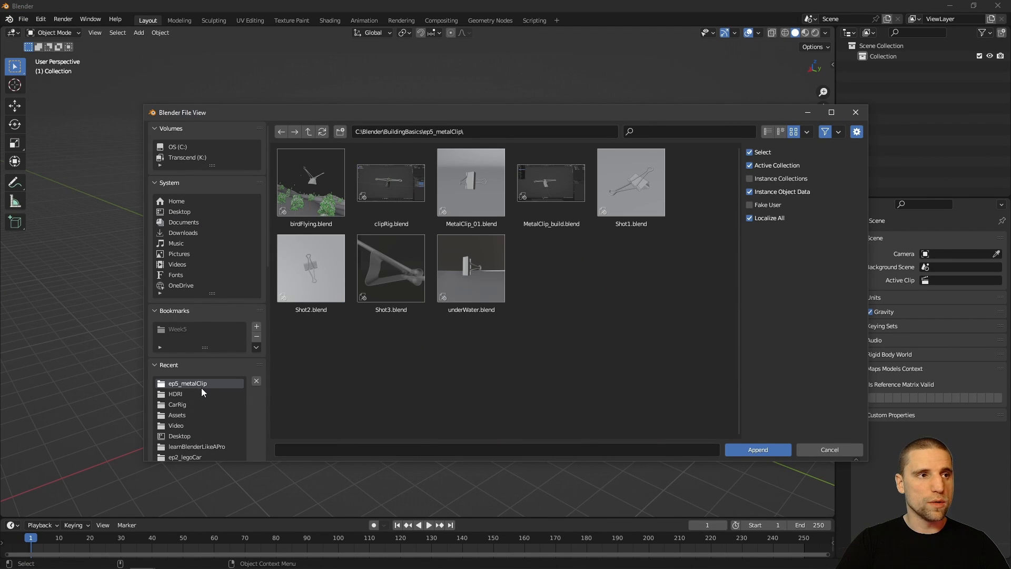
click(395, 188)
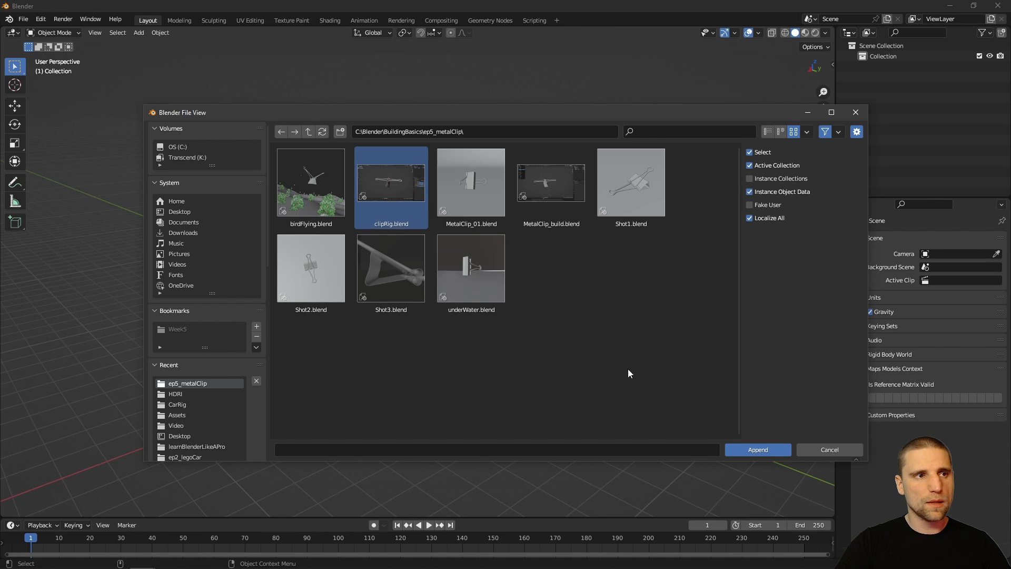
click(757, 450)
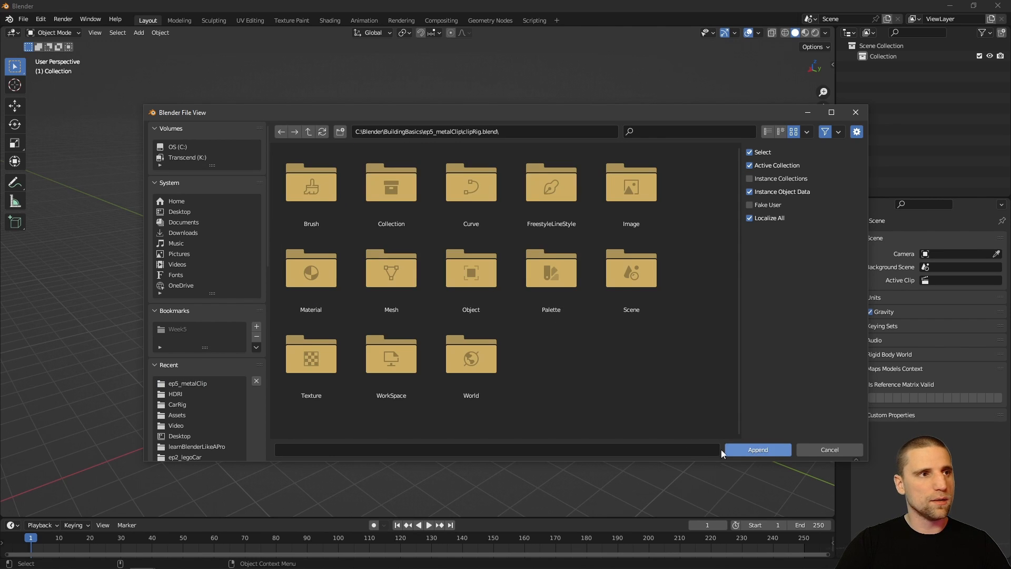
- Append the Clip_Rig collection from the file's collections into the scene and clear the selection
double_click(399, 191)
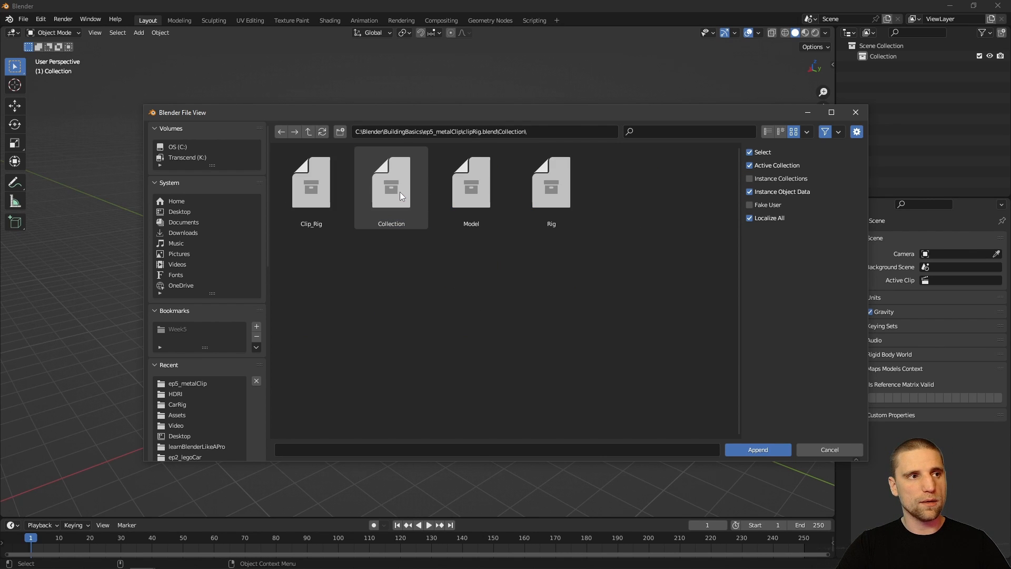
click(308, 194)
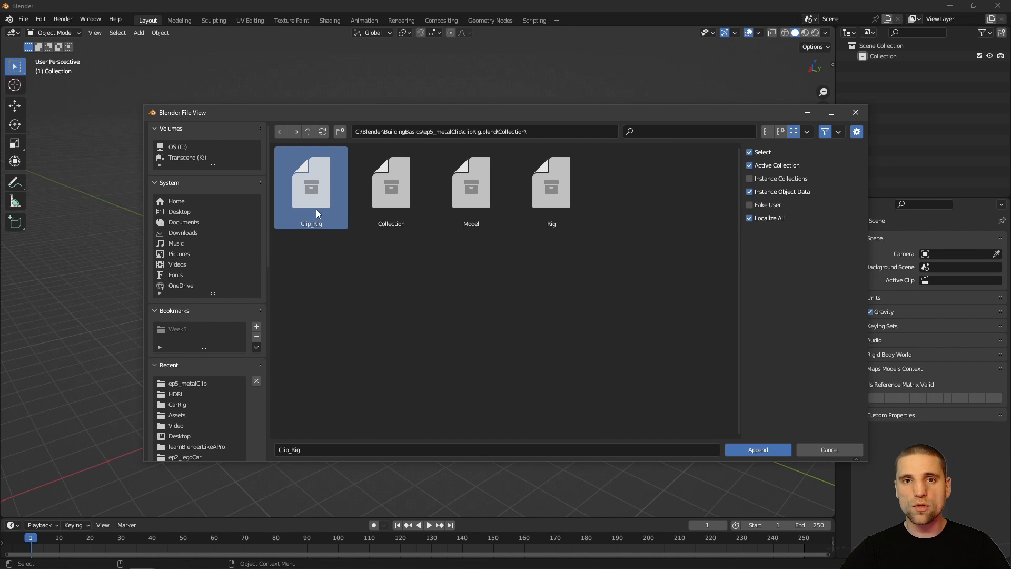
click(758, 449)
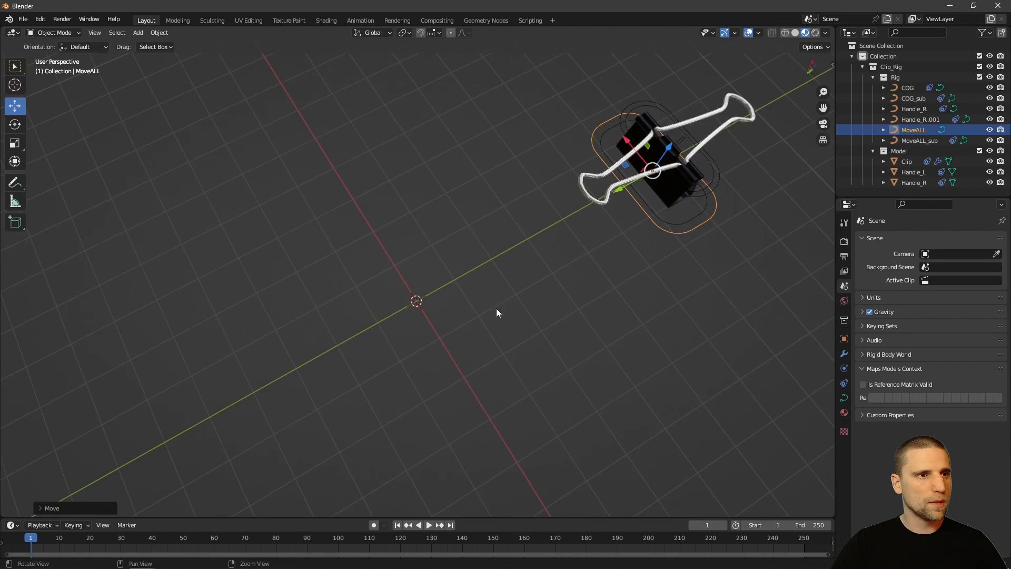
middle_drag(496, 308, 480, 263)
click(479, 329)
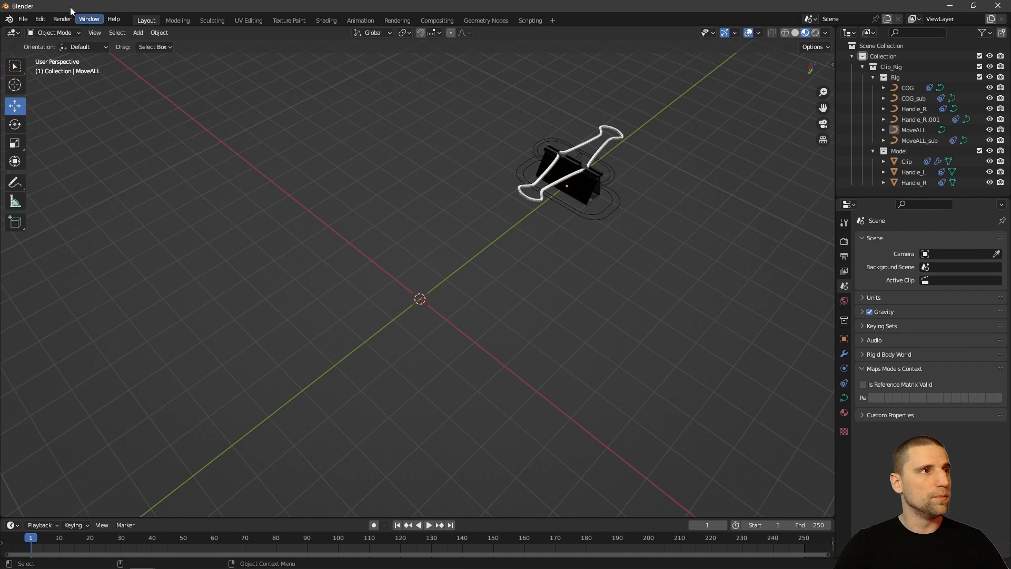
- Append a second copy of the Clip_Rig collection from clipRig.blend into the scene
click(23, 20)
click(59, 134)
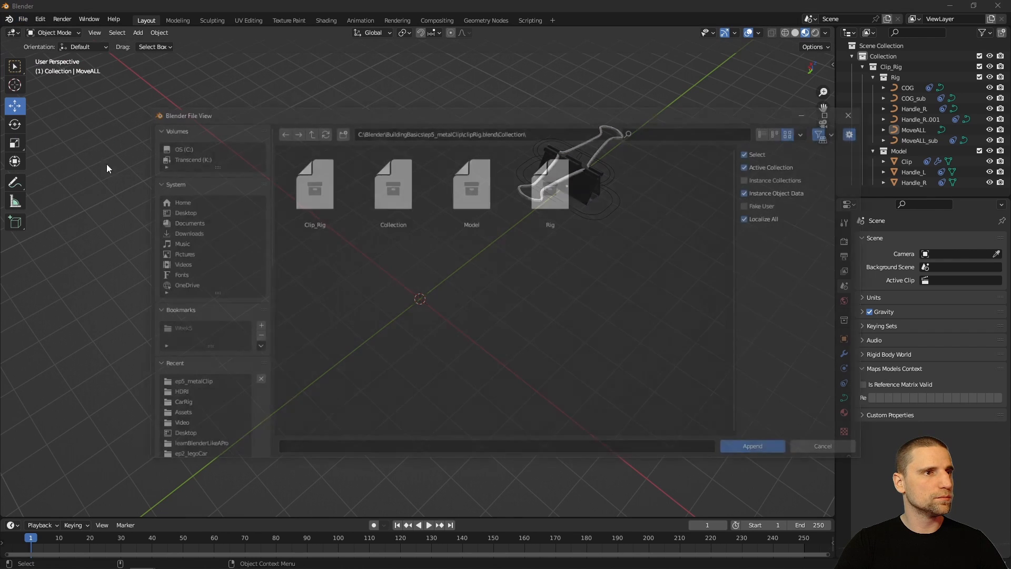
click(337, 222)
click(758, 449)
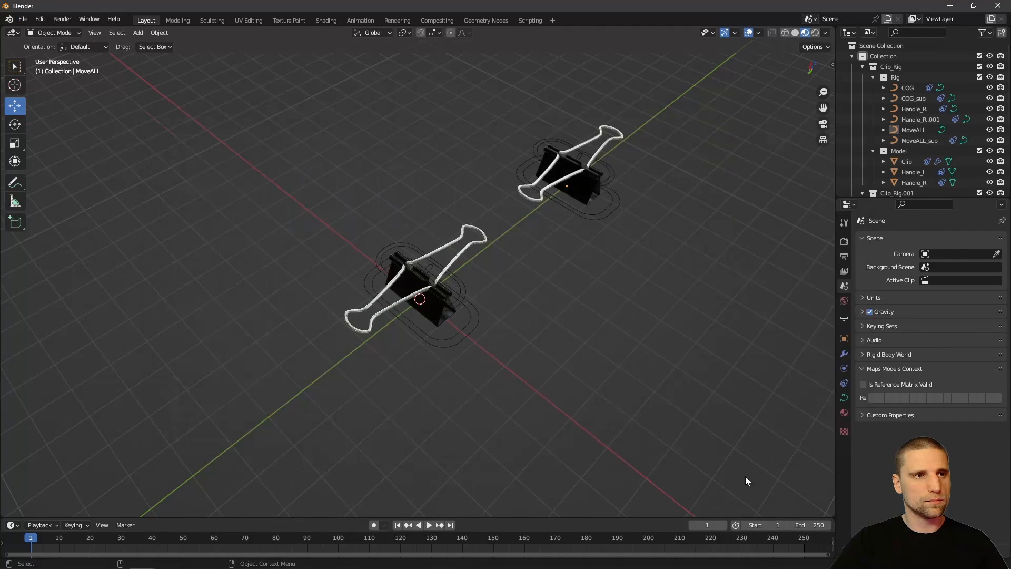
middle_drag(579, 361, 591, 338)
drag(432, 192, 636, 375)
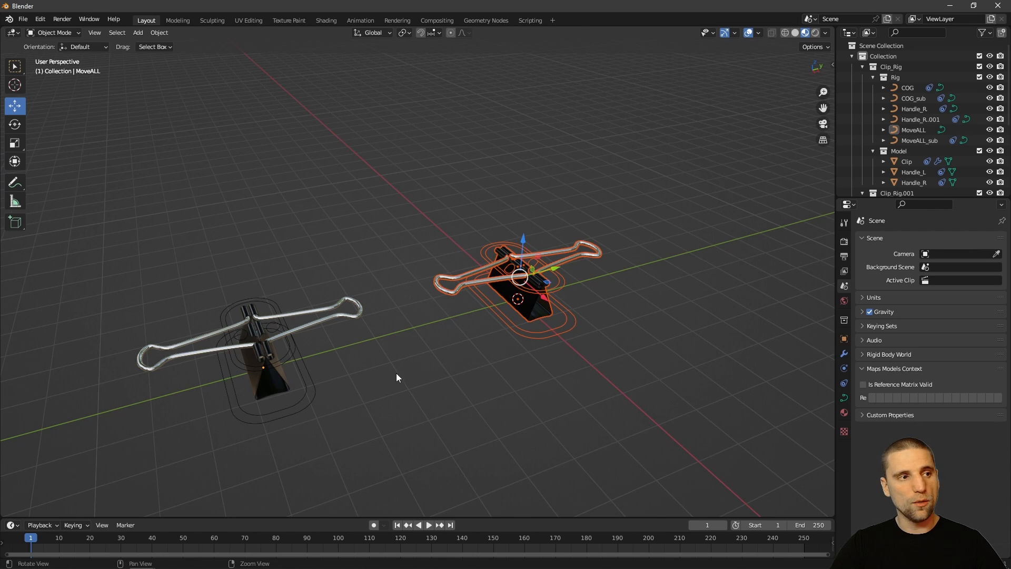
middle_drag(396, 373, 294, 251)
drag(235, 175, 478, 422)
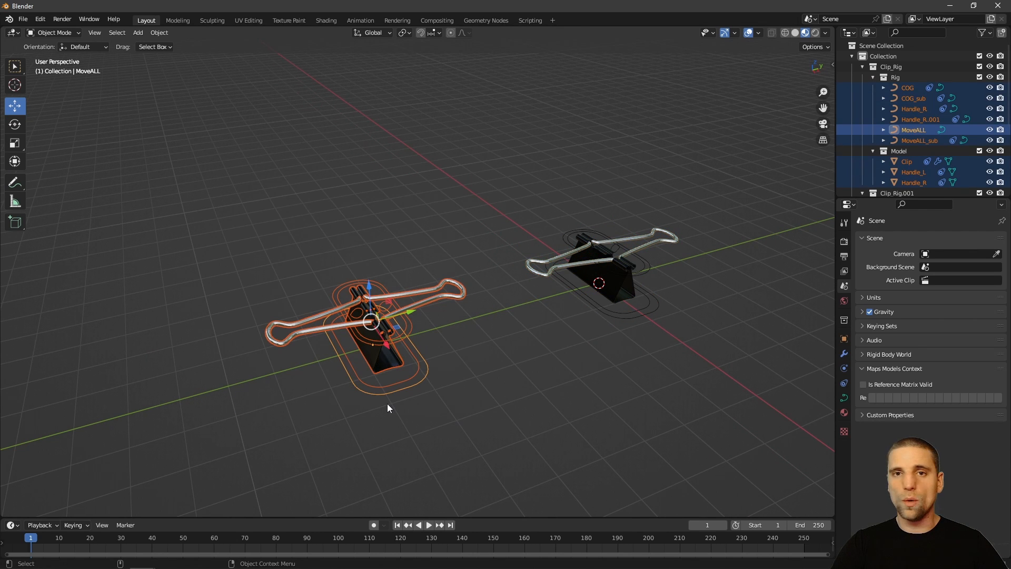
shift+middle_drag(635, 302, 650, 362)
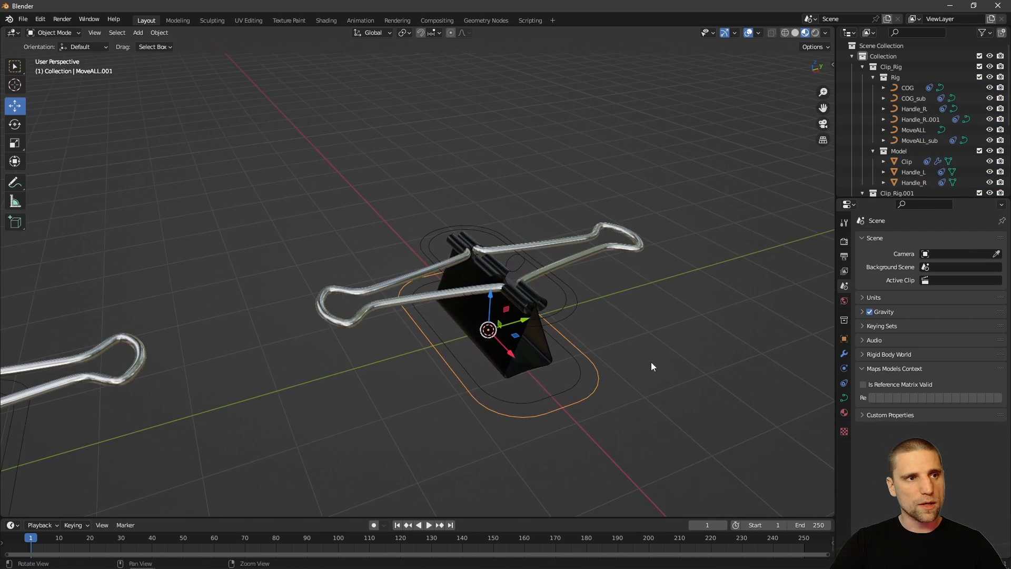
- Set the animation end frame to 48, enlarge the timeline area and fit the frame range in it
click(814, 525)
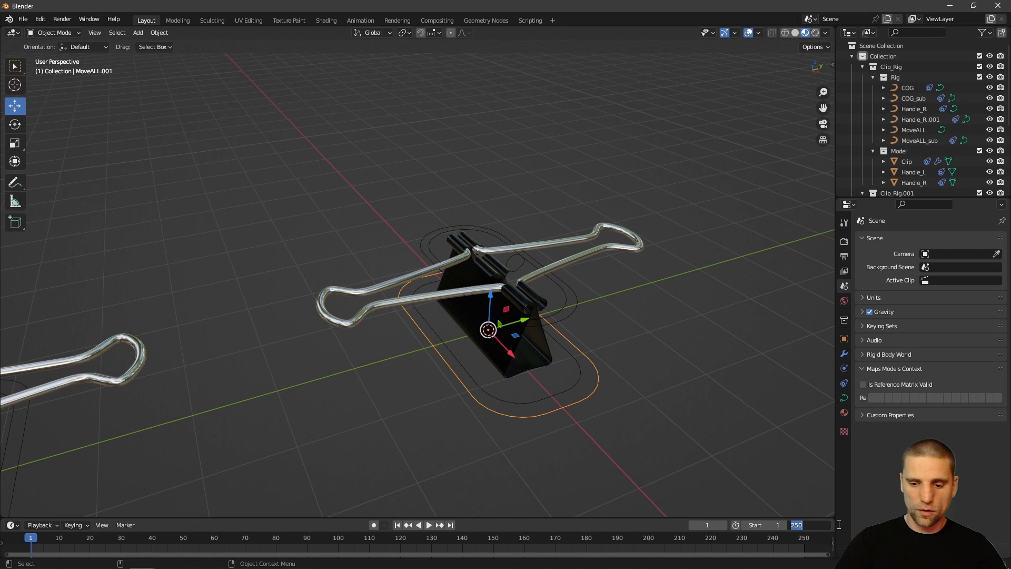
key(Return)
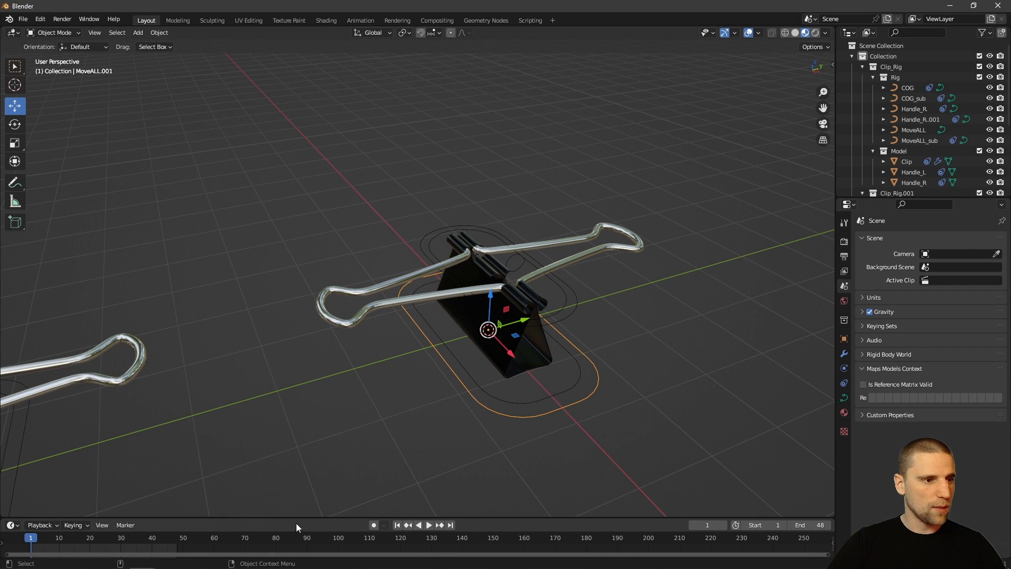
drag(297, 518, 297, 477)
middle_drag(246, 538, 488, 526)
scroll(417, 526, down, 3)
scroll(400, 526, up, 14)
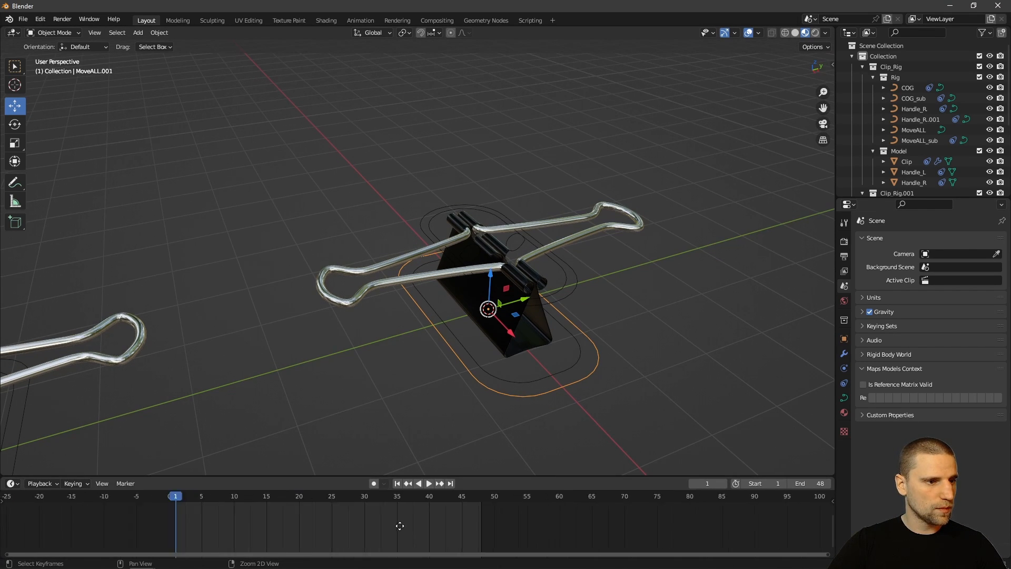
middle_drag(394, 529, 420, 533)
- Collapse the Rig and Model collections of both clips and exclude the original Clip_Rig collection from the view layer
drag(136, 160, 324, 326)
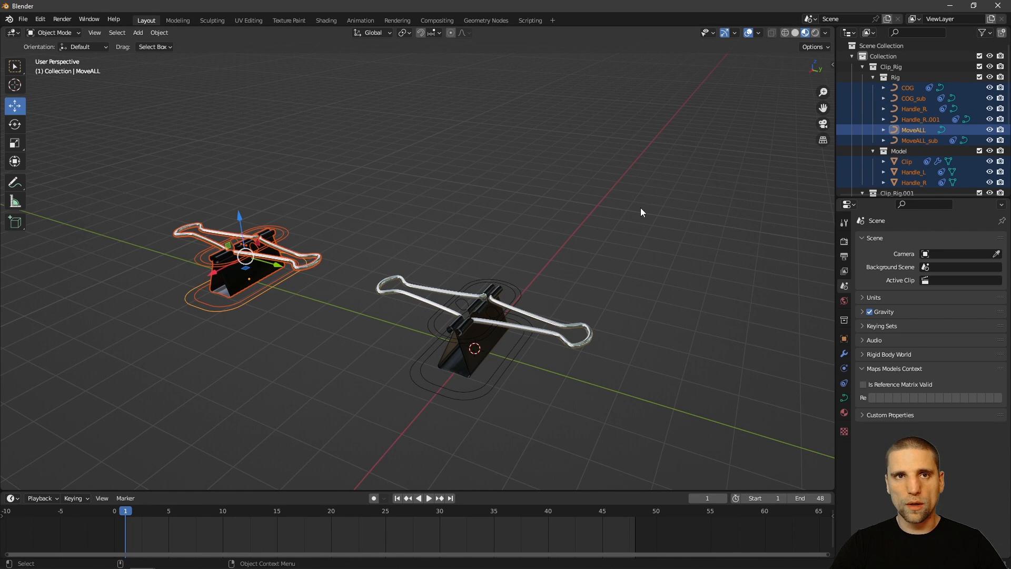
click(873, 77)
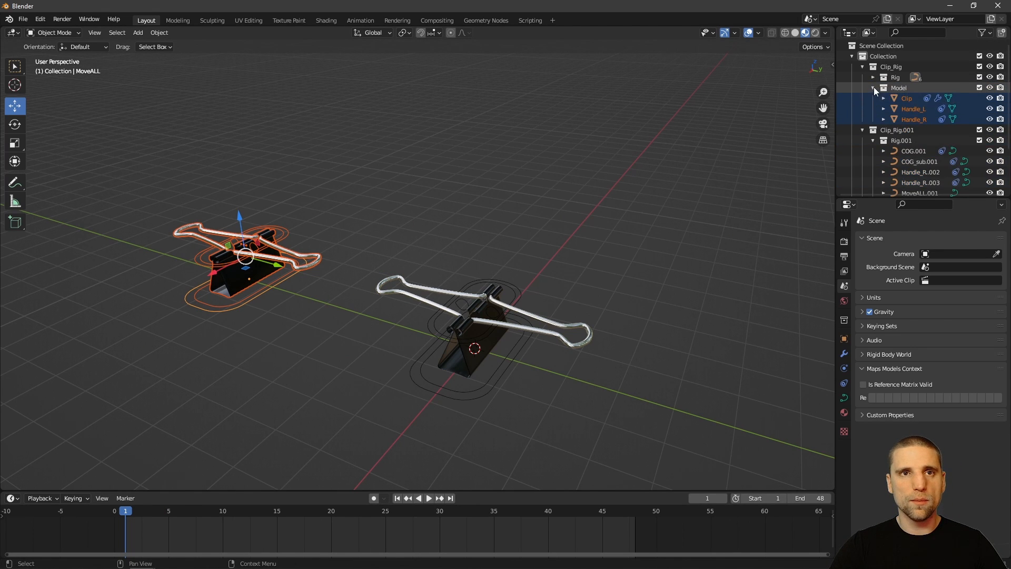
click(873, 88)
click(873, 109)
click(873, 119)
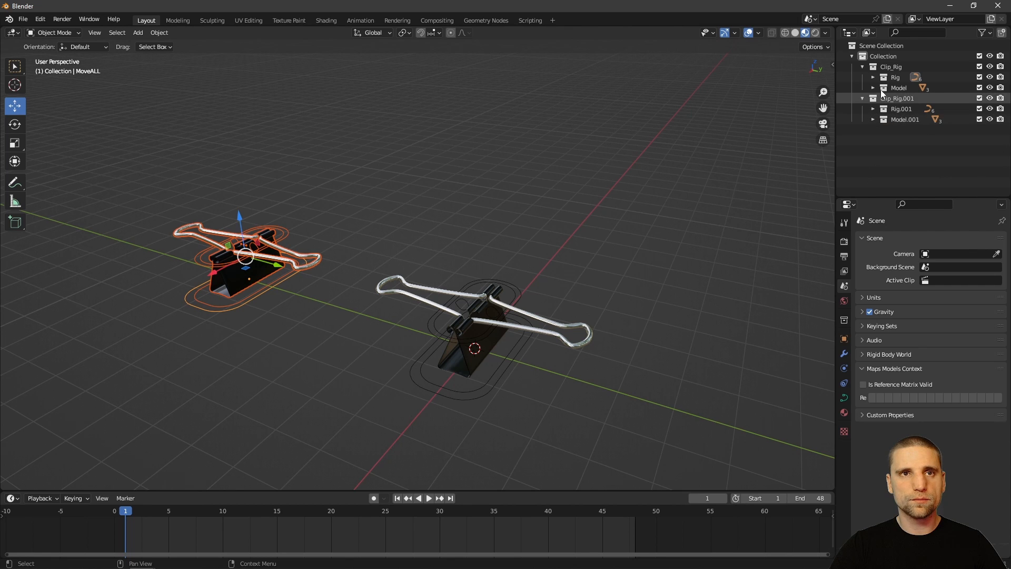
click(979, 66)
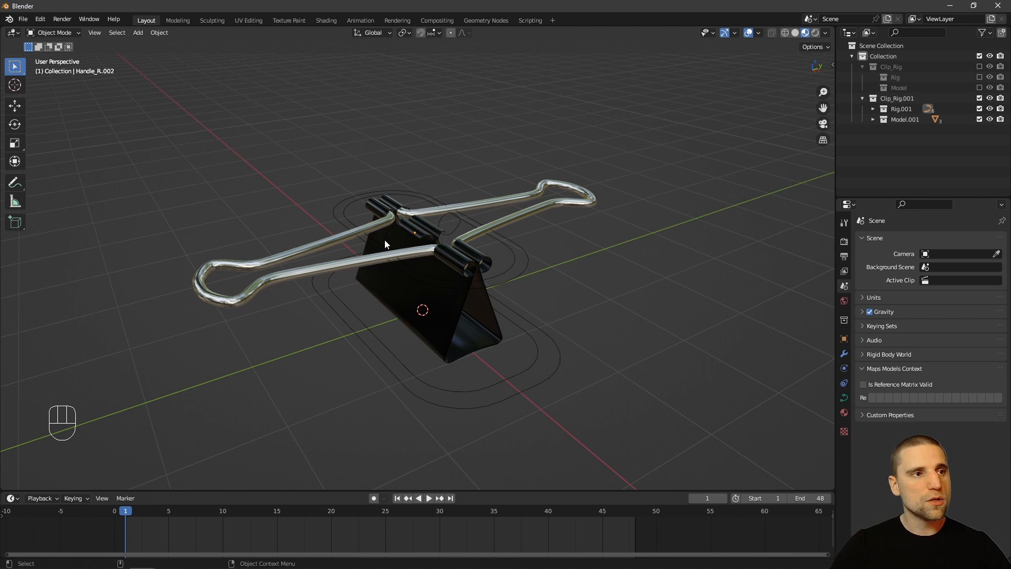
- Rotate both handle controls of the remaining clip upward so the handles form an open V
alt+drag(384, 239, 457, 231)
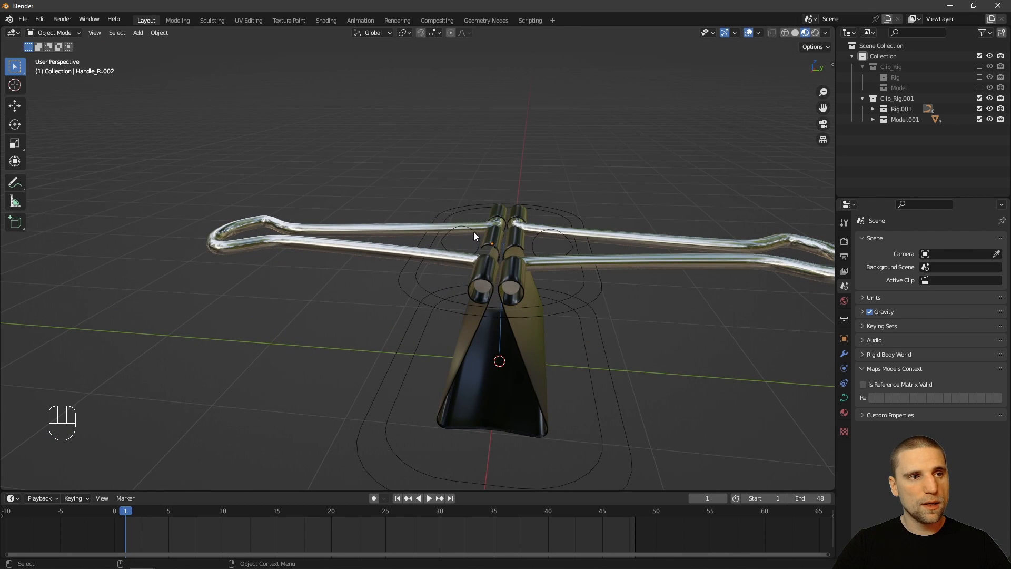
key(space)
key(r)
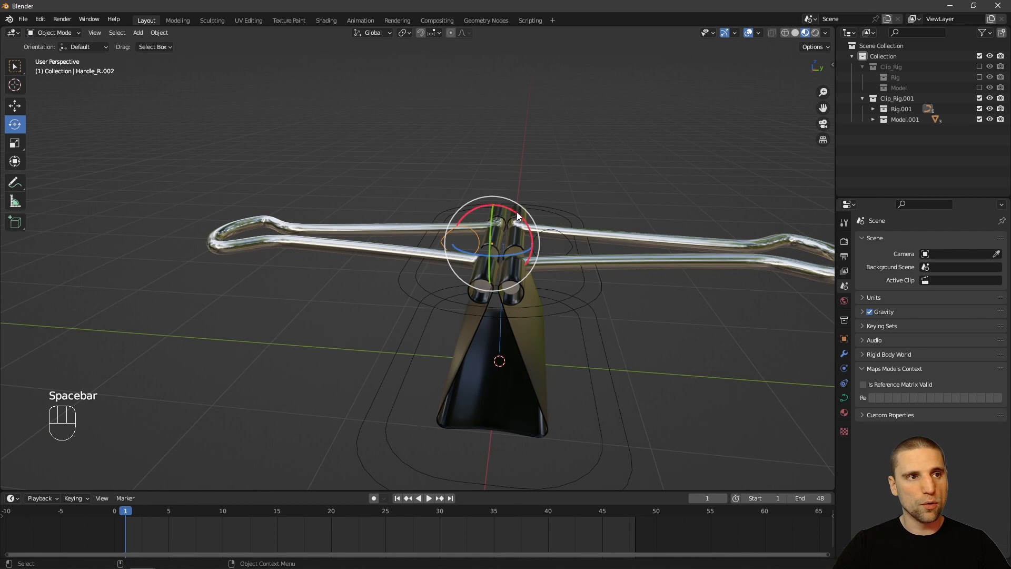
drag(518, 214, 553, 289)
click(577, 260)
key(w)
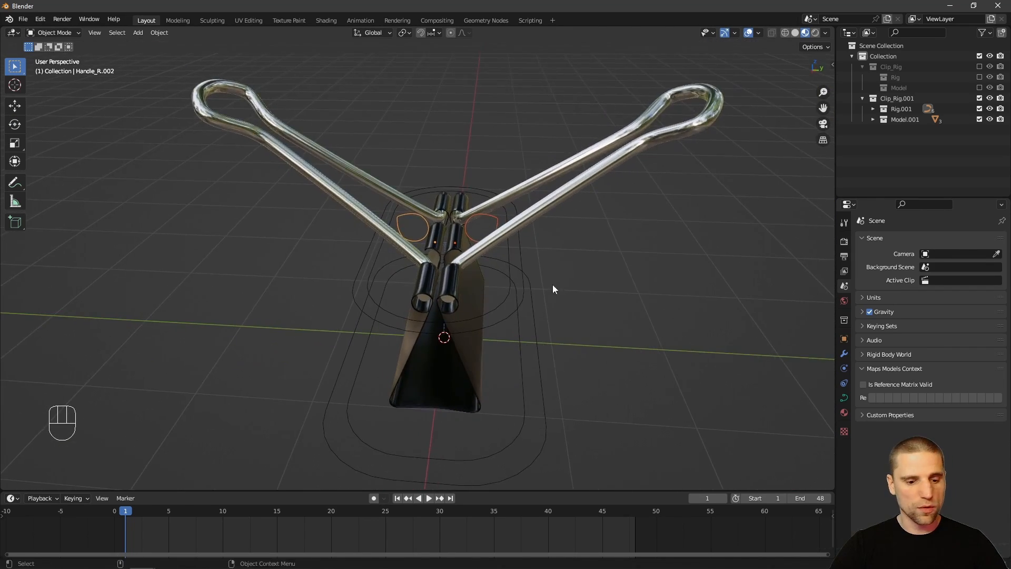
- Insert a Location & Rotation keyframe on both handle controls at frame 1
key(i)
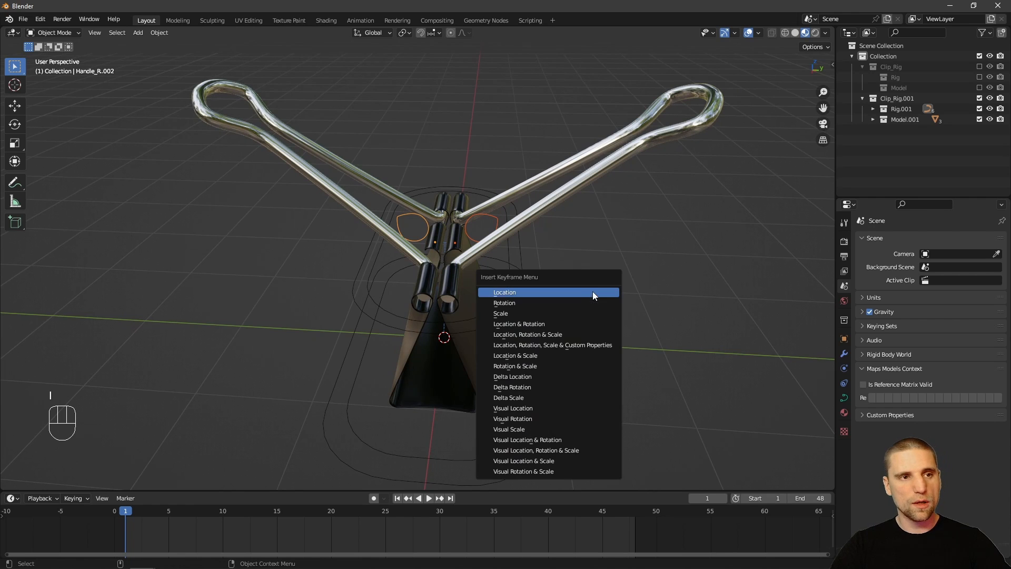
click(542, 327)
alt+drag(562, 327, 574, 363)
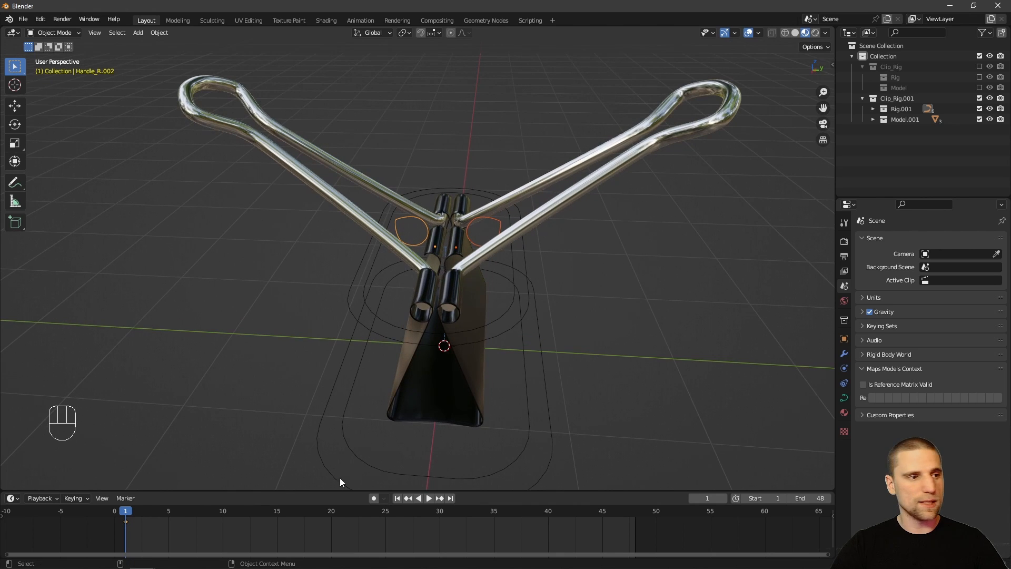
- Go to frame 9 and insert a Location & Rotation keyframe on both handle controls there
middle_drag(233, 543, 243, 544)
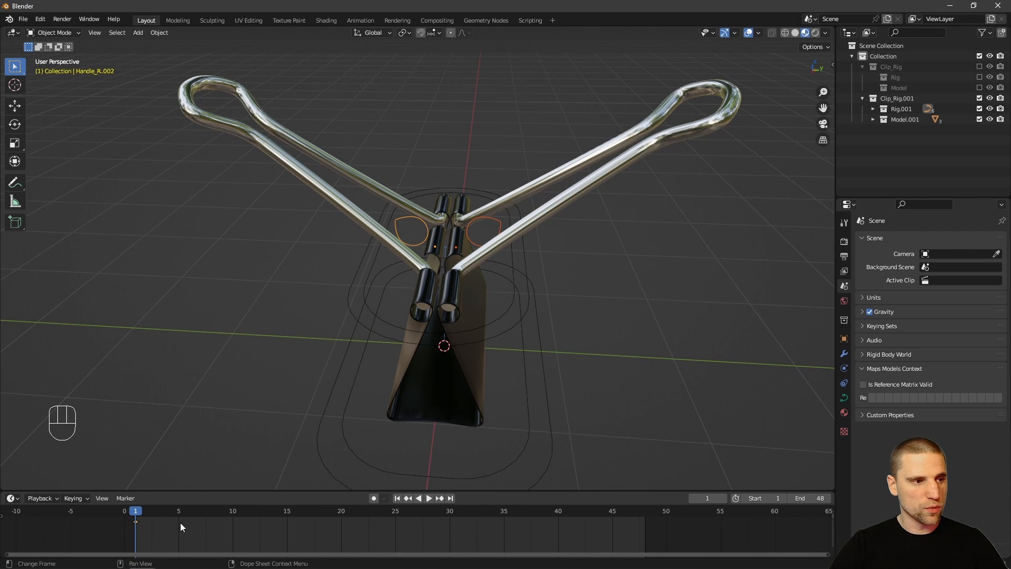
drag(155, 510, 219, 516)
alt+drag(453, 316, 498, 275)
key(i)
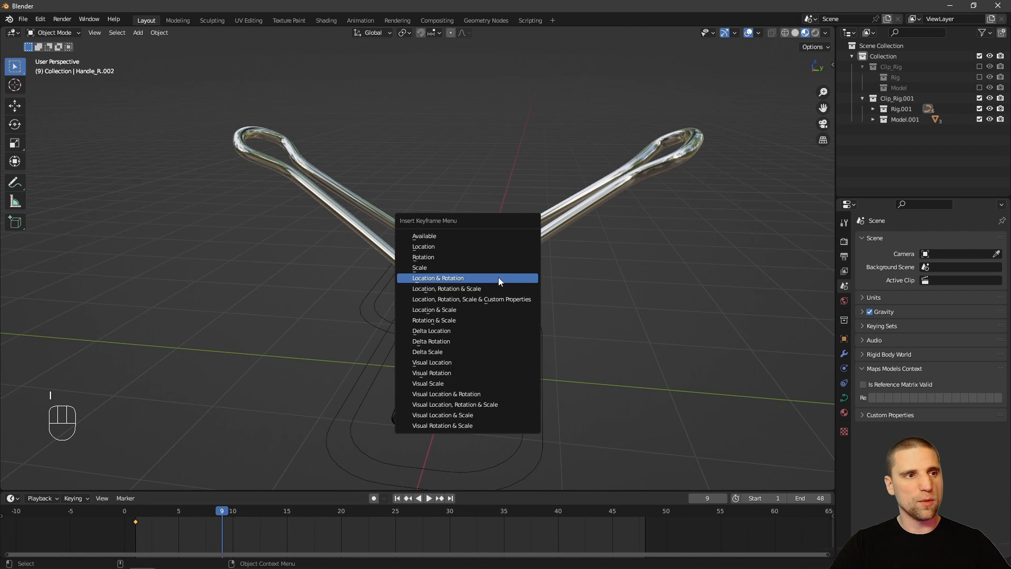
click(498, 277)
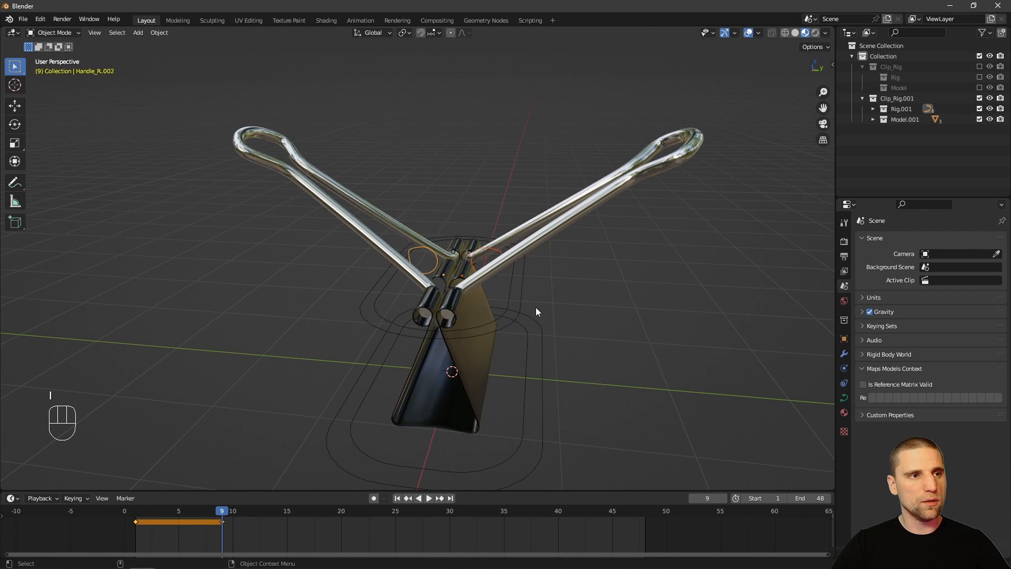
- Clear the rotation of the Handle_R.003 control, rotate it down to -45° on X and key its Location & Rotation at frame 9
alt+drag(536, 308, 551, 322)
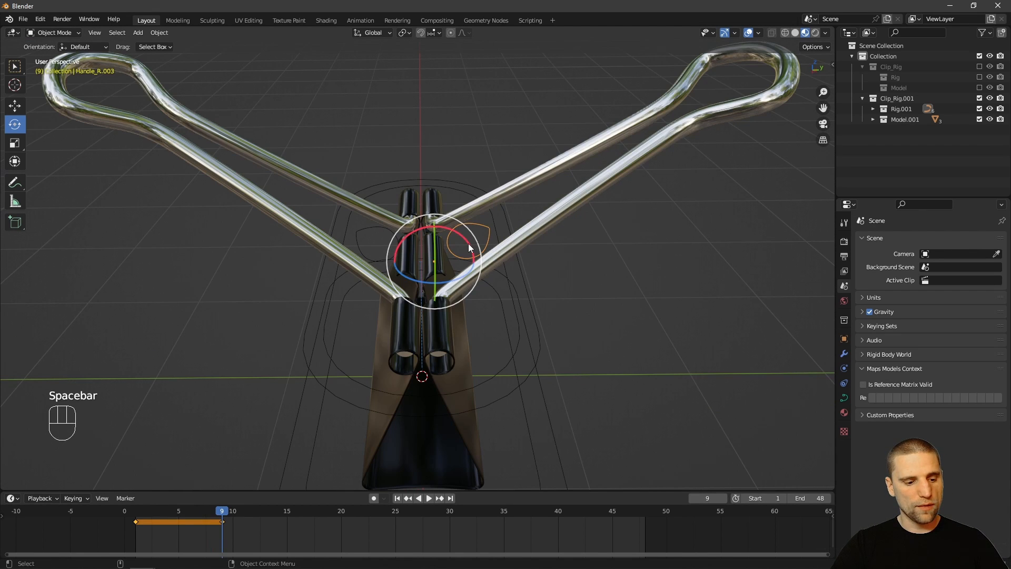
key(alt+r)
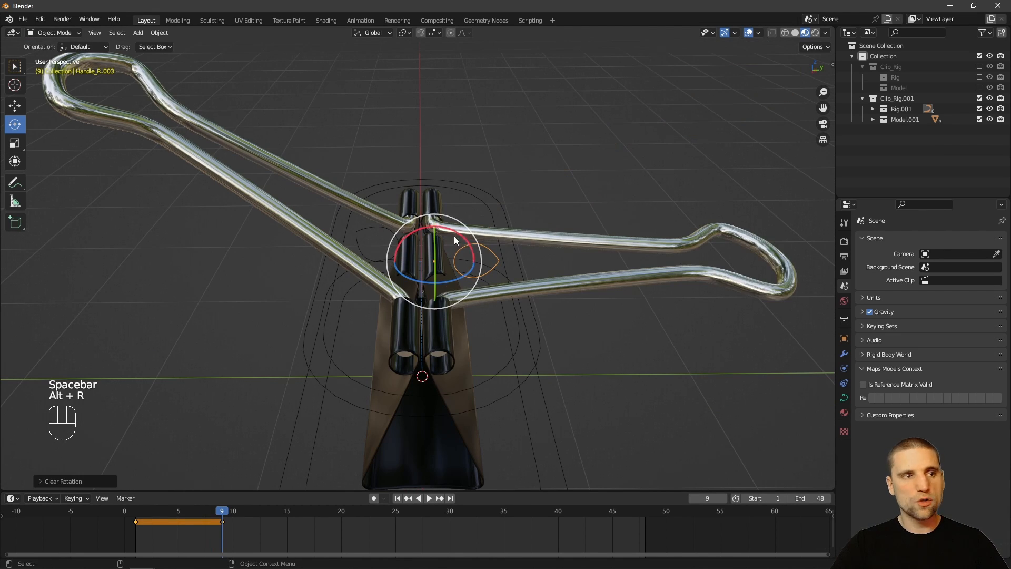
alt+drag(488, 262, 487, 230)
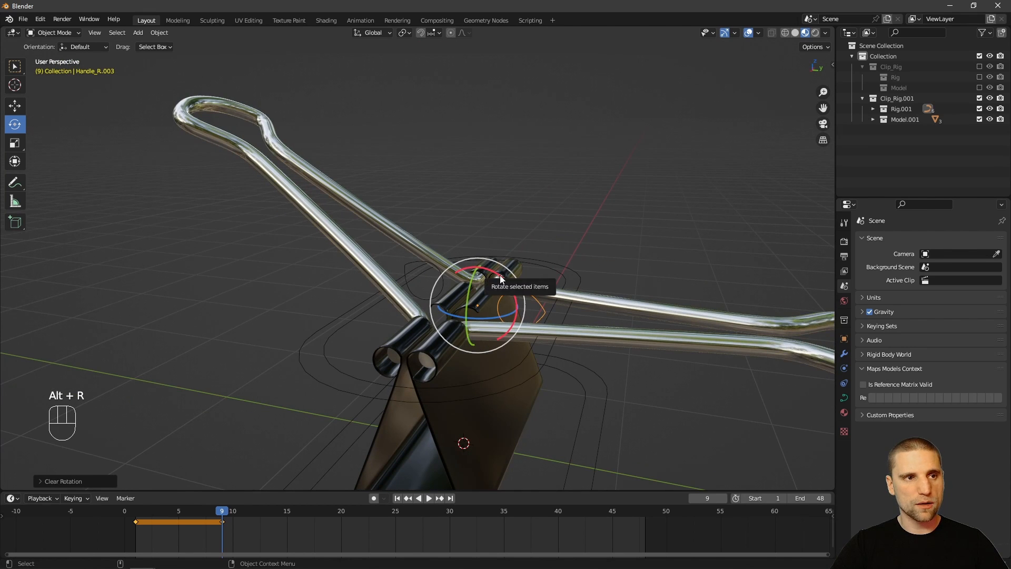
drag(507, 281, 476, 264)
alt+drag(616, 357, 555, 301)
alt+middle_drag(554, 297, 553, 318)
key(i)
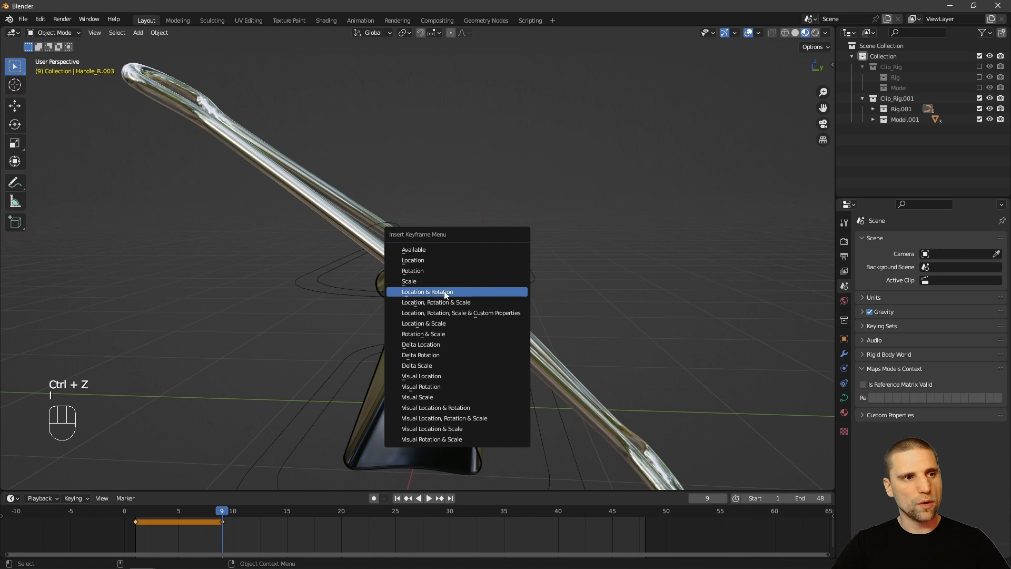
click(445, 292)
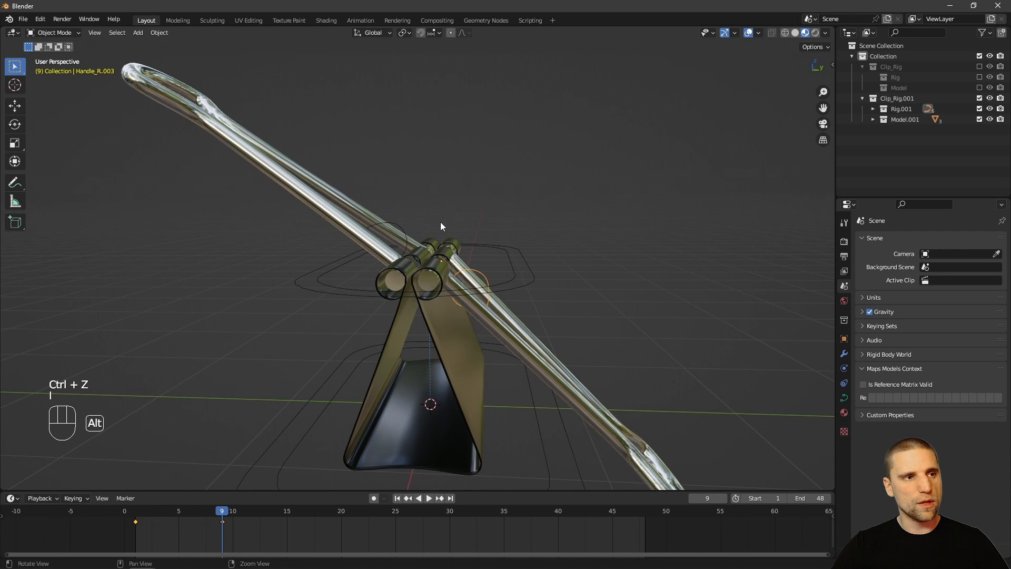
- Clear the rotation of the Handle_R.002 control, rotate it down against the clip body and key its Location & Rotation at frame 9
alt+drag(440, 224, 495, 292)
click(424, 228)
key(alt+r)
key(space)
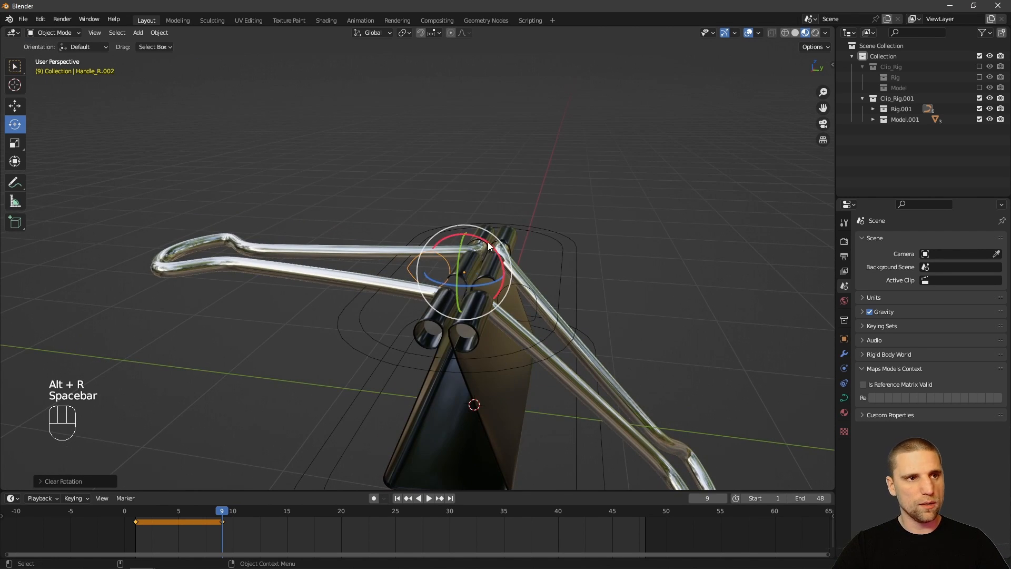
drag(486, 248, 482, 241)
scroll(596, 273, down, 3)
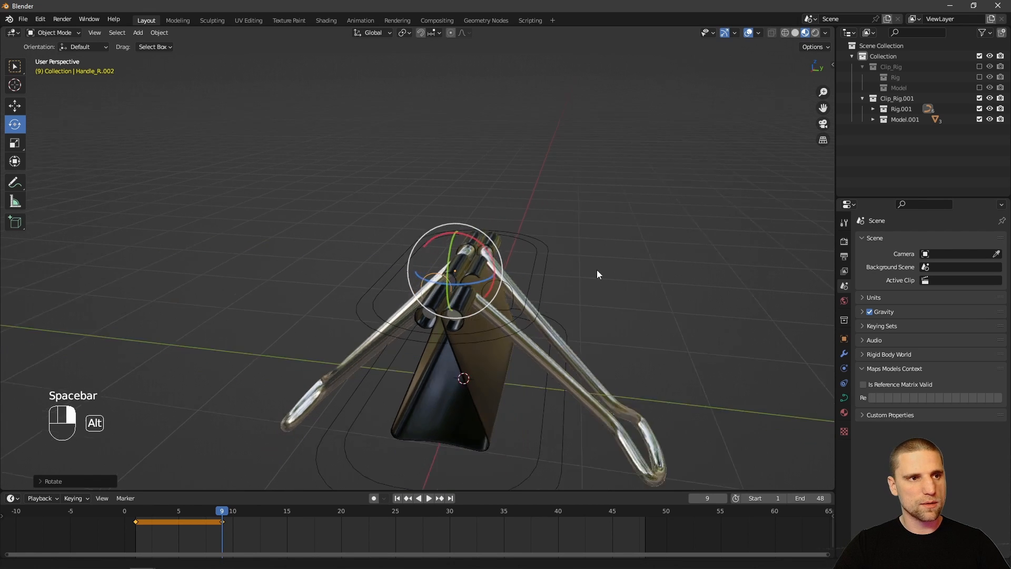
alt+drag(595, 273, 553, 291)
key(w)
key(i)
click(554, 290)
- Scrub the timeline between frames 1 and 9 to check how the handles fold down
alt+drag(615, 325, 480, 359)
click(137, 516)
mouse_move(139, 517)
mouse_down()
mouse_move(229, 519)
mouse_move(134, 520)
mouse_up()
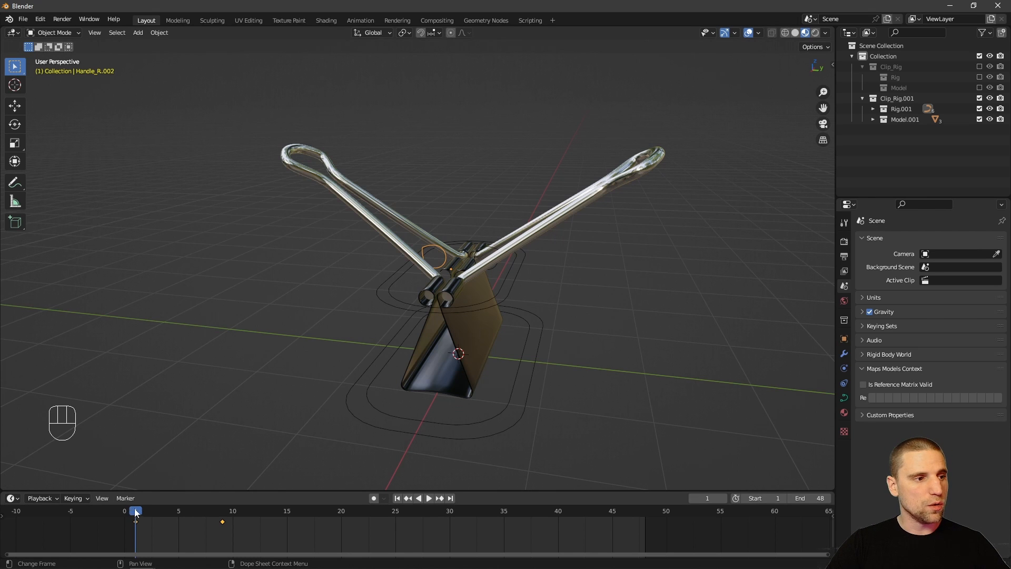
drag(135, 512, 226, 526)
- Move the second keyframe of the Handle_R.002 control from frame 9 to frame 13 and scrub the motion
click(242, 526)
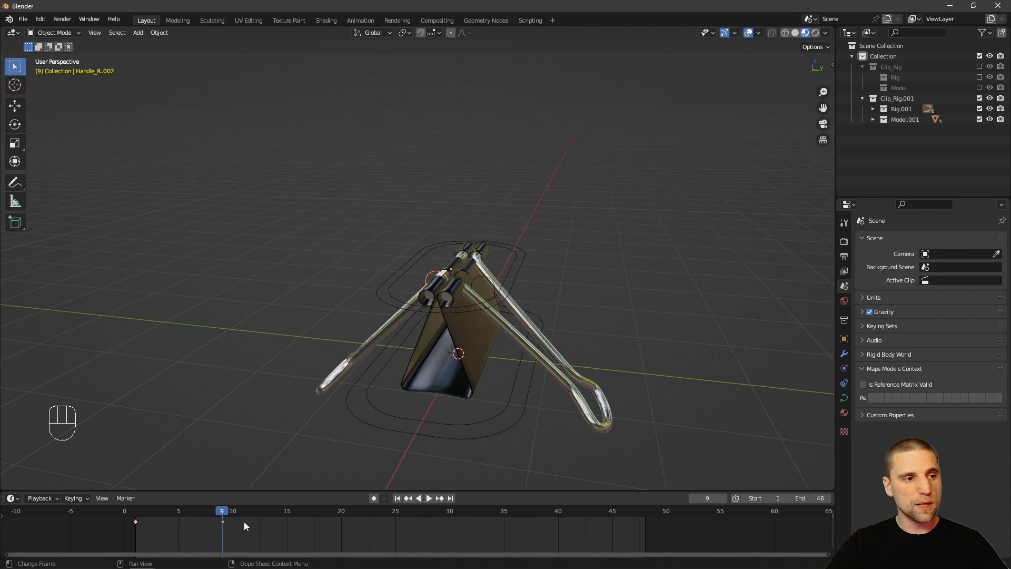
key(g)
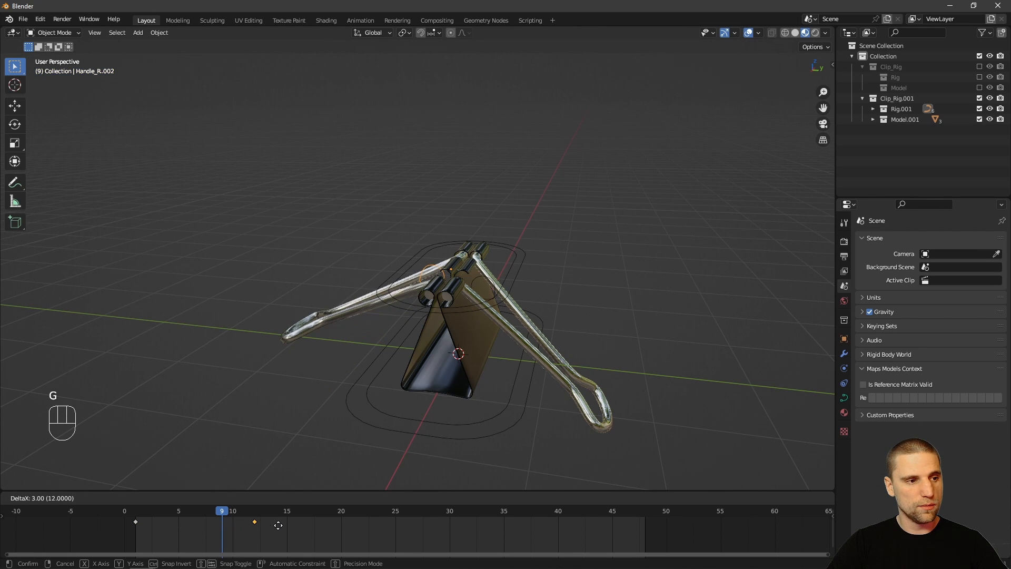
click(279, 526)
click(258, 519)
key(g)
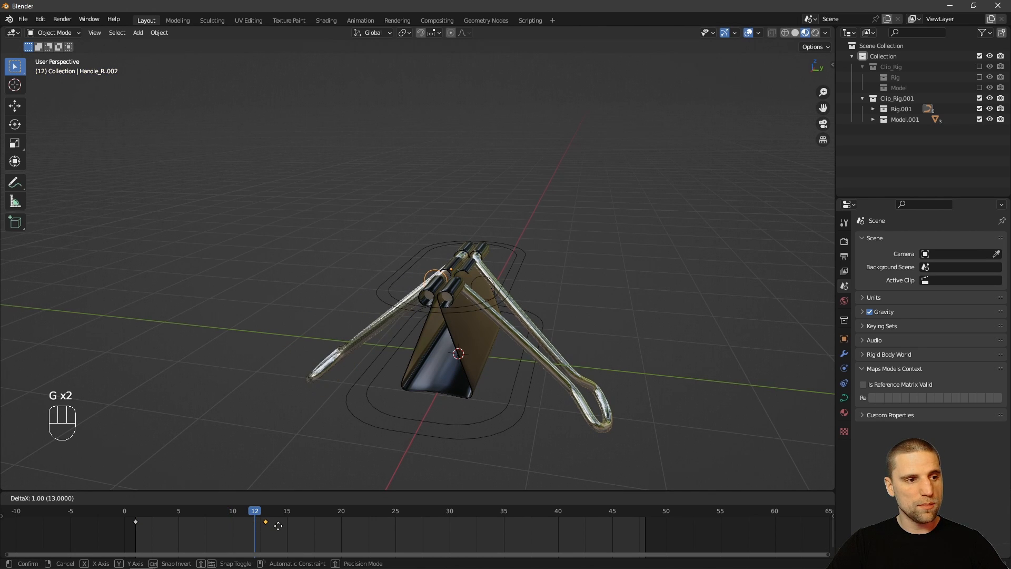
click(277, 526)
drag(276, 520, 203, 516)
- Add Handle_R.003 to the selection, move its folded-pose keyframe to frame 13 and select all keyframes of both controls
shift+click(480, 277)
key(g)
click(288, 530)
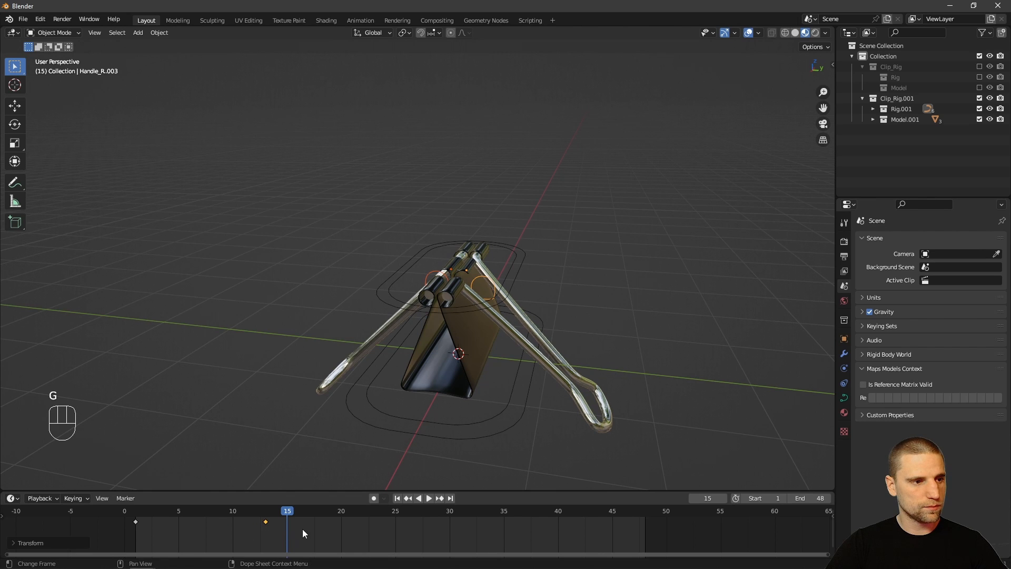
drag(333, 524, 112, 515)
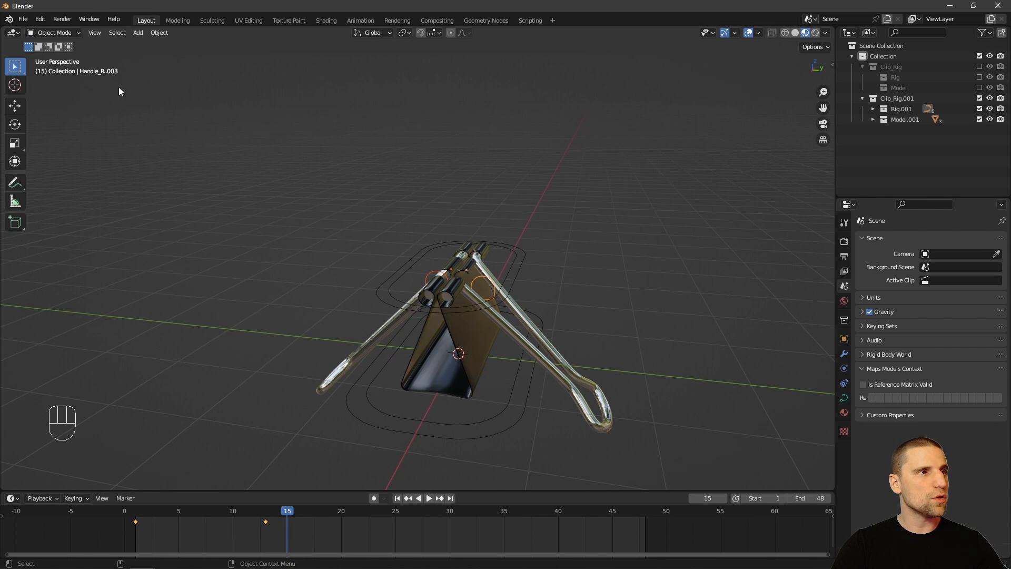
- Switch to the Animation workspace and widen its camera preview viewport
click(368, 21)
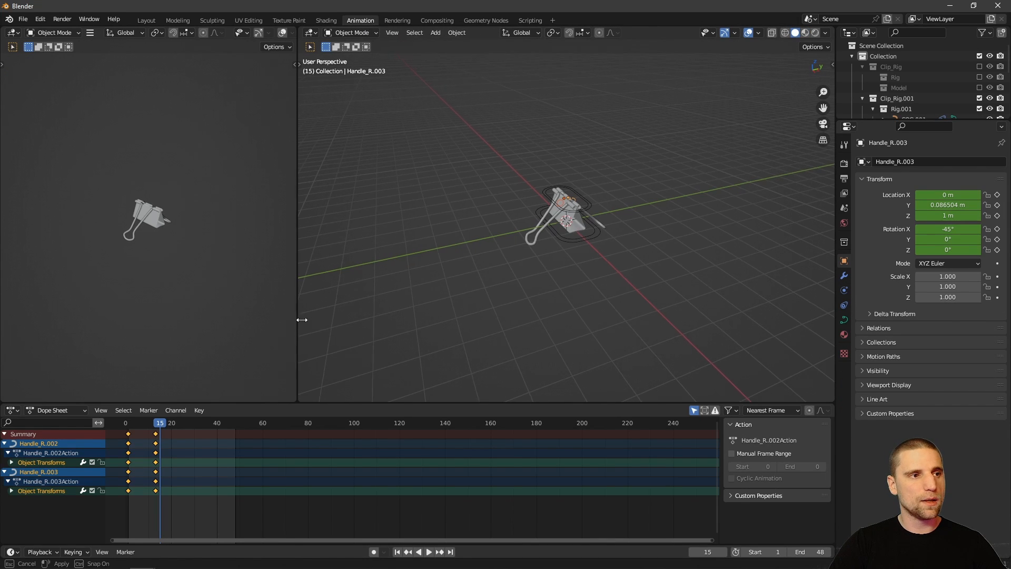
drag(297, 319, 386, 363)
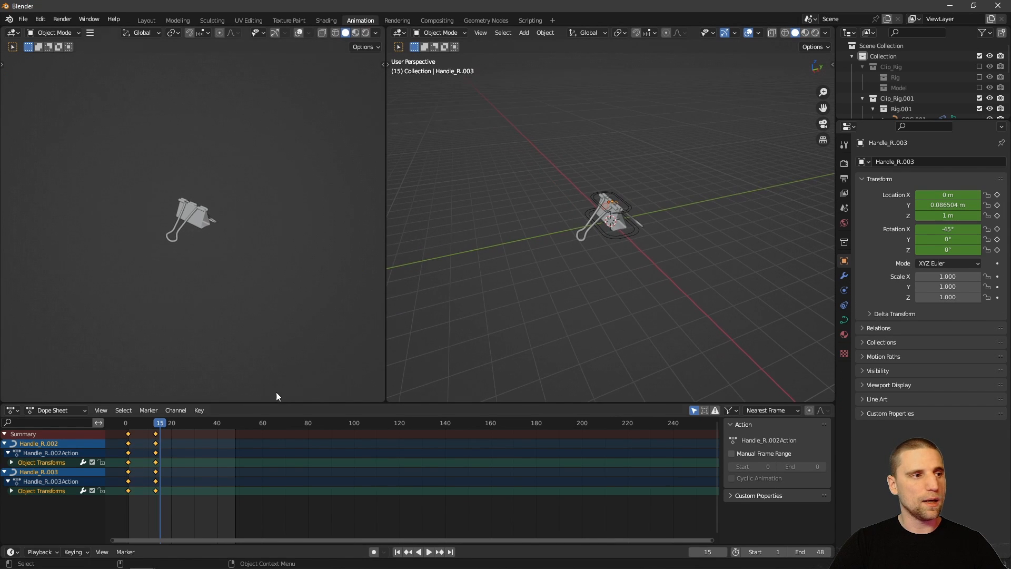
- Turn the Dope Sheet area into a Graph Editor, make it taller and frame all the handle curves
click(34, 408)
click(11, 410)
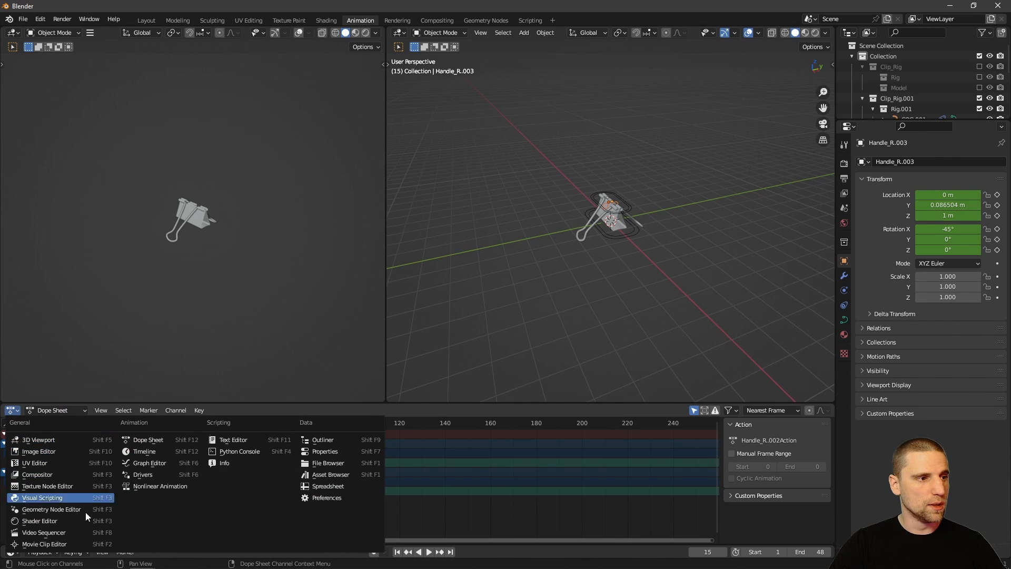
click(158, 462)
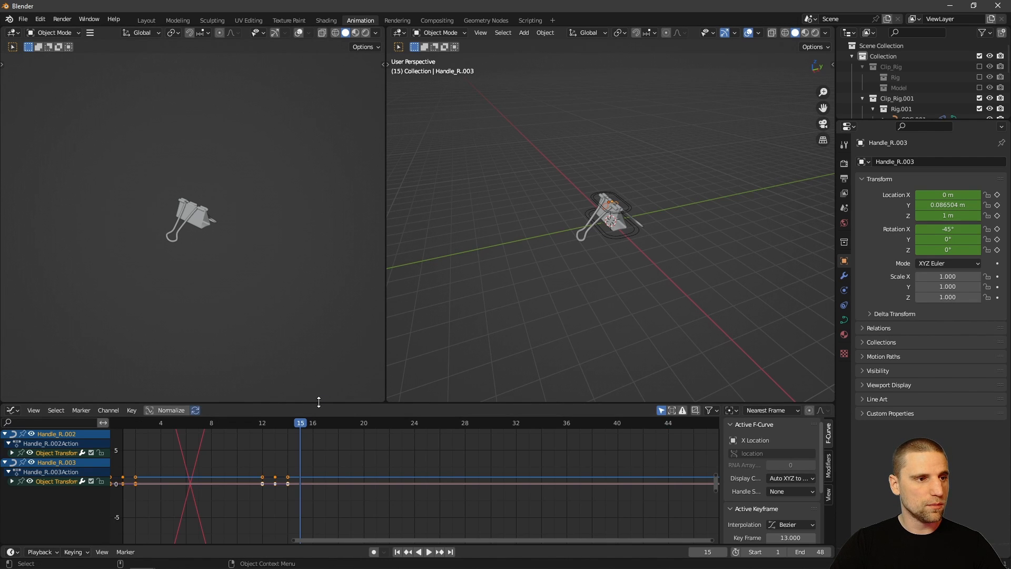
drag(323, 404, 316, 350)
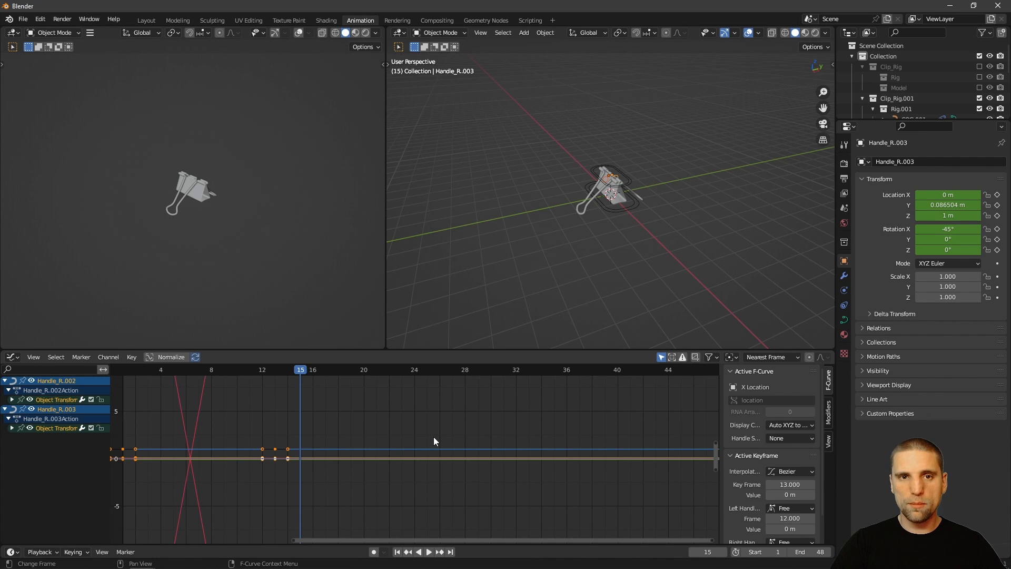
key(Home)
ctrl+middle_drag(564, 464, 272, 525)
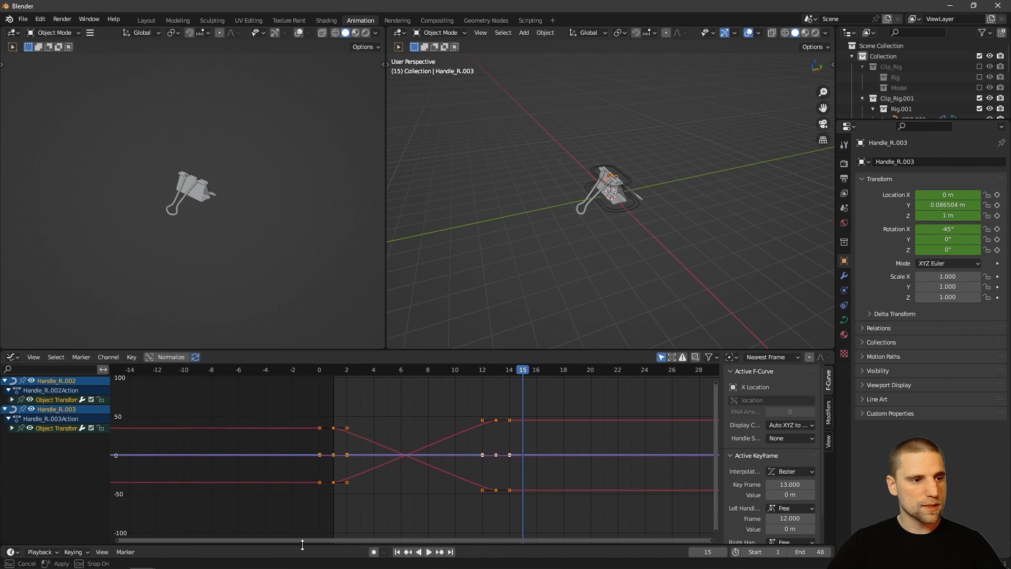
- Enlarge the timeline beneath the Graph Editor so its keyframes and the full 48-frame range are visible
drag(300, 546, 298, 513)
ctrl+middle_drag(204, 533, 343, 546)
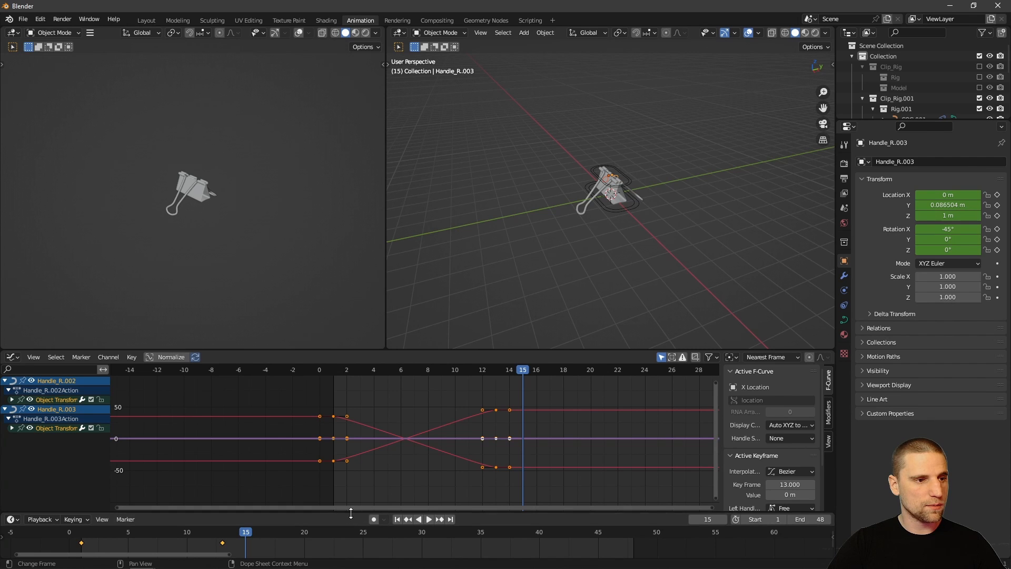
drag(351, 511, 352, 505)
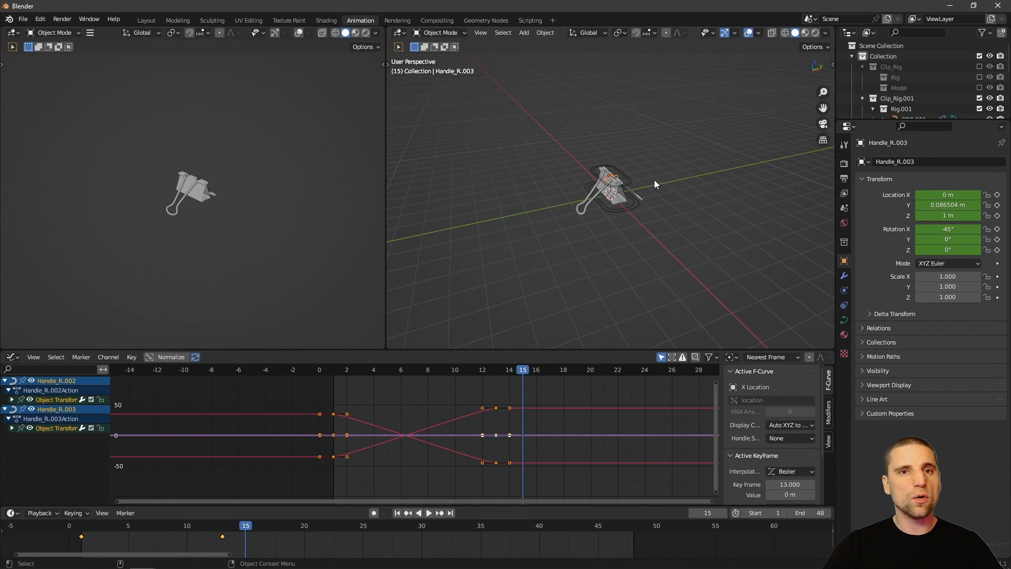
- Add a camera to the scene, look through it and enlarge its frame to fill the viewport
key(shift+a)
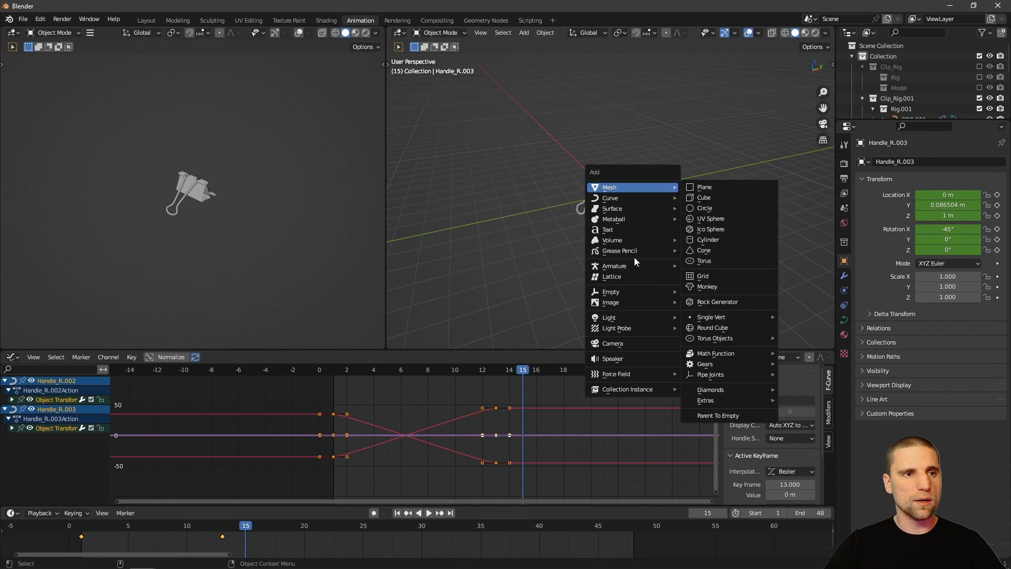
click(630, 344)
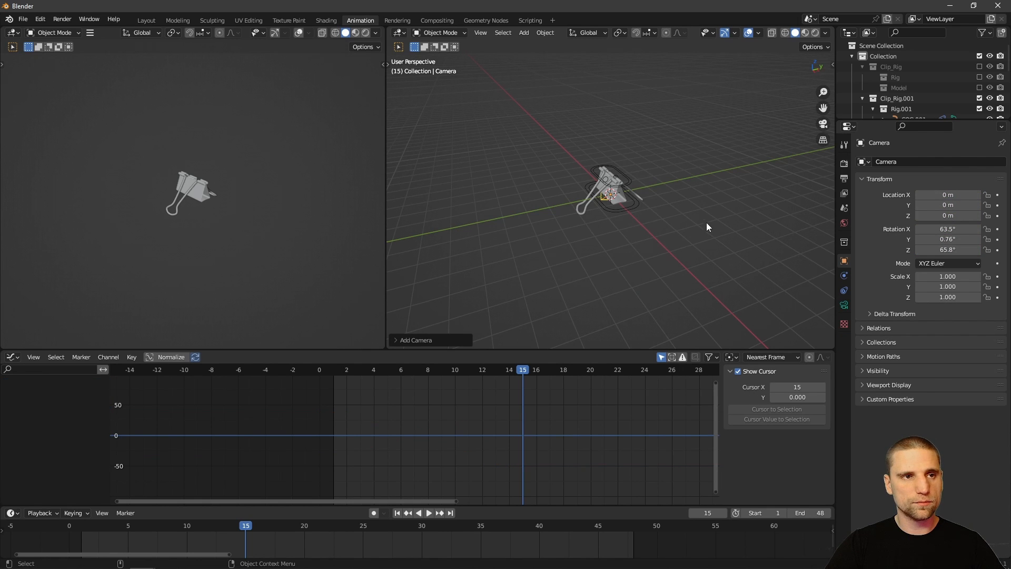
key(KP_0)
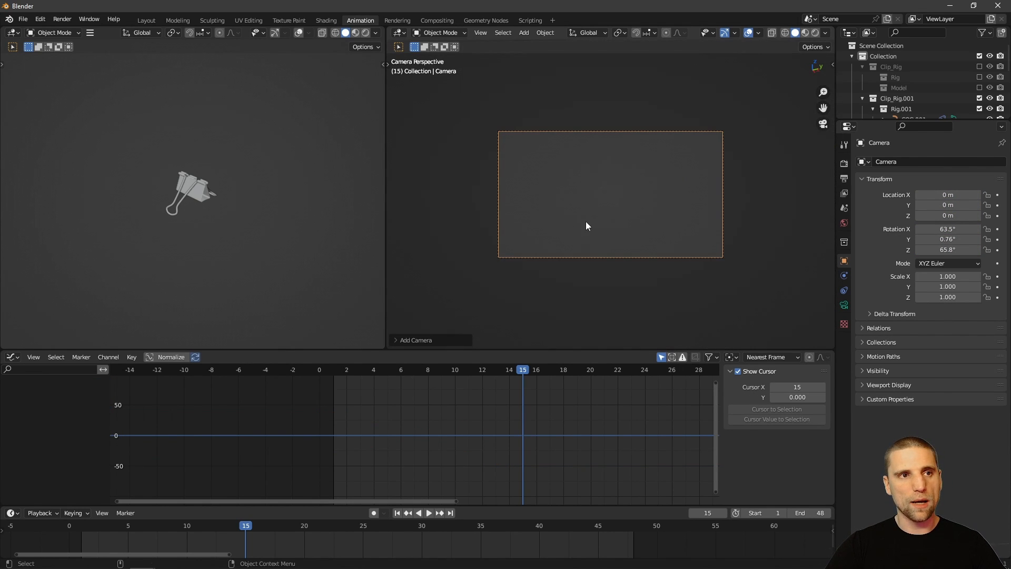
scroll(617, 226, up, 2)
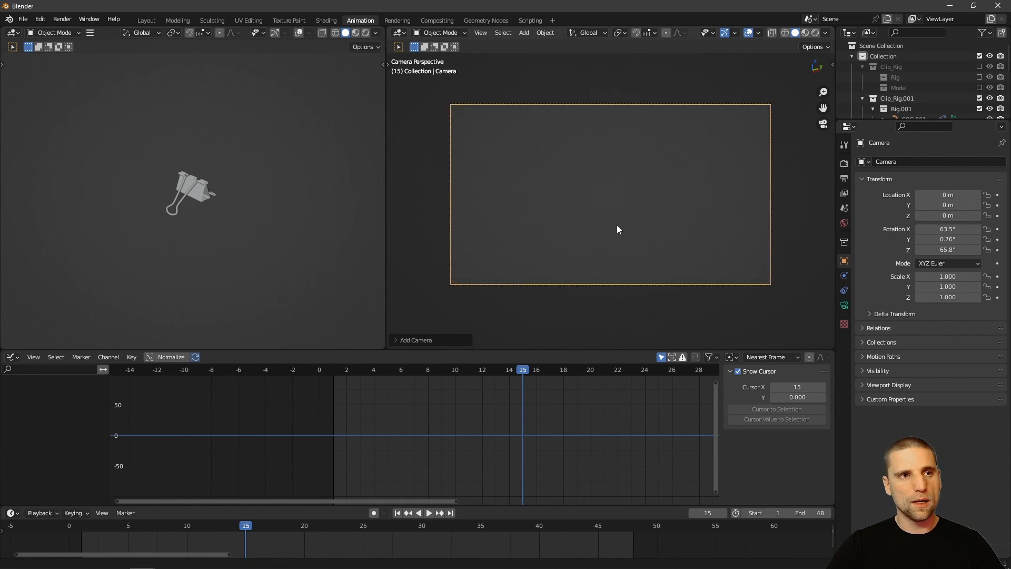
scroll(616, 234, up, 3)
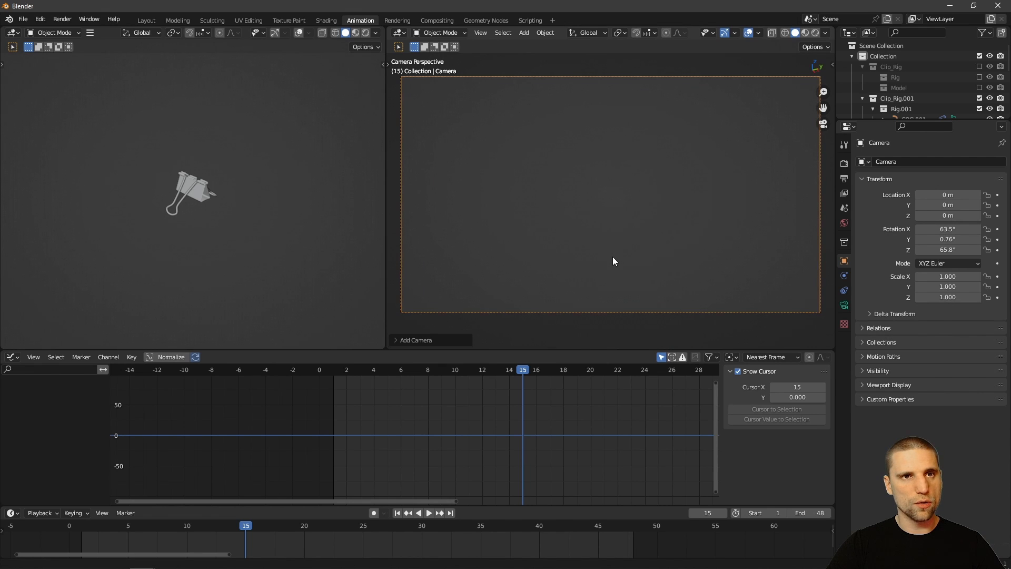
ctrl+middle_drag(612, 257, 612, 255)
- Lock the camera to the view and frame the whole binder clip from a low angle facing its triangular end
key(n)
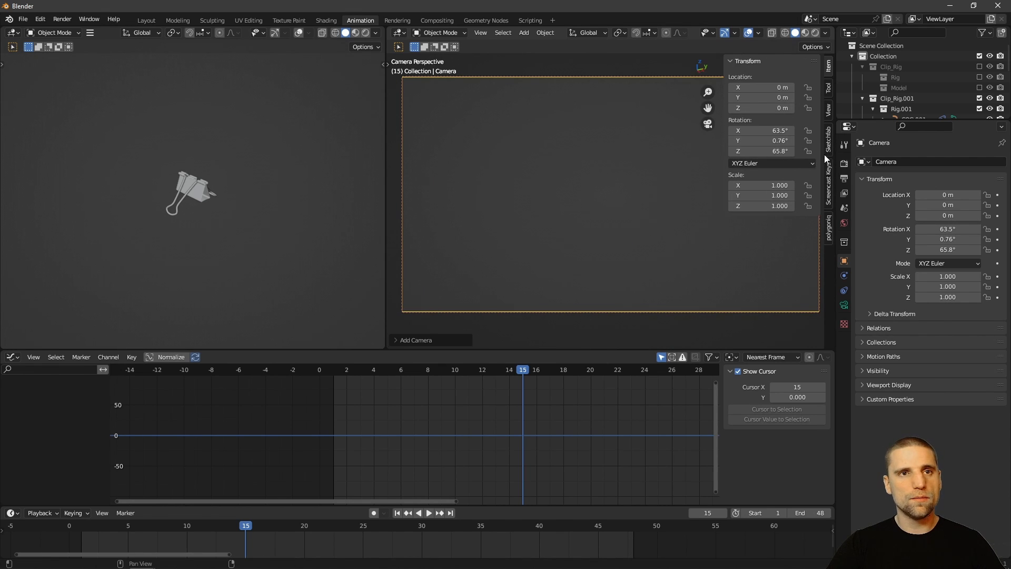
click(827, 109)
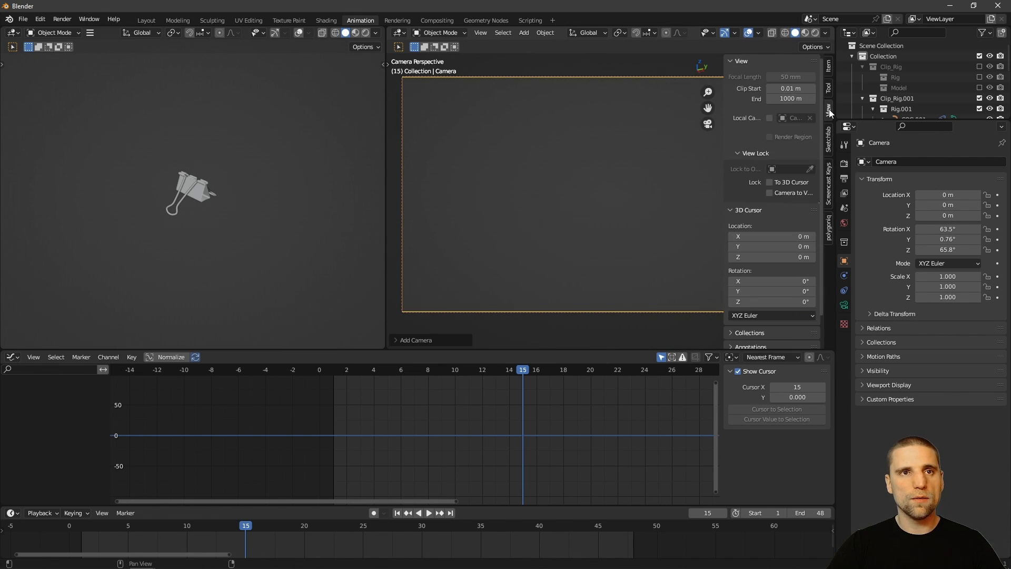
click(769, 193)
key(n)
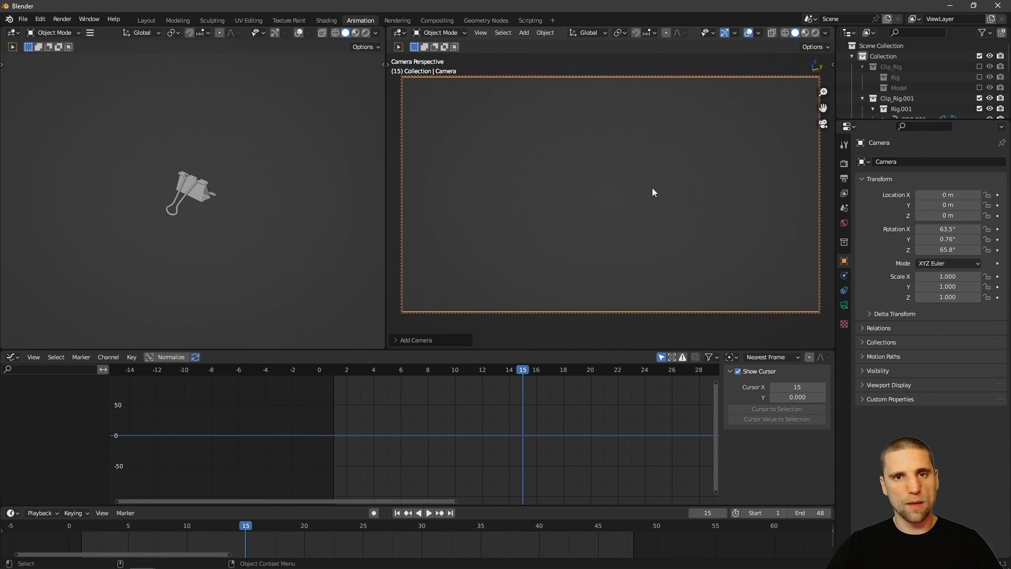
ctrl+middle_drag(628, 223, 543, 169)
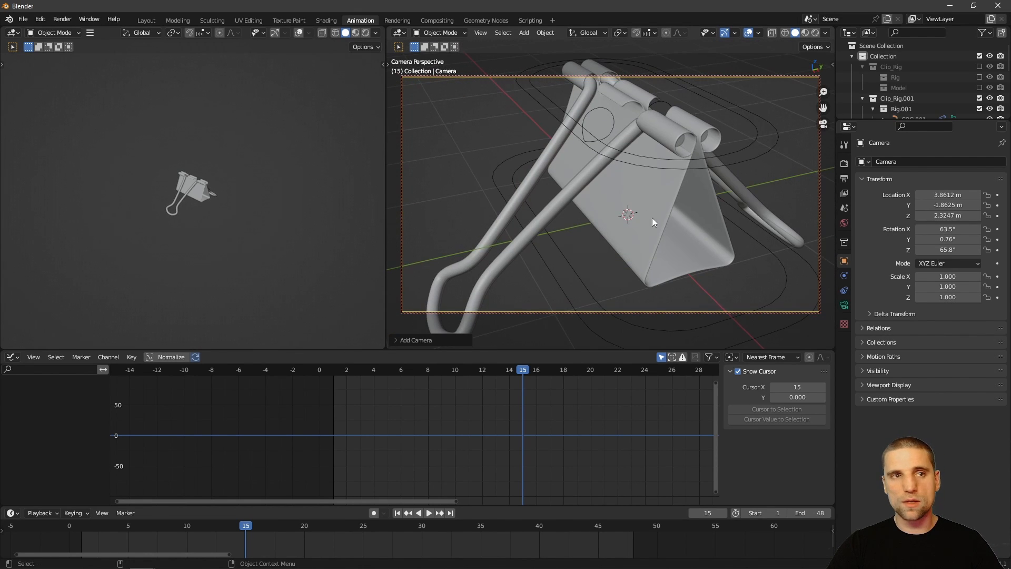
middle_drag(661, 237, 598, 173)
click(700, 226)
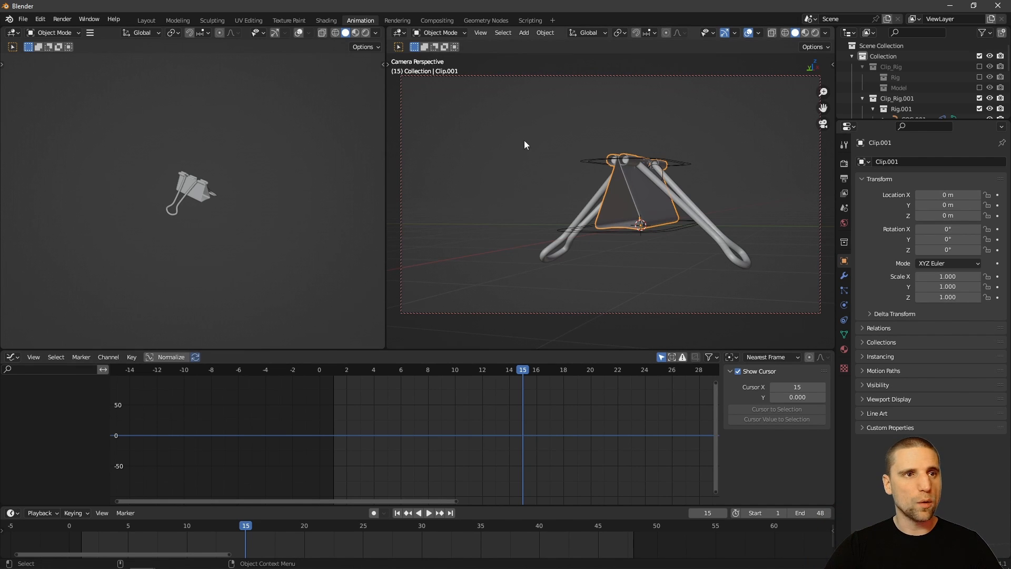
- Unlock the camera from the view, orbit the scene to test it and return to the camera perspective
key(n)
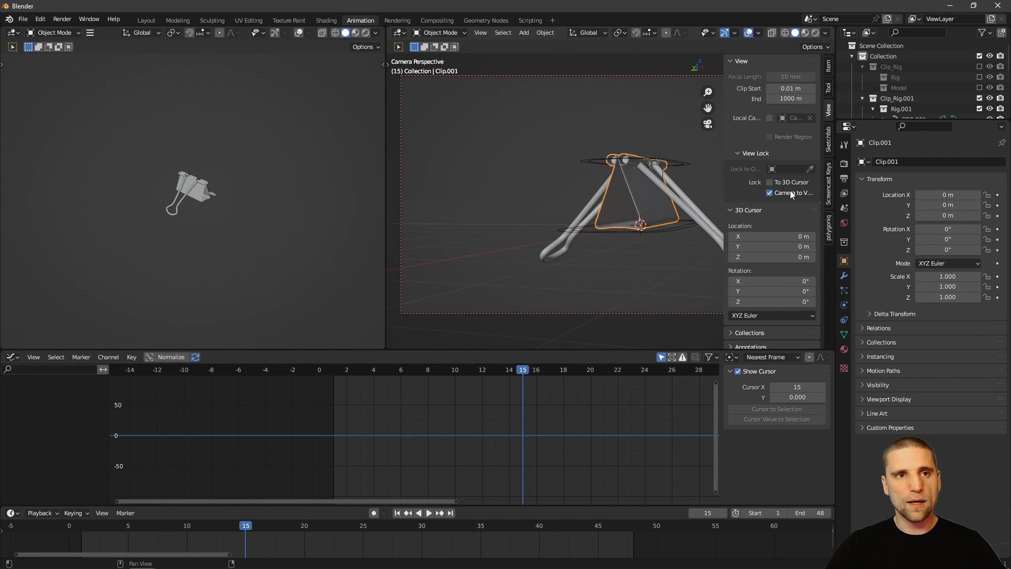
click(769, 193)
key(n)
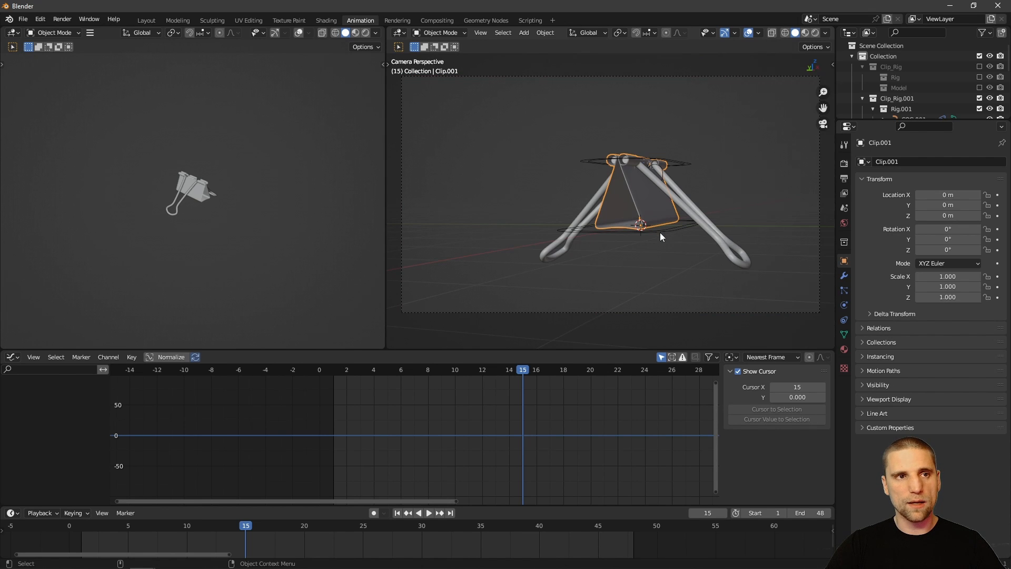
middle_drag(659, 232, 718, 201)
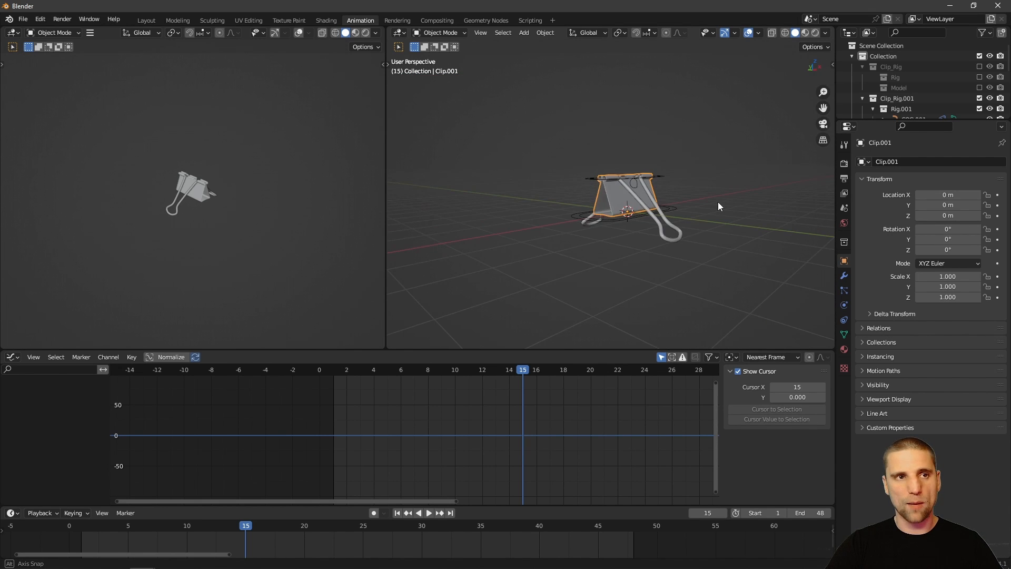
key(KP_0)
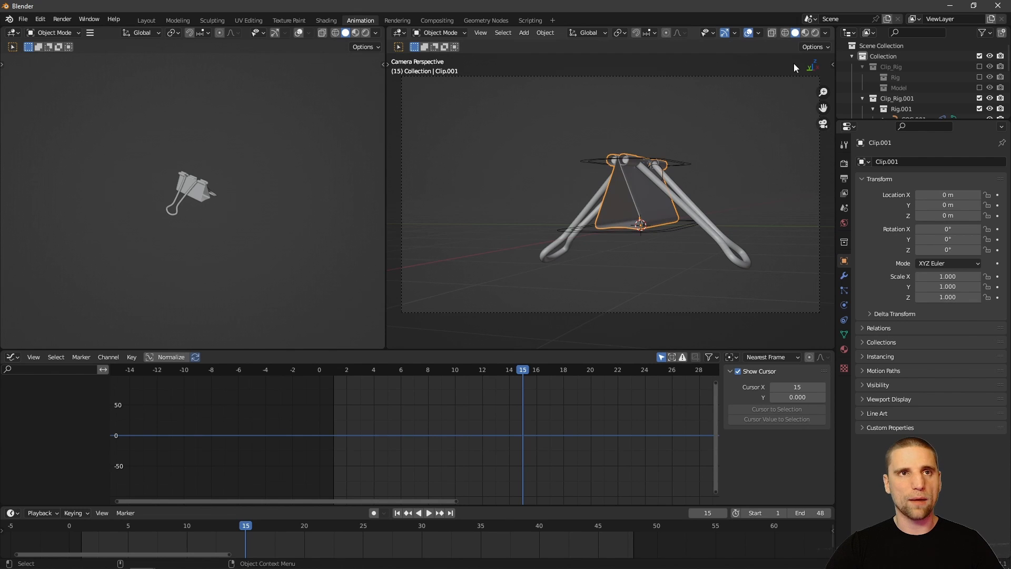
- Hide the overlays and gizmos in the camera viewport and preview the clean shot maximized before restoring the layout
click(749, 34)
click(725, 33)
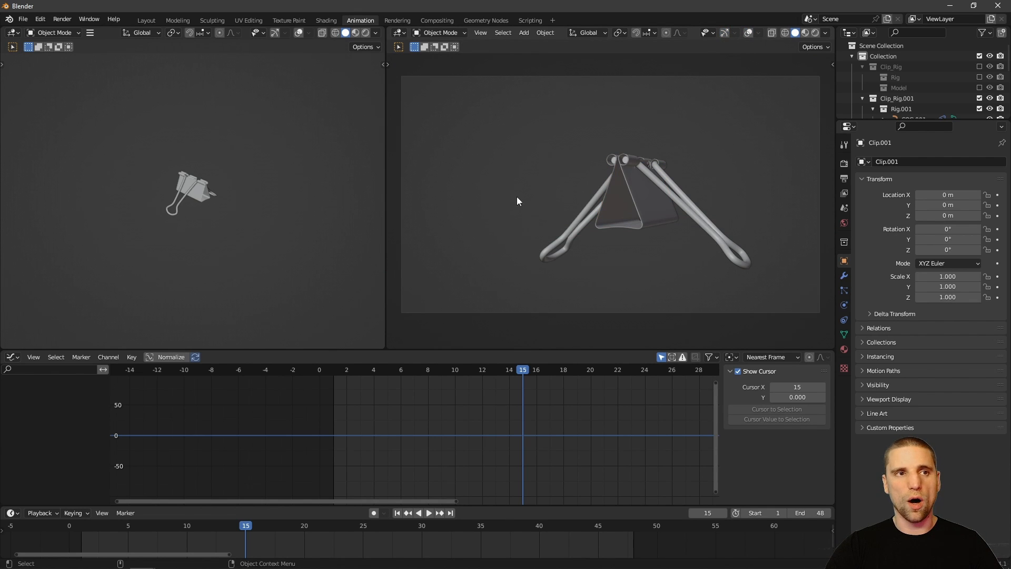
key(ctrl+space)
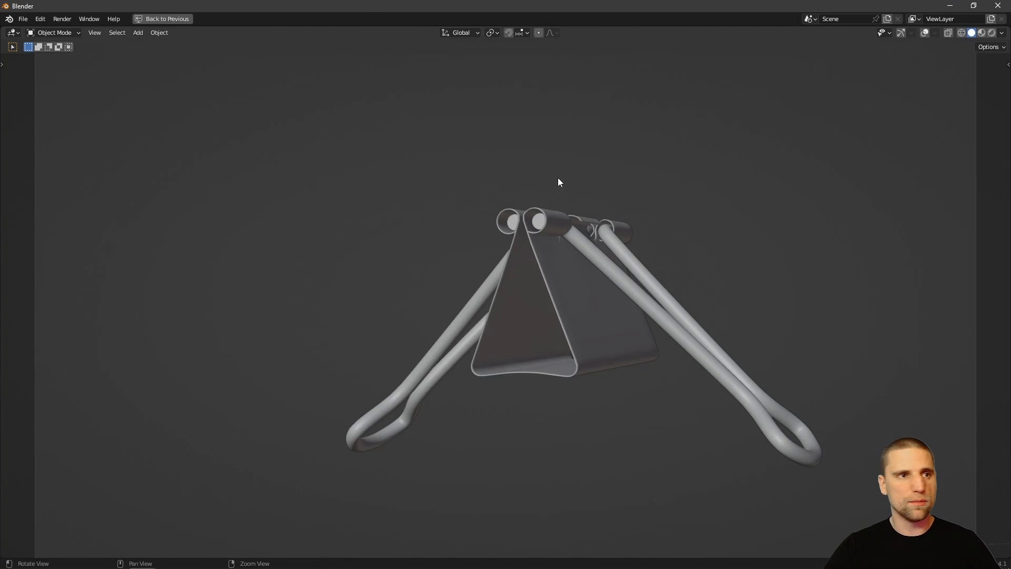
key(ctrl+space)
key(ctrl+space)
key(ctrl+space)
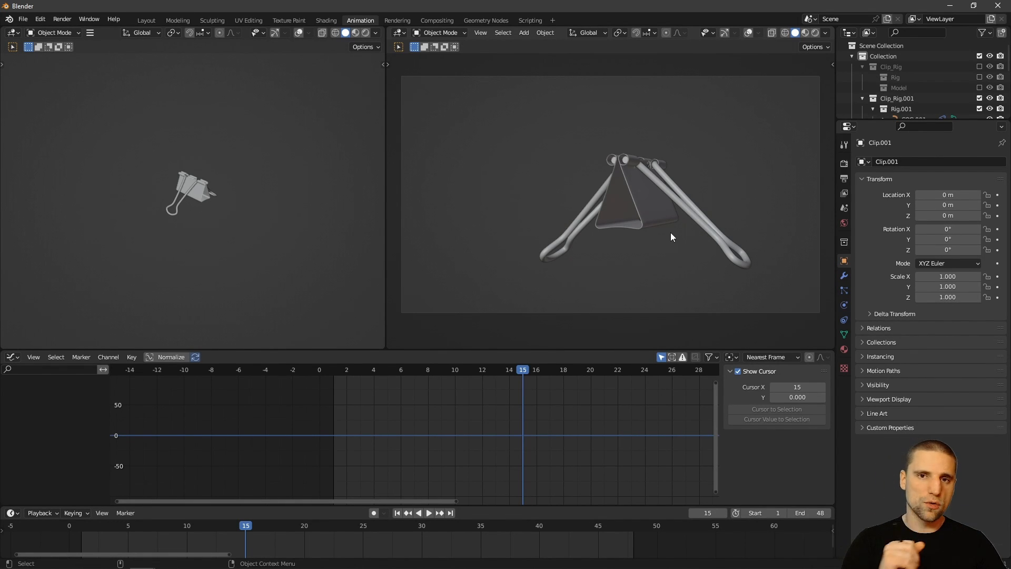
- Orbit the second viewport to a view square onto a handle and show its gizmos and overlays
middle_drag(266, 198, 280, 194)
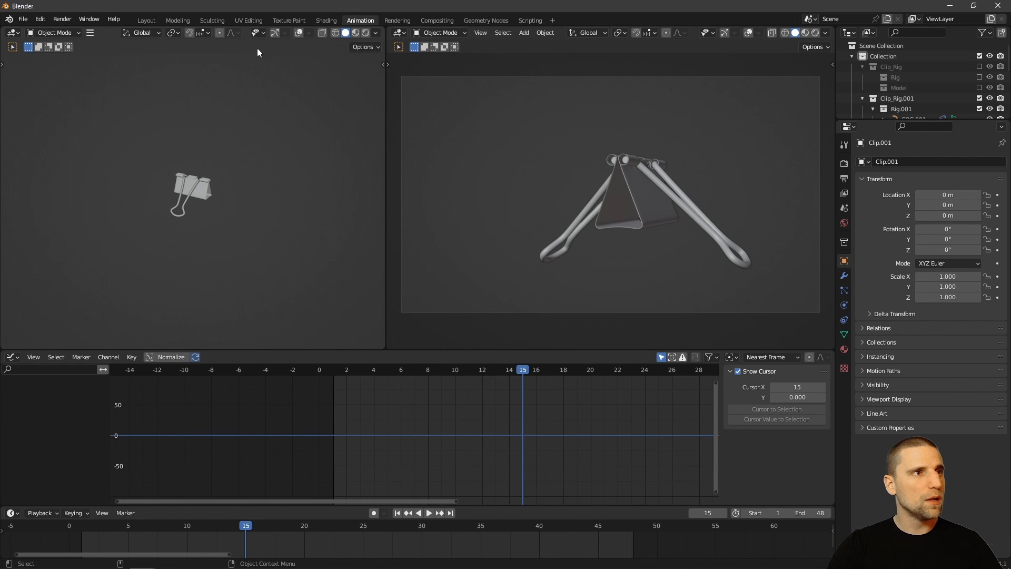
alt+drag(265, 148, 277, 164)
alt+middle_drag(277, 165, 299, 170)
alt+right_drag(299, 170, 267, 179)
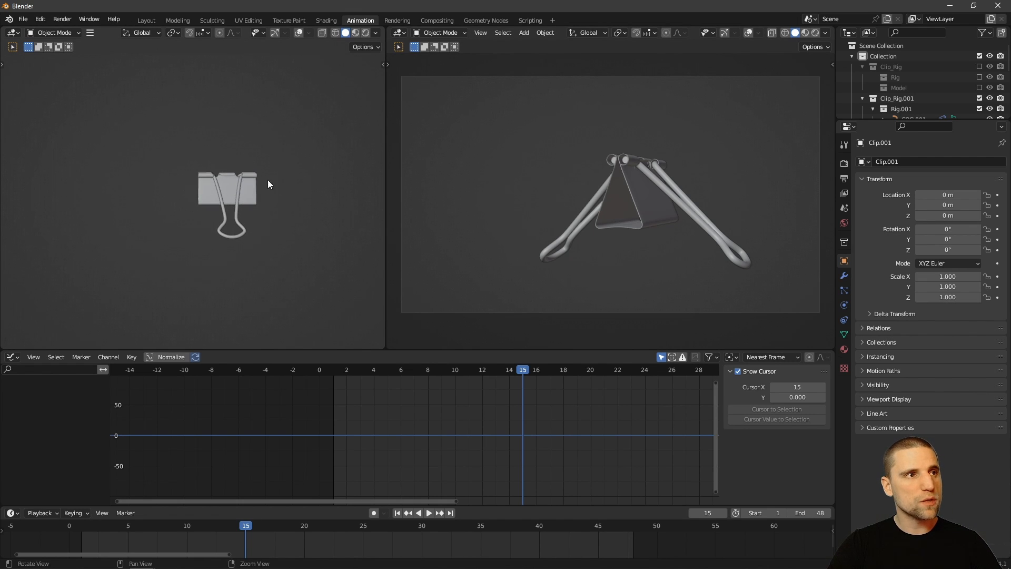
click(273, 33)
click(299, 32)
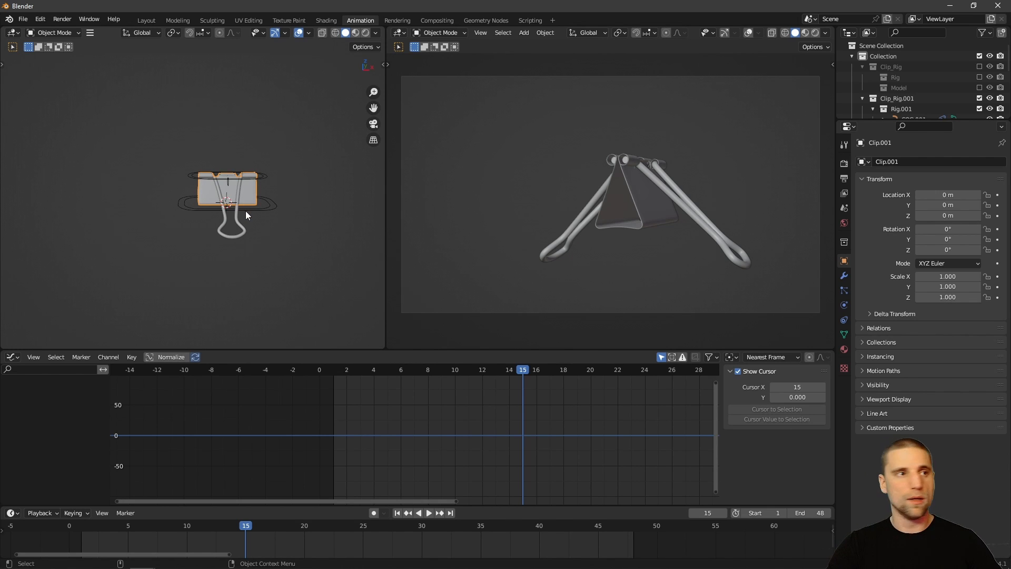
- View the clip from its triangular end and select both handle controls, Handle_R.002 and Handle_R.003
middle_drag(255, 183, 290, 185)
middle_drag(290, 184, 213, 185)
click(252, 196)
shift+click(208, 174)
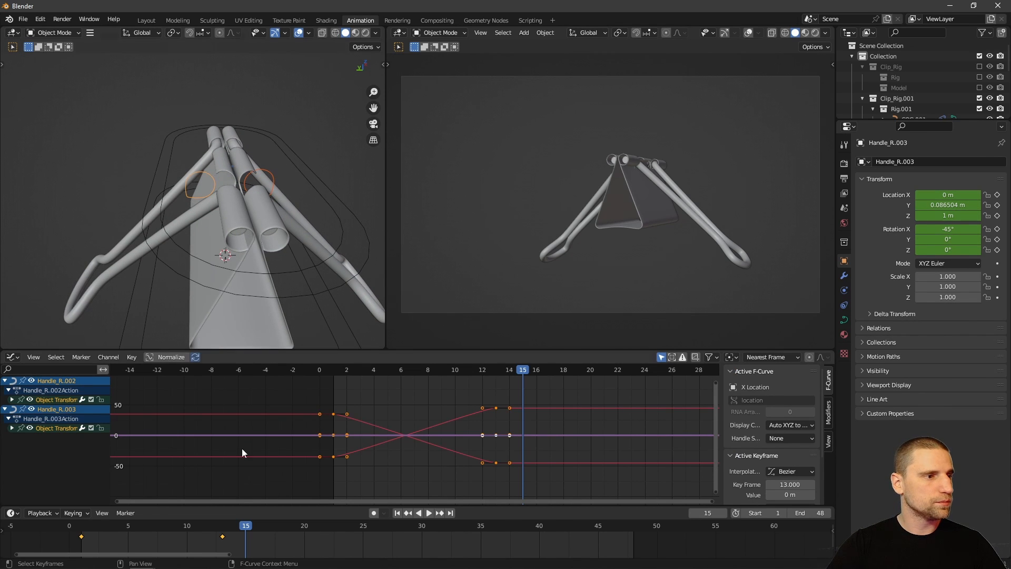
- Scrub the handle motion between frames 1 and 13 and advance the playhead to frame 21
click(225, 529)
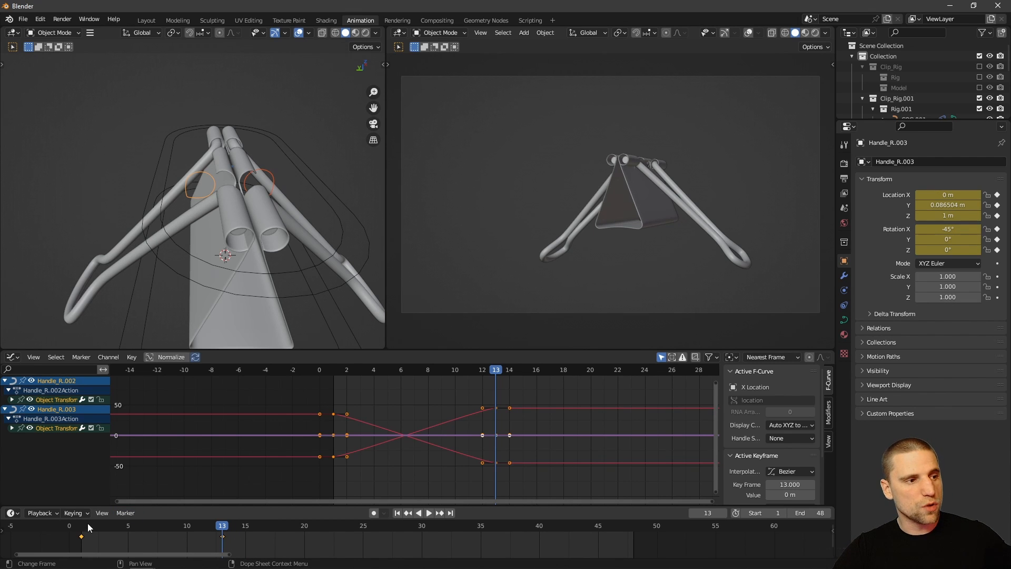
drag(88, 525, 222, 536)
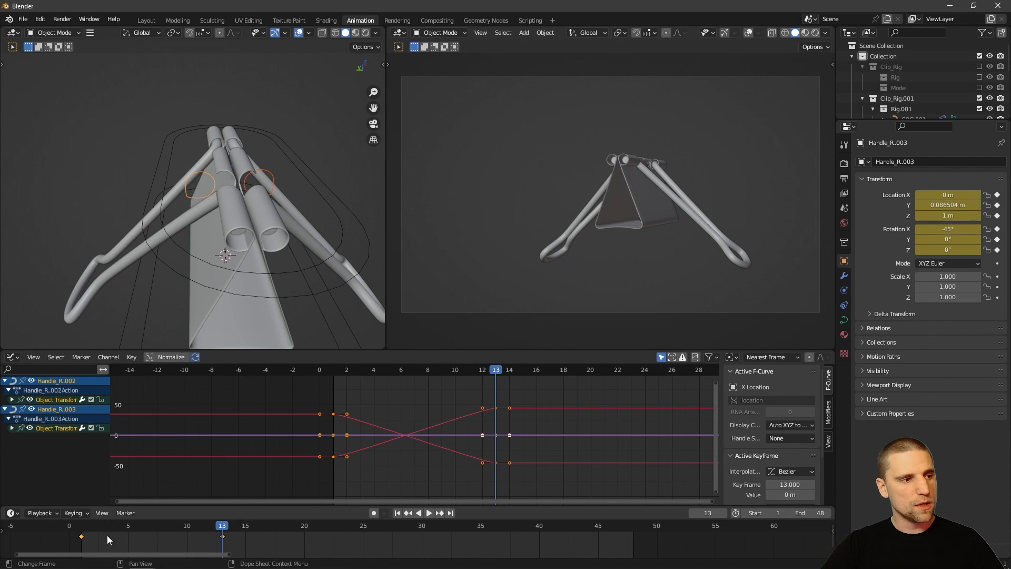
click(137, 543)
drag(241, 538, 315, 536)
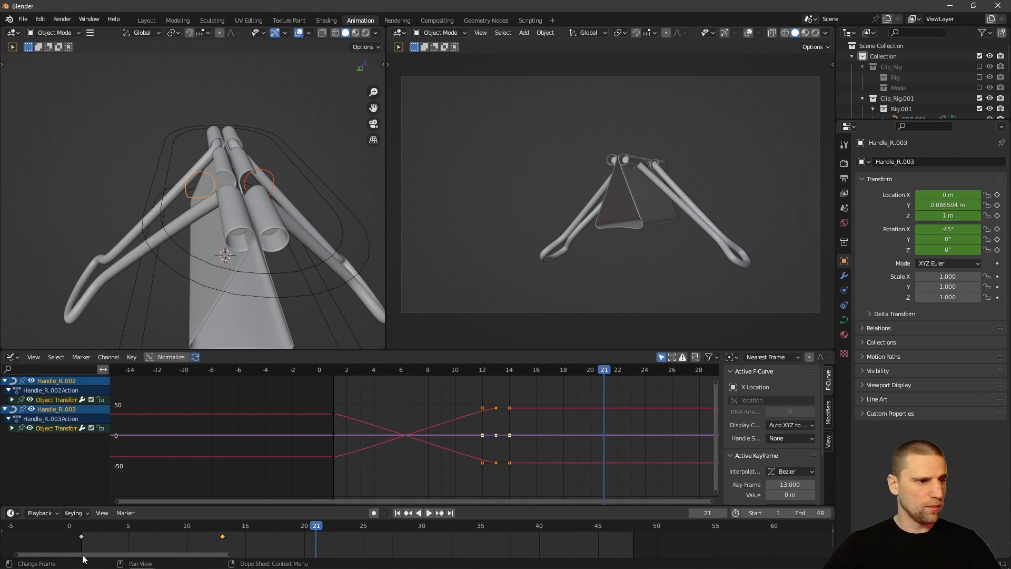
- Keyframe the location and rotation of both handle controls in the open pose at frame 0 and move that keyframe to frame 21
drag(81, 526, 68, 530)
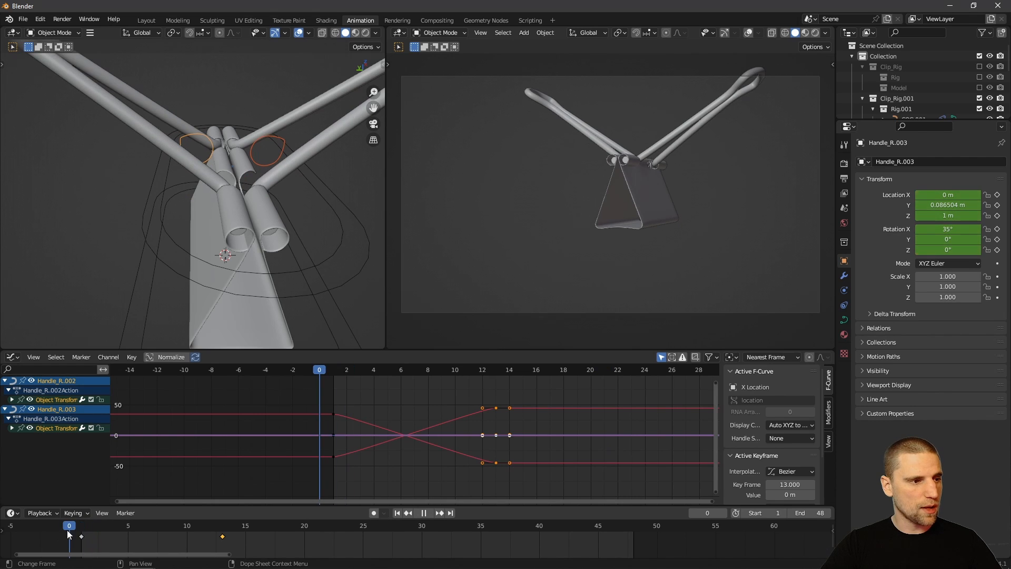
key(i)
click(595, 204)
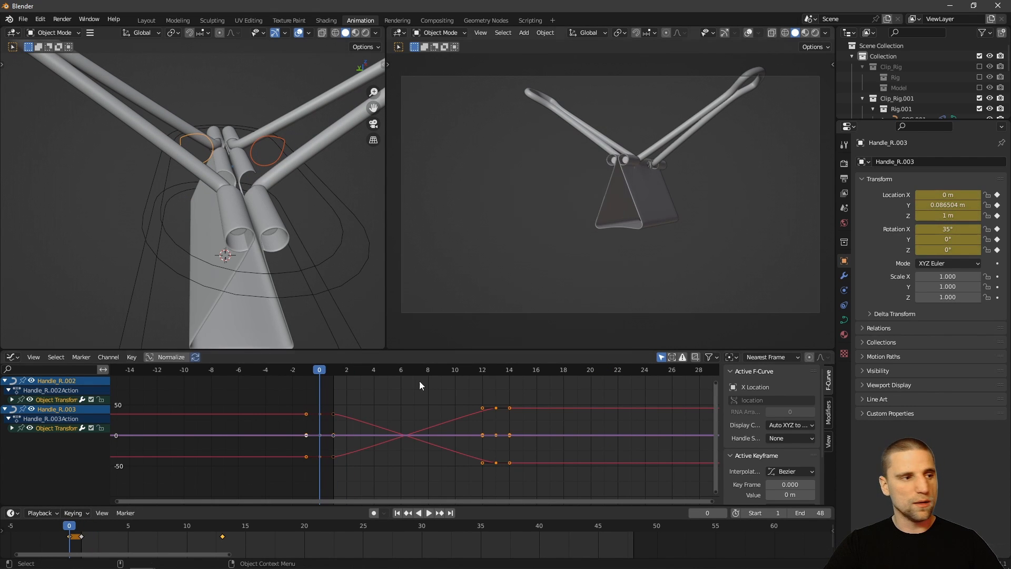
click(77, 537)
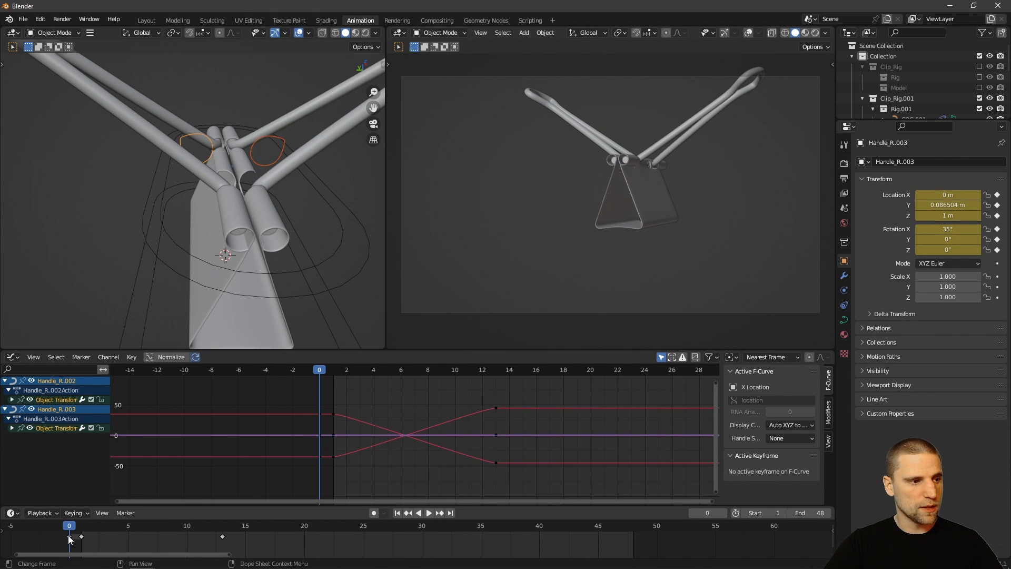
click(69, 536)
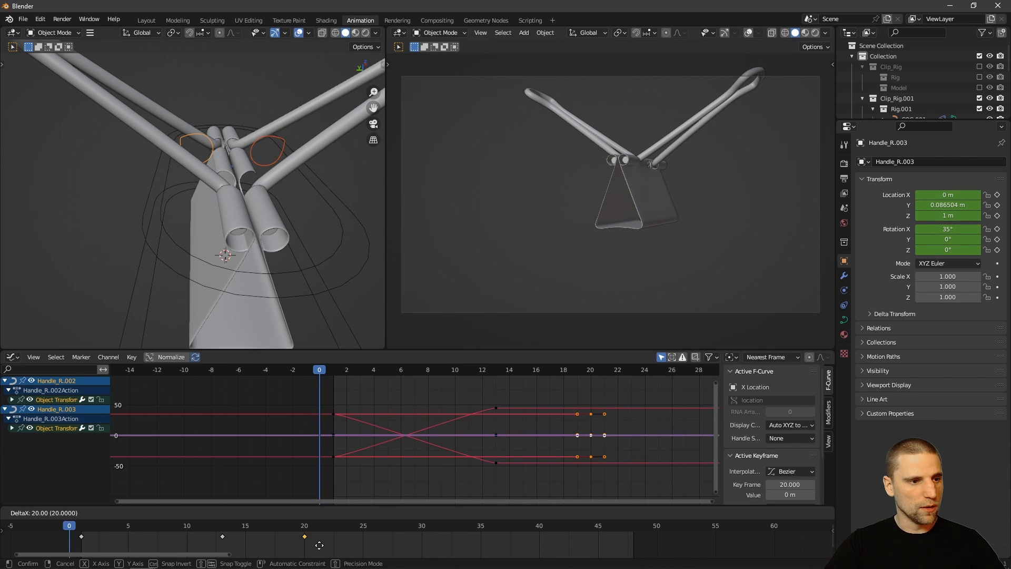
click(335, 547)
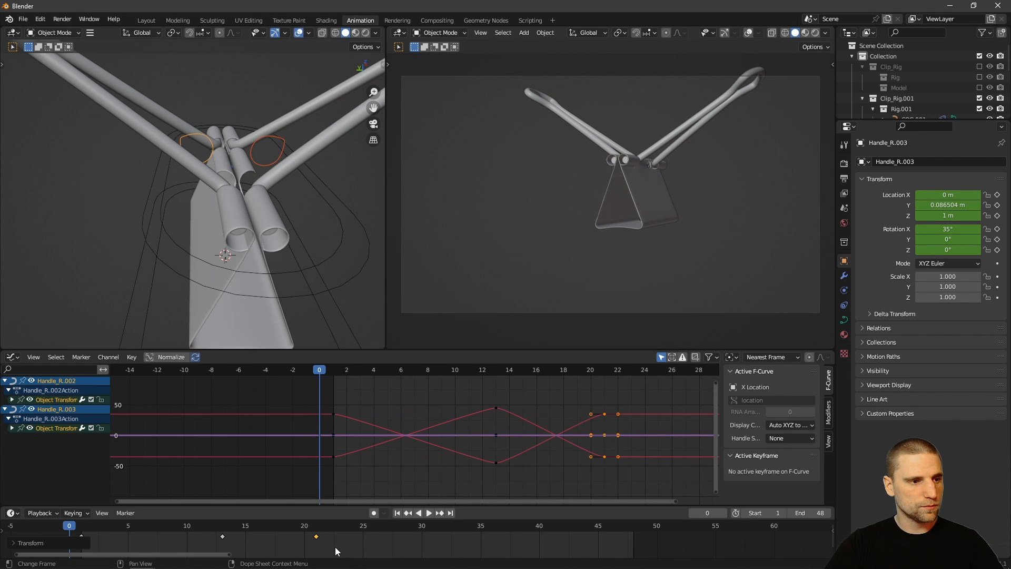
- Compare the handle pose at frames 1 and 21 and scrub through the motion between them
click(316, 526)
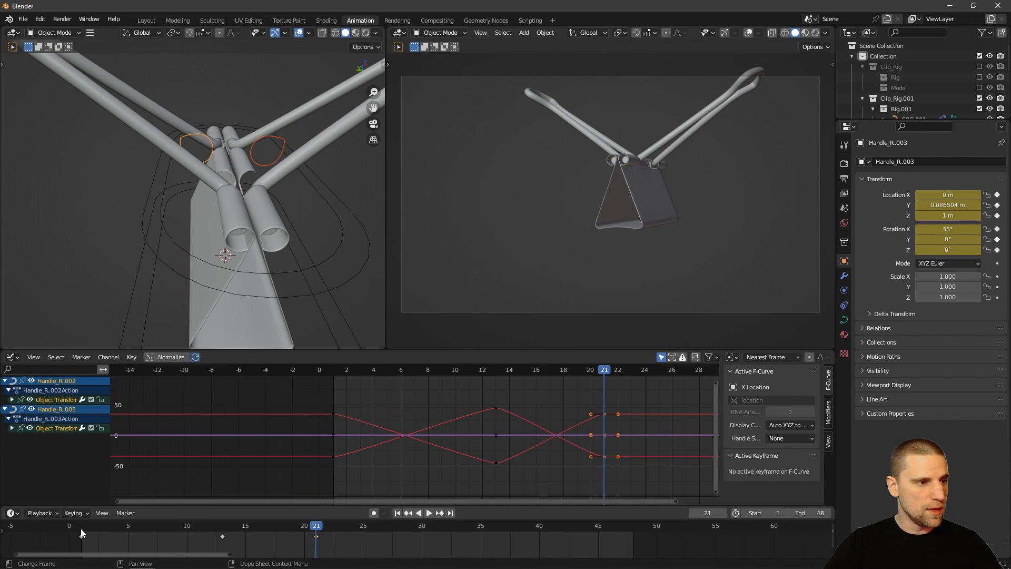
click(81, 528)
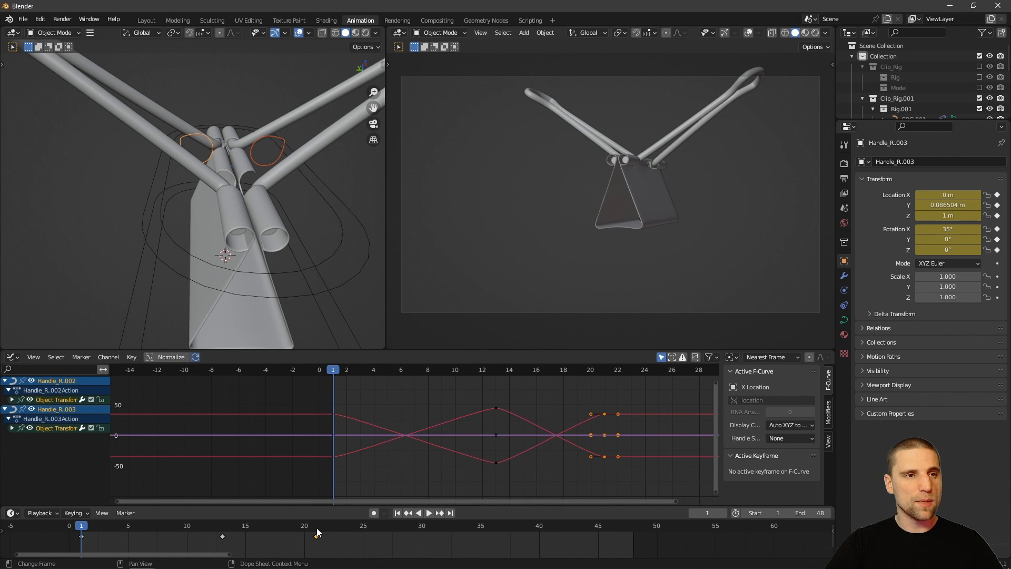
click(317, 533)
click(84, 530)
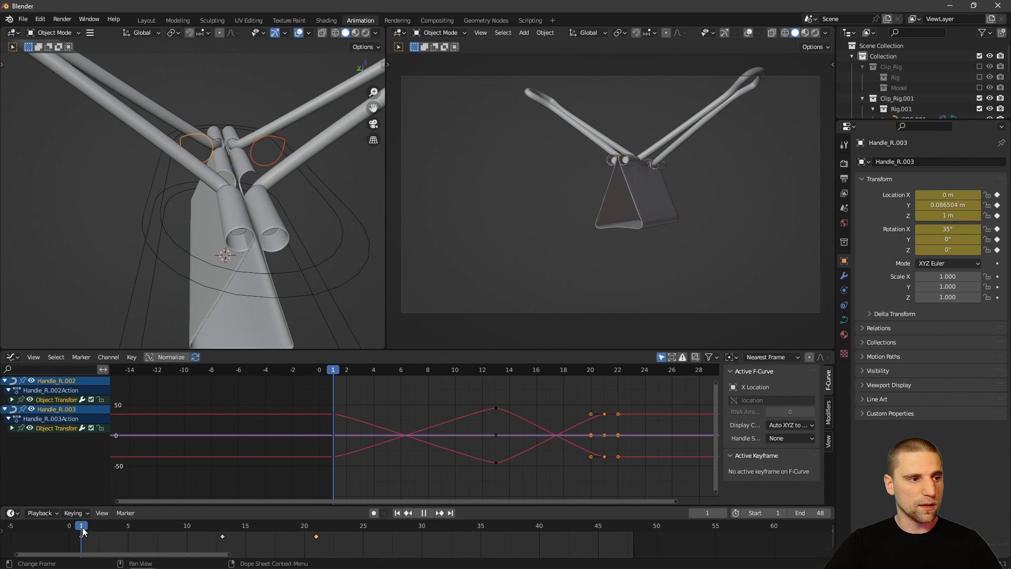
click(314, 528)
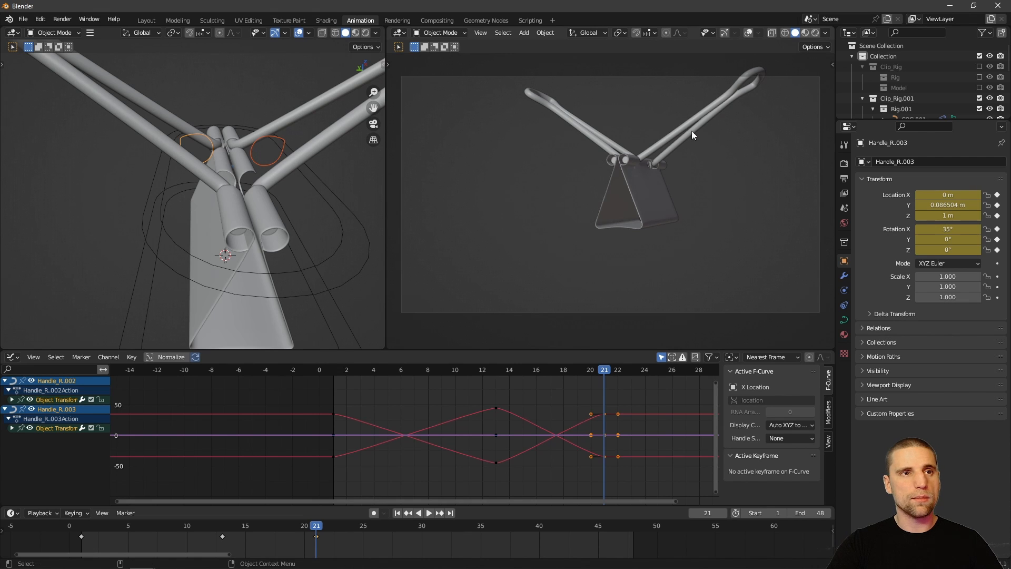
drag(231, 529, 314, 531)
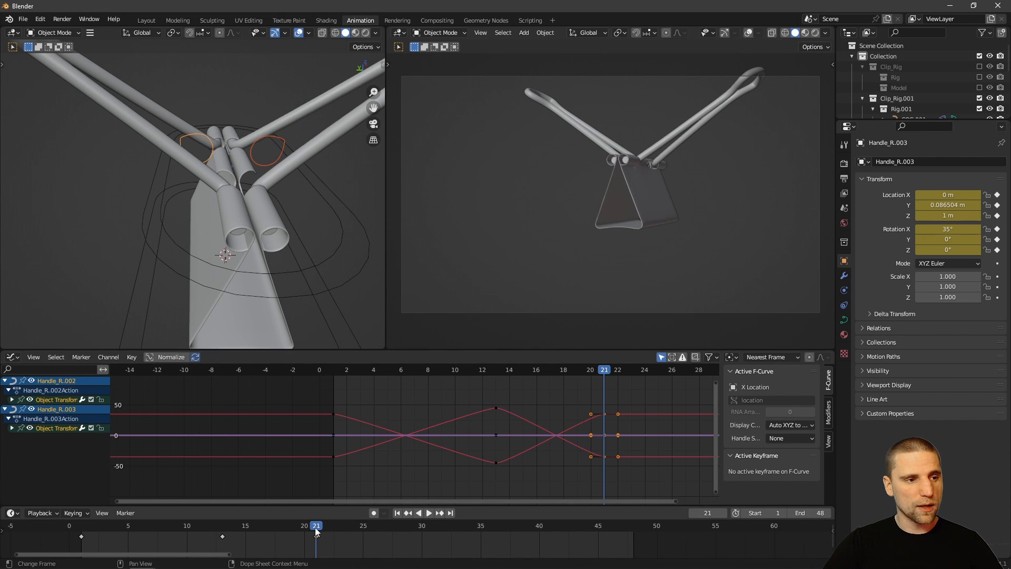
drag(316, 529, 308, 528)
- Set the scene's end frame to 21, check the loop point in playback, and lower the end frame to 20
mouse_move(799, 516)
mouse_down()
mouse_move(767, 516)
mouse_move(802, 518)
mouse_up()
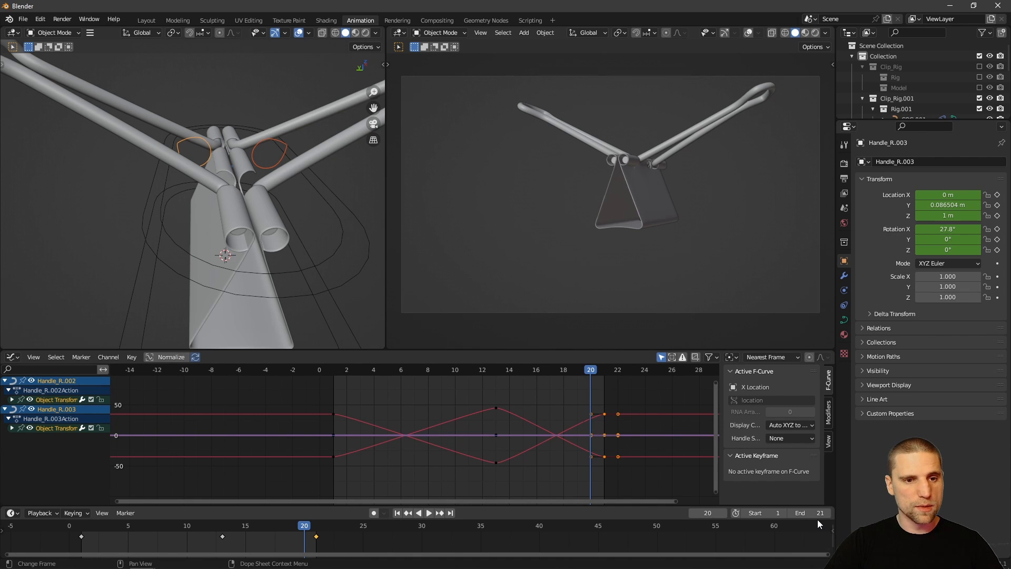
click(429, 512)
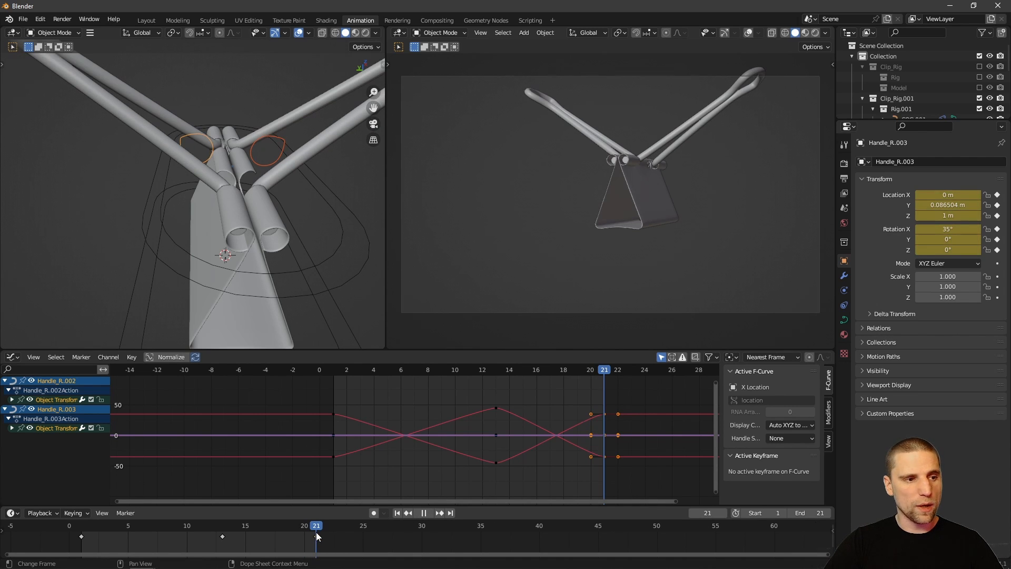
key(space)
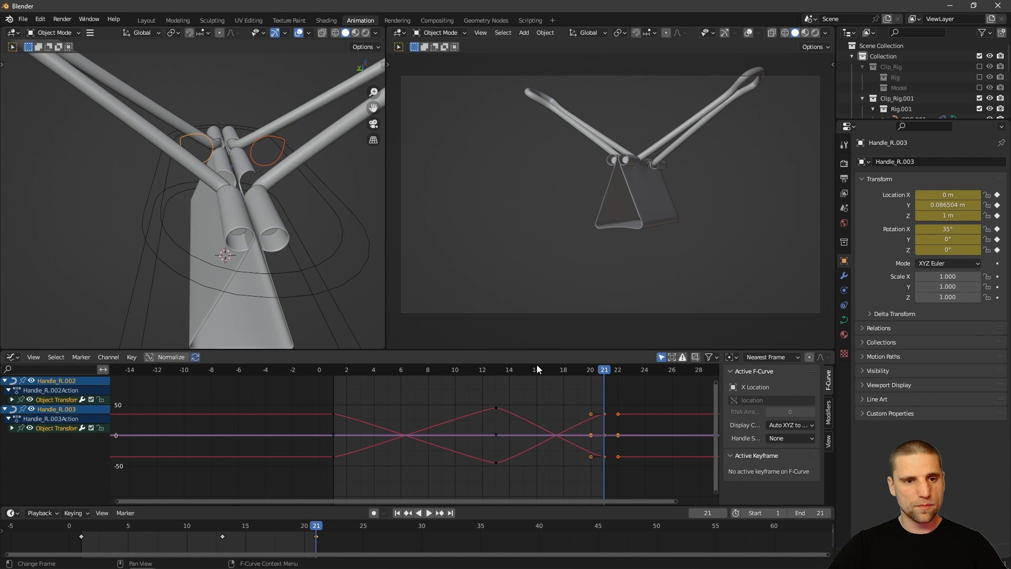
click(794, 512)
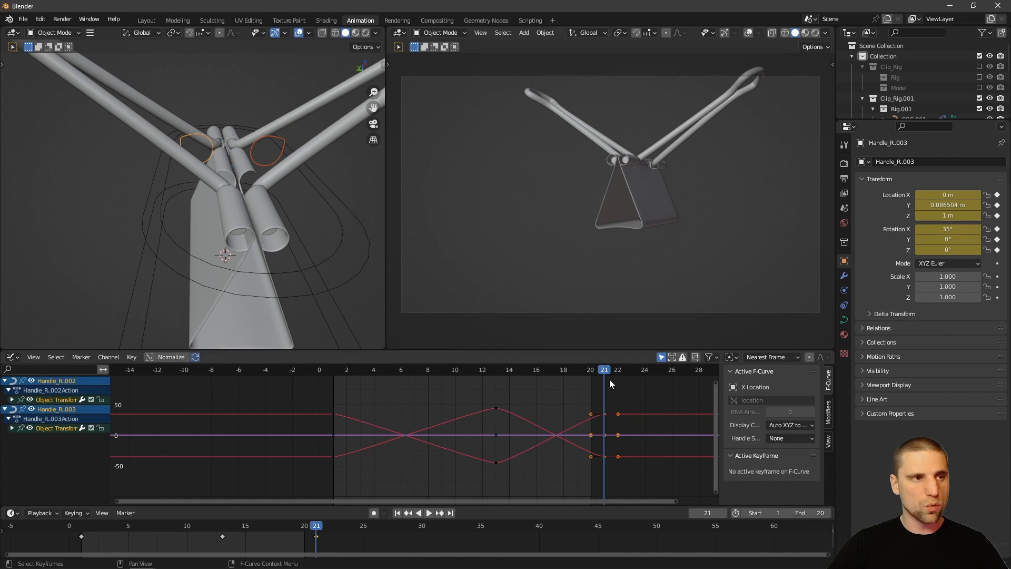
- Play the looping handle animation in the maximized camera view and return to the normal layout
key(ctrl+space)
key(space)
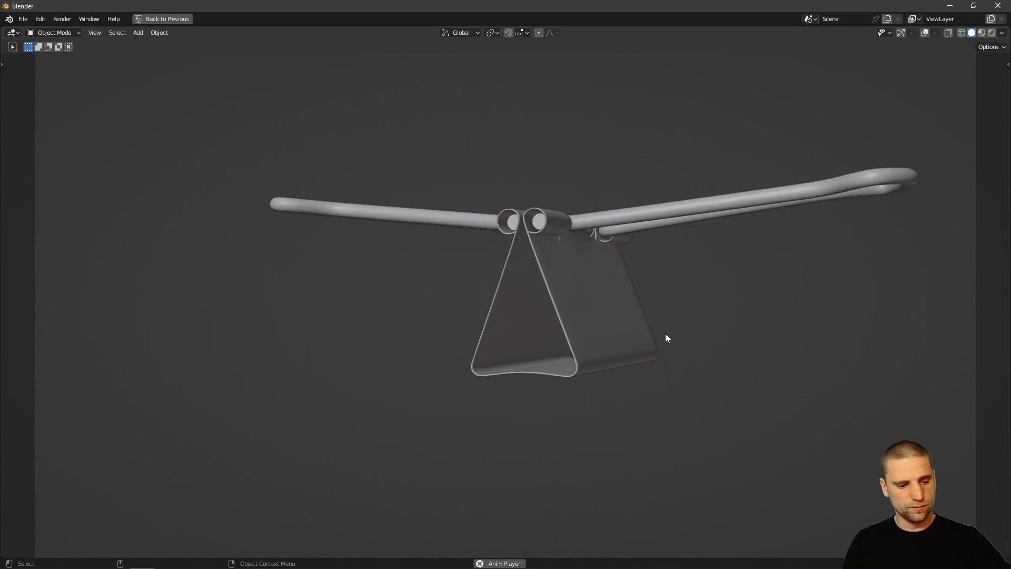
key(ctrl+alt+space)
- Set all keyframes of both handle controls to the Auto Clamped handle type and play back the motion
click(552, 415)
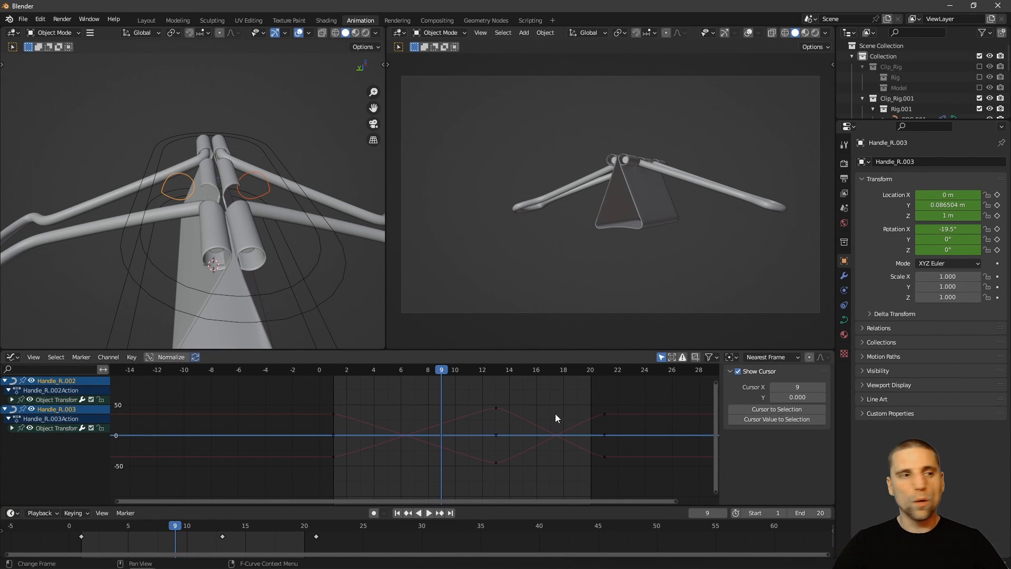
key(a)
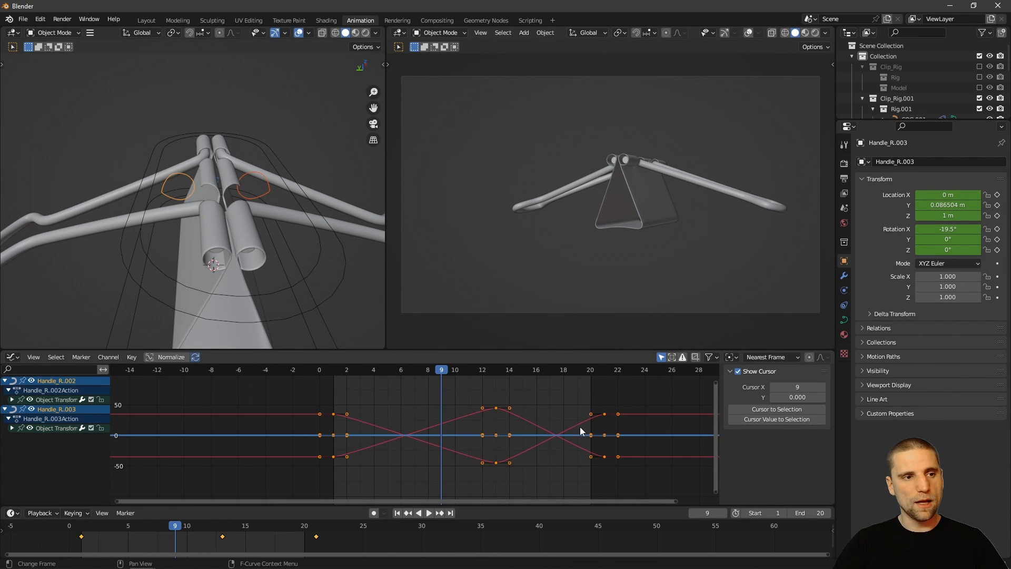
key(v)
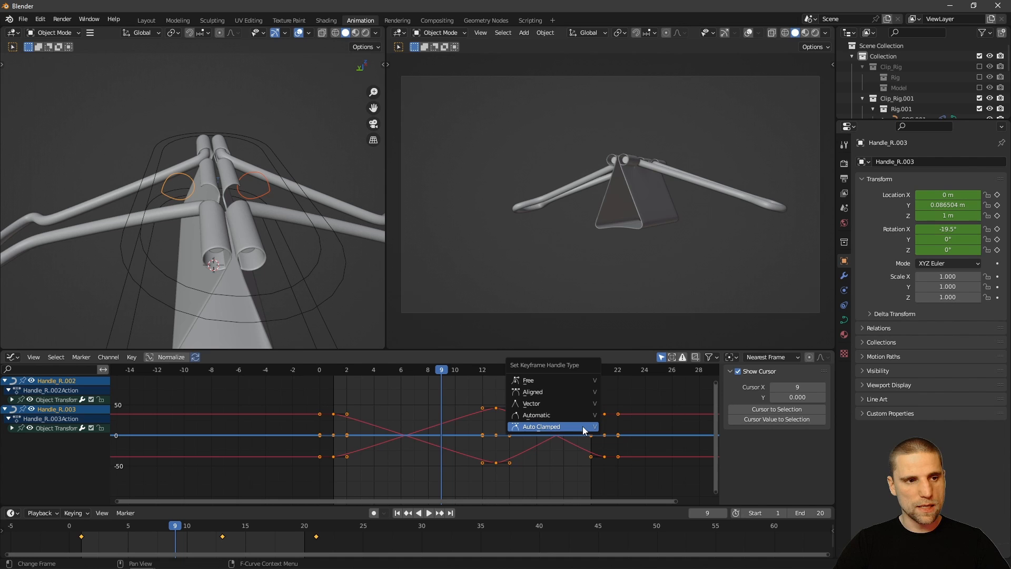
click(548, 429)
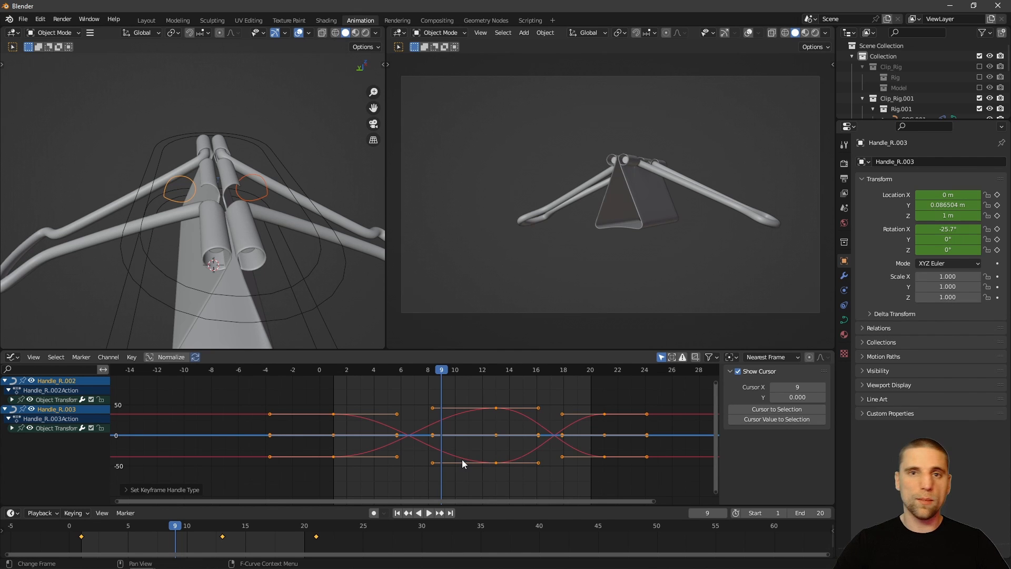
key(ctrl+alt+space)
key(space)
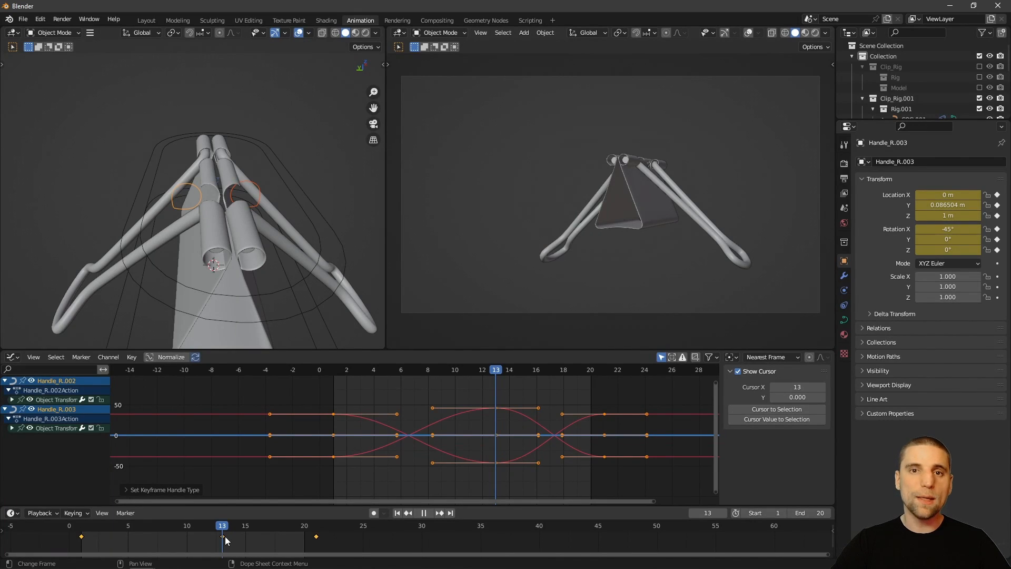
- Find the point in the downward fold and insert a Location & Rotation keyframe for both handle controls at frame 5
drag(225, 536, 140, 536)
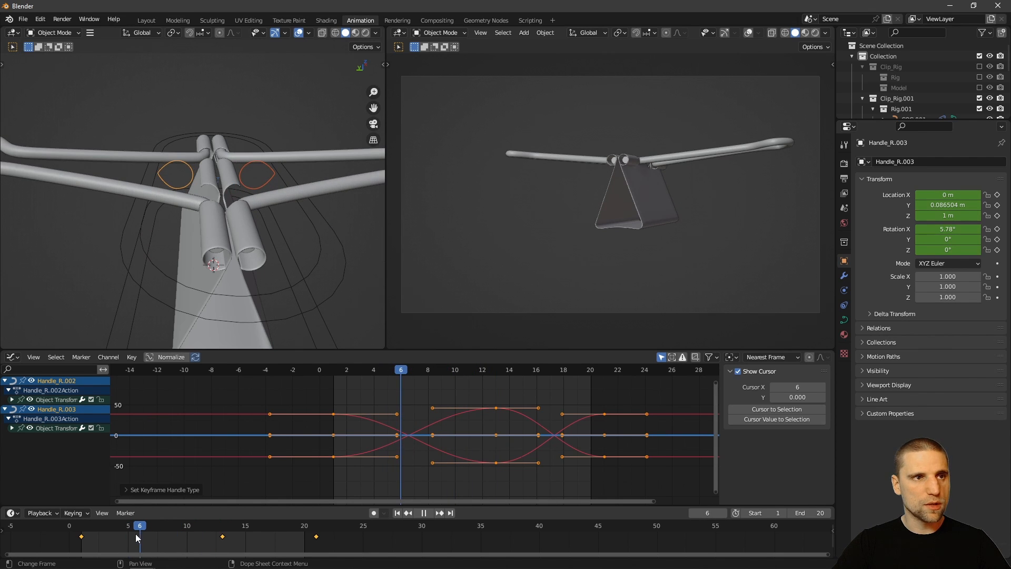
key(space)
middle_drag(126, 220, 277, 249)
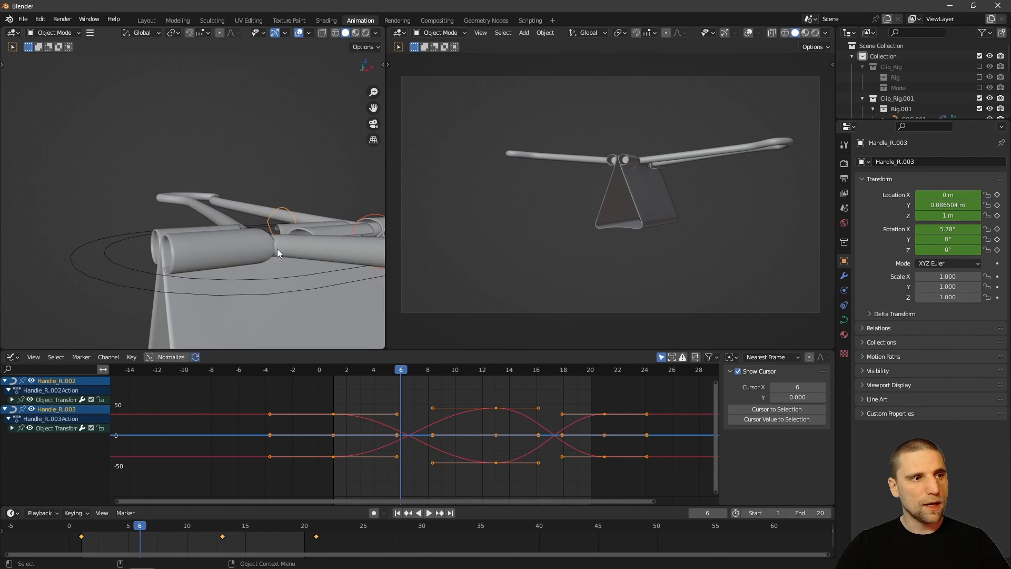
drag(134, 531, 127, 530)
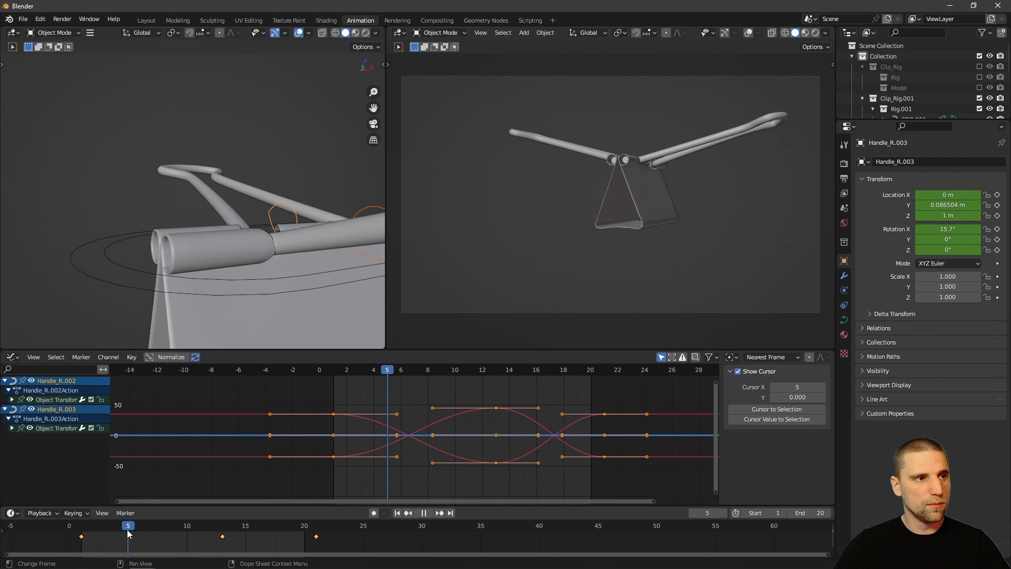
middle_drag(248, 305, 274, 249)
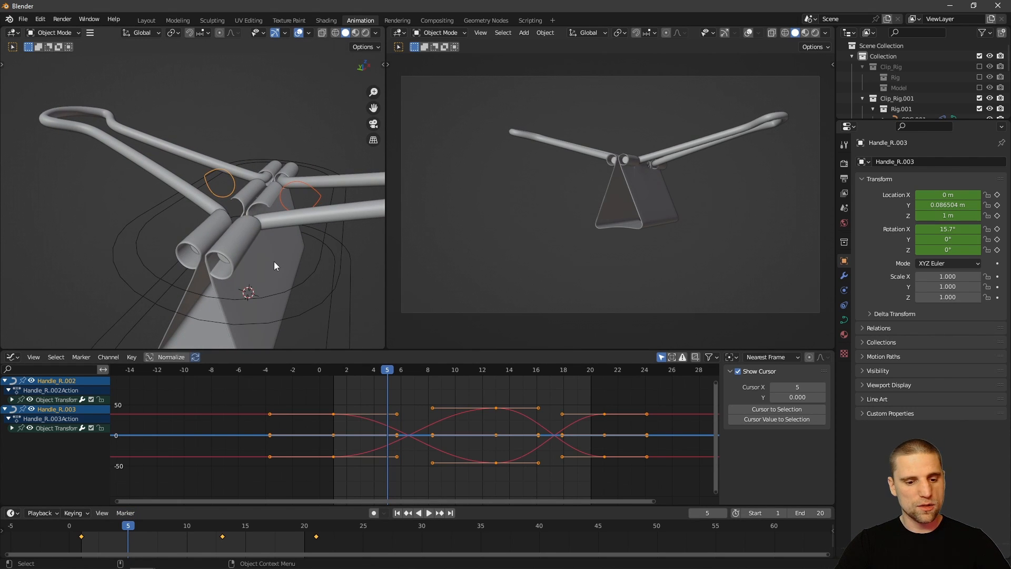
key(i)
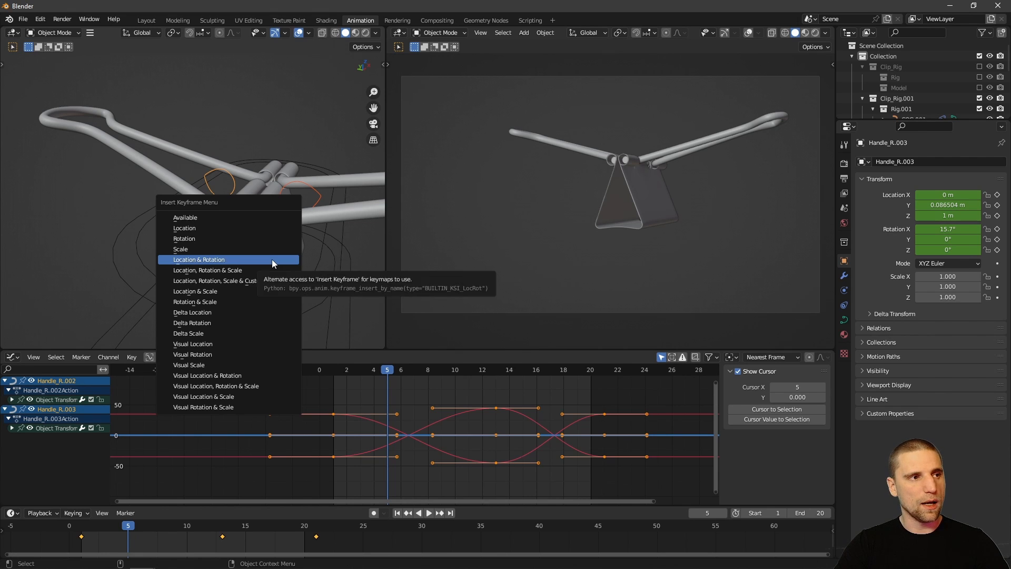
click(272, 259)
- Inspect the handle pivots further into the fold and insert a Location & Rotation keyframe for both controls at frame 9
drag(122, 528, 151, 530)
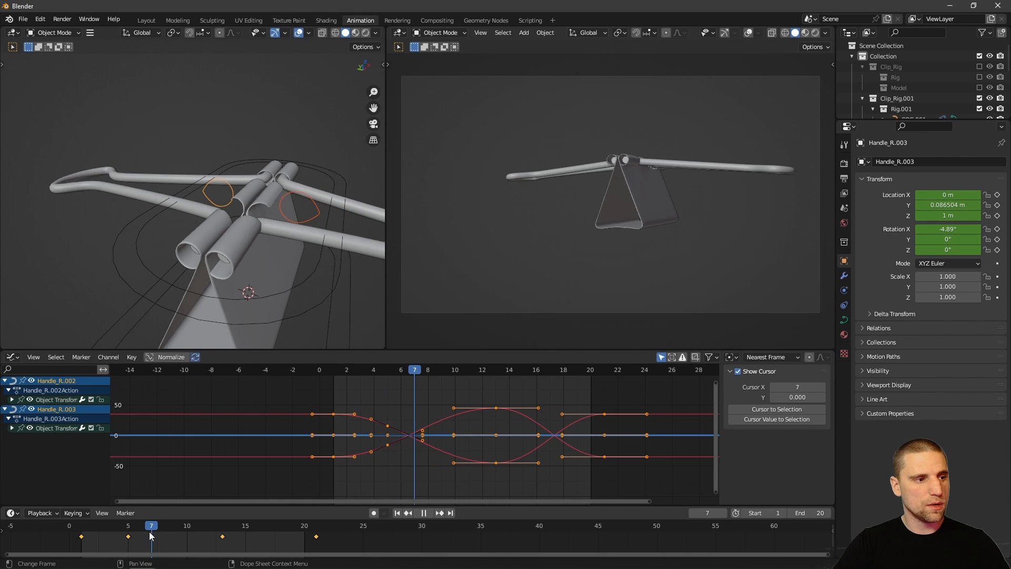
middle_drag(273, 308, 220, 184)
drag(151, 527, 171, 536)
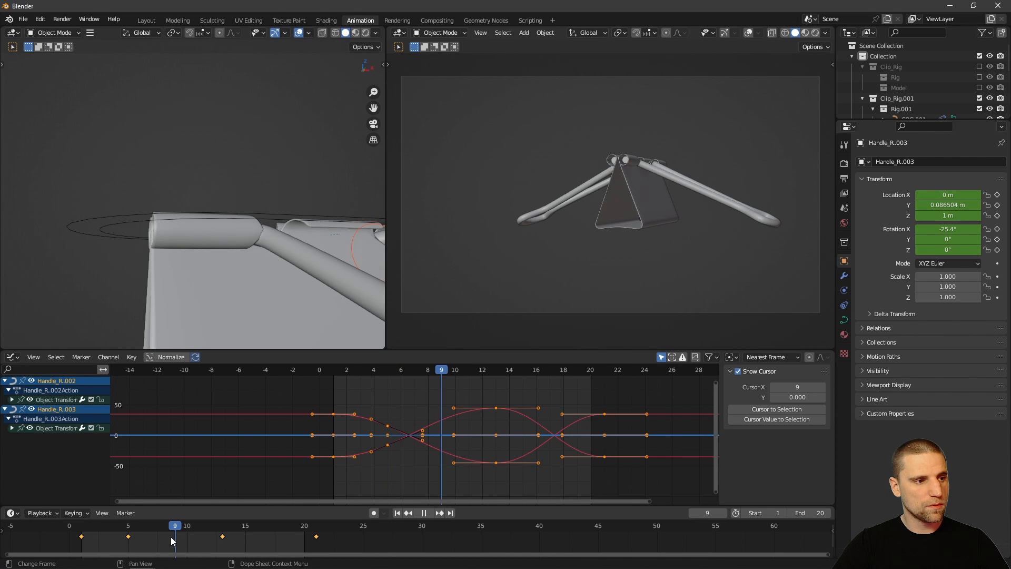
middle_drag(319, 284, 322, 257)
key(i)
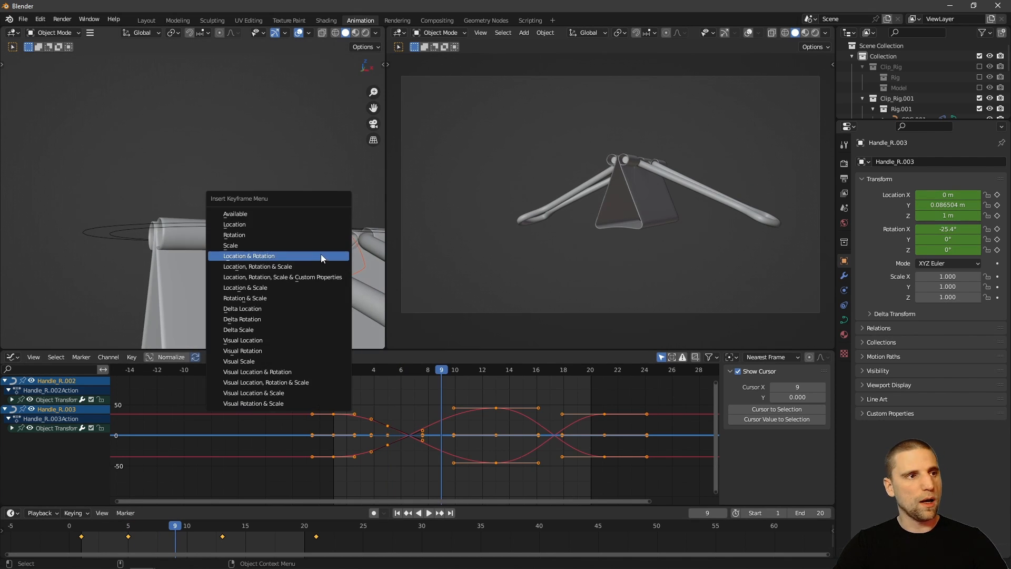
click(320, 255)
- Tighten the downward fold by moving the frame 9 keyframe to frame 8 and the frame 5 keyframe to frame 6
click(191, 539)
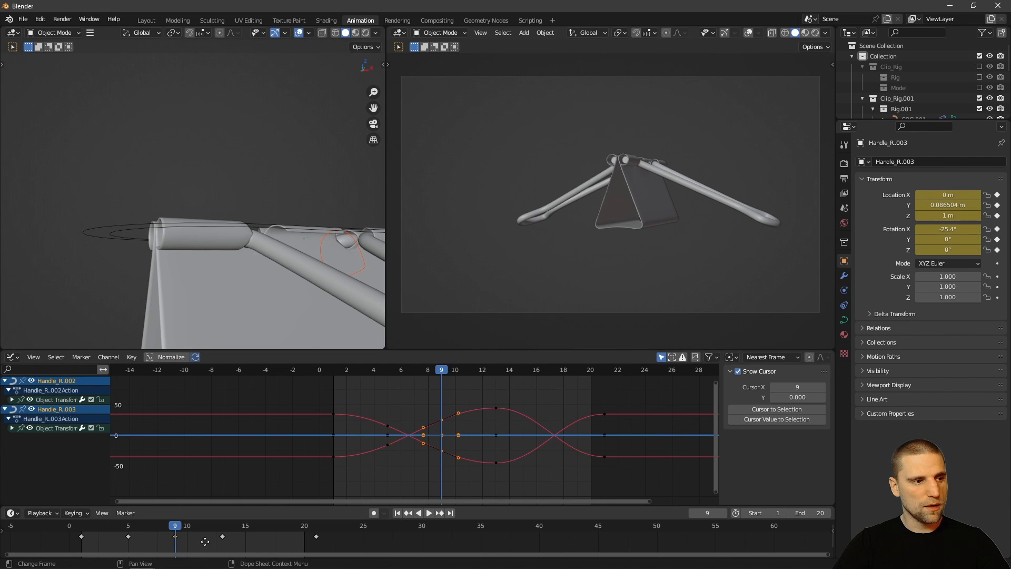
click(198, 541)
click(129, 537)
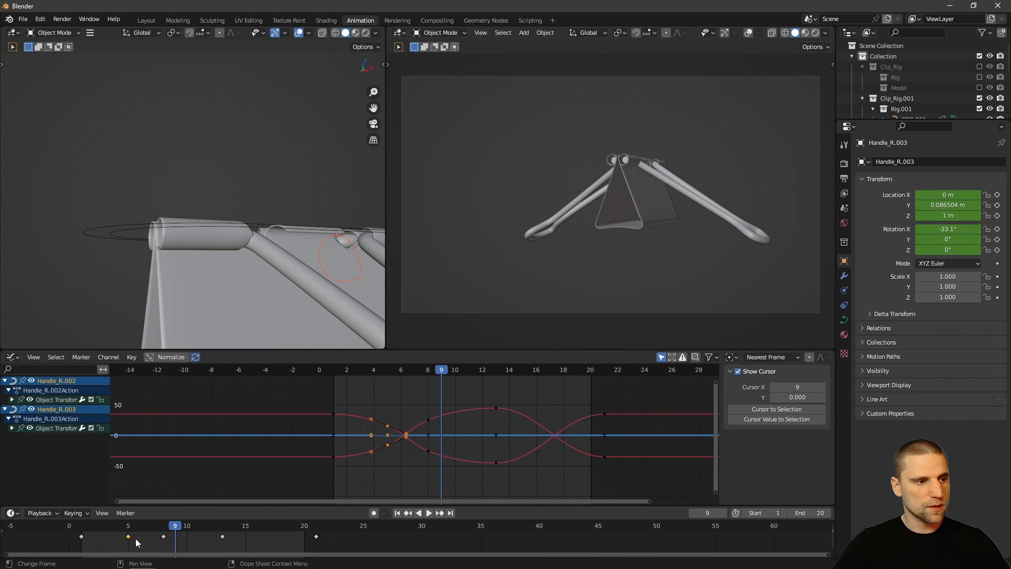
key(g)
click(147, 541)
- Scrub through the retimed downward fold and play the animation in the maximized camera view
key(space)
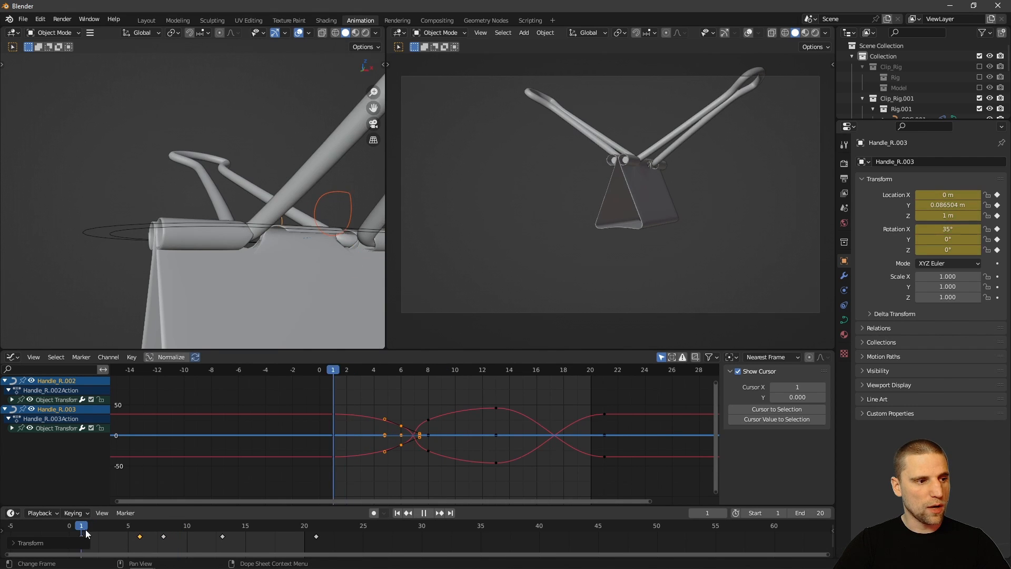
drag(141, 538, 196, 539)
key(ctrl+space)
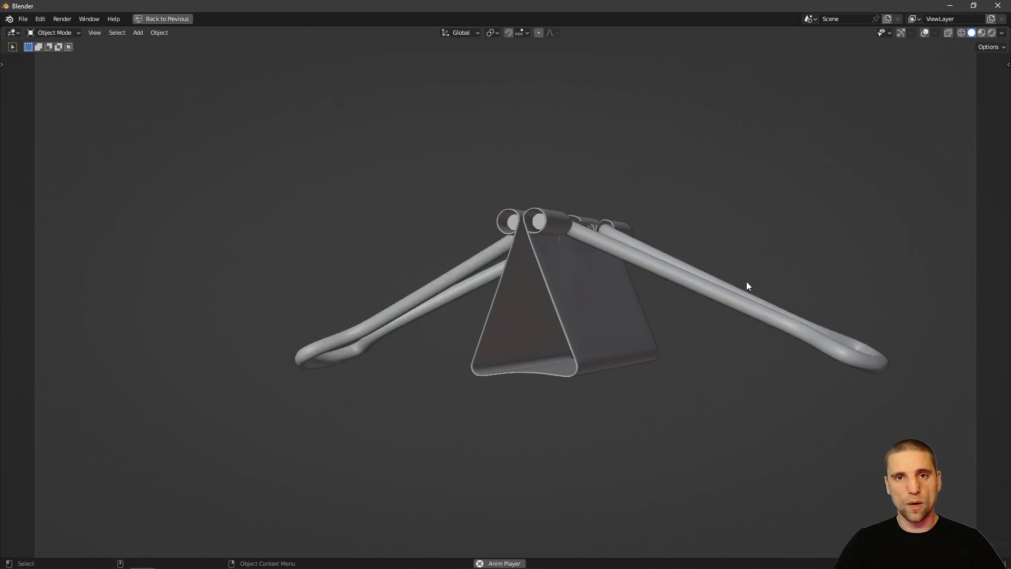
key(ctrl+space)
- Insert Location & Rotation keyframes for both handle controls at frames 16 and 19 of the opening motion
drag(221, 532, 255, 538)
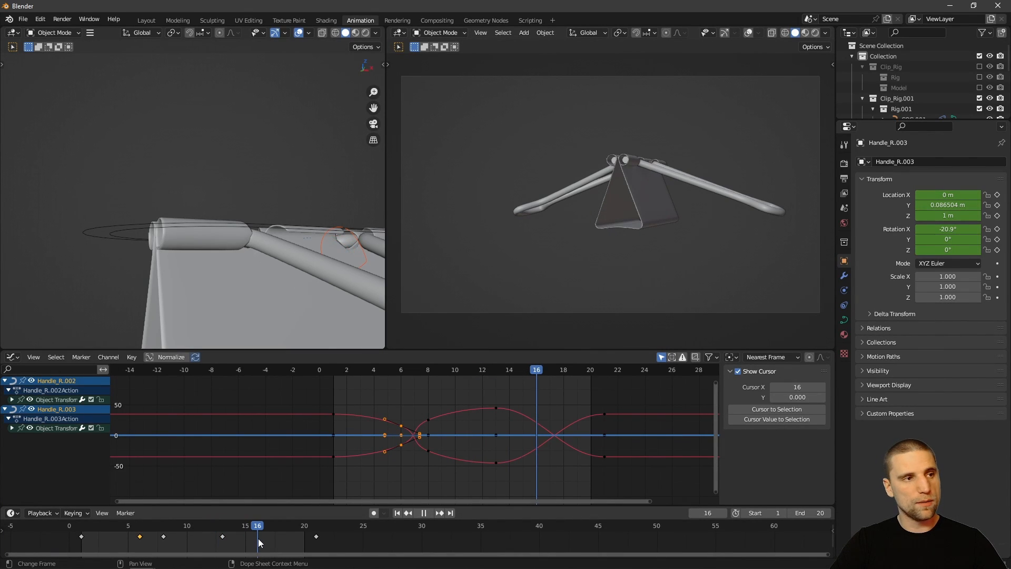
key(space)
key(i)
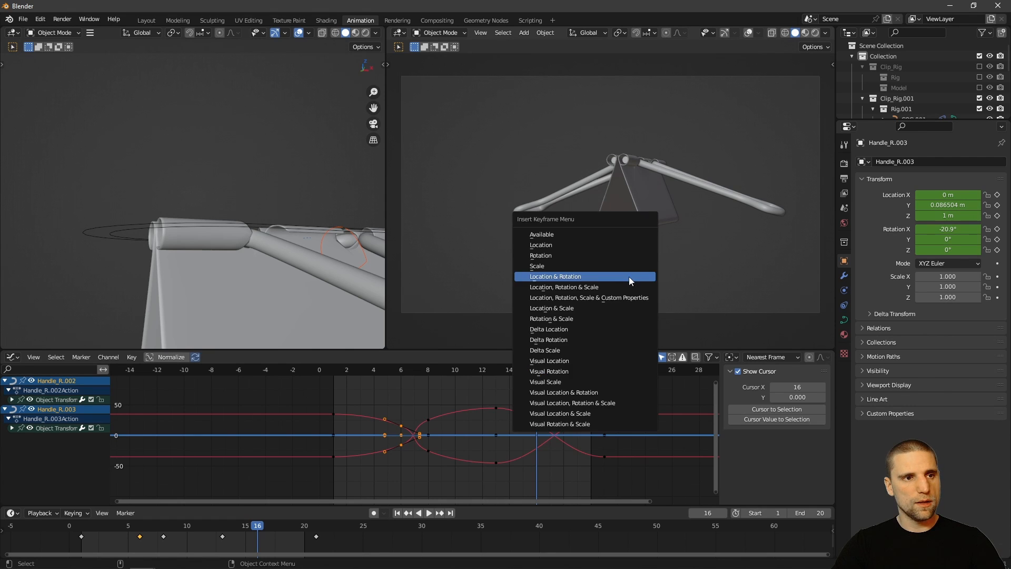
click(629, 276)
drag(259, 529, 292, 541)
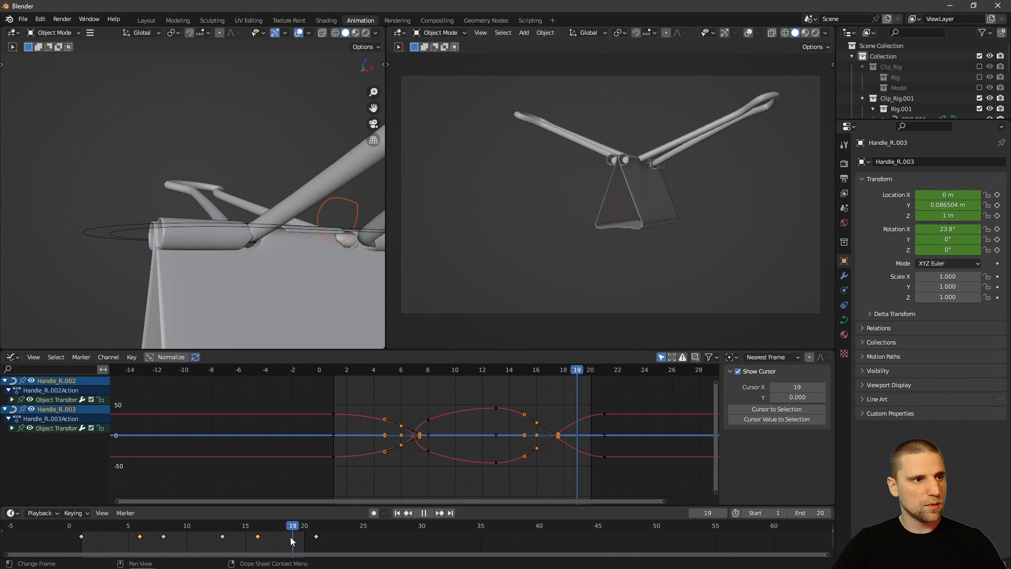
key(i)
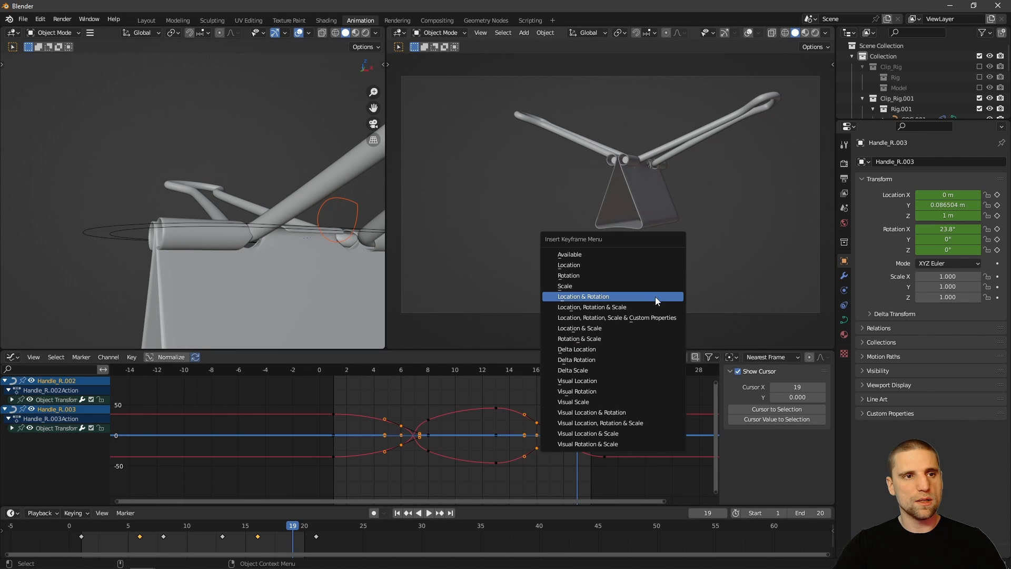
click(653, 298)
- Move the frame 19 keyframe to frame 18 and the frame 16 keyframe to frame 17, and play the animation in the maximized camera view
click(294, 535)
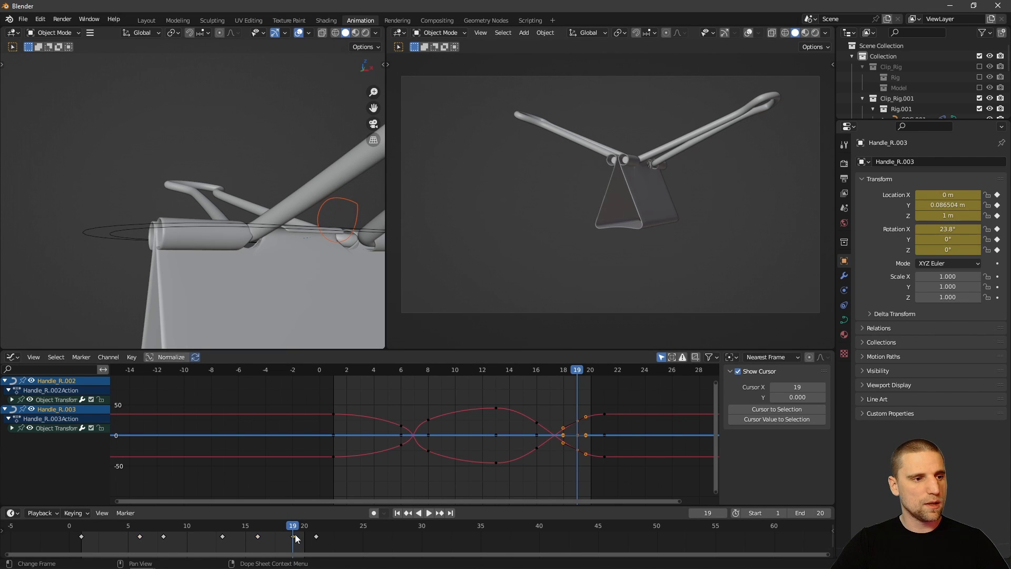
key(g)
click(295, 539)
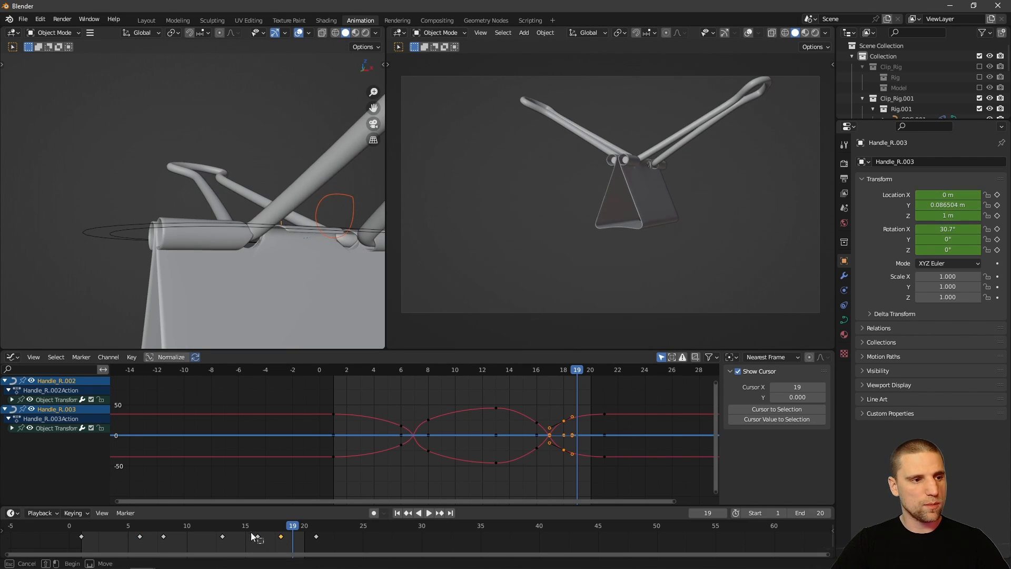
click(257, 537)
key(g)
click(270, 540)
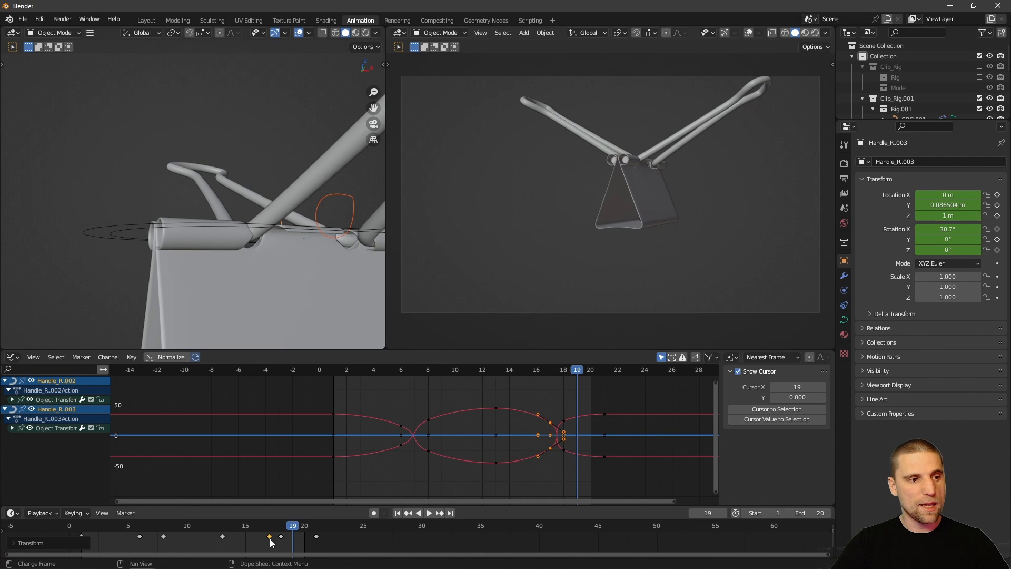
key(ctrl+space)
key(space)
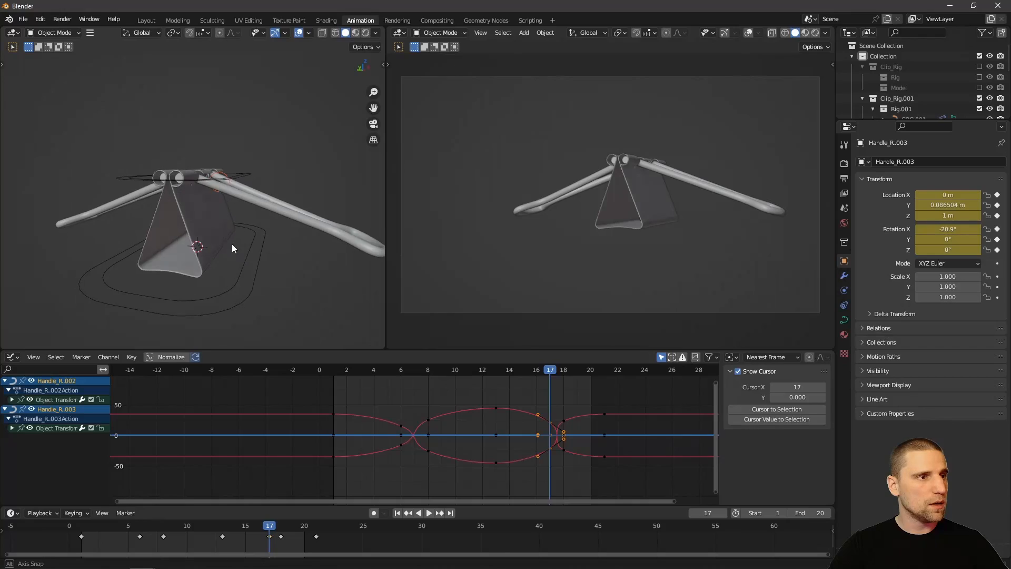
- Try moving the whole clip rig with the outer MoveALL.001 control, and undo the move
click(256, 298)
click(280, 300)
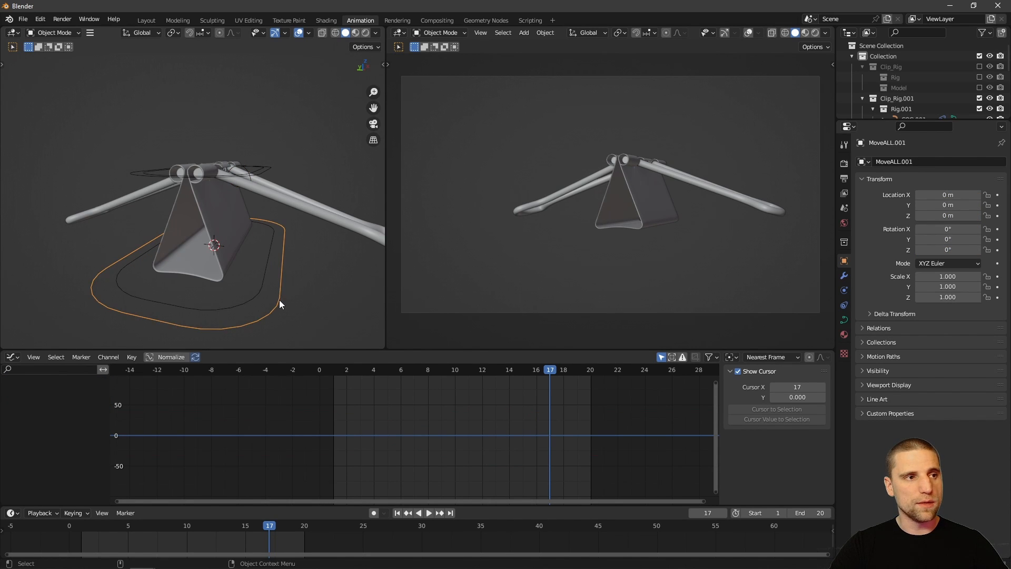
scroll(254, 239, down, 2)
key(shift+space)
key(g)
key(g)
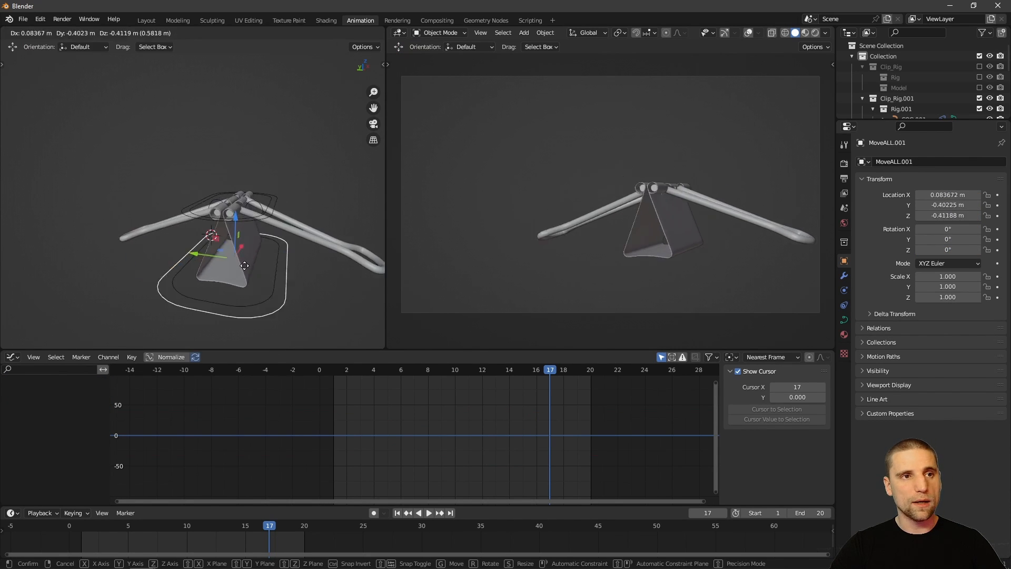
click(219, 214)
key(ctrl+z)
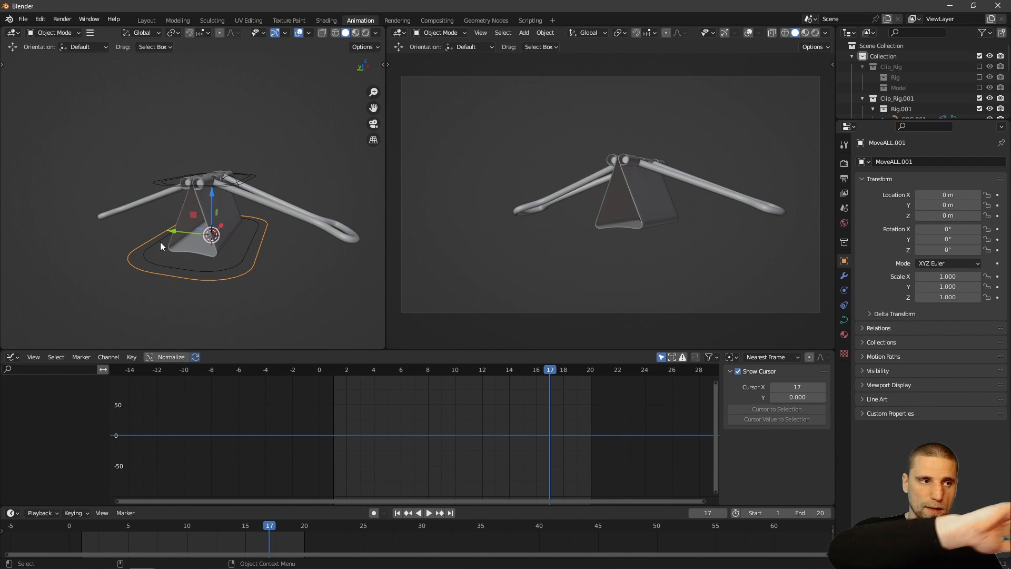
- Select the inner MoveALL_sub.001 base control together with the Handle_R.002 control, and scrub through the handle's keyframes to frame 21
scroll(241, 267, up, 2)
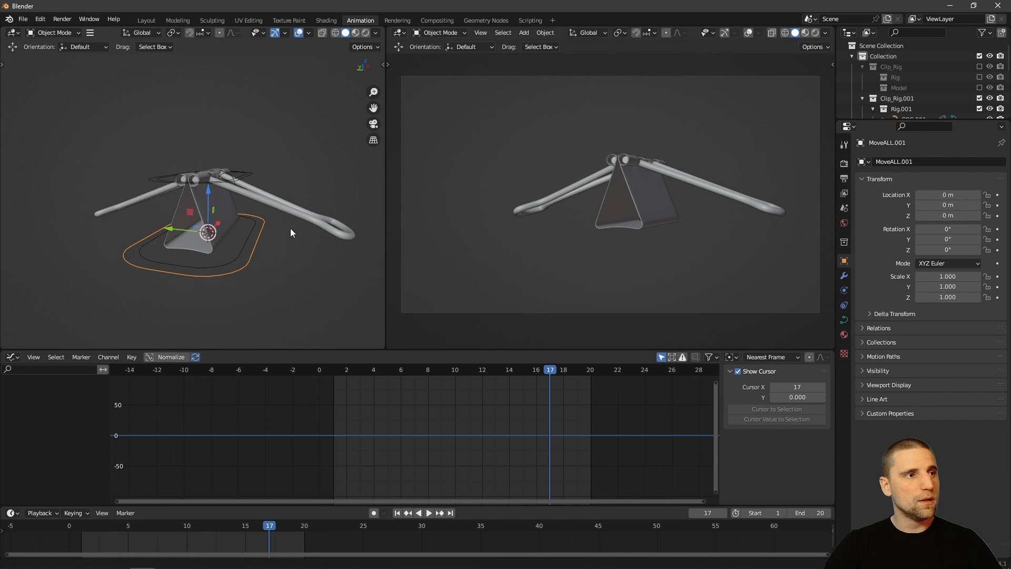
click(228, 263)
shift+middle_drag(245, 231, 255, 238)
scroll(255, 238, up, 1)
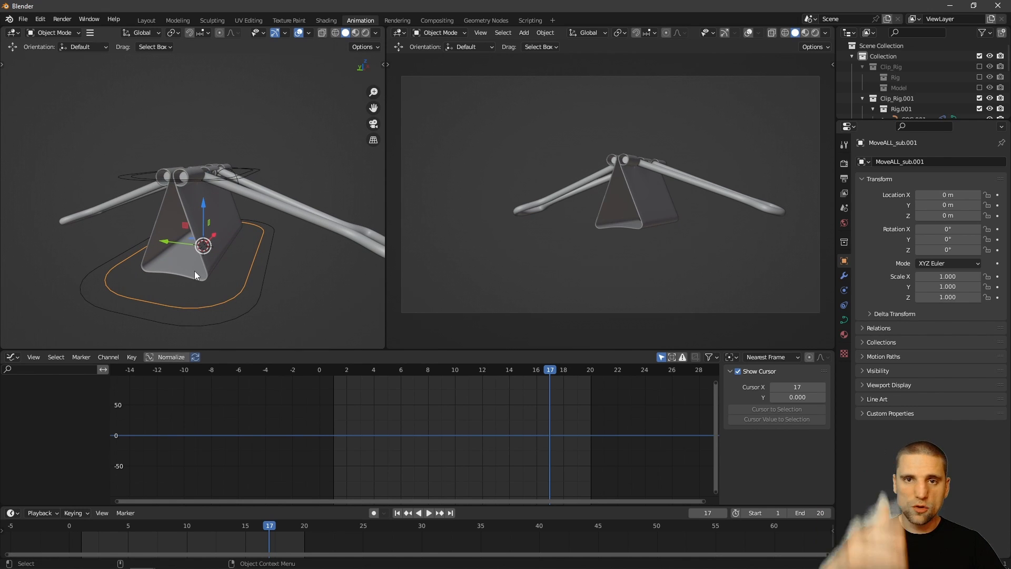
key(w)
middle_drag(195, 271, 261, 232)
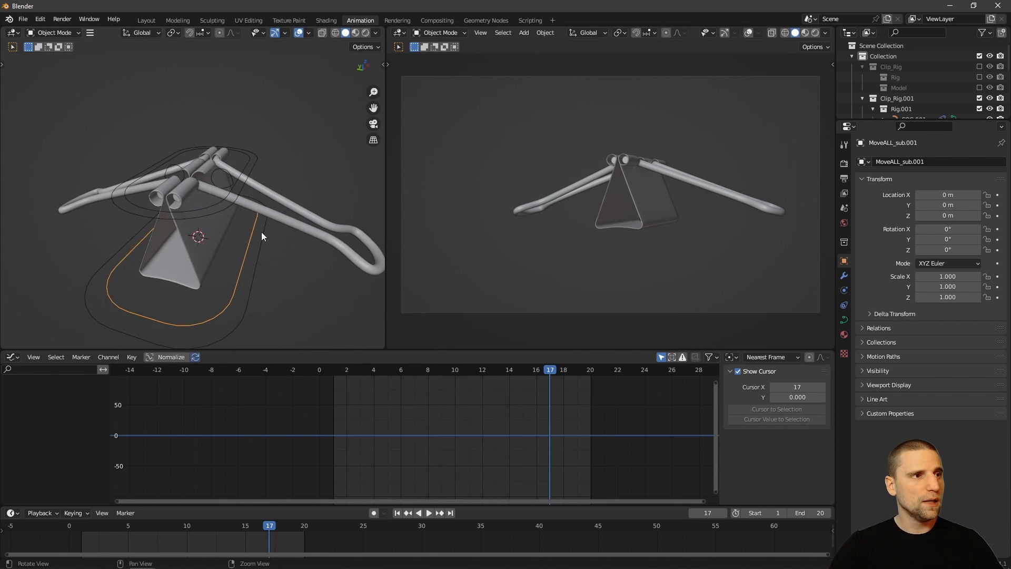
alt+right_drag(261, 231, 254, 150)
click(260, 167)
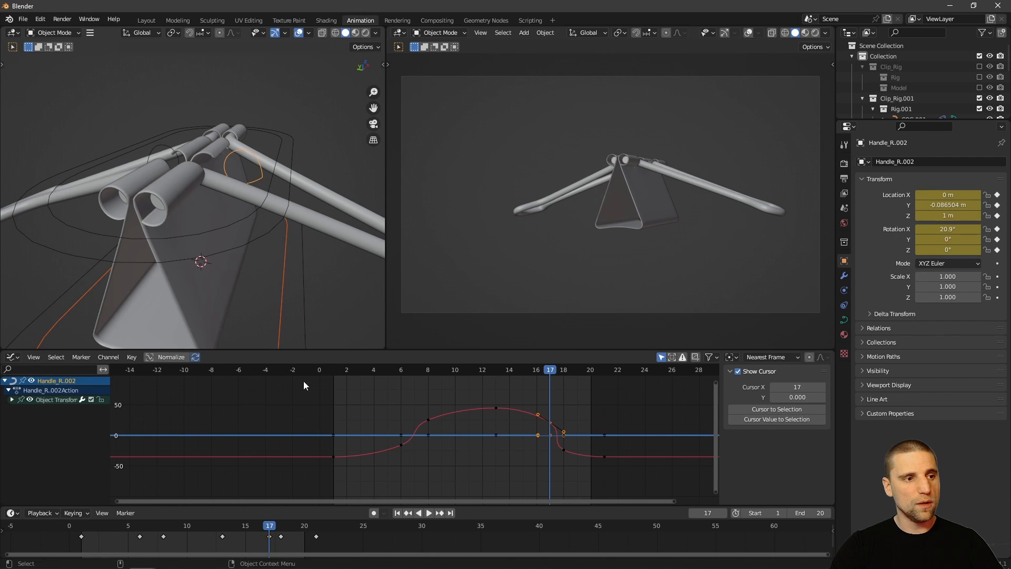
drag(88, 526, 314, 535)
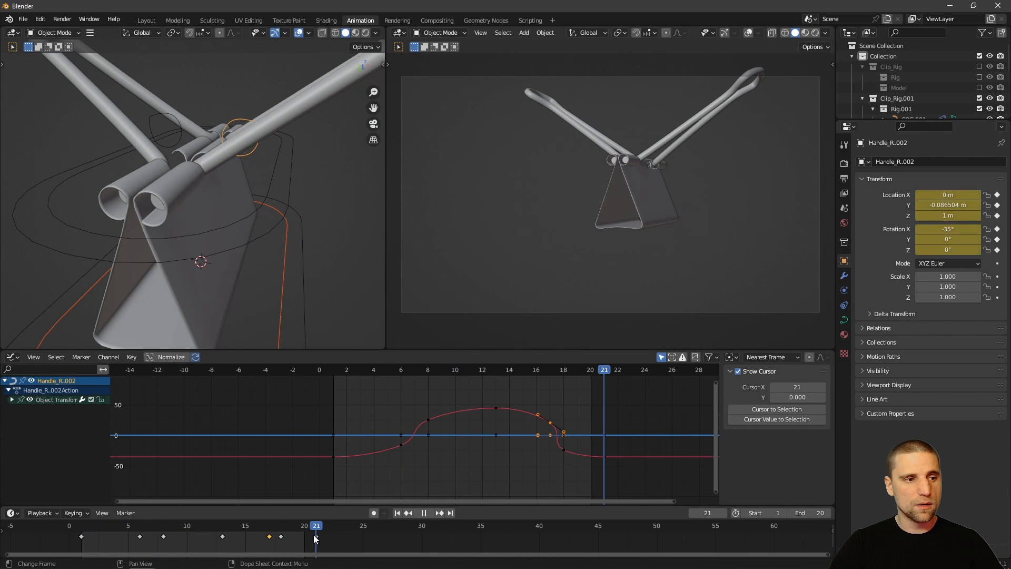
middle_drag(227, 537, 368, 543)
scroll(337, 541, up, 10)
ctrl+scroll(435, 546, up, 8)
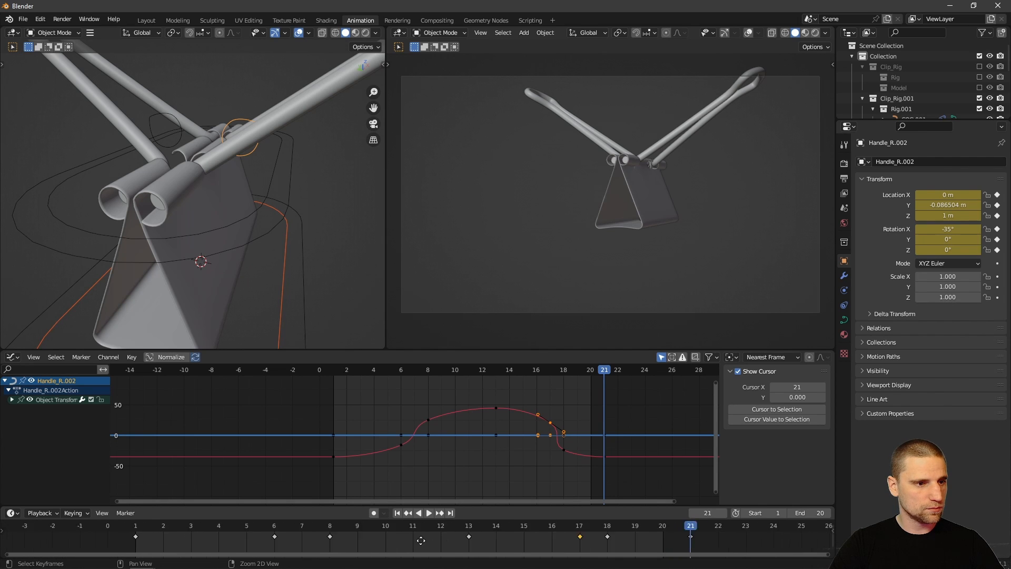
- Insert Location & Rotation keyframes for the selected base and handle controls at frames 1, 21 and 13
click(131, 527)
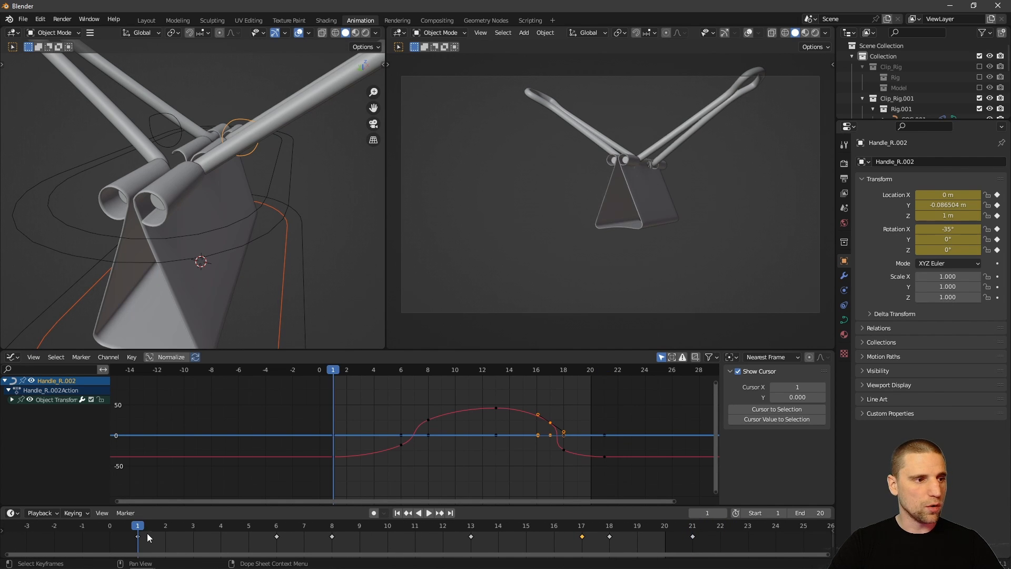
key(i)
click(603, 251)
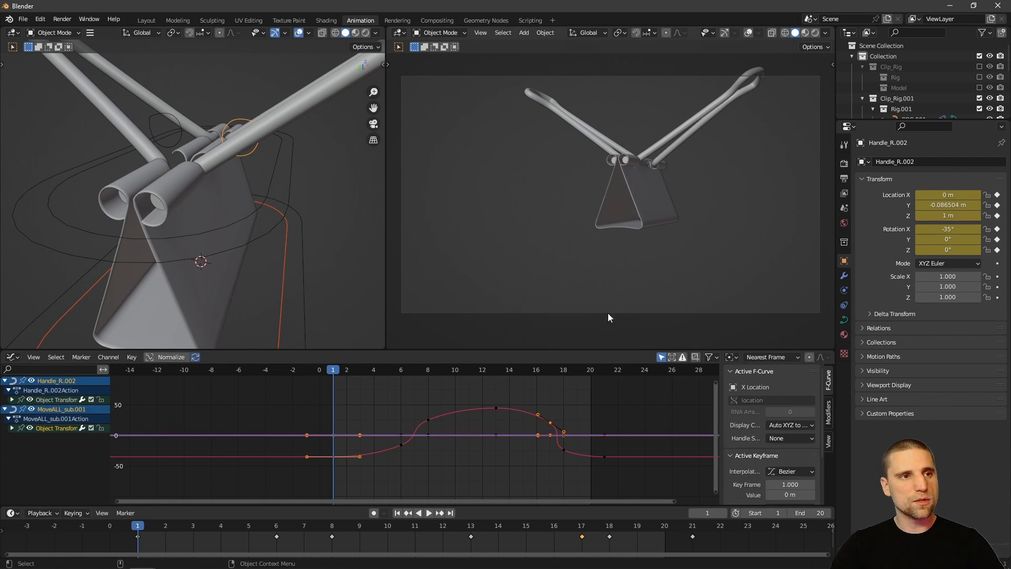
click(692, 529)
key(i)
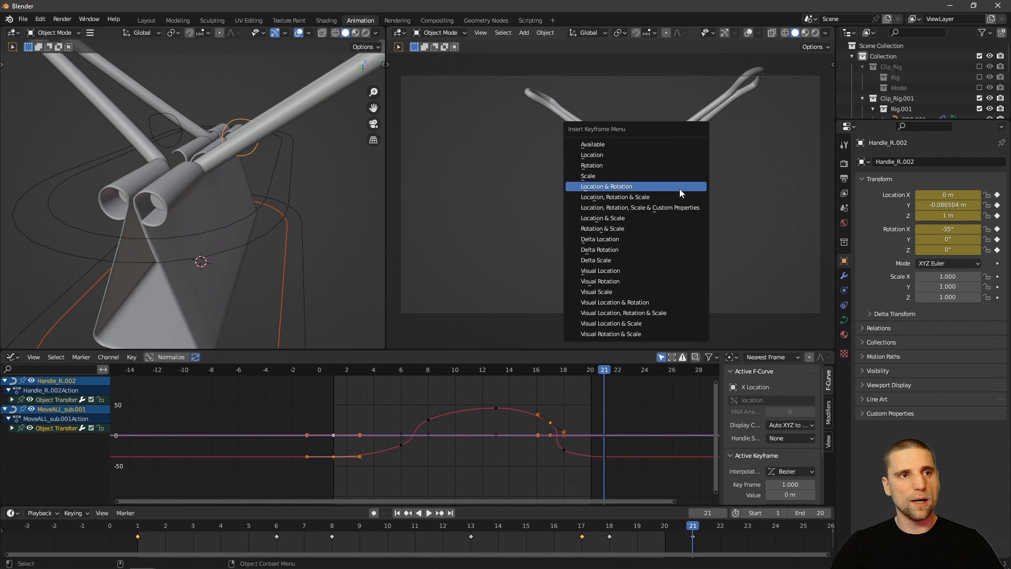
click(679, 188)
drag(320, 522, 476, 511)
key(i)
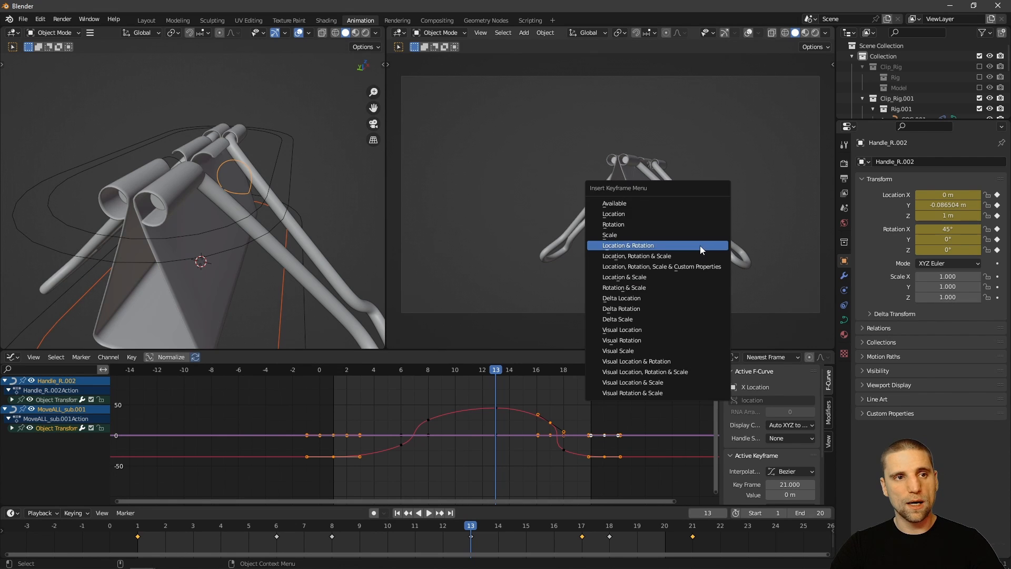
click(699, 248)
- Raise only the MoveALL_sub.001 control about 0.124 m along Z at frame 13, and insert a Location & Rotation keyframe
scroll(245, 175, down, 1)
click(242, 176)
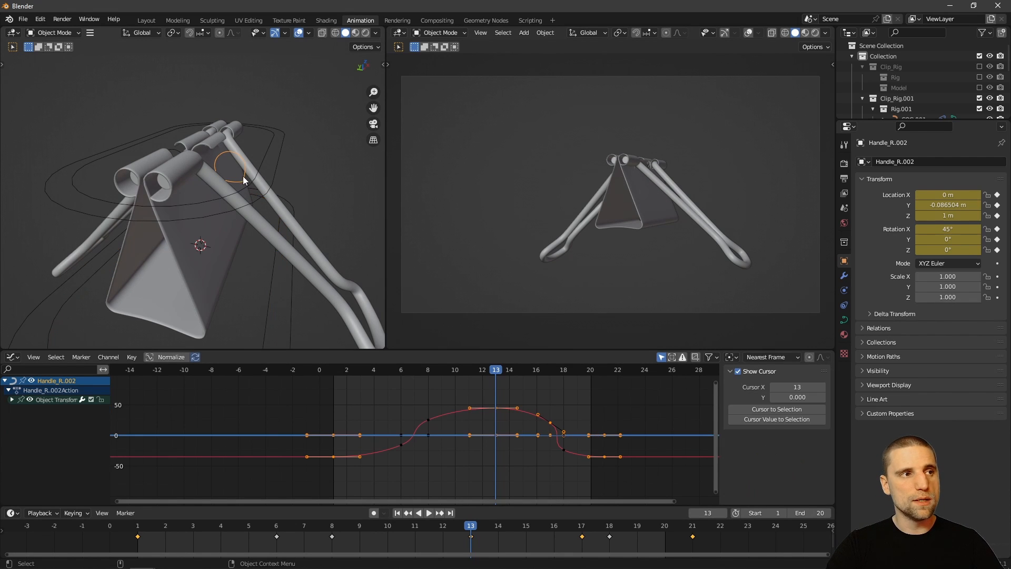
click(270, 308)
middle_drag(270, 307, 274, 286)
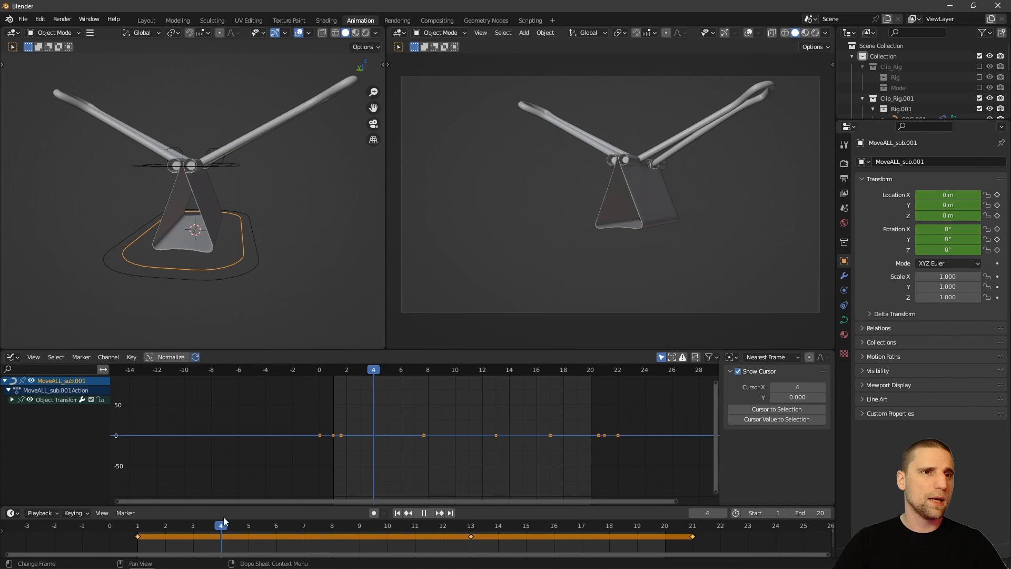
drag(223, 516, 460, 501)
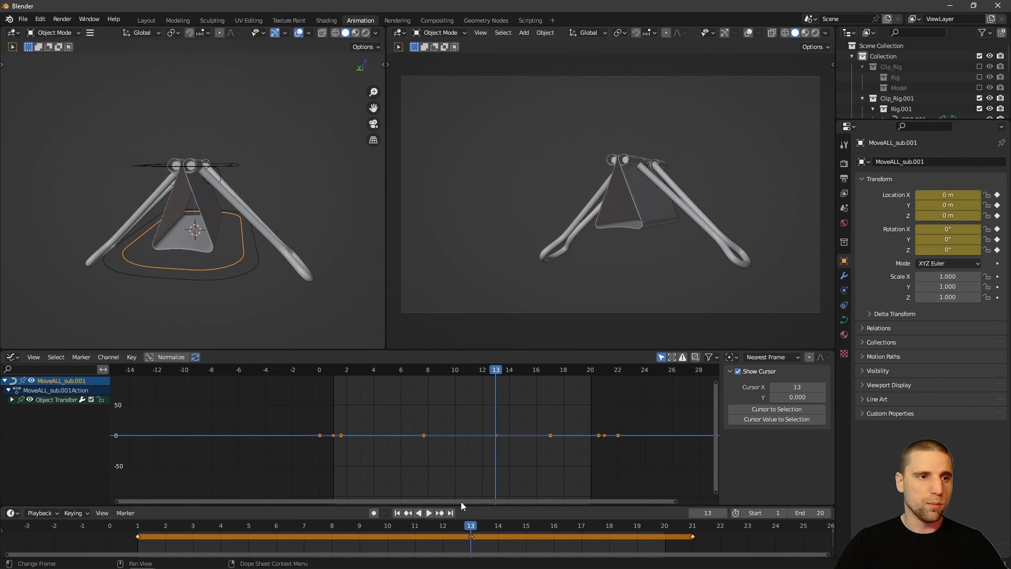
key(shift+space)
key(g)
drag(194, 193, 201, 182)
key(i)
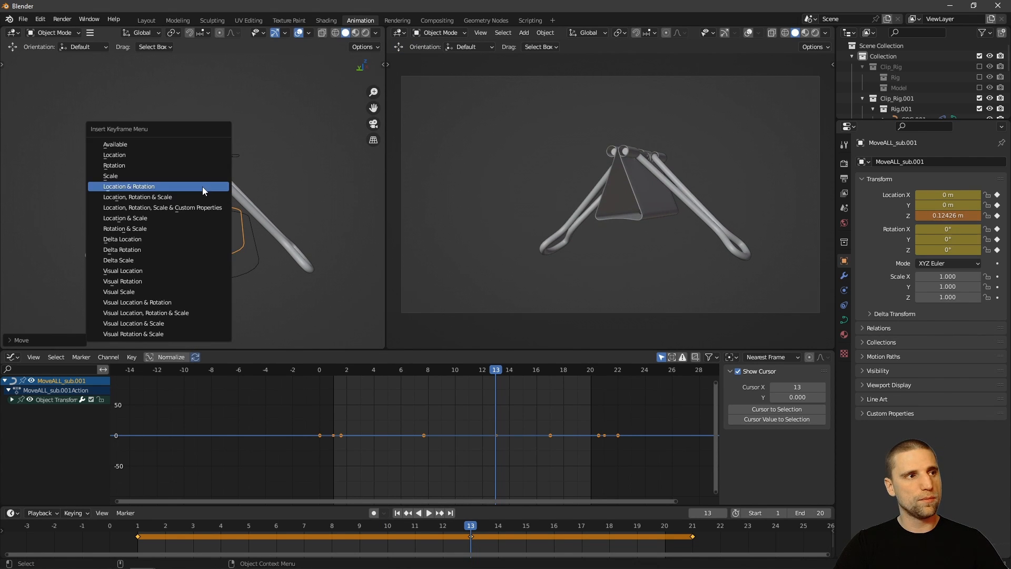
click(202, 186)
- Play the animation with the rising clip in the maximized camera view, and restore the workspace layout
key(ctrl+alt+space)
key(space)
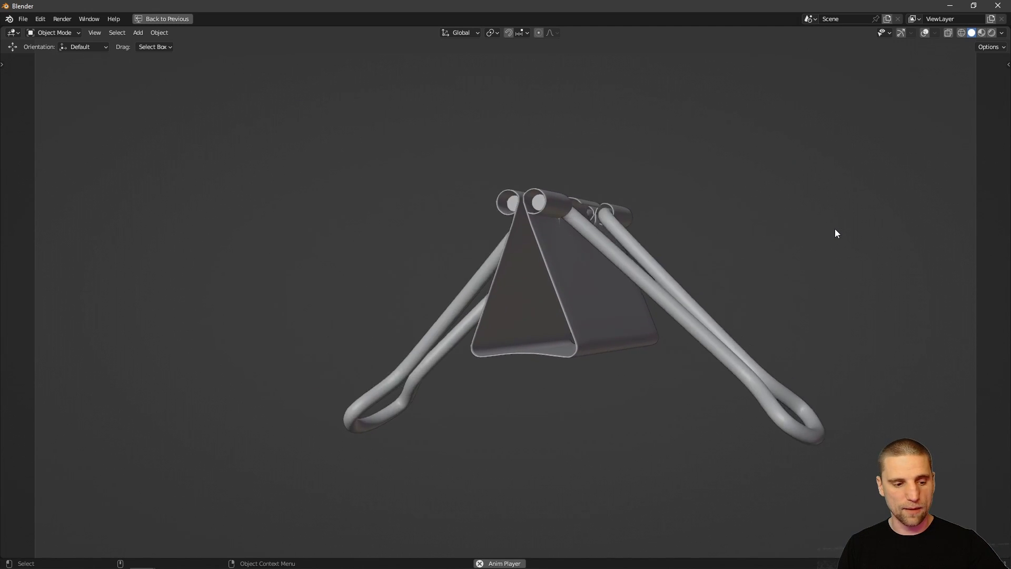
key(space)
key(ctrl+alt+space)
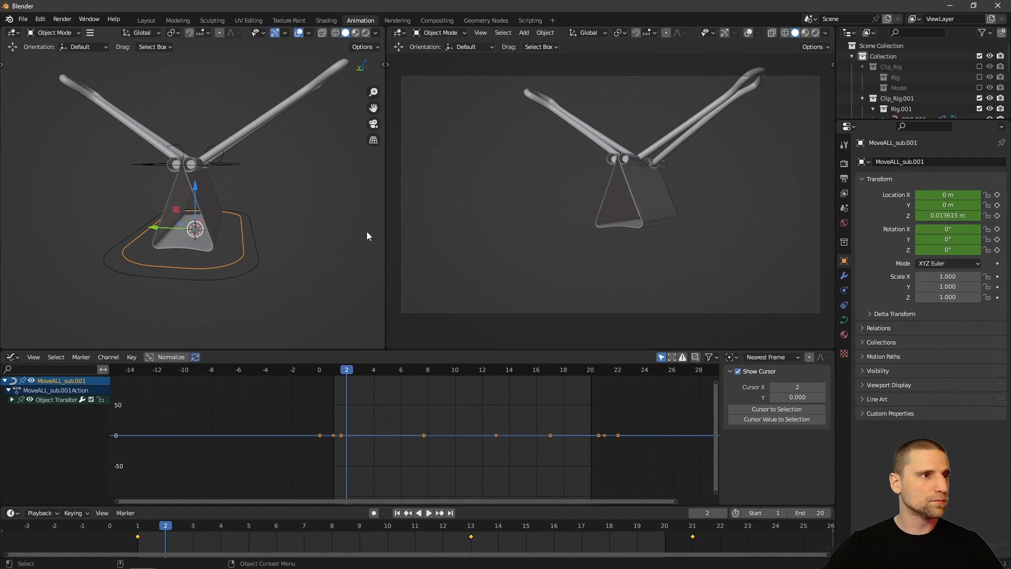
- Set the handles of all MoveALL_sub.001 keyframes to Auto Clamped, and play the animation
drag(561, 462, 494, 415)
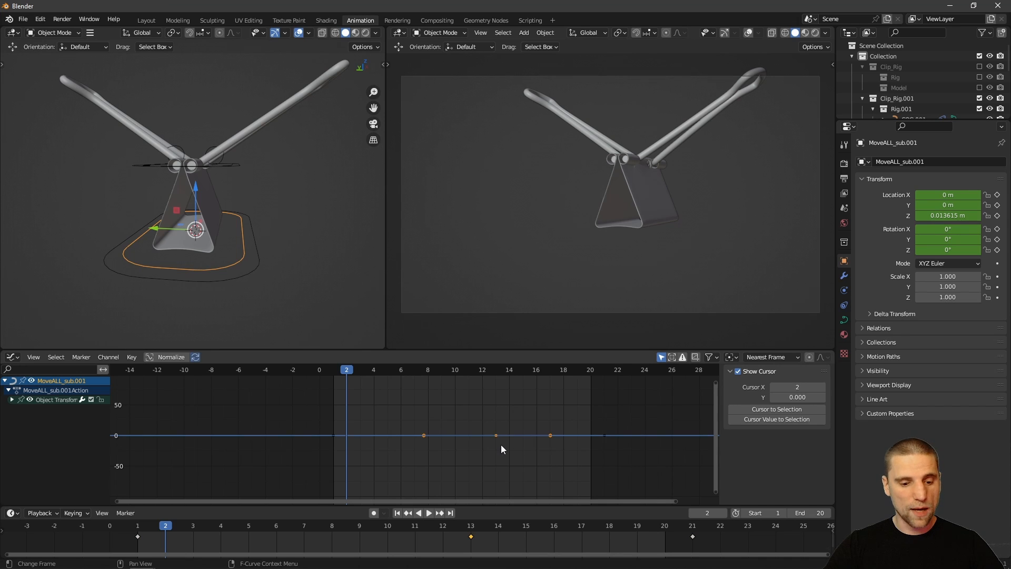
key(KP_Decimal)
key(Home)
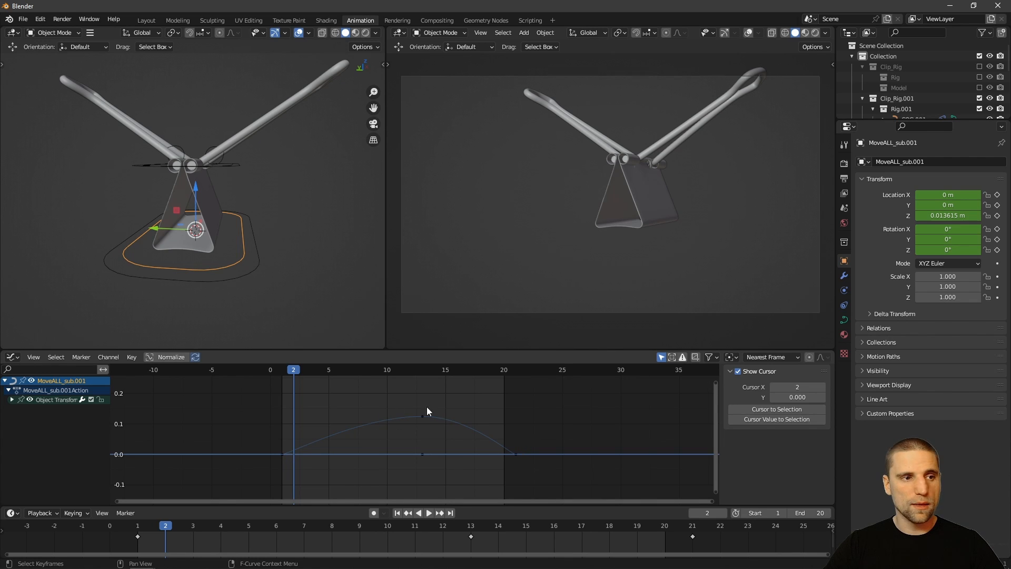
drag(237, 394, 606, 479)
key(v)
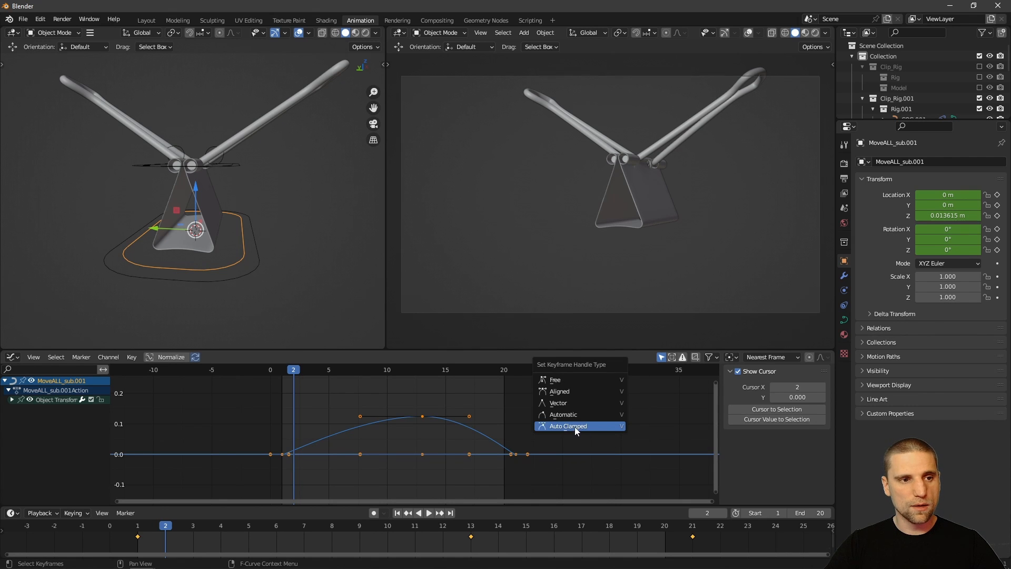
click(575, 425)
key(ctrl+space)
key(space)
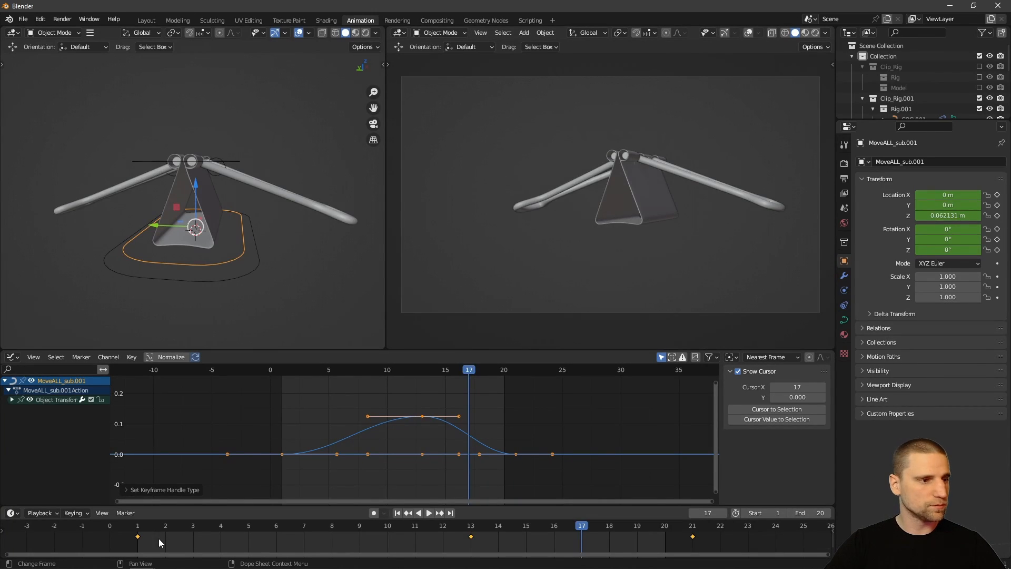
- Select the MoveALL_sub.001 keyframe at frame 13, and scrub through the opening motion to frame 17
click(472, 532)
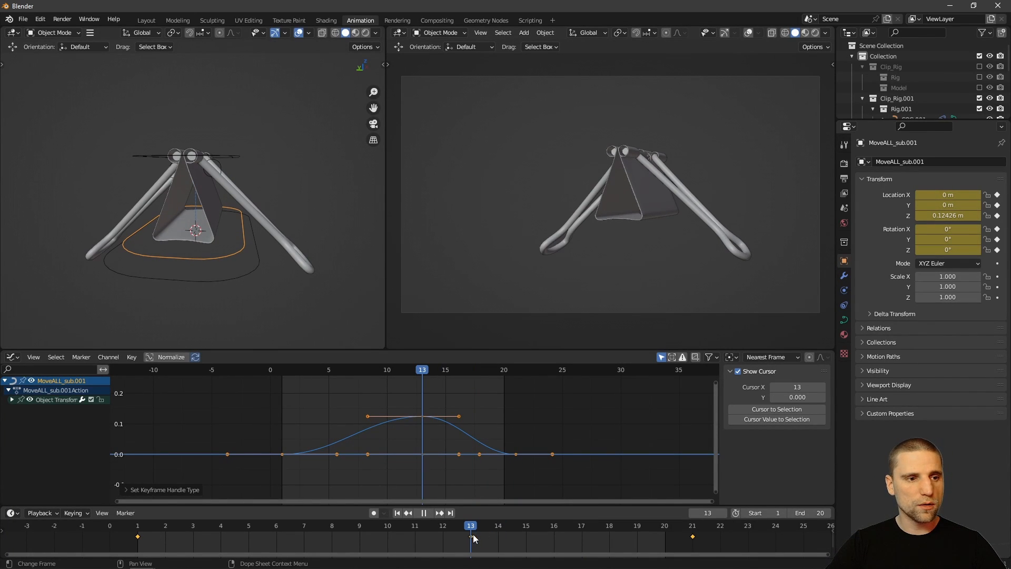
key(b)
drag(456, 536, 479, 541)
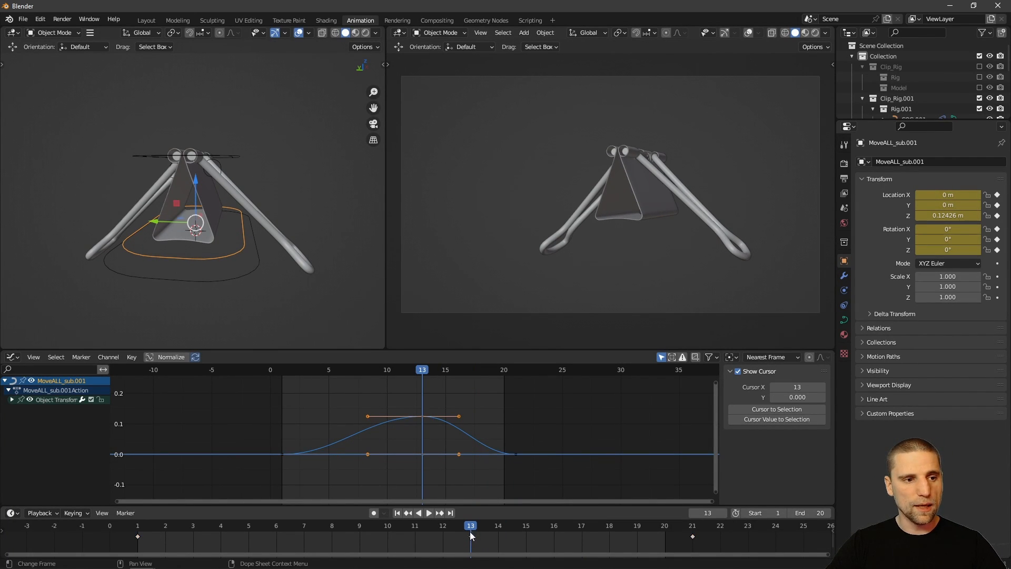
key(space)
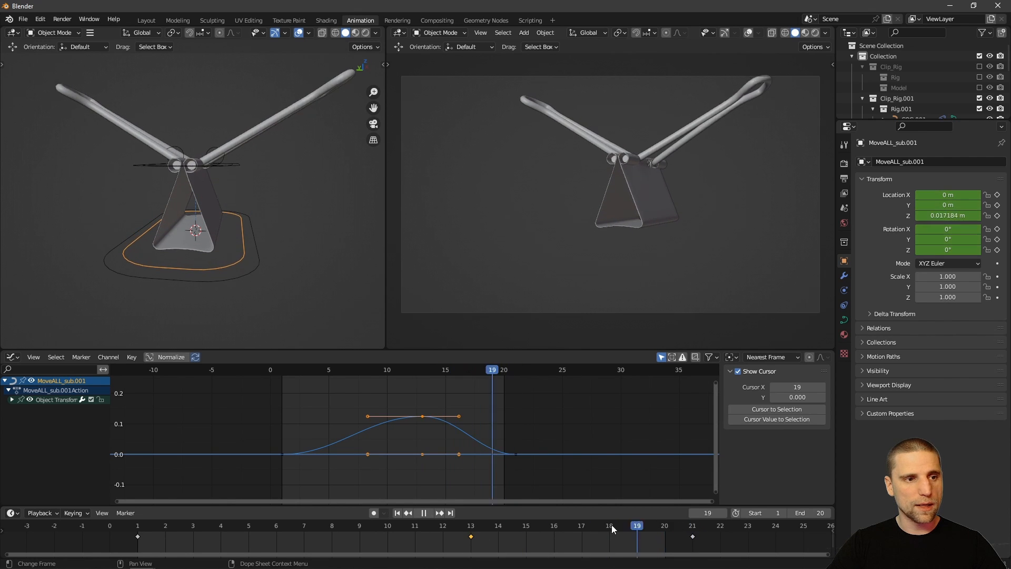
drag(611, 524, 583, 525)
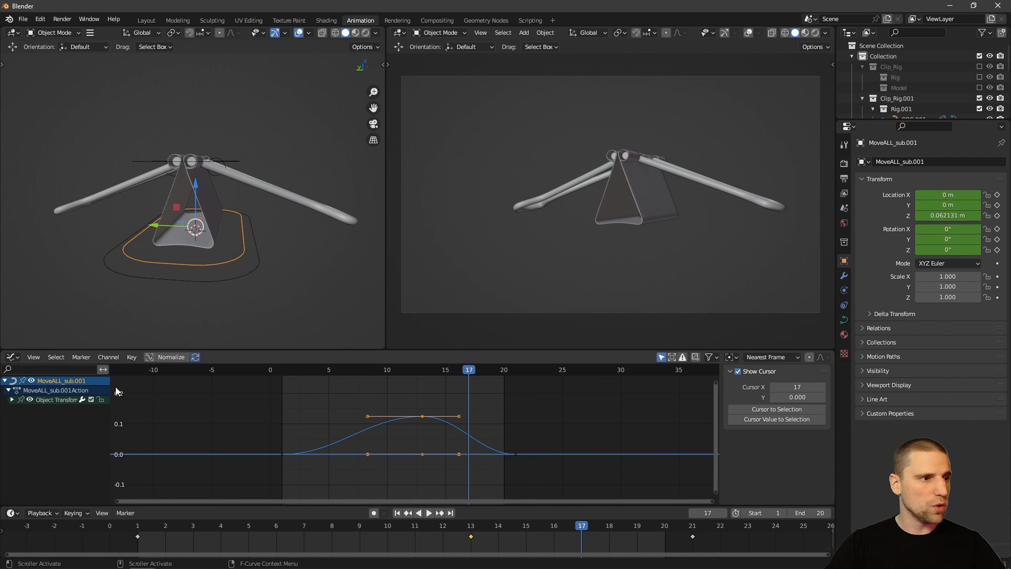
- Isolate the Z Location curve of MoveALL_sub.001 by hiding its other curves, and fit it in the graph view
click(12, 399)
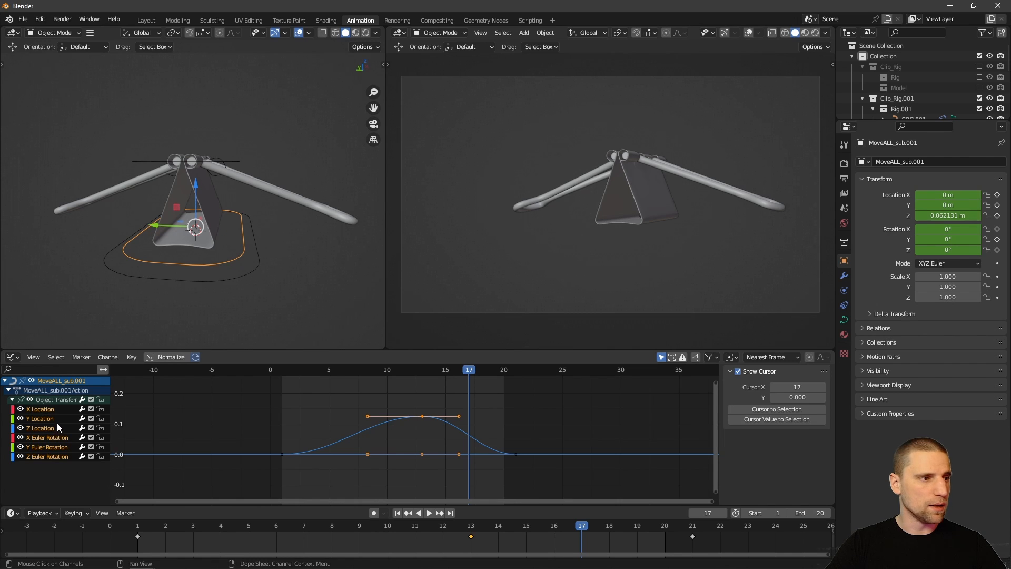
click(38, 429)
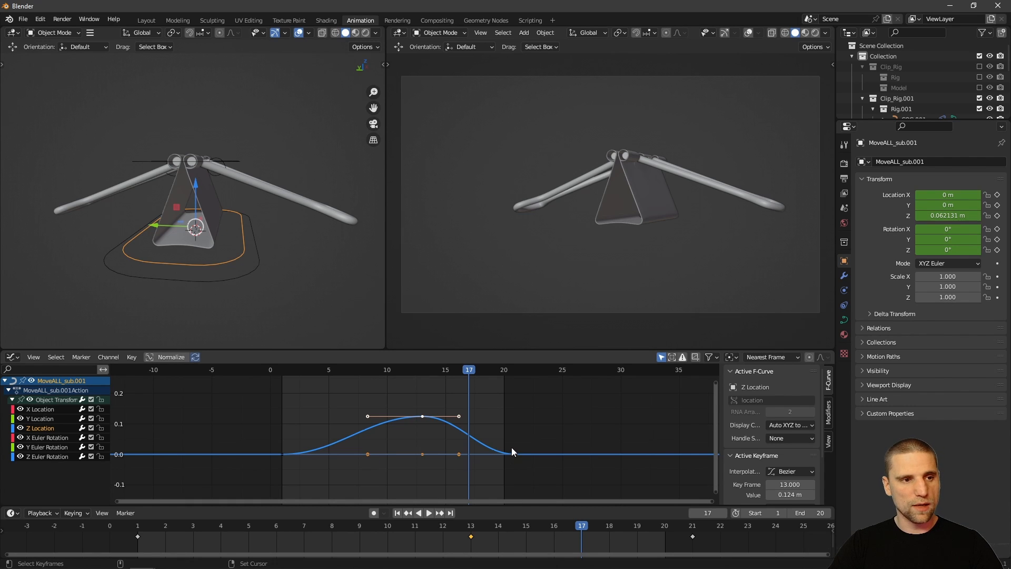
key(shift+h)
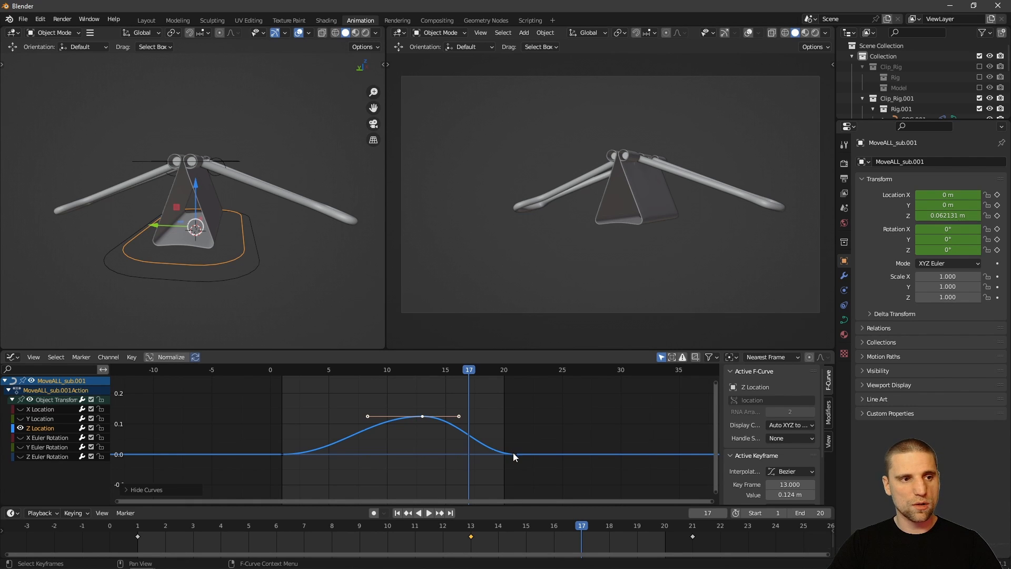
click(484, 427)
key(a)
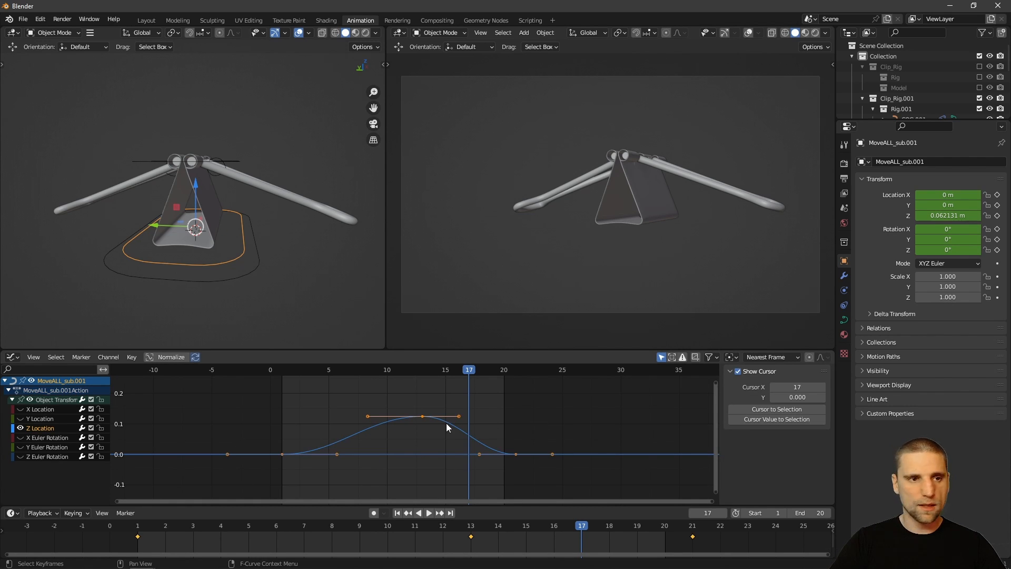
key(Home)
ctrl+middle_drag(474, 443, 478, 416)
- Move the MoveALL_sub.001 keyframe from frame 13 to frame 14, and select the Z Location curve's keyframe at frame 21
click(475, 537)
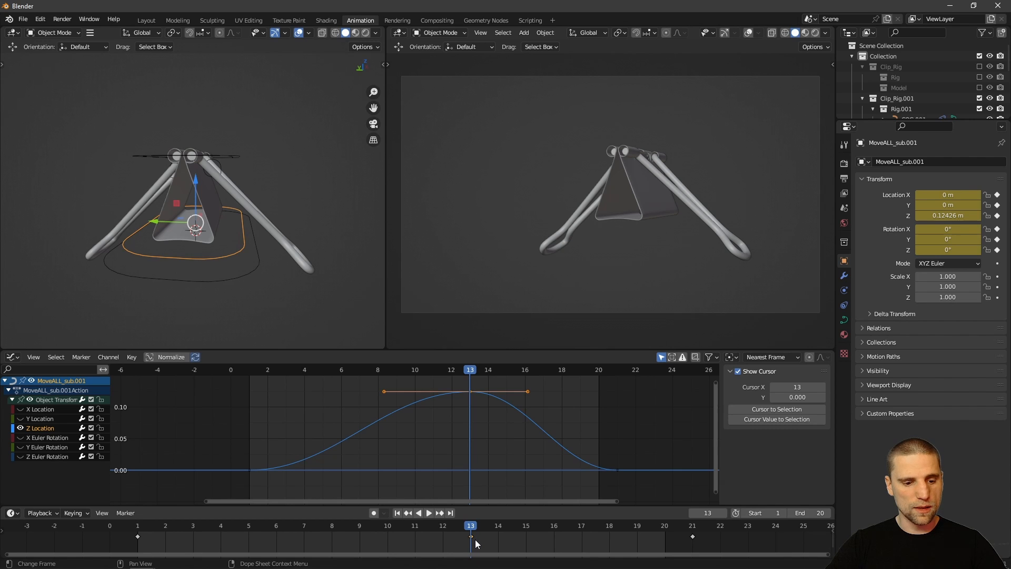
drag(476, 538, 498, 538)
key(space)
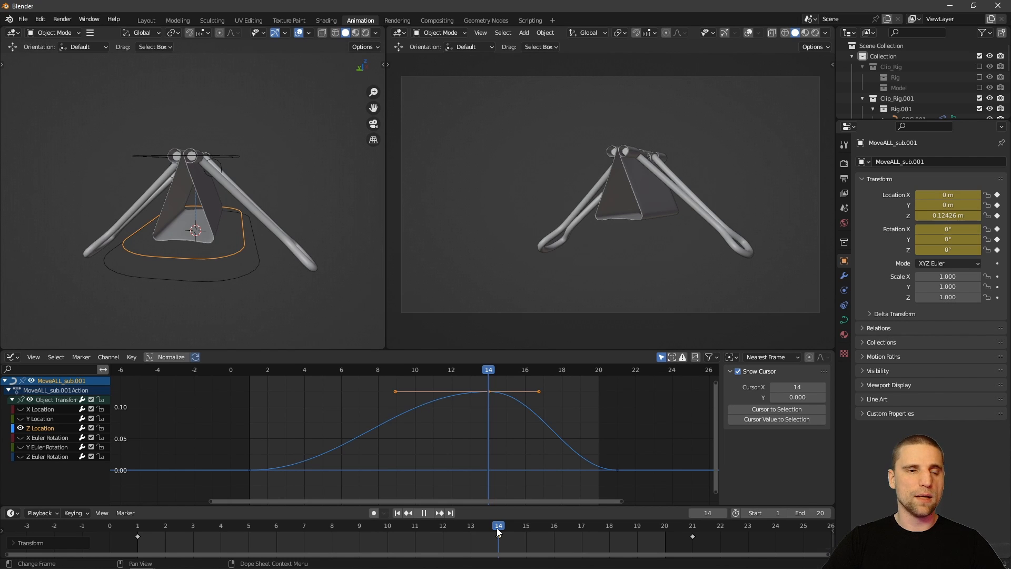
key(space)
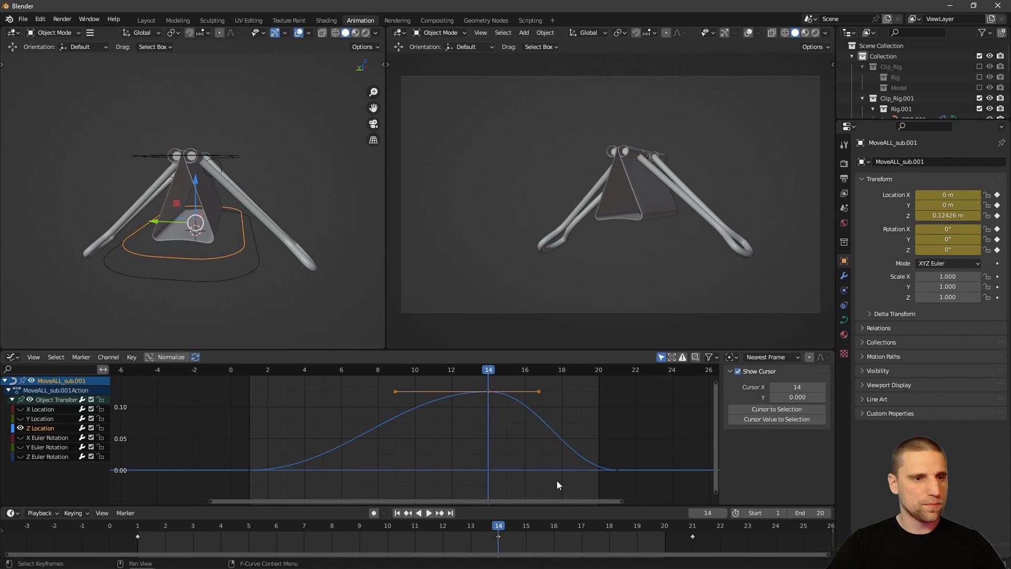
click(614, 470)
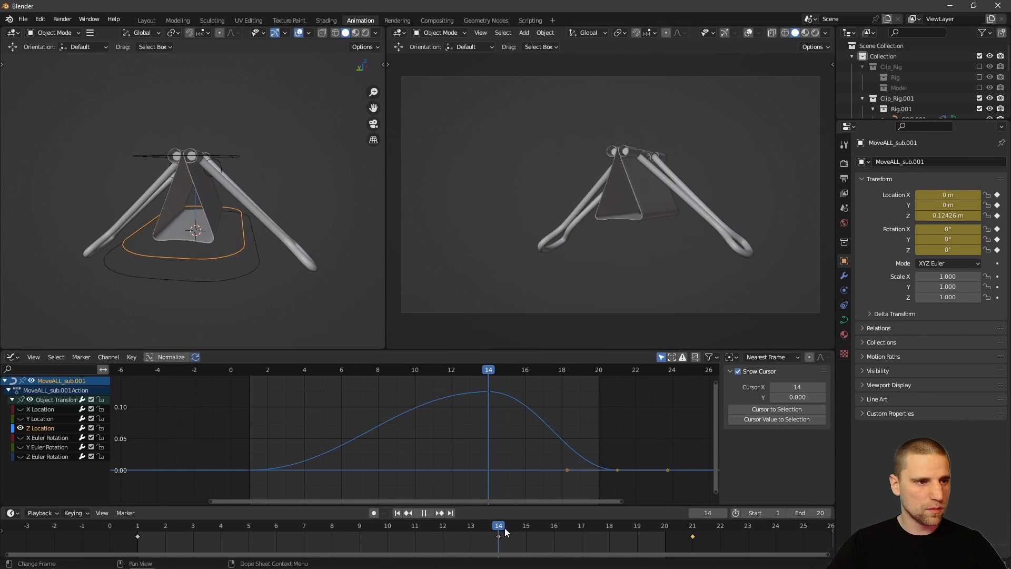
- Tilt the handles of the Z Location curve's first and last keyframes by about 0.013 for a slight dip, and play the animation
click(311, 462)
shift+drag(574, 443, 662, 489)
drag(566, 471, 568, 463)
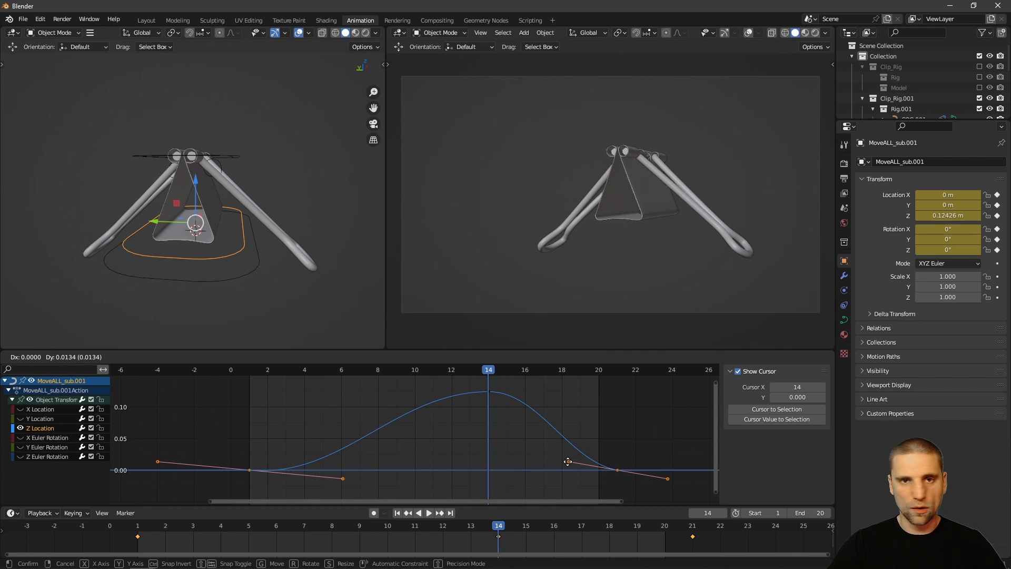
click(567, 461)
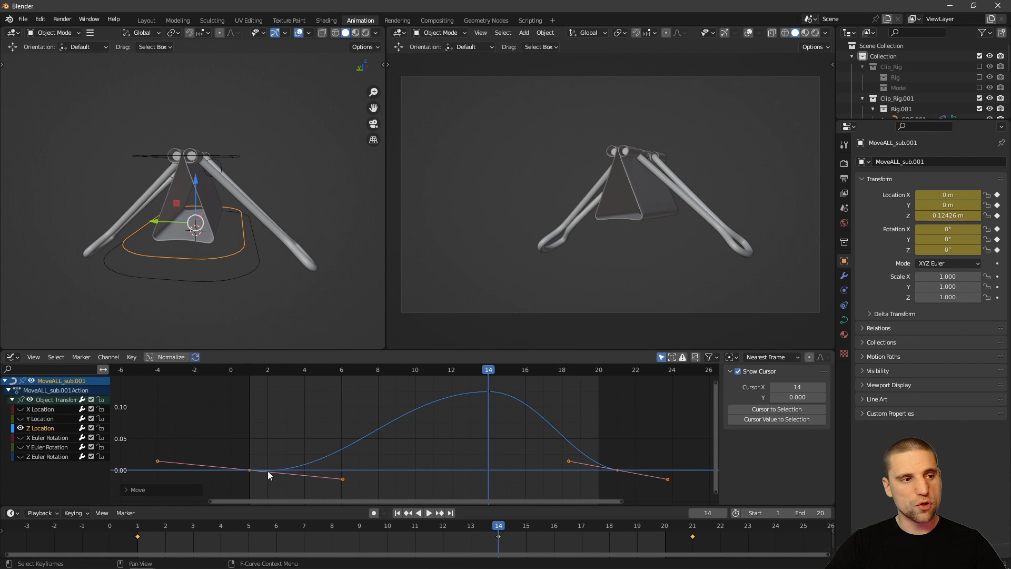
key(ctrl+space)
key(space)
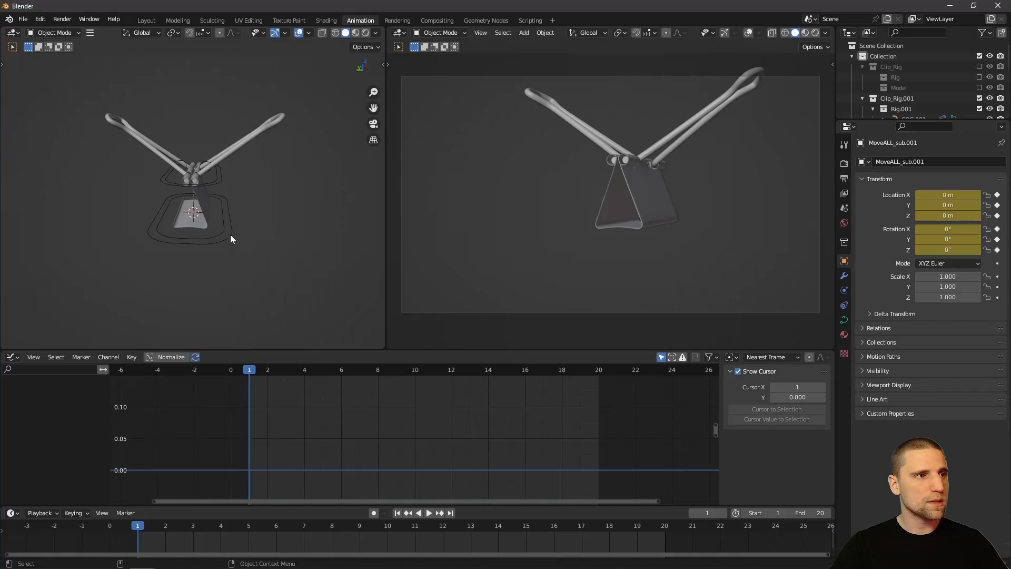
- Move the animated clip aside by shifting its MoveALL.001 control along Y to about 8.28 m
click(221, 231)
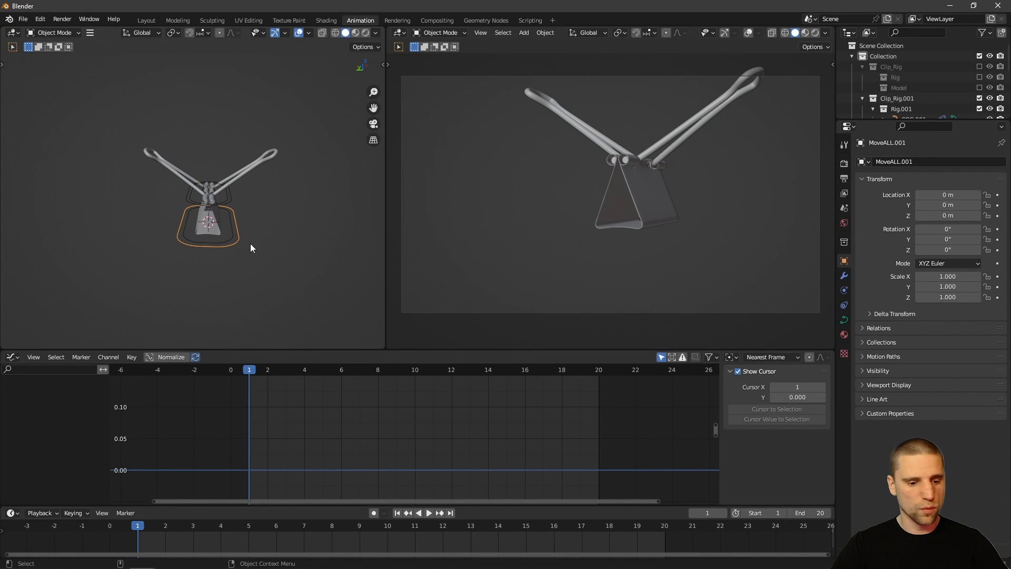
alt+right_drag(299, 280, 237, 232)
alt+drag(237, 231, 227, 252)
drag(169, 188, 49, 149)
alt+middle_drag(126, 184, 222, 222)
alt+drag(221, 222, 223, 197)
key(f)
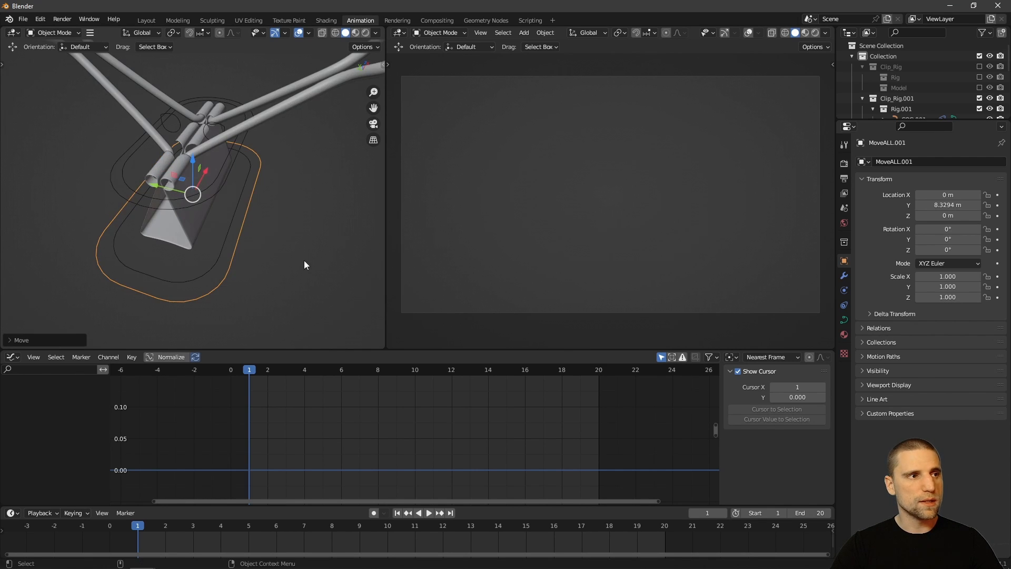
alt+right_drag(305, 263, 225, 215)
alt+drag(225, 215, 230, 243)
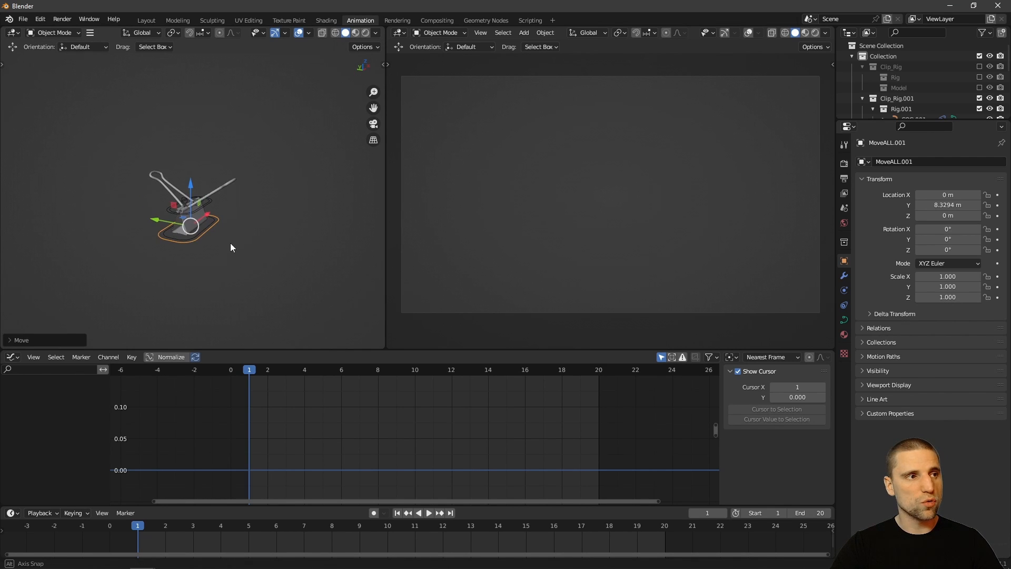
drag(152, 225, 186, 221)
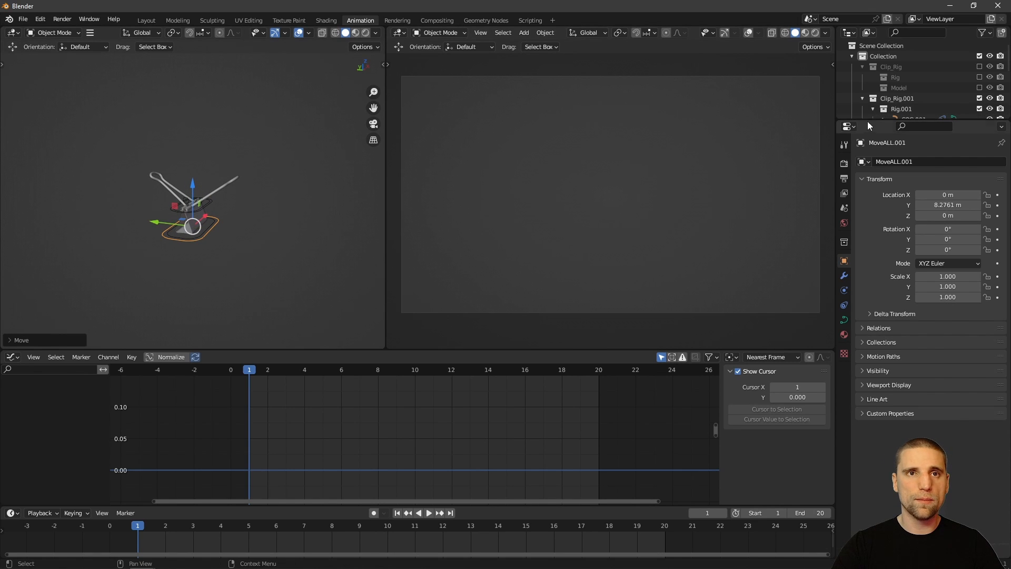
- Enlarge the Outliner, include the Clip_Rig collection in the view layer, and exclude the Clip_Rig.001 collection
drag(870, 121, 869, 191)
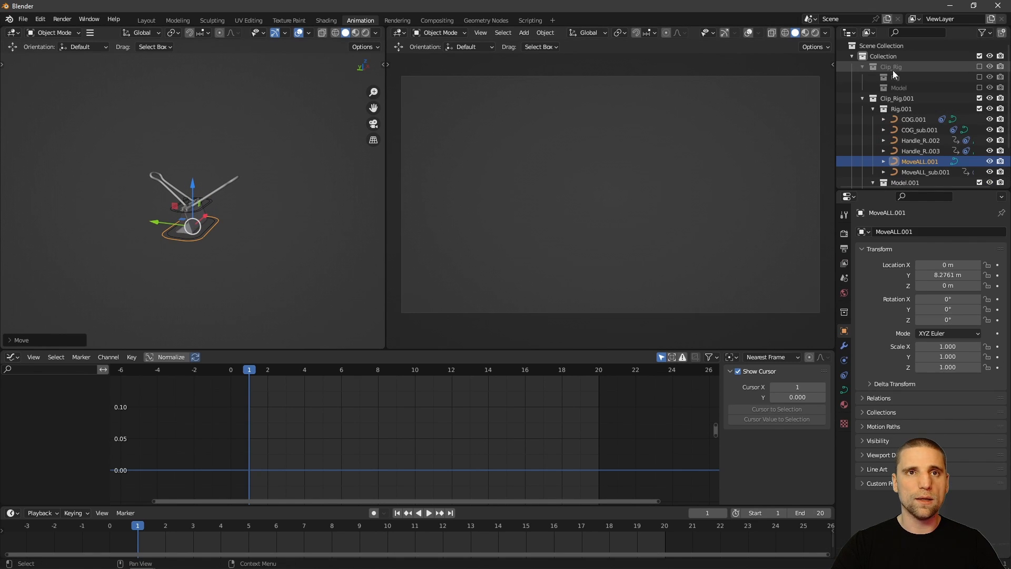
click(978, 67)
alt+drag(279, 244, 170, 213)
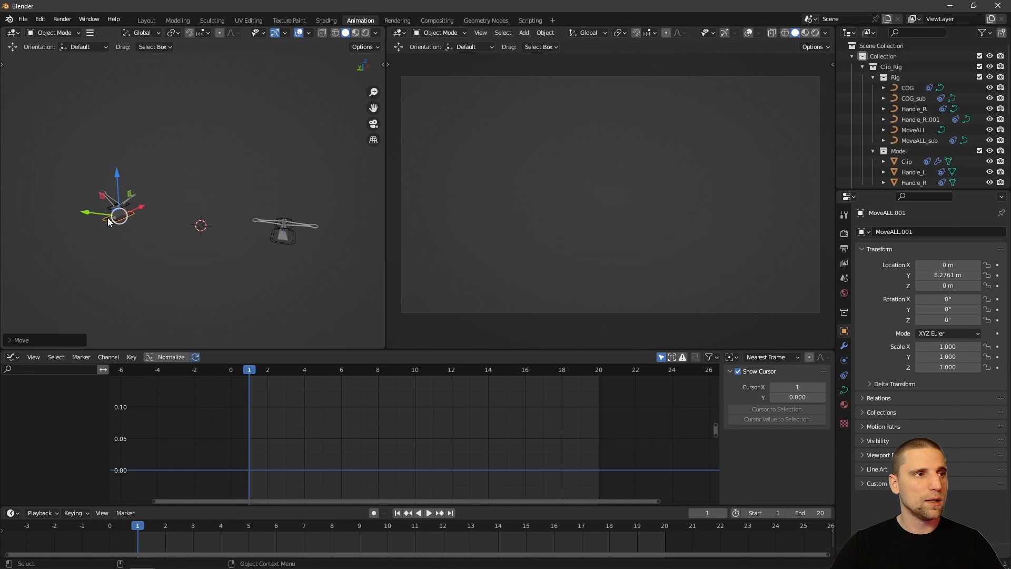
key(KP_Subtract)
click(980, 99)
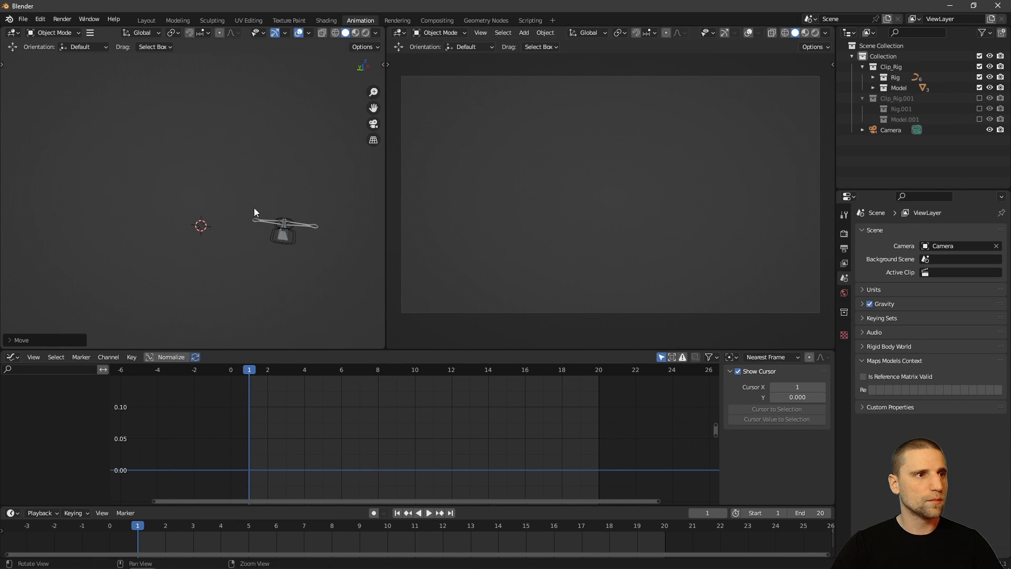
- Select the MoveALL control of the original clip and bring it back to the world origin
alt+right_drag(194, 217, 331, 296)
click(335, 261)
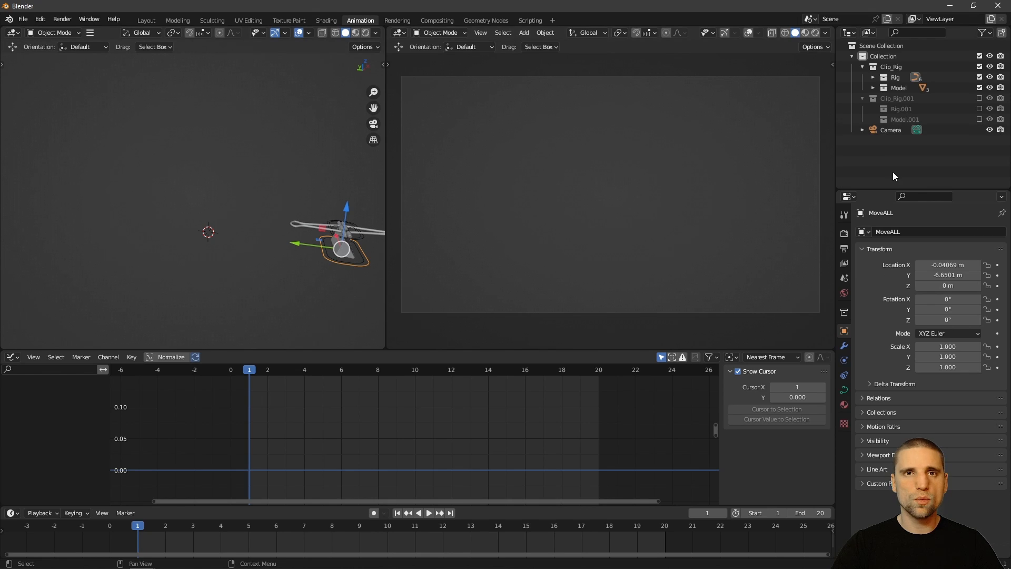
alt+drag(495, 295, 556, 347)
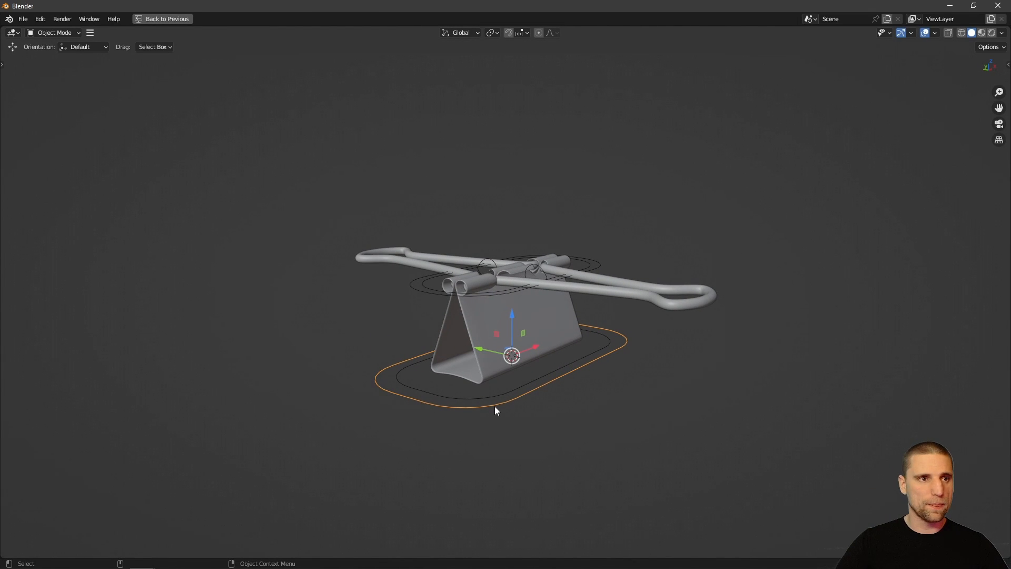
- Rotate the controls of both clip handles, entering -90° as an angle, until the handles stand upright above the clip body
middle_drag(494, 406, 513, 270)
click(485, 269)
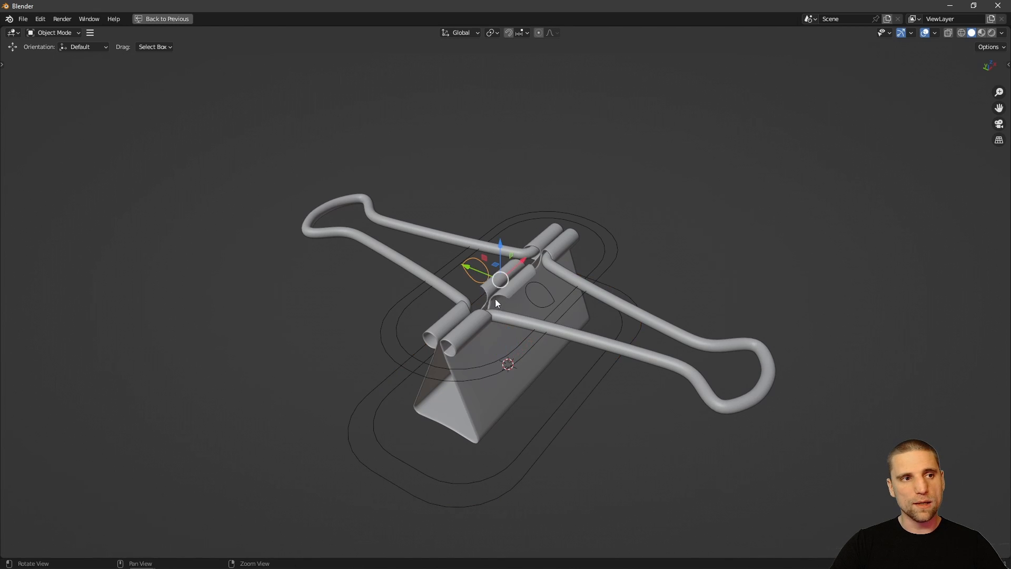
alt+drag(503, 322, 521, 291)
key(e)
drag(514, 230, 545, 246)
click(574, 271)
click(558, 265)
text(-90)
scroll(624, 217, down, 1)
shift+middle_drag(582, 171, 567, 296)
mouse_move(539, 356)
mouse_down()
mouse_move(544, 363)
mouse_move(552, 342)
mouse_move(517, 356)
mouse_move(523, 363)
mouse_up()
click(487, 355)
click(611, 340)
middle_drag(666, 387, 531, 340)
scroll(525, 316, down, 2)
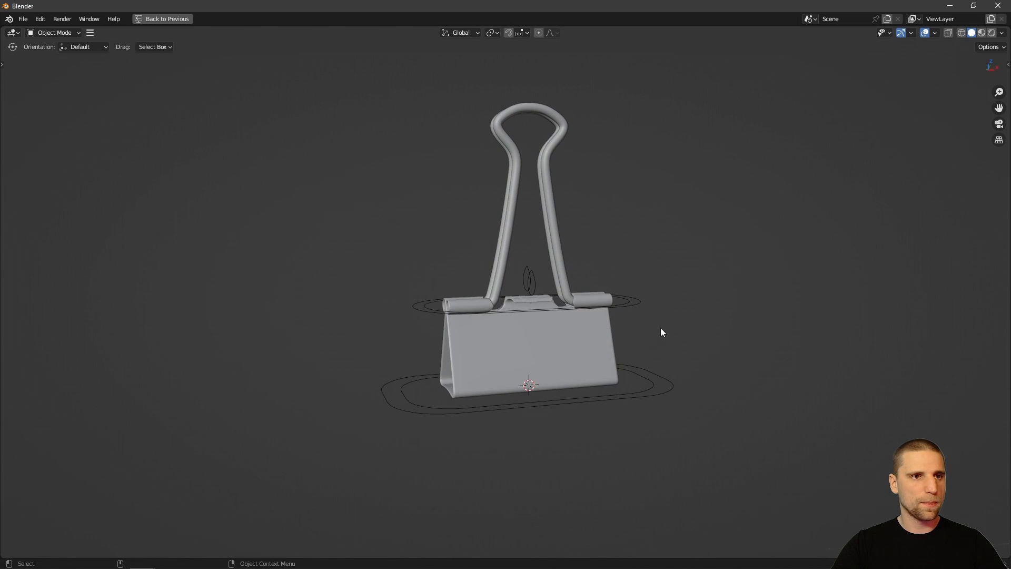
- Rotate the MoveALL_sub control 90° about Y to lay the clip on its side, and restore the full Animation layout
click(649, 377)
middle_drag(659, 373, 585, 331)
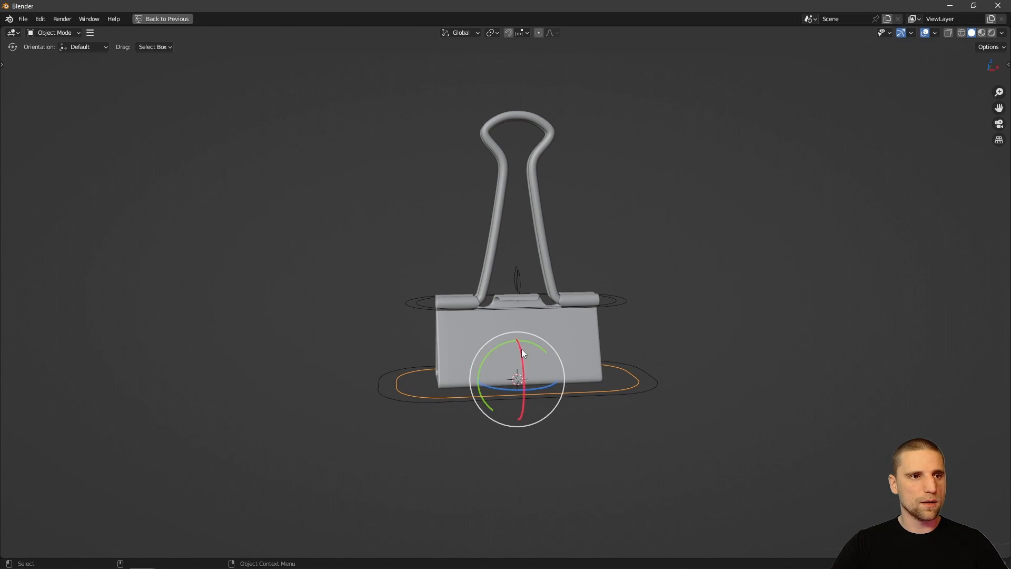
drag(522, 349, 542, 350)
text(90)
middle_drag(700, 351, 661, 338)
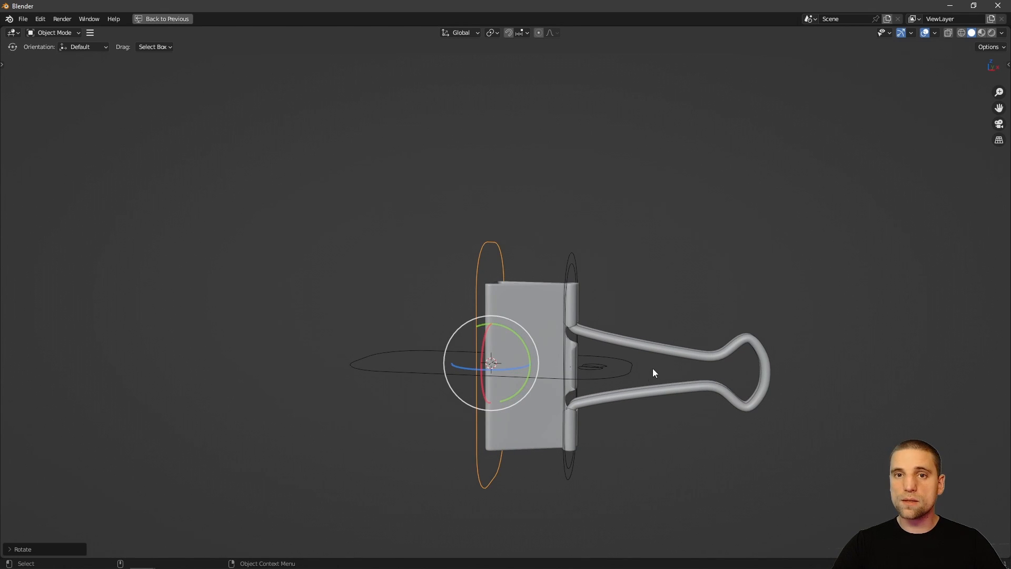
middle_drag(549, 379, 564, 354)
key(w)
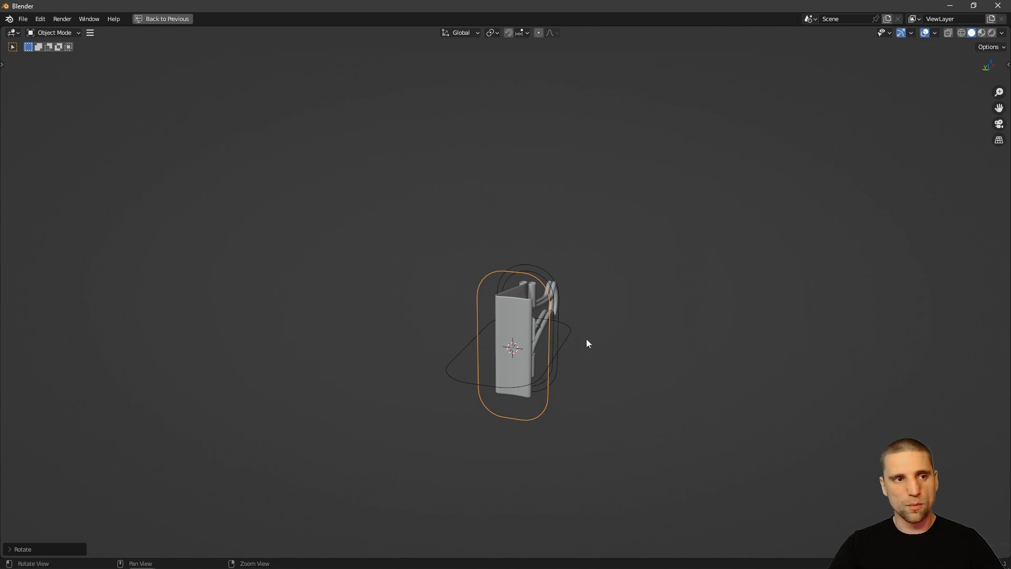
key(ctrl+space)
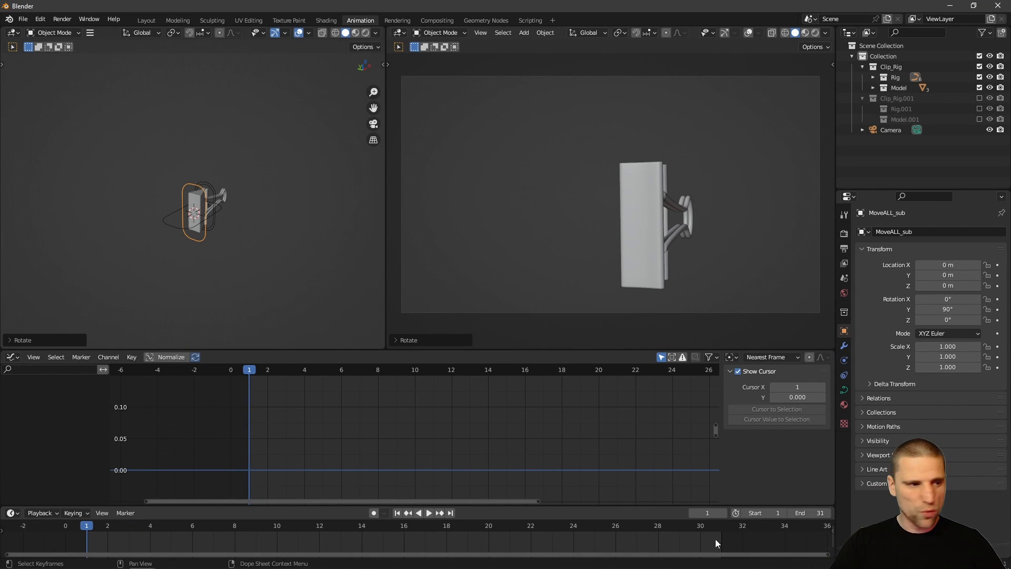
- Try moving the MoveALL_sub control along Y and rotating it about Z, restoring its pose each time
scroll(235, 242, up, 6)
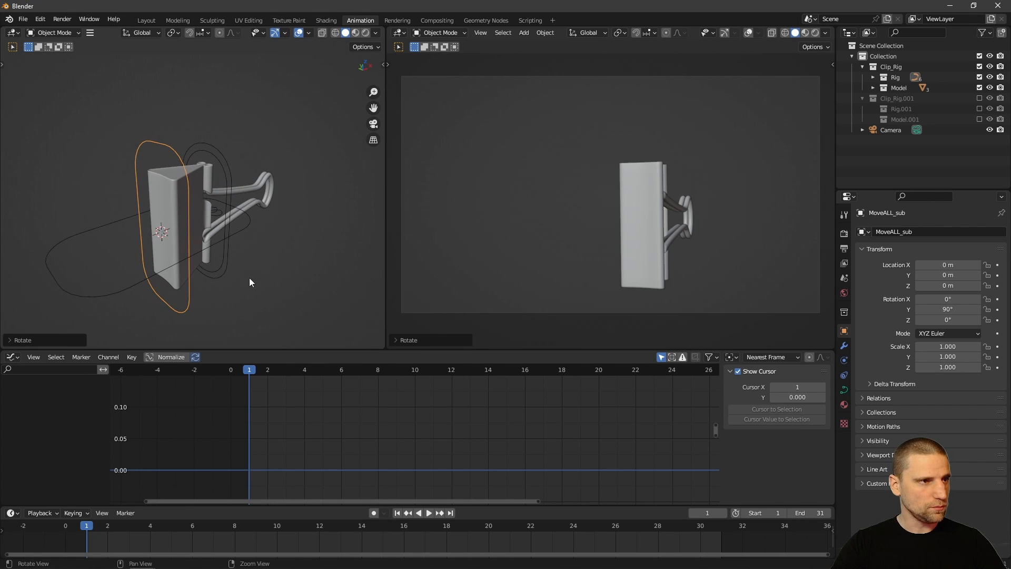
click(163, 180)
click(162, 144)
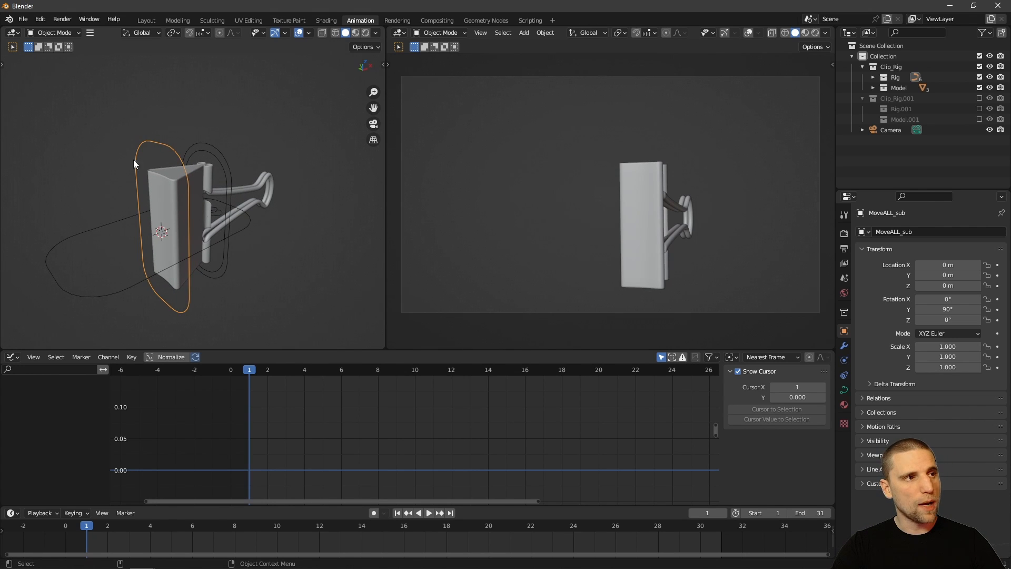
middle_drag(152, 140, 169, 231)
key(shift+space)
key(g)
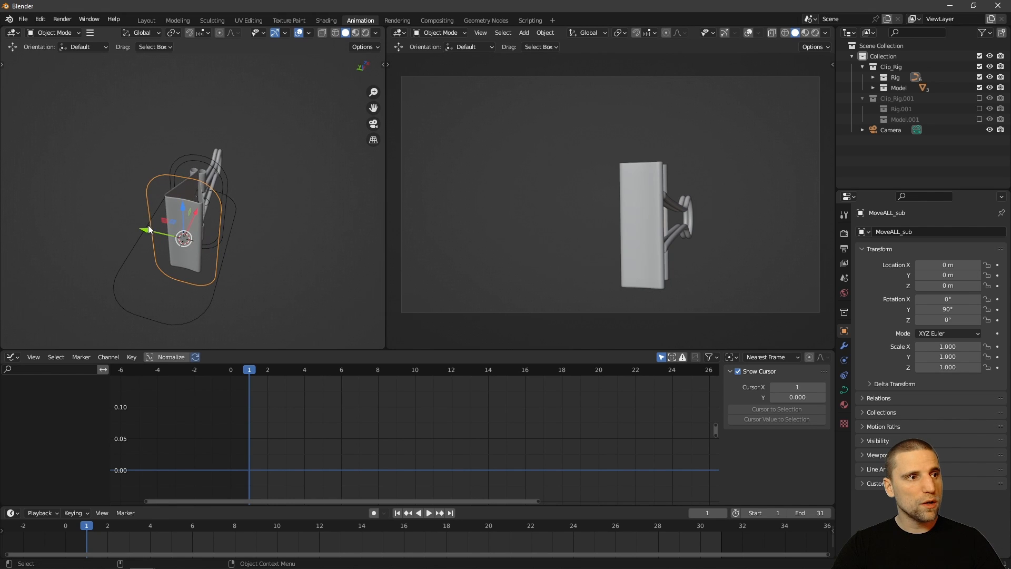
drag(149, 229, 193, 246)
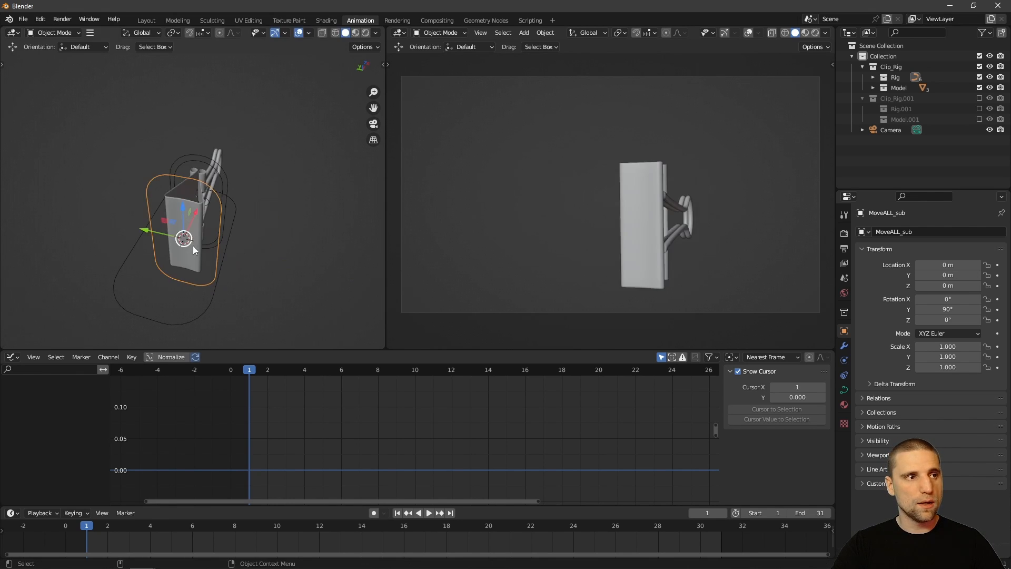
key(shift+space)
key(r)
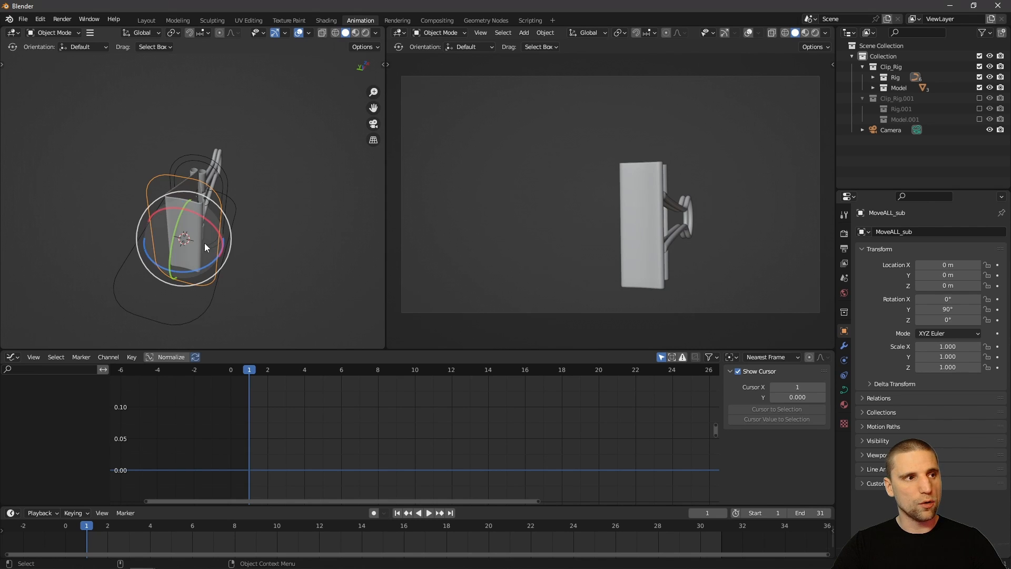
mouse_move(205, 265)
mouse_down()
mouse_move(212, 258)
mouse_move(202, 267)
mouse_up()
right_click(201, 267)
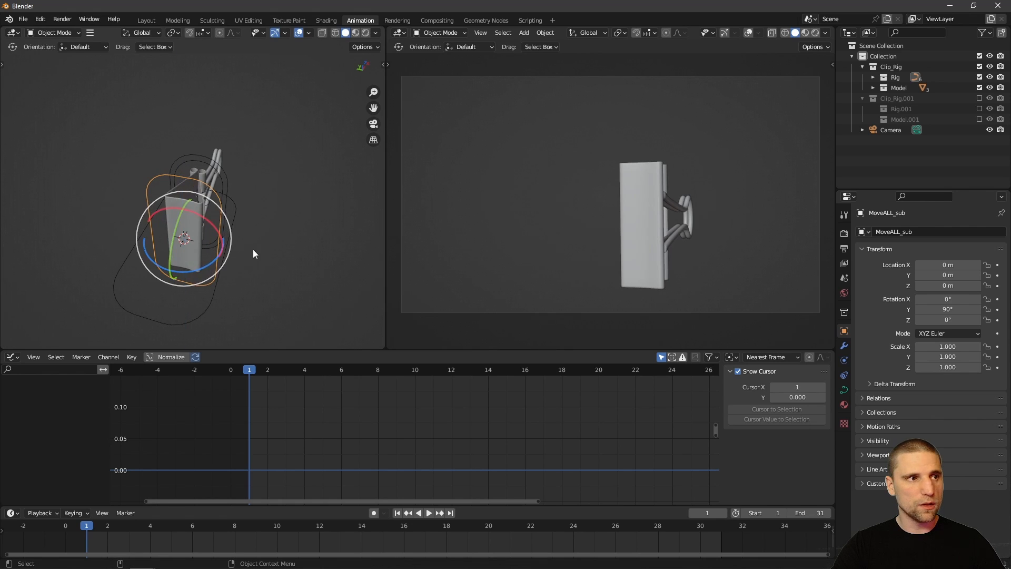
- Try rotating the Handle_R control about Z, and undo the rotation
key(w)
middle_drag(253, 254, 241, 239)
click(245, 232)
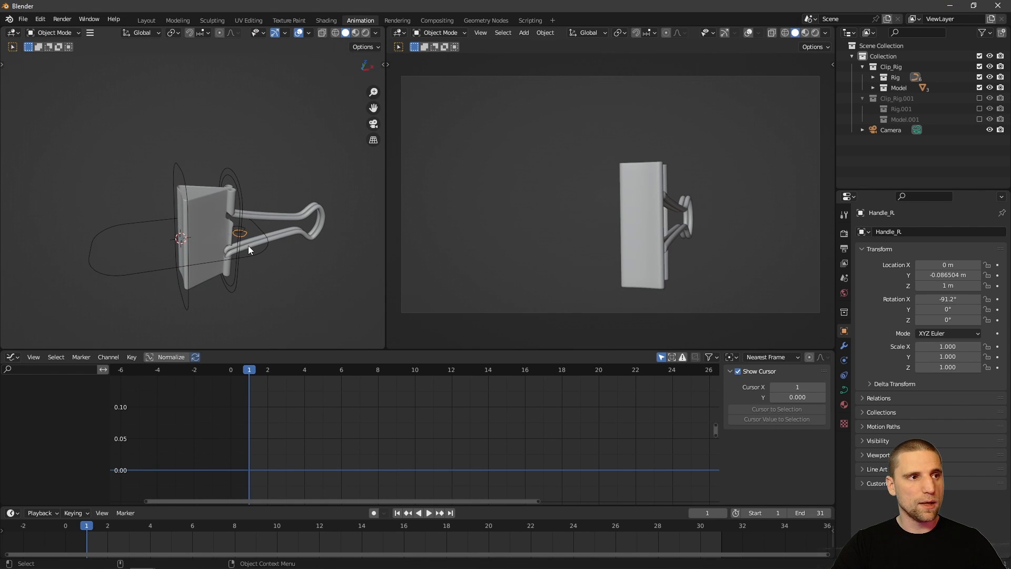
key(shift+space)
key(r)
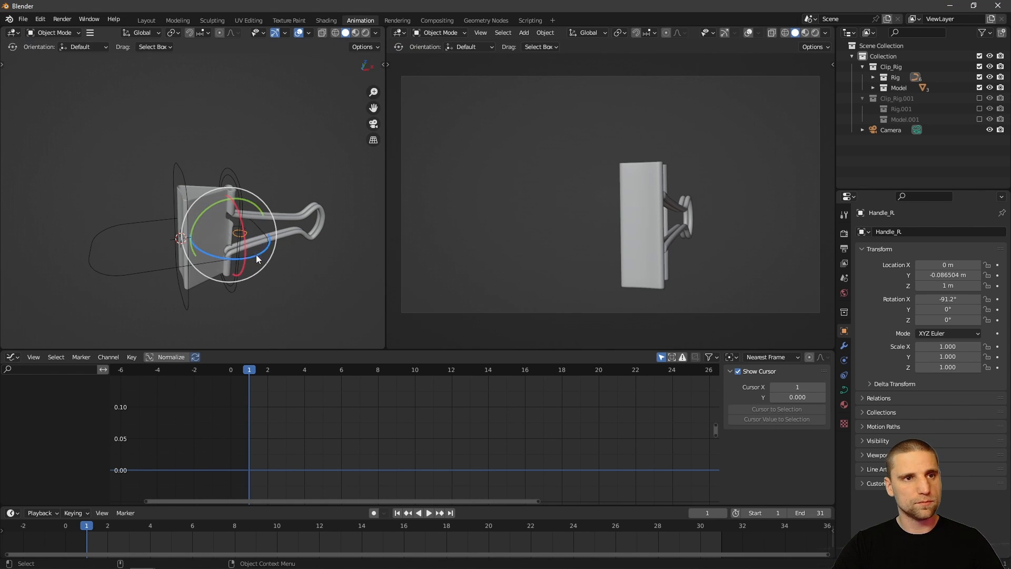
drag(258, 258, 222, 247)
key(ctrl+z)
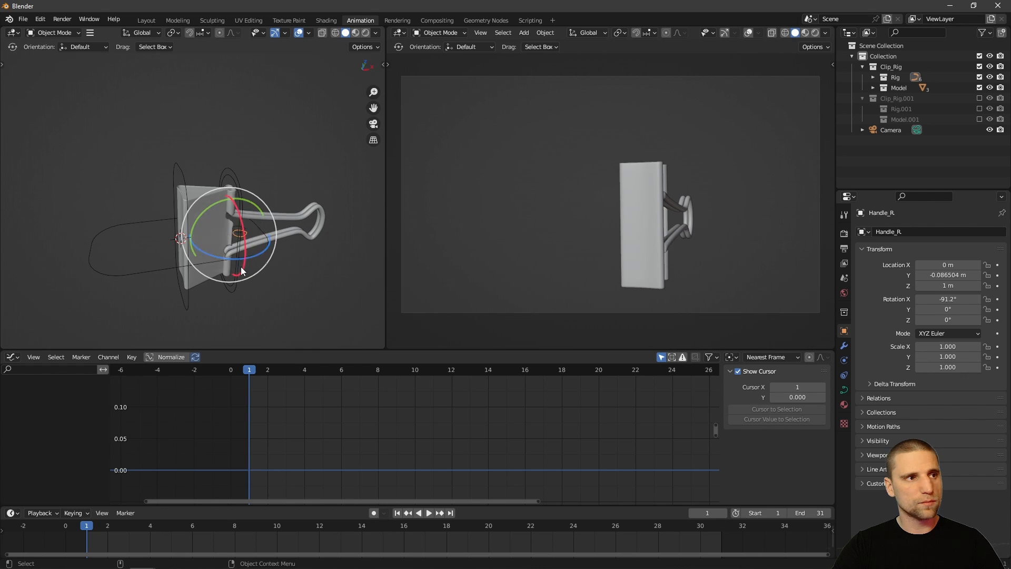
- Select the MoveALL_sub control and insert a Location & Rotation keyframe at frame 1
click(181, 173)
middle_drag(217, 226, 285, 251)
key(shift+space)
key(g)
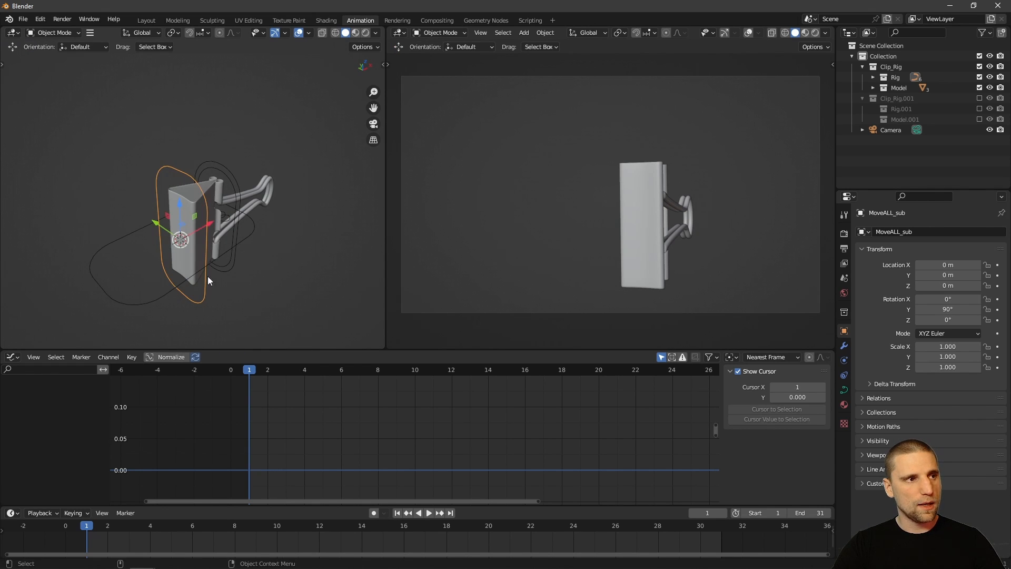
middle_drag(208, 279, 207, 295)
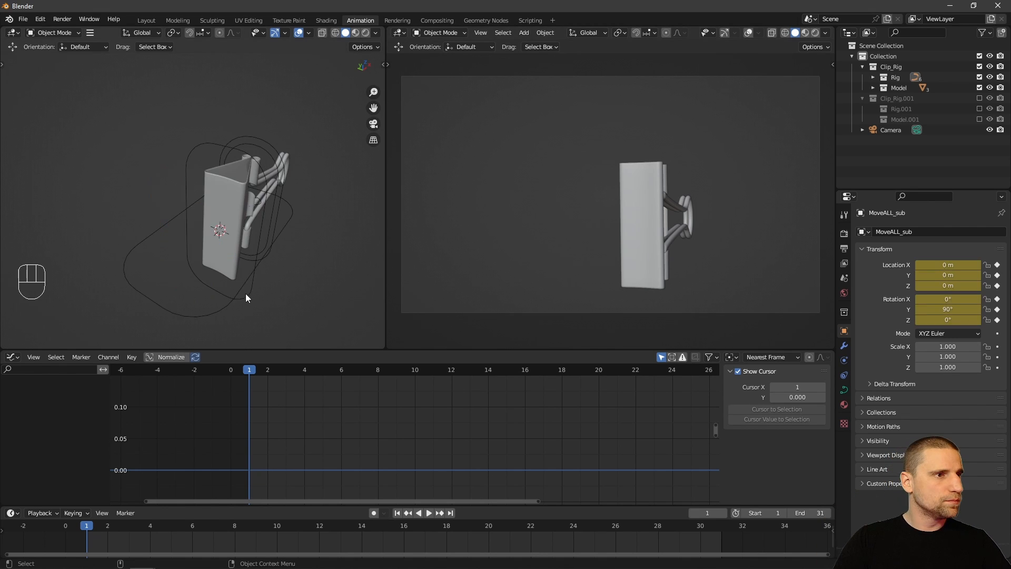
click(245, 293)
alt+drag(248, 256, 304, 241)
key(i)
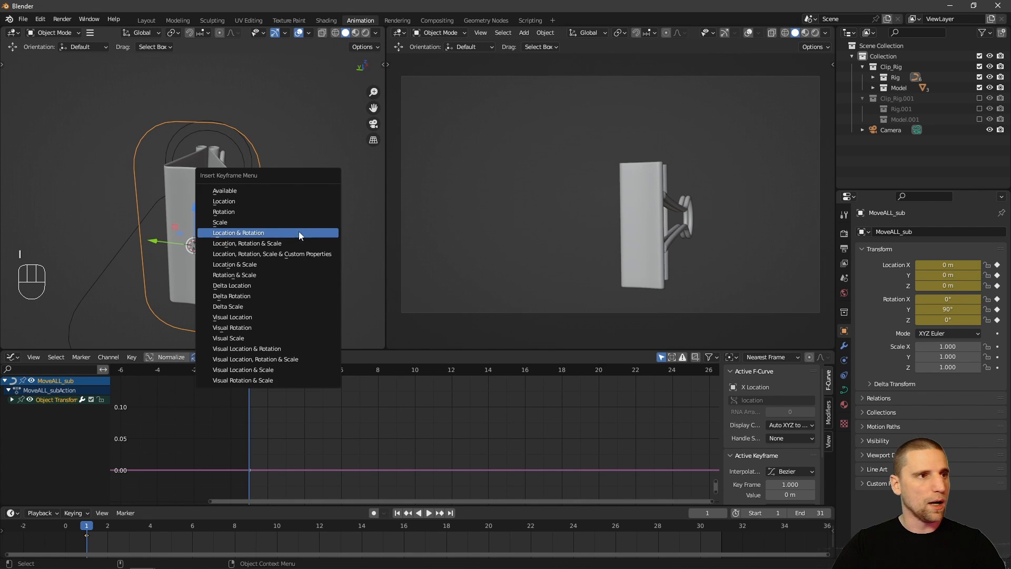
click(256, 237)
alt+drag(292, 252, 316, 258)
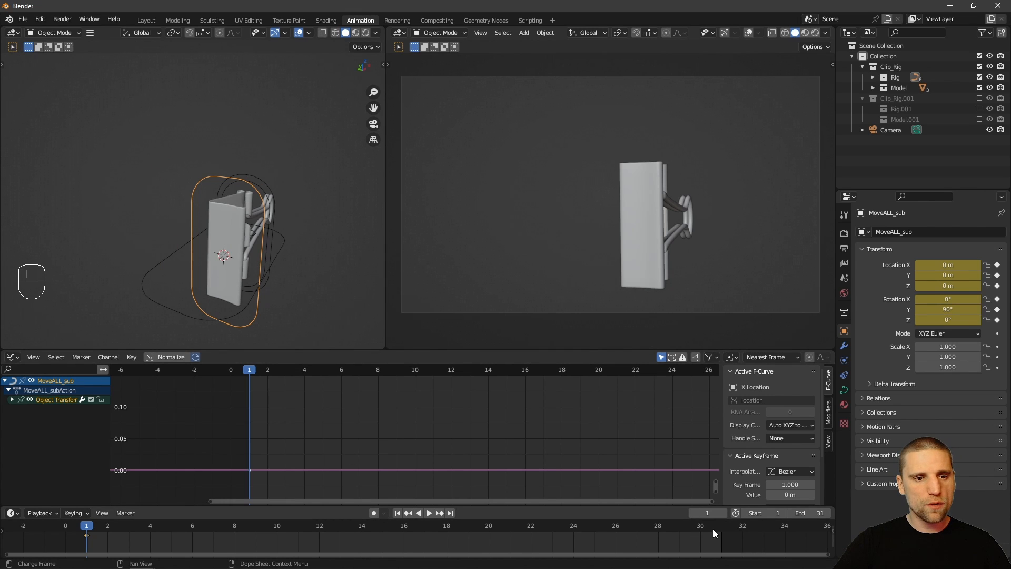
- Set the scene's end frame to 29, and insert a Location & Rotation keyframe for MoveALL_sub at frame 29
drag(713, 533, 697, 532)
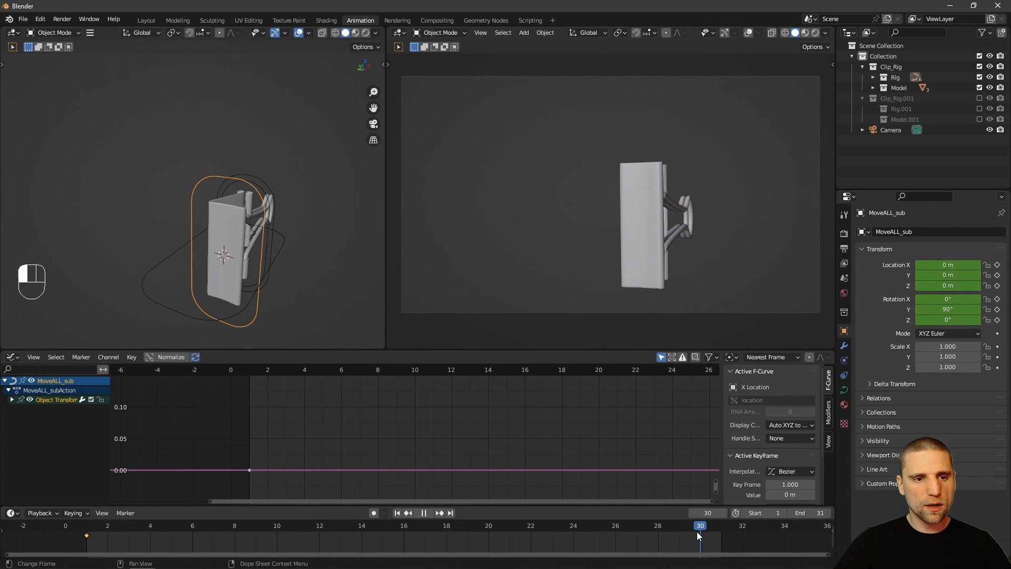
click(810, 514)
drag(809, 513, 781, 532)
text(29)
key(Return)
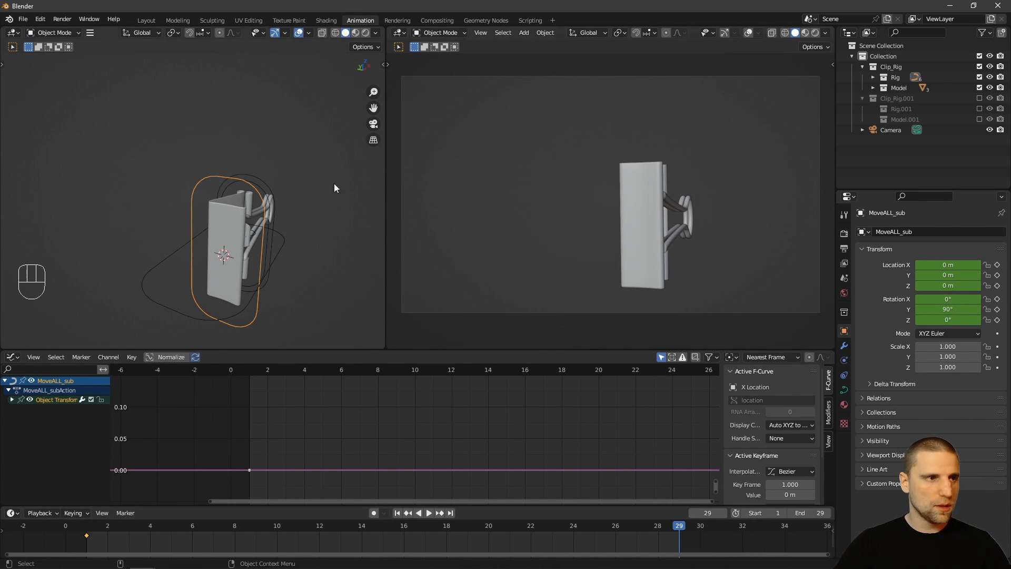
key(i)
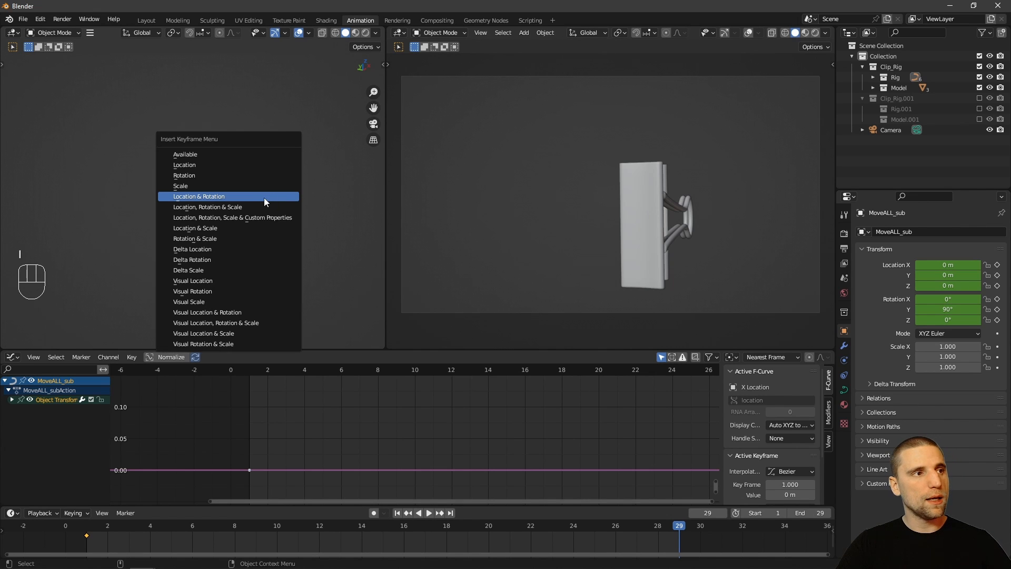
click(248, 197)
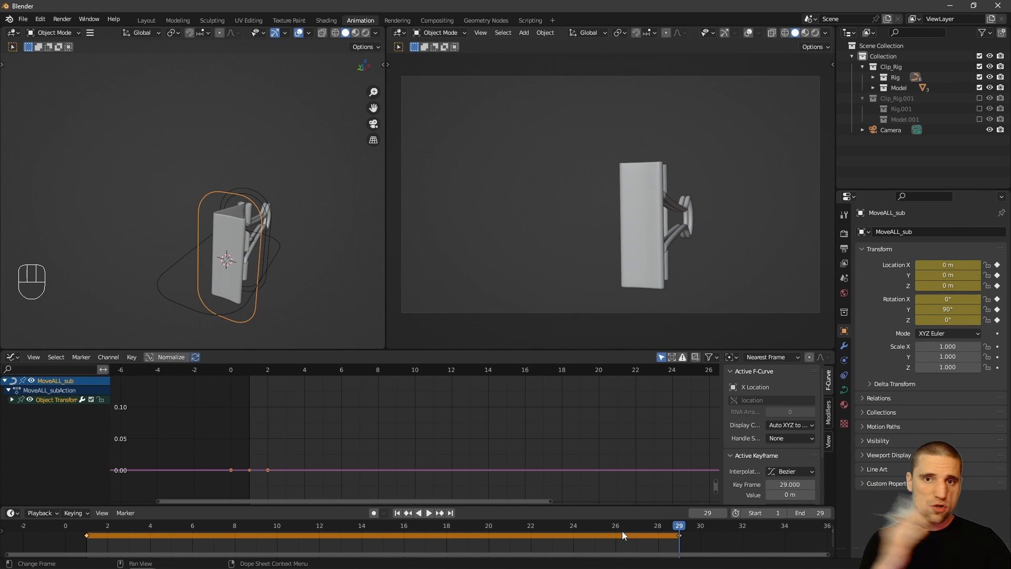
- At frame 15, move the MoveALL_sub control along Y to -0.33245 m and insert a Location & Rotation keyframe
middle_drag(409, 544, 419, 546)
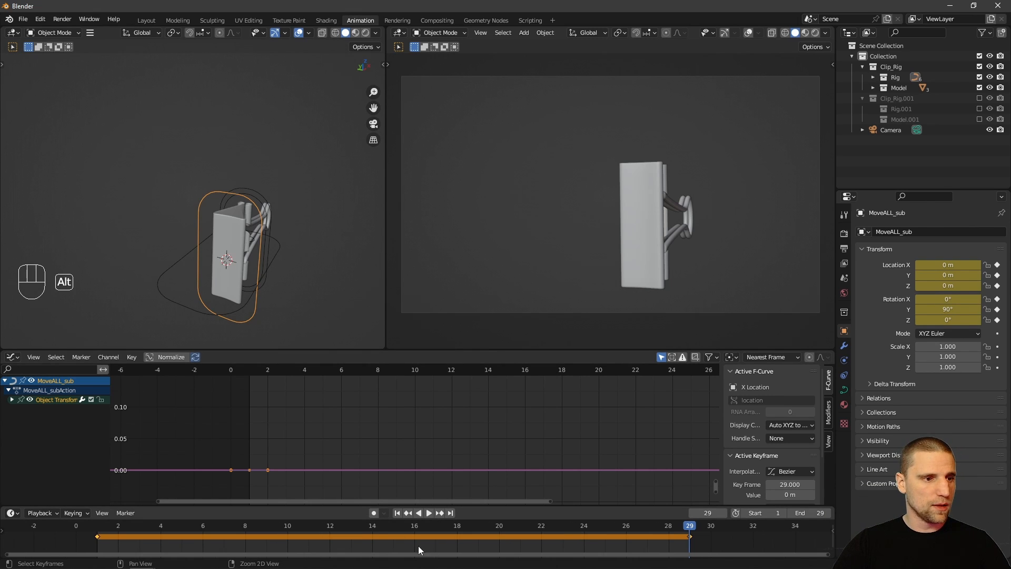
drag(381, 523, 390, 532)
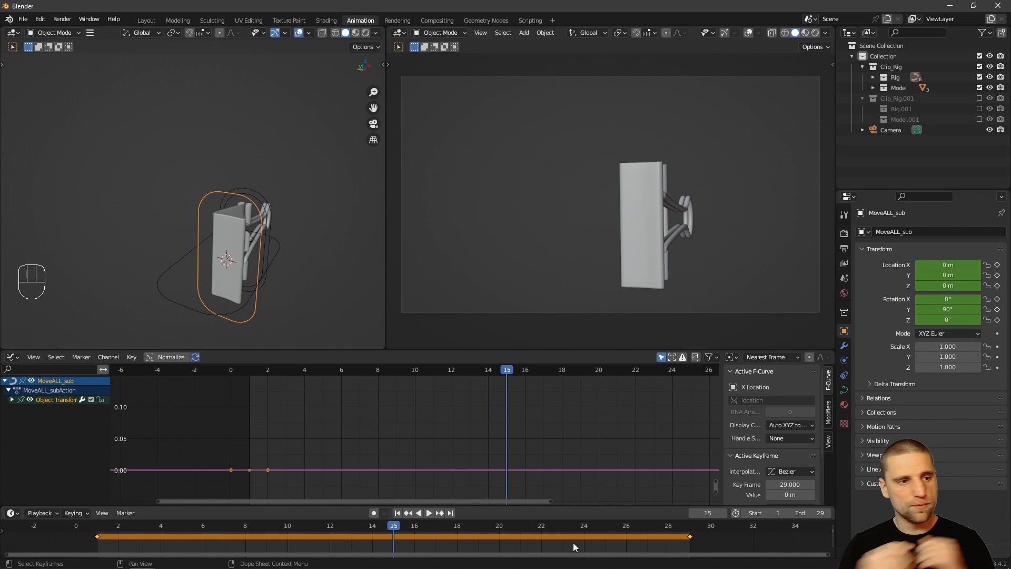
alt+drag(272, 206, 284, 233)
key(space)
drag(202, 266, 234, 268)
key(i)
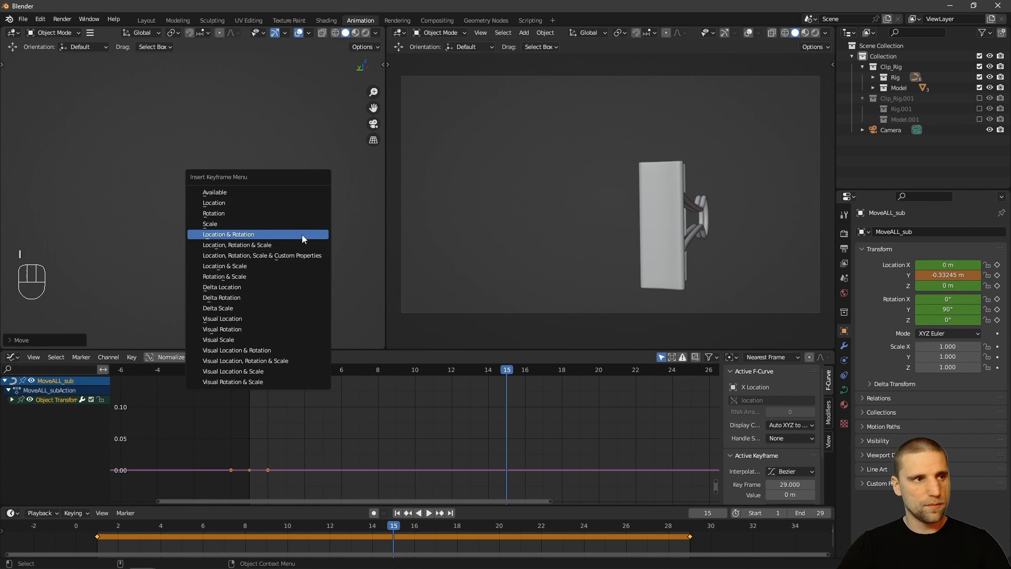
click(301, 235)
- Set the handle type of MoveALL_sub's location keyframes at frames 1, 15 and 29 to Auto Clamped
key(alt+a)
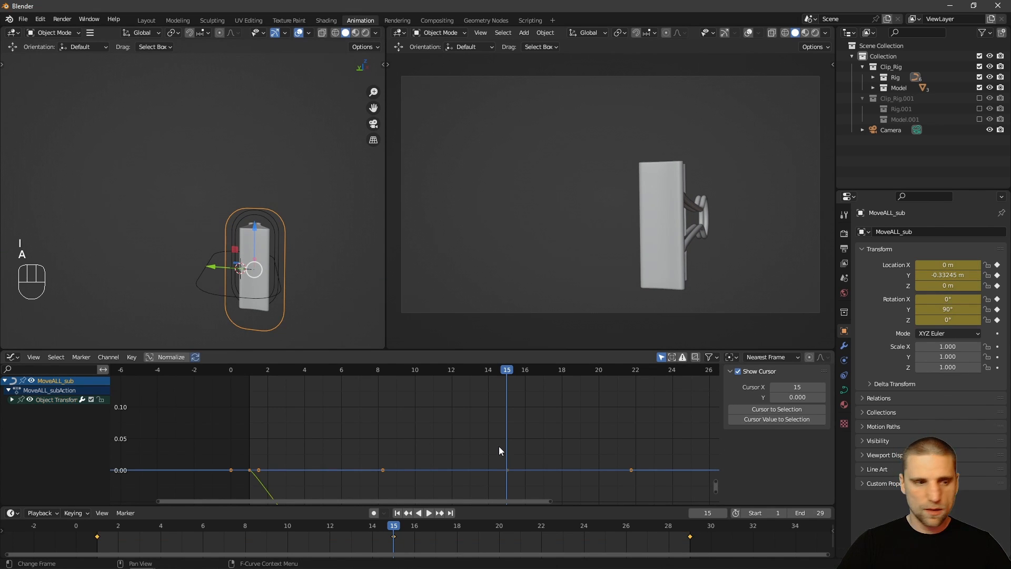
key(KP_Decimal)
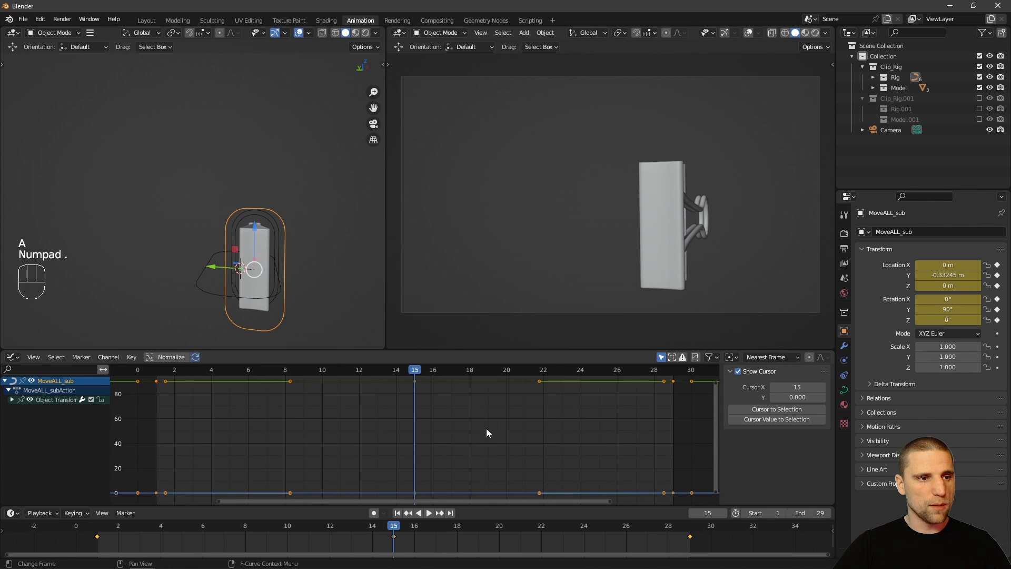
scroll(485, 428, down, 3)
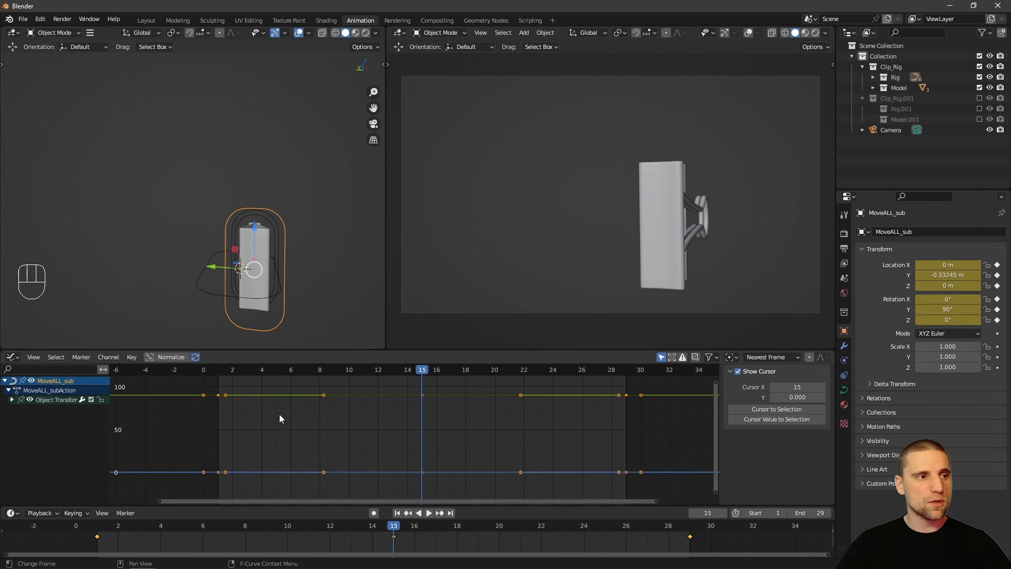
drag(668, 451, 581, 488)
drag(656, 487, 186, 445)
key(KP_Decimal)
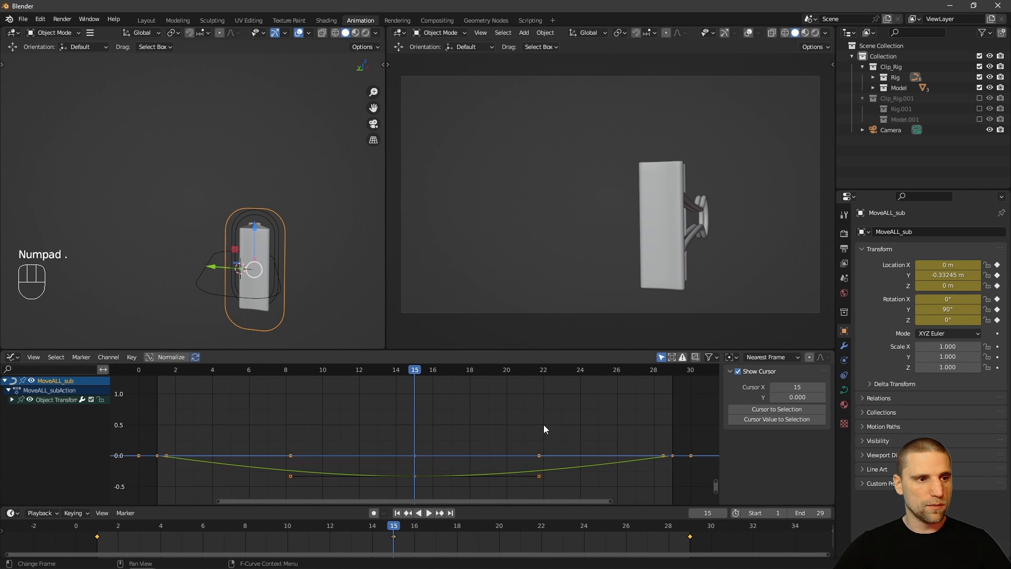
alt+right_drag(506, 452, 533, 434)
drag(678, 482, 203, 370)
key(KP_Decimal)
key(v)
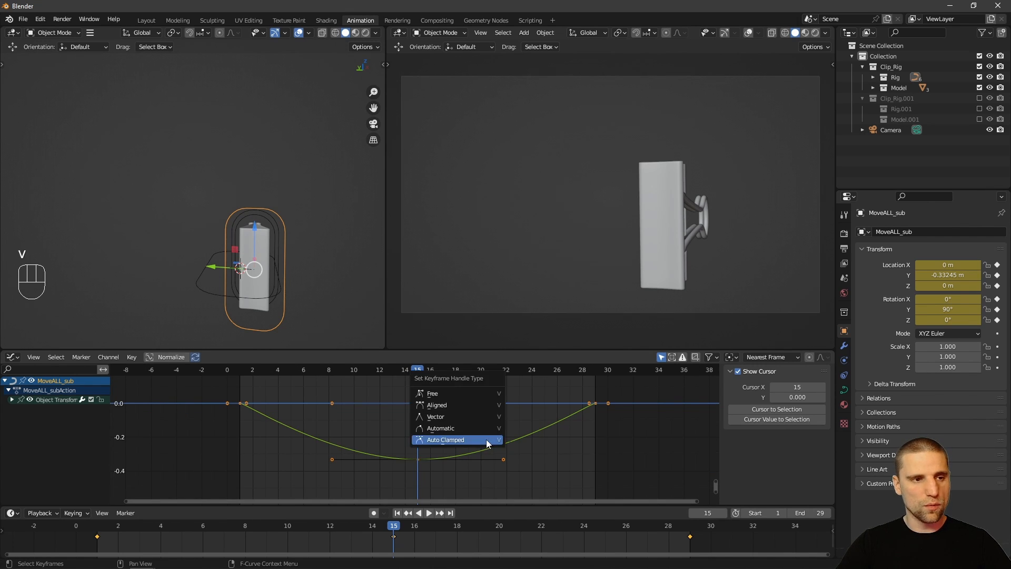
click(463, 439)
- Play back the clip's sideways movement in the enlarged camera view
key(ctrl+alt+space)
key(space)
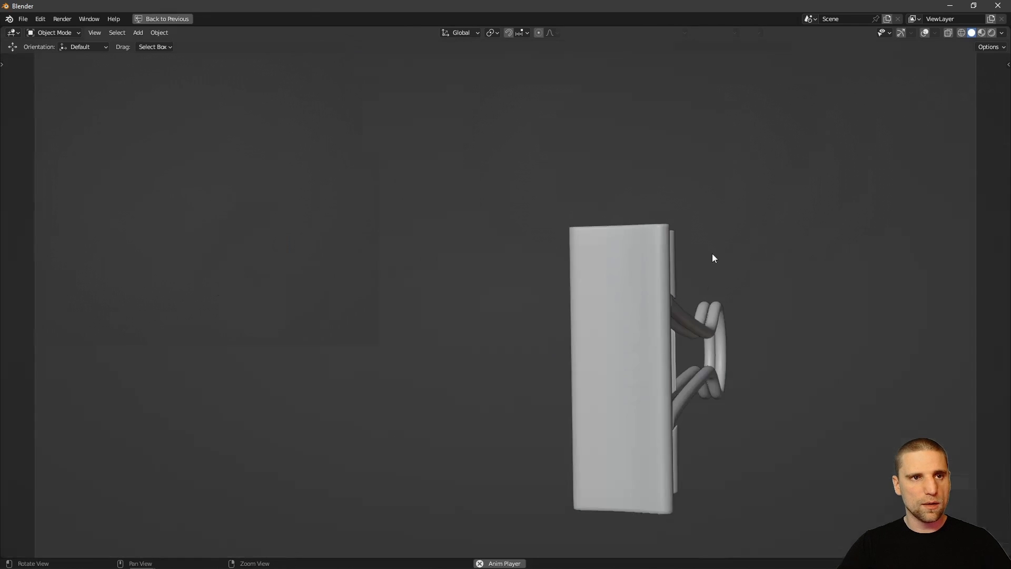
alt+middle_drag(713, 381, 661, 371)
key(alt+q)
key(alt+grave)
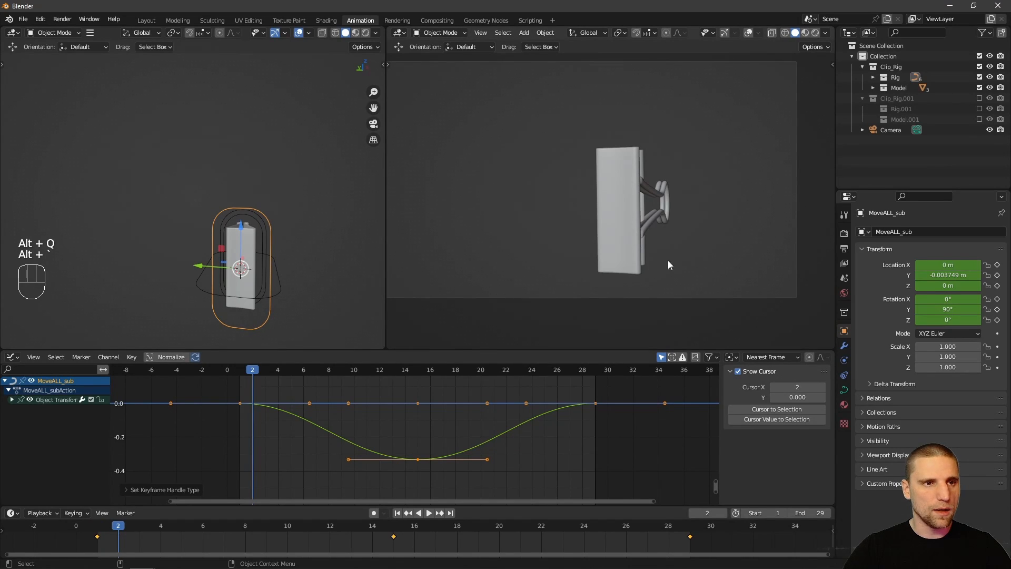
- Lock the camera to the view, orbit and move it closer for a three-quarter view of the clip, unlock it, and play back the animation
key(n)
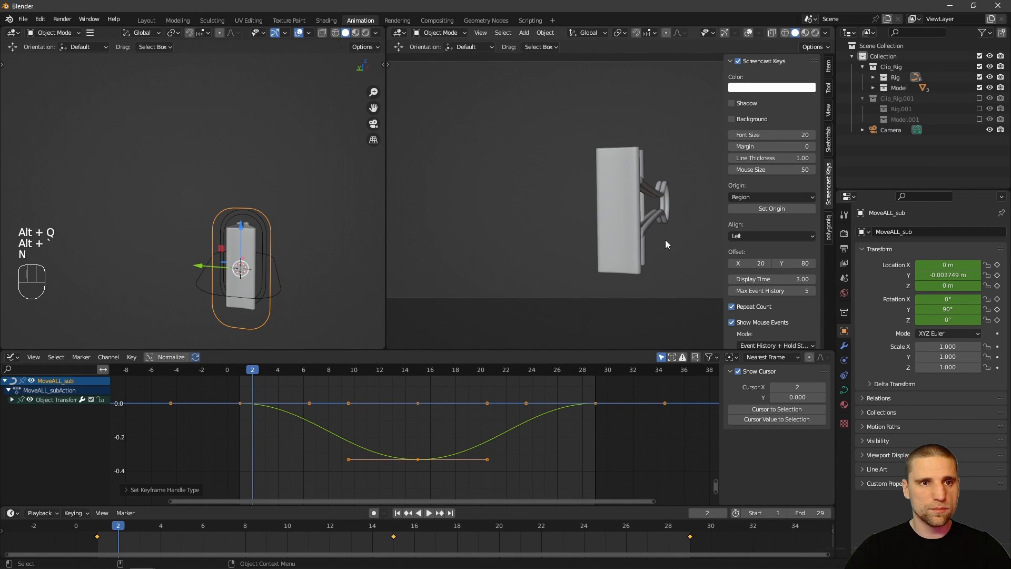
alt+middle_drag(604, 210, 611, 234)
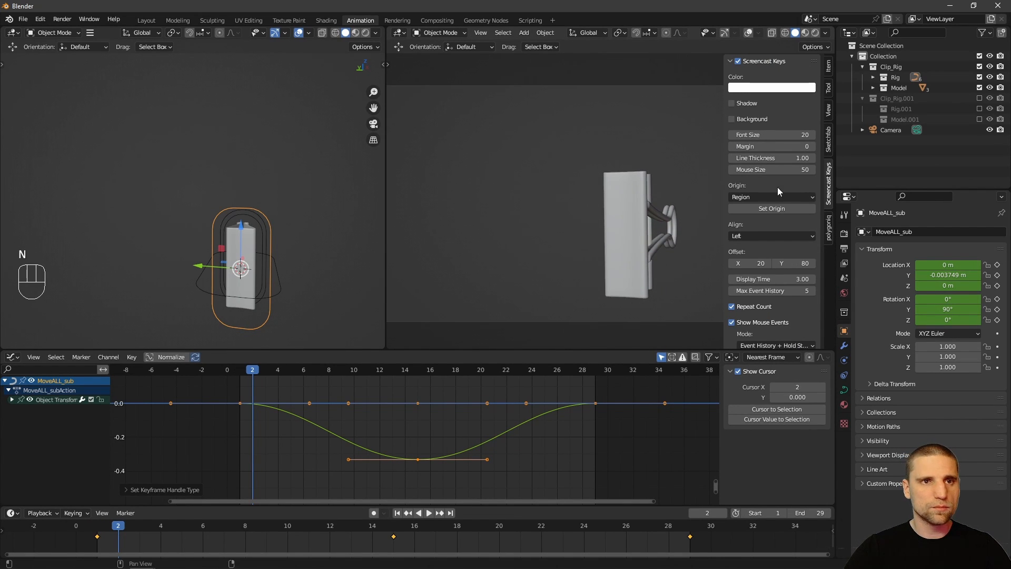
click(828, 109)
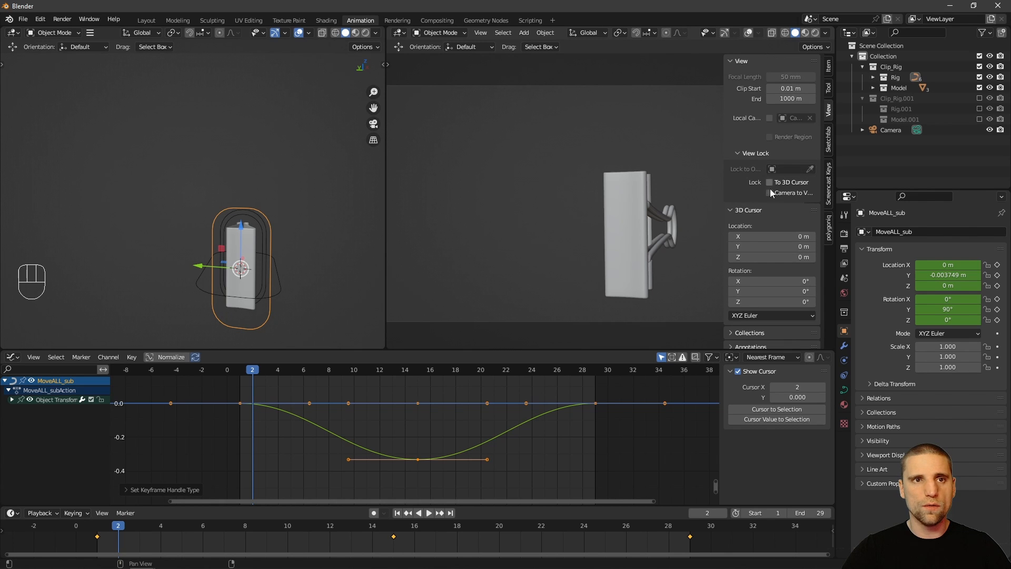
key(n)
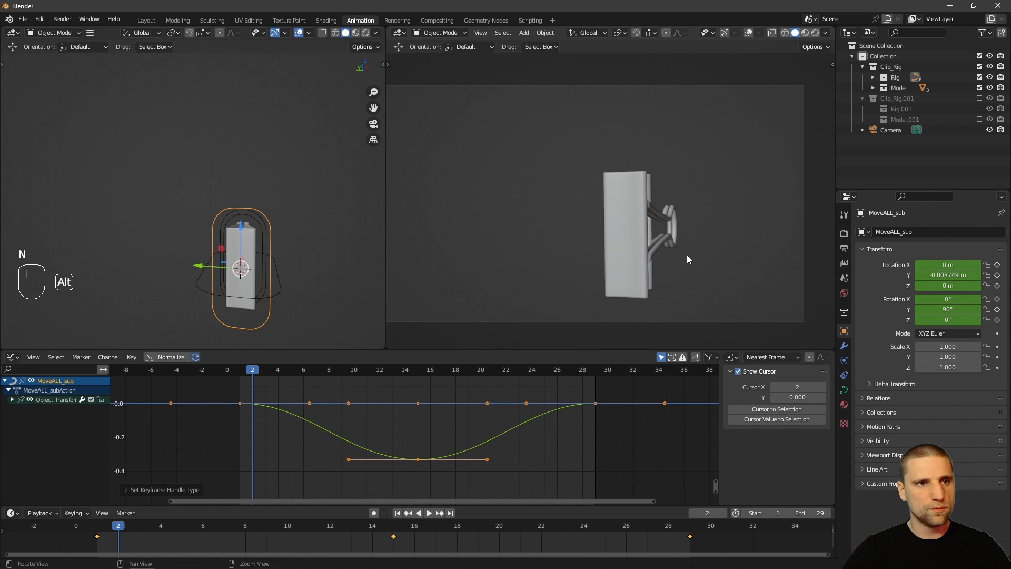
mouse_move(687, 255)
alt+mouse_down()
mouse_move(724, 244)
mouse_move(671, 242)
alt+mouse_up()
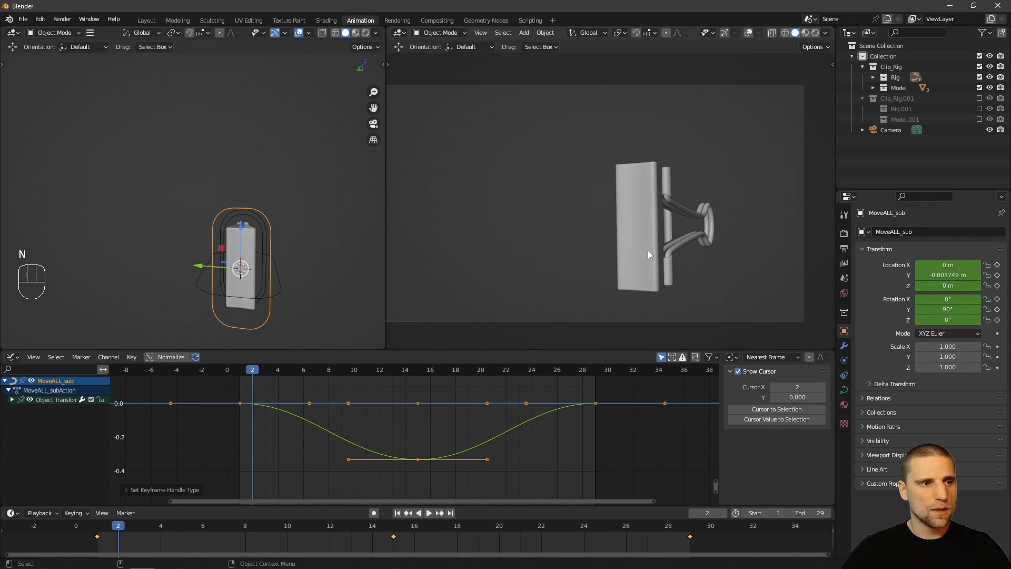
click(648, 250)
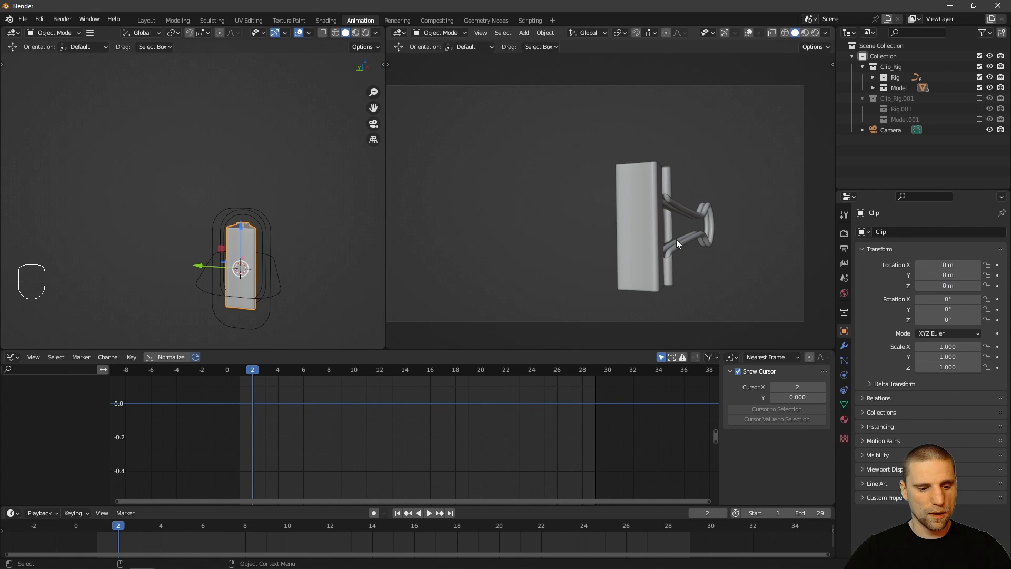
alt+drag(668, 248, 614, 253)
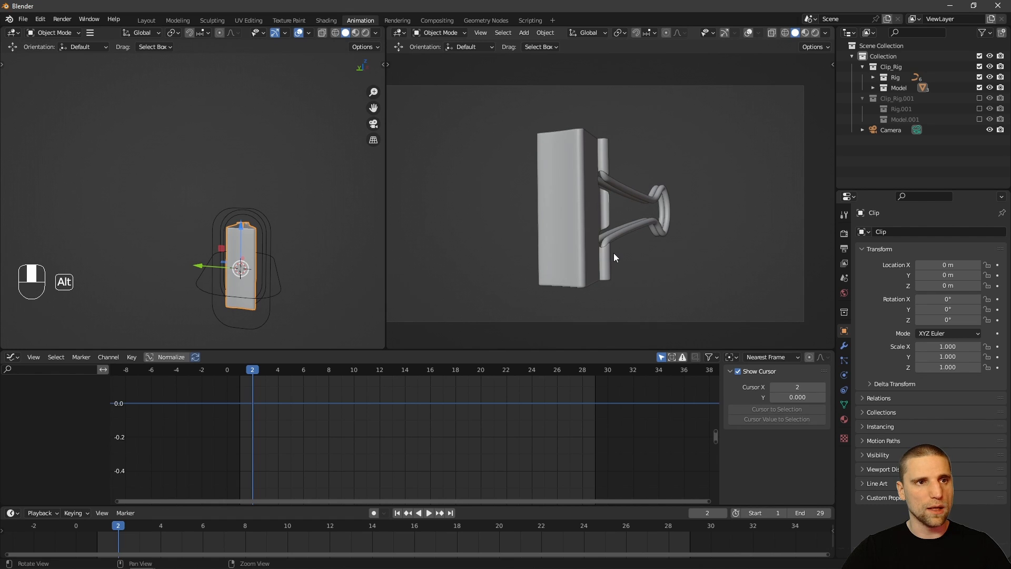
key(n)
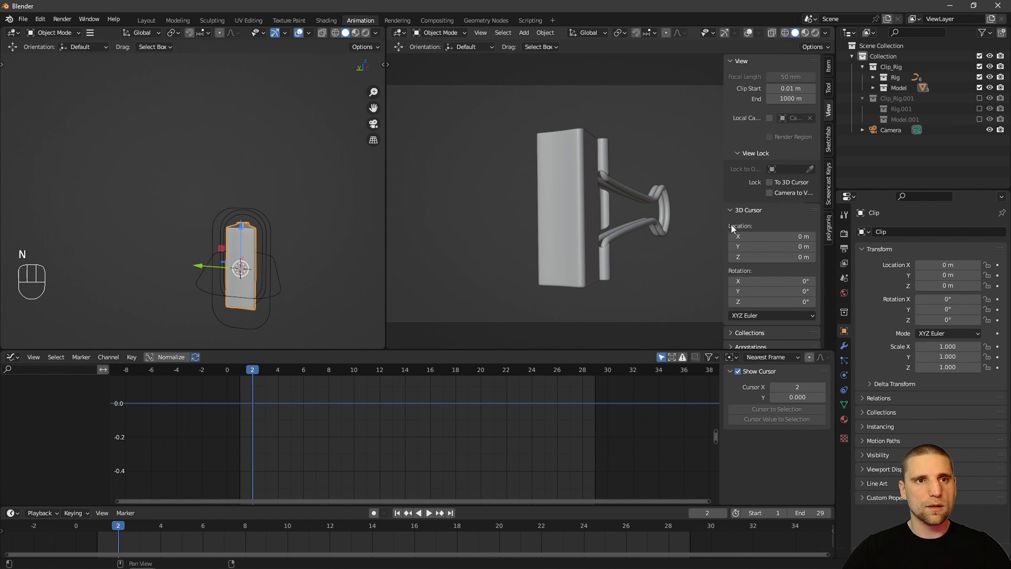
key(n)
alt+drag(618, 256, 668, 244)
key(ctrl+space)
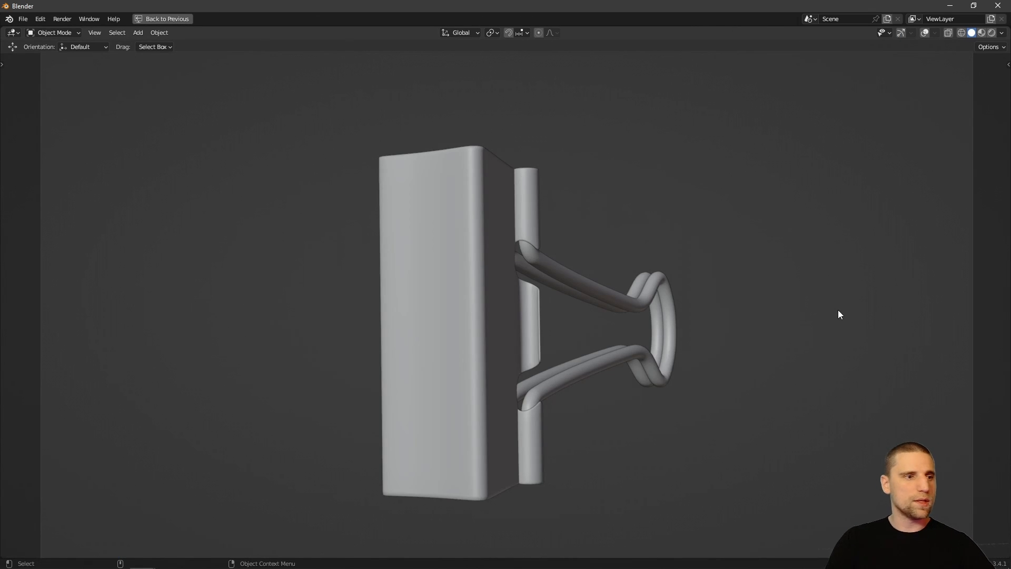
key(space)
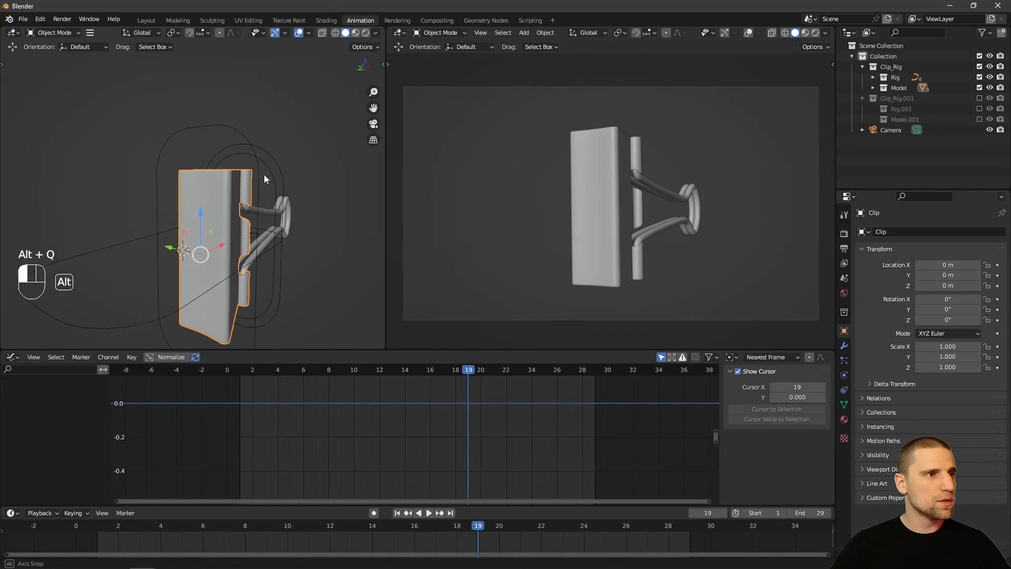
- Rotate MoveALL_sub about global Z to a Rotation X of -3° and insert Location & Rotation keyframes at frames 1 and 29
click(207, 125)
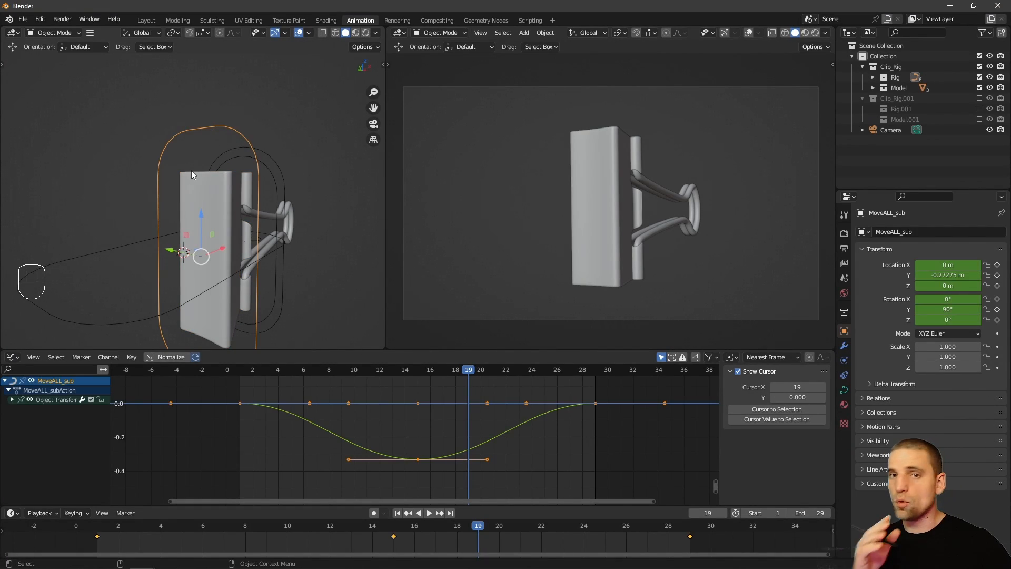
click(96, 526)
scroll(300, 162, down, 4)
alt+drag(300, 162, 302, 259)
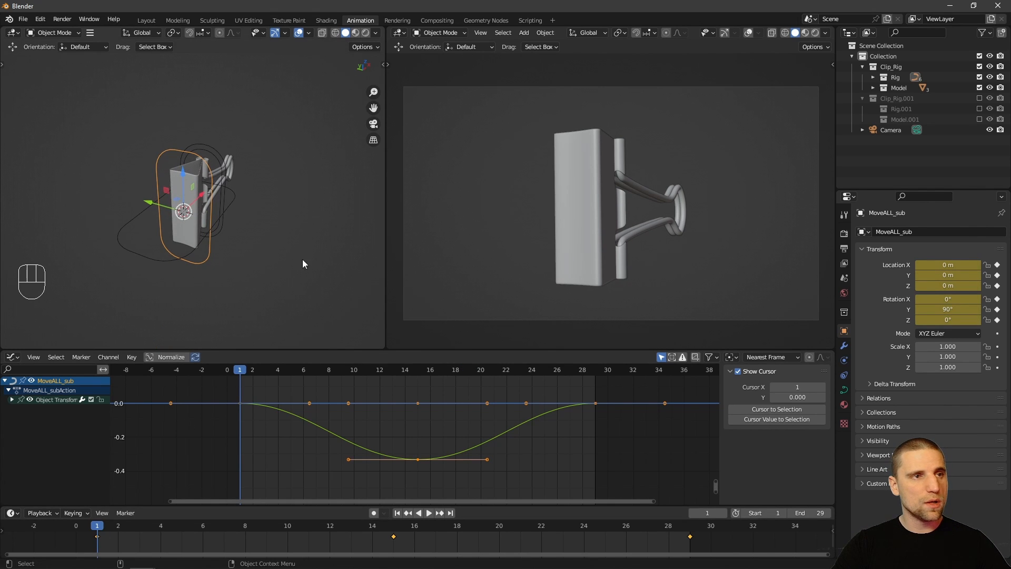
mouse_move(104, 525)
mouse_down()
mouse_move(315, 520)
mouse_move(97, 538)
mouse_up()
alt+right_drag(261, 214, 284, 246)
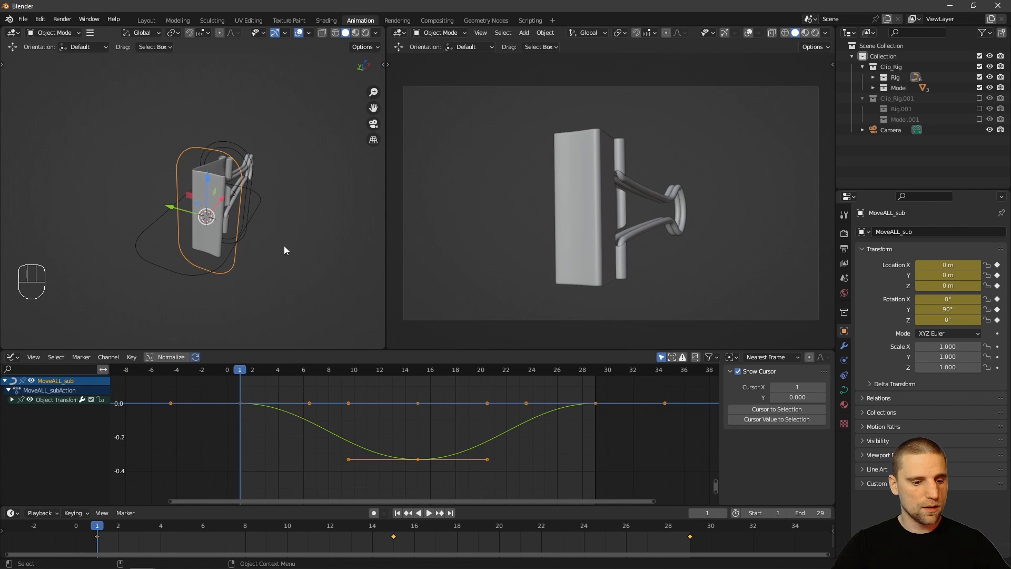
key(space)
key(r)
alt+right_drag(314, 187, 244, 246)
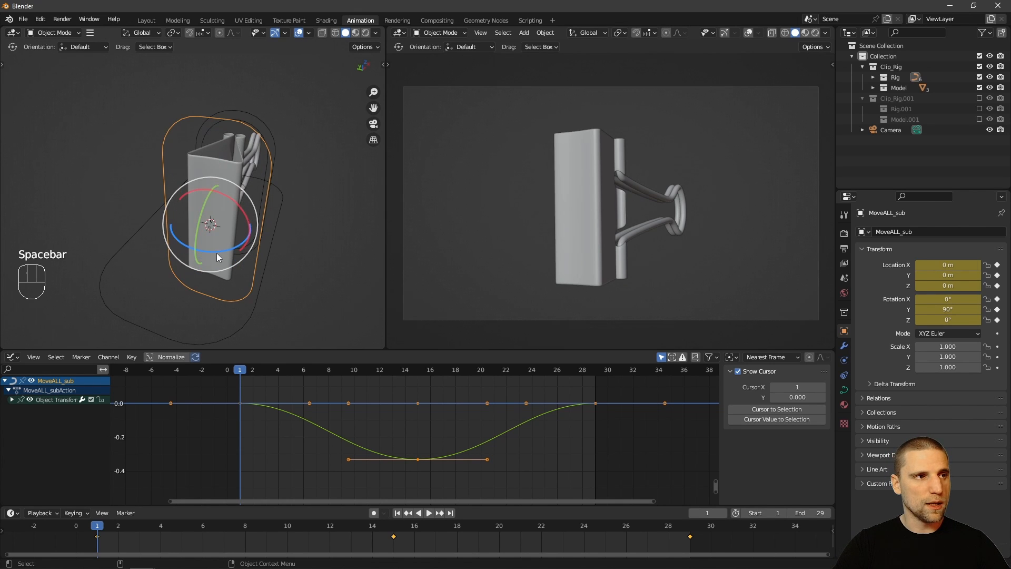
drag(216, 253, 217, 253)
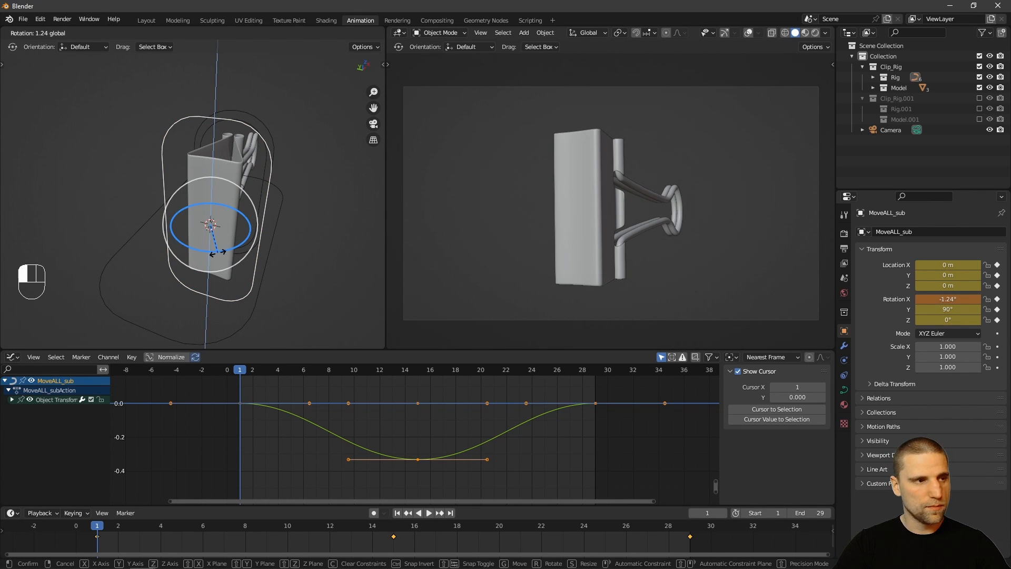
drag(217, 253, 220, 251)
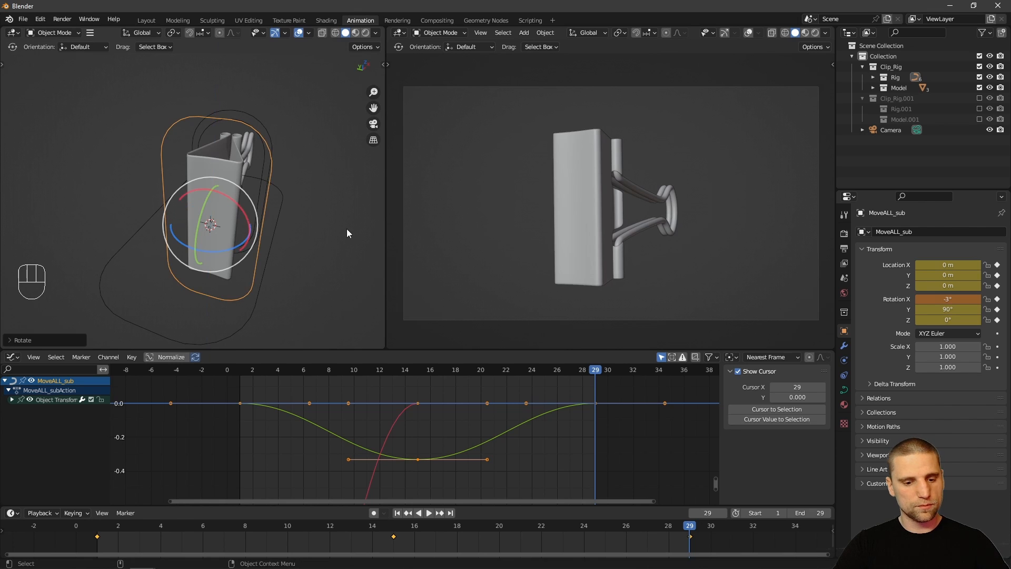
key(i)
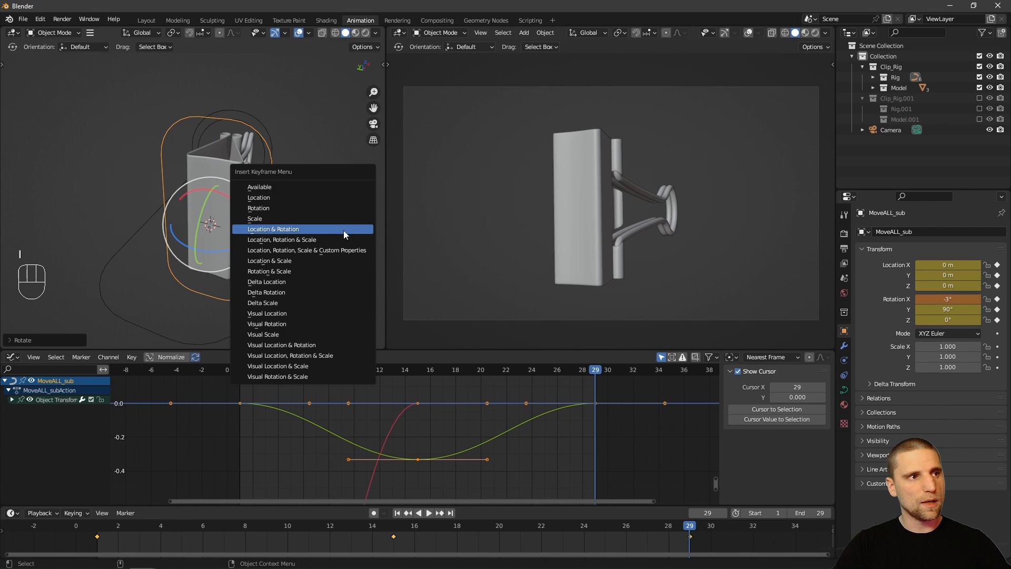
click(343, 229)
- At frame 15, rotate MoveALL_sub to a Rotation X of 3° and insert a Location & Rotation keyframe
click(394, 528)
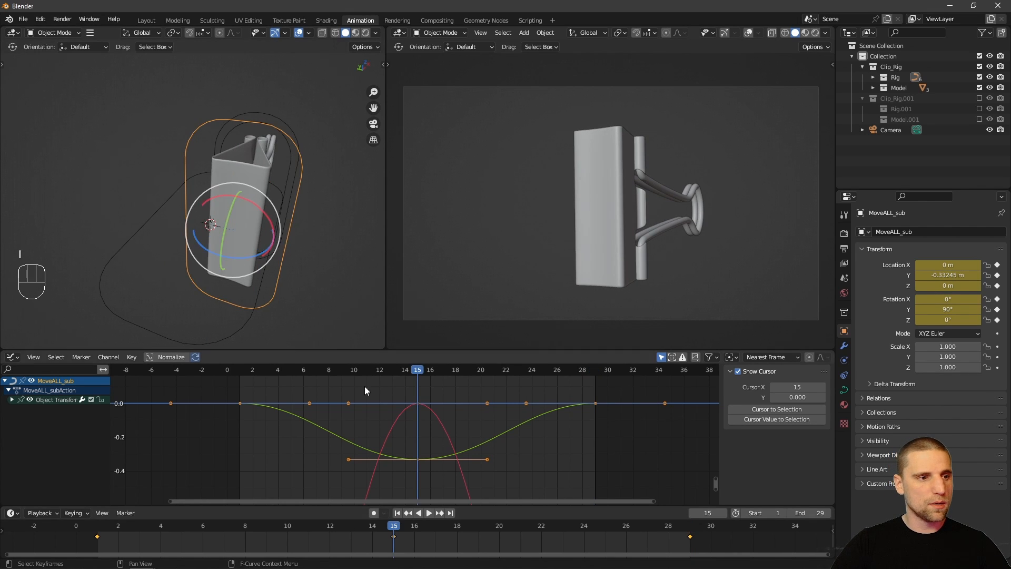
drag(252, 268, 245, 265)
key(i)
click(314, 227)
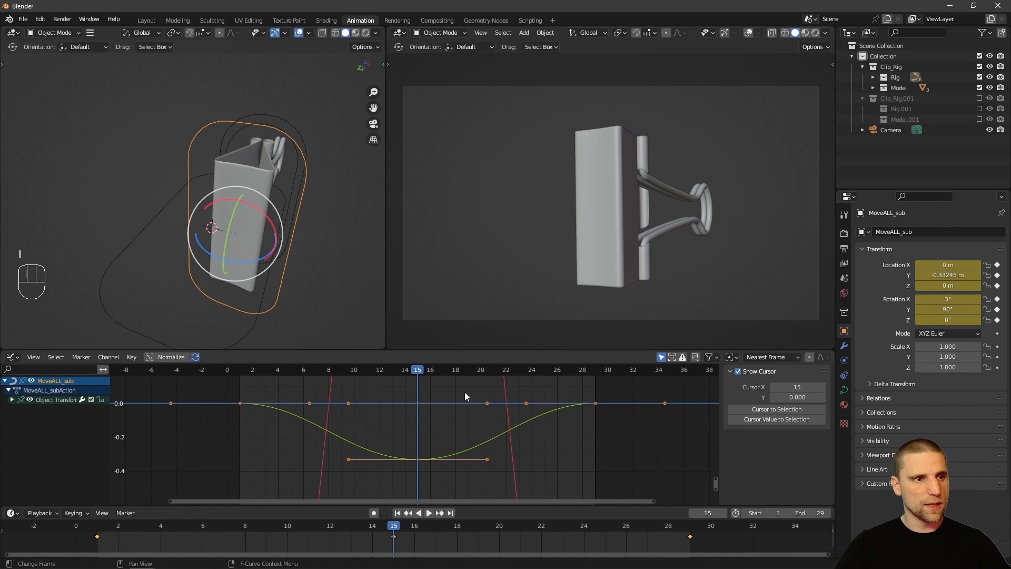
- Play back the clip's combined movement and rotation in the enlarged camera view
key(ctrl+space)
key(space)
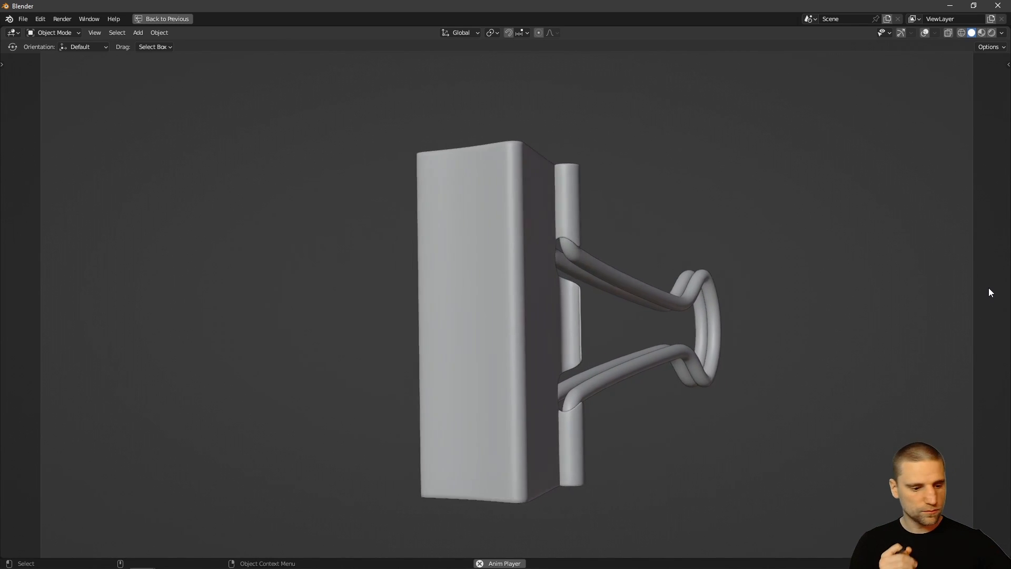
key(alt+q)
key(alt+grave)
- At frame 7, rotate MoveALL_sub by 3° about global Z to a Rotation X of -3.7° and insert a Location & Rotation keyframe
drag(100, 532, 220, 529)
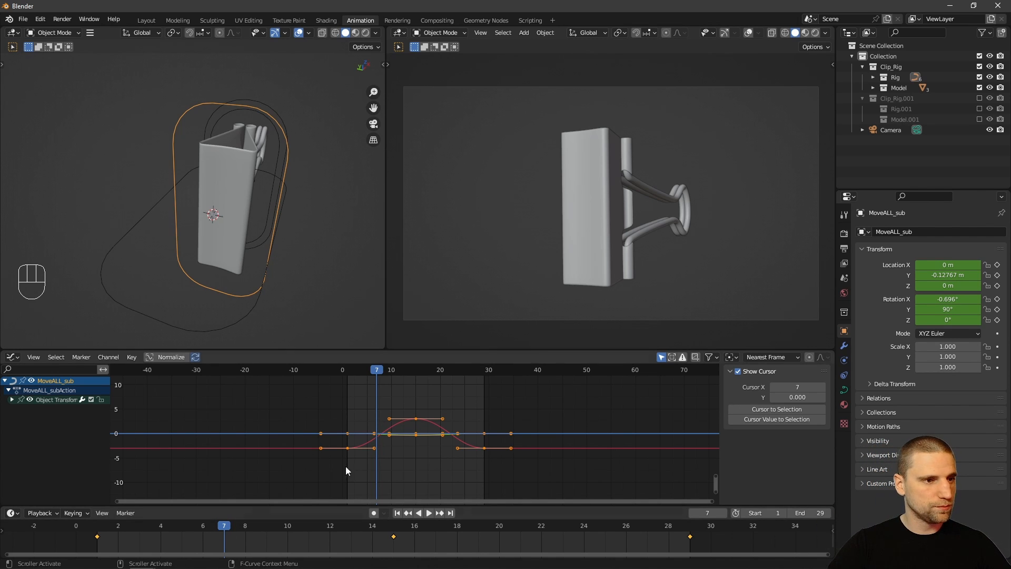
alt+middle_drag(416, 449, 421, 443)
alt+right_drag(421, 443, 415, 463)
drag(125, 524, 201, 536)
drag(216, 283, 227, 279)
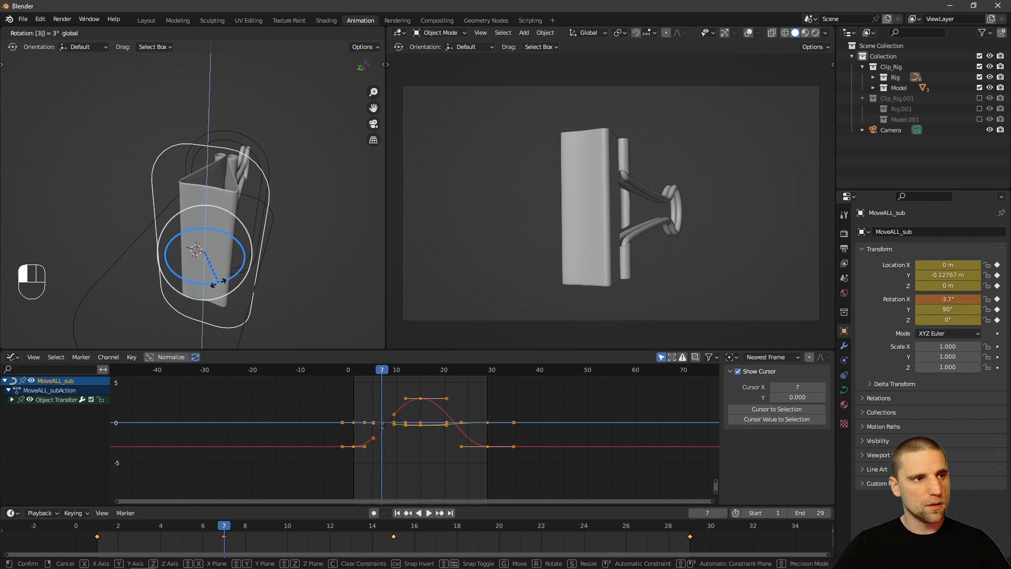
key(i)
click(228, 275)
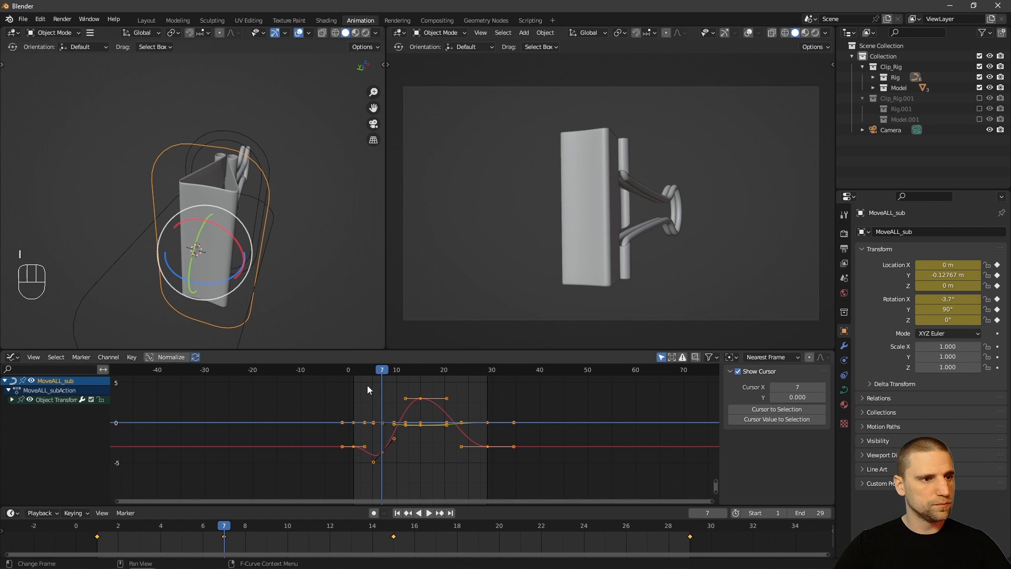
alt+middle_drag(396, 470, 390, 466)
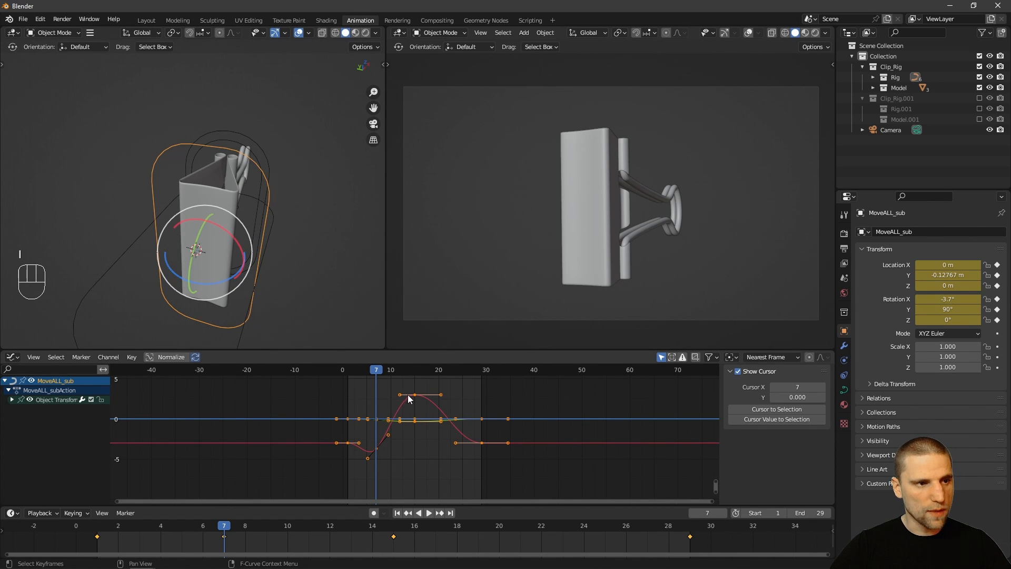
click(104, 532)
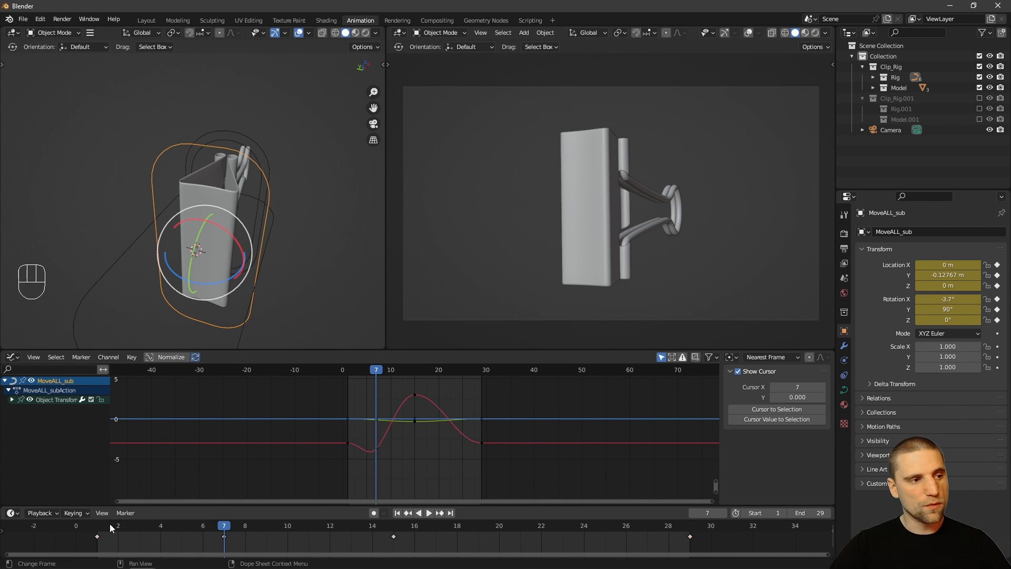
- At frame 21, rotate MoveALL_sub by -3° about global Z to a Rotation X of 3.7° and insert a Location & Rotation keyframe
drag(110, 524, 517, 535)
key(r)
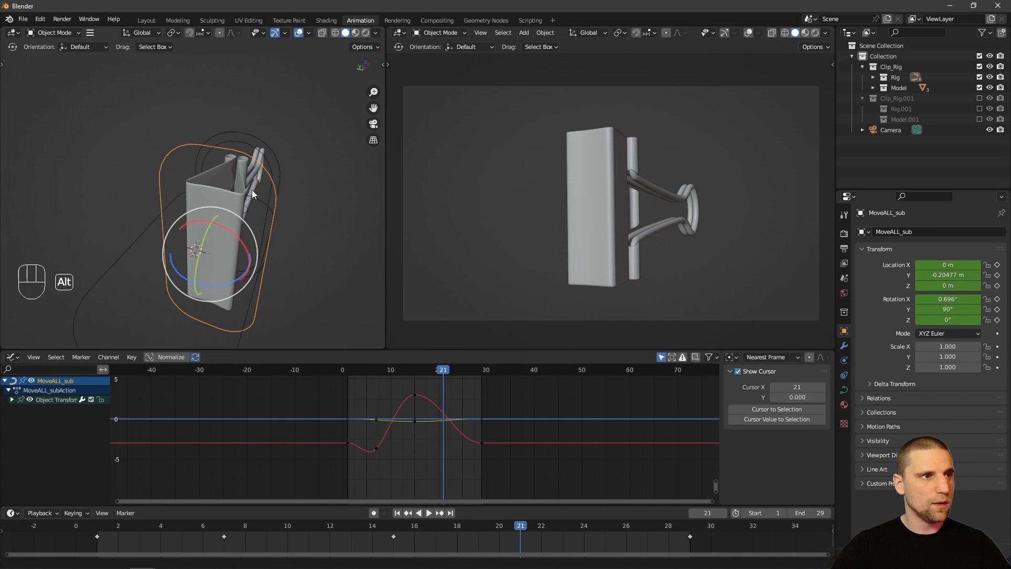
key(ctrl+z)
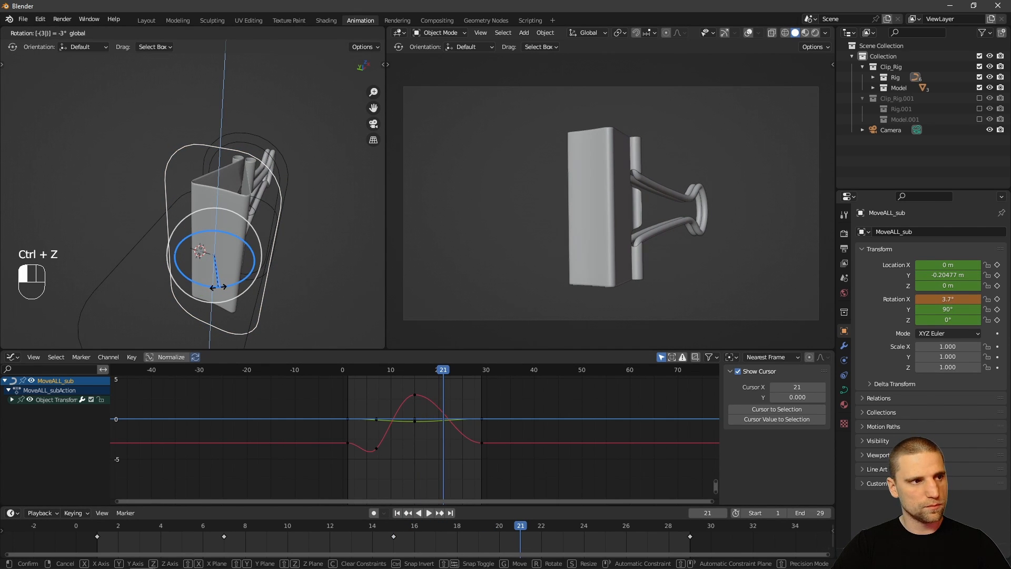
click(279, 237)
key(i)
click(279, 234)
- Reshape the MoveALL_sub Rotation X curve, sloping its handles downward at frames 1 and 29 for a smooth loop, and play it back
key(g)
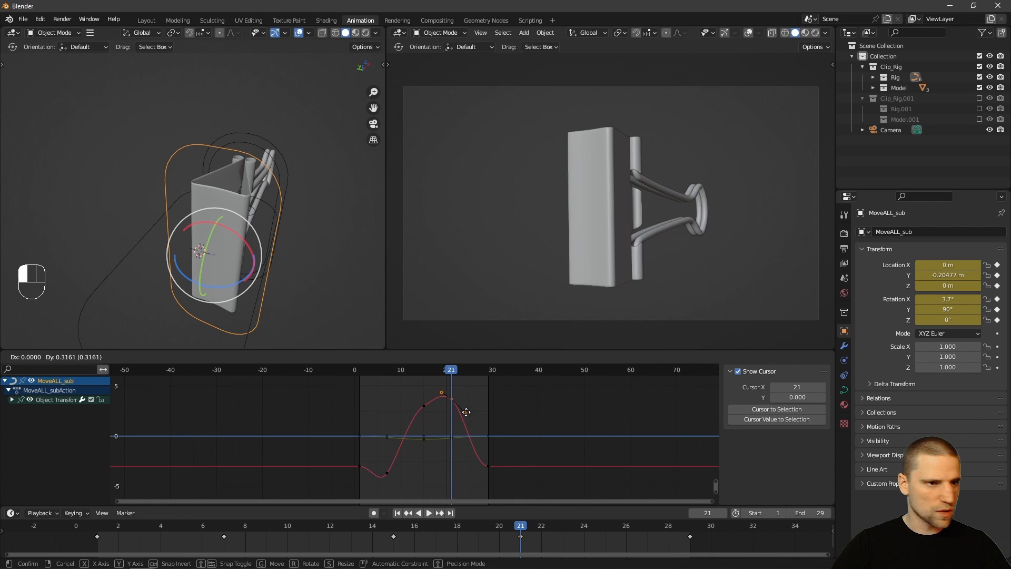
drag(466, 412, 466, 412)
alt+drag(480, 455, 489, 437)
drag(523, 467, 468, 436)
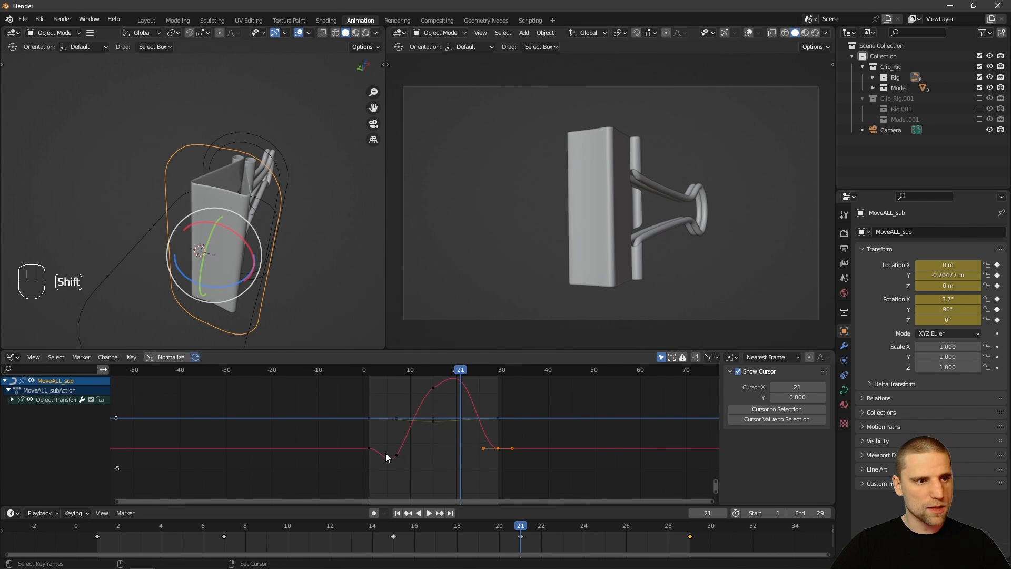
shift+drag(358, 436, 356, 434)
key(g)
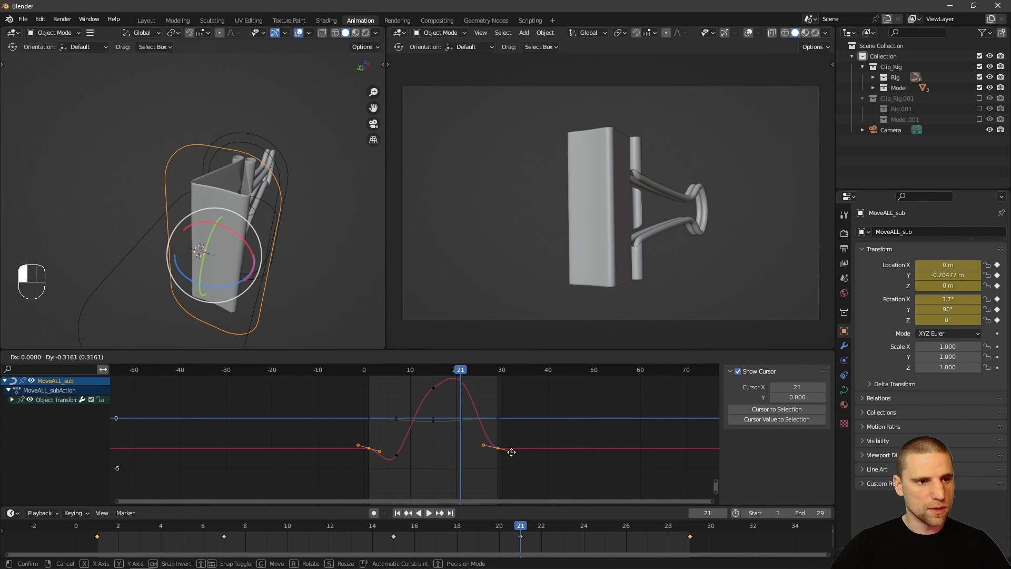
click(510, 456)
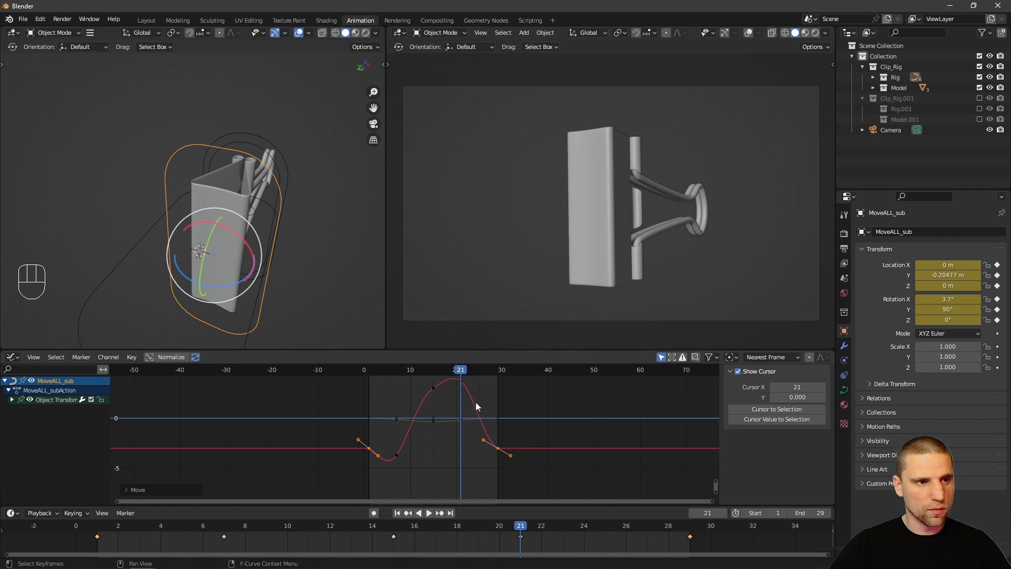
key(ctrl+alt+space)
key(space)
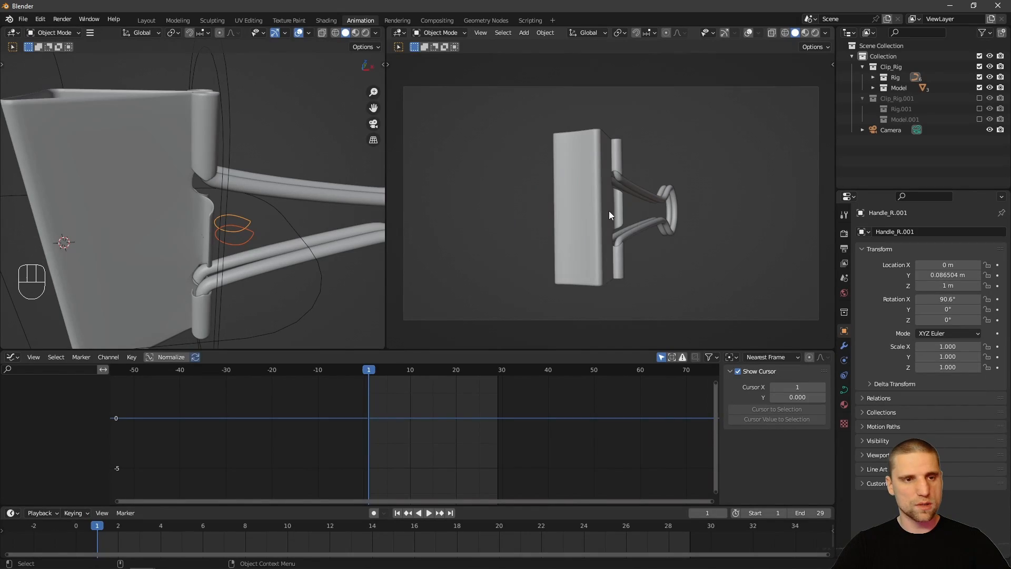
- Insert Location & Rotation keyframes for Handle_R and Handle_R.001 at frames 1 and 29
key(i)
click(608, 209)
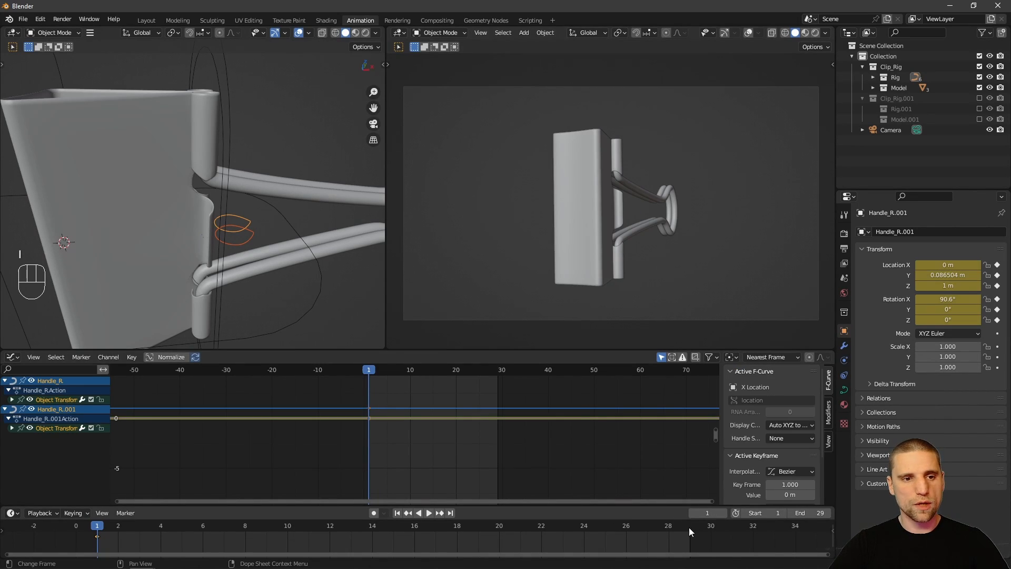
key(i)
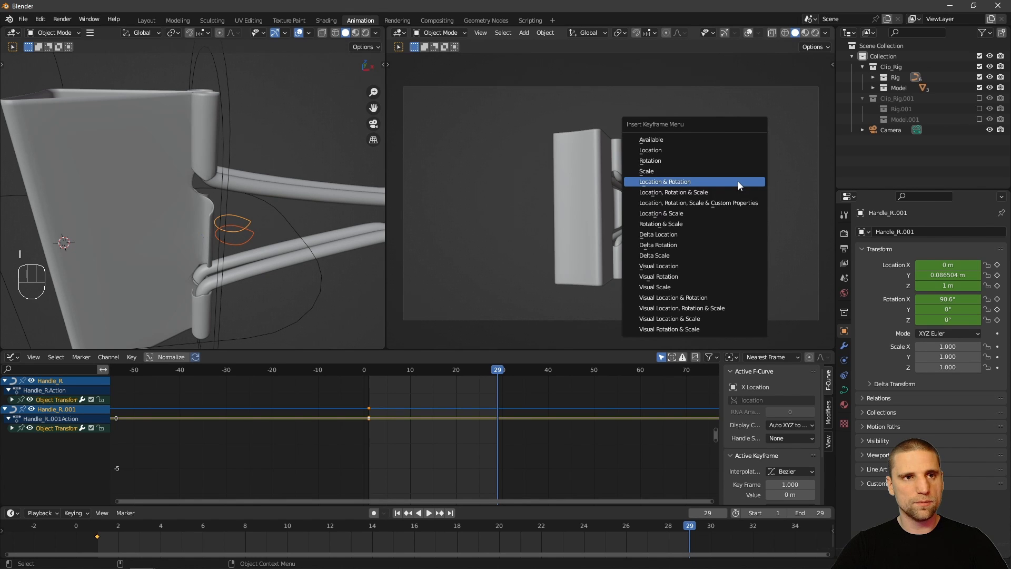
click(738, 182)
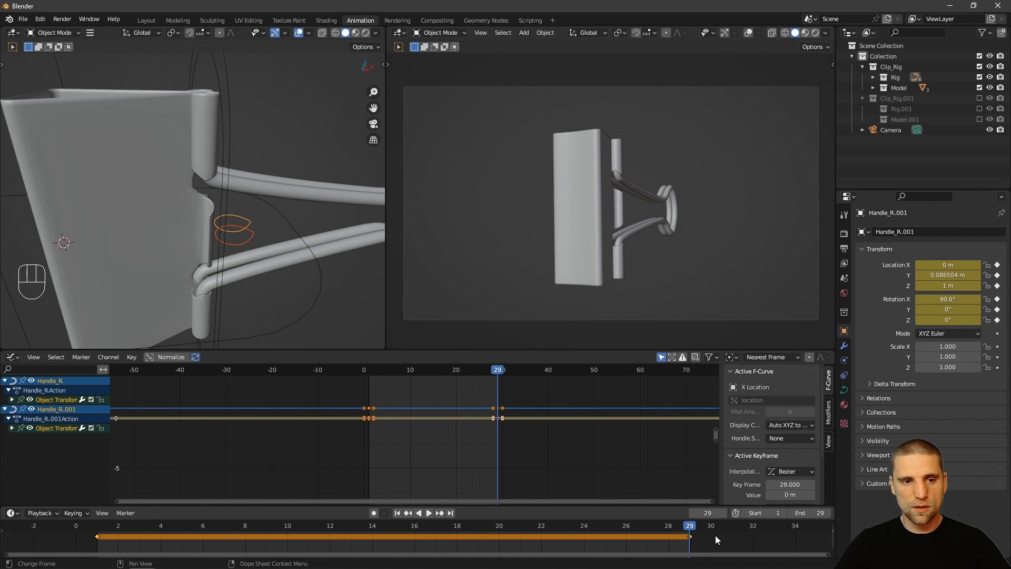
- Set the animation's end frame to 28 and play back the loop in the enlarged camera view
click(791, 513)
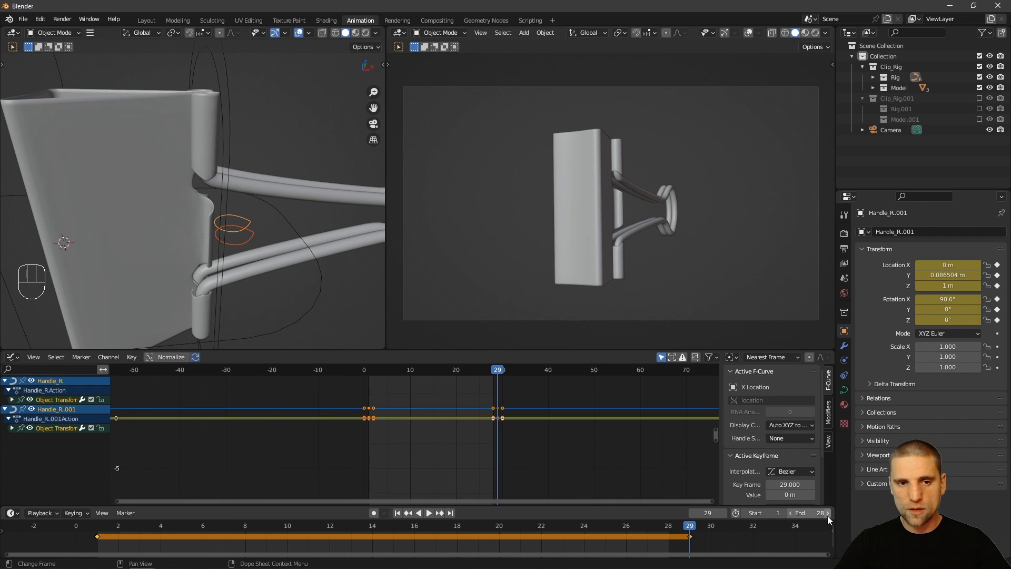
drag(674, 528, 669, 527)
drag(116, 527, 675, 531)
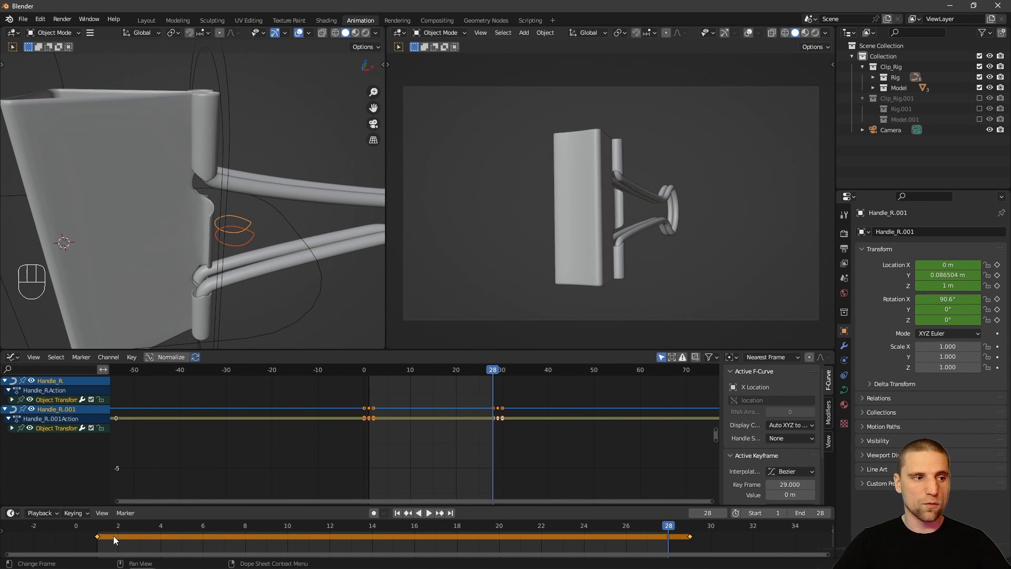
click(691, 528)
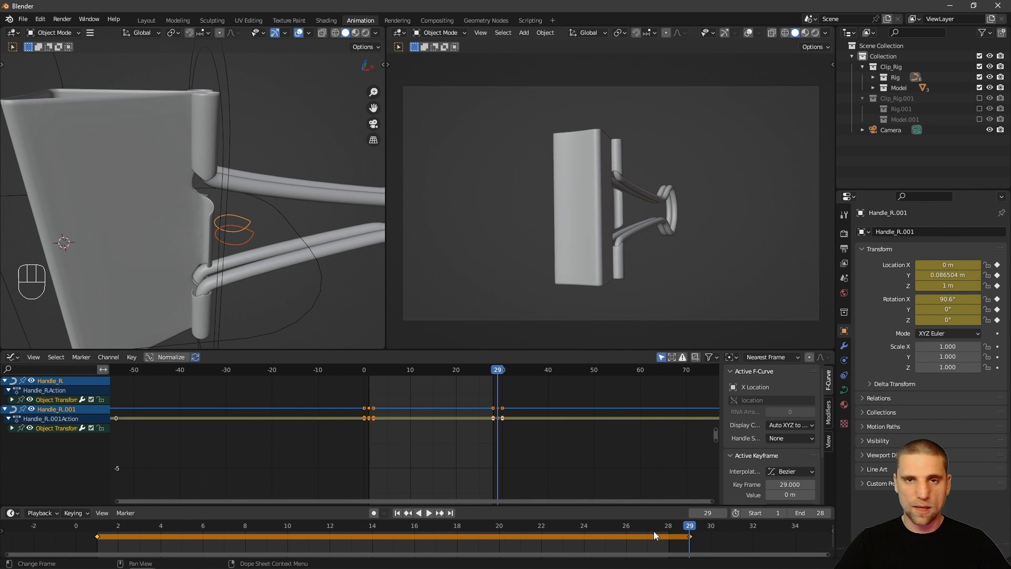
key(shift+Left)
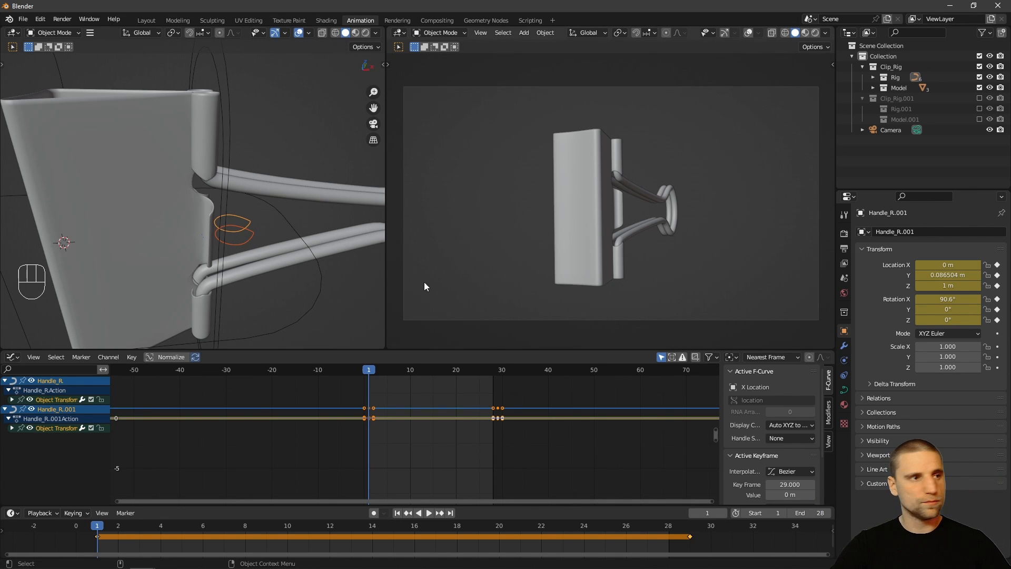
key(space)
key(ctrl+space)
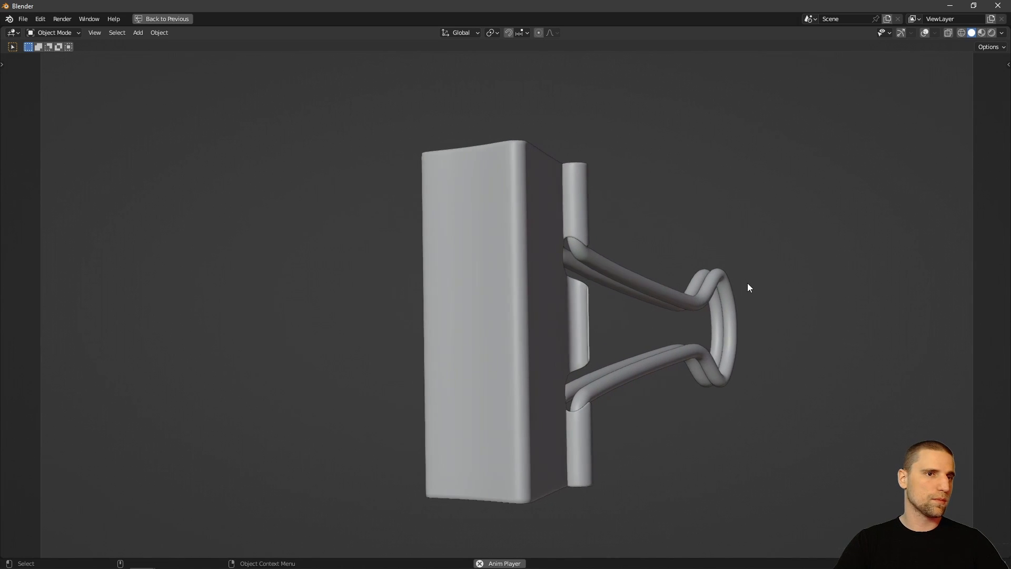
key(alt+q)
key(alt+grave)
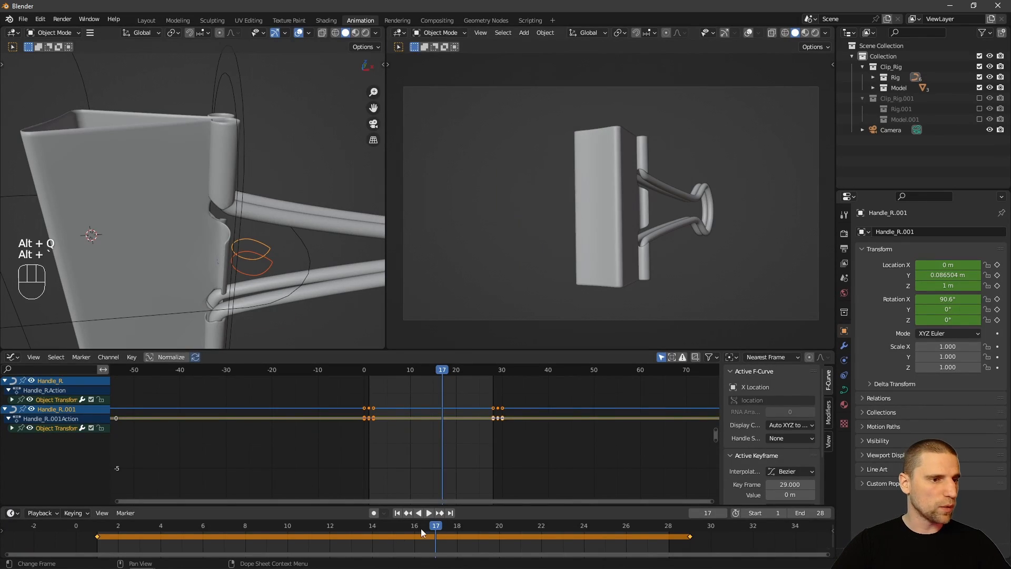
- Insert a Location & Rotation keyframe for both handle controls at frame 15
drag(421, 528, 393, 531)
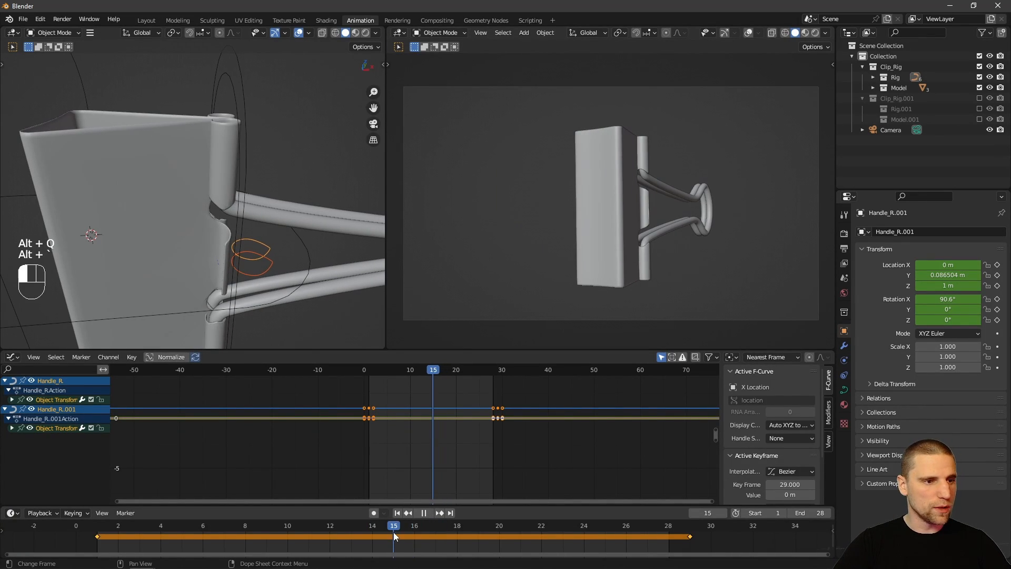
key(i)
click(302, 208)
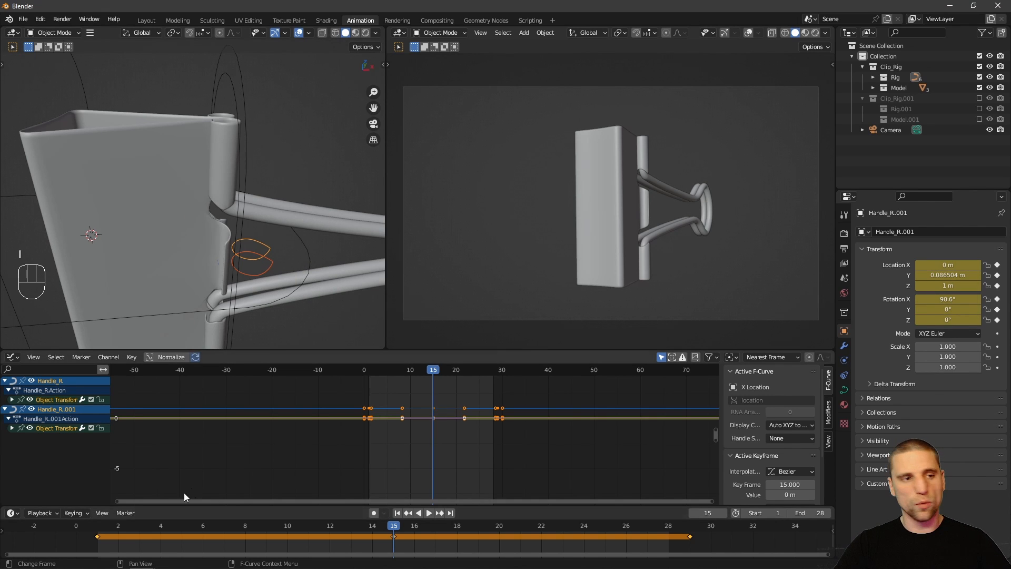
- At frame 1, rotate both handle controls by 10° about global Z to a Rotation X of 80.6° and insert a Location & Rotation keyframe
click(103, 529)
key(space)
alt+drag(285, 190, 179, 293)
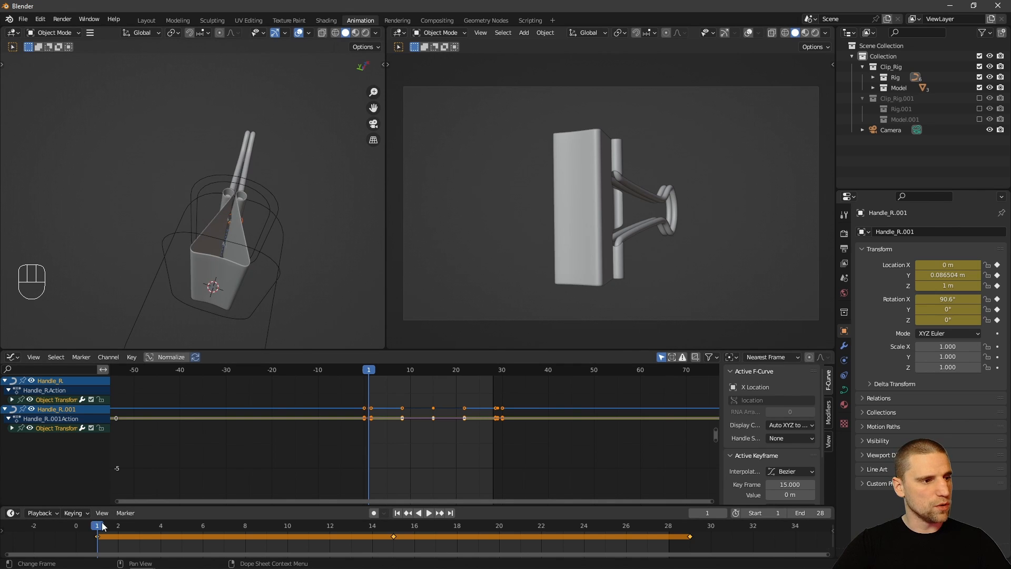
mouse_move(103, 526)
mouse_down()
mouse_move(457, 525)
mouse_move(371, 531)
mouse_move(475, 536)
mouse_move(94, 530)
mouse_up()
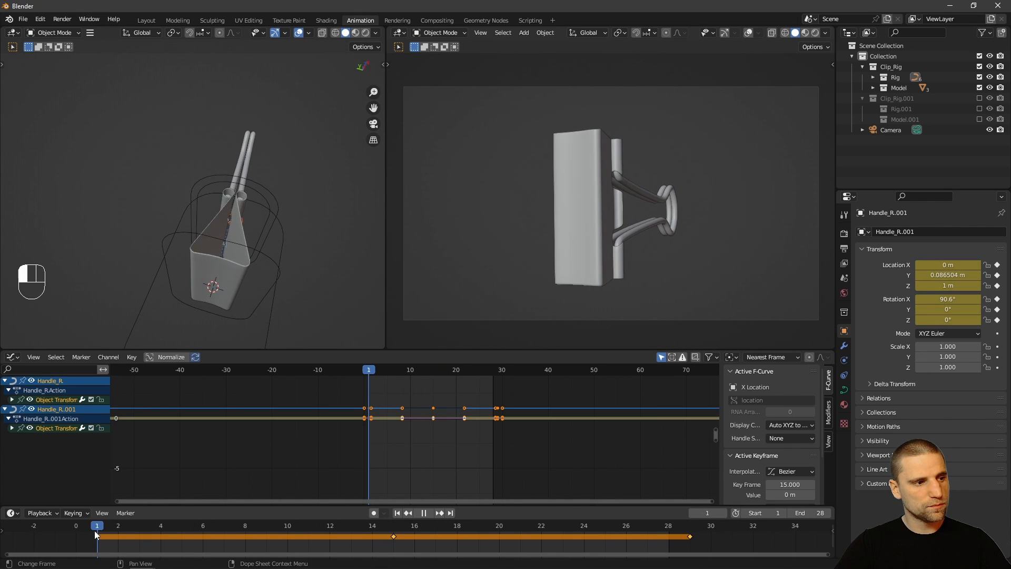
alt+drag(269, 216, 279, 205)
drag(229, 238, 227, 243)
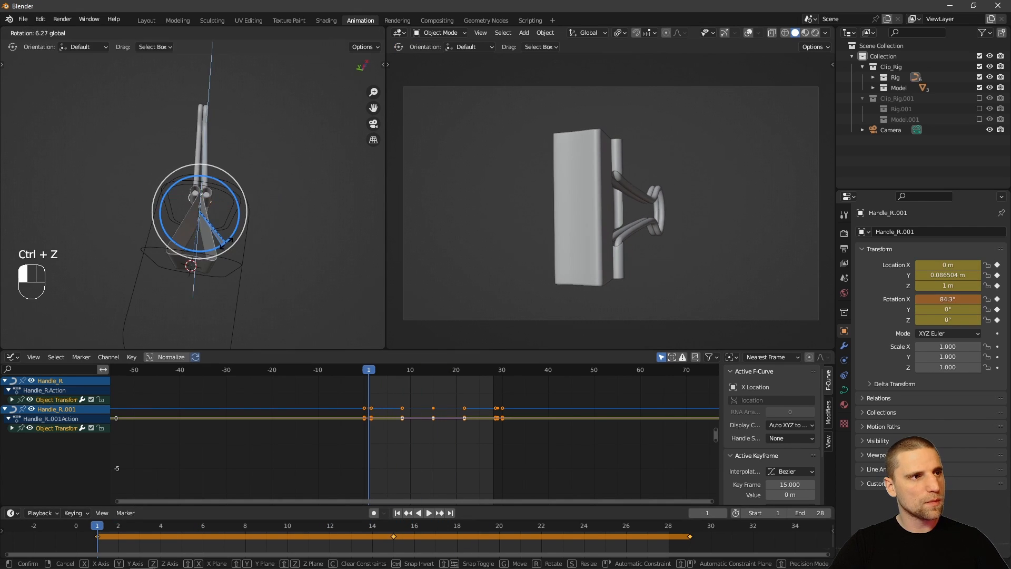
text(10)
key(Return)
key(i)
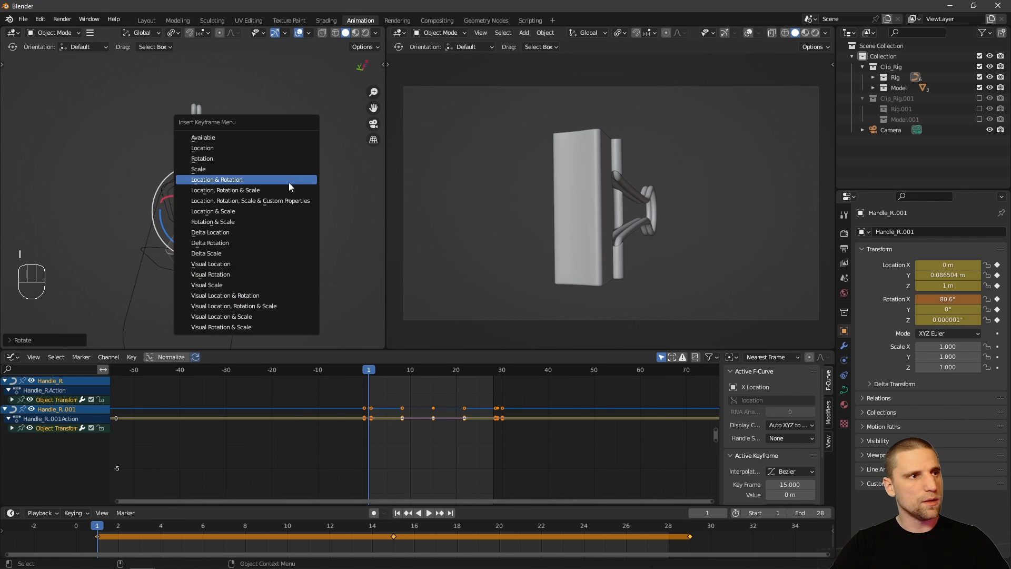
click(288, 182)
- At frame 29, rotate both handle controls about global Z to a Rotation X of 80.6° and insert a Location & Rotation keyframe
click(689, 529)
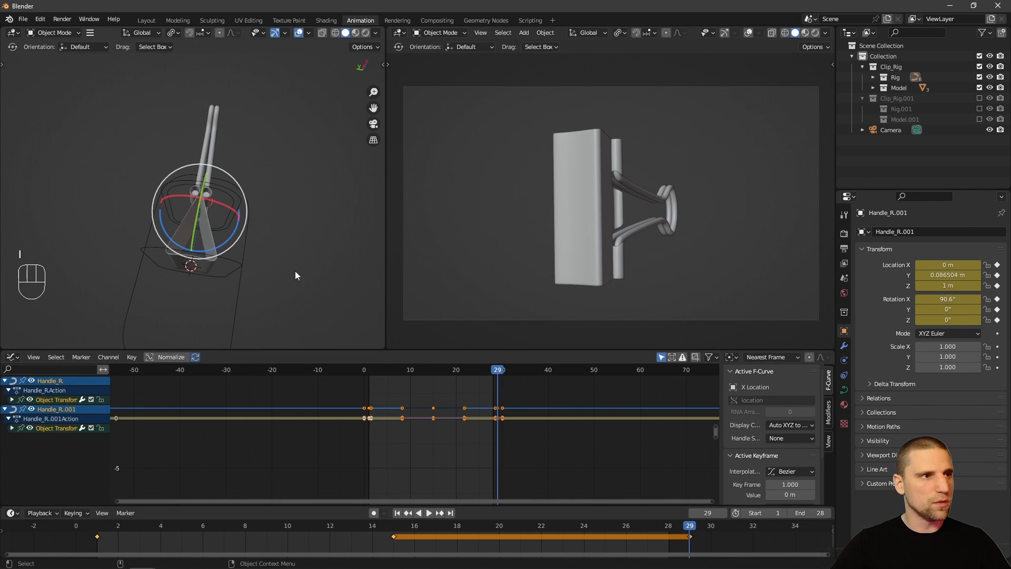
drag(230, 235, 230, 243)
key(i)
click(244, 197)
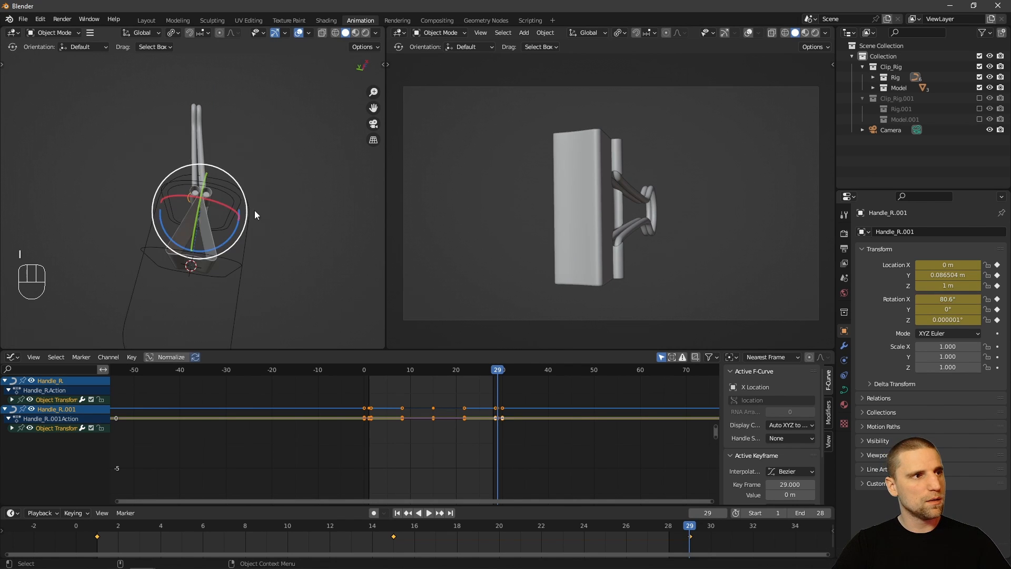
- At frame 15, rotate both handle controls the opposite way about global Z to a Rotation X of 101° and insert a Location & Rotation keyframe
click(399, 526)
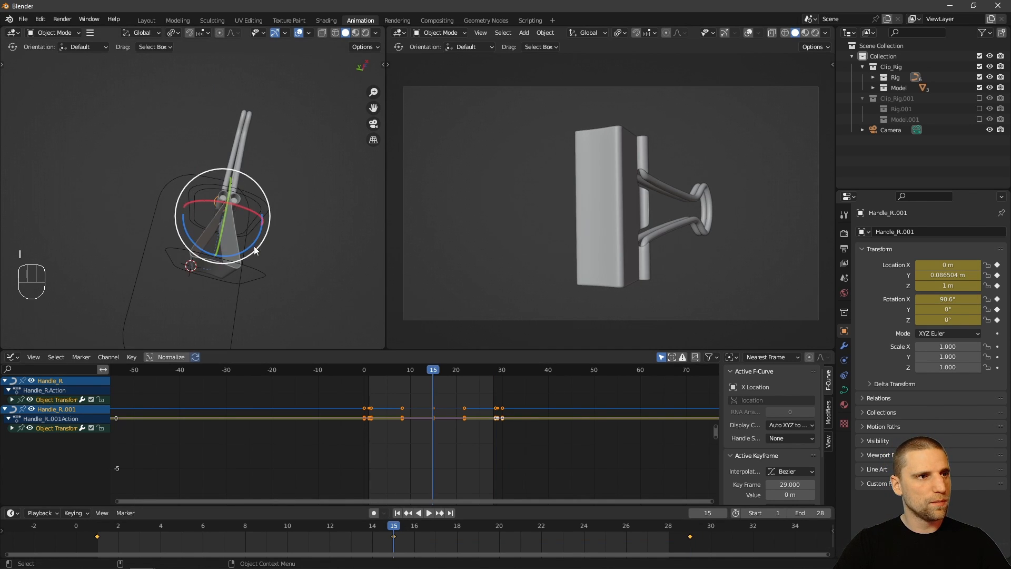
drag(254, 250, 259, 239)
key(i)
click(313, 203)
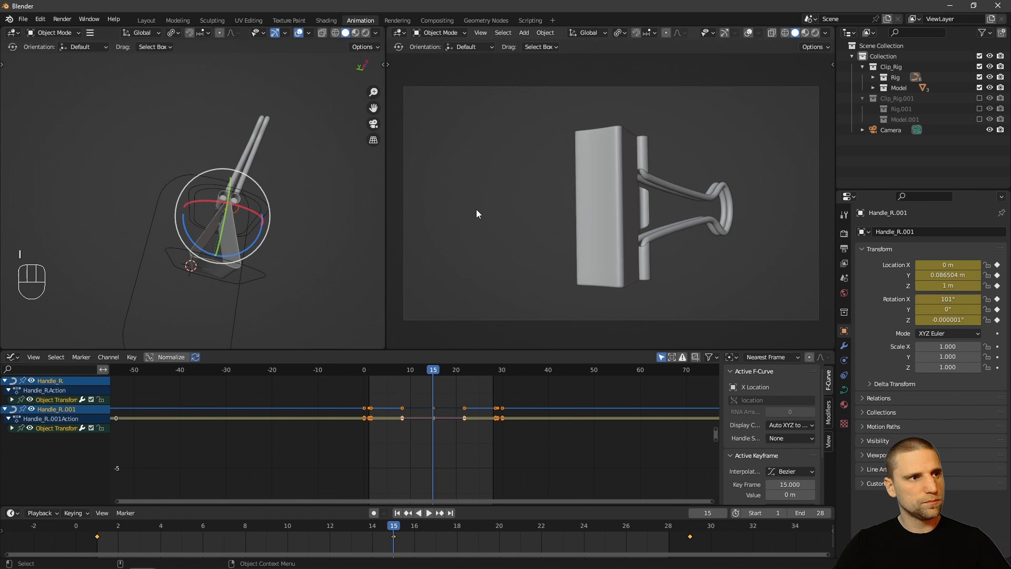
- Play back the handles' swing in the enlarged camera view and scrub through the opening frames
key(ctrl+space)
key(space)
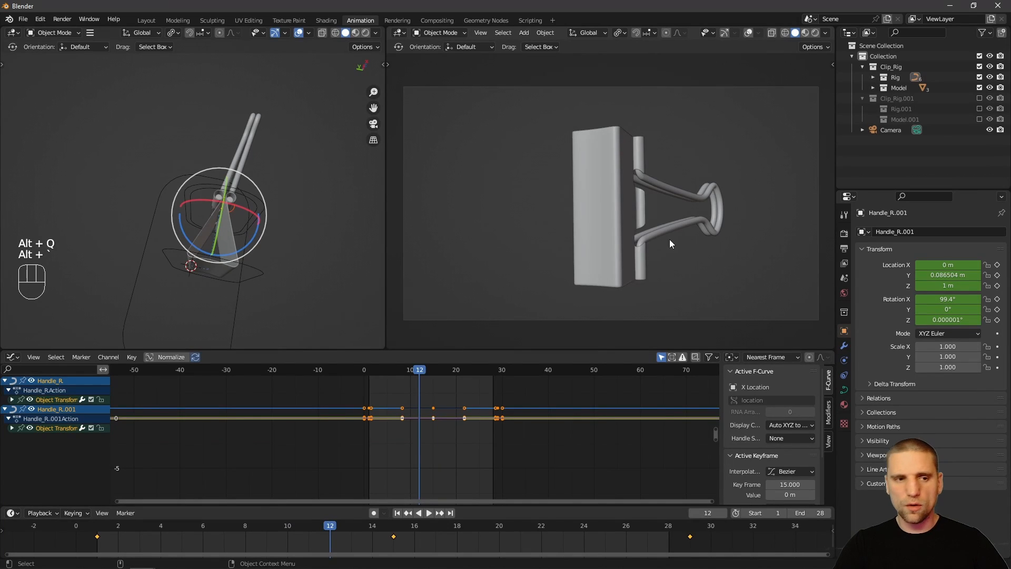
drag(112, 524, 139, 525)
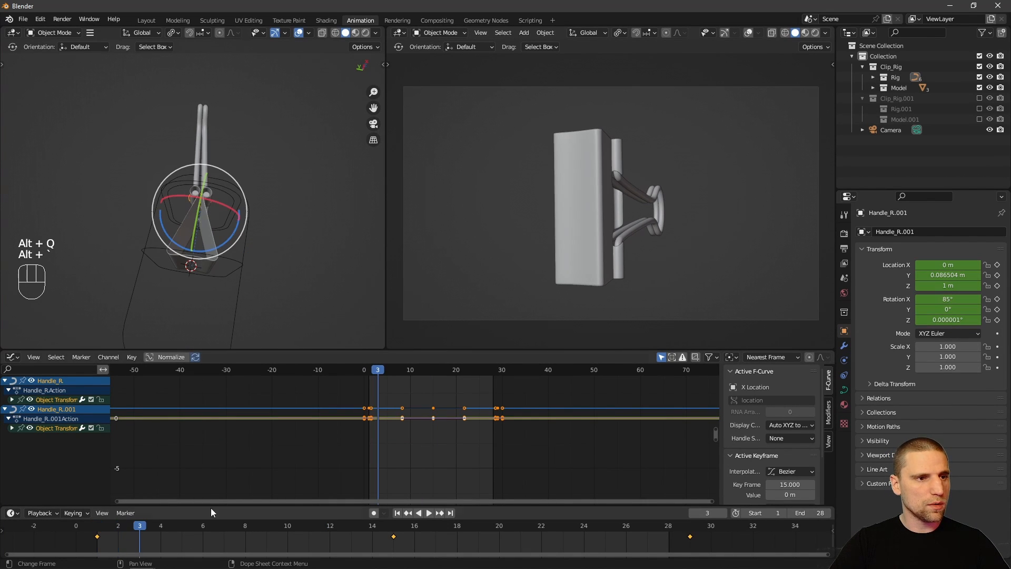
- Select all keyframes of Handle_R and Handle_R.001 in the graph and change their handle type
key(a)
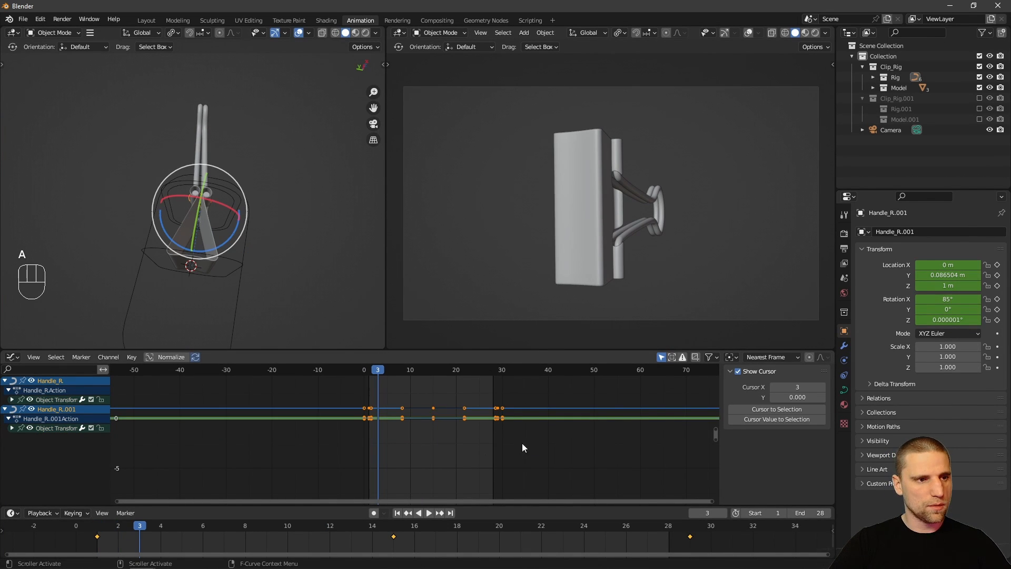
click(526, 452)
drag(578, 453, 303, 386)
click(528, 454)
key(a)
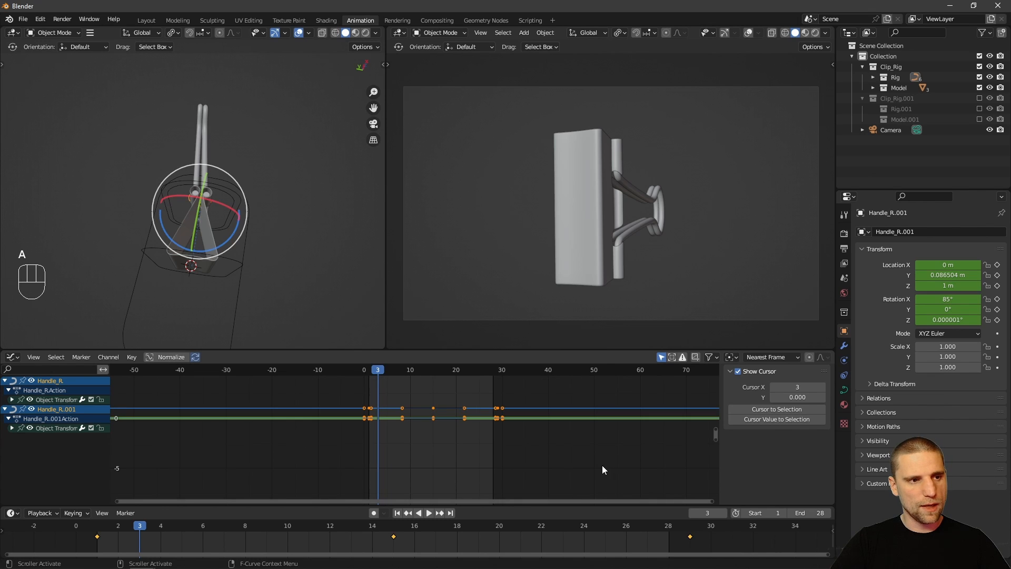
key(v)
click(576, 463)
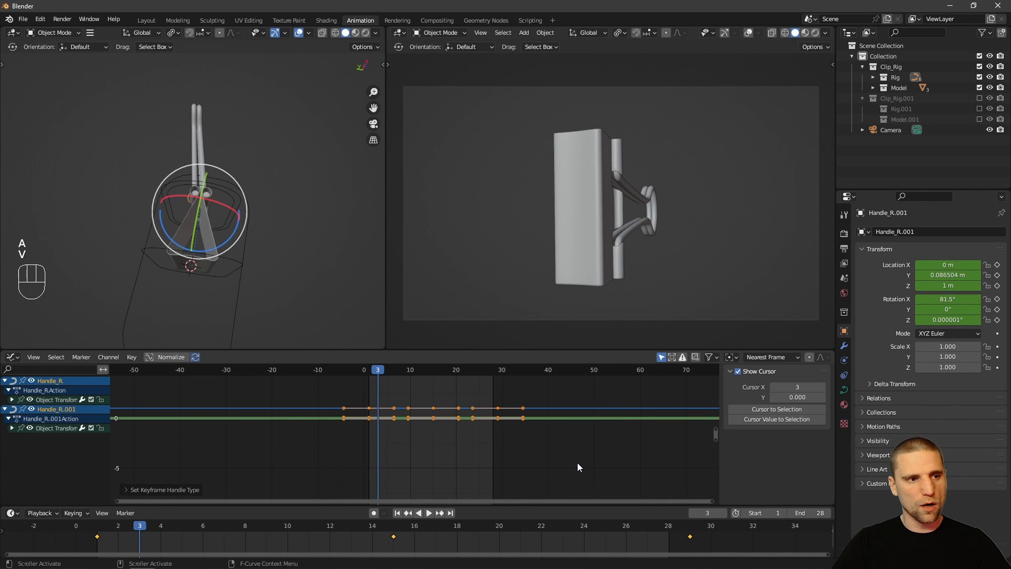
key(alt+a)
- At frame 9, rotate both handle controls about global Z to a Rotation X of 82.9° and insert a Location & Rotation keyframe
click(96, 526)
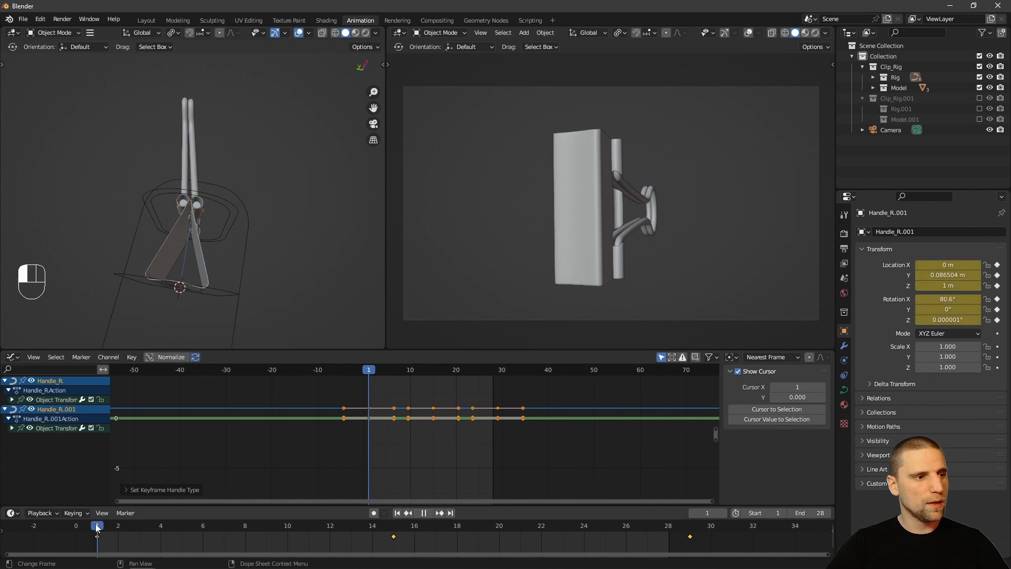
drag(109, 526, 259, 526)
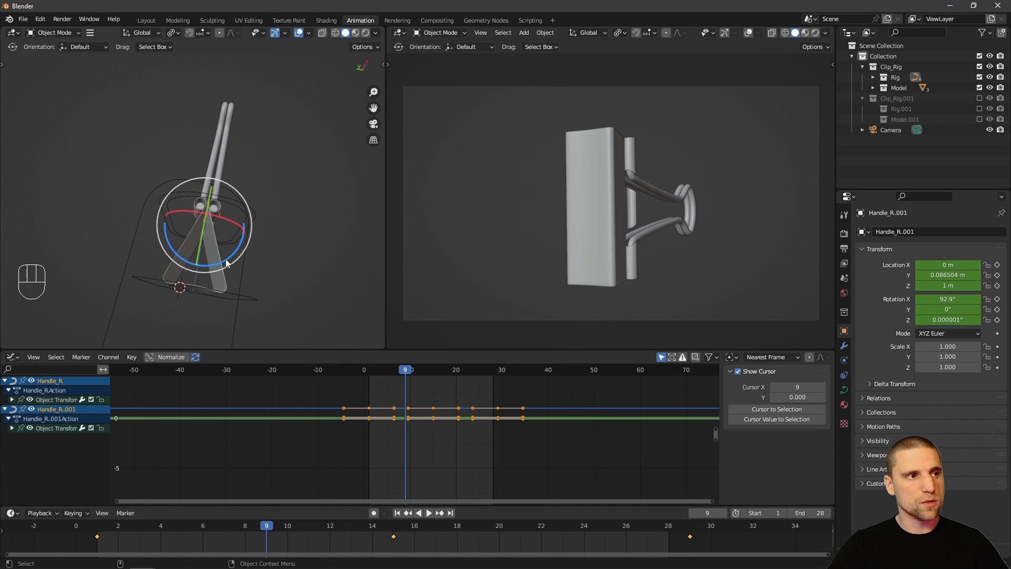
drag(225, 261, 235, 257)
key(i)
click(282, 254)
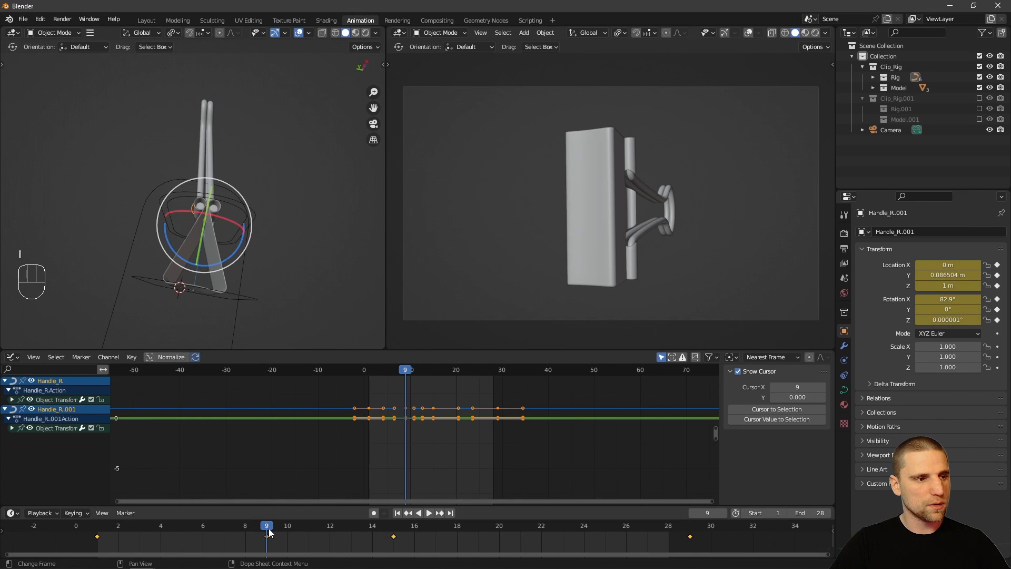
key(space)
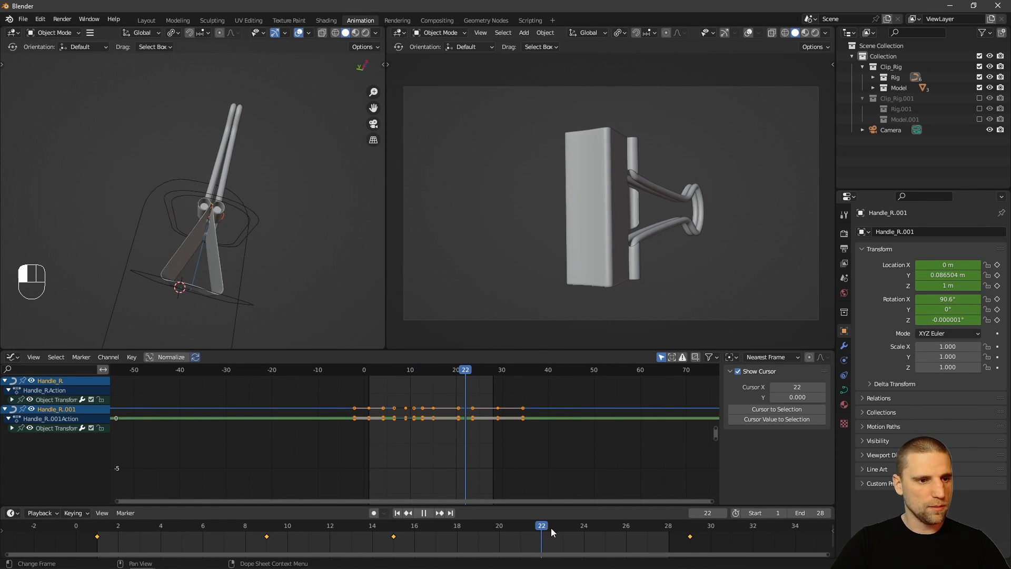
- At frame 23, rotate both handle controls to a Rotation X of 98.3° and insert a Location & Rotation keyframe
key(space)
drag(224, 259, 225, 257)
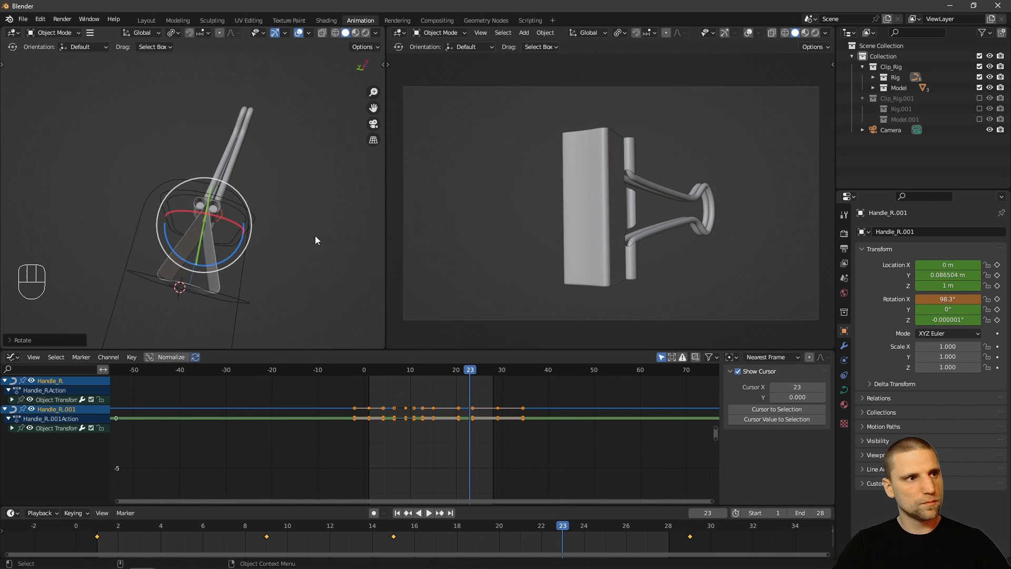
key(i)
click(315, 234)
- On Handle_R's X rotation curve, tilt the frame 15 keyframe's Bezier handles so the curve keeps rising smoothly toward its peak
key(a)
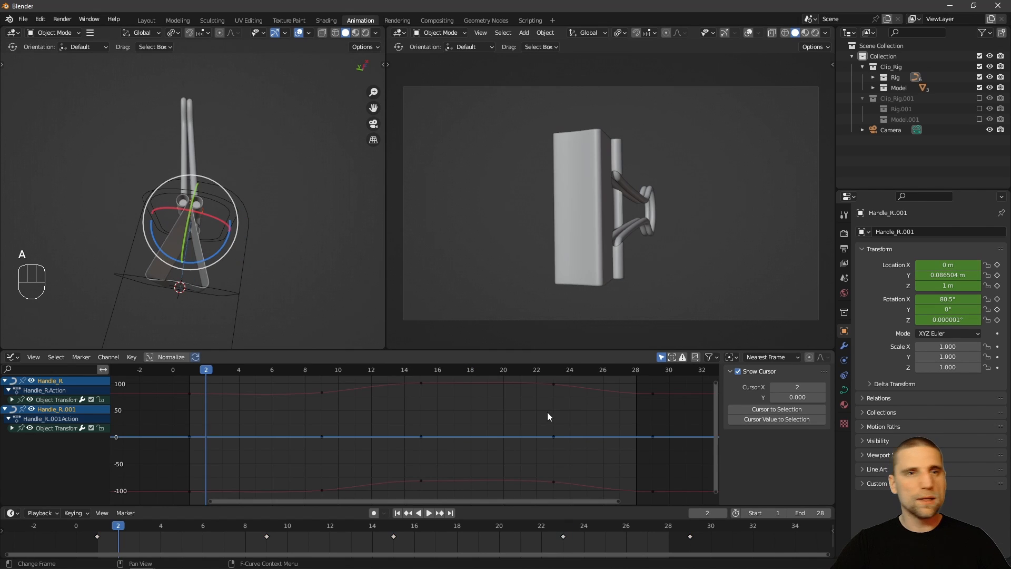
key(a)
key(KP_Decimal)
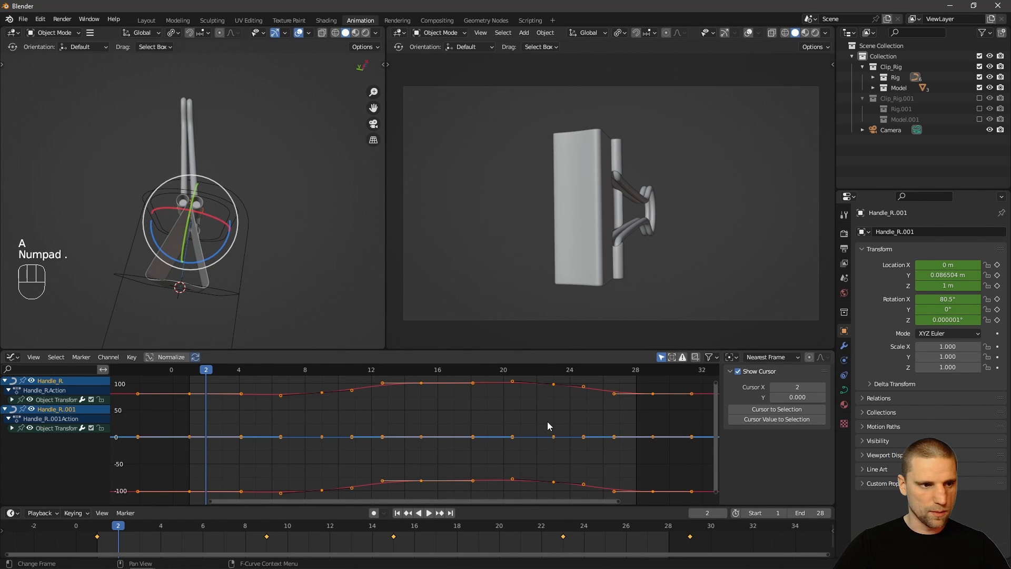
click(508, 445)
drag(490, 469, 492, 496)
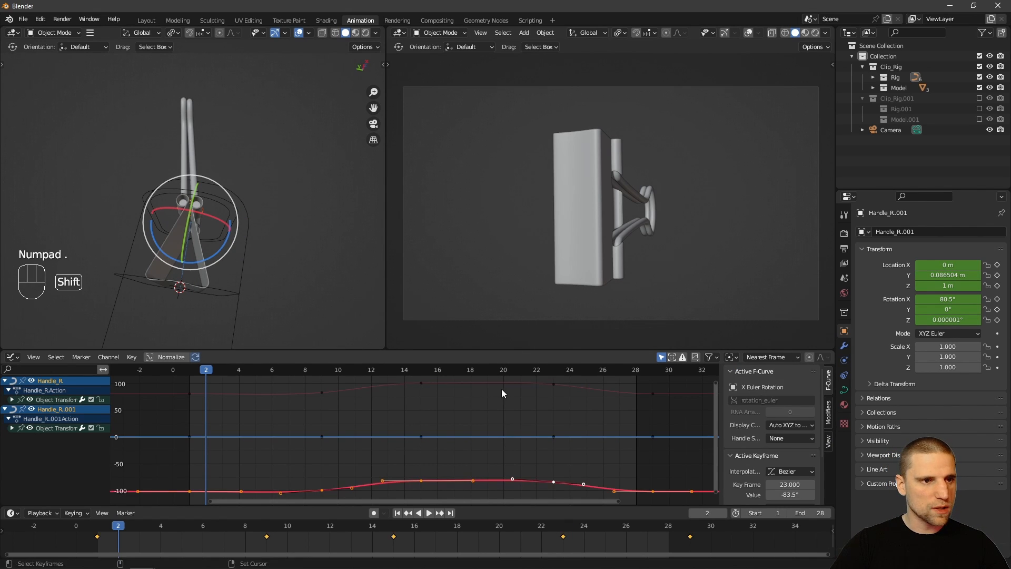
shift+drag(501, 376, 506, 403)
key(a)
key(KP_Decimal)
alt+middle_drag(518, 416, 530, 421)
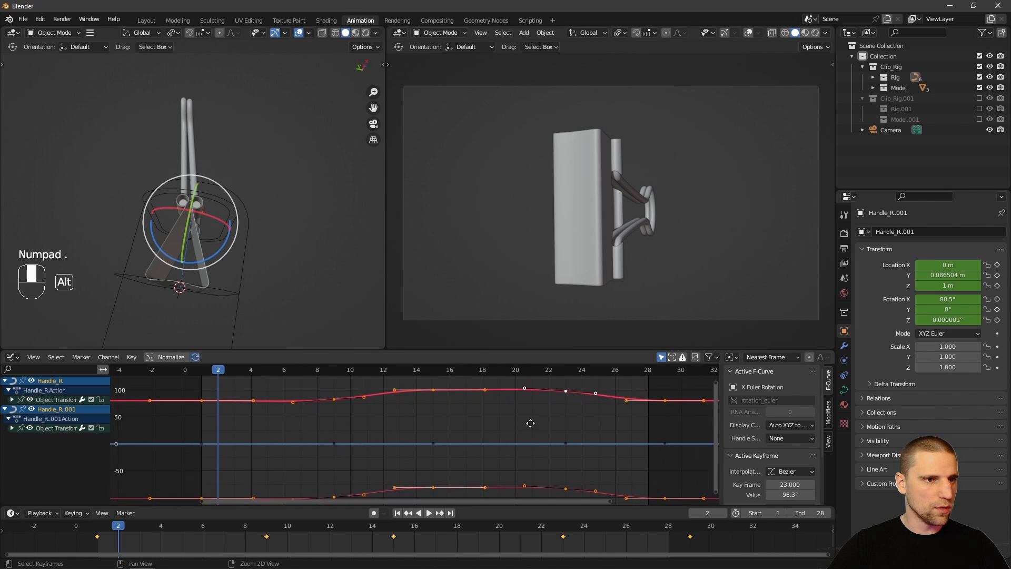
alt+right_drag(447, 482, 421, 484)
alt+middle_drag(421, 484, 420, 432)
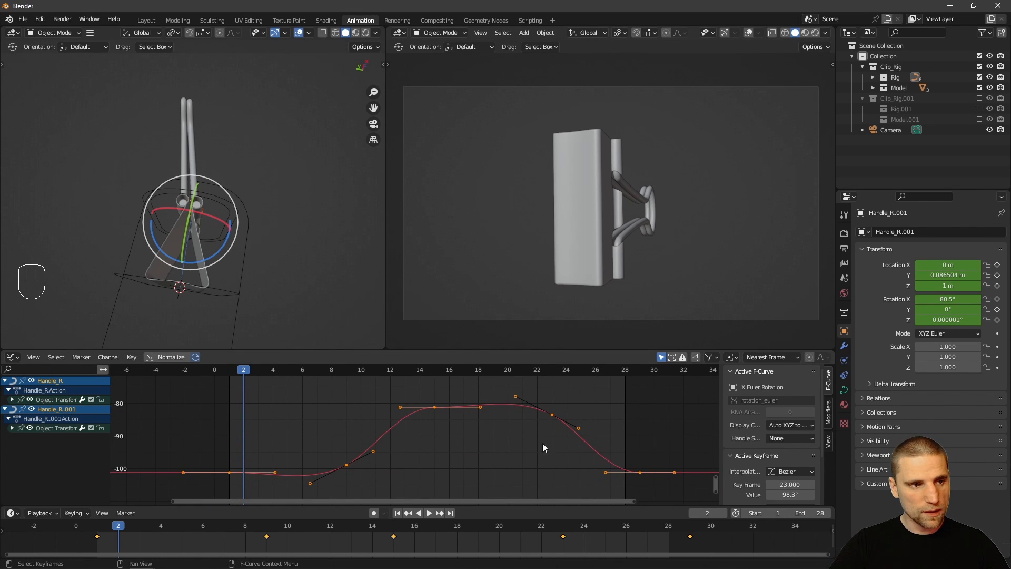
drag(543, 444, 477, 389)
- On Handle_R.001's X rotation curve, raise the frame 15 keyframe's outgoing Bezier handle by about 2.28 to smooth the peak
key(Home)
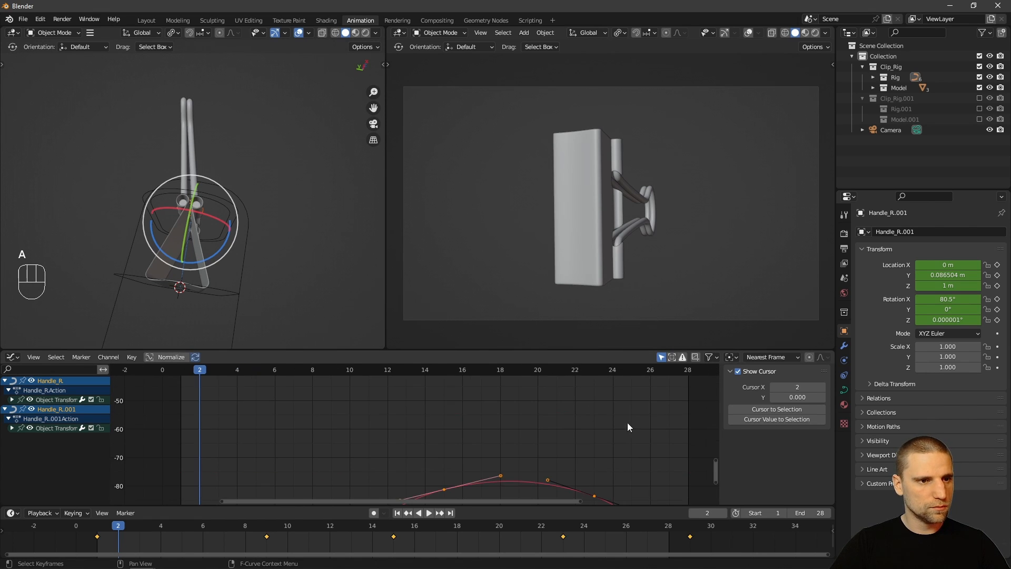
key(a)
key(KP_Decimal)
drag(425, 395, 402, 370)
key(KP_Decimal)
scroll(494, 450, down, 8)
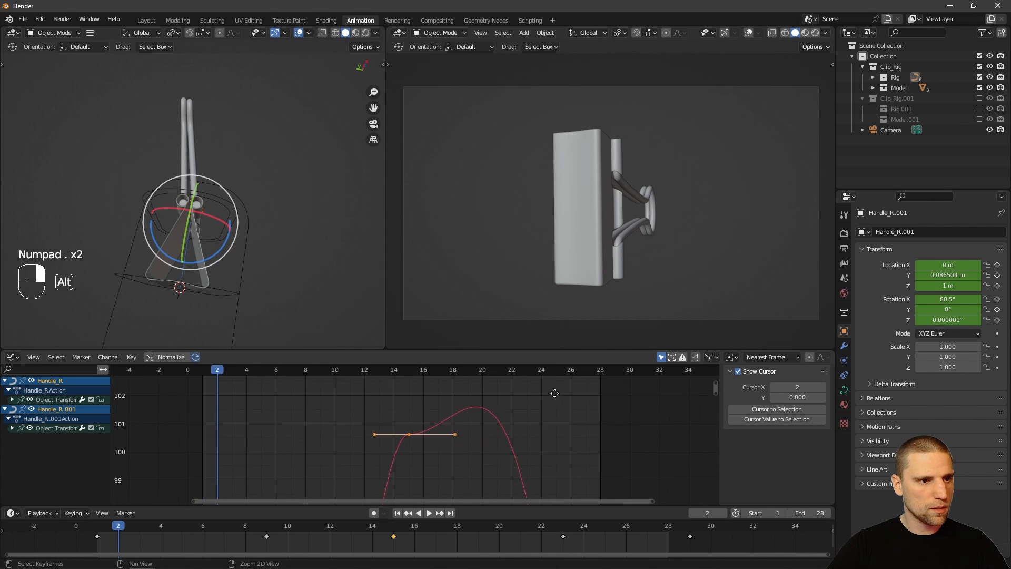
drag(468, 436, 468, 404)
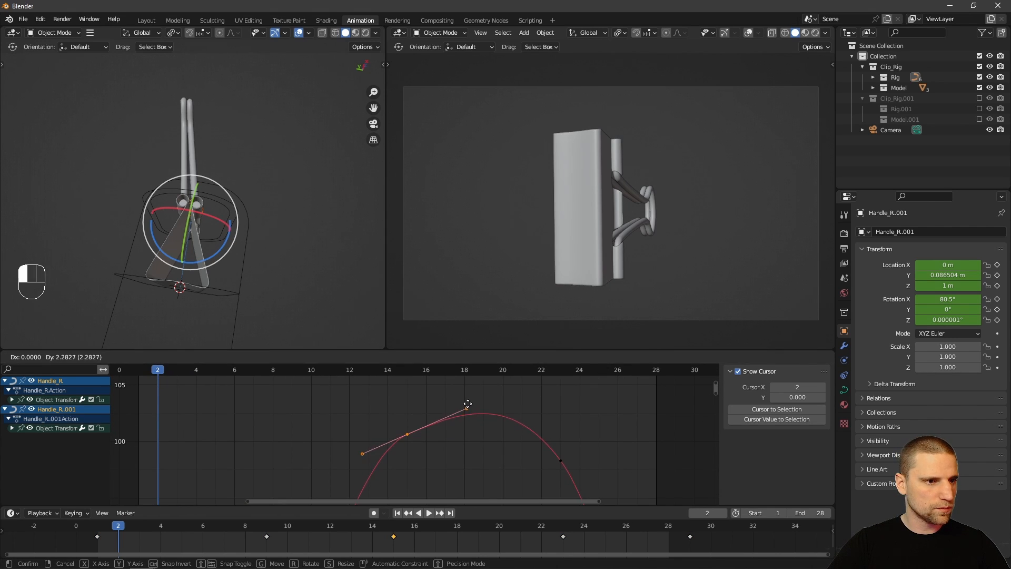
- Select the frame 1 and frame 29 X rotation keyframes of both handles and tilt their Bezier handles downward for a continuous loop
key(a)
key(KP_Decimal)
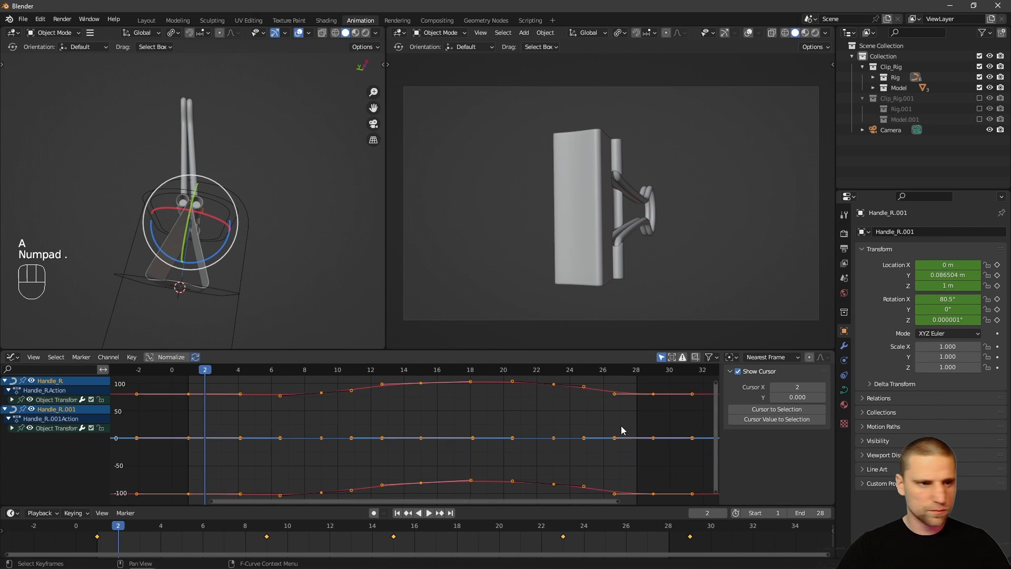
click(690, 410)
drag(663, 405, 626, 369)
shift+drag(637, 469, 667, 504)
shift+drag(216, 473, 176, 499)
shift+drag(211, 407, 200, 389)
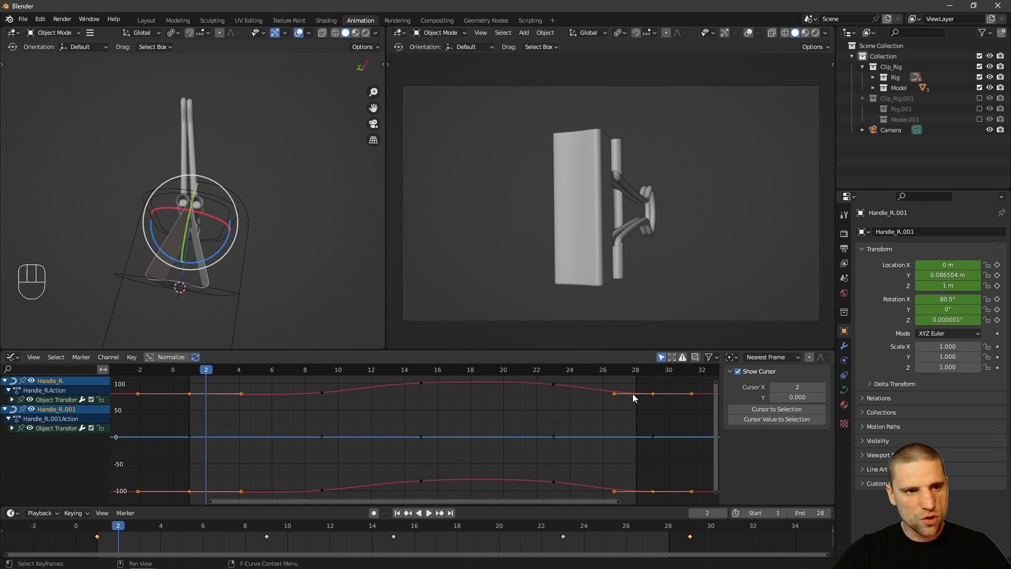
drag(240, 393, 240, 398)
- Play back the swing in an enlarged viewport, inspect the clip's motion from several angles, and return to frame 1
key(ctrl+space)
key(space)
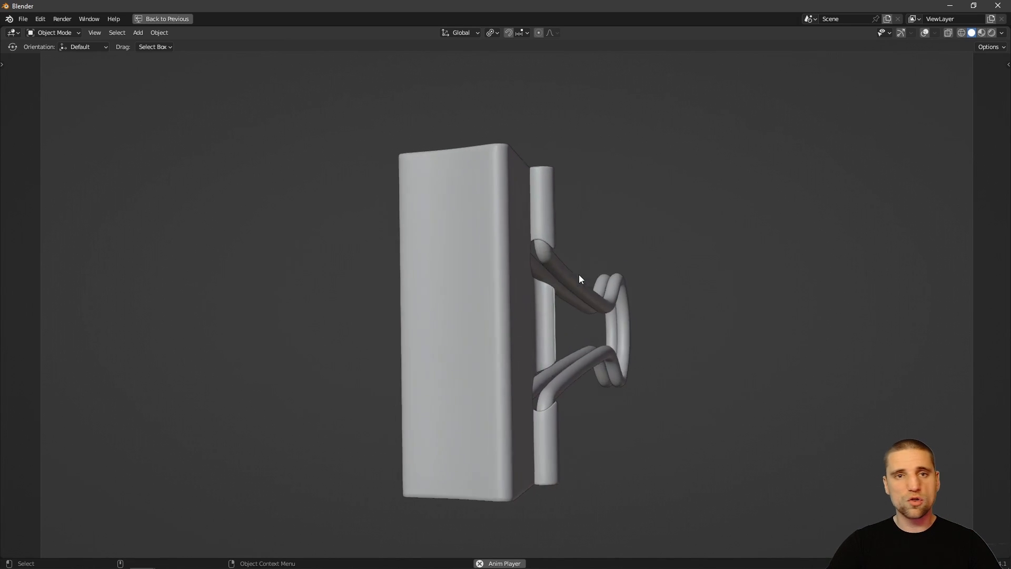
alt+drag(620, 298, 658, 337)
alt+right_drag(658, 337, 659, 283)
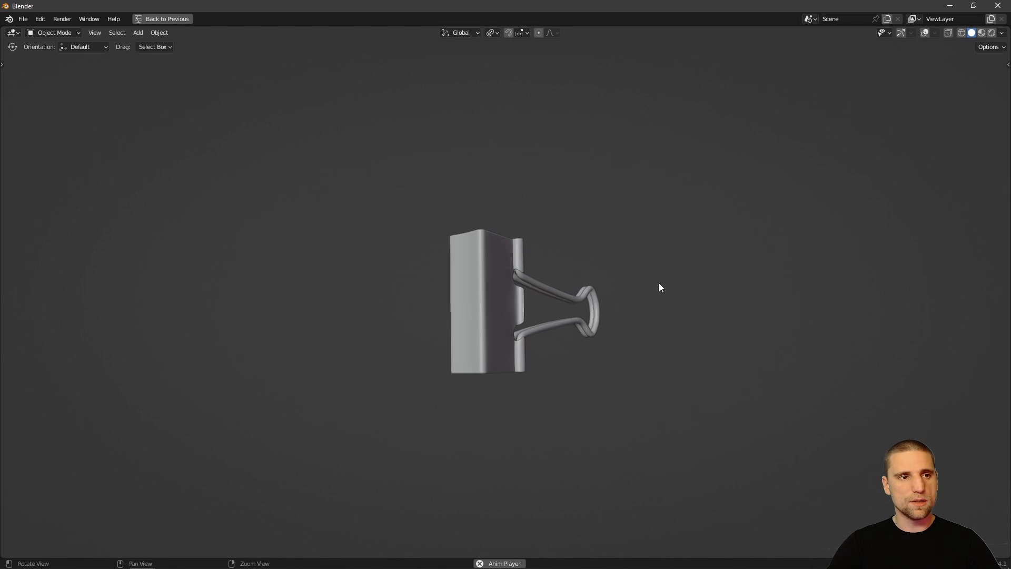
alt+drag(659, 282, 521, 346)
alt+drag(618, 306, 601, 373)
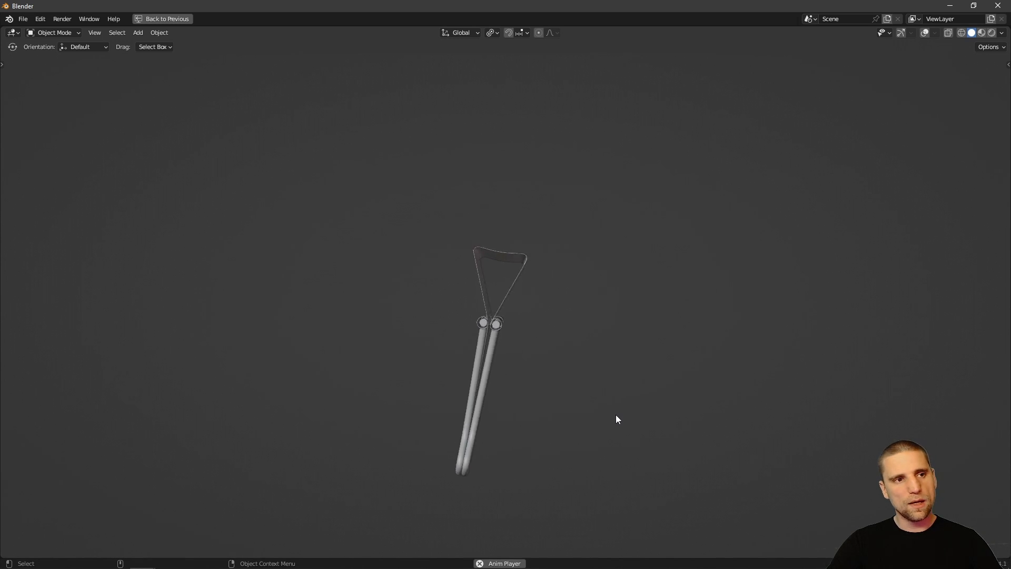
alt+drag(534, 437, 664, 372)
alt+drag(536, 430, 646, 424)
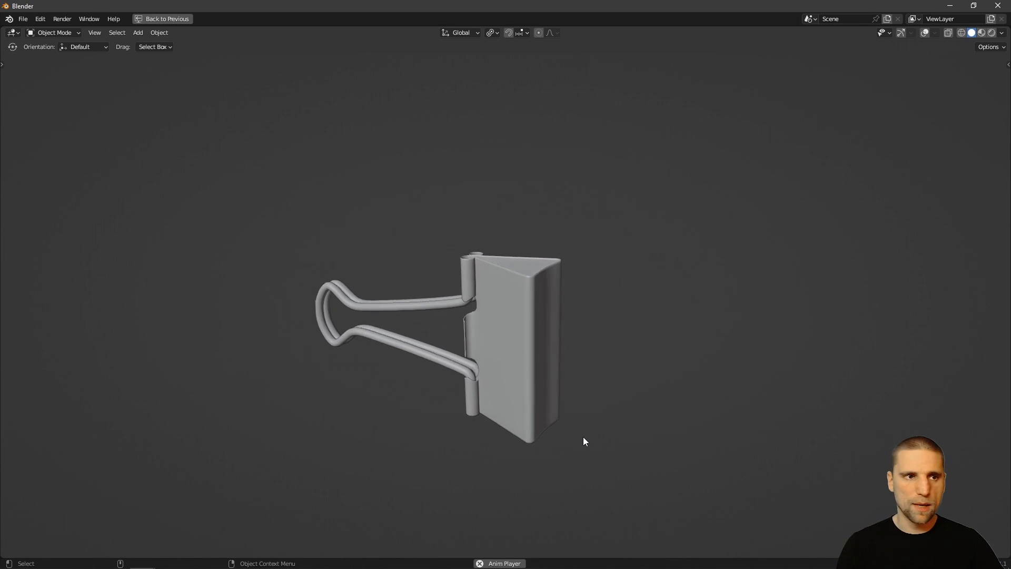
key(ctrl+space)
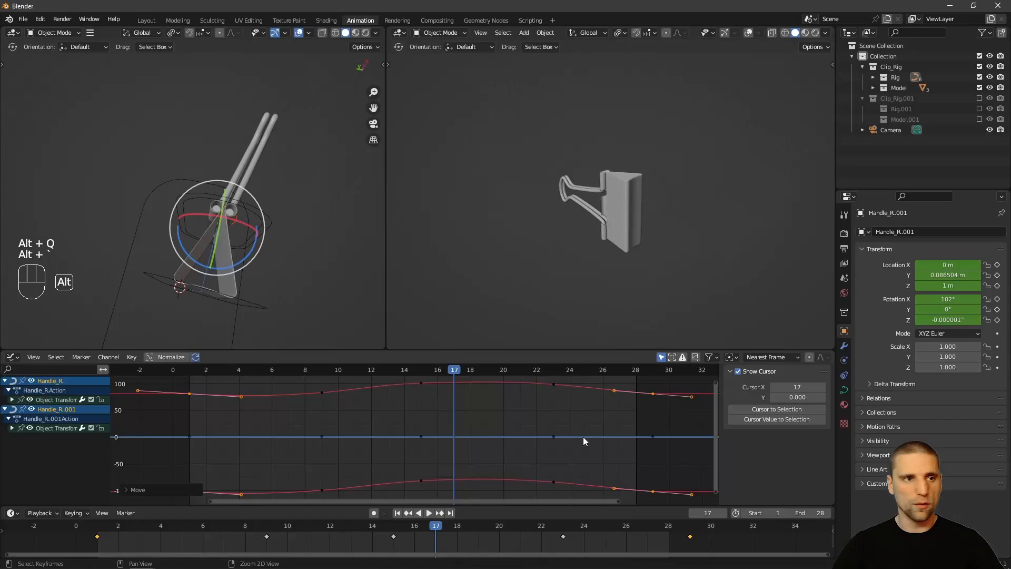
click(97, 528)
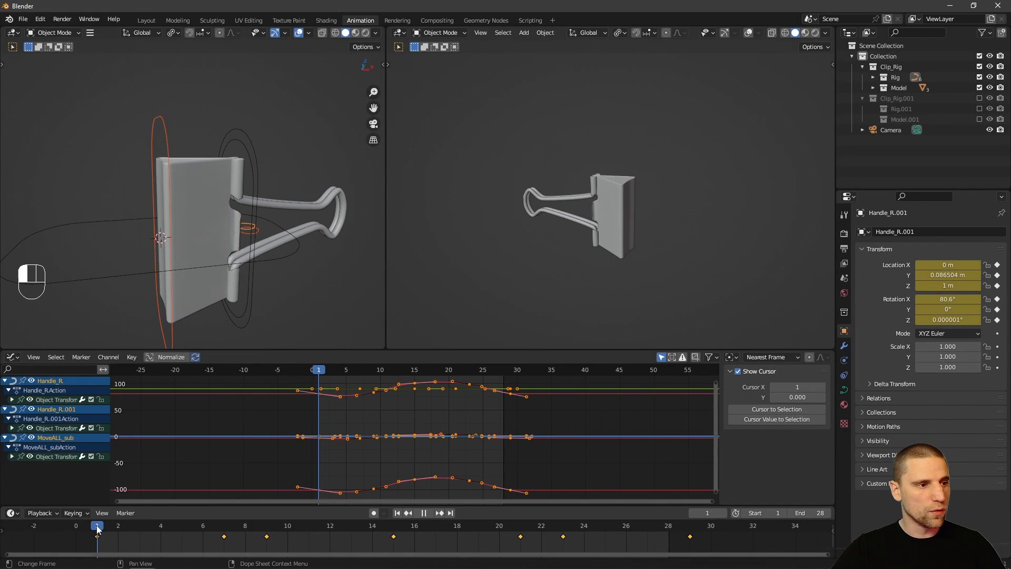
- Copy all of Handle_R's keyframes and paste them at frame 29 to repeat its swing cycle
click(691, 530)
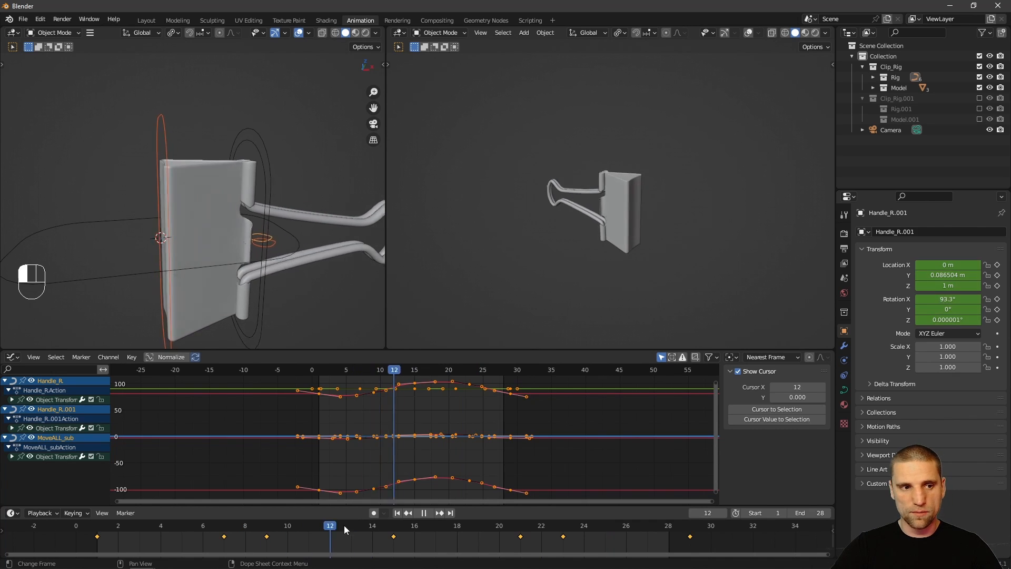
key(Escape)
key(a)
key(ctrl+c)
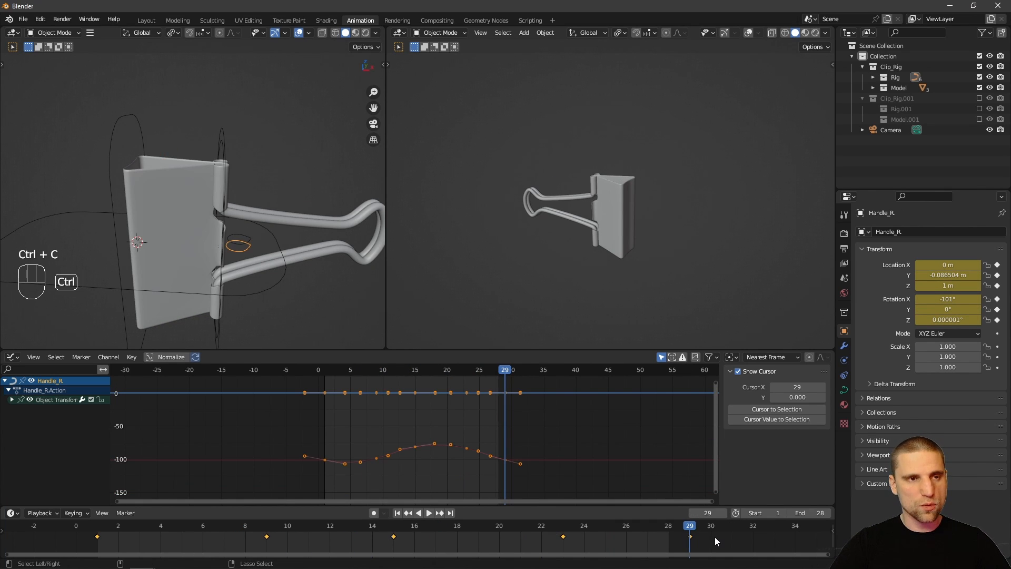
key(ctrl+v)
click(624, 434)
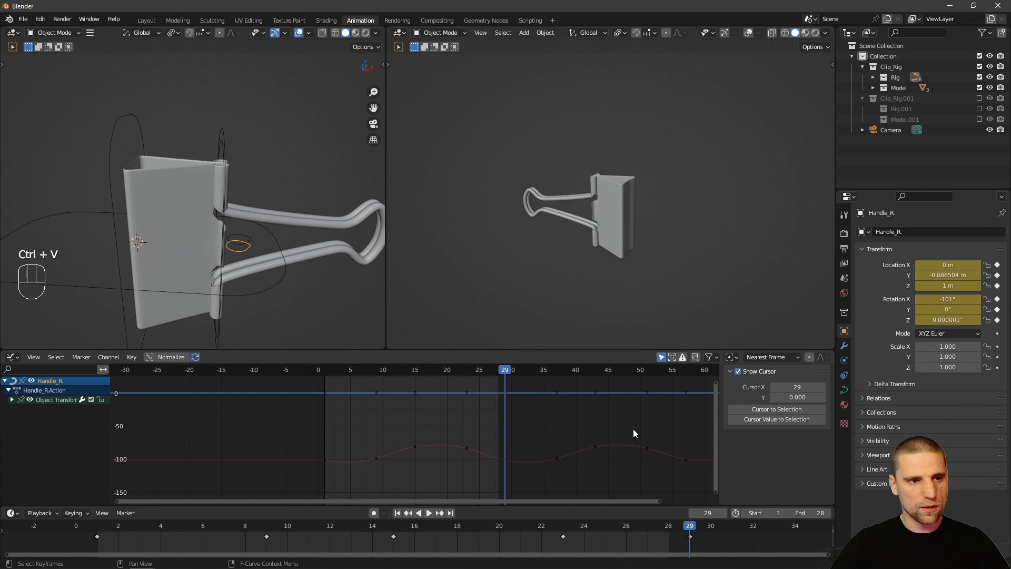
key(a)
key(KP_Decimal)
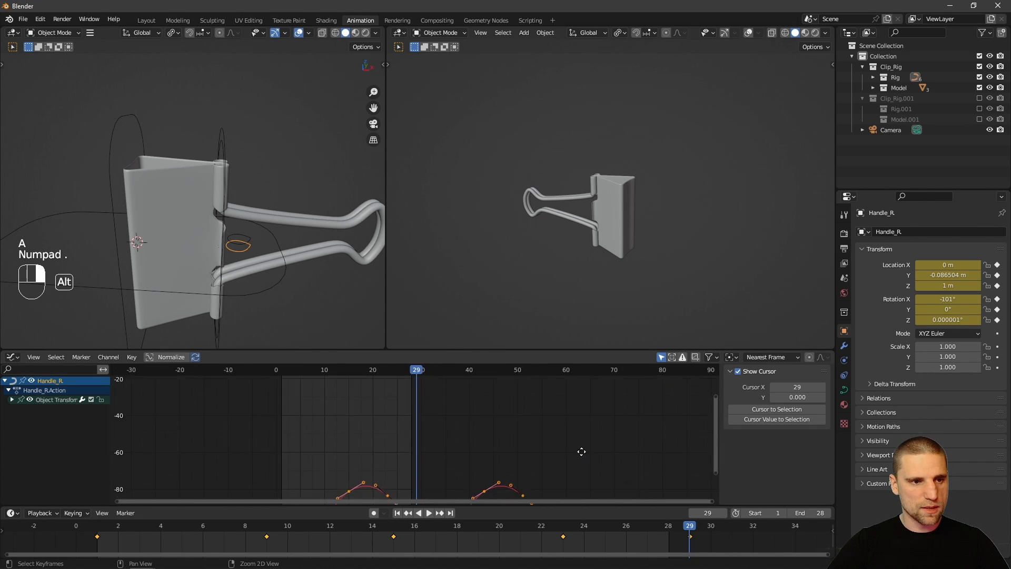
- Copy all of Handle_R.001's keyframes and paste them at frame 29 to repeat its swing cycle
click(252, 238)
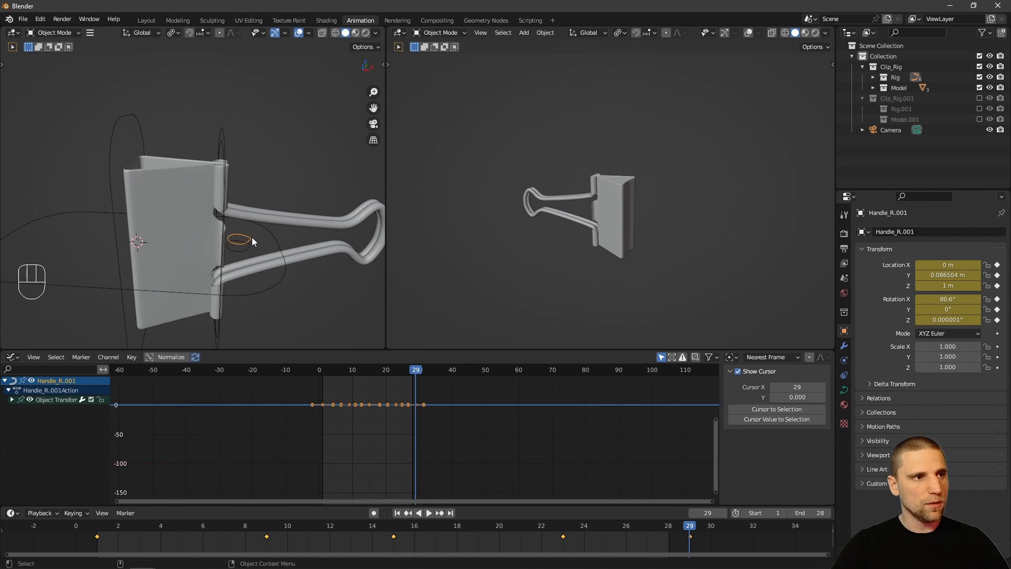
click(349, 548)
key(a)
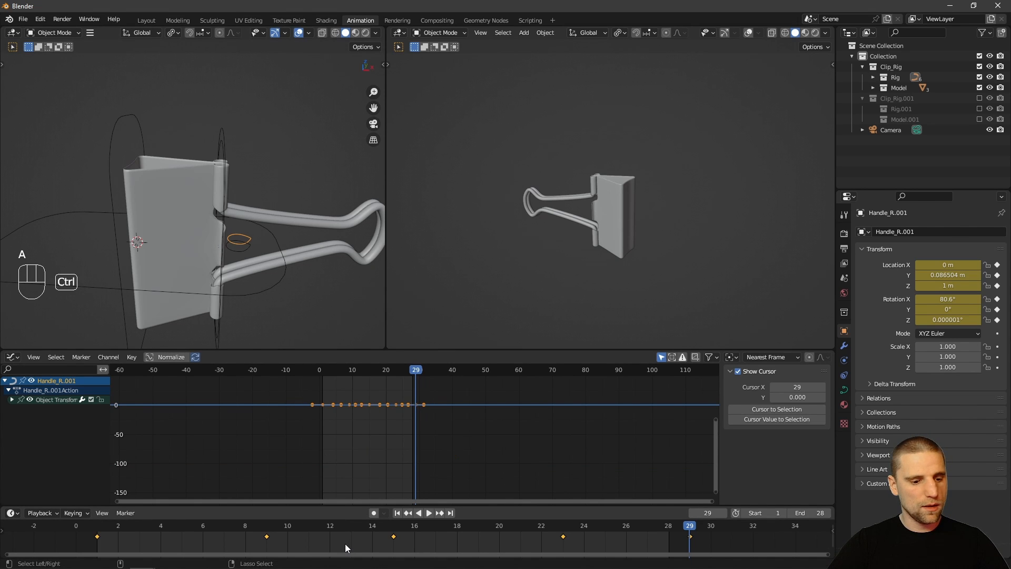
key(ctrl+c)
key(ctrl+v)
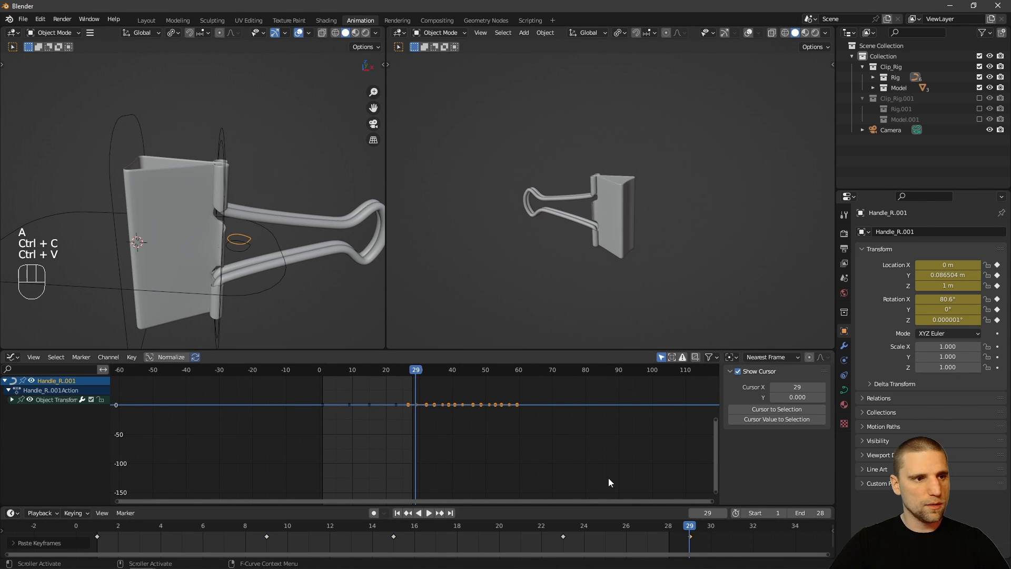
key(a)
key(KP_Decimal)
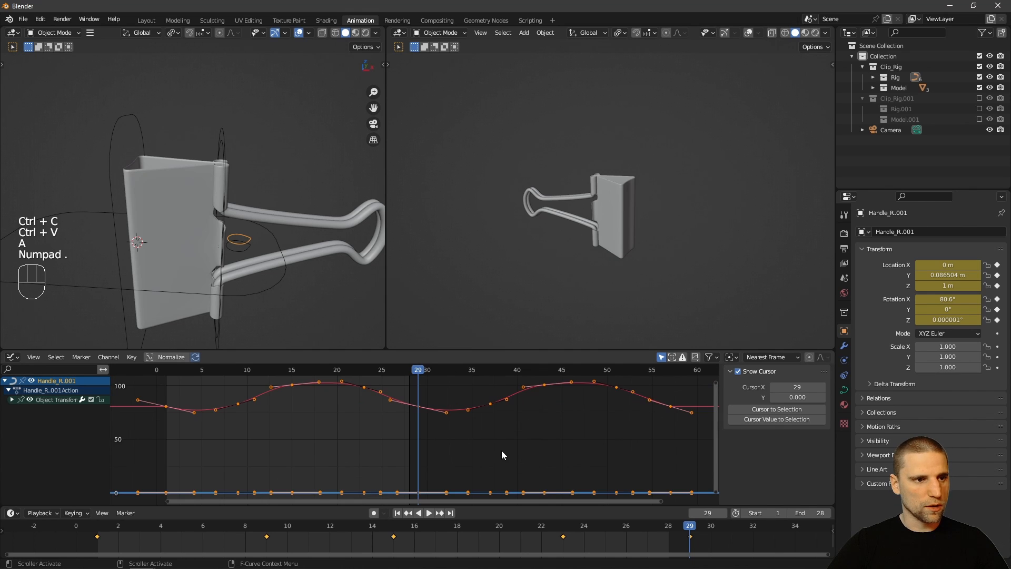
alt+right_drag(502, 450, 484, 437)
- Copy all of MoveALL_sub's keyframes and paste them at frame 29 to repeat the body's swing cycle
click(110, 140)
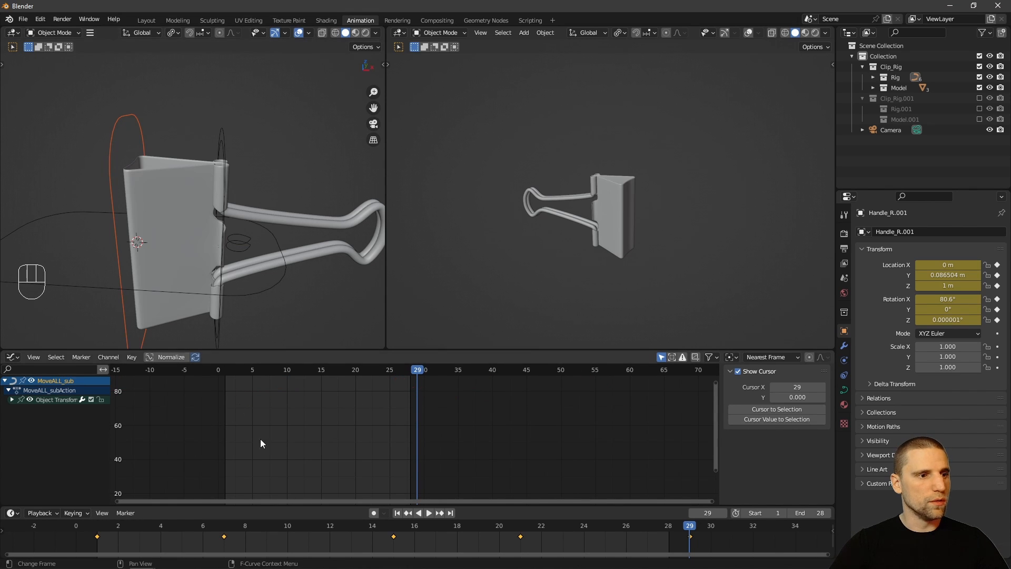
key(a)
key(ctrl+c)
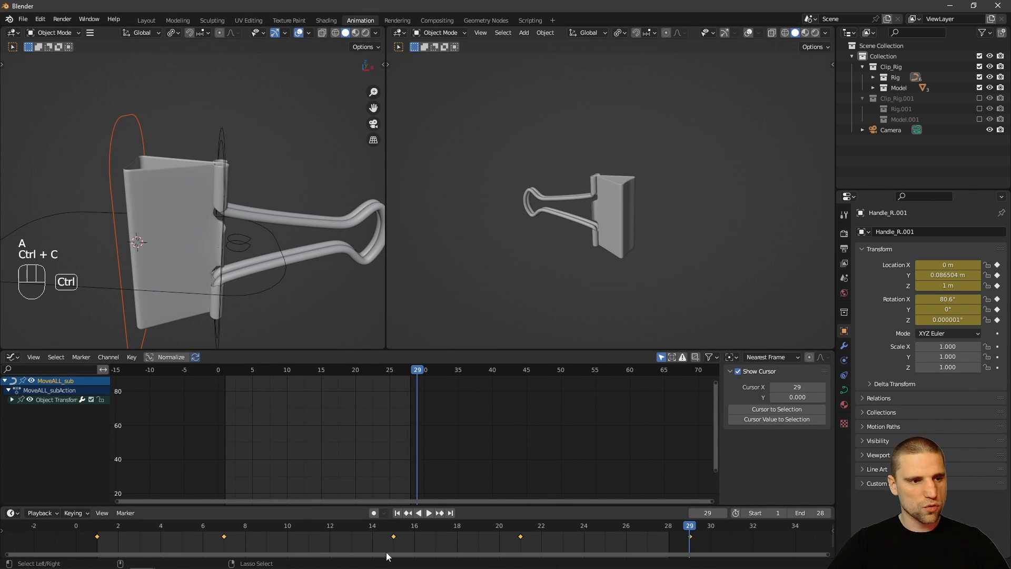
key(ctrl+v)
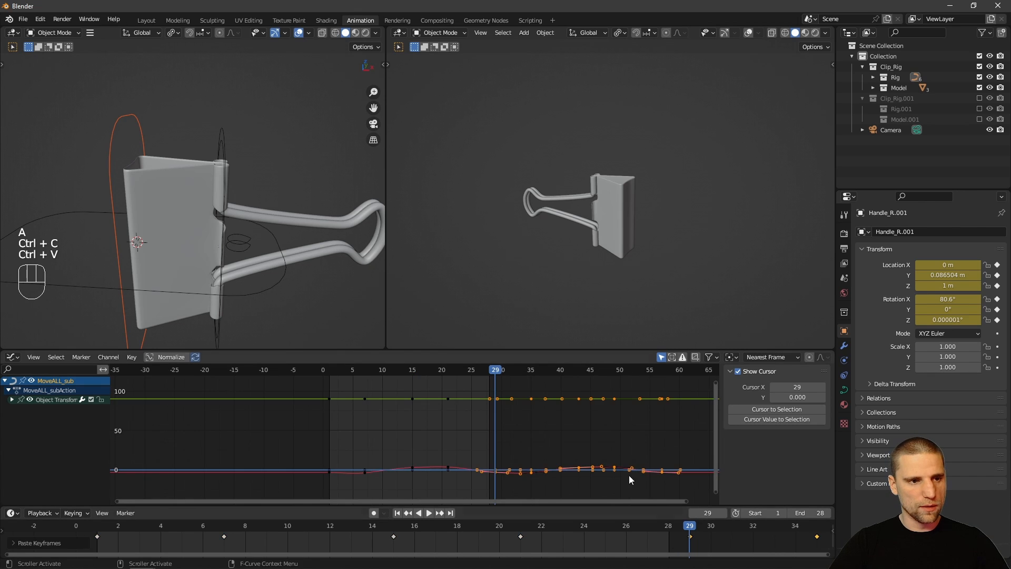
key(a)
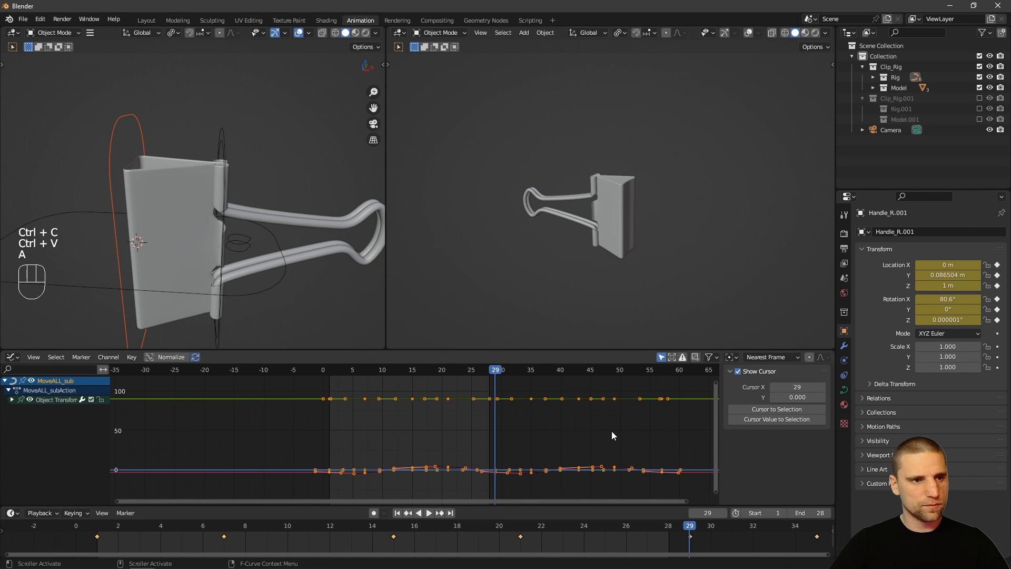
key(KP_Decimal)
- Move the playhead to the last keyframe at frame 57 and set the scene's end frame to 56
alt+right_drag(774, 541, 742, 543)
drag(705, 529, 710, 530)
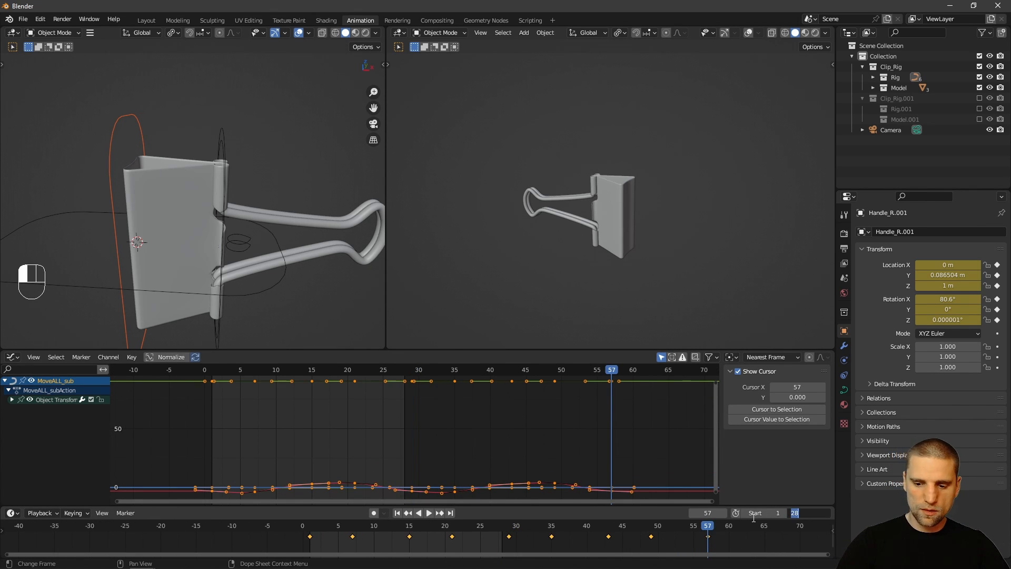
text(57)
key(Return)
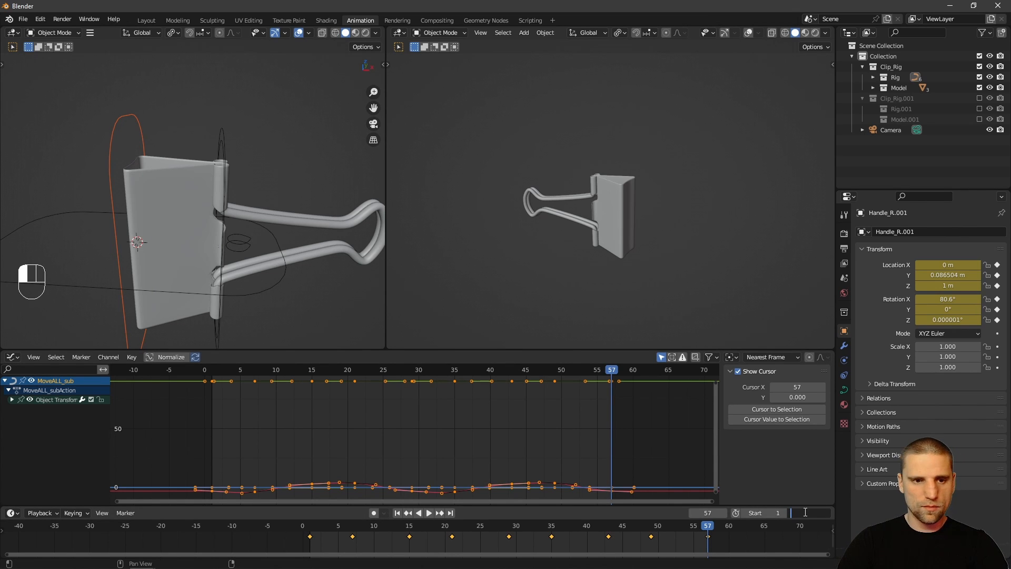
click(805, 513)
text(56)
key(Return)
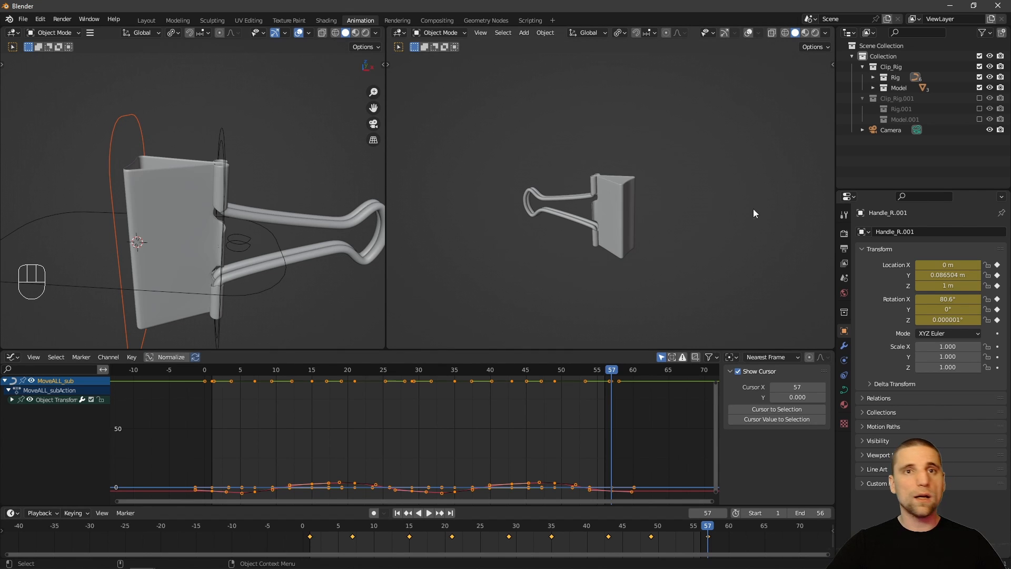
- Enable the Clip_Rig.001 collection, copy all of MoveALL_sub.001's keyframes and paste them at frame 21
click(978, 98)
drag(437, 532, 451, 532)
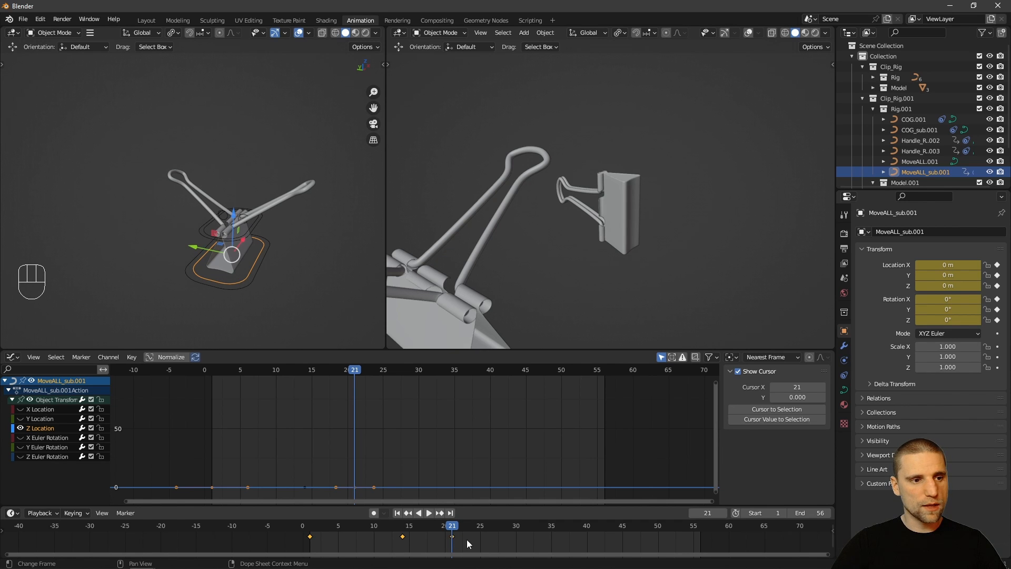
drag(482, 546, 528, 545)
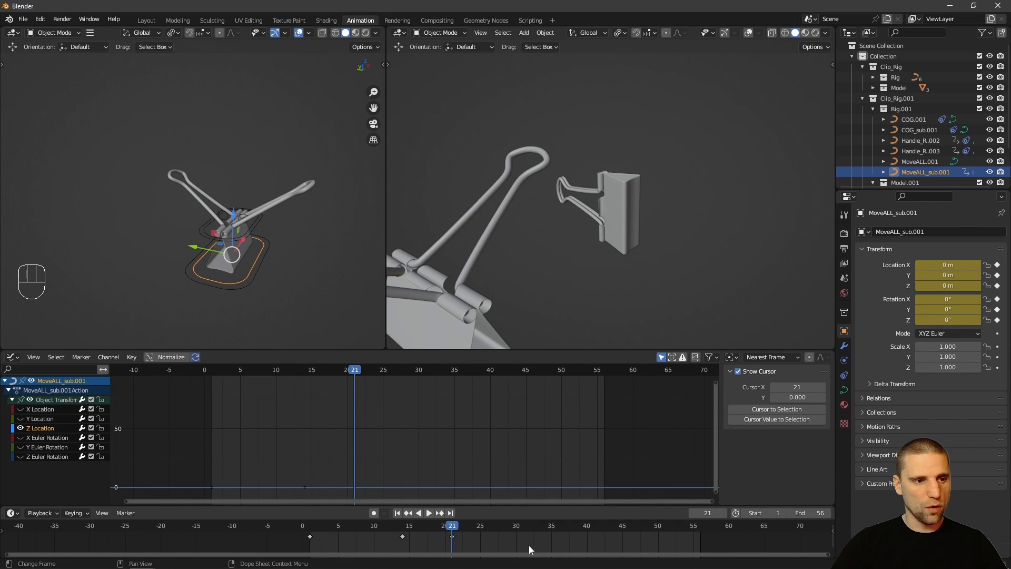
key(ctrl+c)
key(ctrl+v)
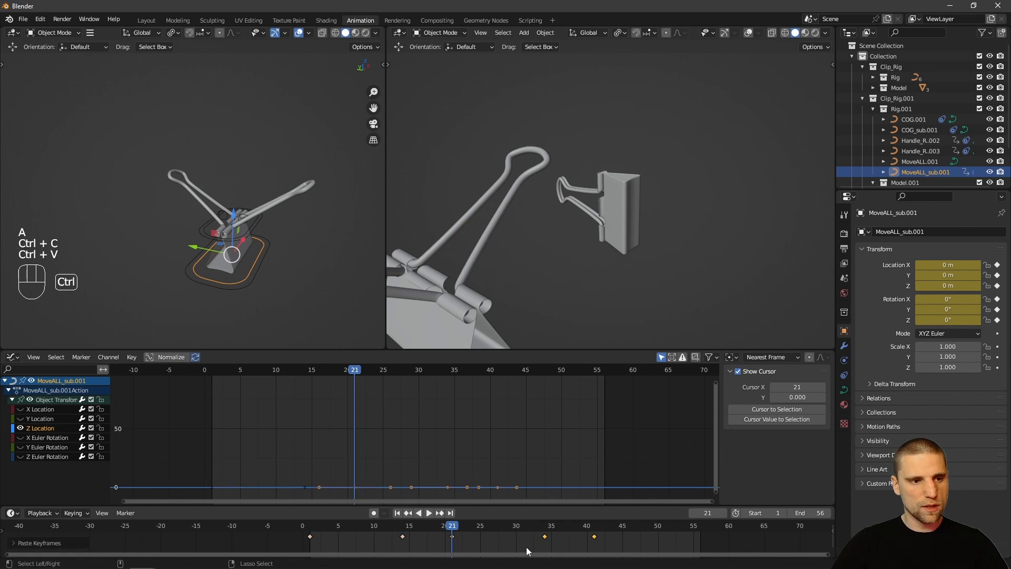
- Paste MoveALL_sub.001's copied keyframes again at frame 41 to add a third cycle
click(594, 526)
key(ctrl+v)
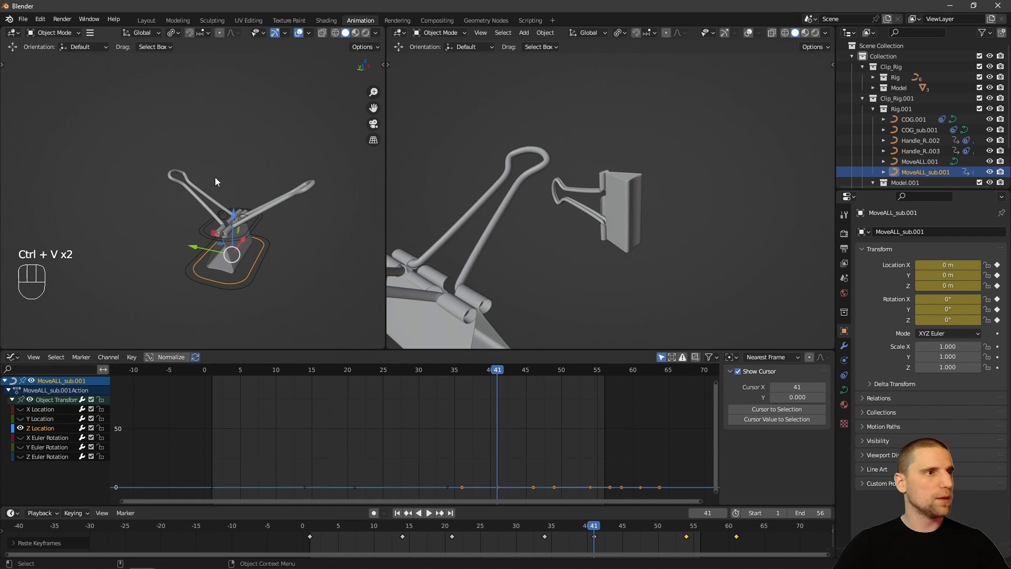
- Copy all keyframes of the second clip's Handle_R.003 control and paste them at frames 21 and 41
key(w)
scroll(264, 211, up, 3)
click(245, 229)
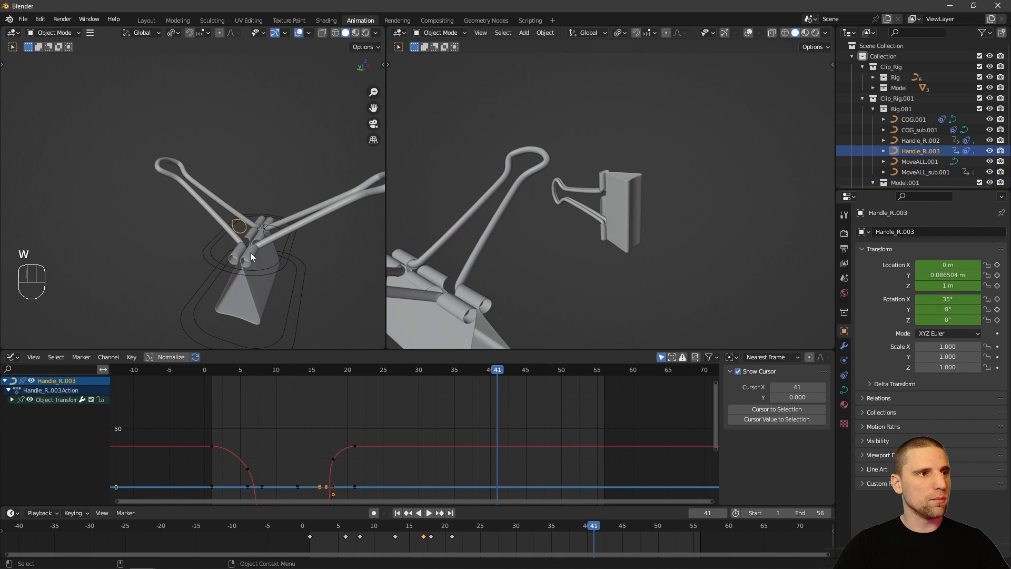
drag(497, 544, 277, 523)
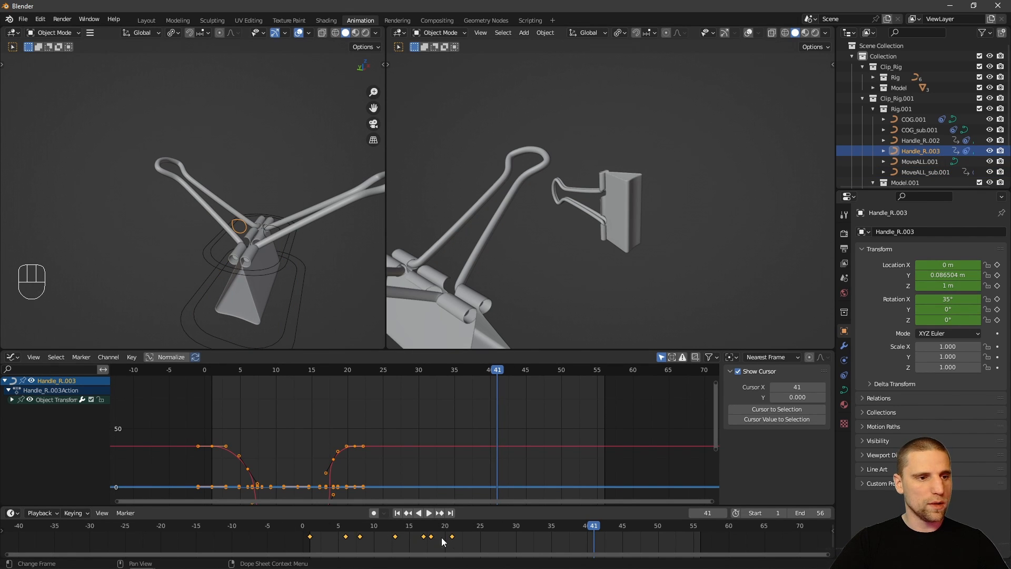
key(ctrl+c)
click(452, 526)
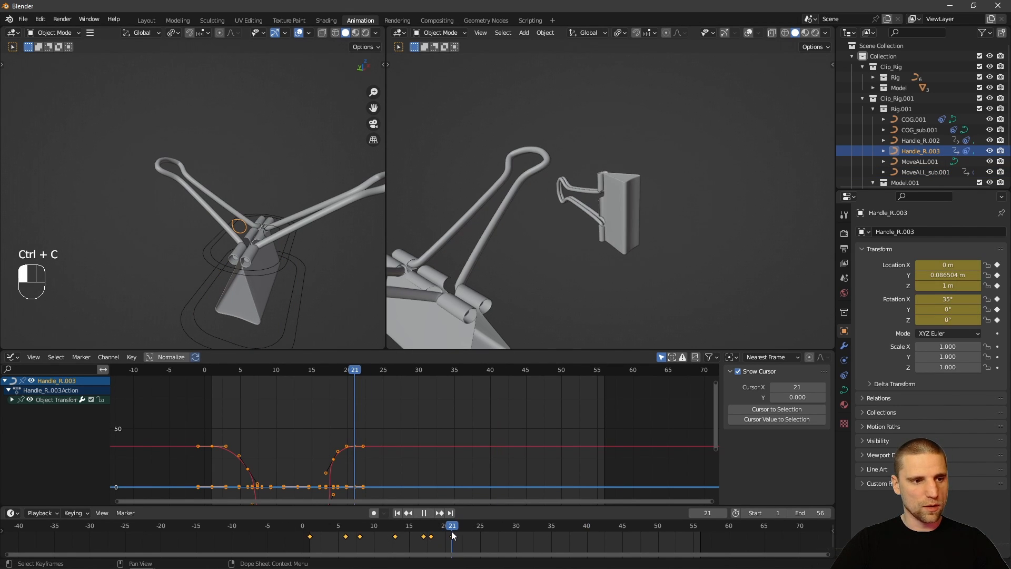
key(ctrl+v)
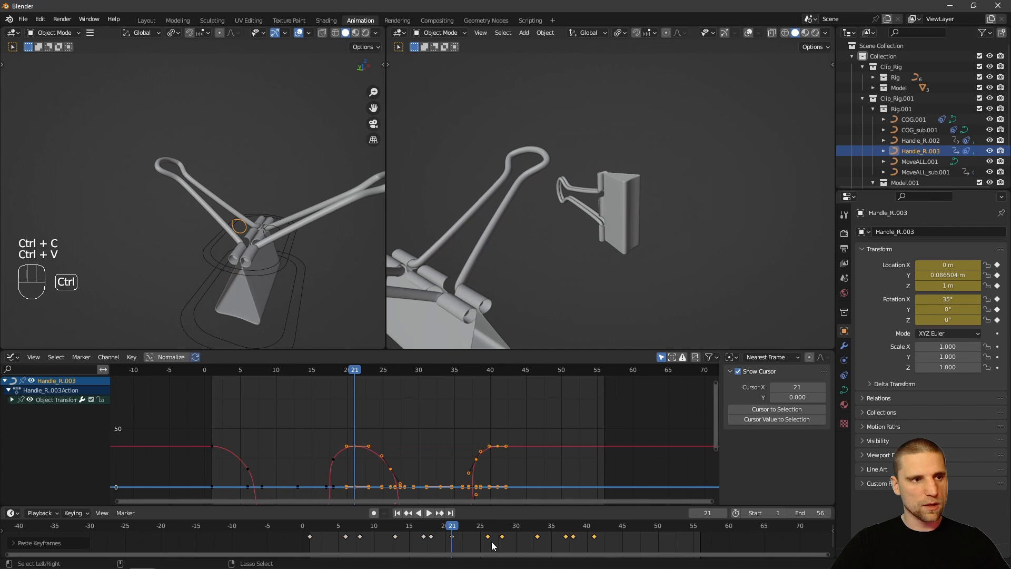
click(594, 526)
key(ctrl+v)
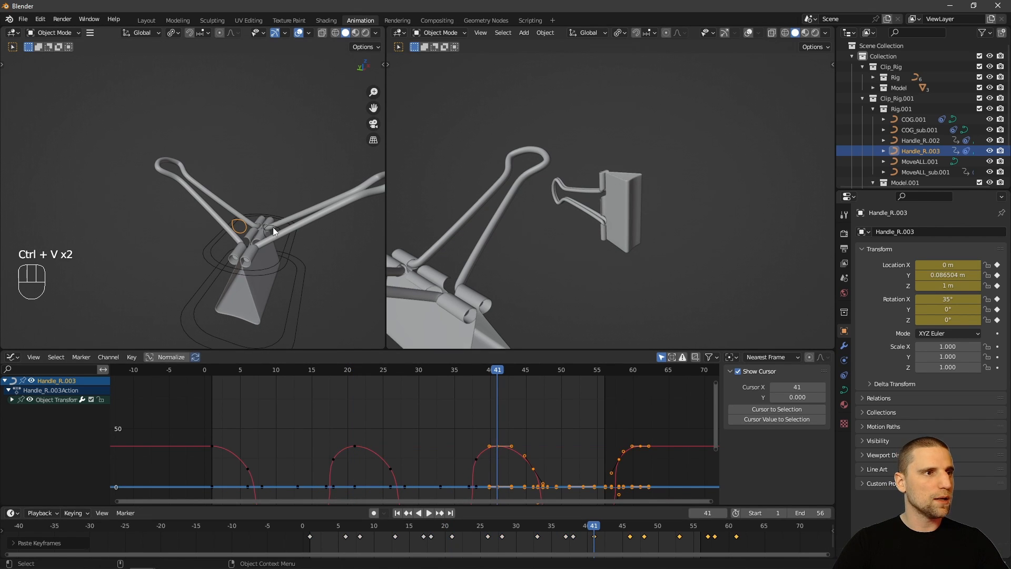
- Copy all of Handle_R.002's keyframes and paste them at frames 21 and 41 to repeat the handle's motion
click(272, 227)
key(a)
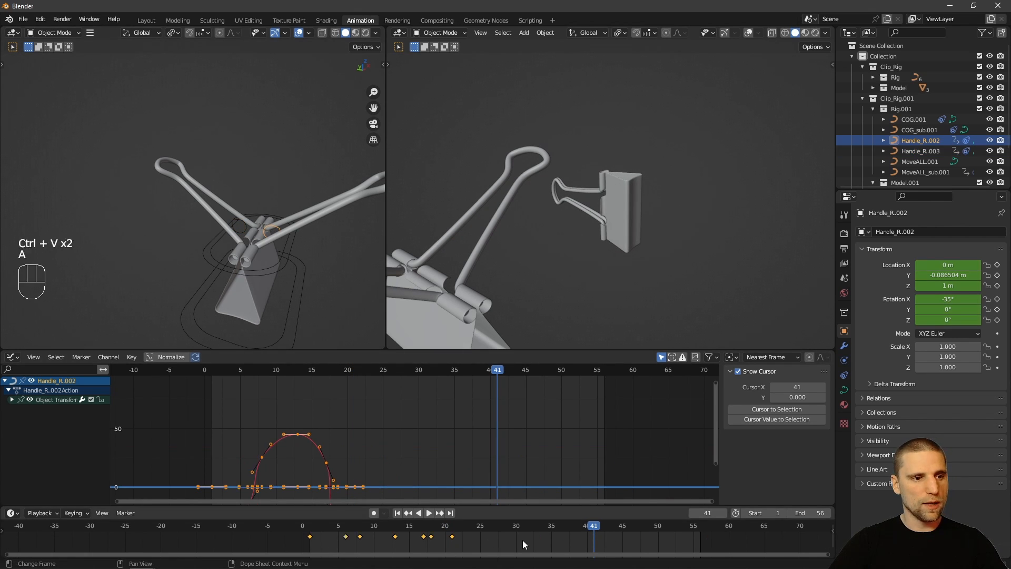
key(ctrl+c)
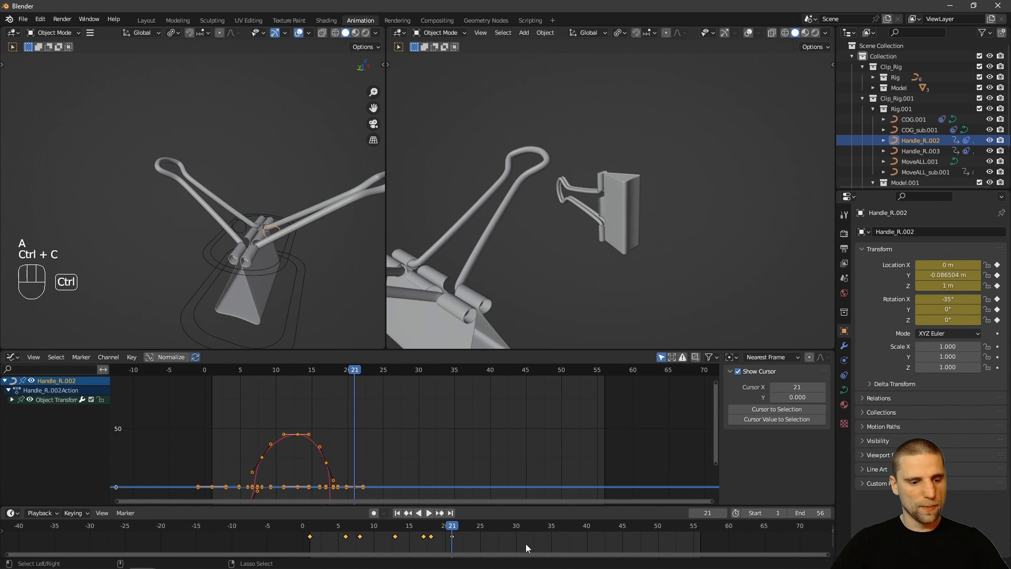
key(ctrl+v)
key(ctrl+v)
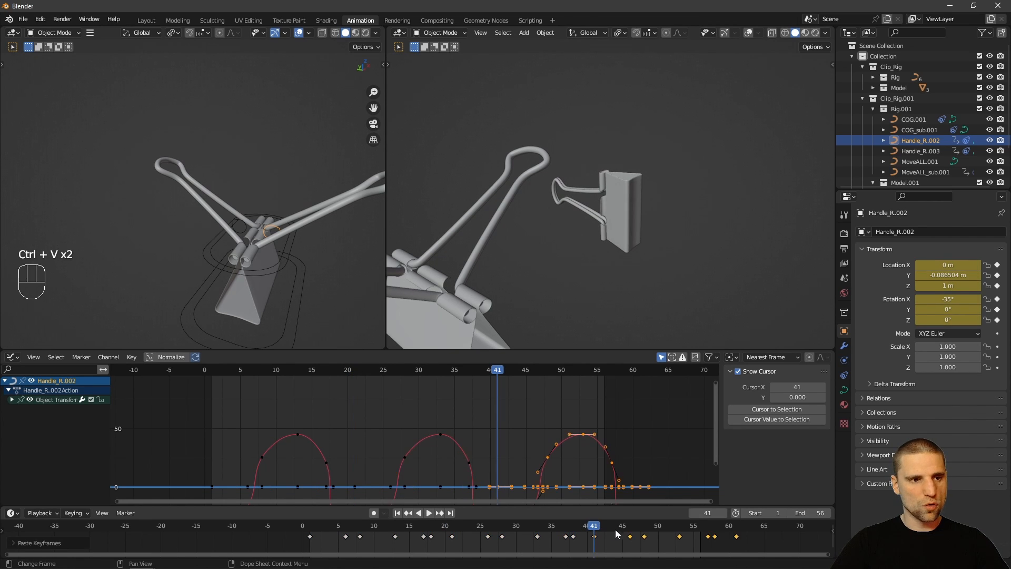